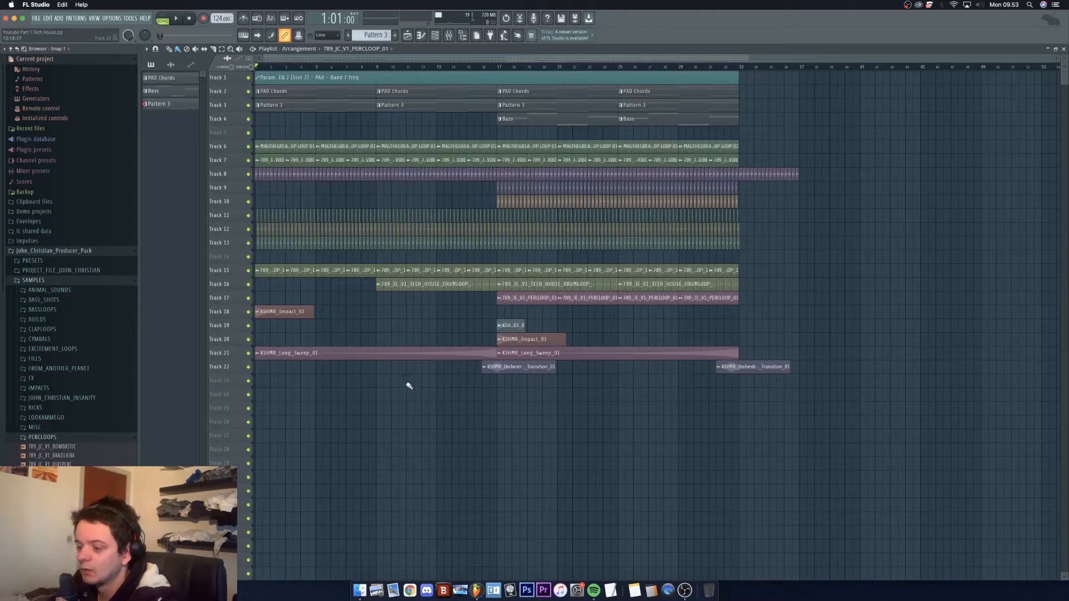
# Step: Place the 789_JC_V1_JC_SNAREBUILD sample from the BUILDS folder on Track 24 at bar 33
pyautogui.scroll(-3, 384, 427)
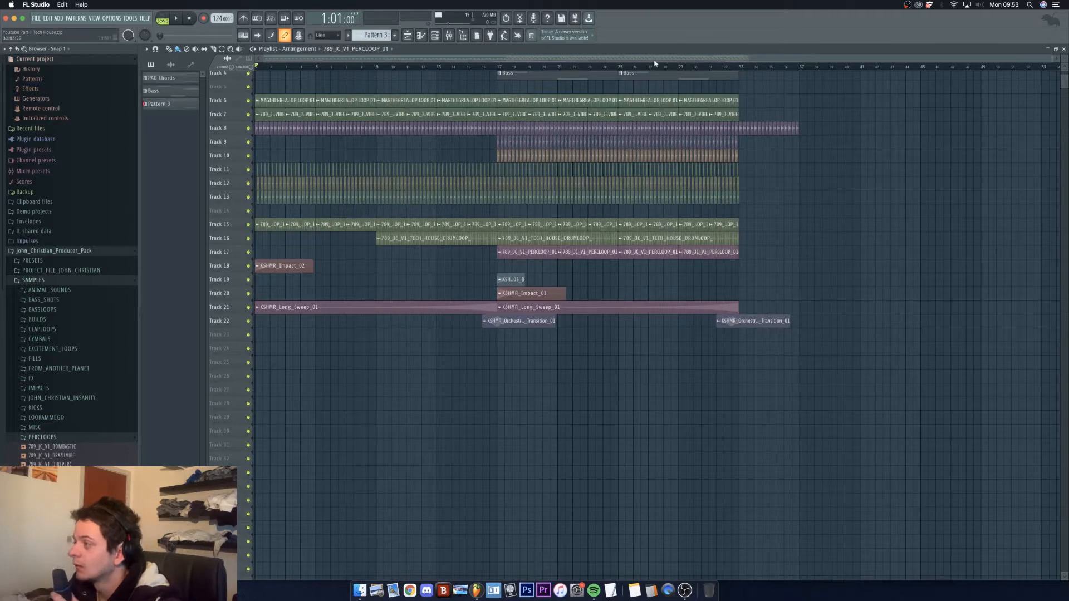
pyautogui.scroll(3, 774, 412)
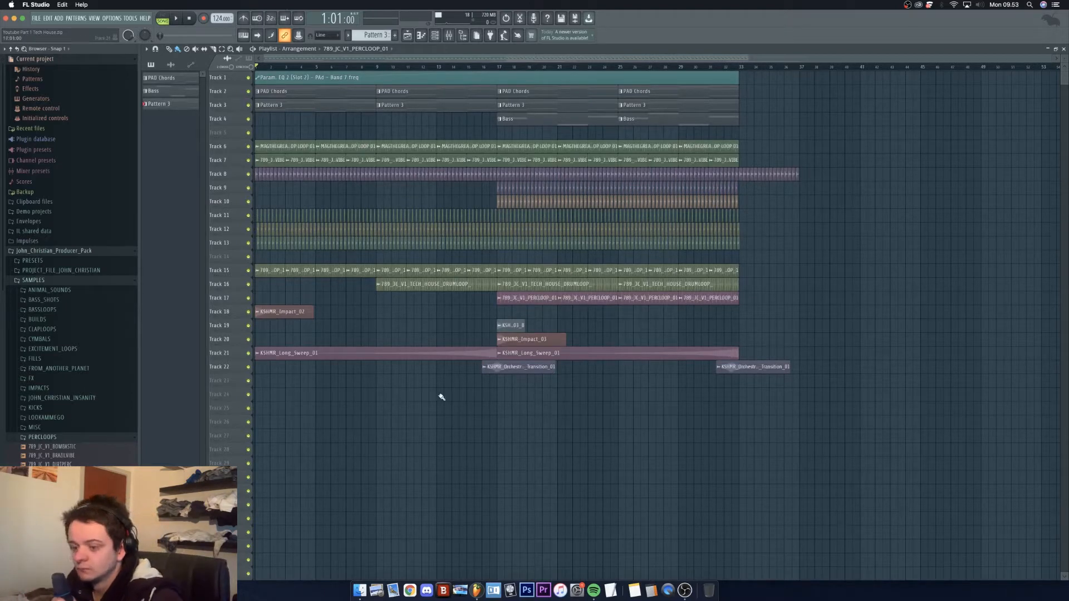
pyautogui.click(67, 443)
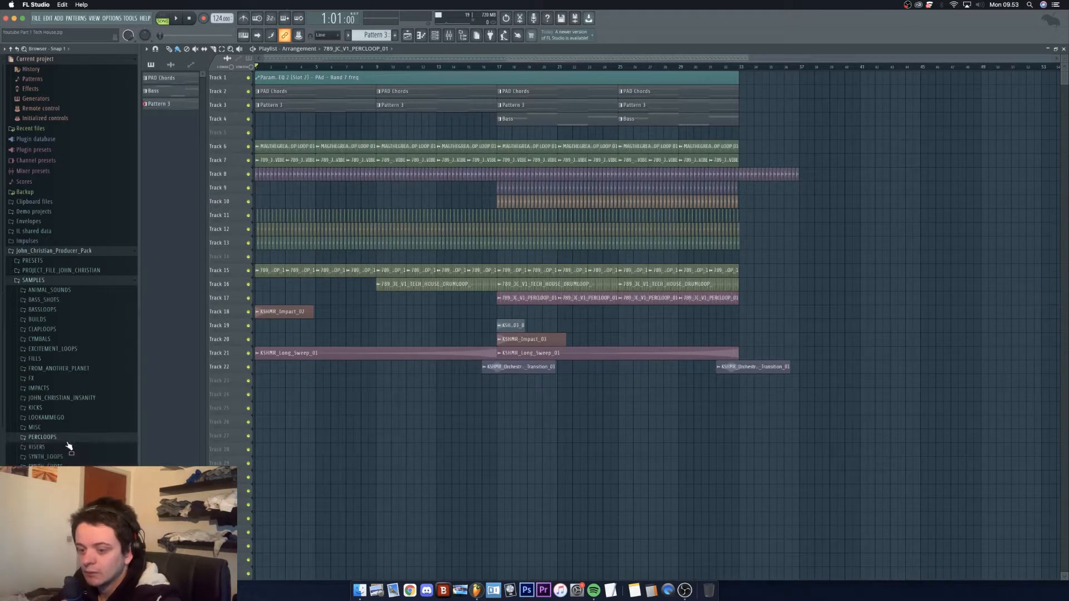
pyautogui.click(62, 359)
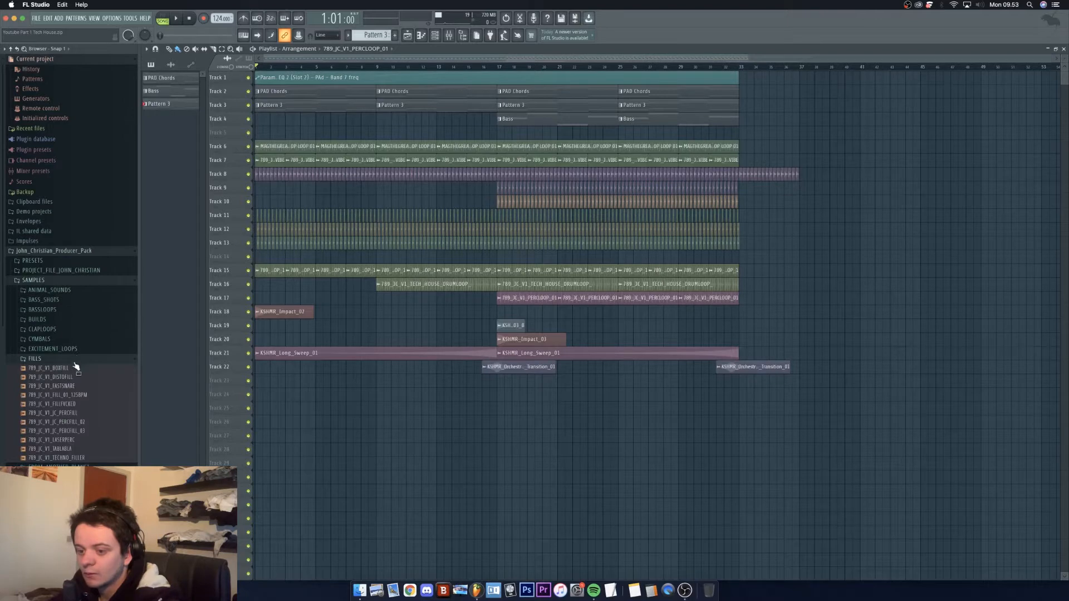
pyautogui.click(74, 360)
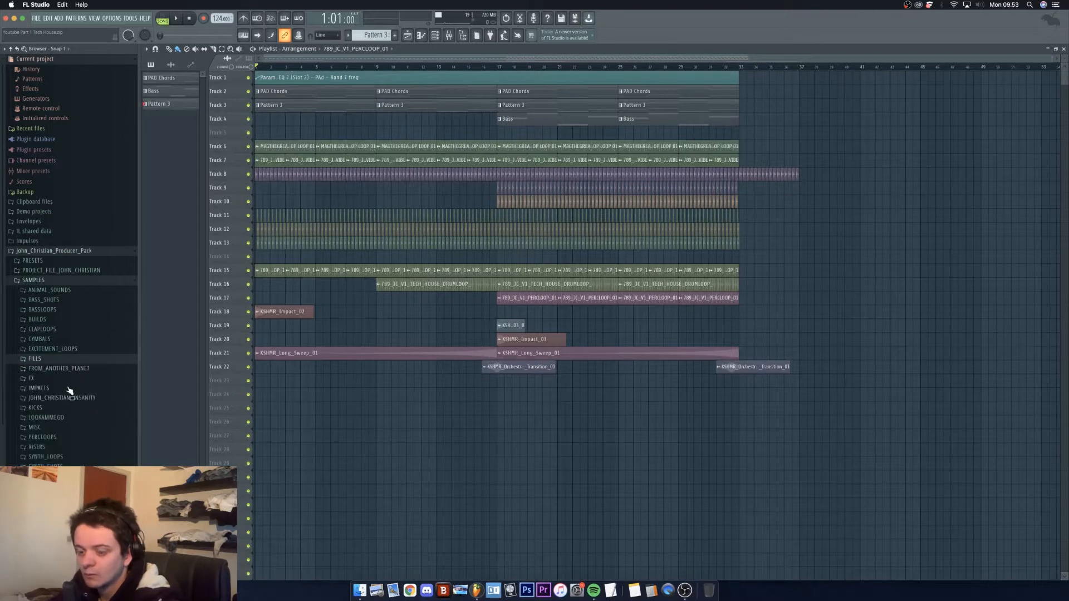
pyautogui.click(65, 319)
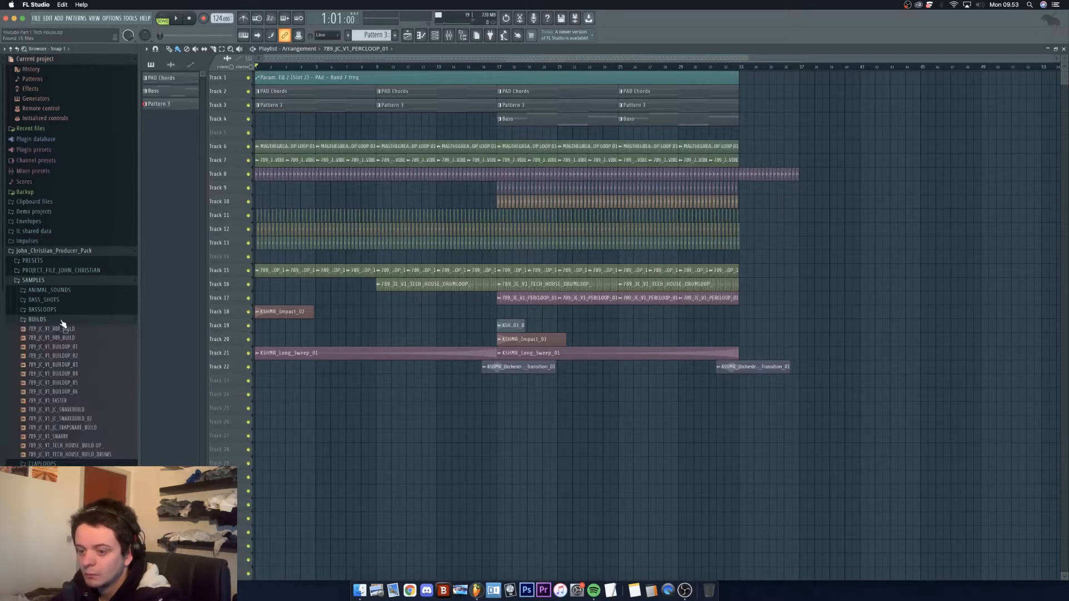
pyautogui.click(82, 410)
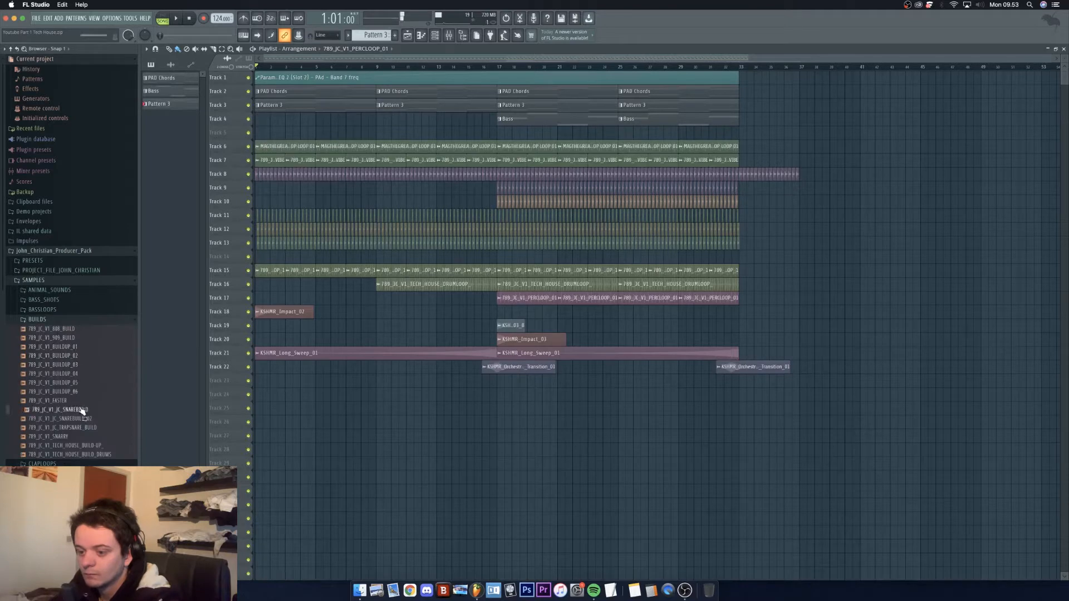
pyautogui.moveTo(71, 415); pyautogui.dragTo(750, 395)
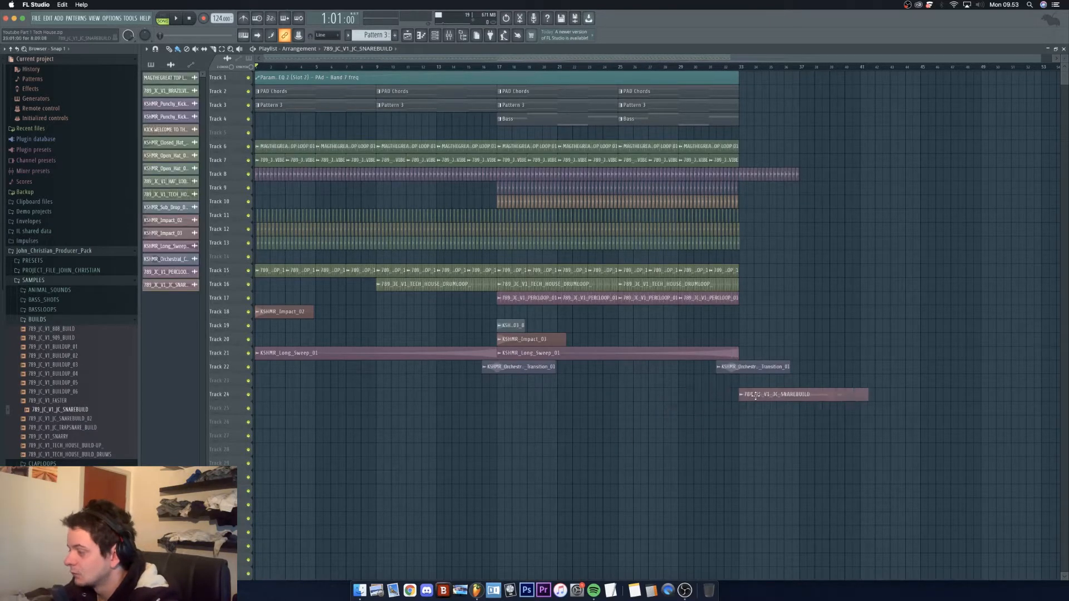
# Step: Fit the snare build clip on Track 24 to the project tempo using the estimated 130 BPM
pyautogui.click(746, 396)
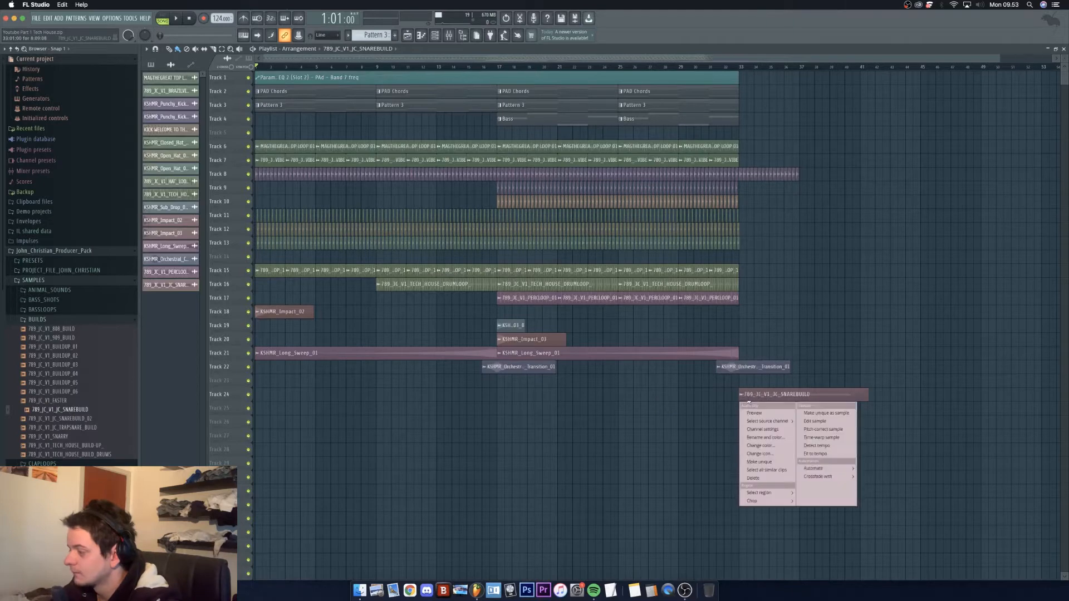
pyautogui.click(827, 454)
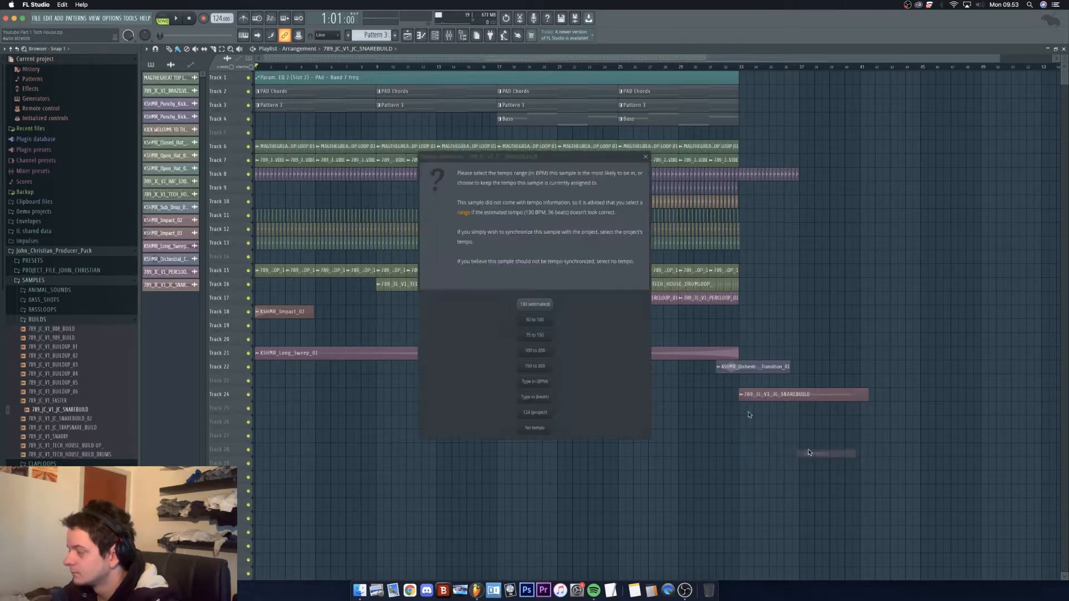
pyautogui.click(546, 305)
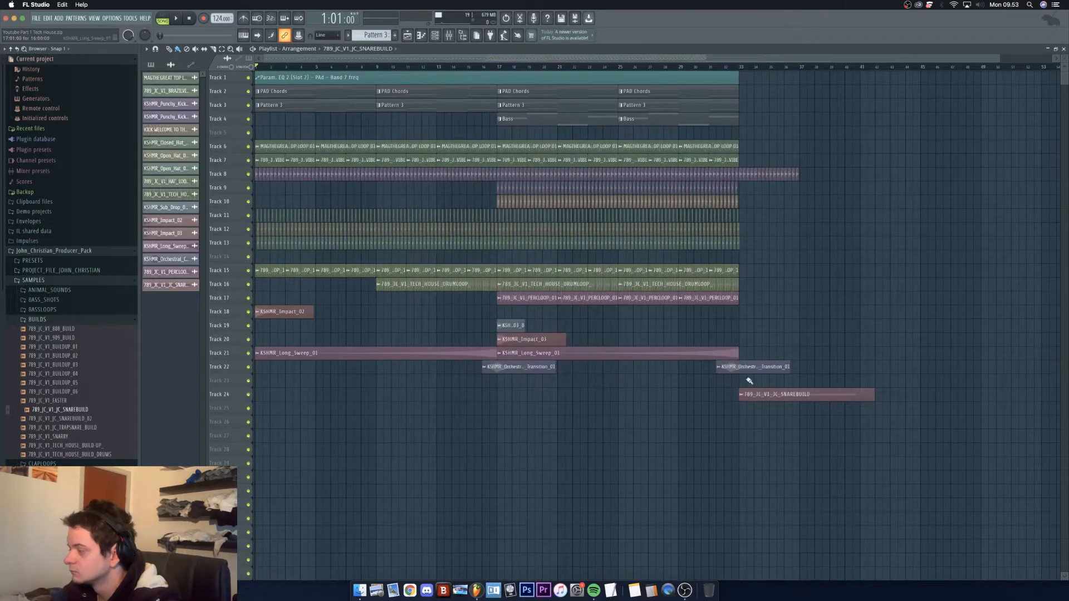
# Step: Play the arrangement from just before bar 33 and adjust the snare build clip's channel volume
pyautogui.click(733, 69)
pyautogui.press('space')
pyautogui.doubleClick(776, 396)
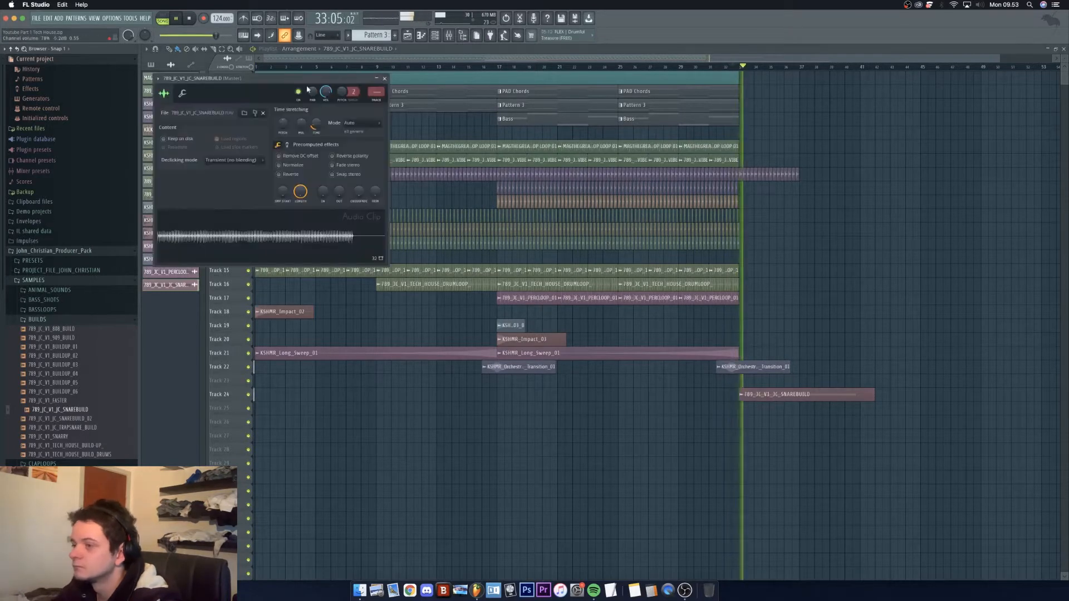
pyautogui.click(385, 79)
# Step: Place the 789_JC_V1_FASTER build sample on Track 25 at bar 33, under the snare build
pyautogui.hscroll(3, 700, 139)
pyautogui.scroll(4, 742, 420)
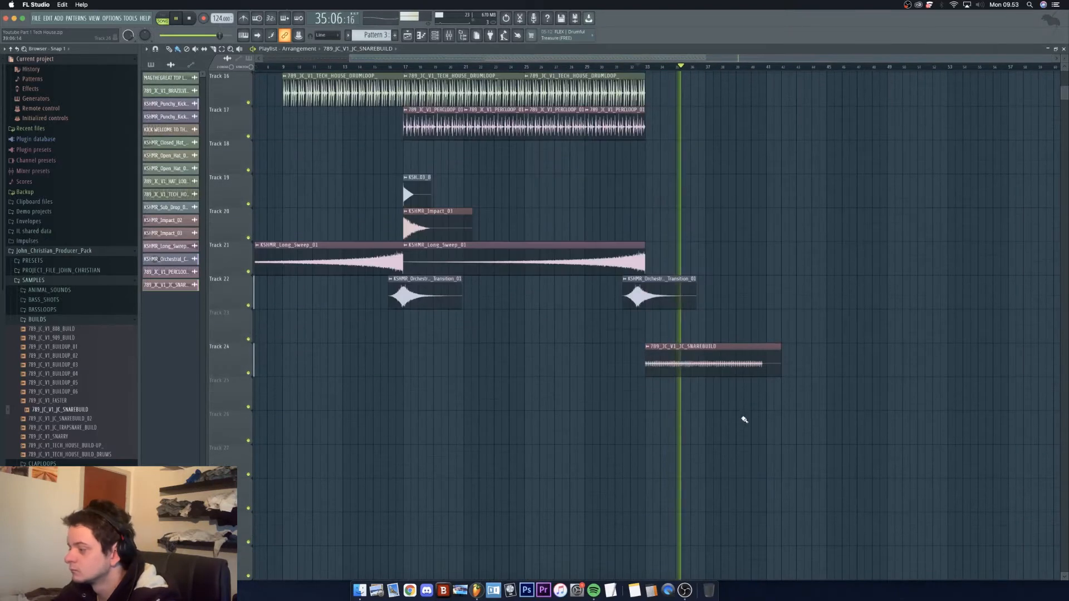
pyautogui.moveTo(56, 401); pyautogui.dragTo(648, 407)
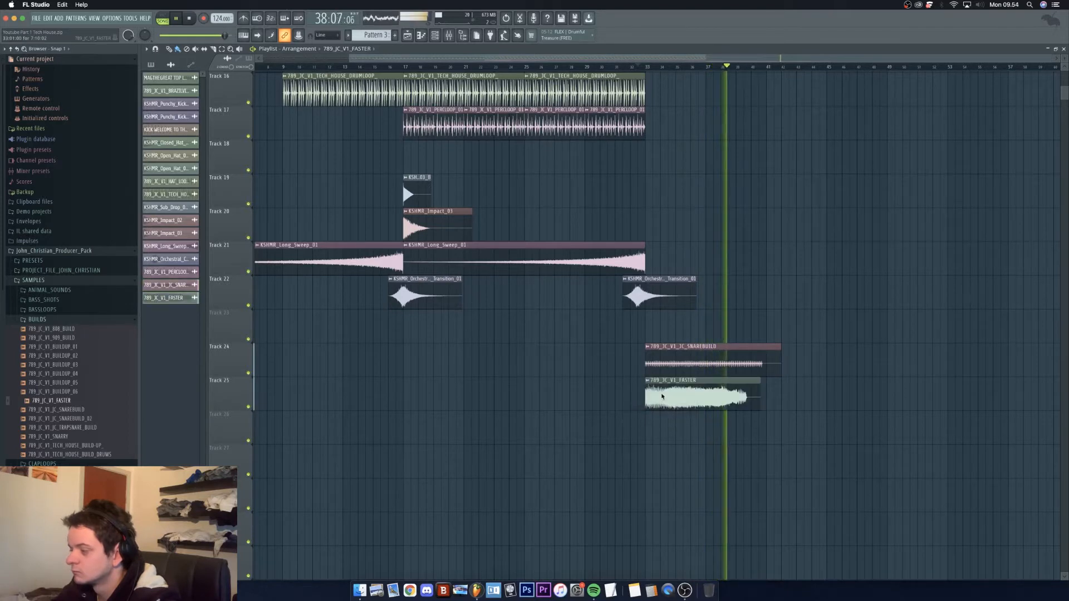
# Step: Lower the FASTER clip's channel volume and give it a fade-in and a fade-out while auditioning it
pyautogui.doubleClick(662, 397)
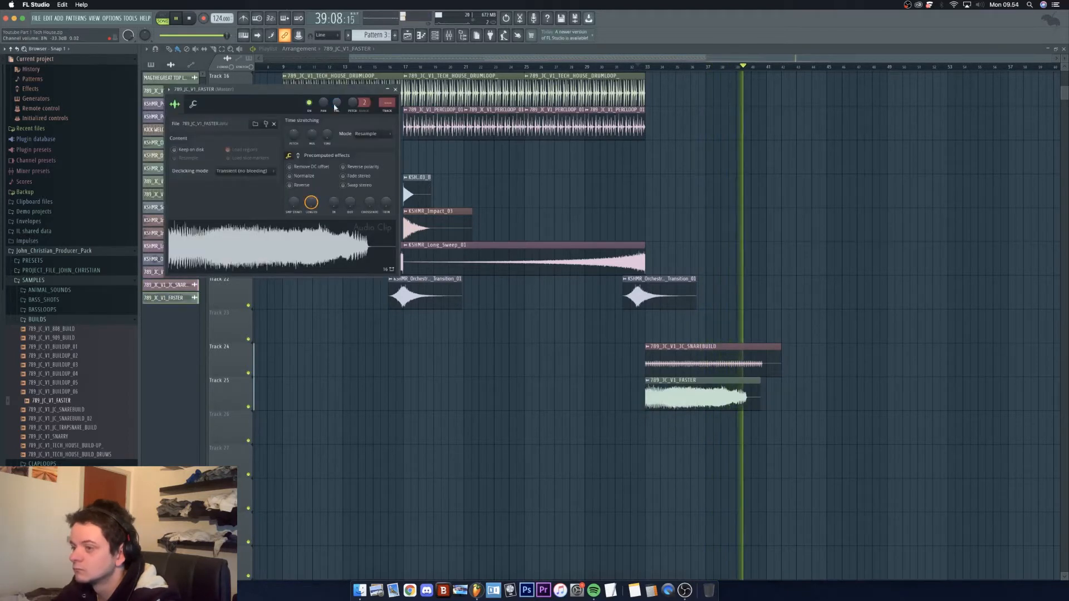
pyautogui.moveTo(349, 203); pyautogui.dragTo(355, 208)
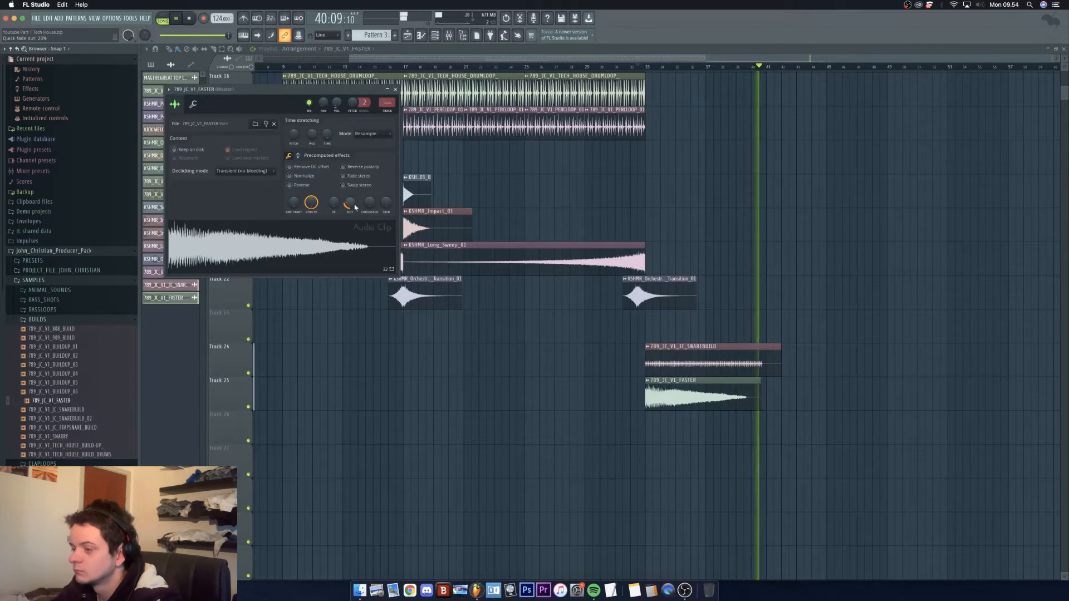
pyautogui.press('space')
pyautogui.press('space')
pyautogui.moveTo(338, 104); pyautogui.dragTo(337, 107)
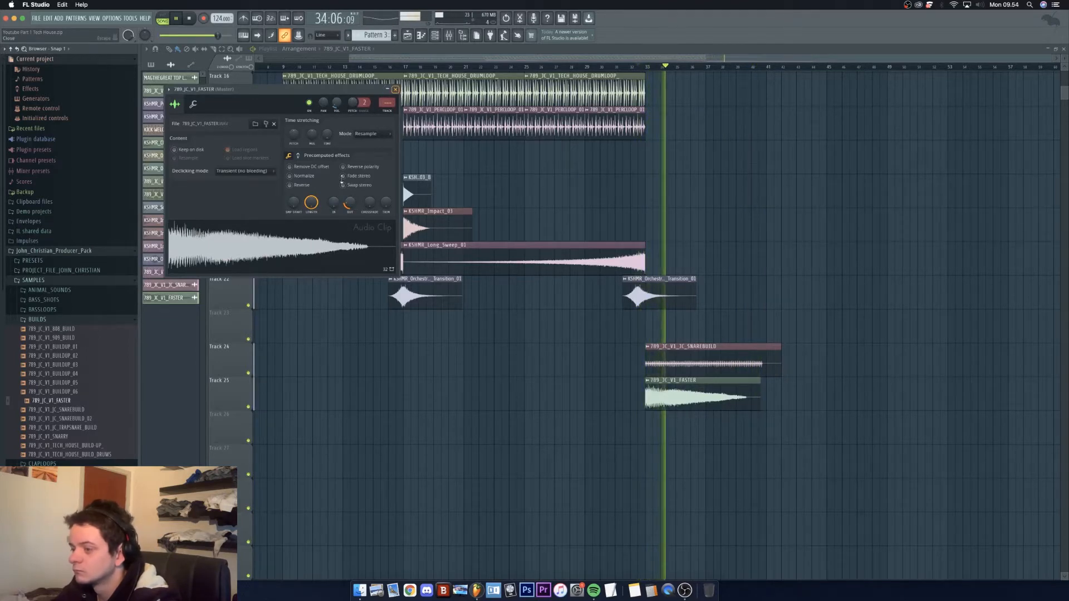
pyautogui.moveTo(333, 203); pyautogui.dragTo(333, 196)
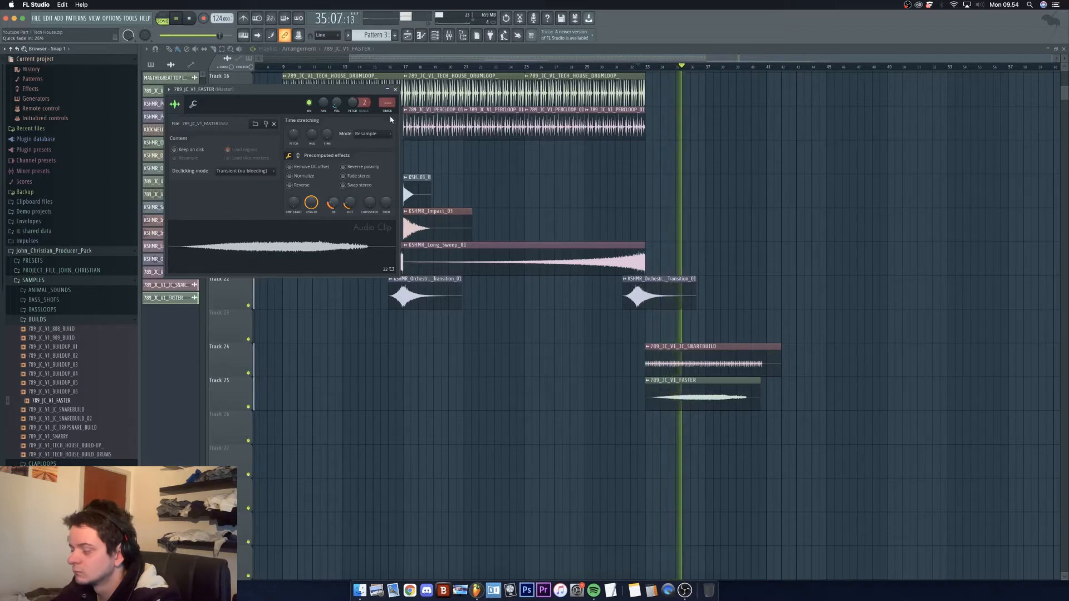
pyautogui.click(395, 90)
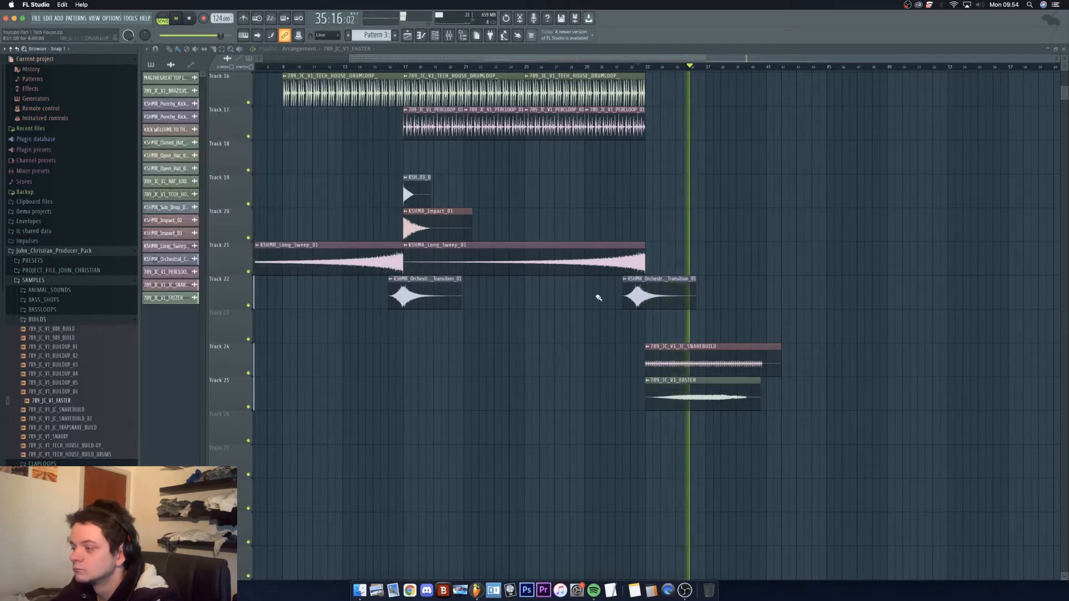
# Step: Add a fade-in to the snare build clip on Track 24 and stop playback
pyautogui.doubleClick(667, 367)
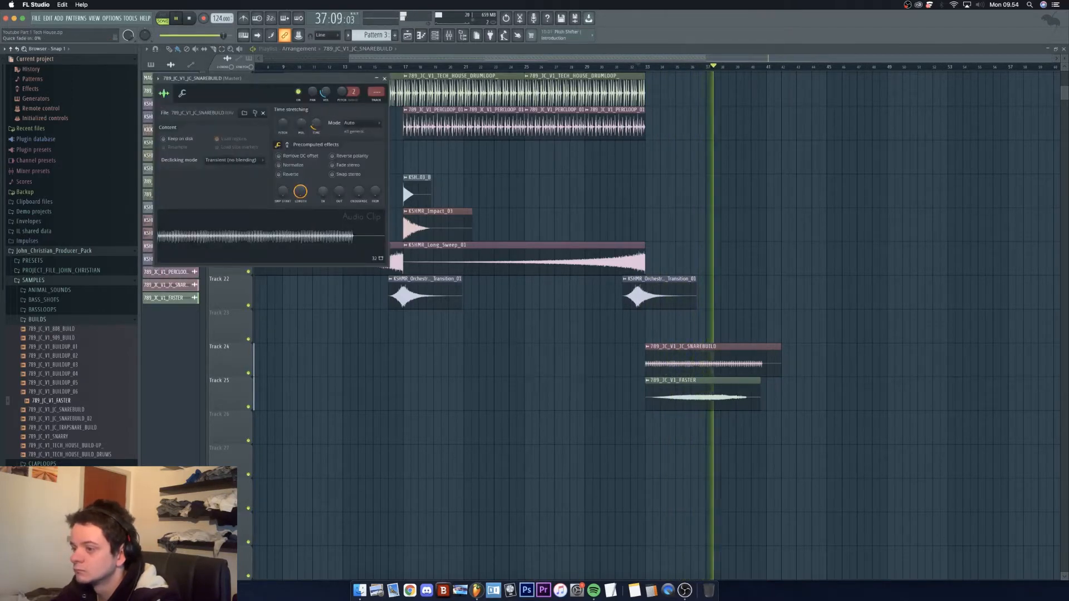
pyautogui.moveTo(323, 192); pyautogui.dragTo(323, 185)
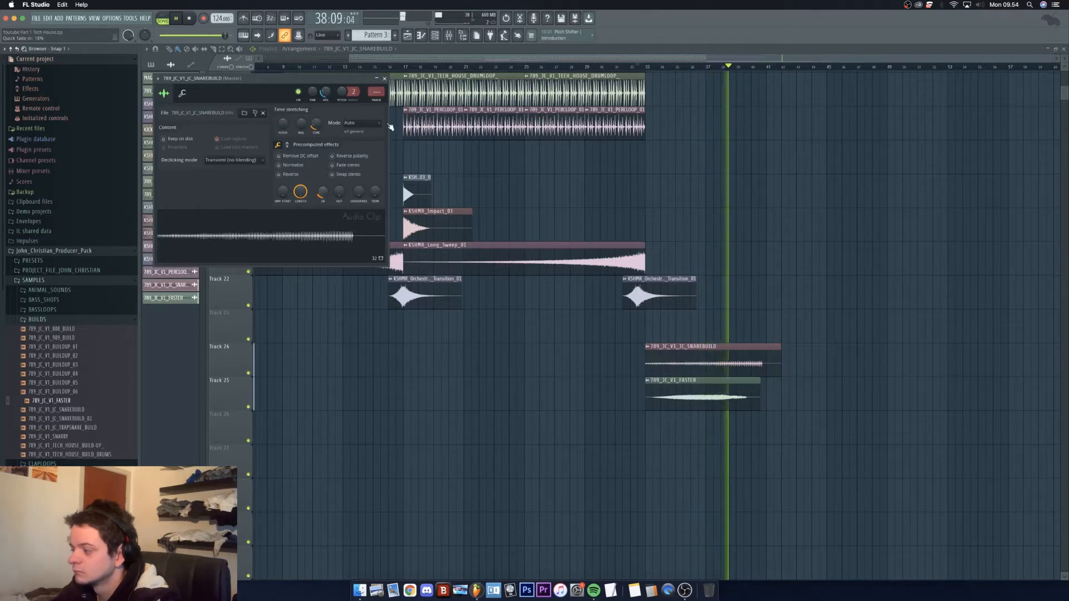
pyautogui.press('space')
pyautogui.click(385, 79)
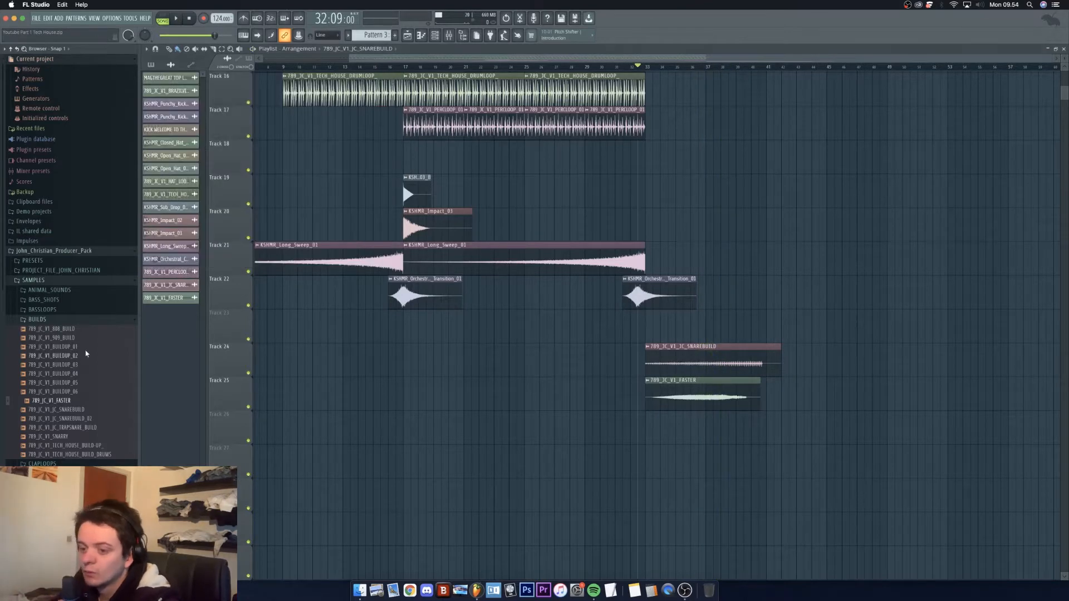
# Step: Open the KSHMR_Snare_Drum_Loops folder within the solo drum loops of Sounds of KSHMR Vol. 3
pyautogui.click(49, 320)
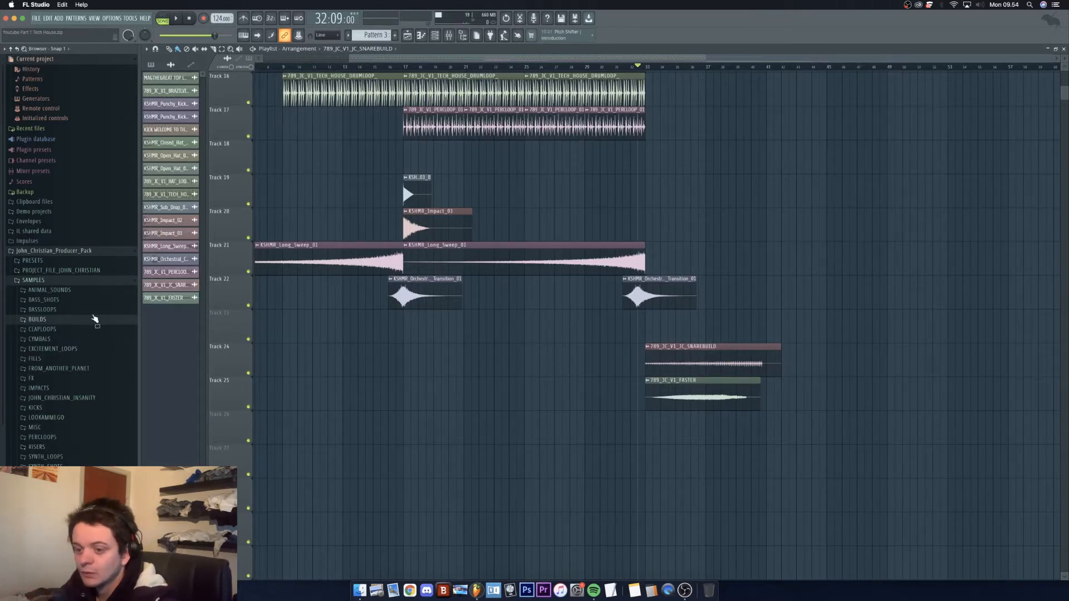
pyautogui.click(55, 251)
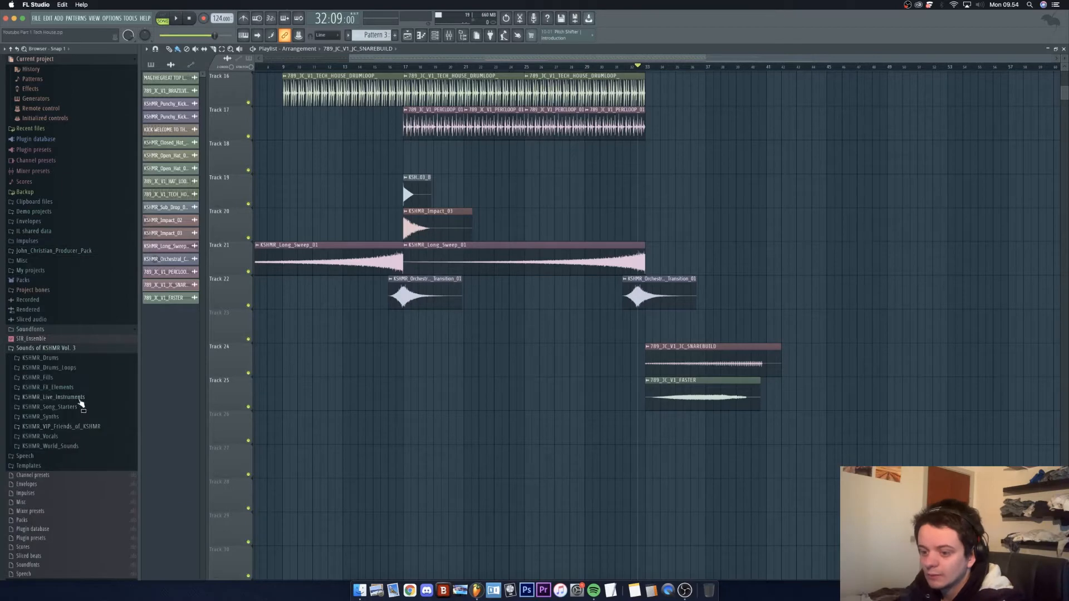
pyautogui.click(72, 360)
pyautogui.click(75, 361)
pyautogui.click(80, 368)
pyautogui.click(81, 368)
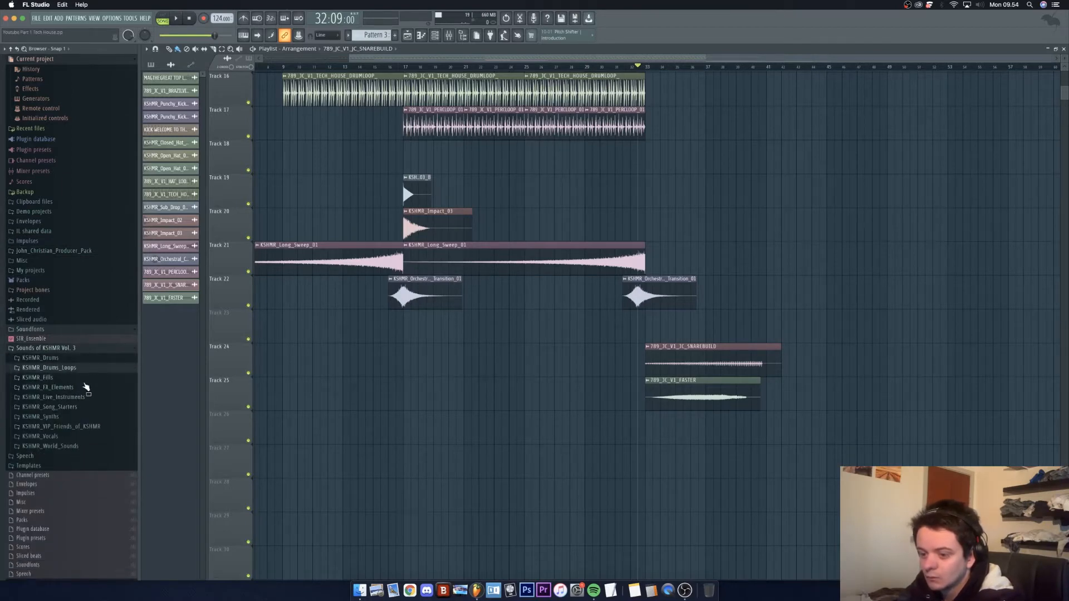
pyautogui.click(78, 368)
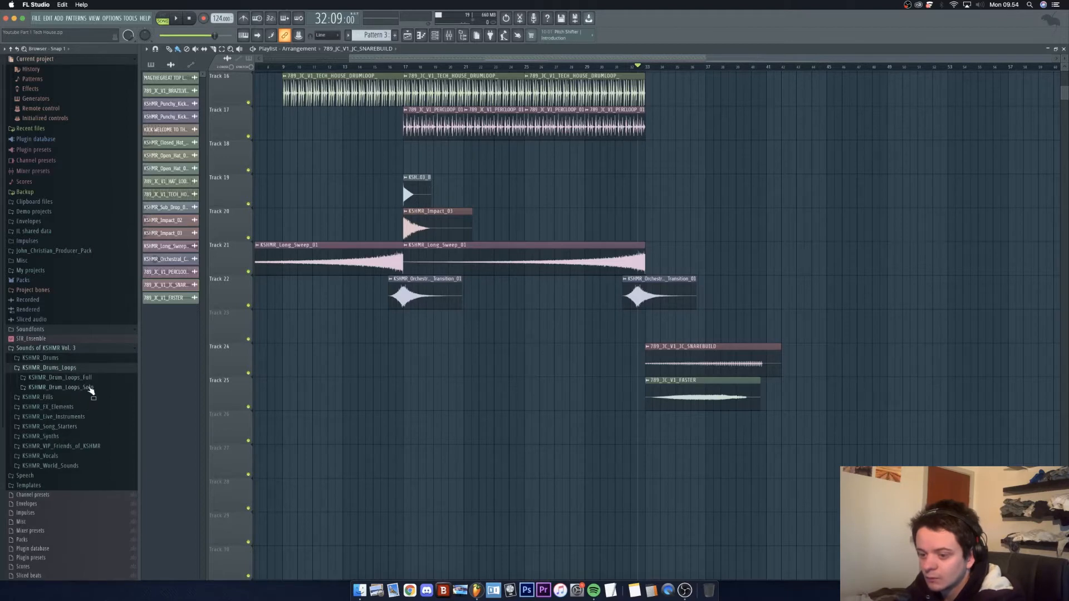
pyautogui.click(94, 387)
pyautogui.click(93, 436)
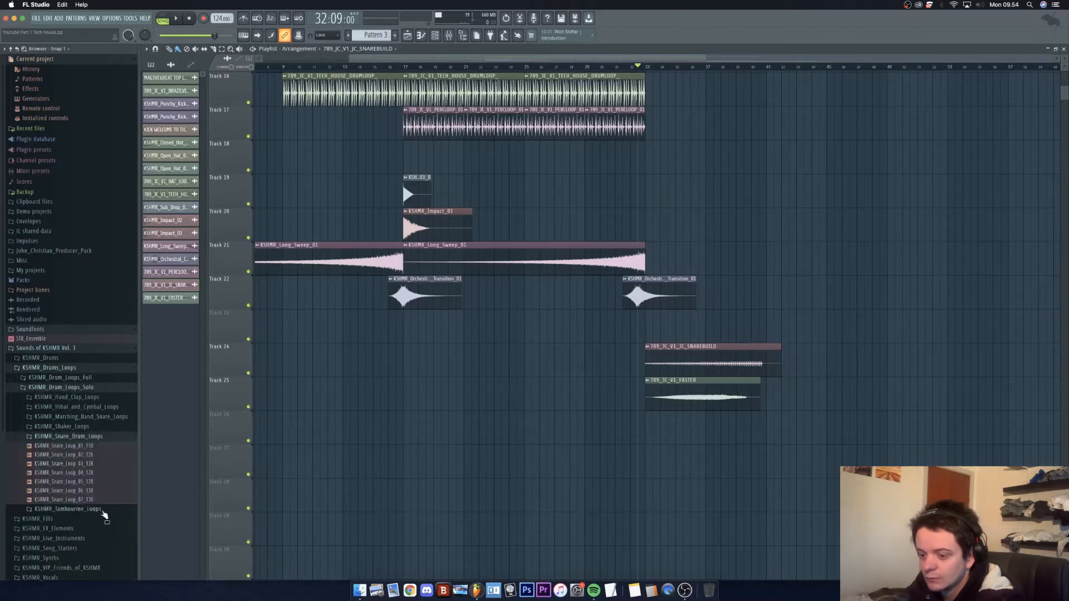
# Step: Place KSHMR_Snare_Loop_05_128 on Track 26 at bar 33 and fit it to tempo using the estimated 127.999 BPM
pyautogui.click(98, 483)
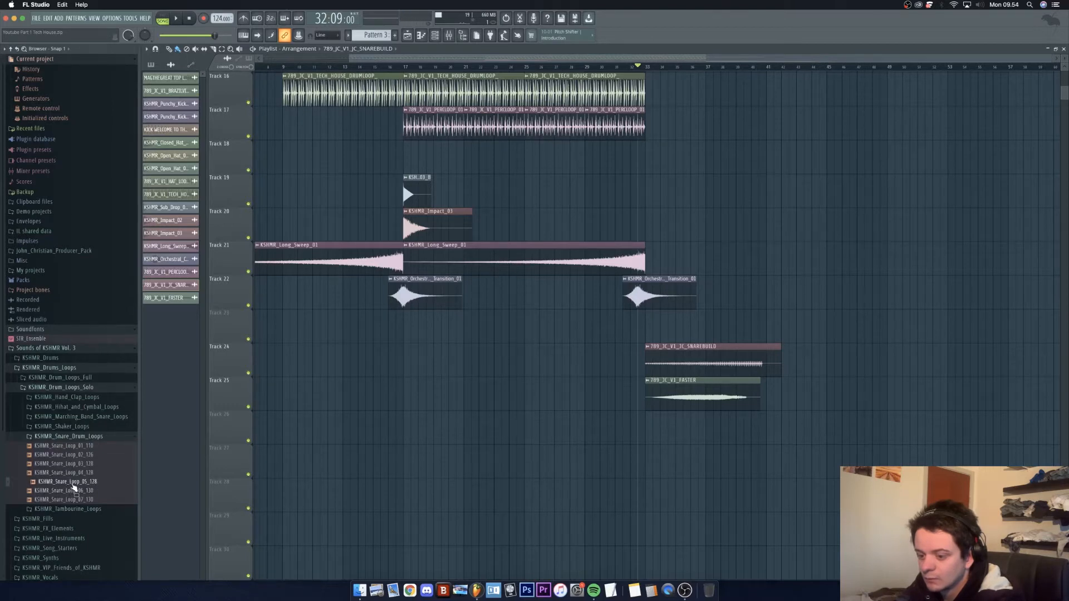
pyautogui.moveTo(73, 488); pyautogui.dragTo(646, 443)
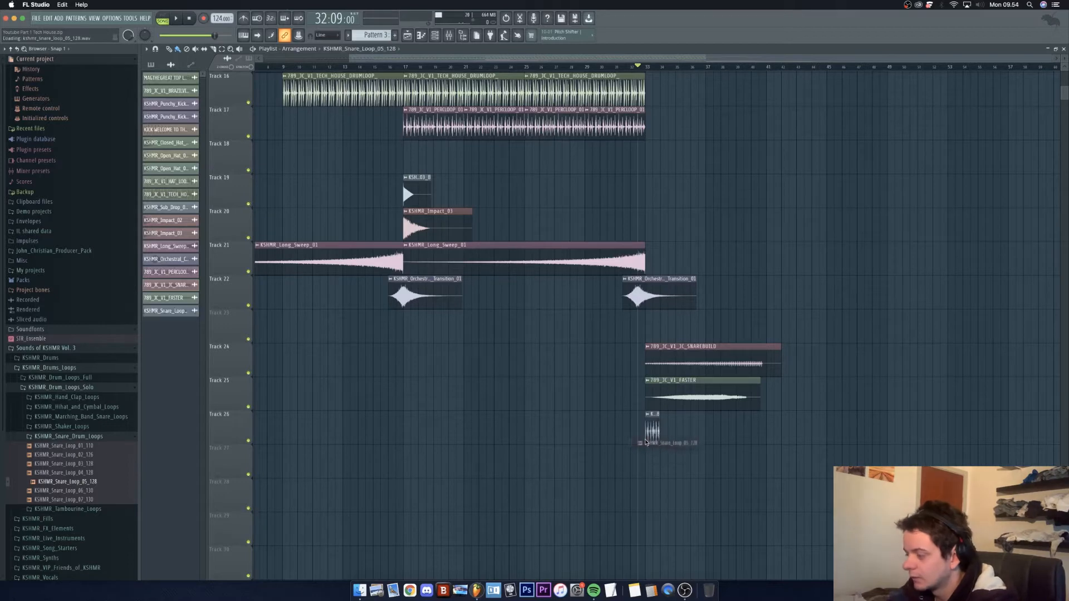
pyautogui.click(649, 416)
pyautogui.click(716, 471)
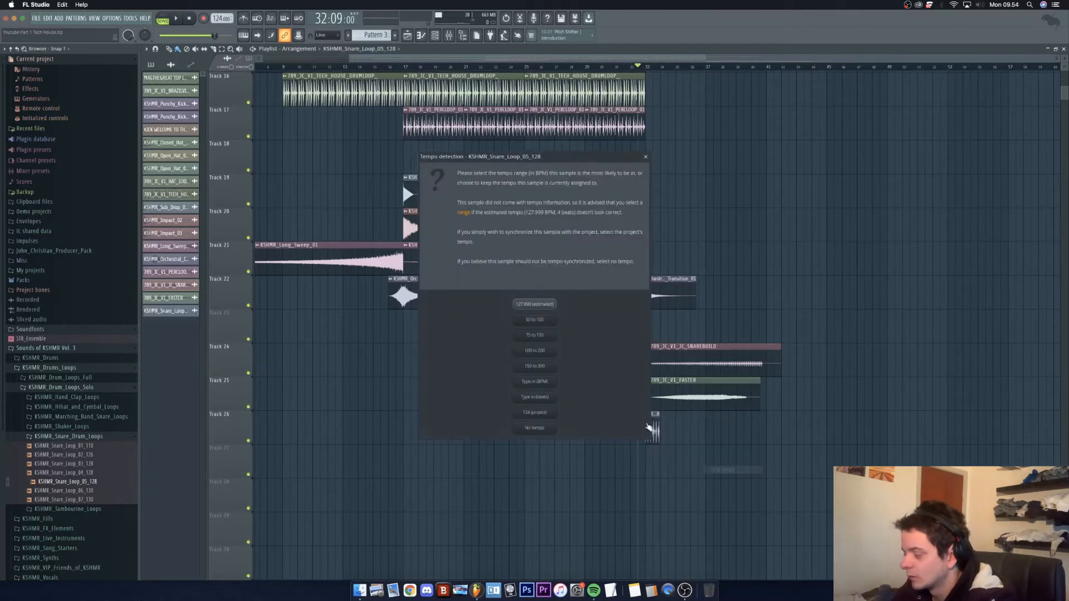
pyautogui.click(534, 304)
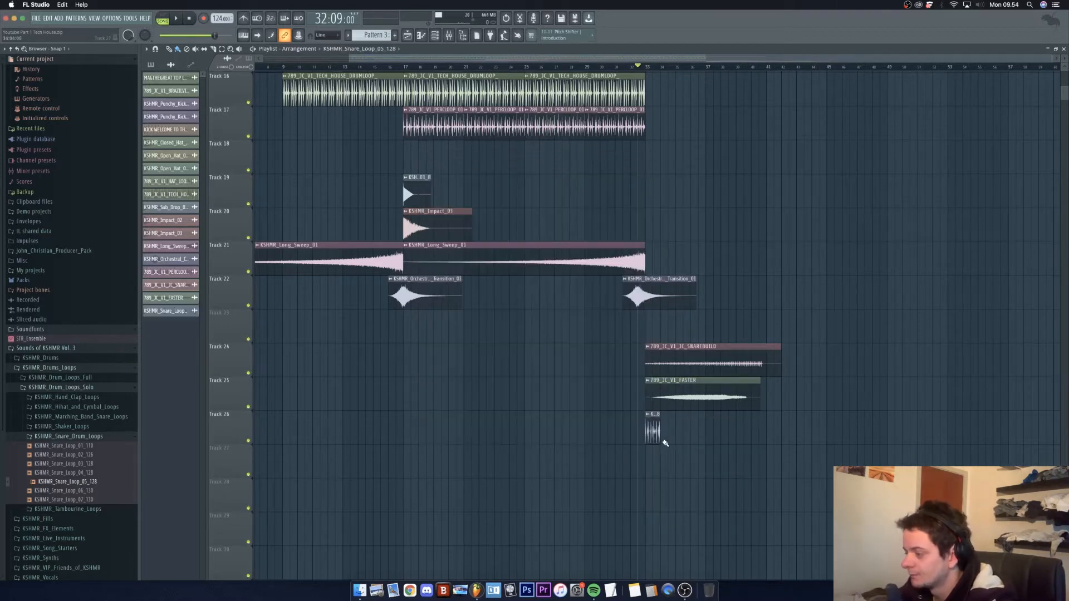
# Step: Duplicate the snare loop along Track 26 so it fills bars 33 to 41
pyautogui.click(666, 444)
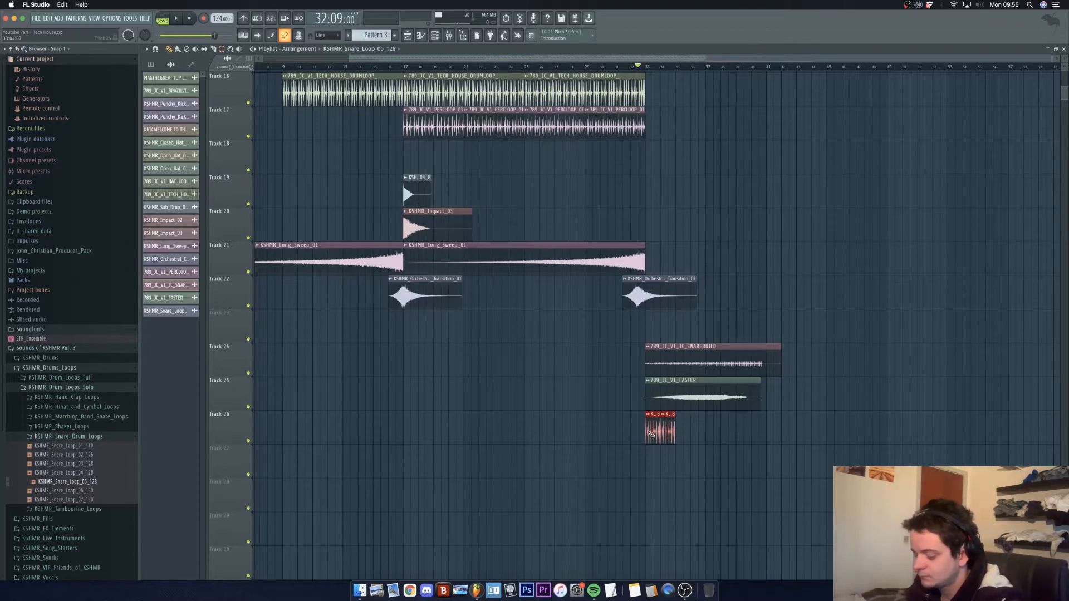
pyautogui.hotkey('ctrl', 'b')
pyautogui.hotkey('ctrl', 'b')
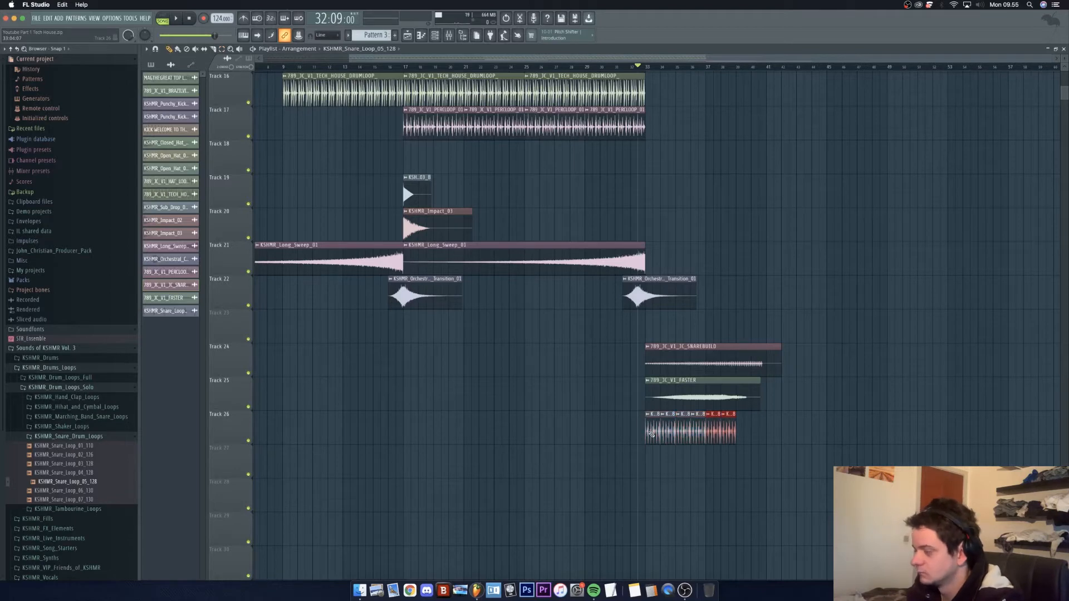
pyautogui.hotkey('ctrl', 'b')
# Step: Play the build-up and adjust the channel volume of the snare loop on Track 26
pyautogui.press('space')
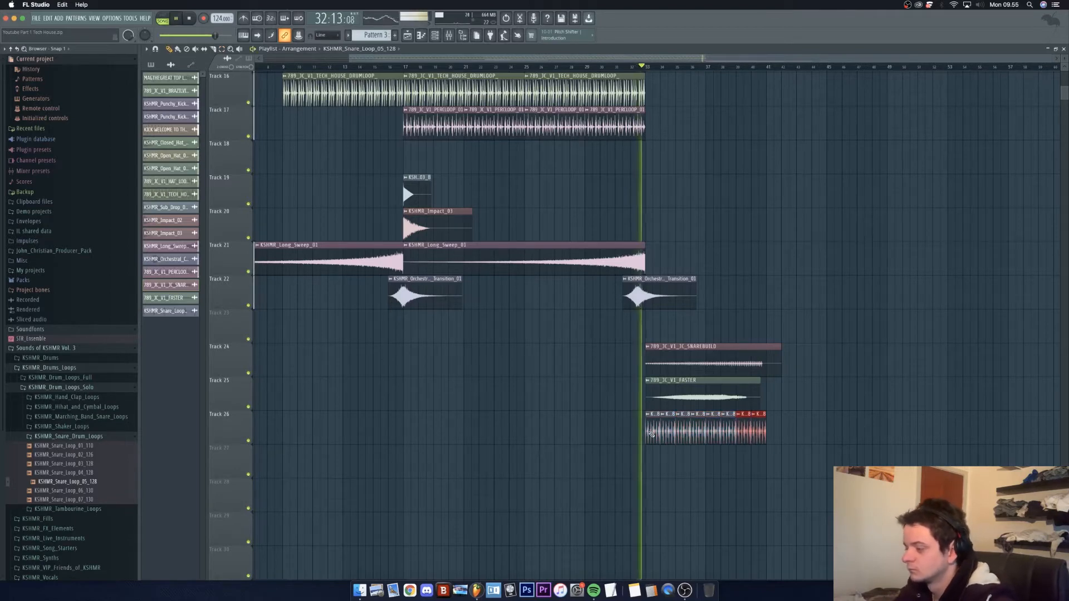
pyautogui.doubleClick(650, 434)
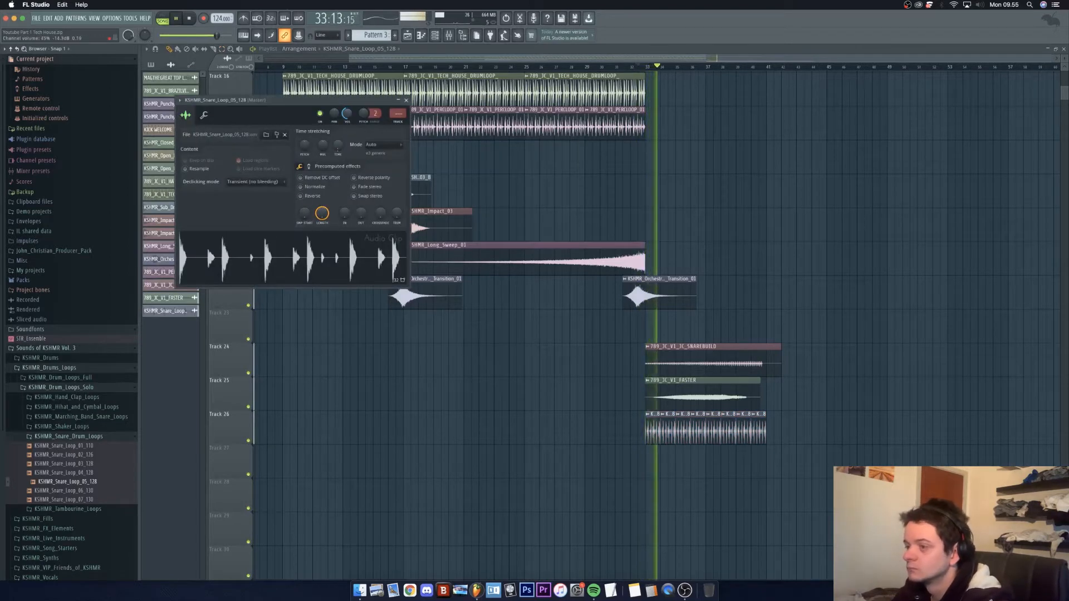
pyautogui.click(413, 100)
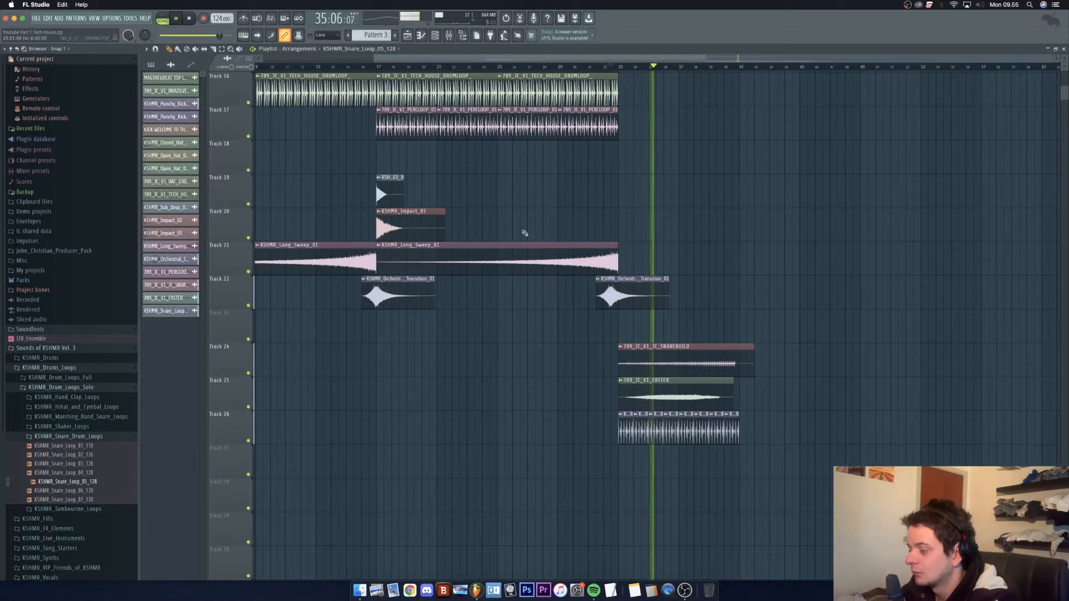
# Step: Stop playback, collapse the snare loops folder, and open KSHMR_Long_Fills within KSHMR_Fills to preview its samples
pyautogui.click(83, 437)
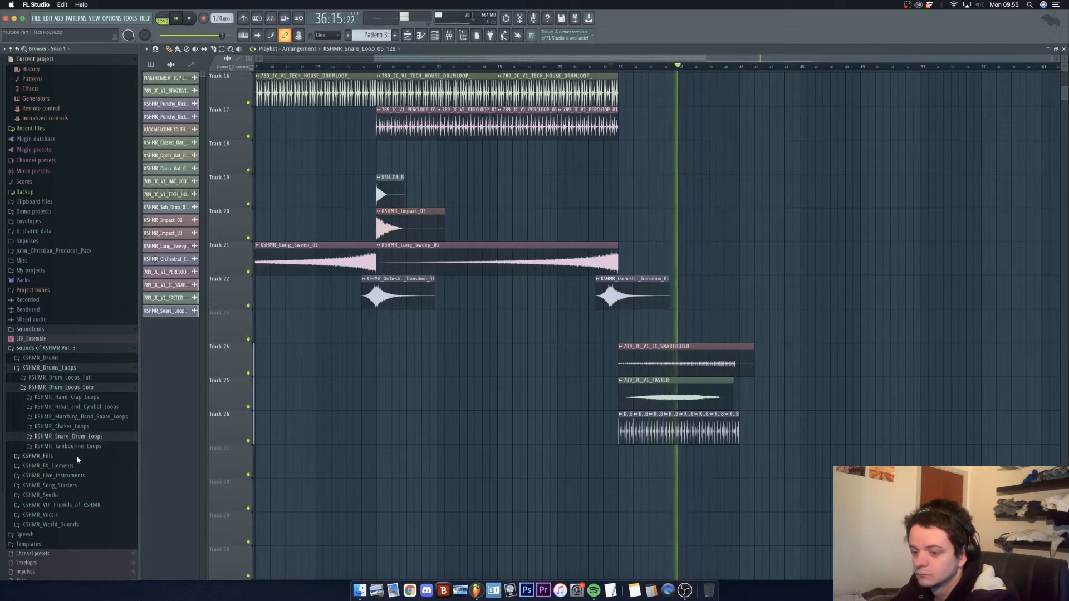
pyautogui.click(39, 456)
pyautogui.press('space')
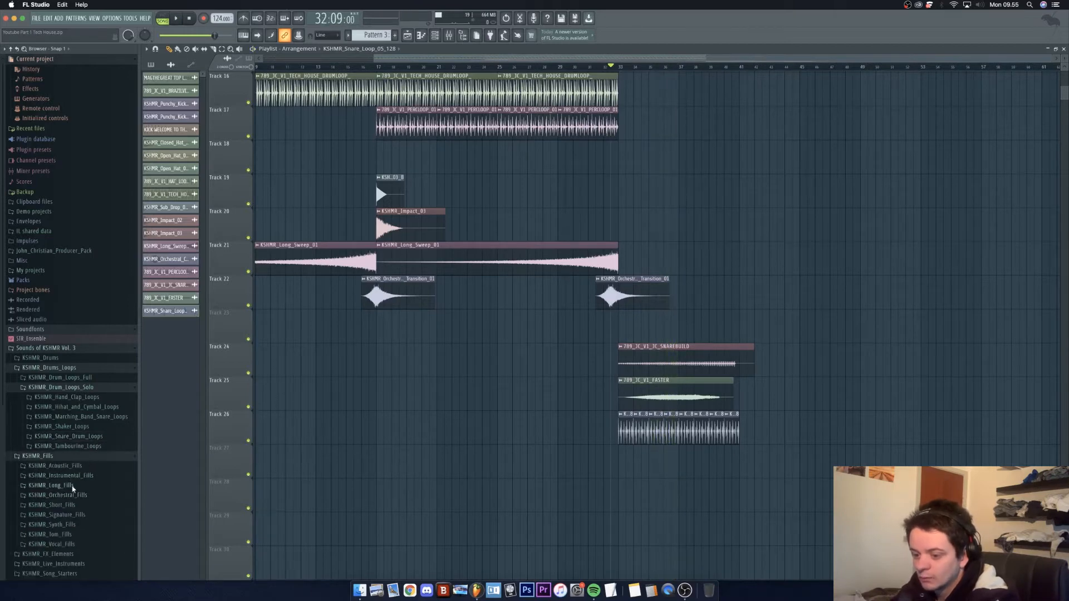
pyautogui.click(73, 486)
pyautogui.click(82, 495)
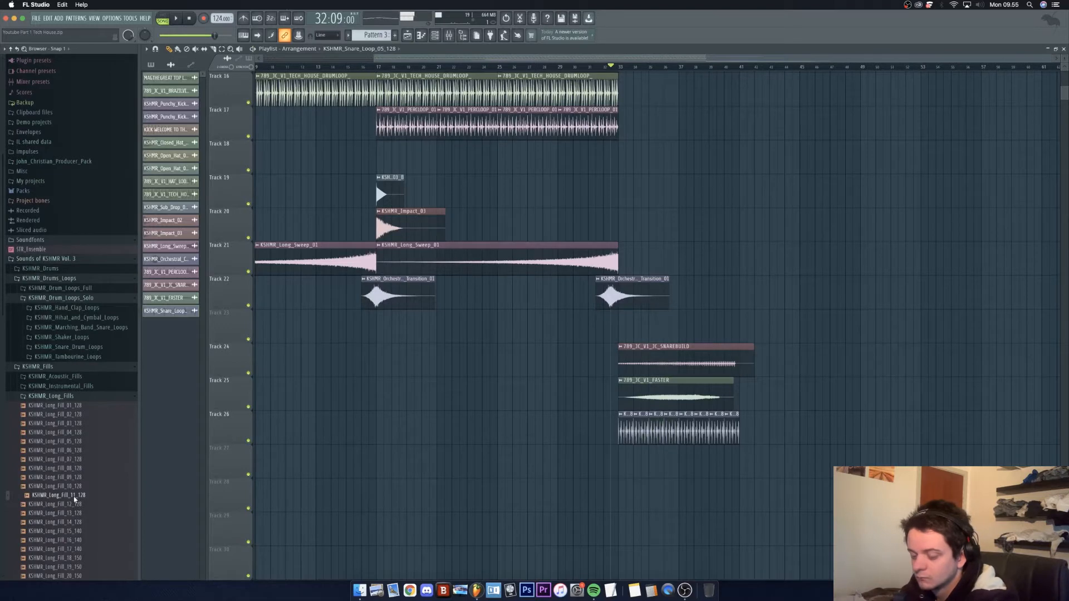
# Step: Place KSHMR_Long_Fill_11_128 on Track 27 at bar 33 and fit it to tempo using the estimated 128 BPM
pyautogui.moveTo(75, 499); pyautogui.dragTo(620, 477)
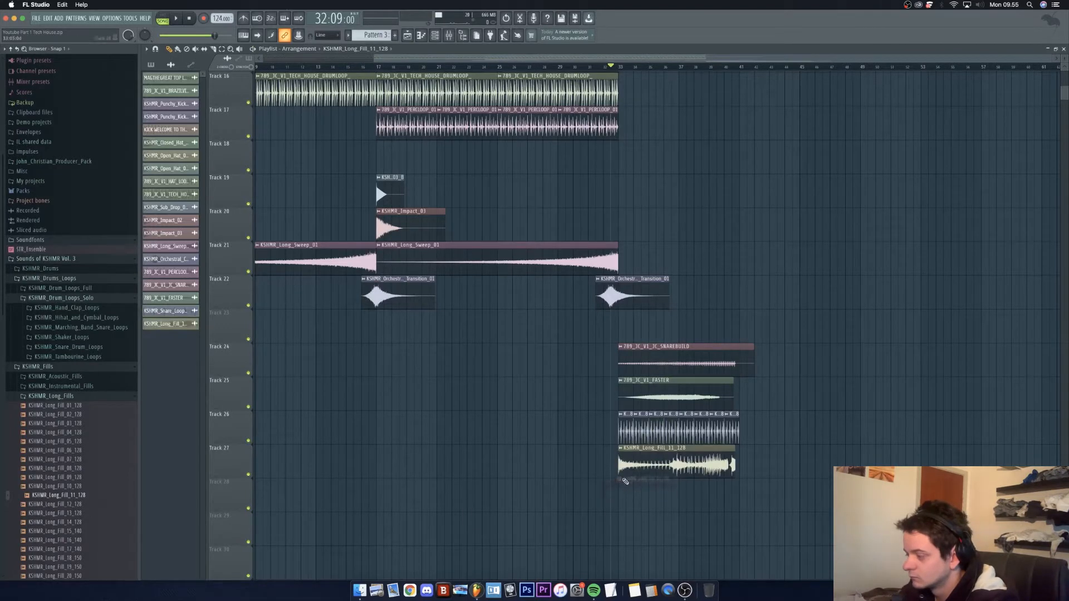
pyautogui.click(622, 450)
pyautogui.click(706, 507)
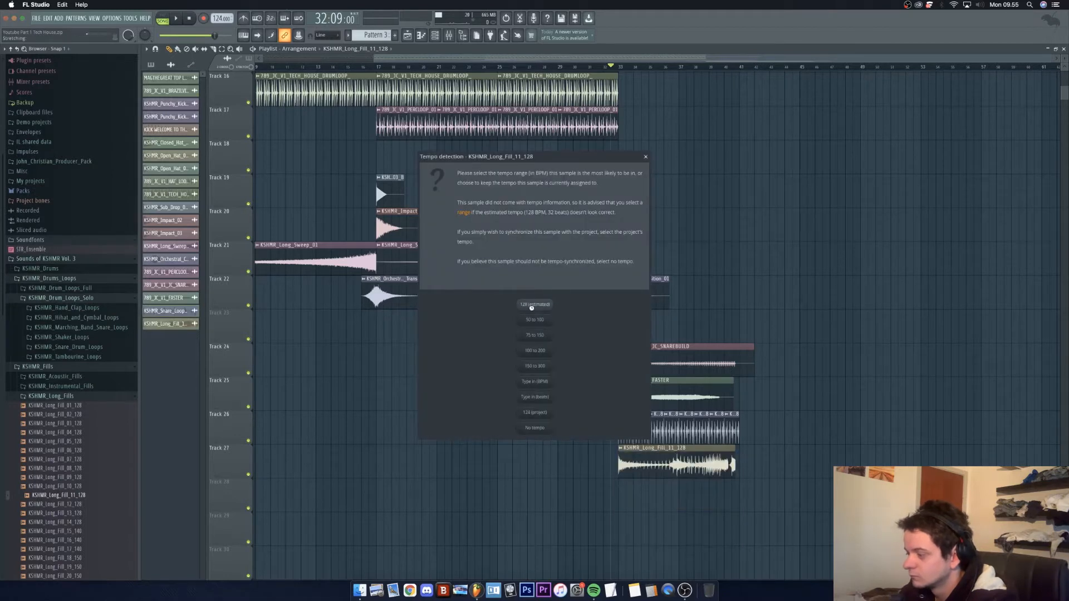
pyautogui.click(531, 304)
# Step: Play the build-up while lowering the channel volume of the long fill on Track 27, and stop playback
pyautogui.press('space')
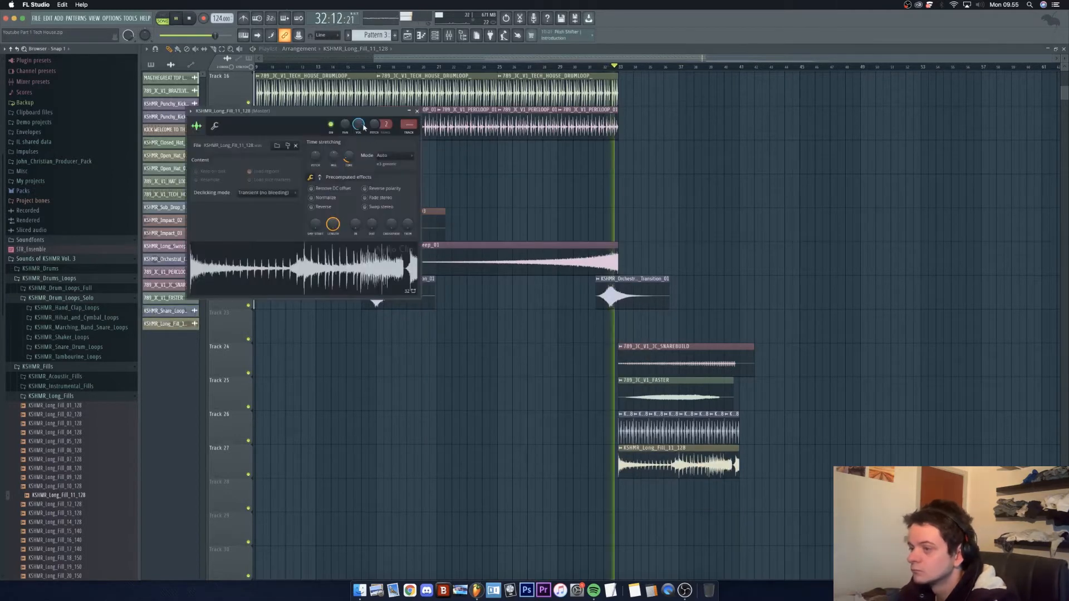
pyautogui.click(417, 112)
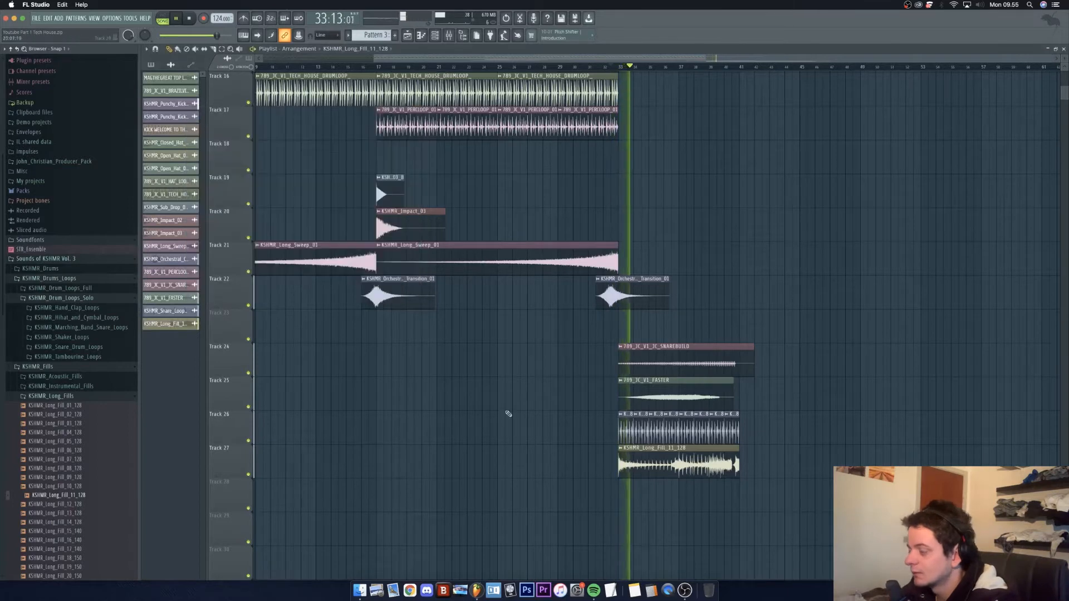
pyautogui.moveTo(573, 58); pyautogui.dragTo(624, 74)
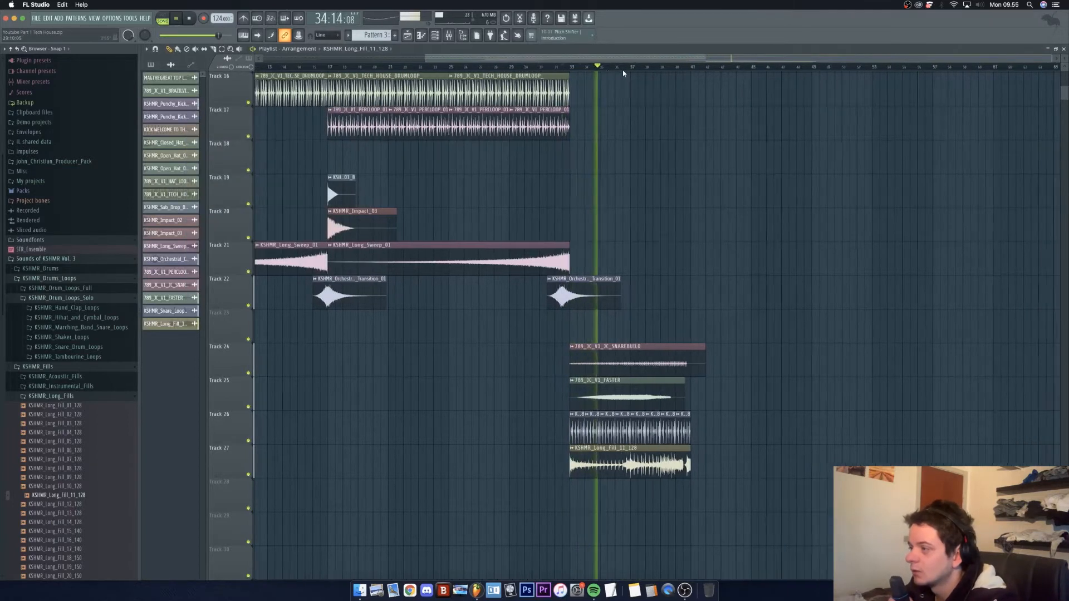
pyautogui.scroll(-3, 466, 465)
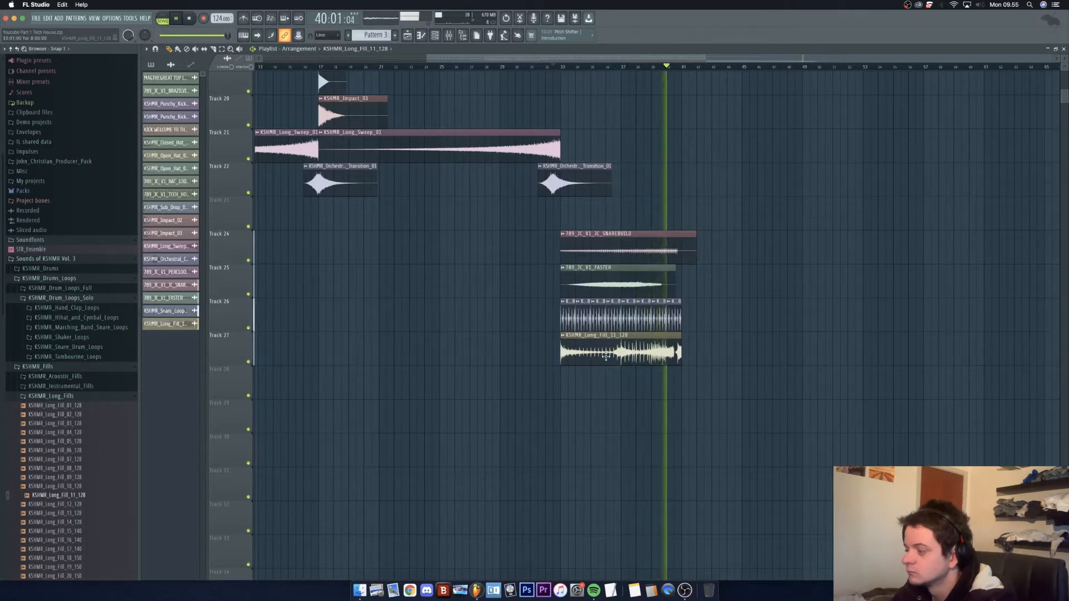
pyautogui.doubleClick(606, 355)
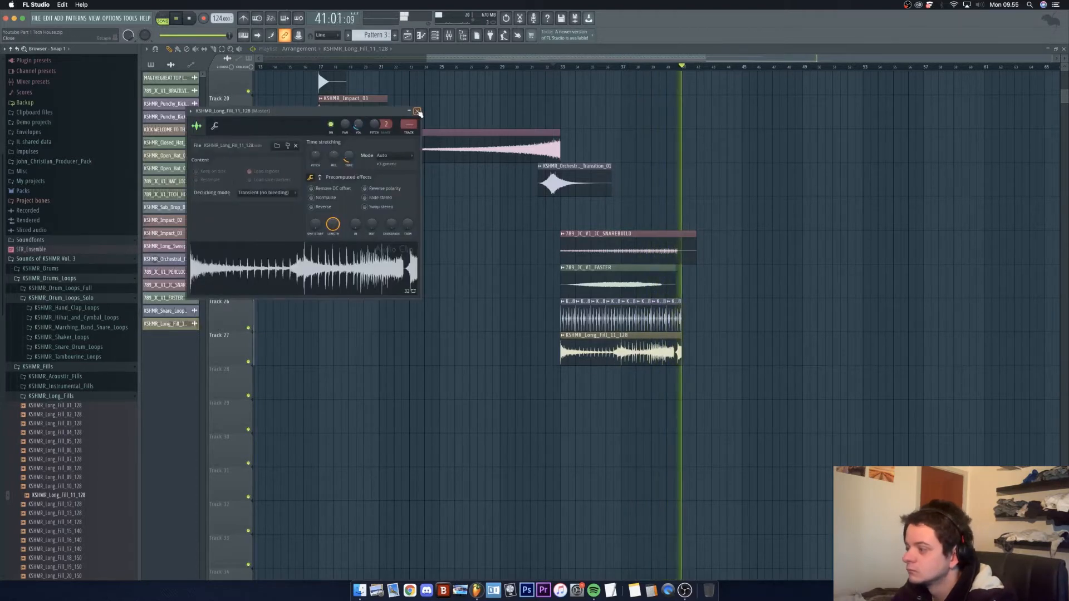
pyautogui.click(418, 111)
pyautogui.press('space')
# Step: Add a fade-out to the snare build on Track 24, slice it at bar 40 and delete the remainder
pyautogui.doubleClick(647, 241)
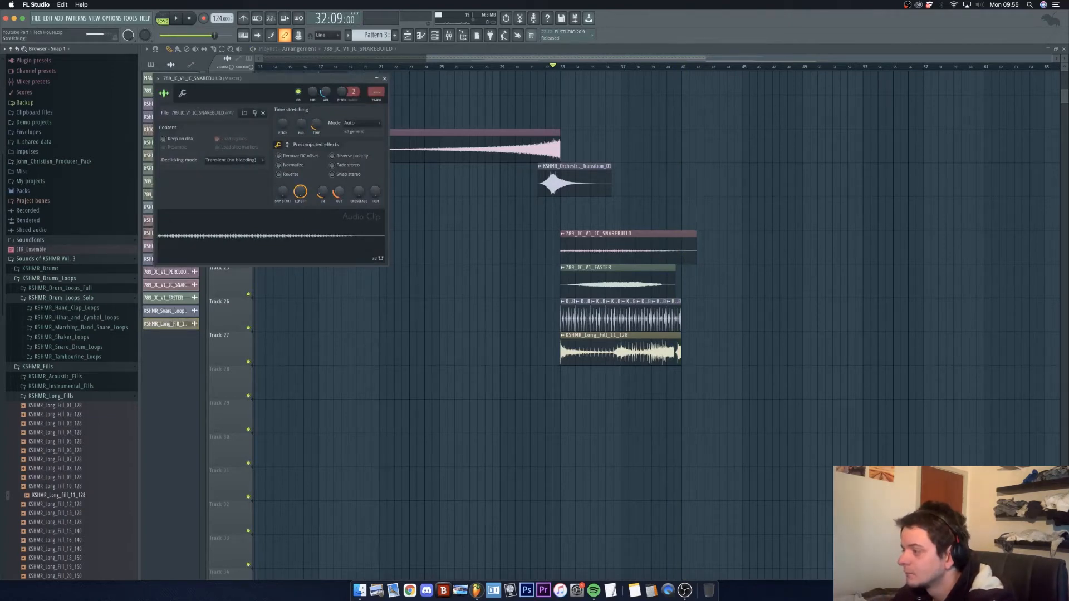
pyautogui.click(674, 232)
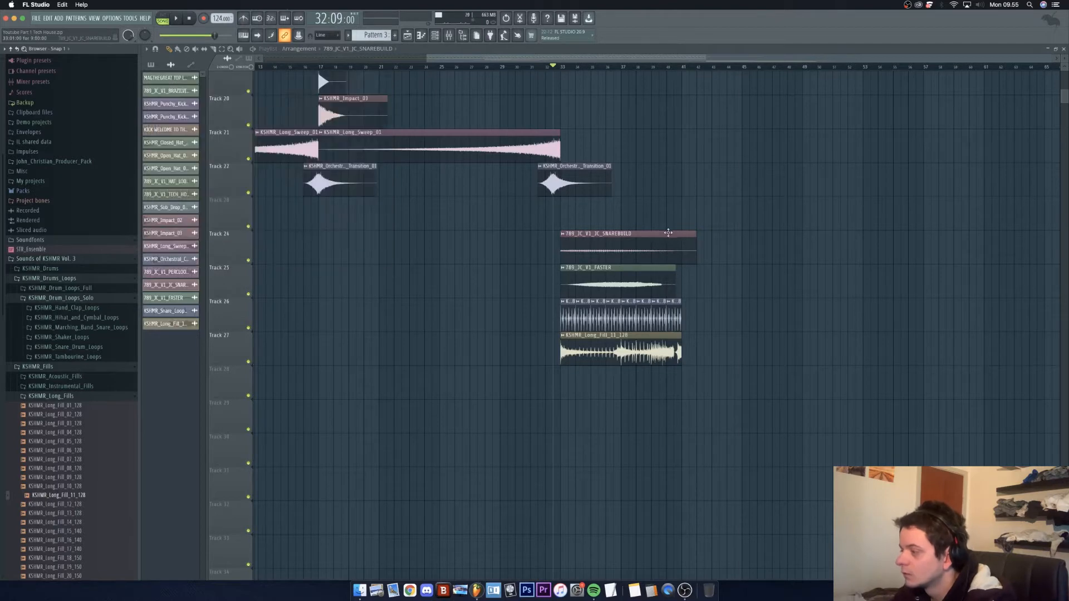
pyautogui.moveTo(673, 229); pyautogui.dragTo(675, 249)
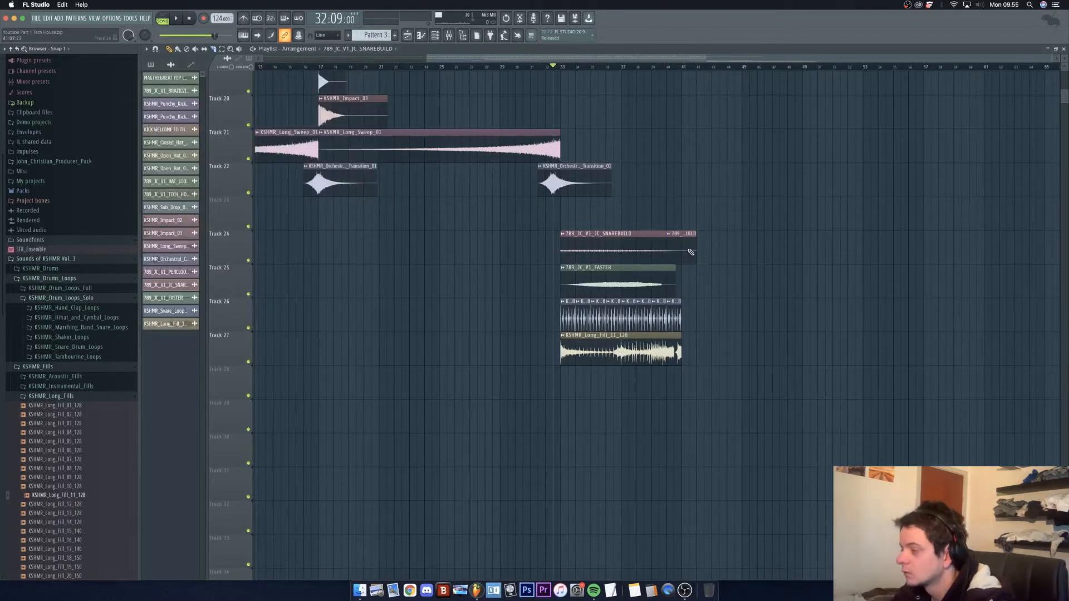
pyautogui.rightClick(686, 249)
pyautogui.moveTo(620, 244)
pyautogui.mouseDown()
pyautogui.moveTo(645, 246)
pyautogui.moveTo(643, 256)
pyautogui.moveTo(609, 260)
pyautogui.mouseUp()
pyautogui.rightClick(664, 249)
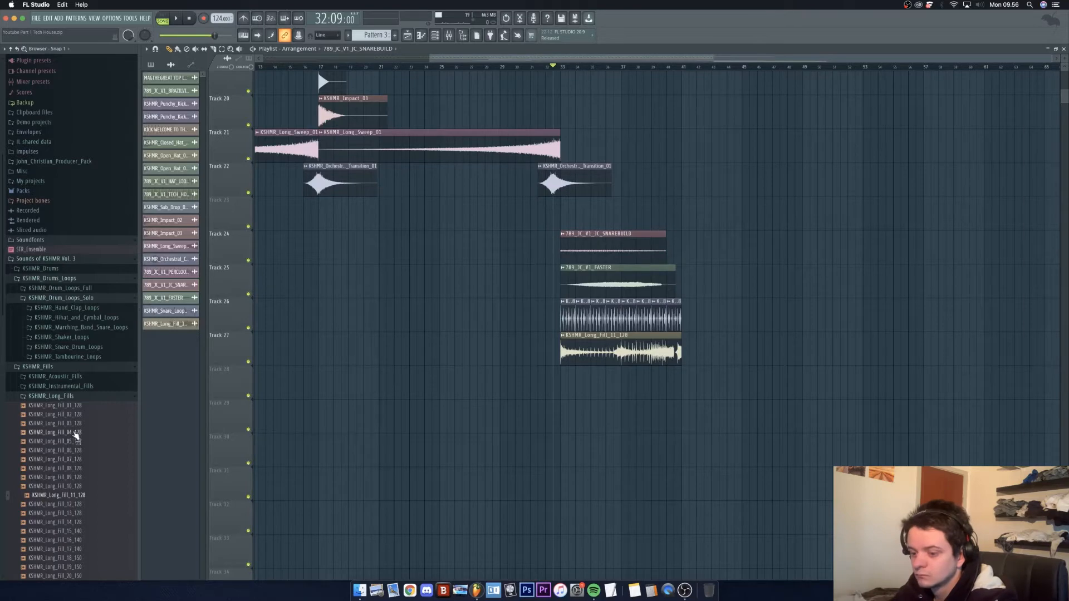
# Step: Preview other long fills and place KSHMR_Long_Fill_02_128 on Track 28 at bar 33
pyautogui.click(71, 433)
pyautogui.press('Up')
pyautogui.press('Up')
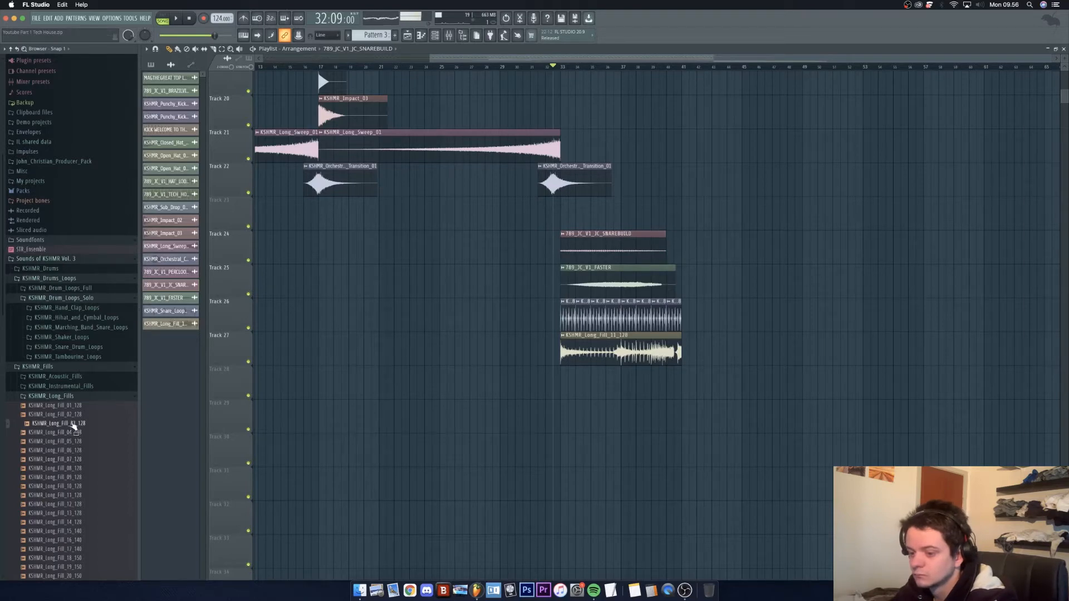
pyautogui.moveTo(83, 415); pyautogui.dragTo(568, 391)
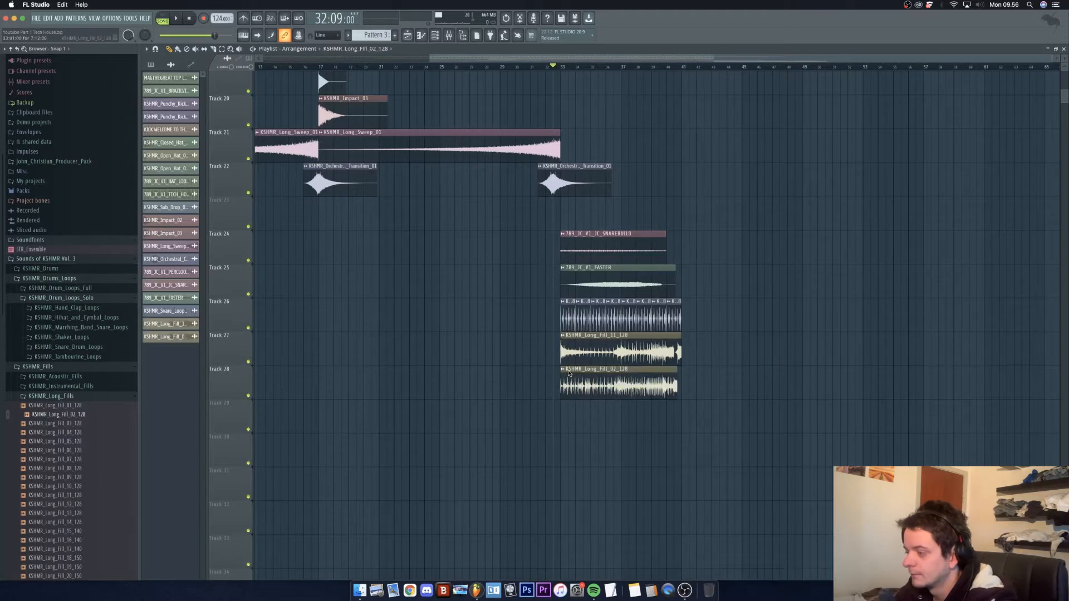
# Step: Fit the long fill on Track 28 to tempo with a source tempo of 128 BPM and lower its channel volume
pyautogui.rightClick(564, 371)
pyautogui.click(638, 418)
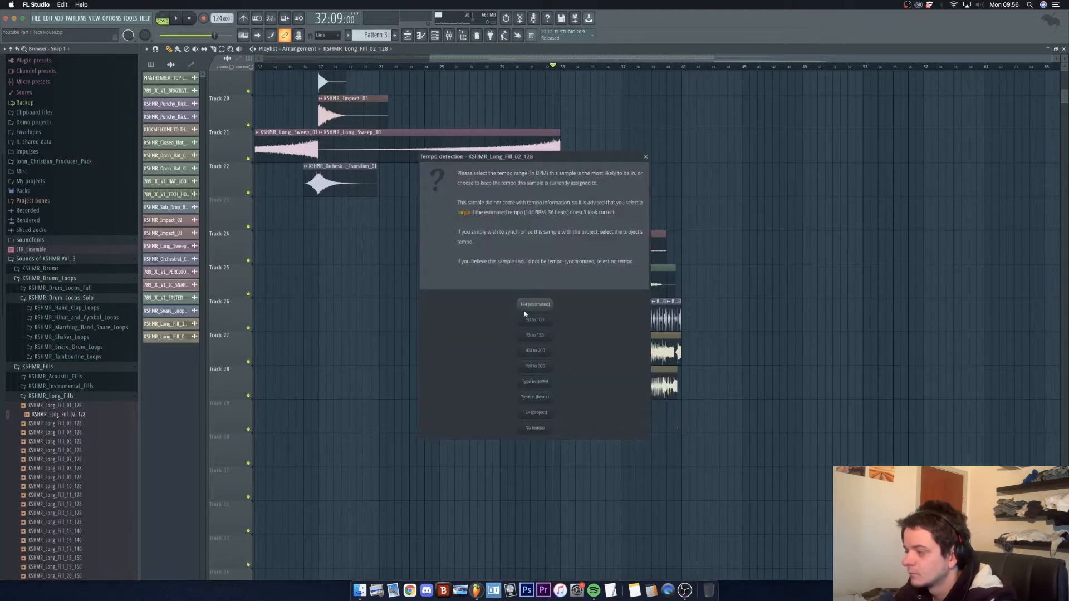
pyautogui.click(538, 383)
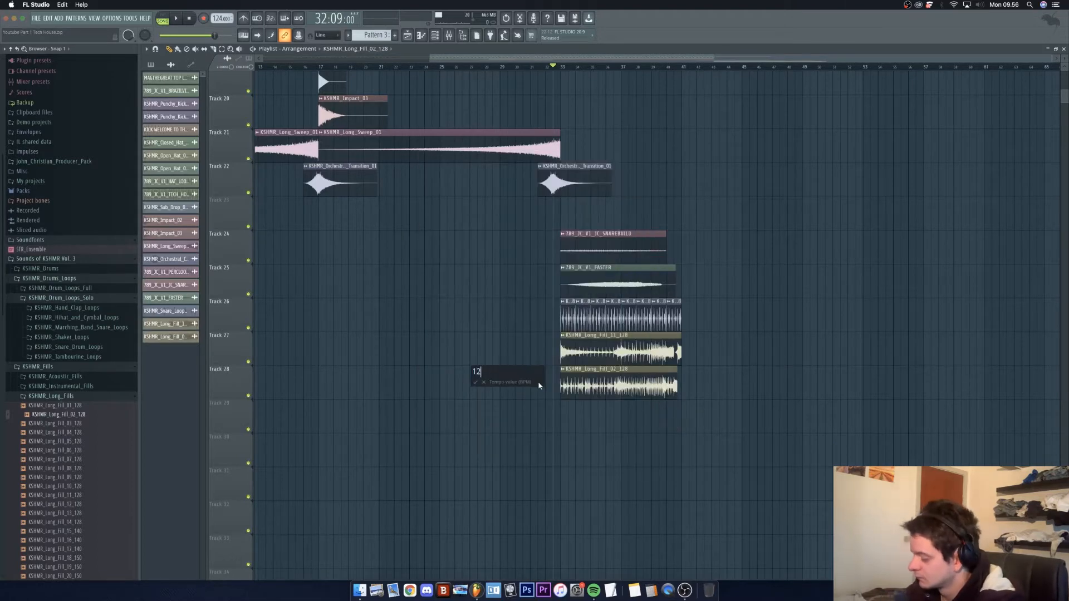
pyautogui.write('128')
pyautogui.press('Return')
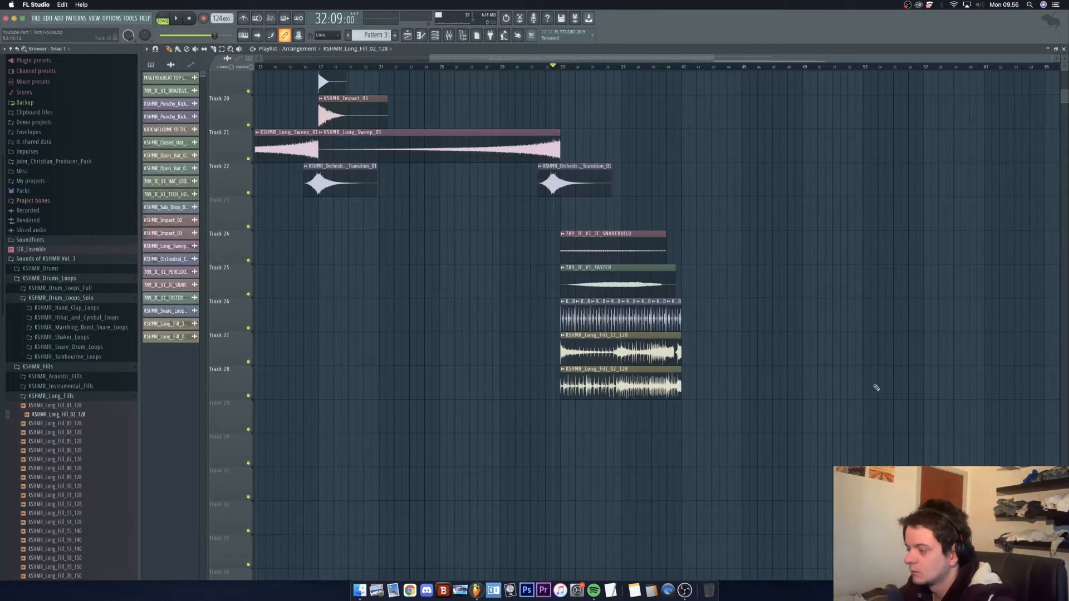
pyautogui.doubleClick(621, 390)
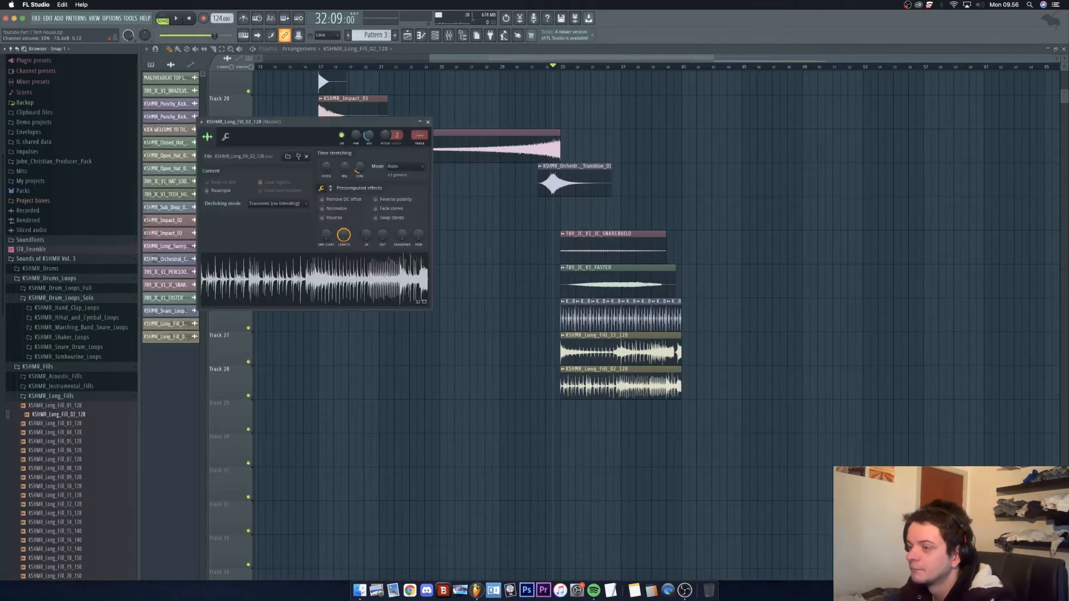
pyautogui.click(427, 121)
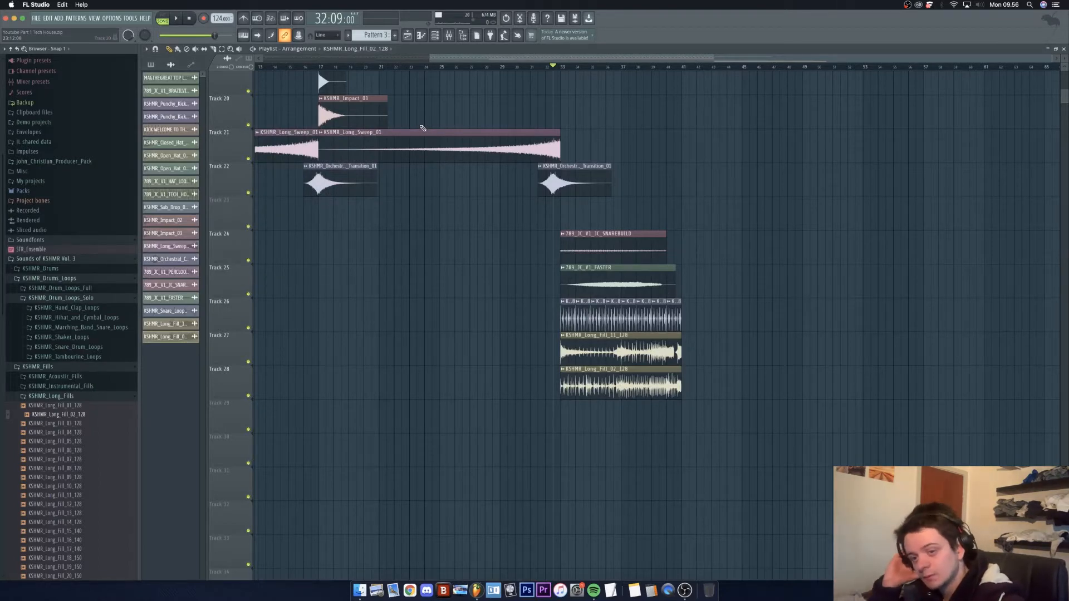
# Step: Search the Mac for "ultrasonic prog" and open the 4.Ultrasonic - Progressive House Essentials Vol.1 folder in Finder
pyautogui.press('super+space')
pyautogui.press('BackSpace')
pyautogui.write('u')
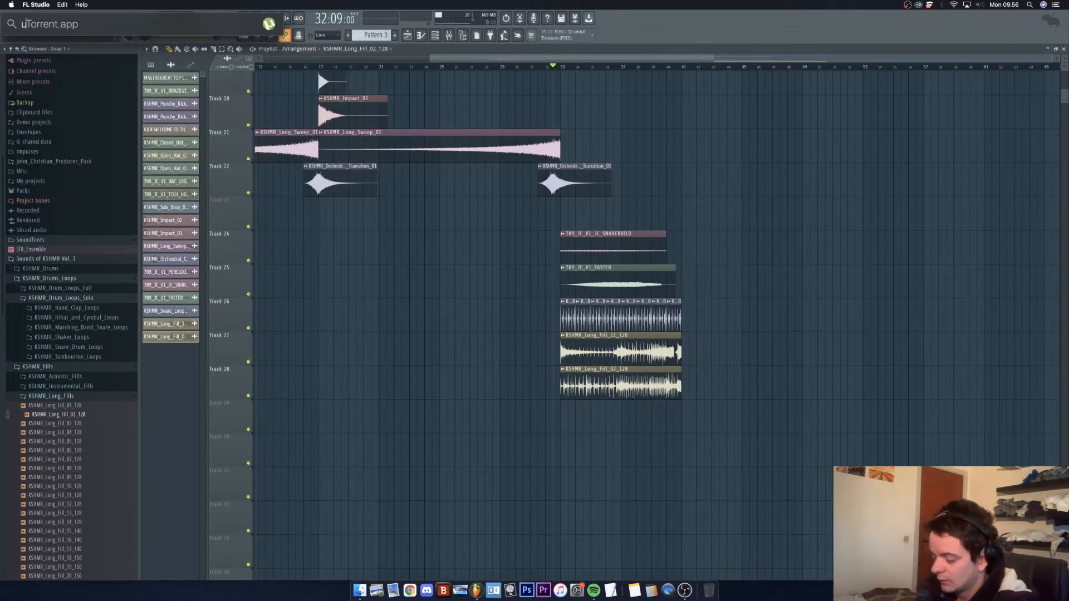
pyautogui.write('l')
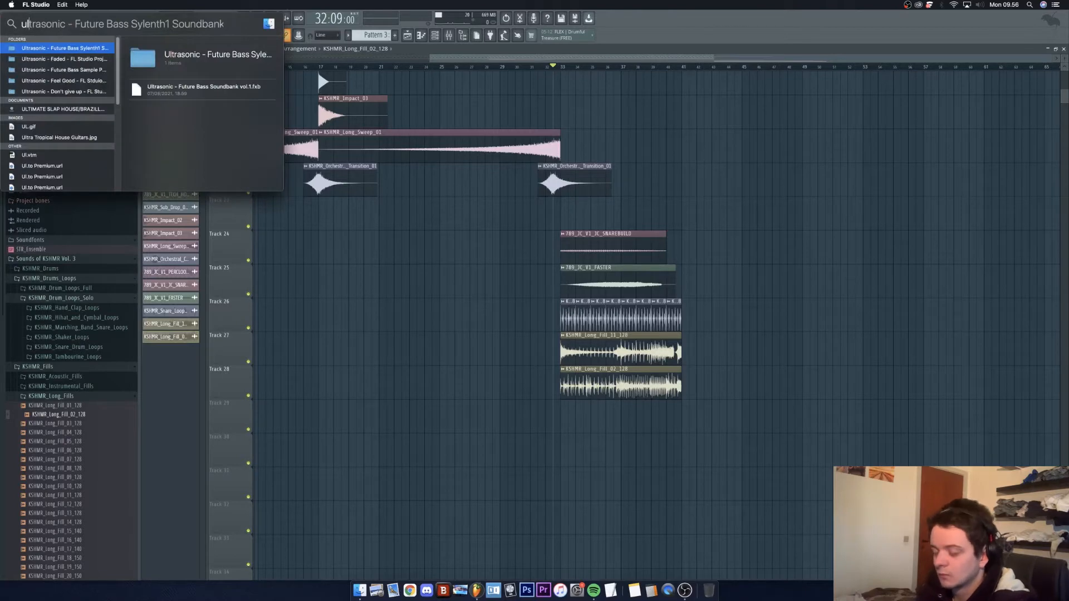
pyautogui.write('tras')
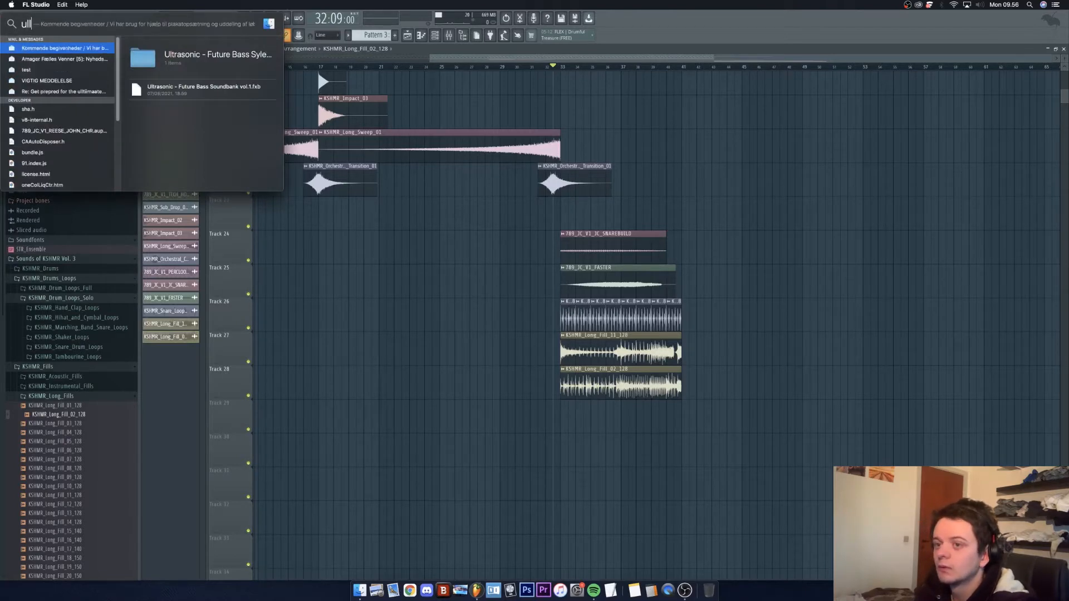
pyautogui.write('on')
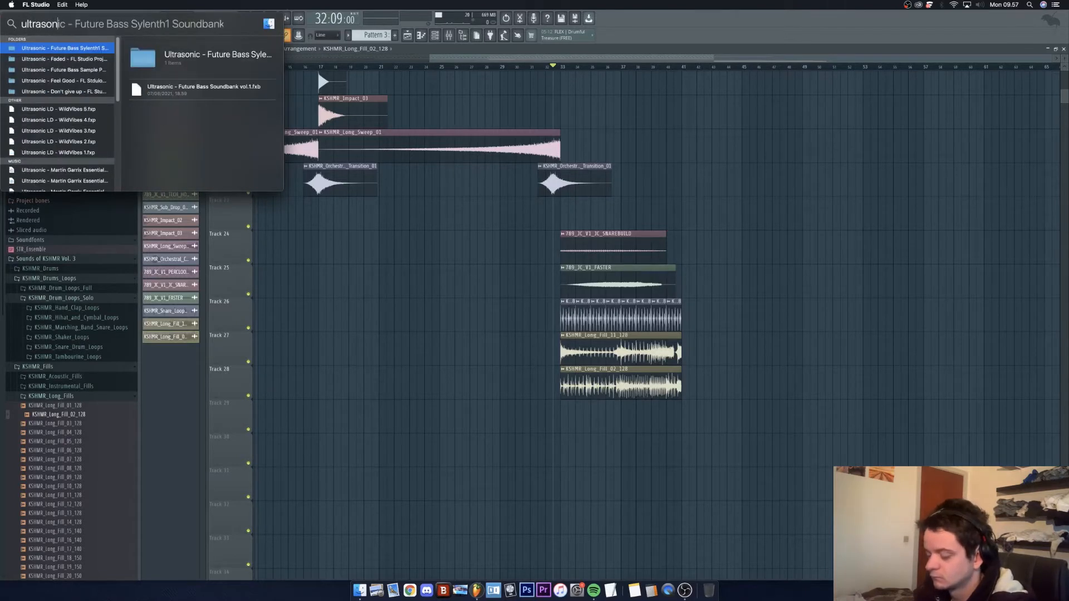
pyautogui.write('ic prog')
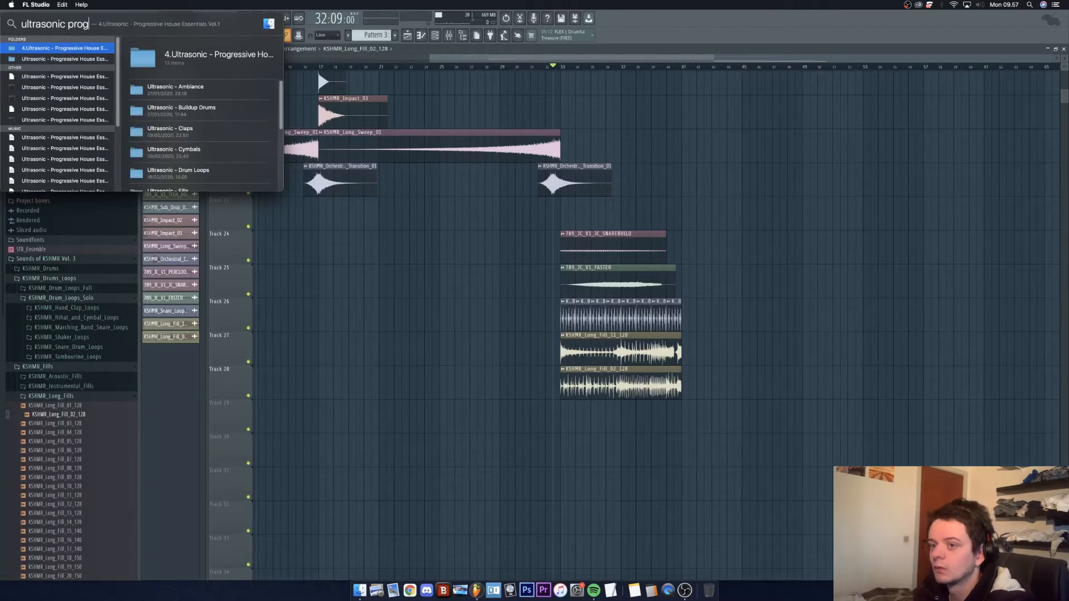
pyautogui.press('Return')
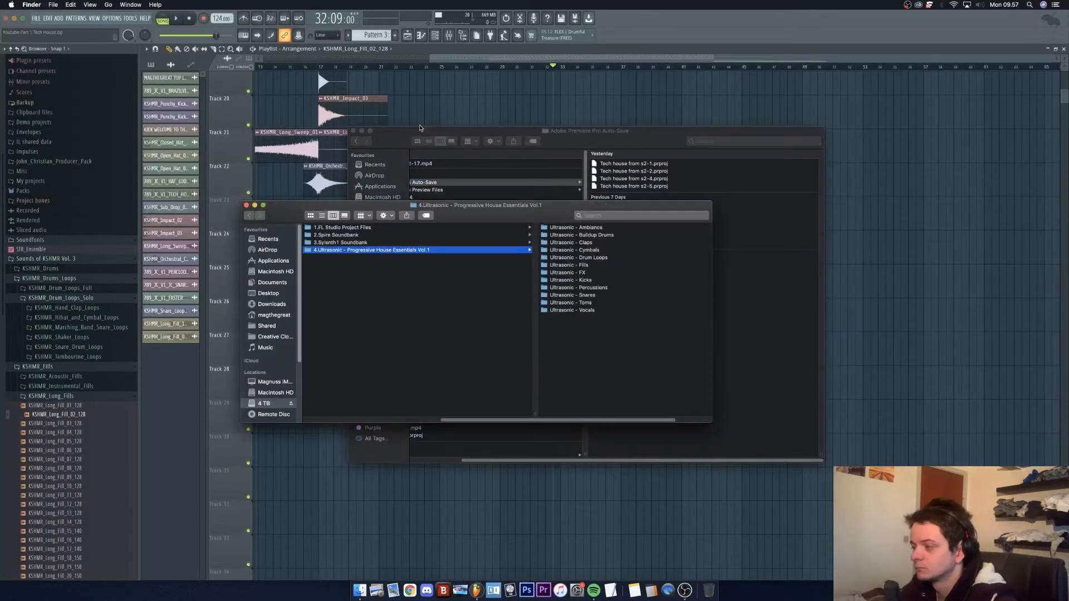
# Step: Close the spare Finder window, move the sample pack window clear of the build-up clips, and open its FX Riser folder
pyautogui.click(353, 130)
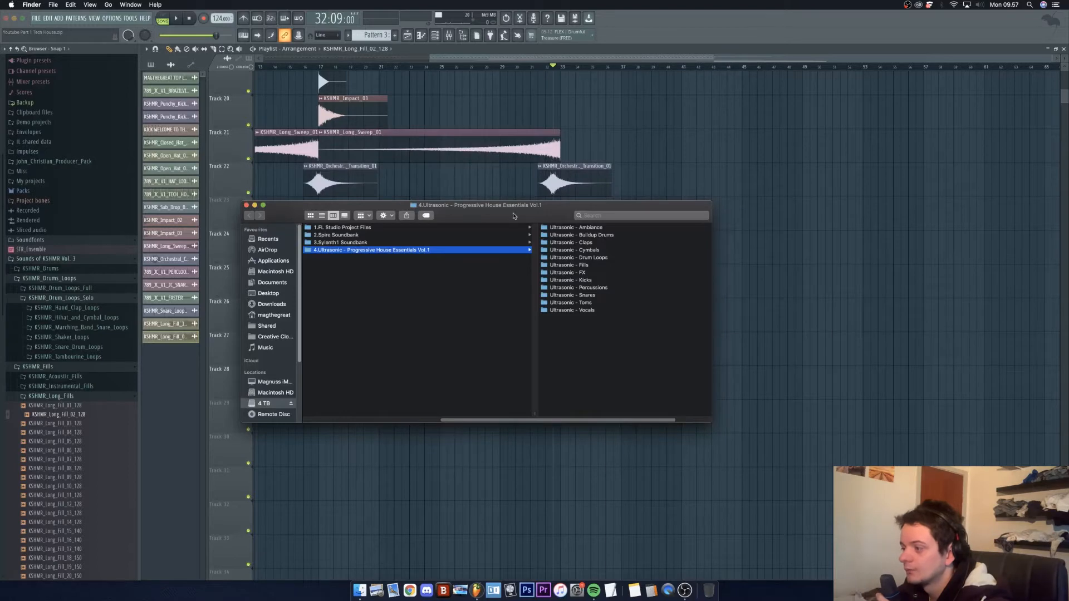
pyautogui.moveTo(513, 216); pyautogui.dragTo(170, 182)
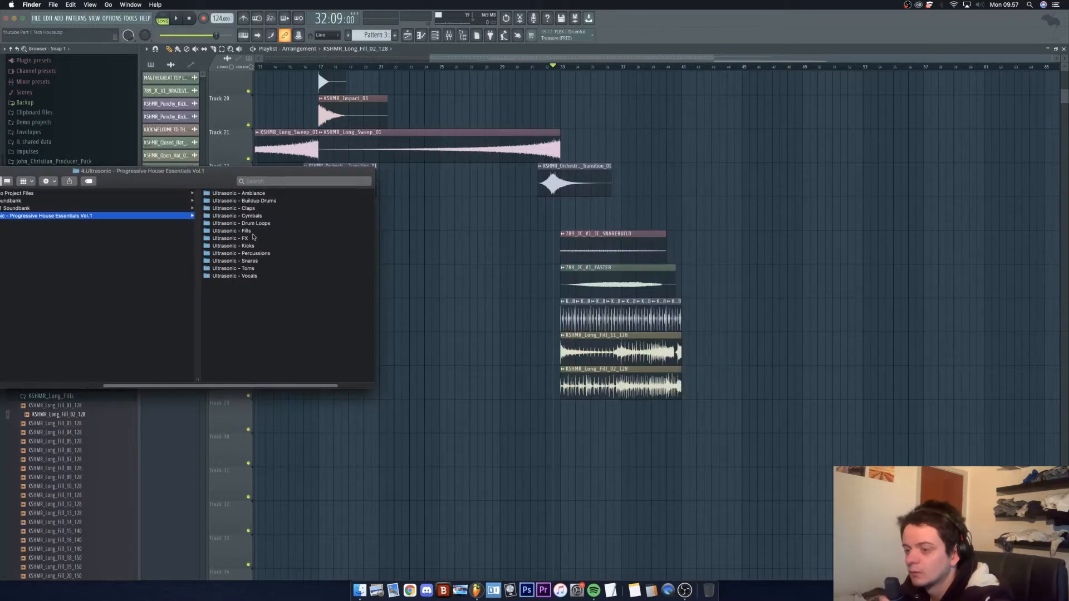
pyautogui.doubleClick(254, 239)
pyautogui.doubleClick(195, 218)
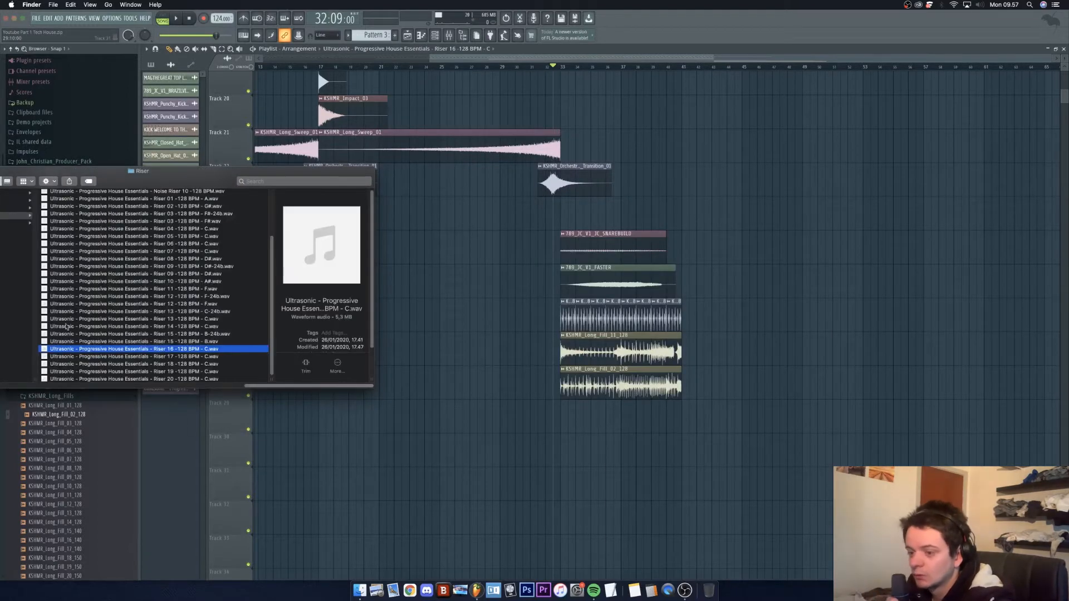
# Step: Place the Ultrasonic Riser 16 -128 BPM - C sample on Track 29 at bar 33 and fit it to the estimated tempo
pyautogui.moveTo(66, 348); pyautogui.dragTo(560, 424)
pyautogui.click(562, 404)
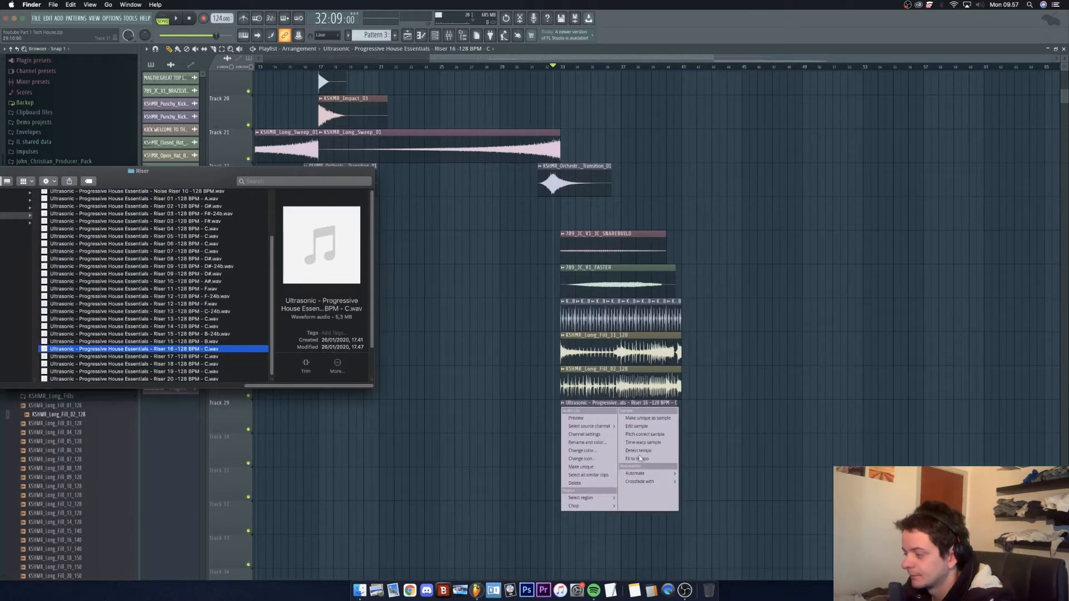
pyautogui.click(640, 458)
pyautogui.click(539, 308)
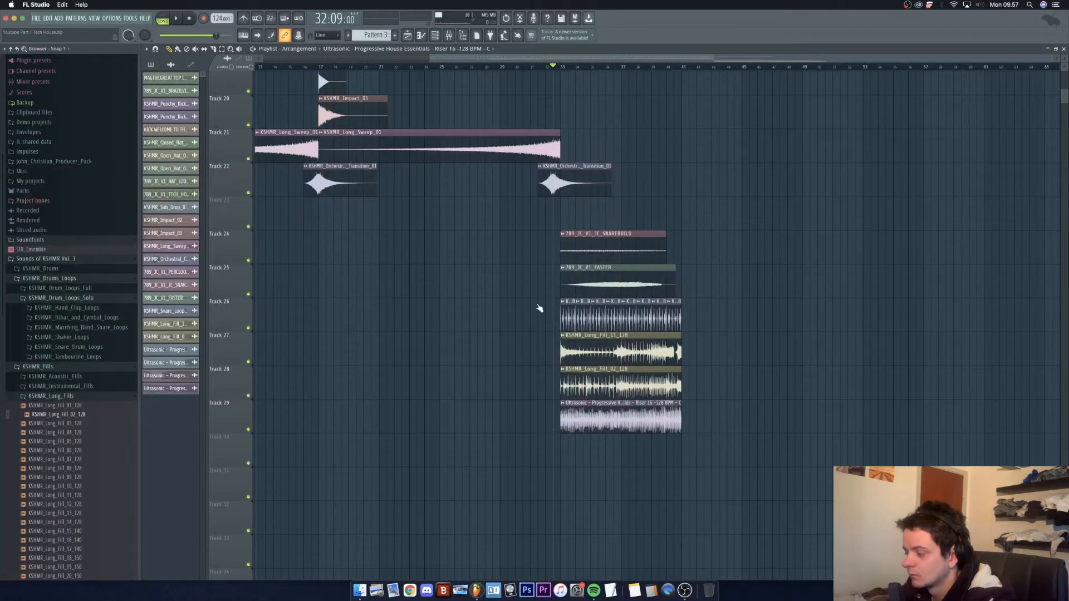
# Step: Place the Ultrasonic Riser 13 -128 BPM - C-24b sample on Track 30 at bar 33 and fit it to tempo
pyautogui.click(360, 589)
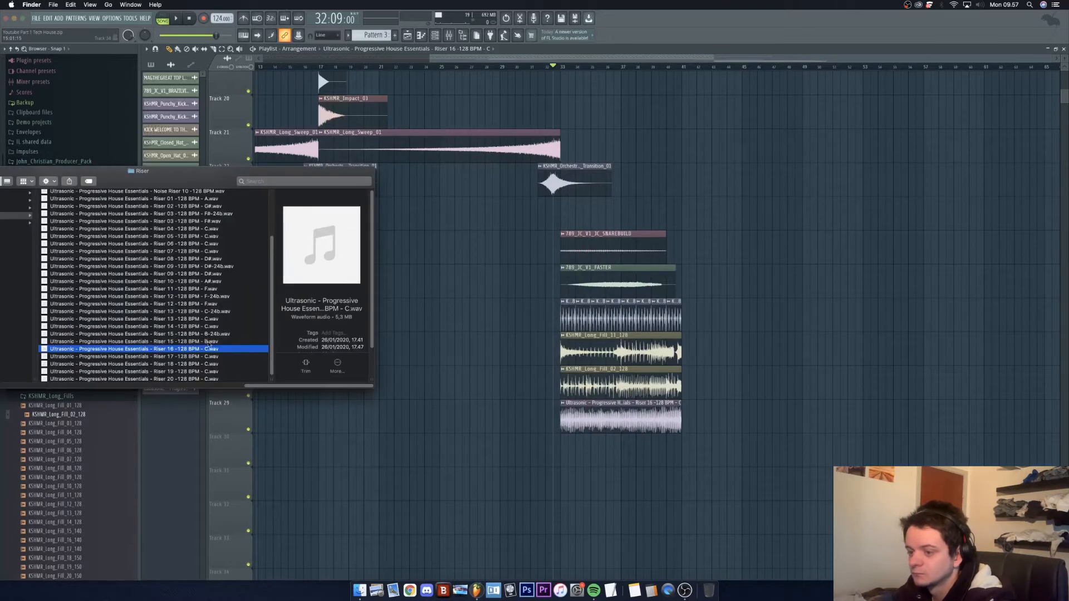
pyautogui.scroll(1, 198, 341)
pyautogui.moveTo(173, 314); pyautogui.dragTo(560, 459)
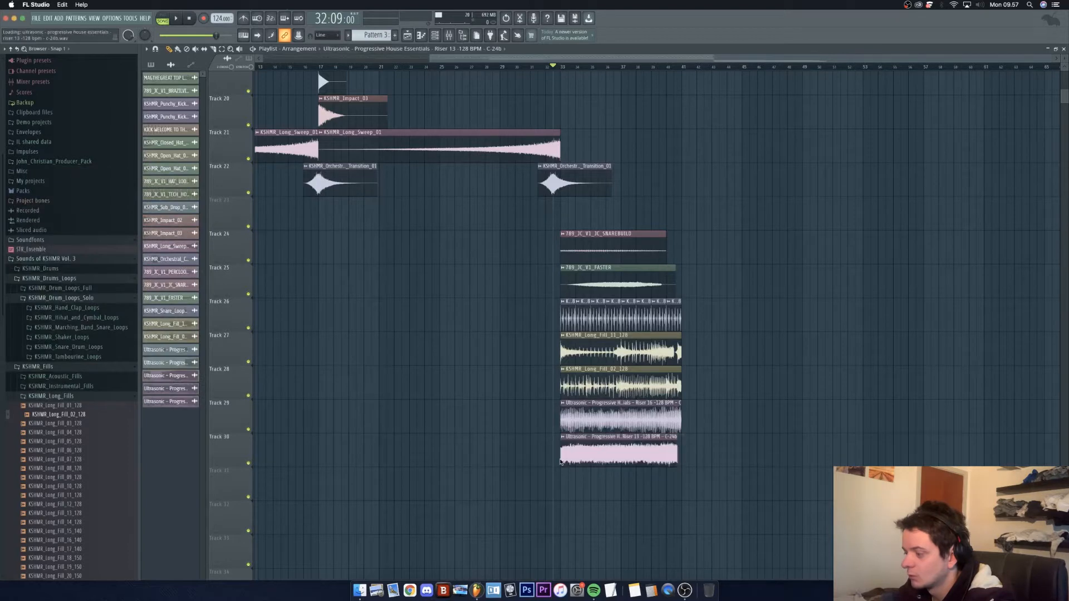
pyautogui.click(566, 439)
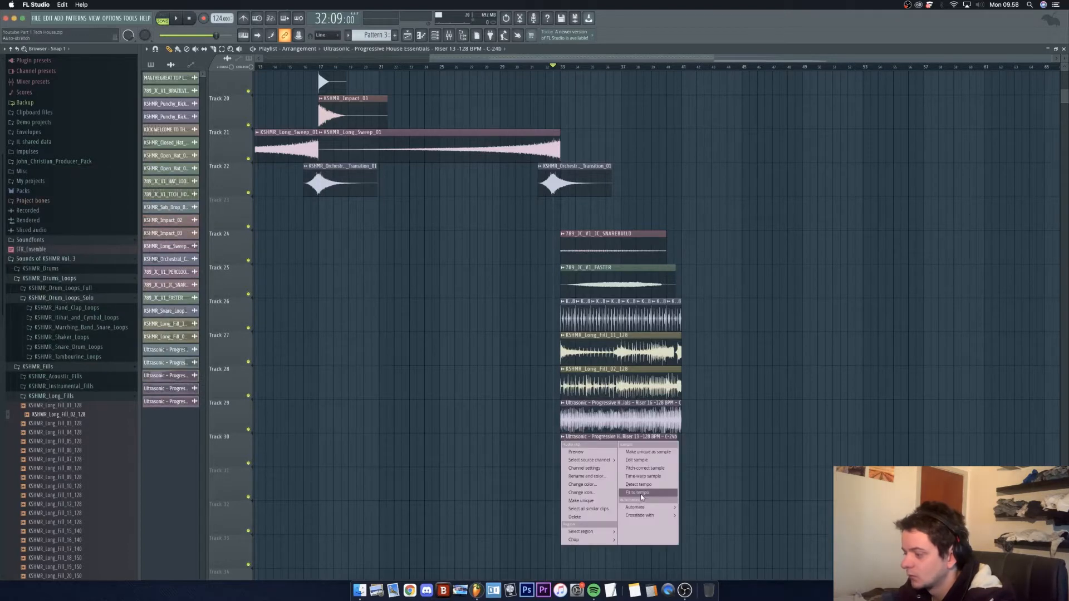
pyautogui.click(646, 493)
pyautogui.click(535, 306)
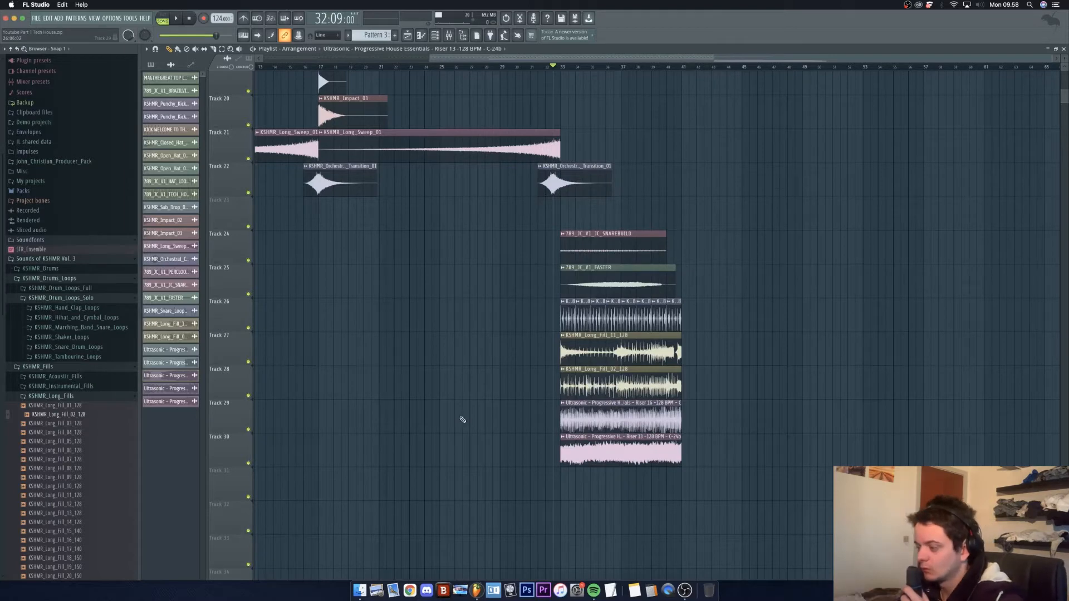
# Step: Apply a long precomputed fade-out to the riser clips on Tracks 30 and 29 using their OUT setting
pyautogui.doubleClick(603, 462)
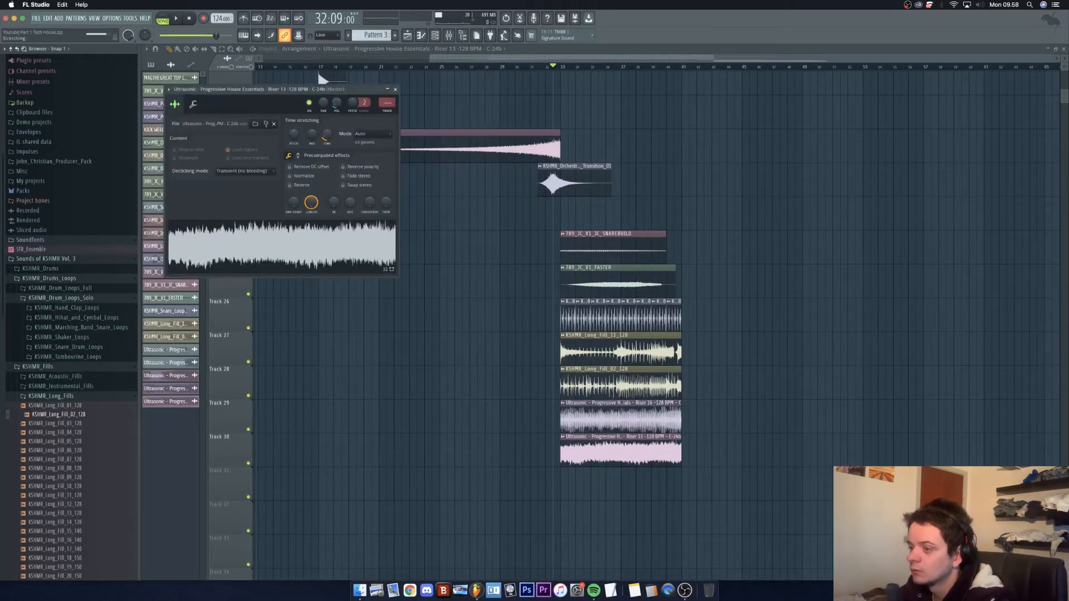
pyautogui.moveTo(350, 203)
pyautogui.mouseDown()
pyautogui.moveTo(350, 173)
pyautogui.moveTo(342, 199)
pyautogui.mouseUp()
pyautogui.doubleClick(607, 424)
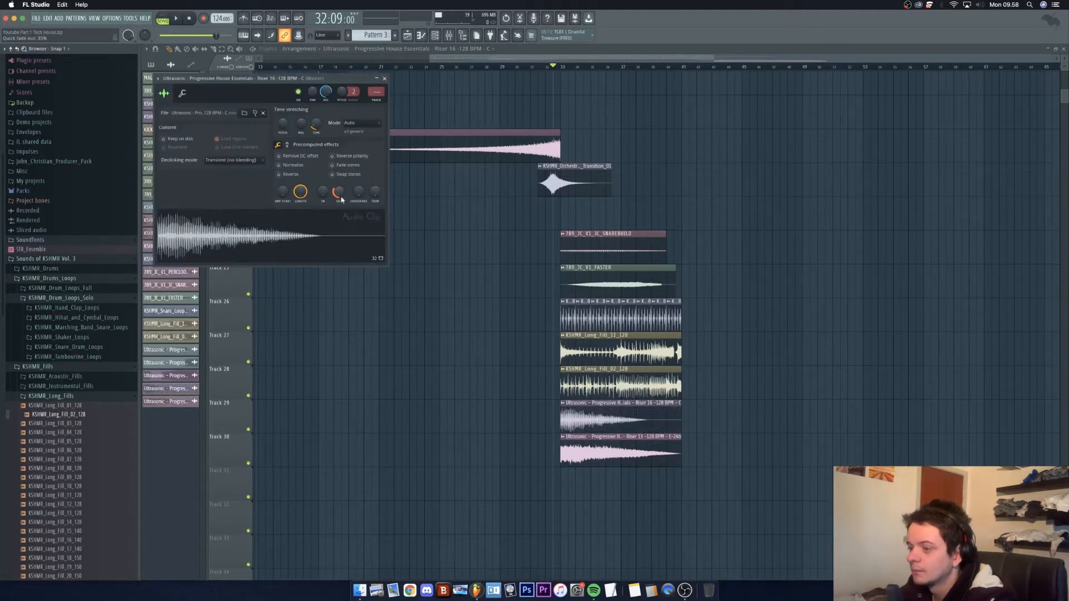
pyautogui.click(385, 79)
# Step: Play the start of the build-up and lower the channel volume of the Riser 16 clip on Track 29
pyautogui.press('space')
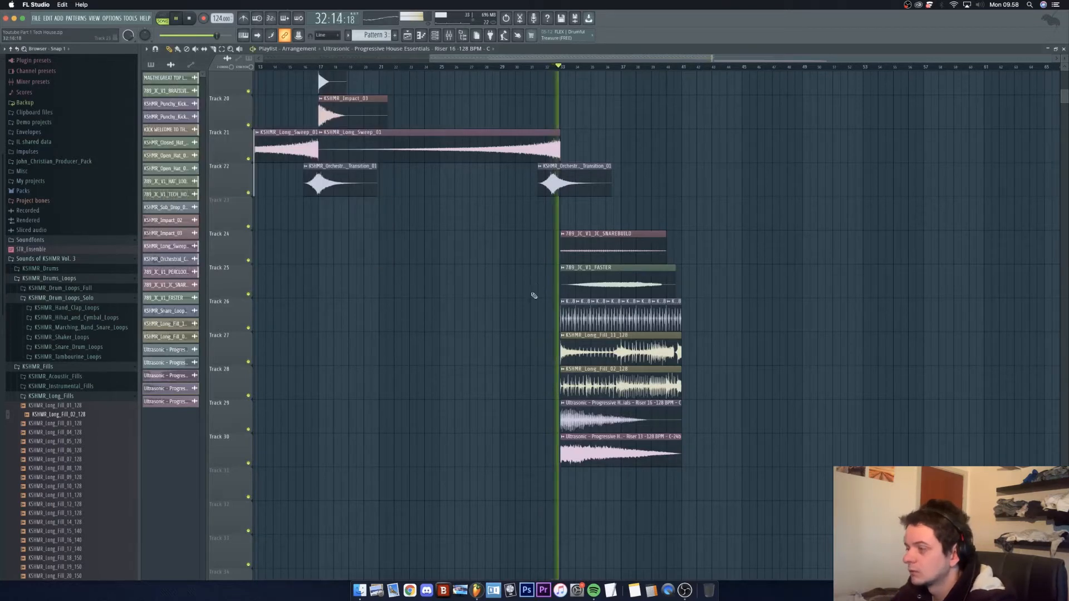
pyautogui.scroll(-2, 596, 418)
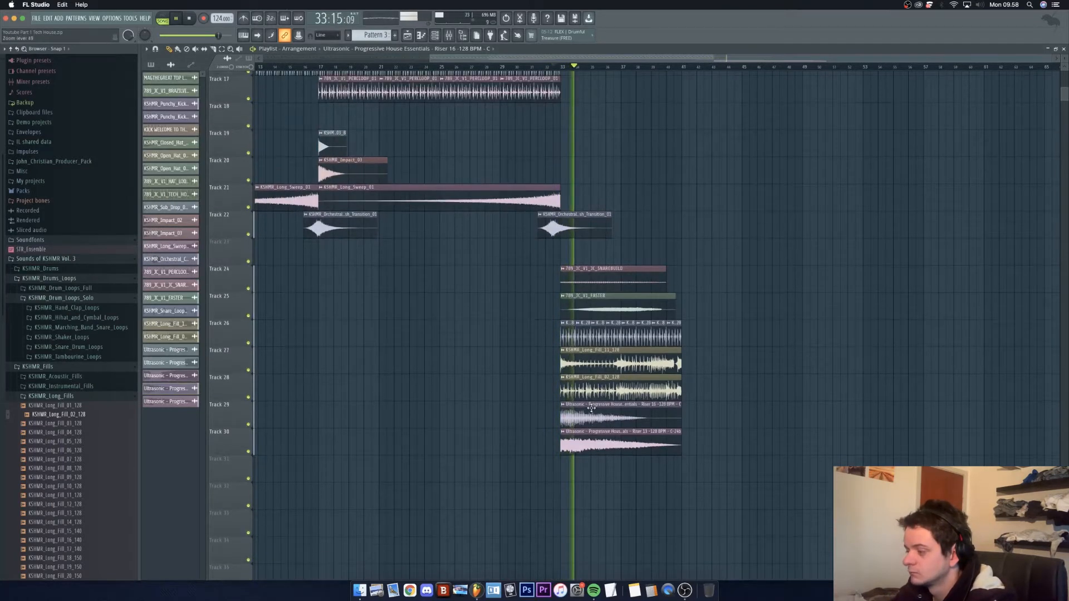
pyautogui.scroll(-2, 597, 418)
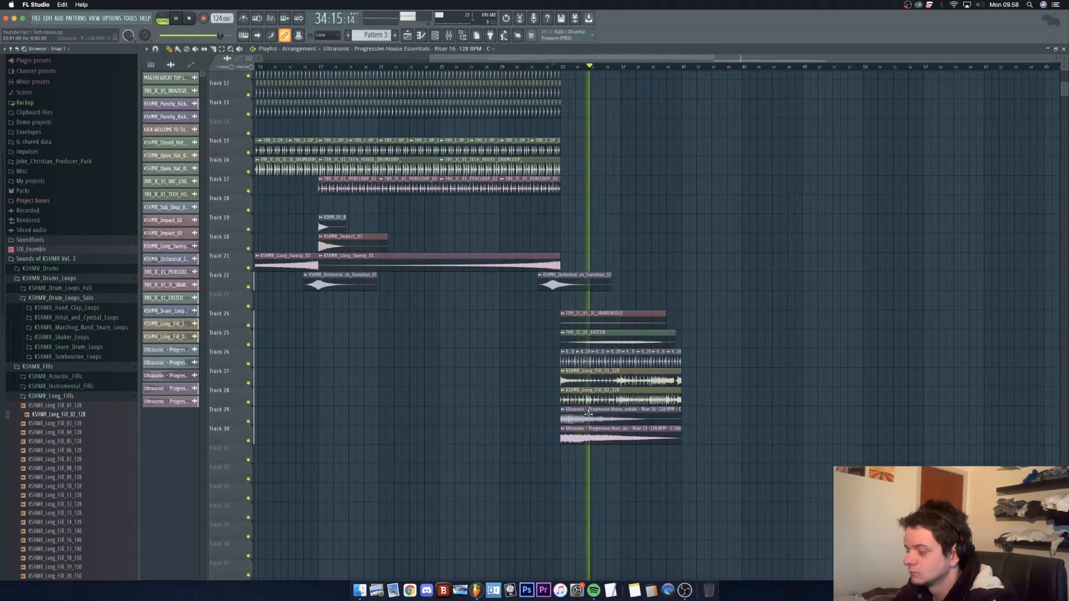
pyautogui.doubleClick(589, 415)
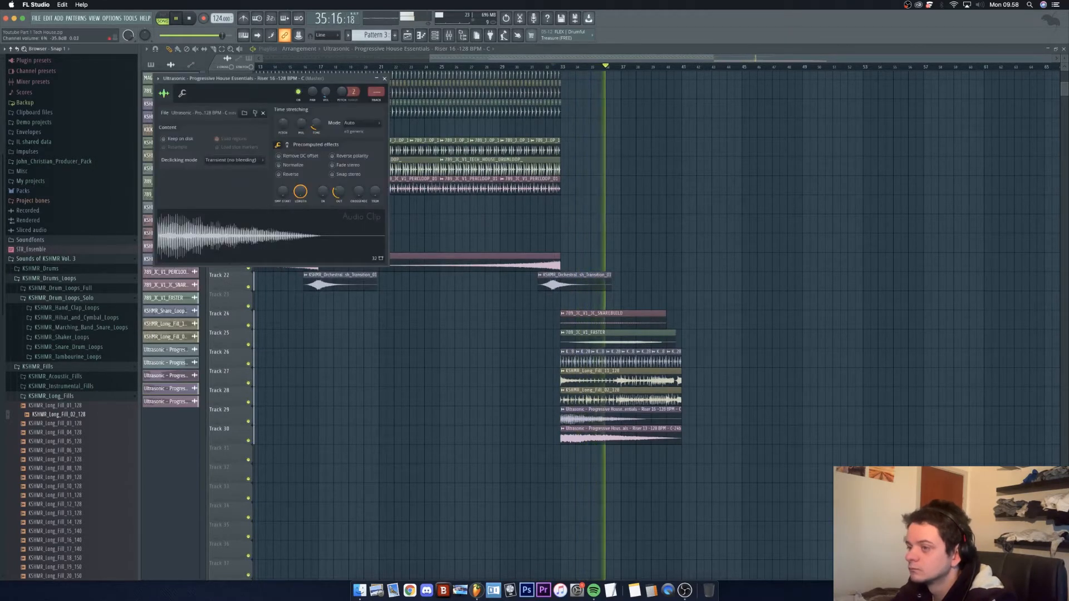
pyautogui.click(385, 78)
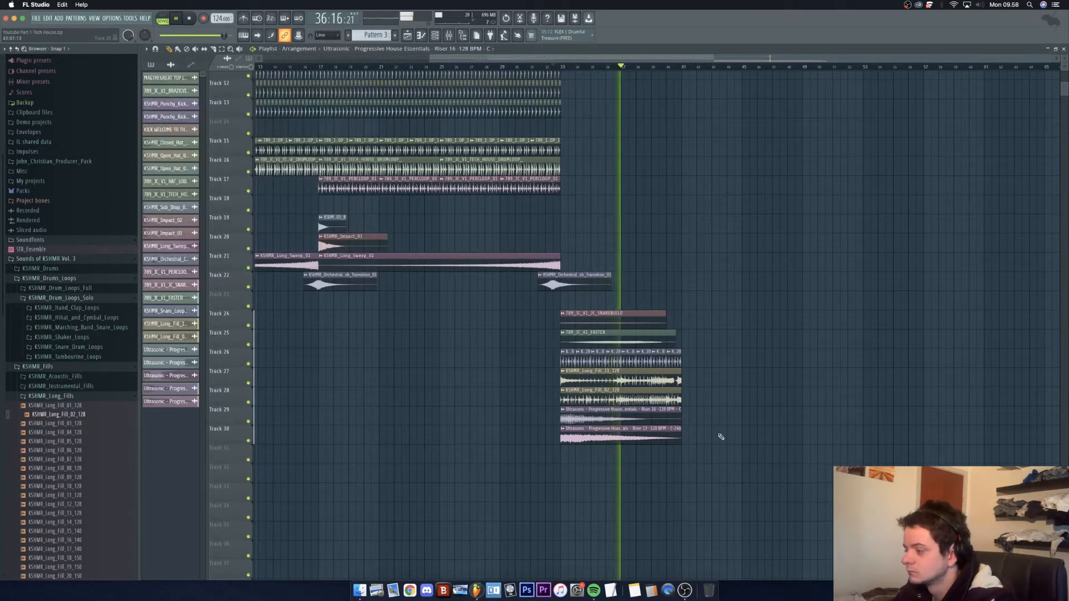
# Step: Stop playback and delete the kick clips on Track 8 that extend past bar 33
pyautogui.scroll(-3, 719, 427)
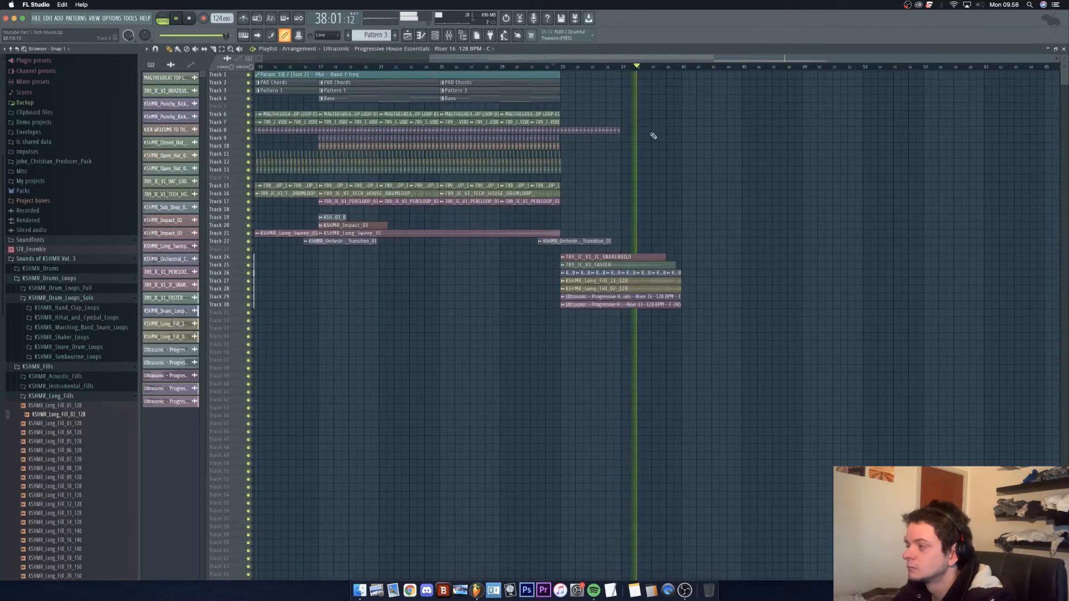
pyautogui.scroll(4, 635, 141)
pyautogui.press('space')
pyautogui.moveTo(620, 134); pyautogui.dragTo(572, 134)
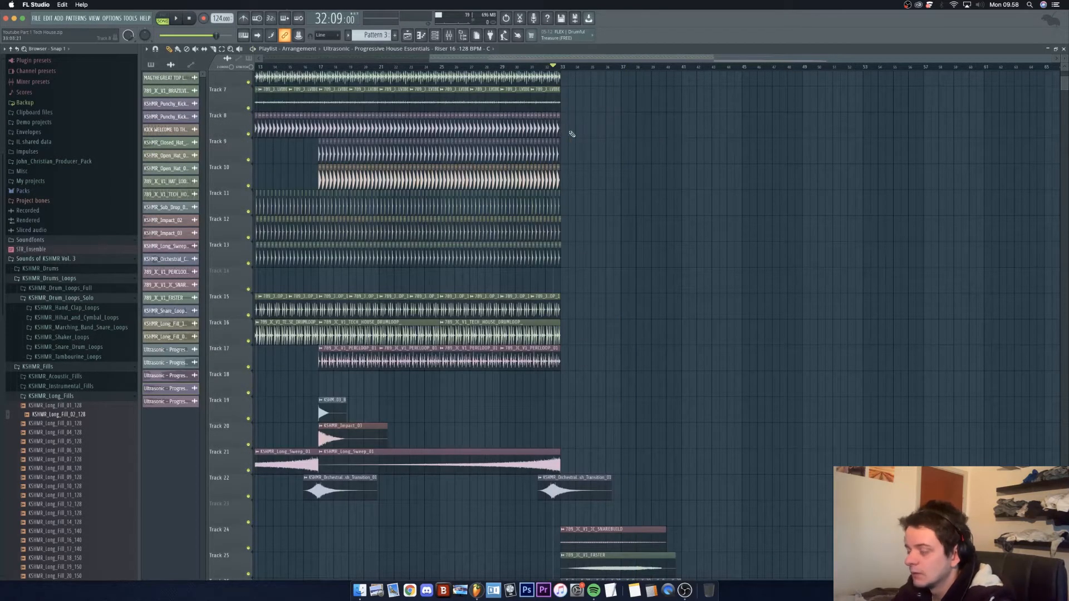
# Step: Duplicate the PAD Chords, Pattern 3 and Bass clips of bars 17 to 33 so the copies start at bar 33
pyautogui.hscroll(-2, 637, 162)
pyautogui.scroll(5, 688, 268)
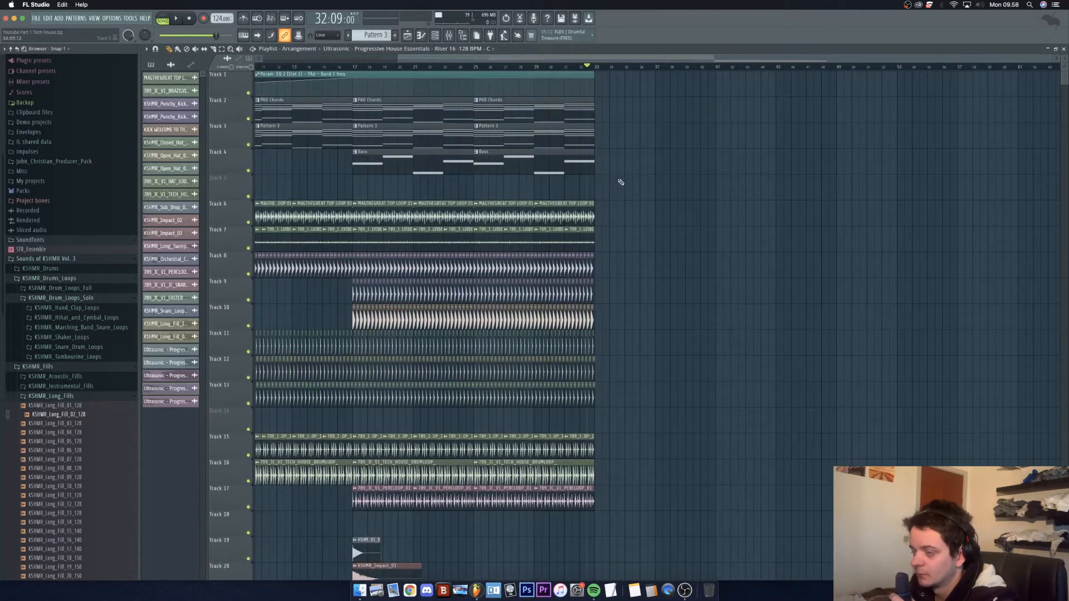
pyautogui.moveTo(620, 180); pyautogui.dragTo(408, 115)
pyautogui.press('super+b')
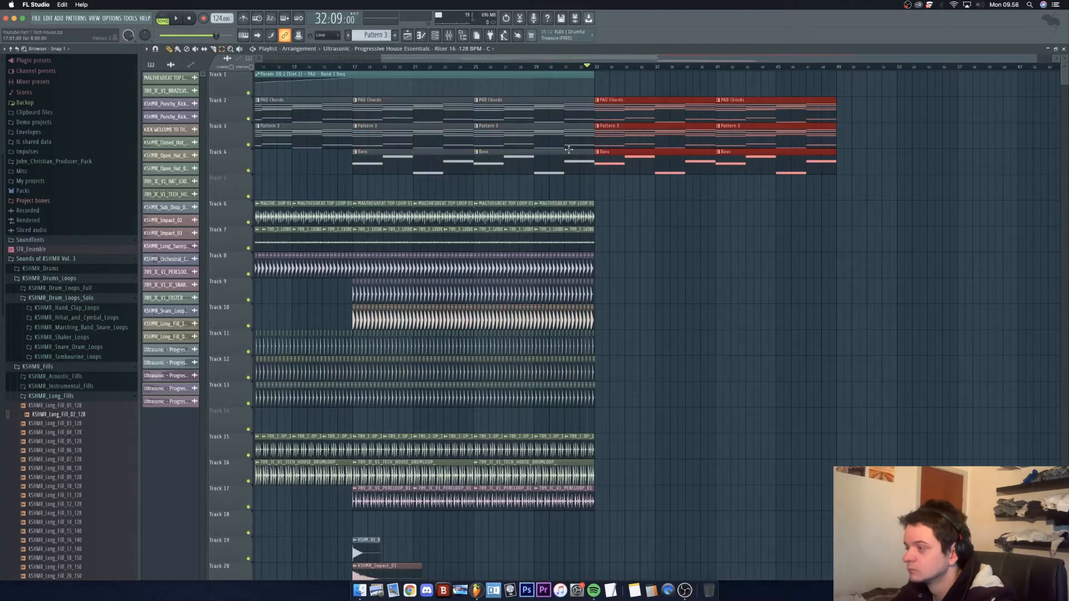
# Step: Play through the build-up and delete the duplicated PAD Chords, Pattern 3 and Bass clips from bar 41 onward
pyautogui.press('space')
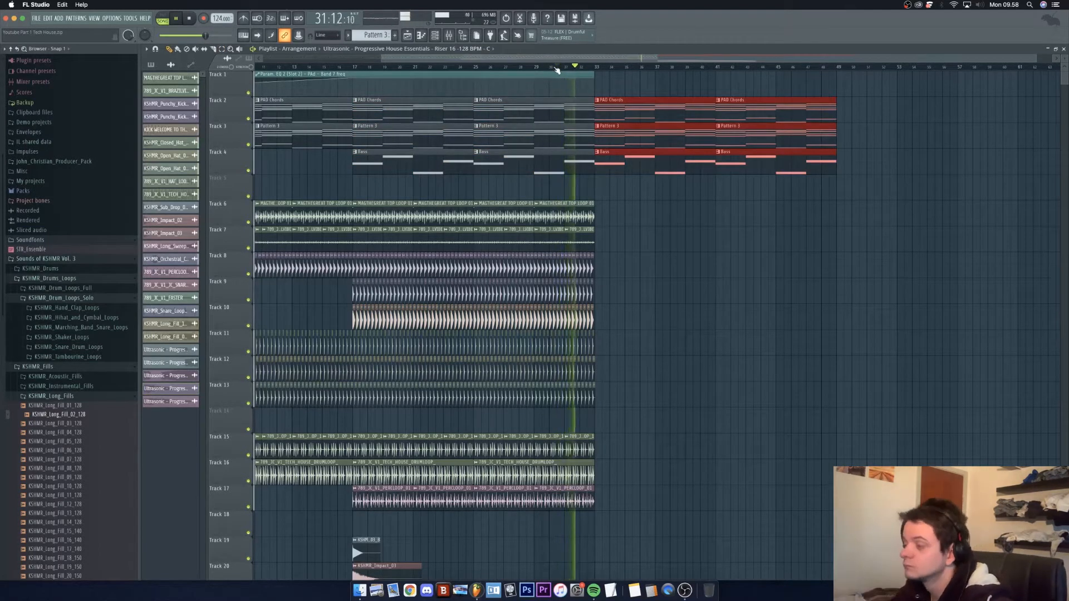
pyautogui.scroll(-3, 680, 299)
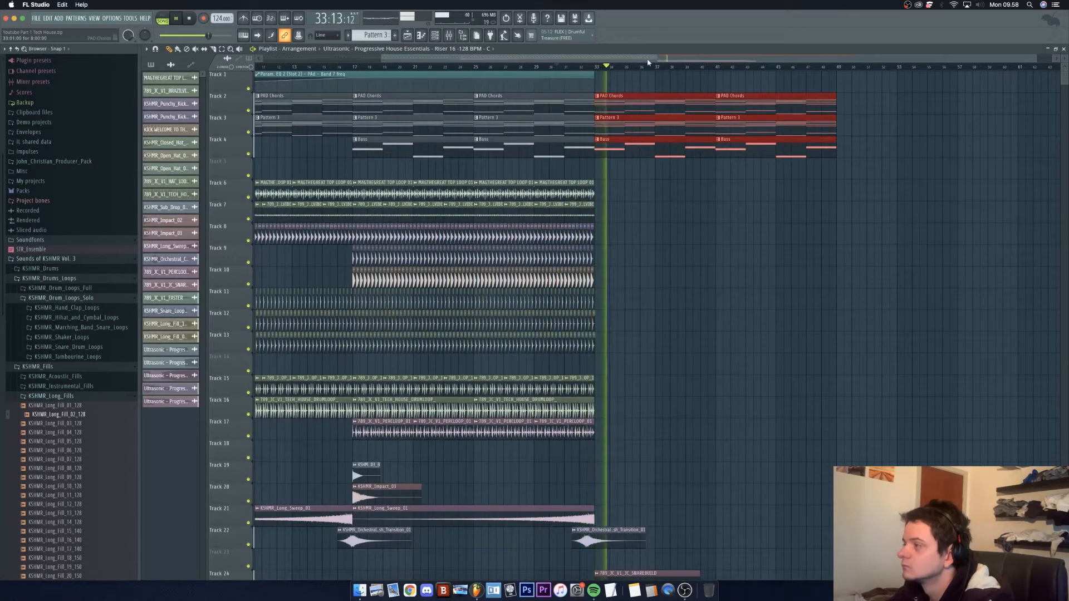
pyautogui.moveTo(651, 59); pyautogui.dragTo(667, 60)
pyautogui.scroll(-2, 776, 238)
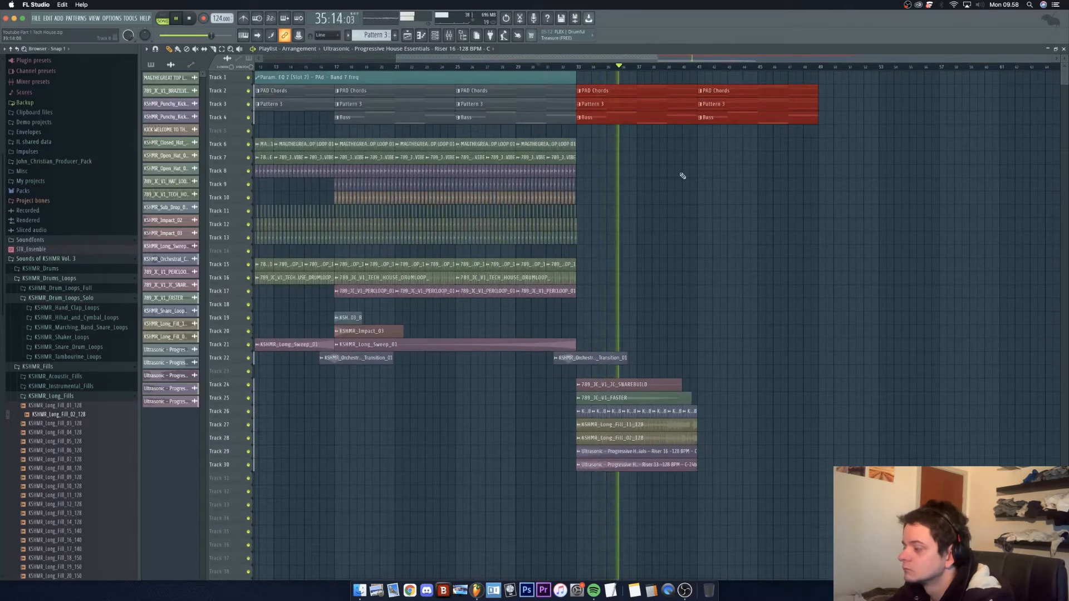
pyautogui.rightClick(746, 118)
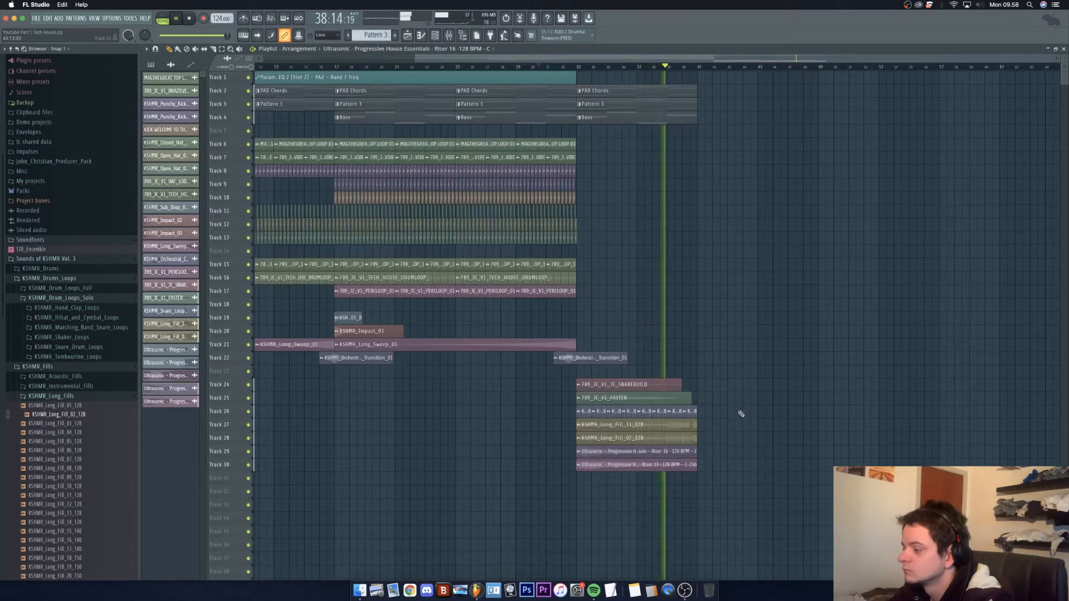
pyautogui.press('space')
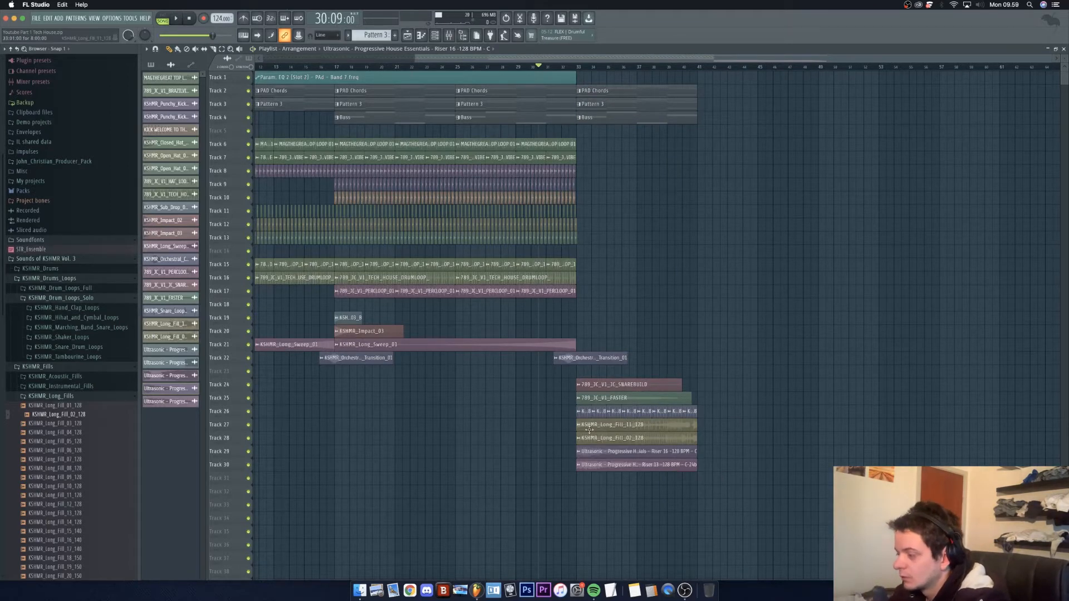
# Step: Move the two long fill clips on Tracks 27 and 28 from bar 33 to bar 41
pyautogui.moveTo(590, 430); pyautogui.dragTo(775, 438)
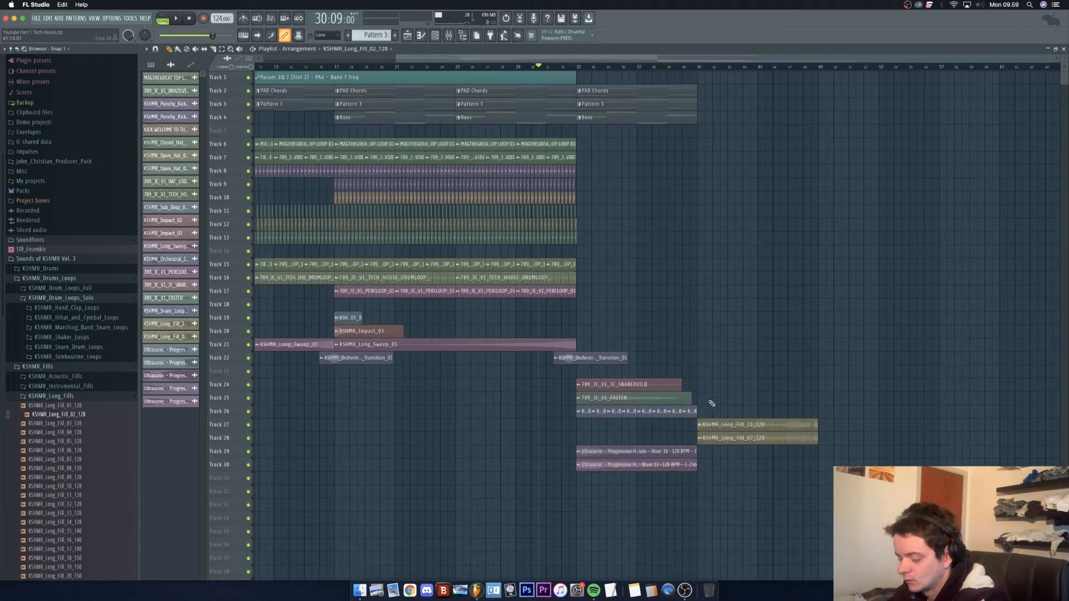
pyautogui.moveTo(710, 403); pyautogui.dragTo(579, 381)
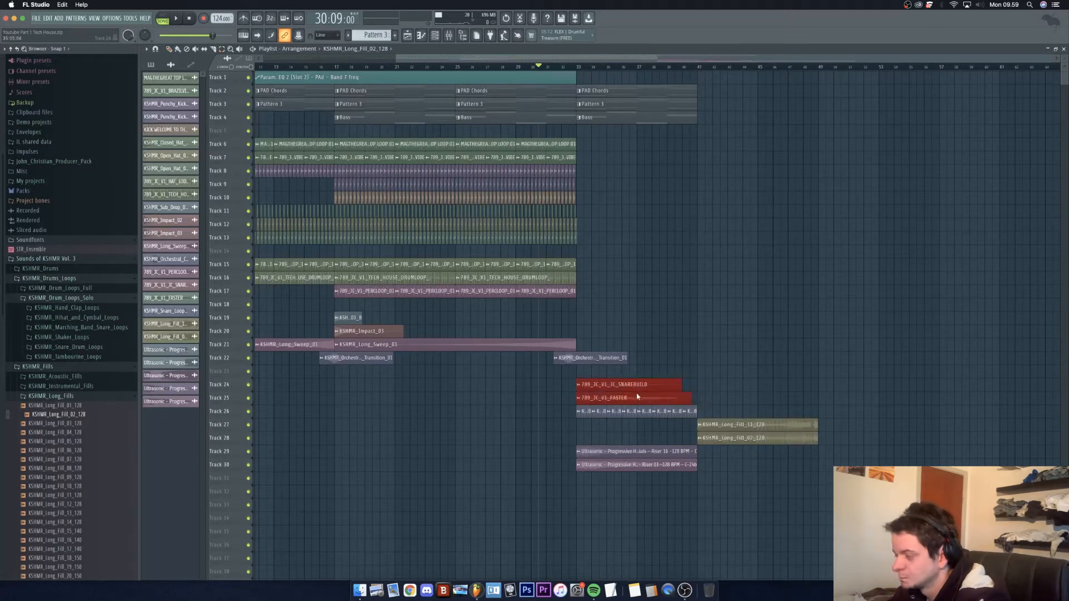
pyautogui.scroll(3, 678, 386)
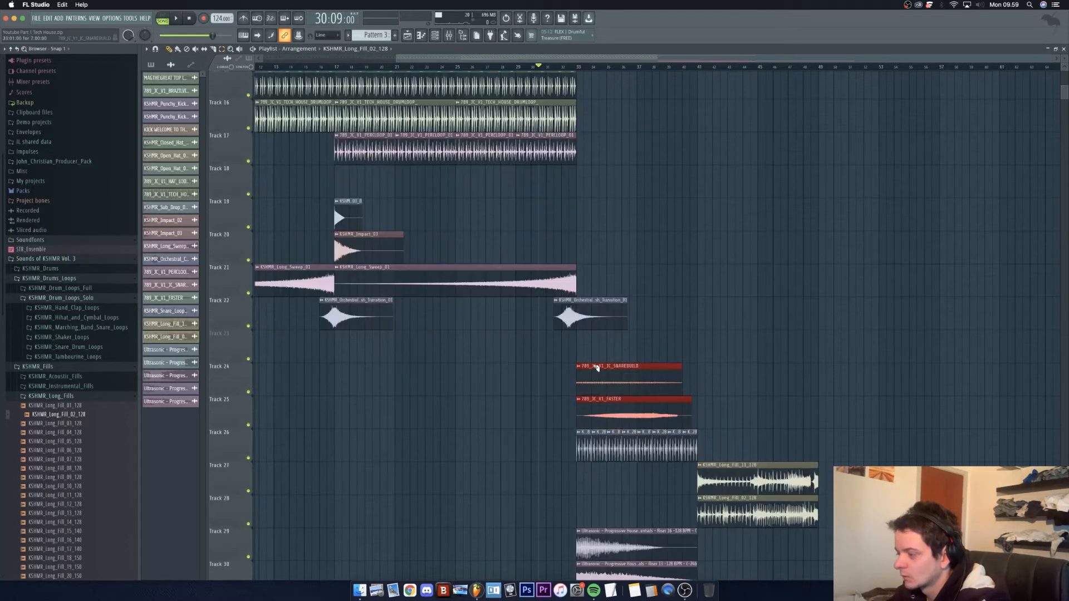
# Step: Cut the Track 24 snare build to its first bar, repeat it up to bar 41, and extend a full-length clip from bar 41 to 49
pyautogui.moveTo(593, 382); pyautogui.dragTo(593, 383)
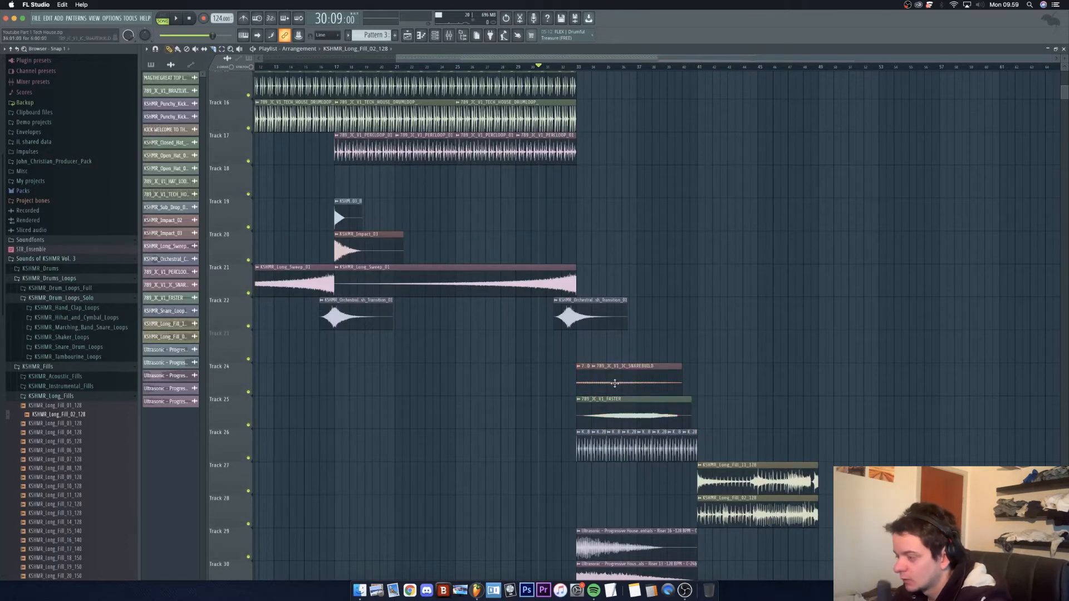
pyautogui.rightClick(615, 383)
pyautogui.click(583, 382)
pyautogui.click(598, 391)
pyautogui.click(614, 386)
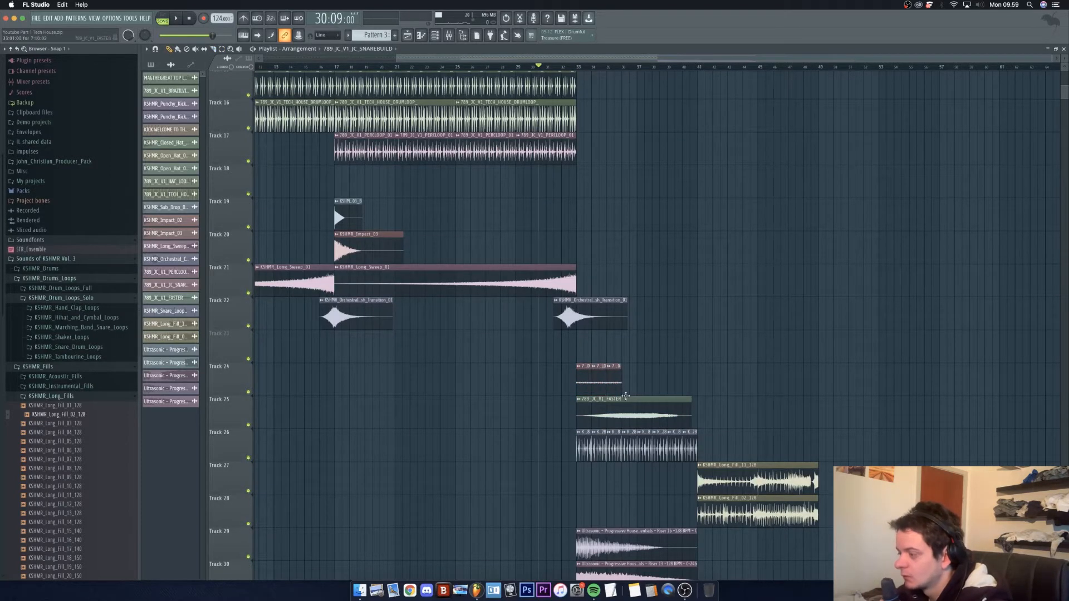
pyautogui.click(630, 388)
pyautogui.click(644, 388)
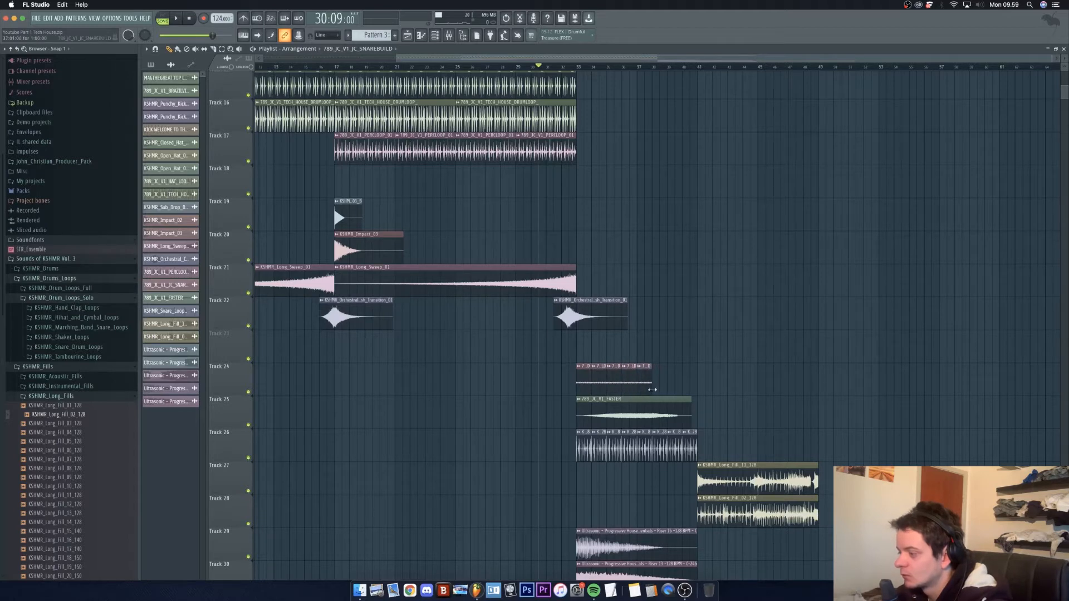
pyautogui.click(659, 388)
pyautogui.click(672, 388)
pyautogui.click(686, 390)
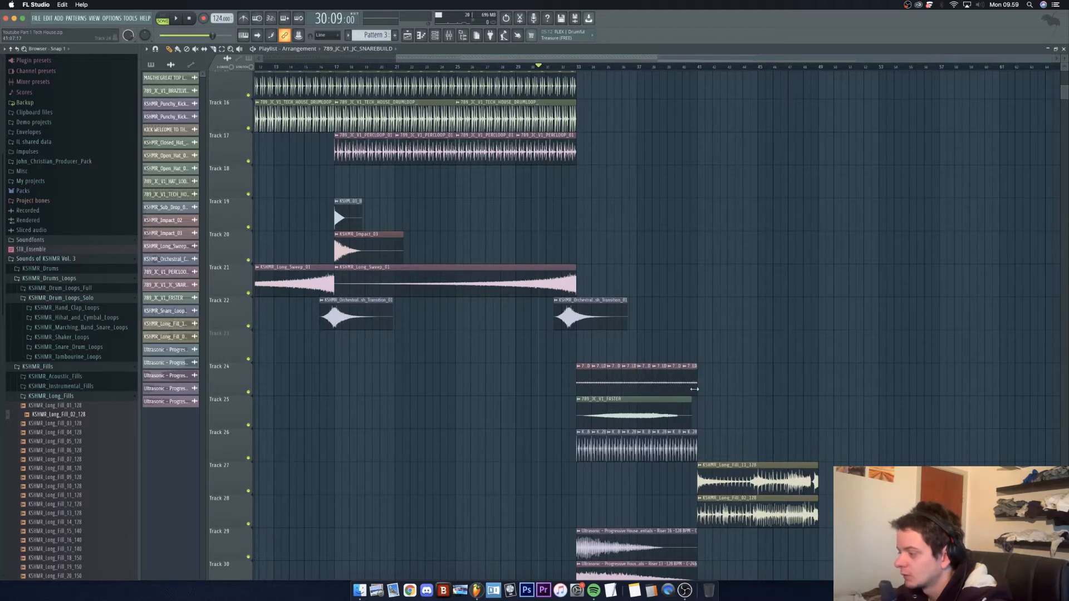
pyautogui.click(701, 392)
pyautogui.moveTo(713, 391); pyautogui.dragTo(816, 402)
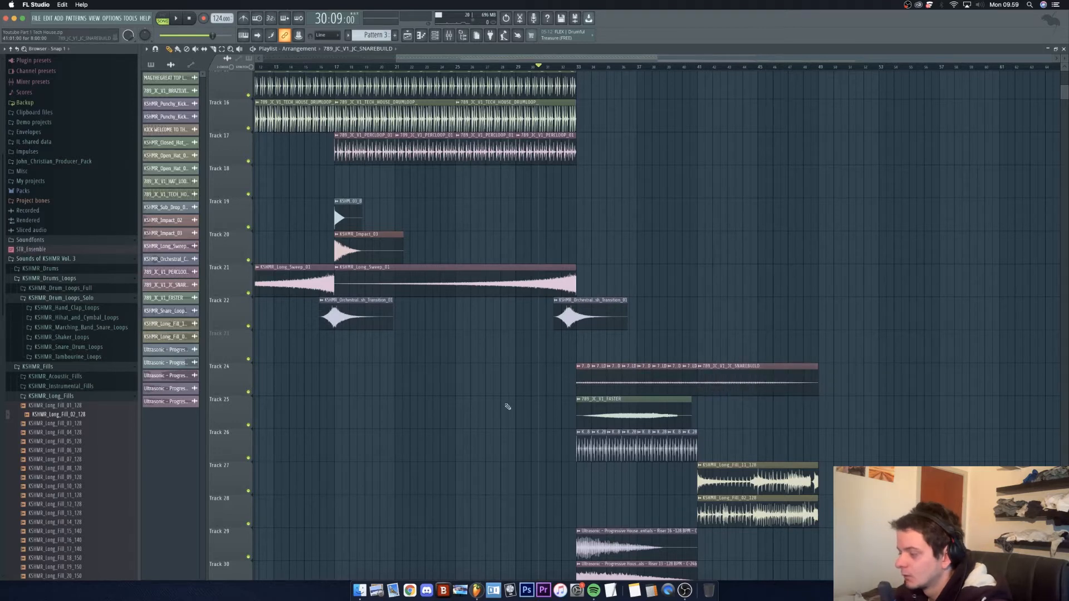
# Step: Move the 789_JC_V1_FASTER clip on Track 25 to bar 41 and duplicate the Track 26 snare loop clips across bars 41 to 49
pyautogui.moveTo(626, 414); pyautogui.dragTo(746, 414)
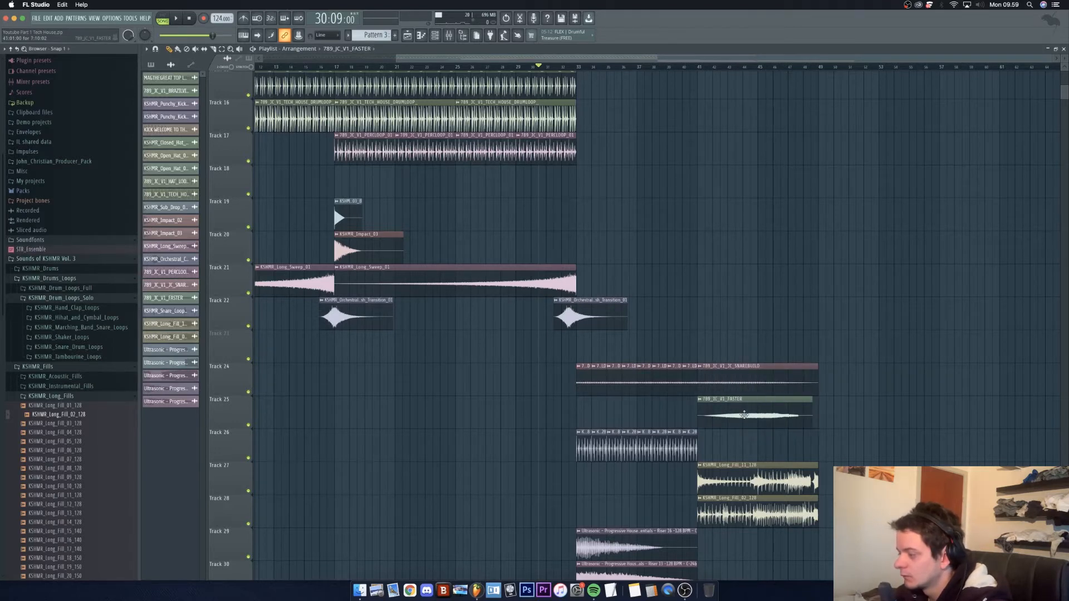
pyautogui.moveTo(710, 450); pyautogui.dragTo(569, 447)
pyautogui.press('super+b')
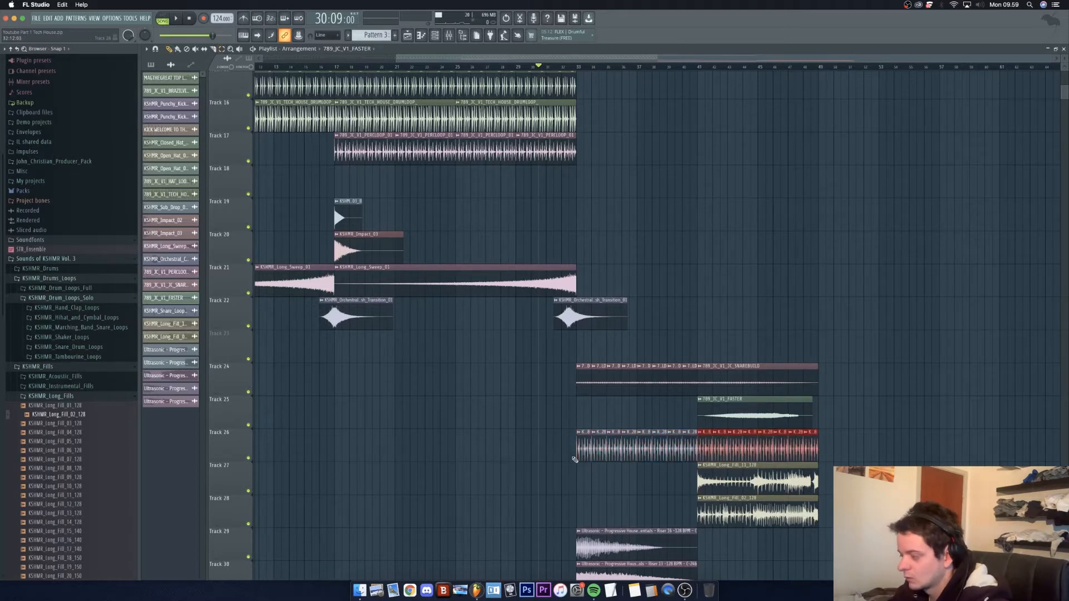
# Step: Move the two Ultrasonic riser clips on Tracks 29 and 30 to start at bar 41
pyautogui.scroll(-5, 575, 460)
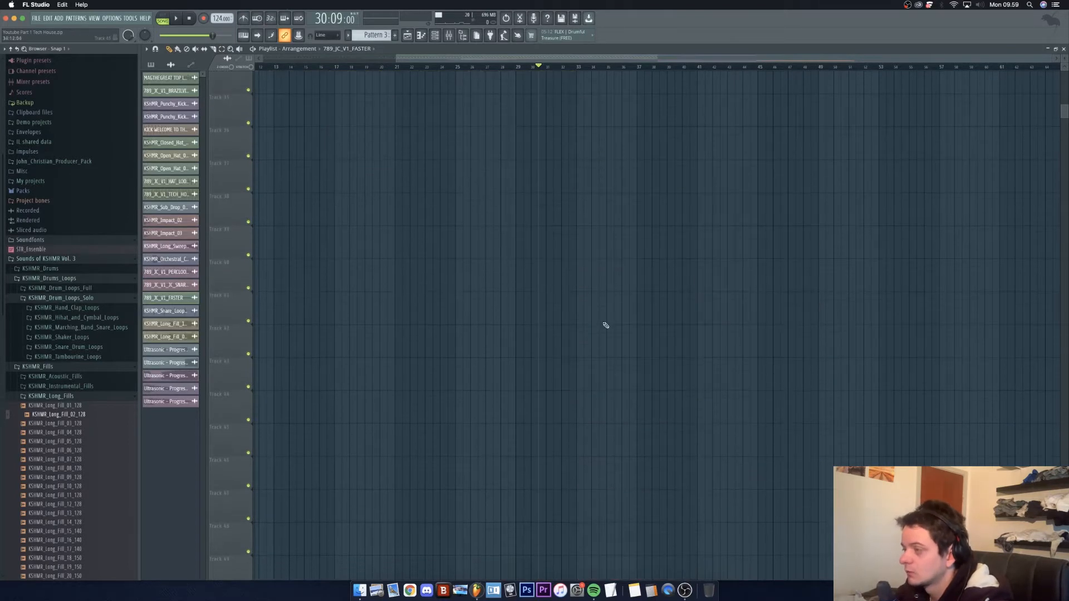
pyautogui.scroll(10, 604, 325)
pyautogui.scroll(-15, 621, 363)
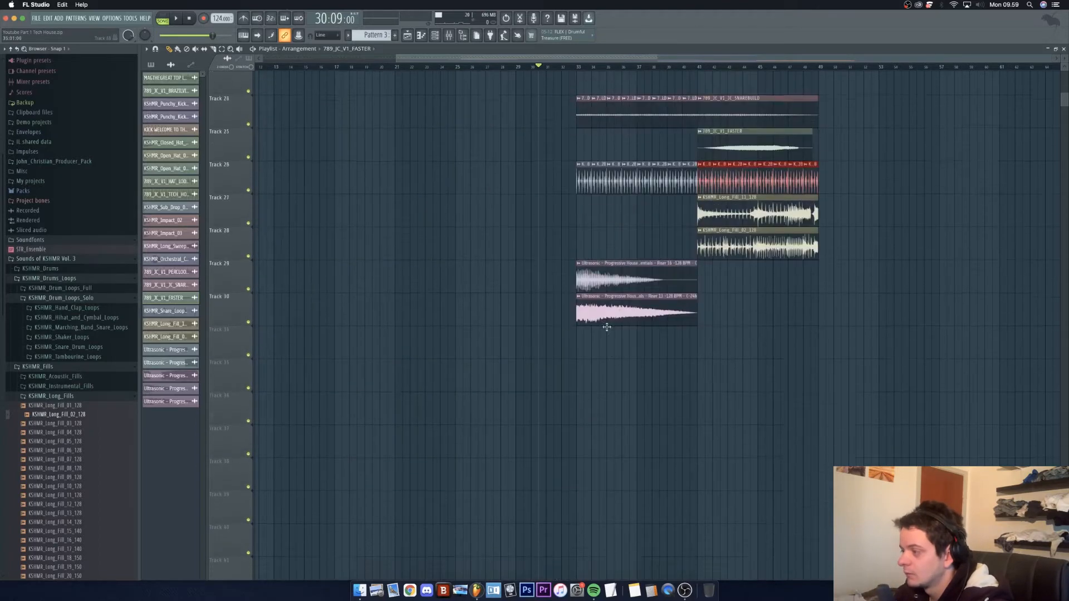
pyautogui.moveTo(723, 412); pyautogui.dragTo(722, 305)
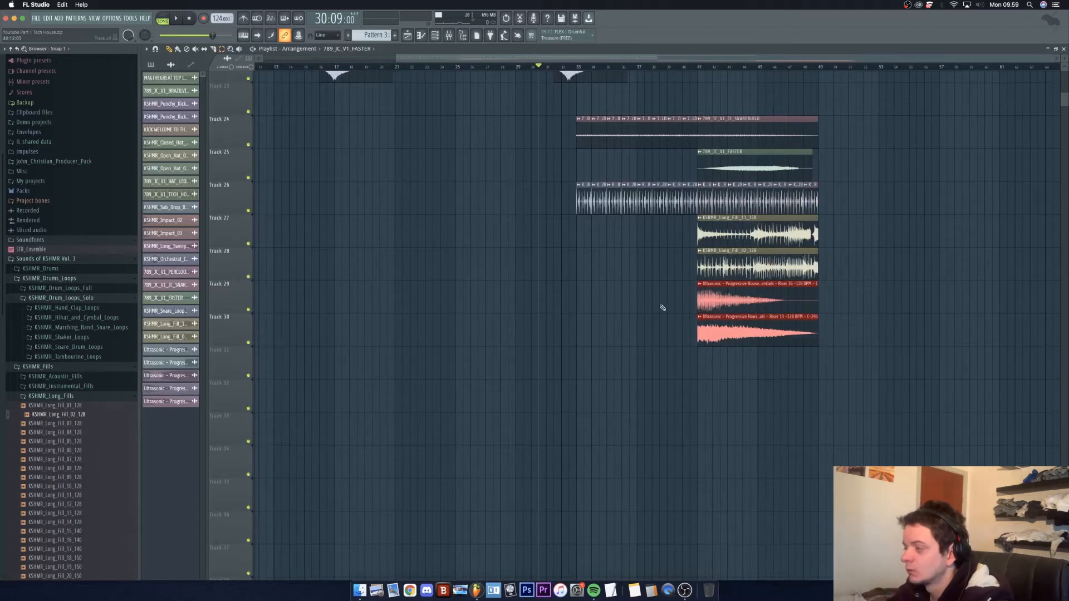
pyautogui.scroll(-2, 653, 321)
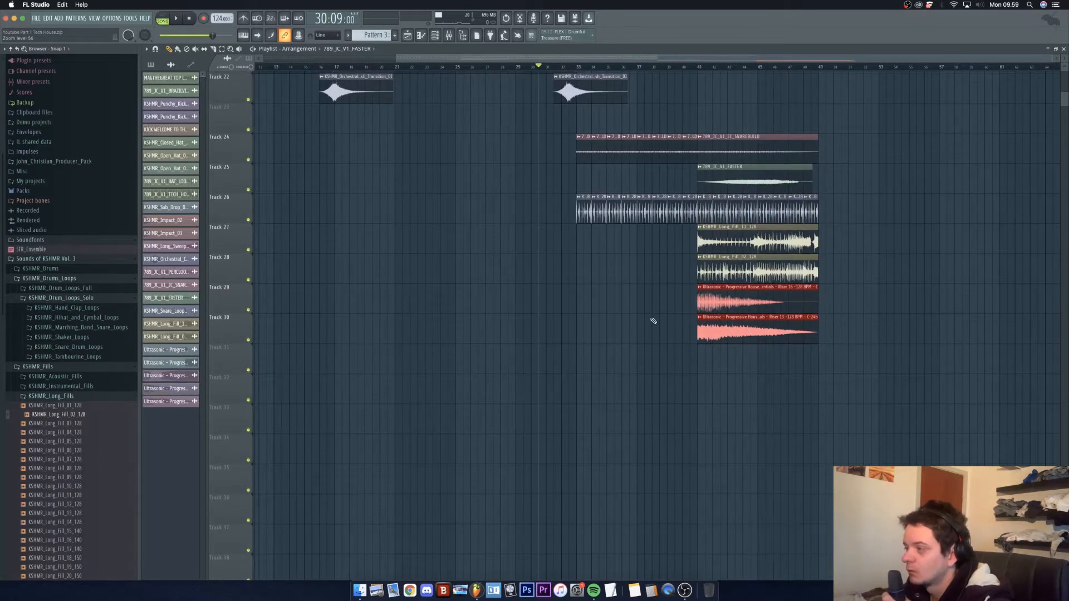
pyautogui.scroll(3, 654, 321)
pyautogui.scroll(4, 638, 386)
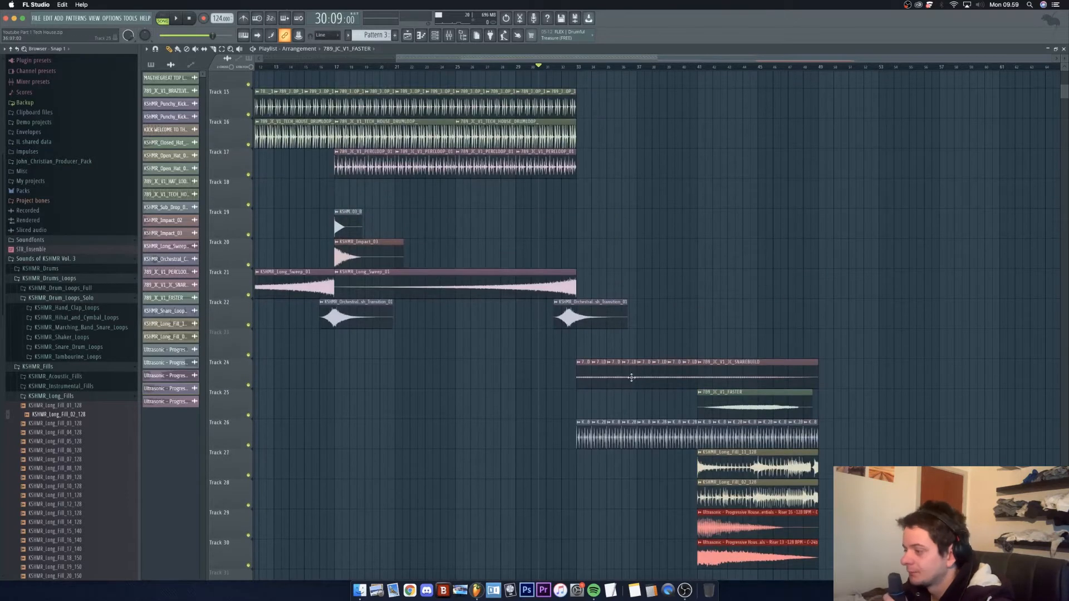
# Step: Duplicate the PAD Chords, Pattern 3 and Bass clips on Tracks 2 to 4 from bars 33–41 into bars 41–49
pyautogui.scroll(14, 632, 377)
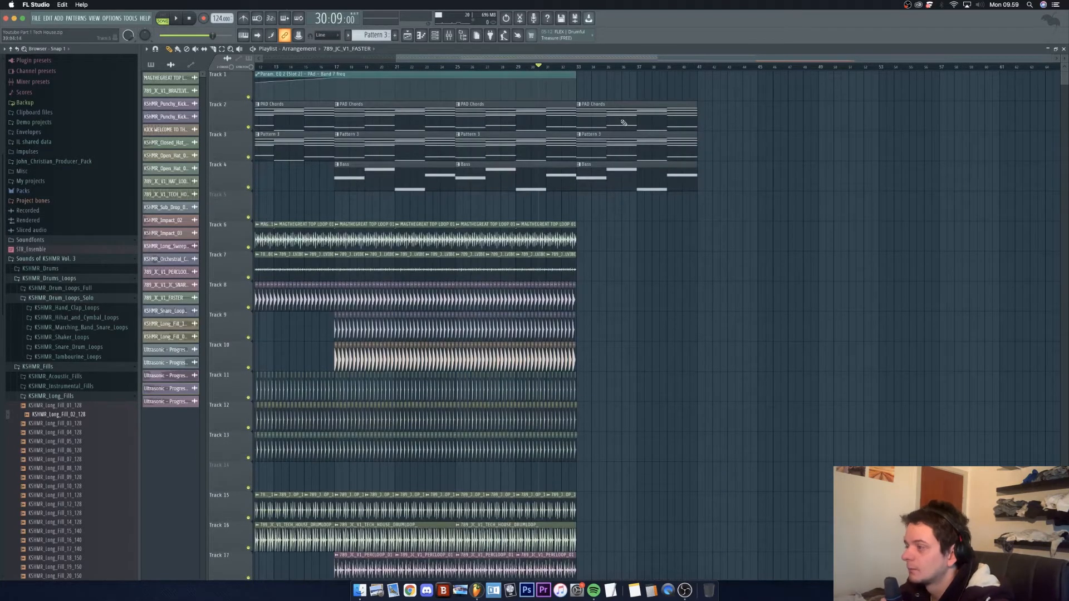
pyautogui.moveTo(701, 226); pyautogui.dragTo(637, 114)
pyautogui.hotkey('ctrl', 'b')
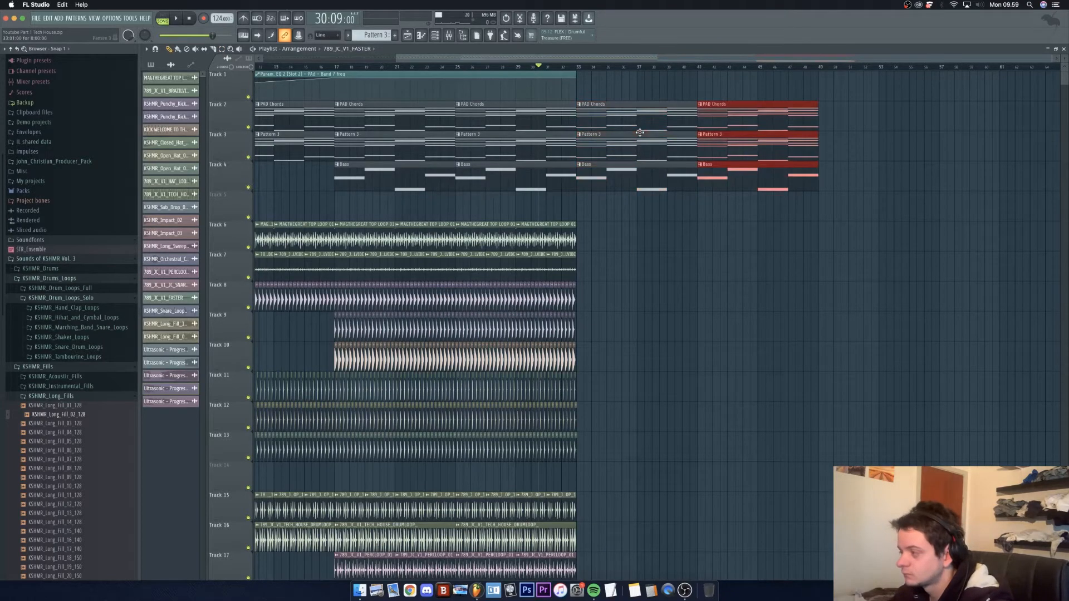
# Step: Repeat the last two 789_JC_V1_PERCLOOP_01 clips on Track 17 through bars 33 to 49 while playing the arrangement
pyautogui.scroll(-8, 632, 256)
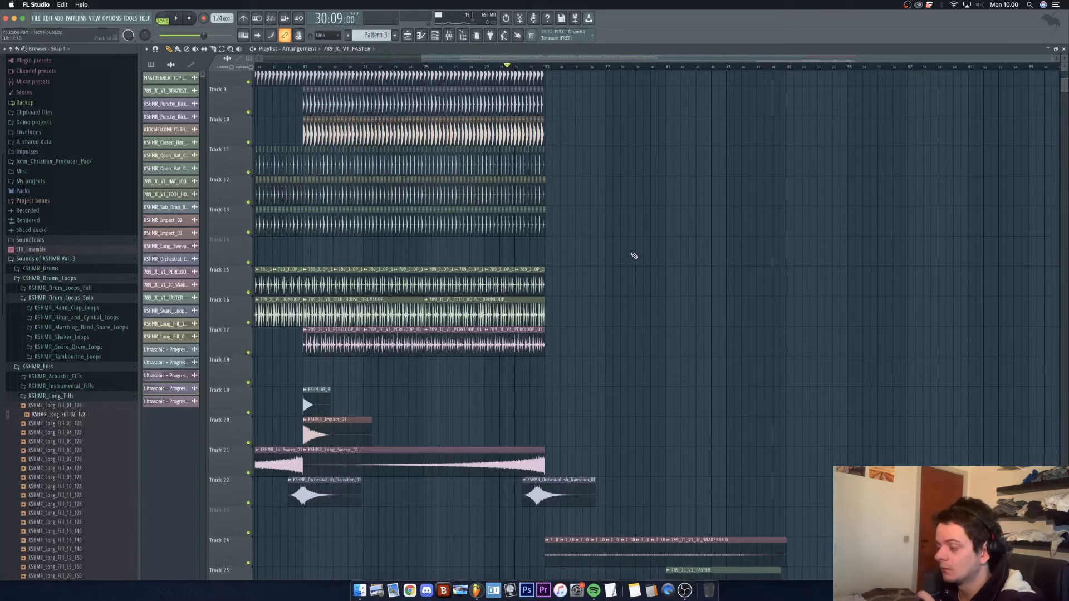
pyautogui.moveTo(572, 387); pyautogui.dragTo(457, 336)
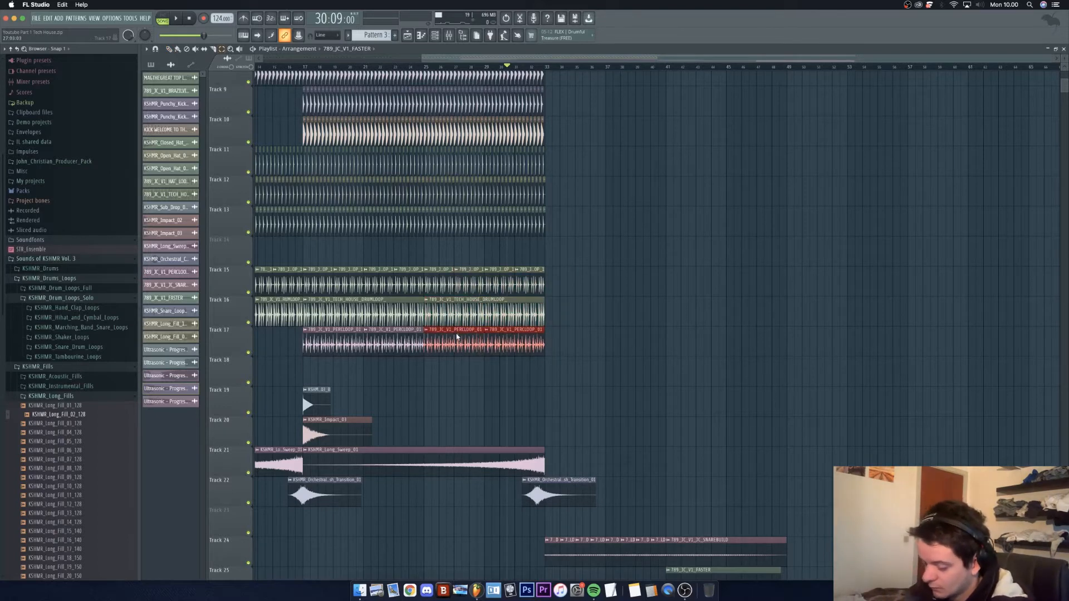
pyautogui.hotkey('ctrl', 'b')
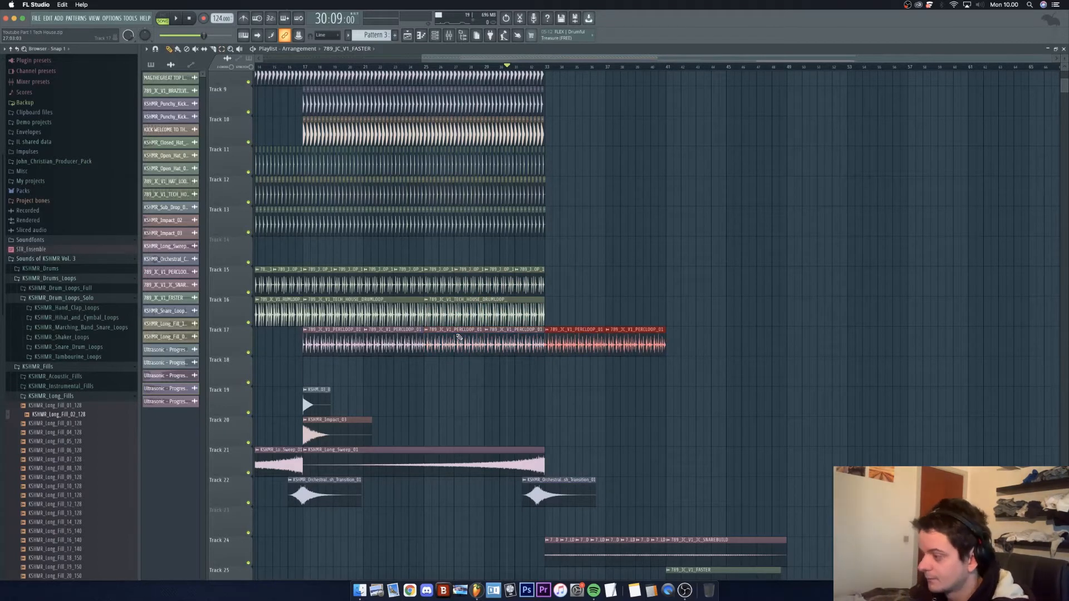
pyautogui.press('space')
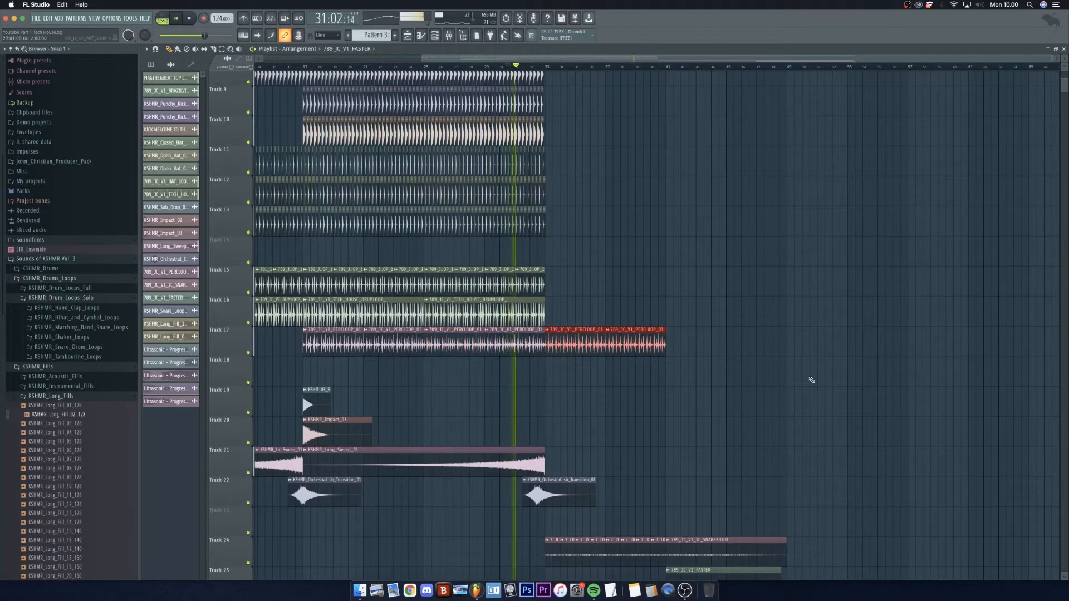
pyautogui.keyDown('alt'); pyautogui.scroll(-4, 680, 358); pyautogui.keyUp('alt')
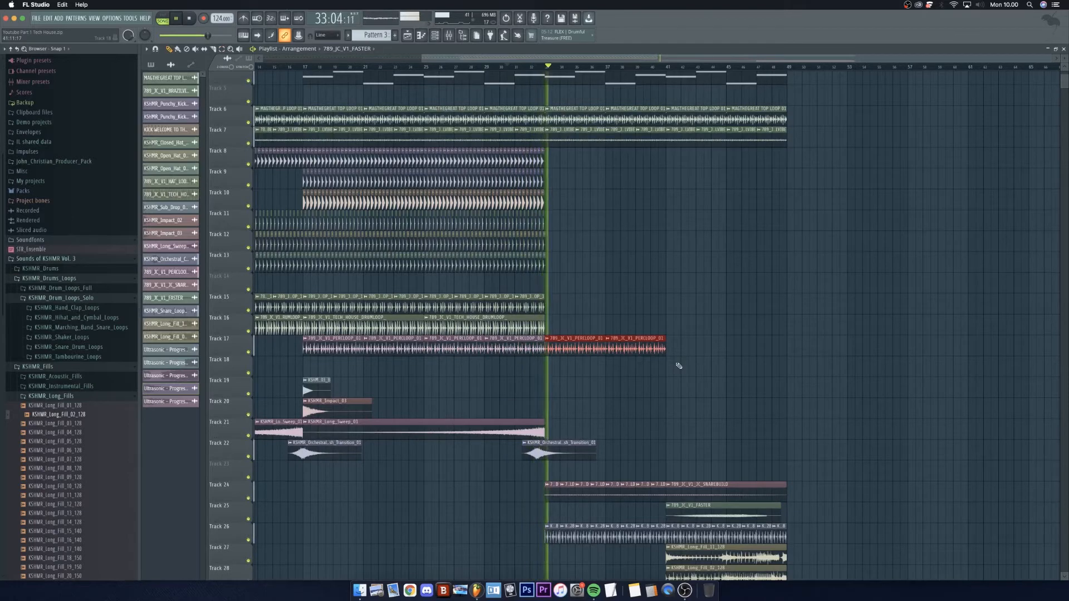
pyautogui.scroll(3, 685, 286)
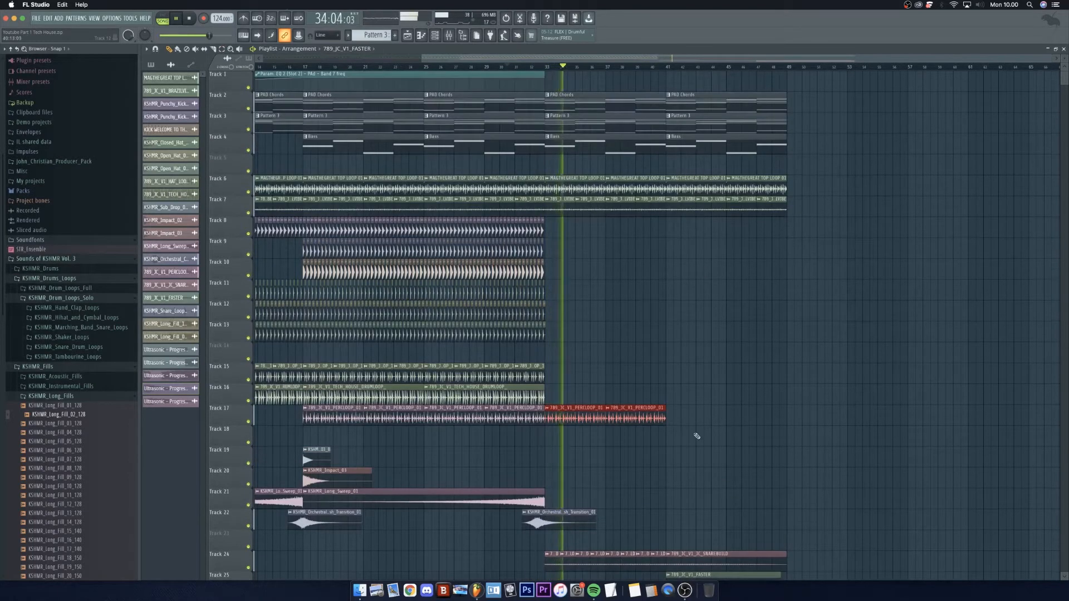
pyautogui.hotkey('ctrl', 'b')
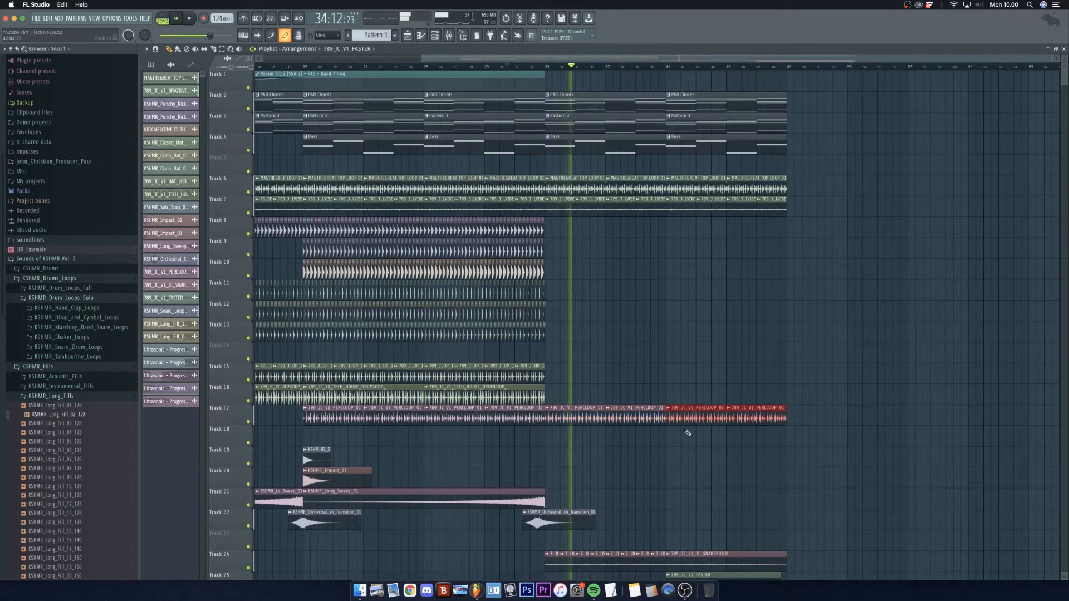
pyautogui.click(662, 323)
pyautogui.rightClick(662, 323)
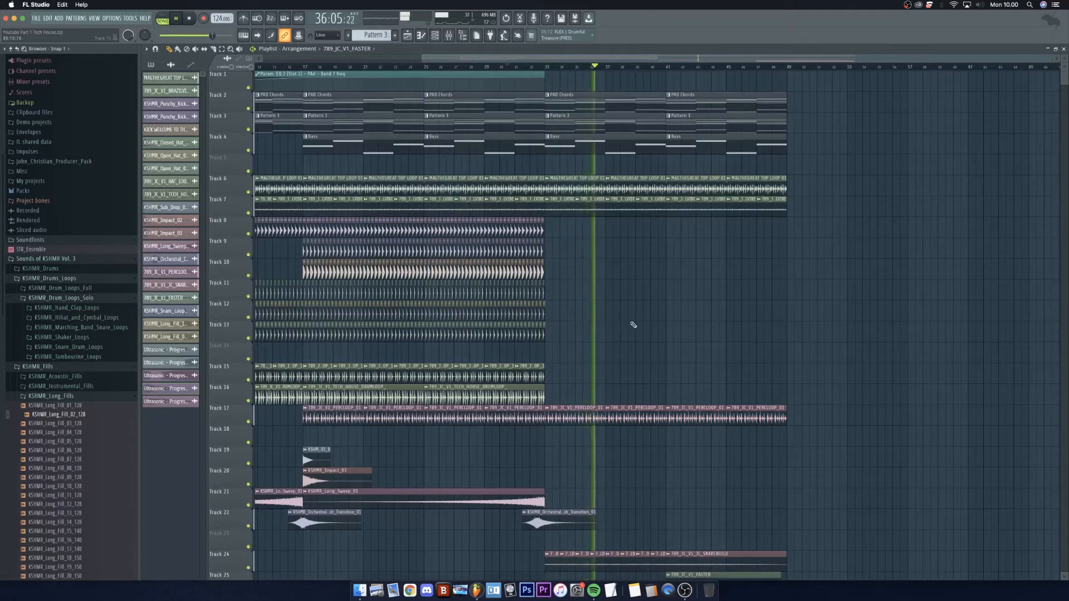
# Step: Copy the KSHMR_Long_Sweep_01 clip on Track 21 to bar 33 and check the build-up tracks during playback
pyautogui.scroll(-10, 634, 324)
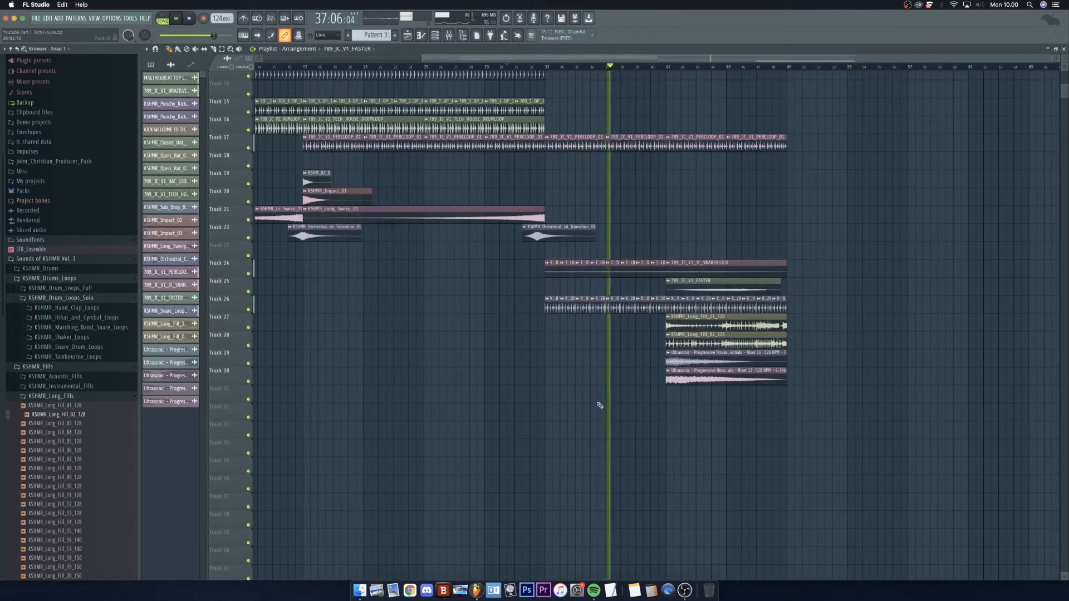
pyautogui.click(359, 212)
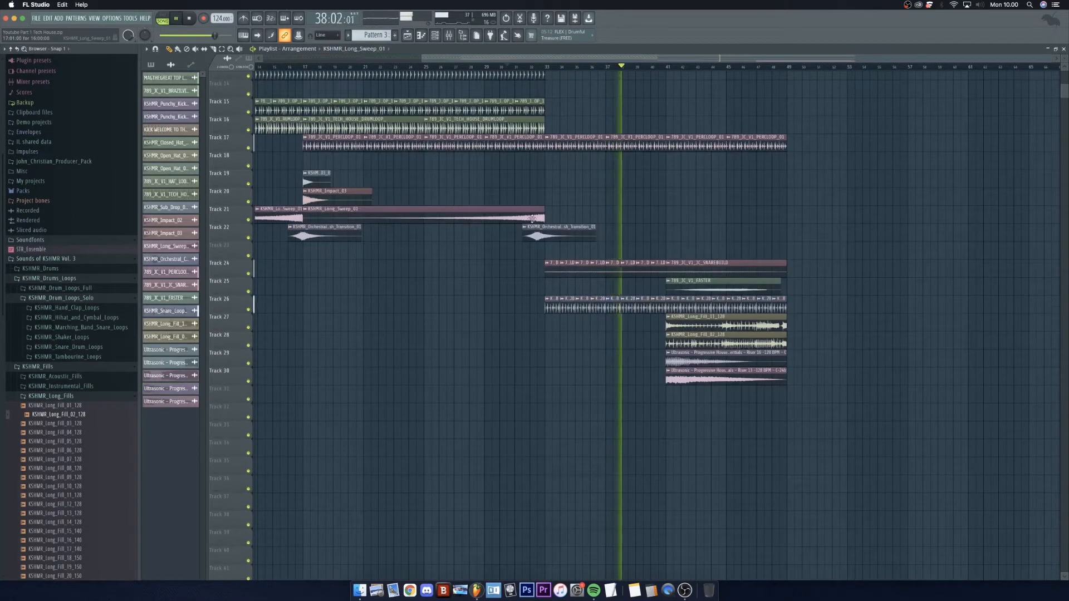
pyautogui.click(560, 218)
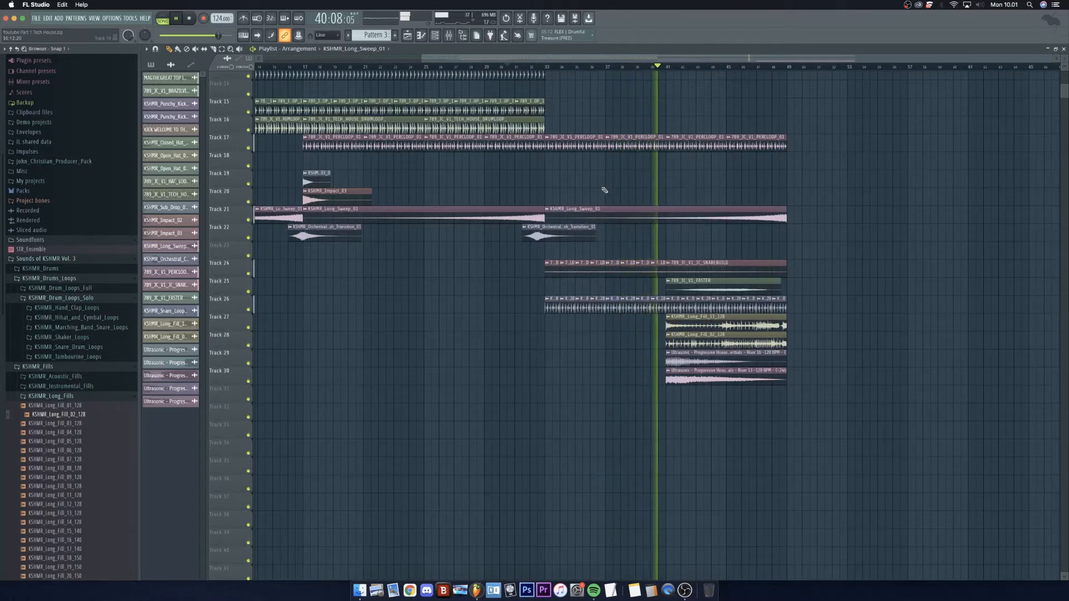
pyautogui.scroll(5, 604, 195)
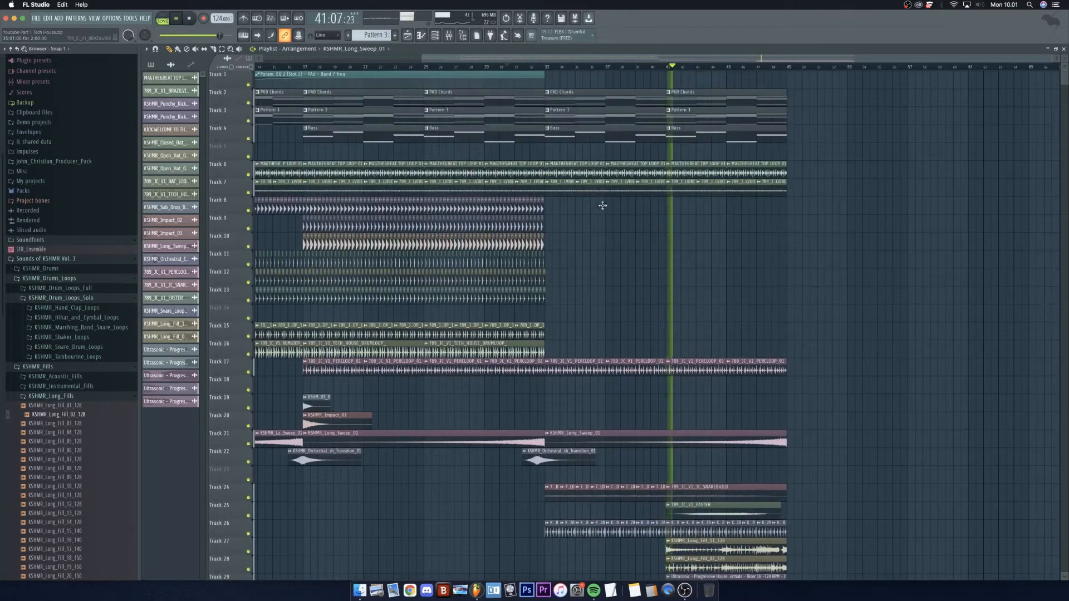
pyautogui.scroll(-3, 703, 312)
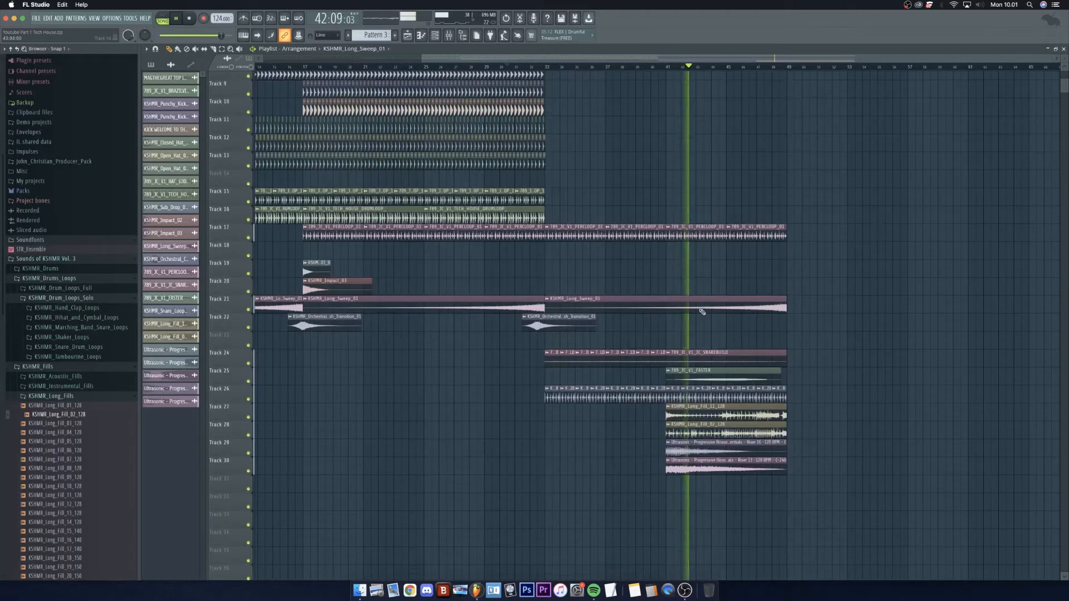
pyautogui.scroll(3, 702, 311)
pyautogui.scroll(-3, 702, 311)
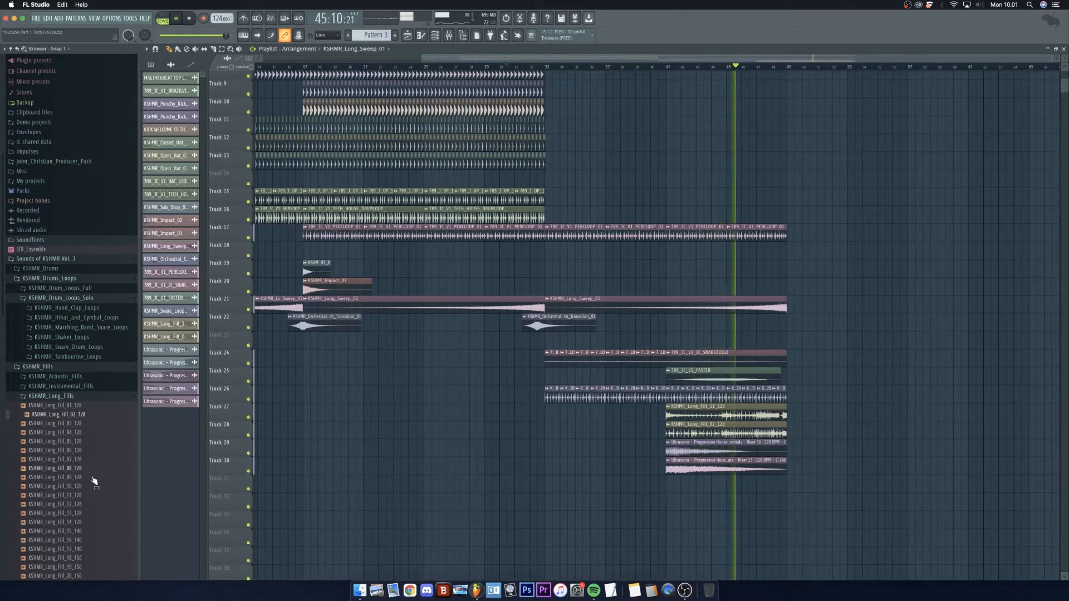
# Step: Add KSHMR_Long_Fill_09_128 on Track 31 at bar 33, fit it to tempo, time-stretch it to bar 49, and lower its volume
pyautogui.press('space')
pyautogui.moveTo(89, 478); pyautogui.dragTo(546, 492)
pyautogui.click(547, 475)
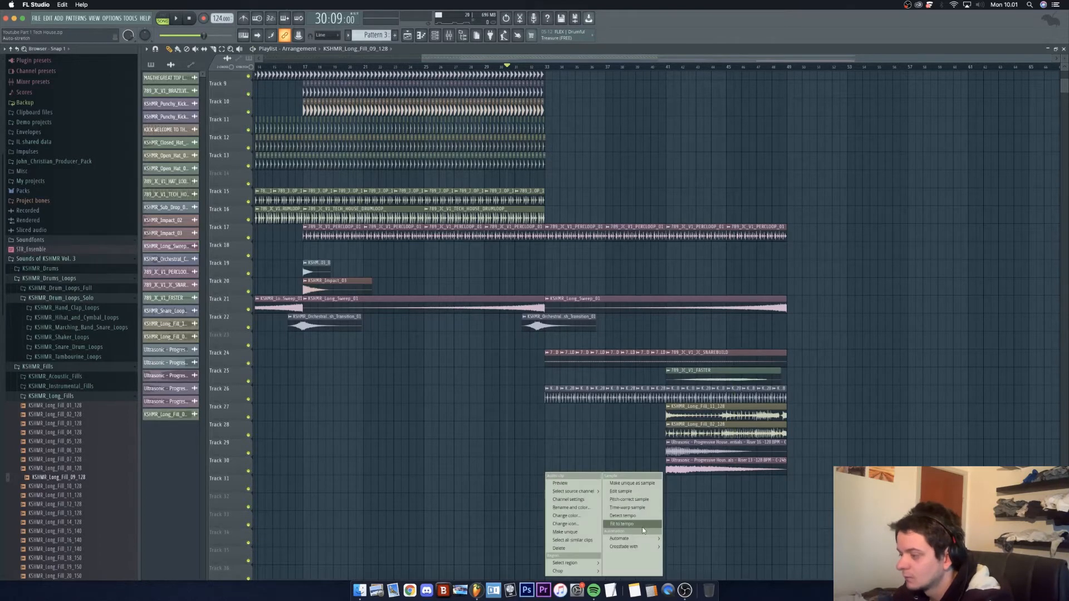
pyautogui.click(641, 525)
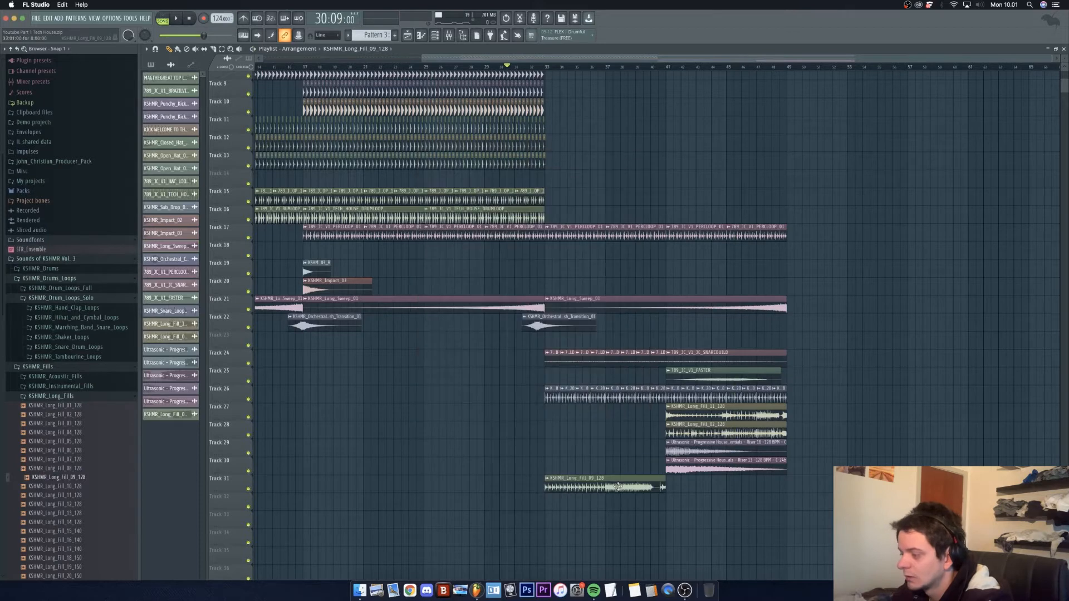
pyautogui.doubleClick(600, 481)
pyautogui.click(339, 146)
pyautogui.moveTo(338, 146); pyautogui.dragTo(338, 124)
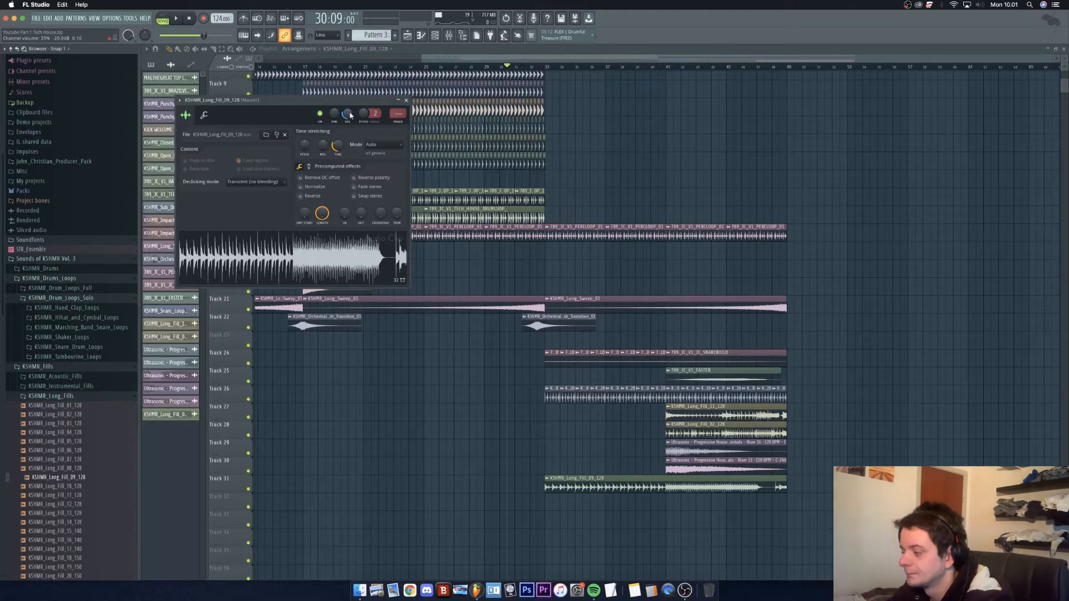
# Step: Play the build-up from bar 30 and give the Track 31 long fill a fade-in
pyautogui.press('space')
pyautogui.click(668, 527)
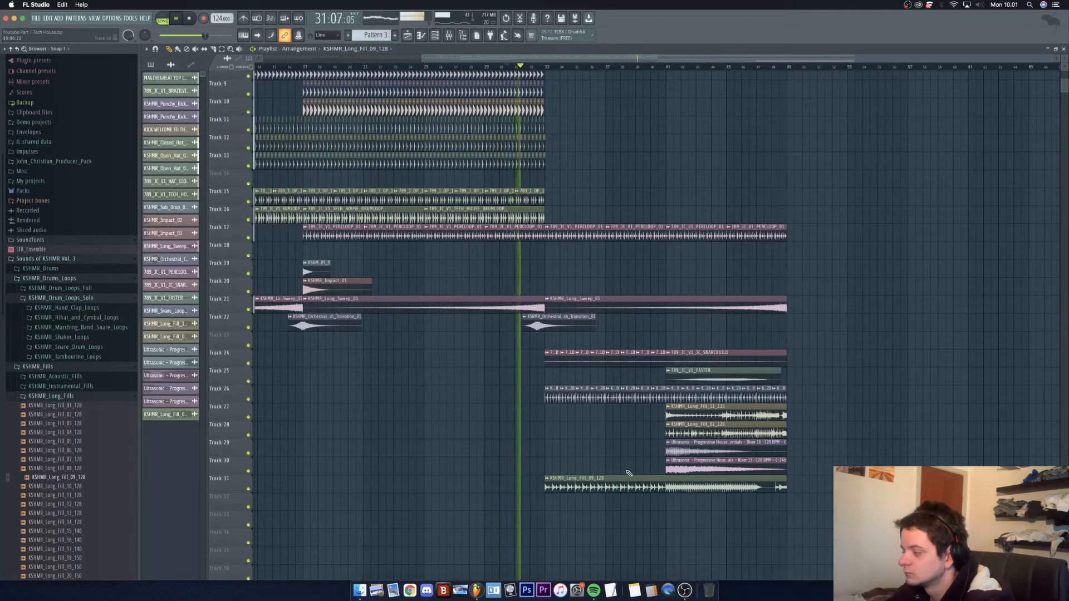
pyautogui.scroll(-4, 612, 446)
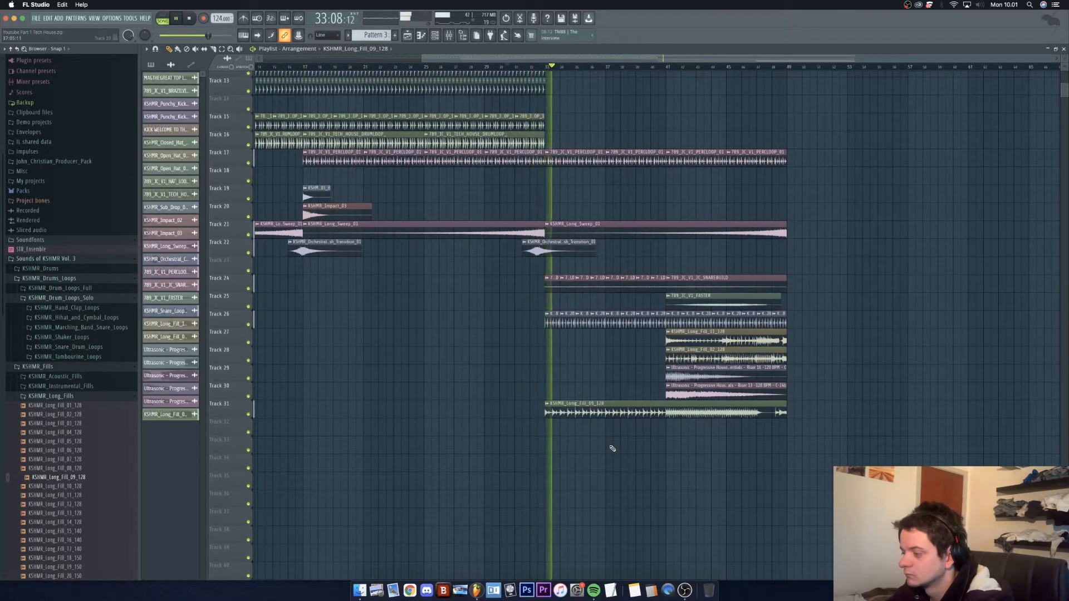
pyautogui.doubleClick(601, 411)
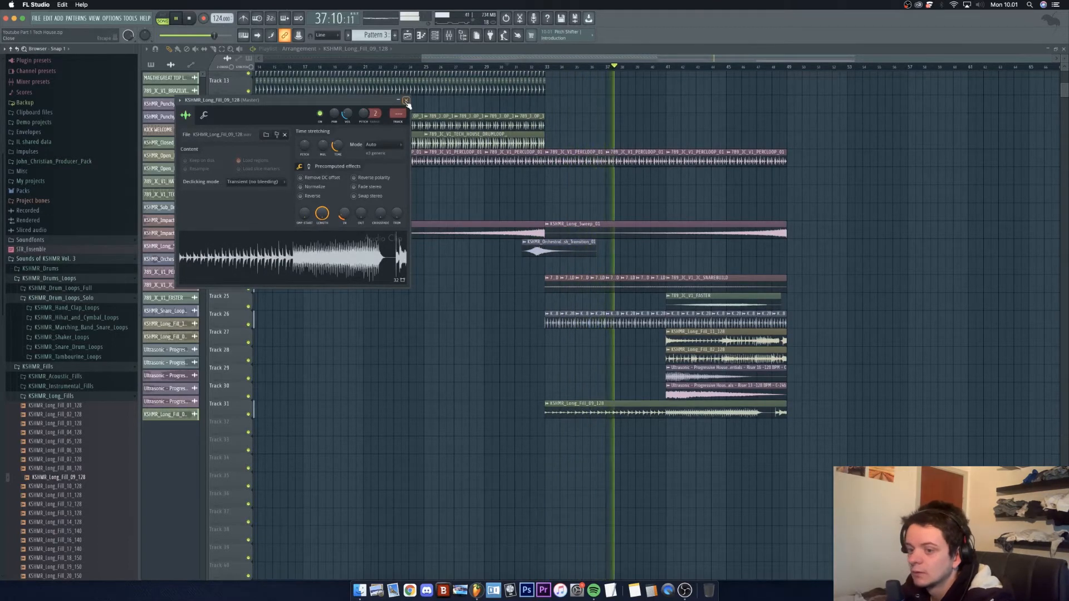
pyautogui.click(406, 101)
# Step: Browse the John_Christian_Producer_Pack samples, checking the fills and impacts, and open the RISERS folder
pyautogui.click(76, 259)
pyautogui.click(81, 251)
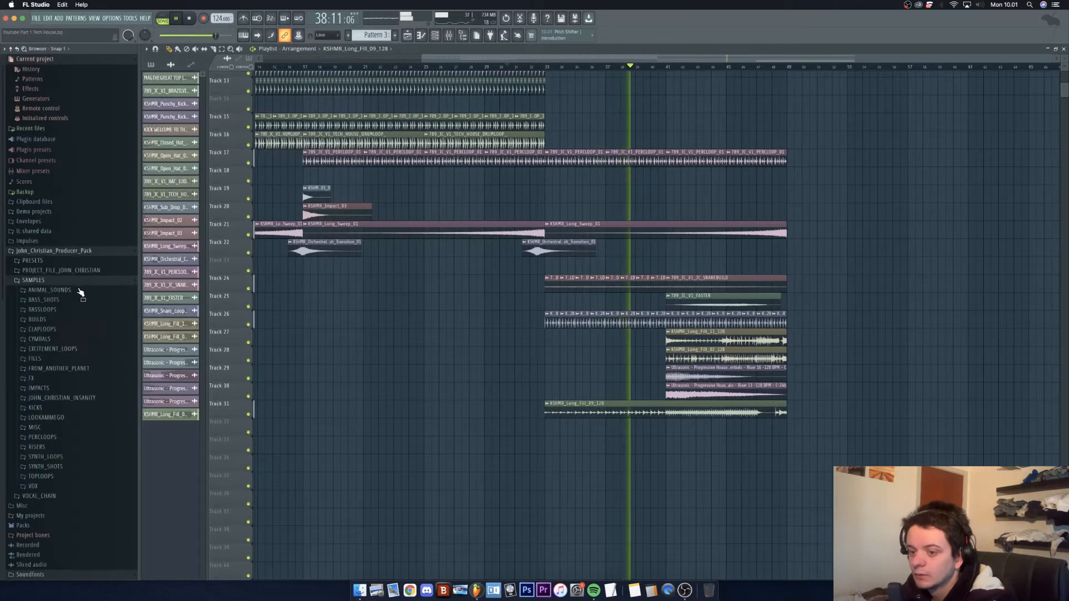
pyautogui.click(73, 359)
pyautogui.click(74, 360)
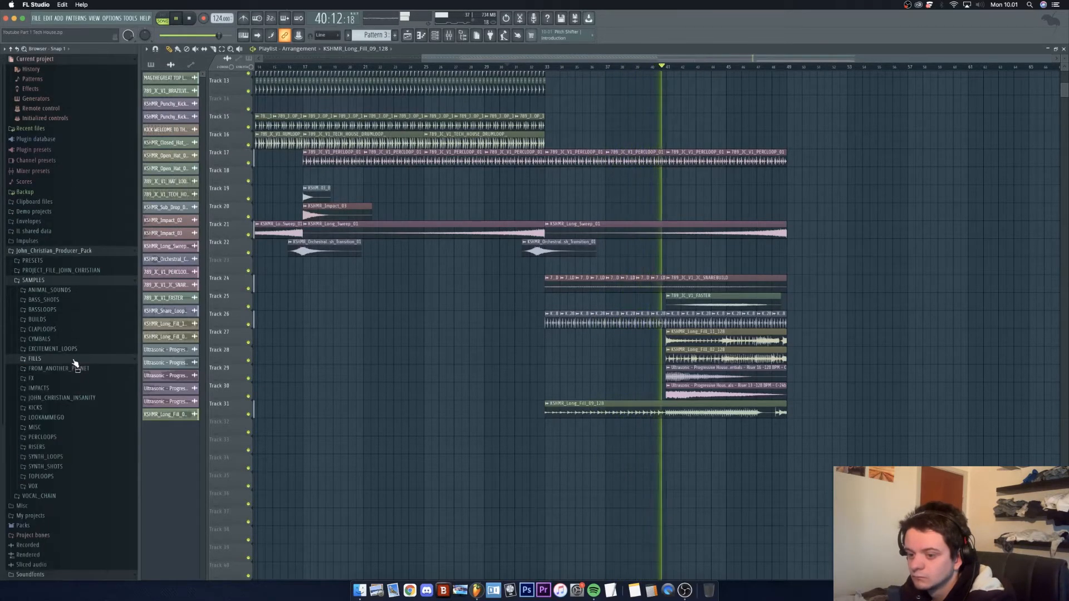
pyautogui.click(77, 390)
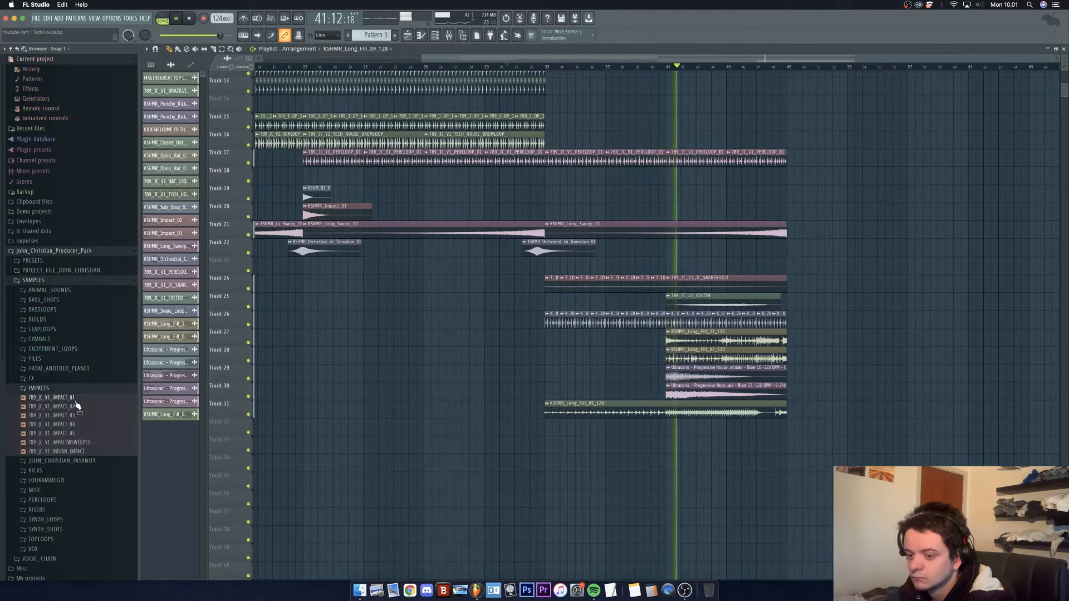
pyautogui.click(76, 399)
pyautogui.click(73, 390)
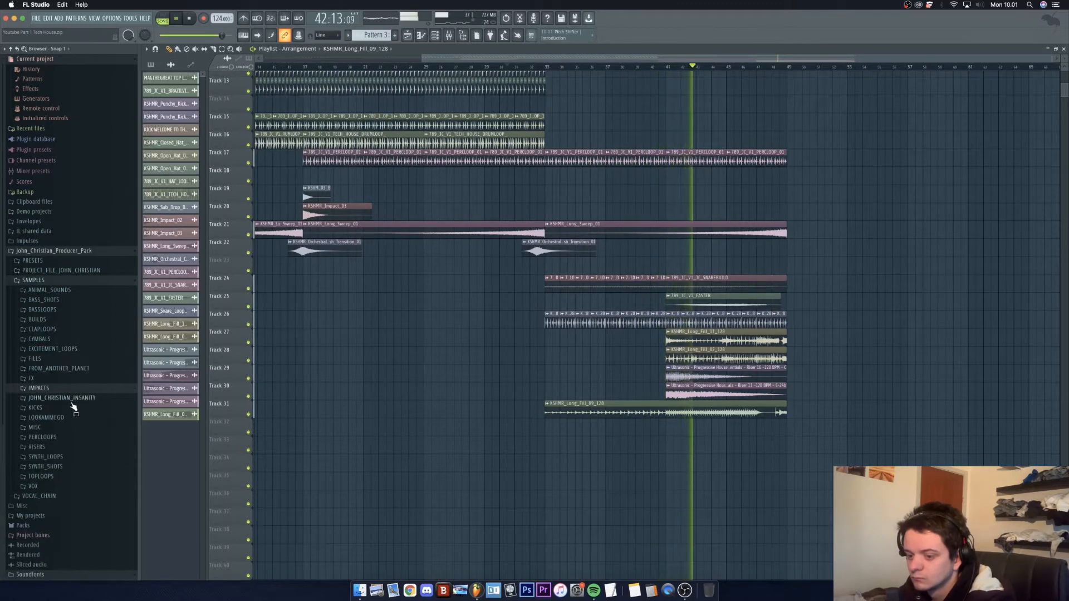
pyautogui.click(63, 447)
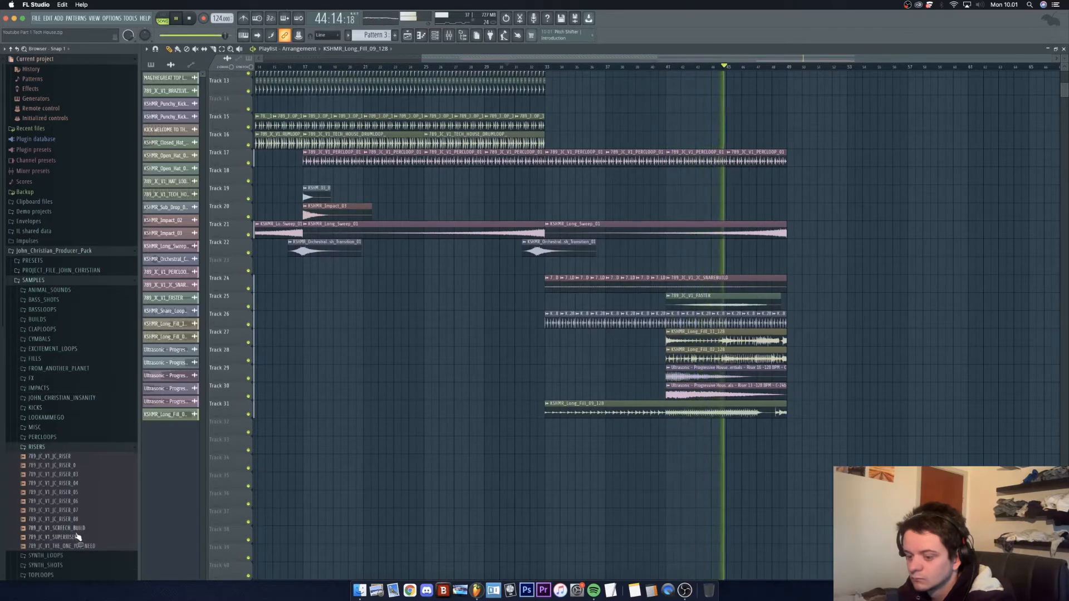
# Step: Place 789_JC_V1_SUPERRISER on Track 32 so it ends at bar 49, and fit it to tempo using the estimated 128 BPM
pyautogui.moveTo(78, 537); pyautogui.dragTo(639, 433)
pyautogui.doubleClick(639, 433)
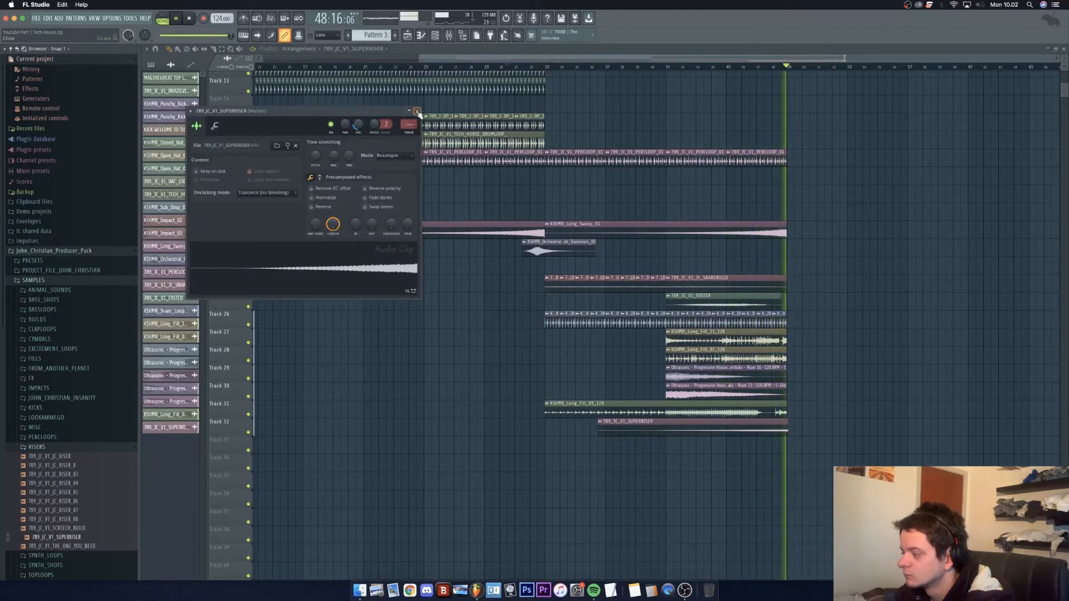
pyautogui.click(417, 111)
pyautogui.click(600, 422)
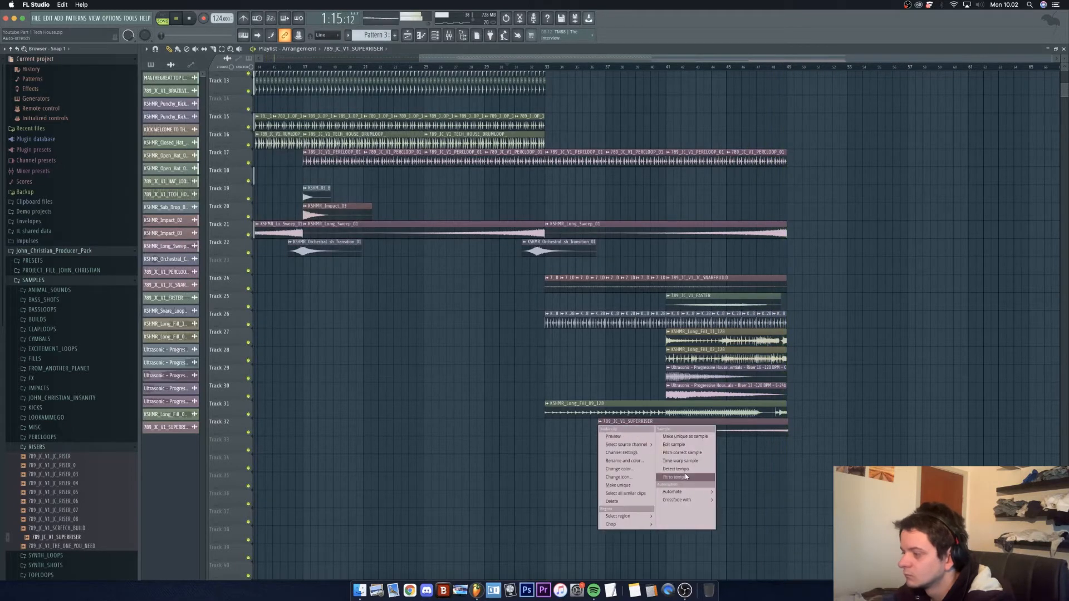
pyautogui.click(686, 477)
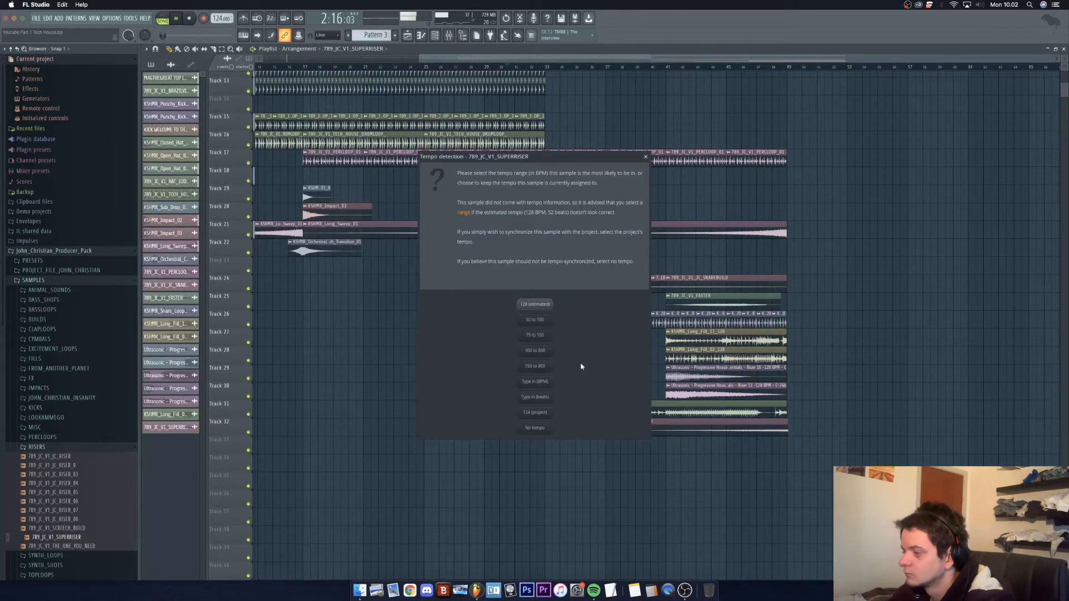
pyautogui.click(535, 304)
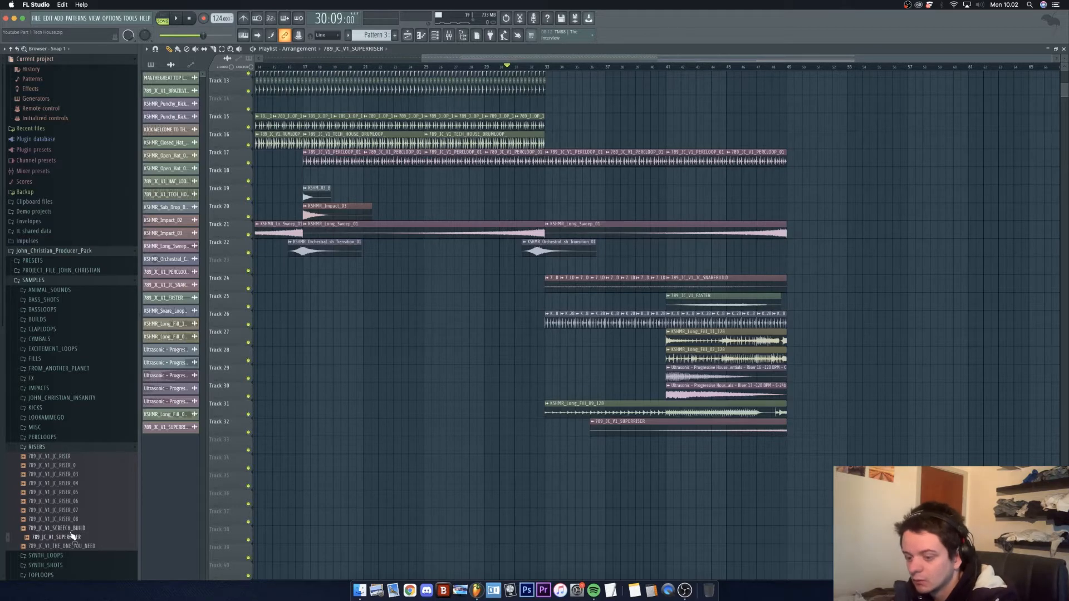
# Step: Try 789_JC_V1_JC_RISER_08 on Track 33 at bar 33, replace it with 789_JC_V1_THE_ONE_YOU_NEED, and time-stretch that so its sound reaches bar 49
pyautogui.moveTo(73, 521); pyautogui.dragTo(548, 452)
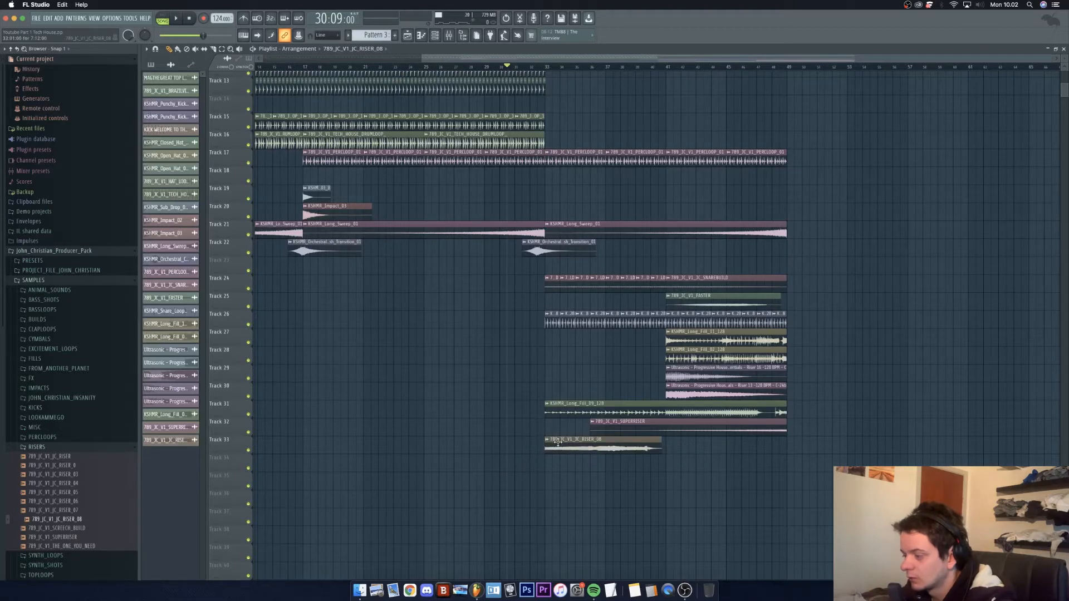
pyautogui.rightClick(553, 445)
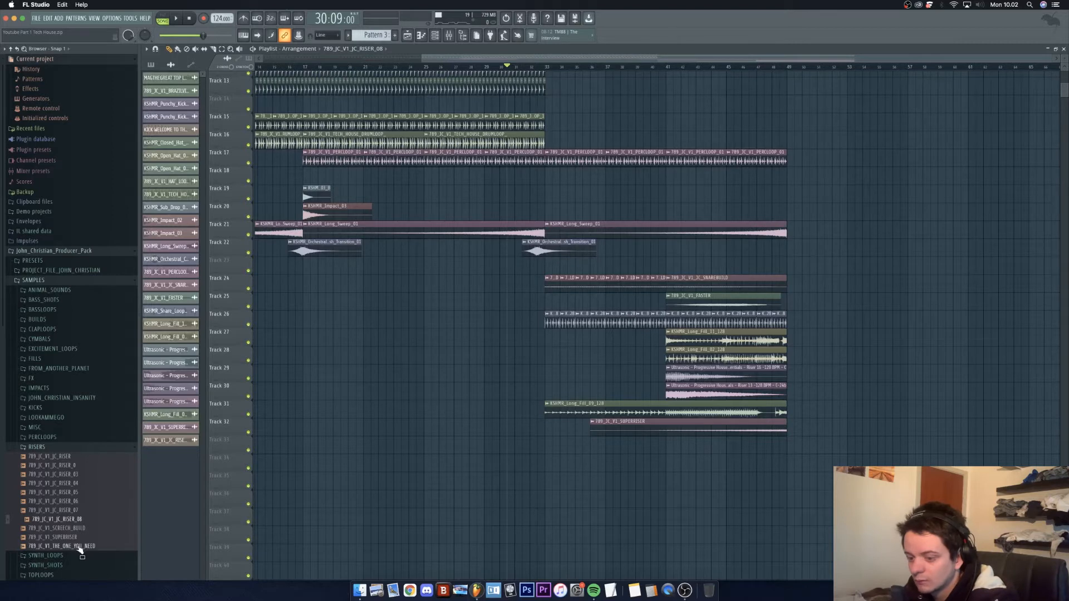
pyautogui.moveTo(79, 548); pyautogui.dragTo(547, 450)
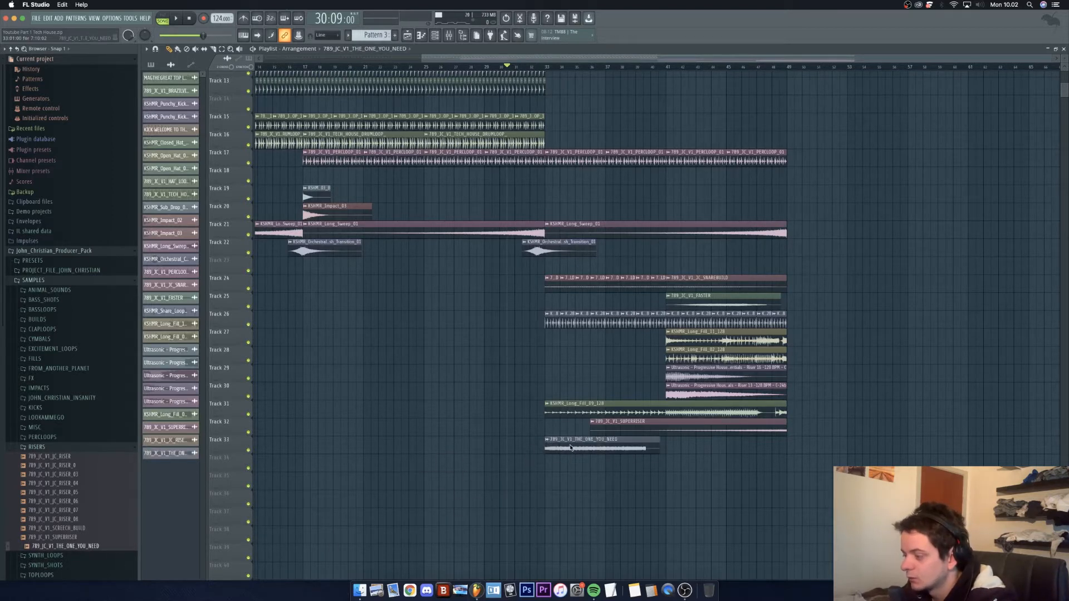
pyautogui.doubleClick(571, 448)
pyautogui.moveTo(371, 180); pyautogui.dragTo(372, 170)
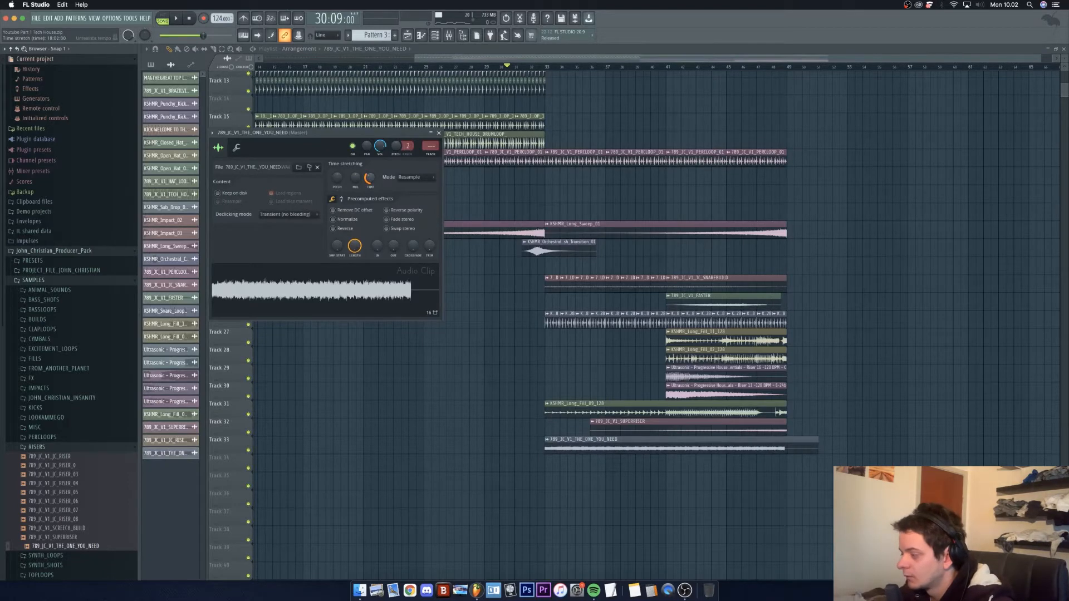
# Step: Give 789_JC_V1_THE_ONE_YOU_NEED a fade-out and a fade-in in its sample settings
pyautogui.moveTo(393, 246); pyautogui.dragTo(393, 237)
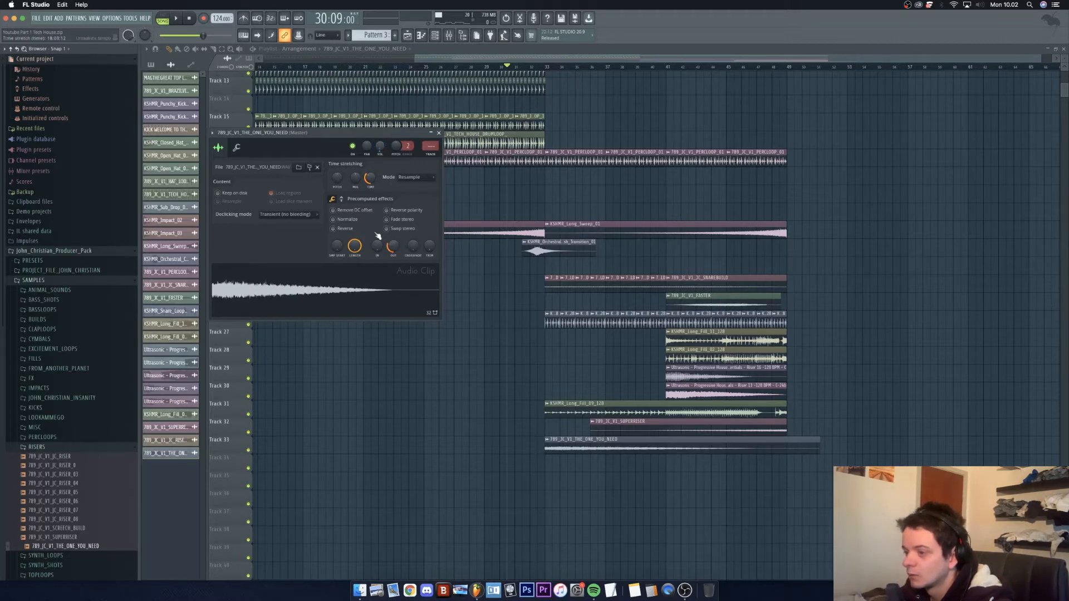
pyautogui.moveTo(377, 245); pyautogui.dragTo(381, 251)
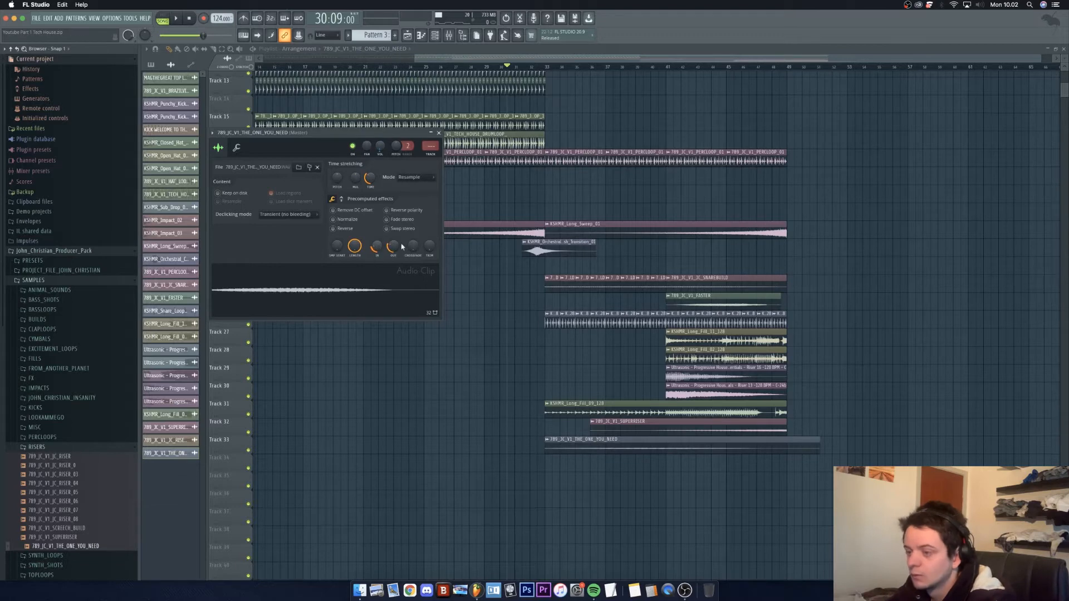
pyautogui.click(439, 134)
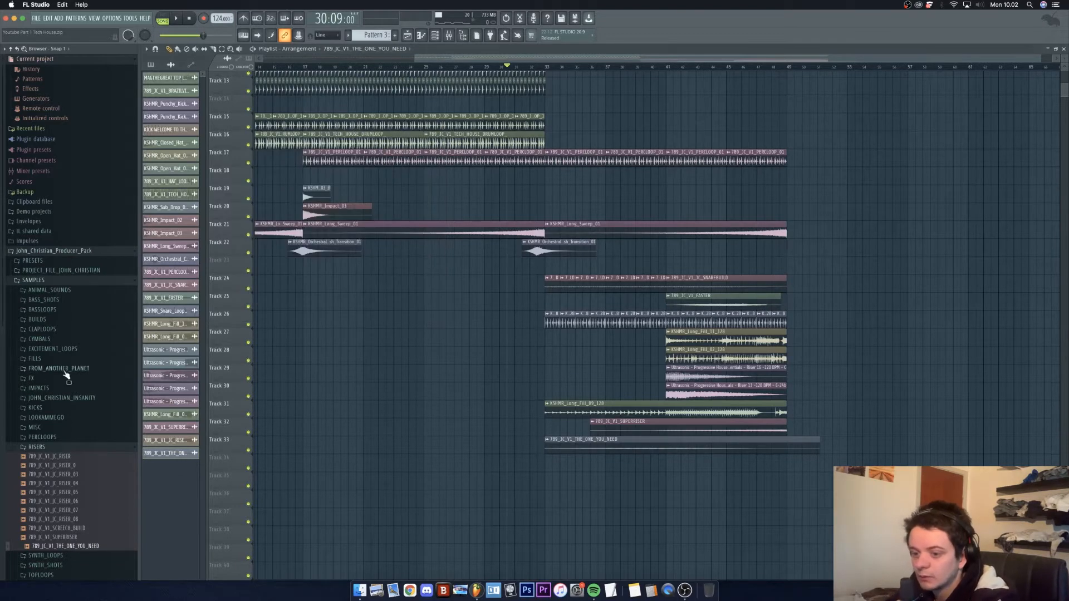
# Step: Preview the BUILDS samples, place 789_JC_V1_SNARRY on Track 34 at bar 33, and fit it to tempo using the estimated BPM
pyautogui.click(59, 320)
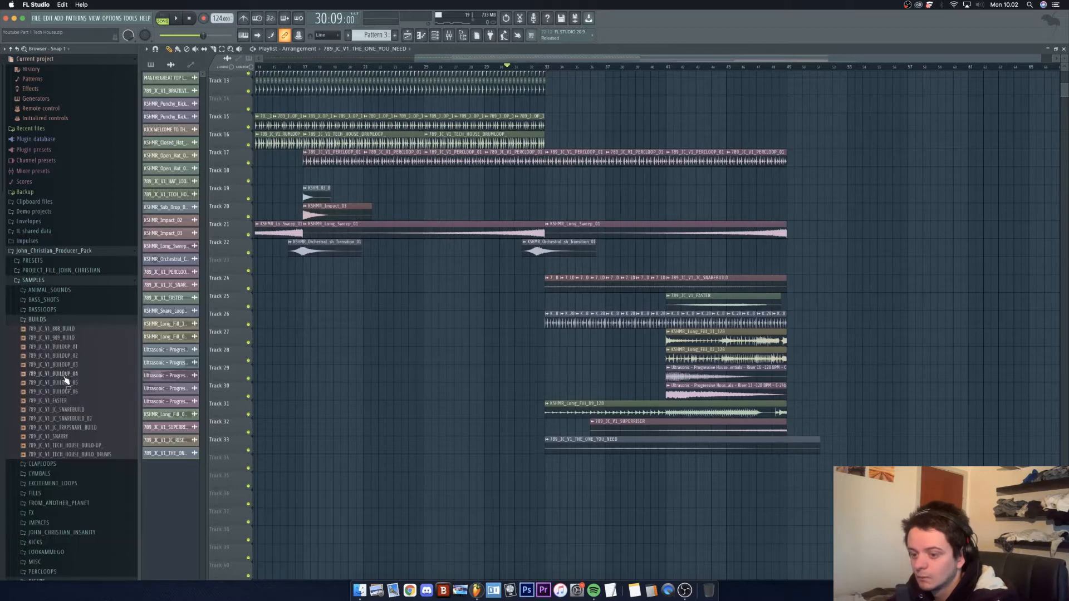
pyautogui.click(71, 410)
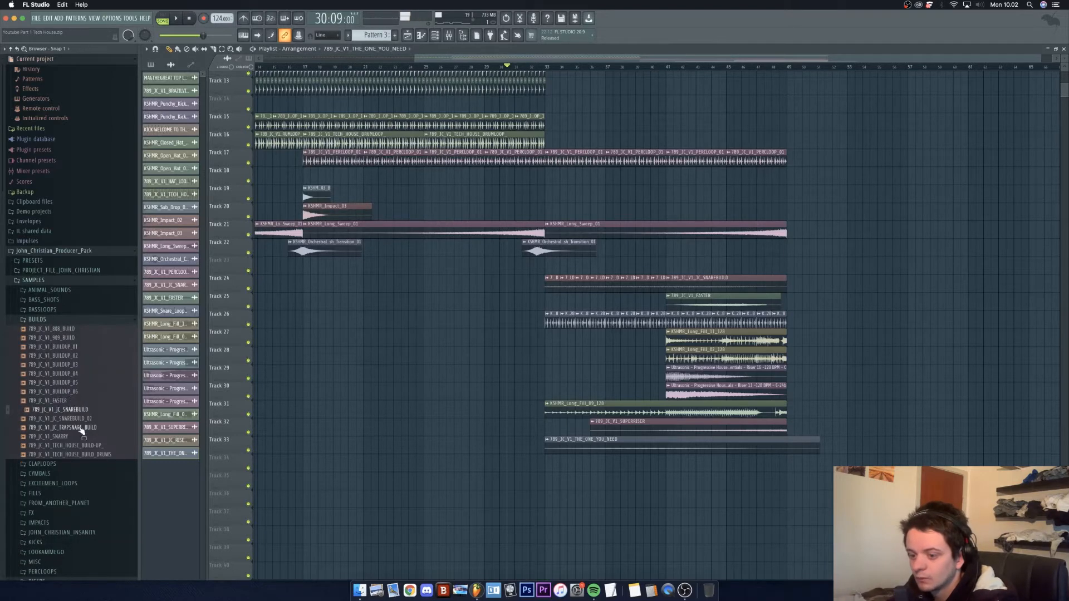
pyautogui.click(81, 428)
pyautogui.moveTo(81, 436); pyautogui.dragTo(545, 472)
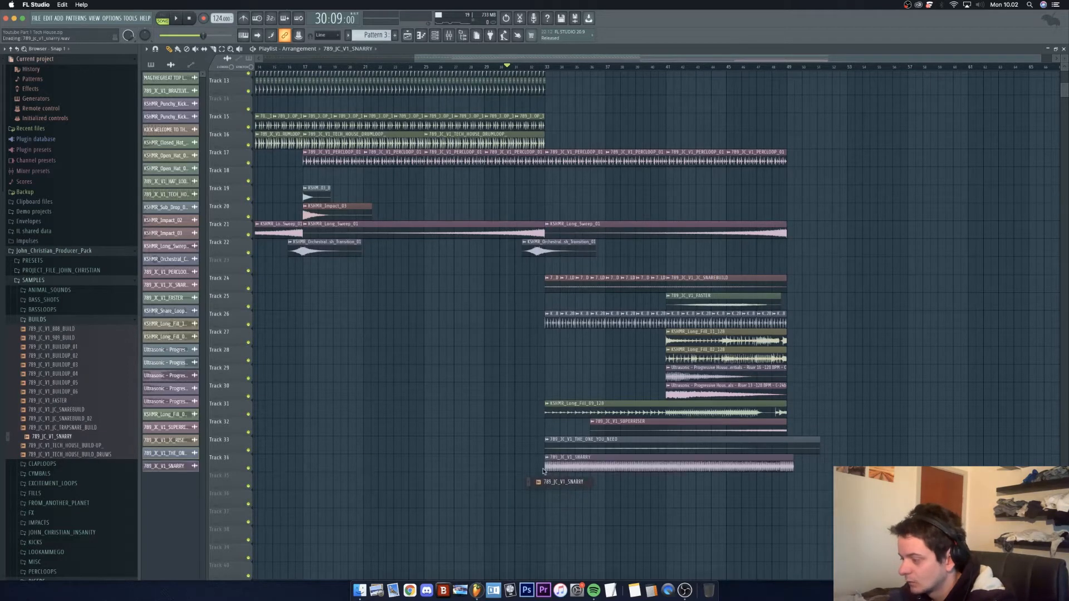
pyautogui.click(548, 459)
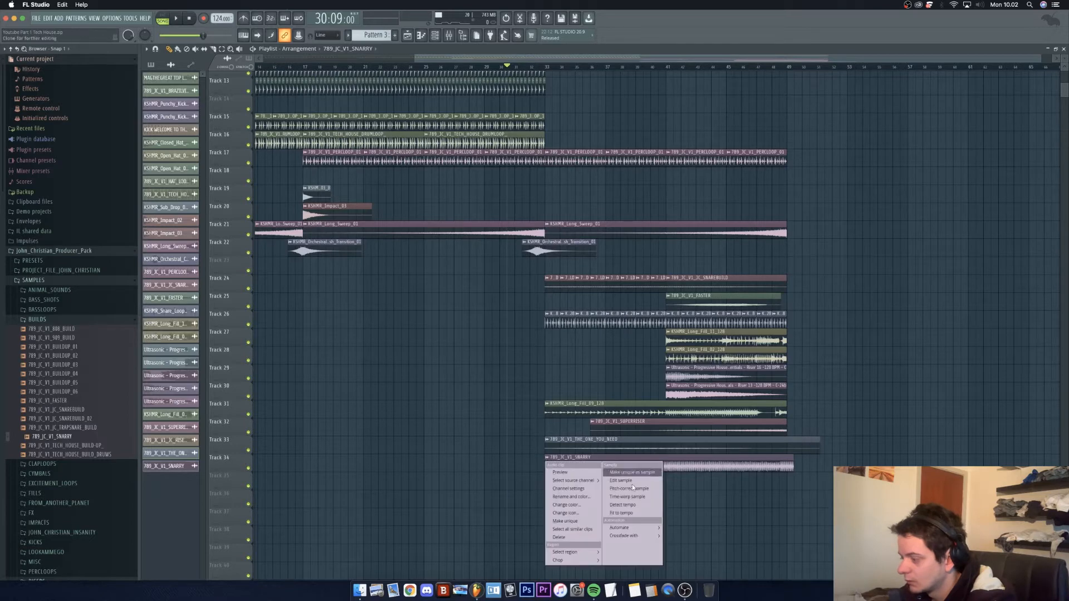
pyautogui.click(625, 514)
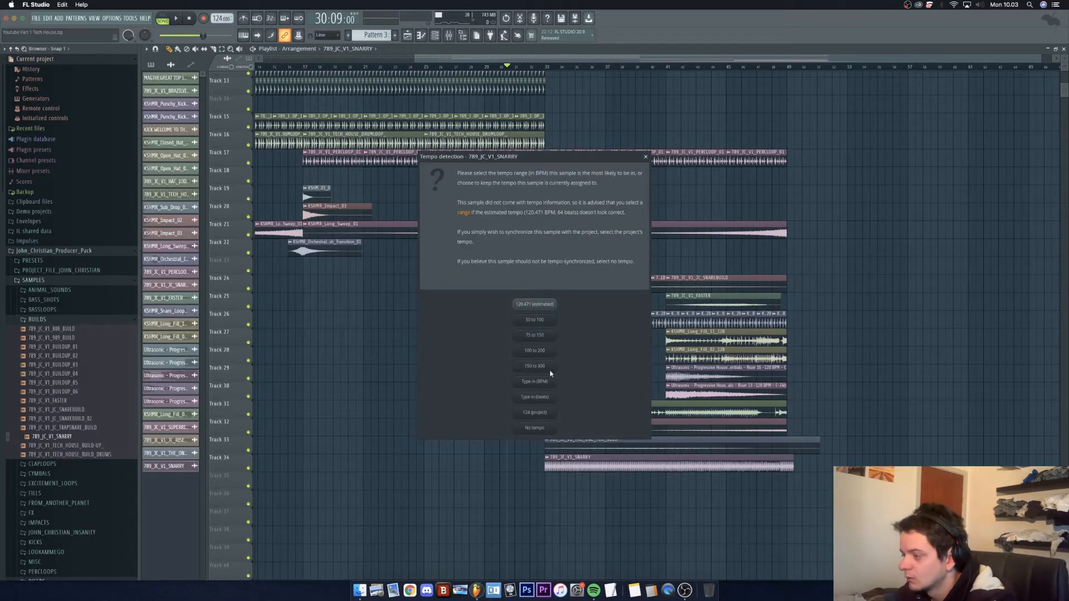
pyautogui.click(550, 308)
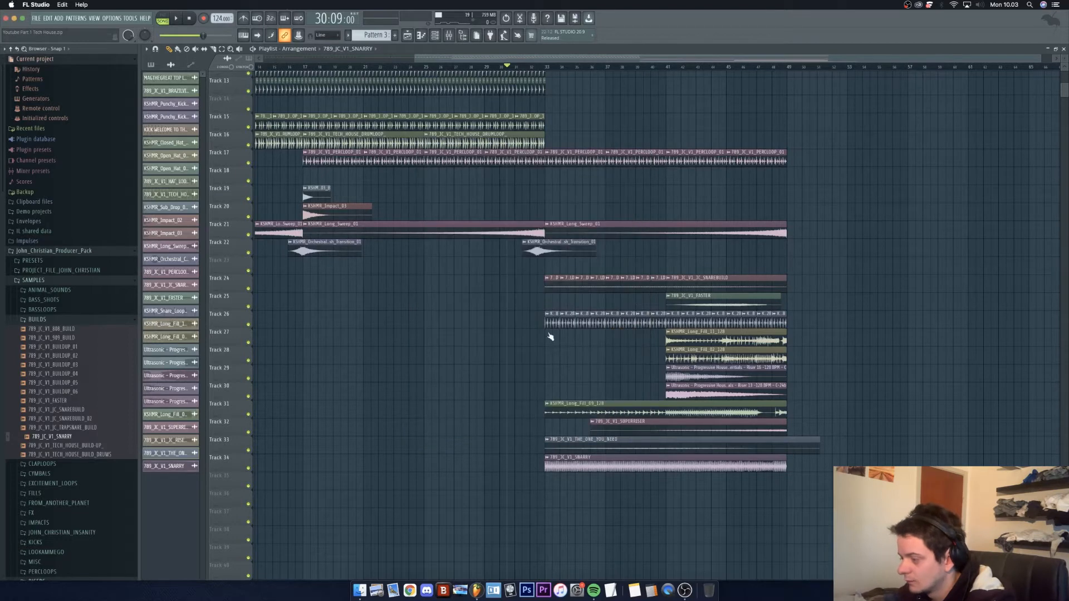
# Step: Play the build-up from bar 30 and adjust the 789_JC_V1_SNARRY channel volume while listening
pyautogui.press('space')
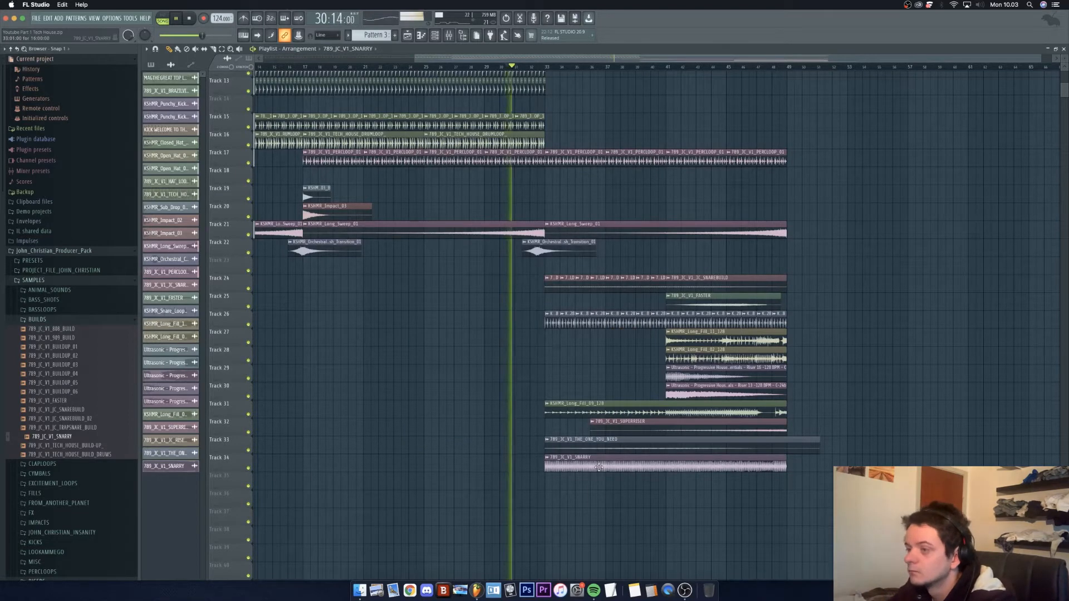
pyautogui.doubleClick(596, 467)
pyautogui.moveTo(391, 157); pyautogui.dragTo(395, 157)
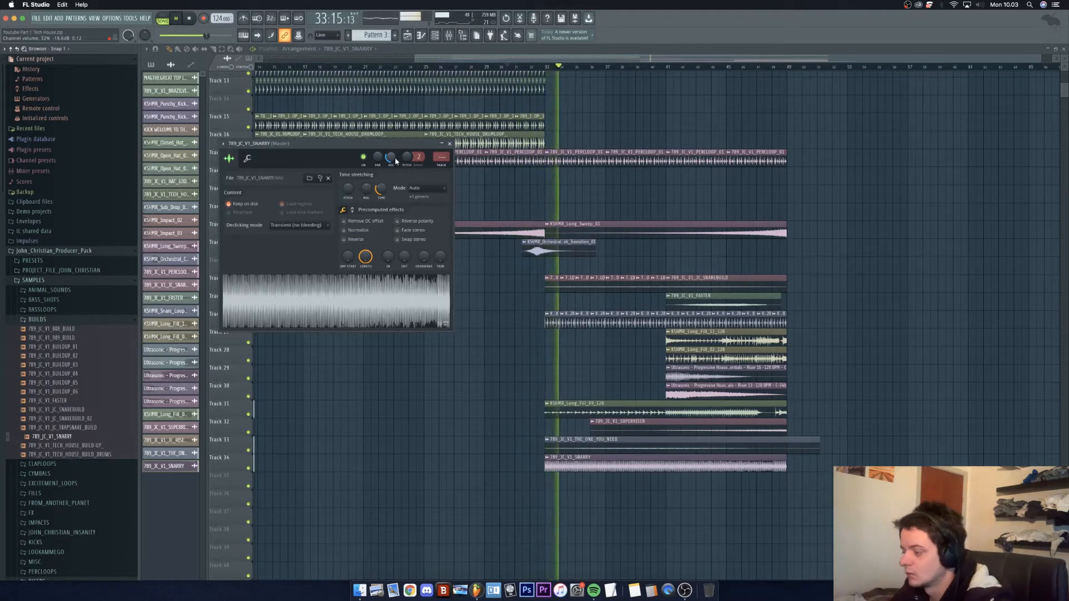
pyautogui.press('space')
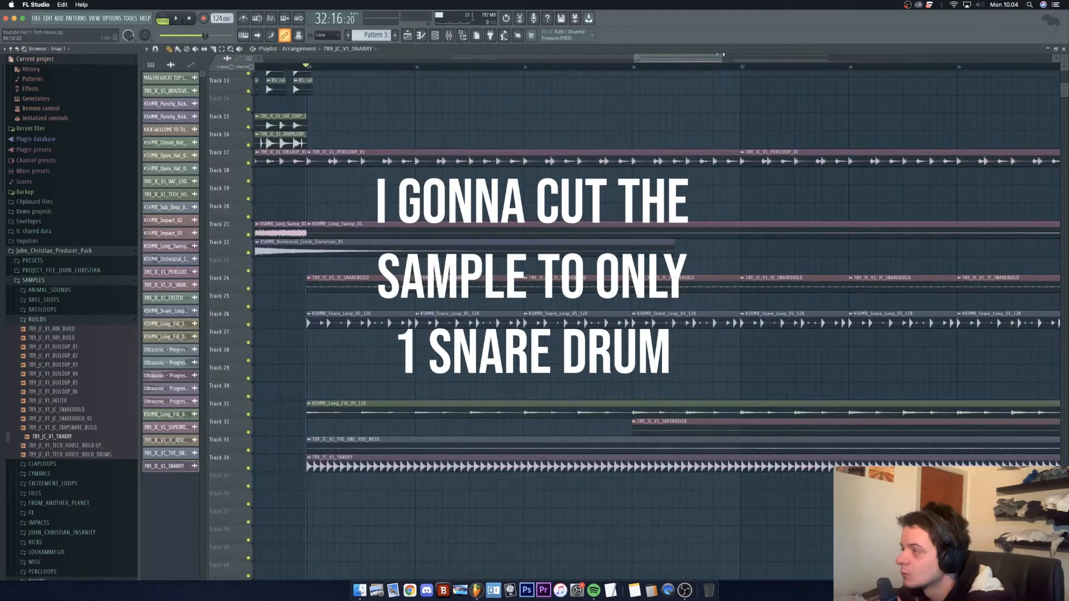
# Step: Cut 789_JC_V1_SNARRY on Track 34 to a single snare hit at bar 33 and tighten the end of the clip
pyautogui.scroll(3, 537, 456)
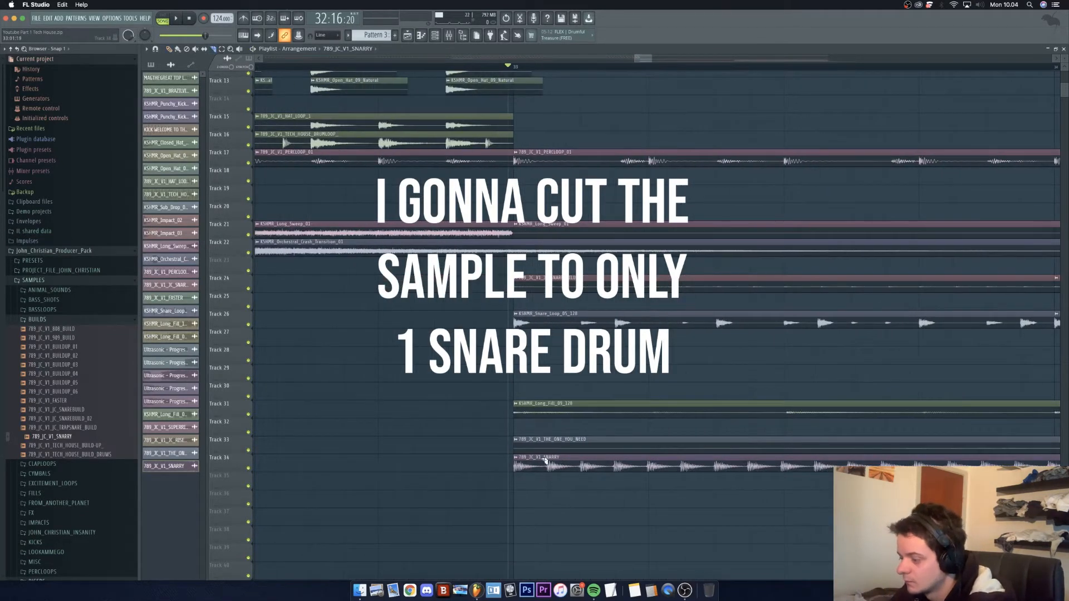
pyautogui.moveTo(545, 460); pyautogui.dragTo(540, 473)
pyautogui.press('p')
pyautogui.rightClick(579, 469)
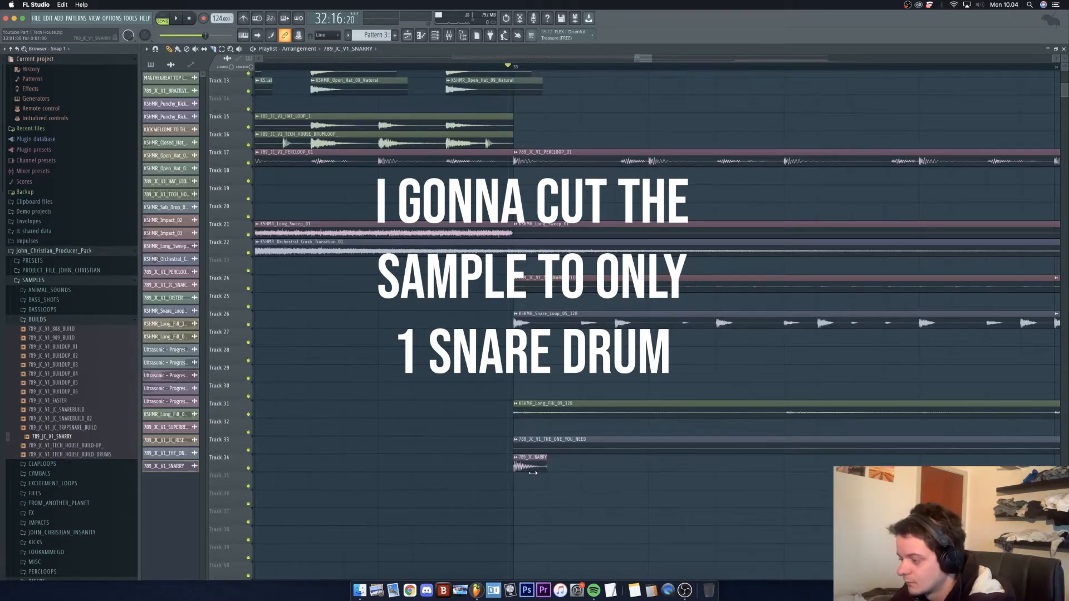
pyautogui.moveTo(533, 473); pyautogui.dragTo(529, 474)
# Step: Place seven more copies of the snare hit at sixteenth-note spacing to fill the first half of bar 33, checking by playback
pyautogui.click(554, 465)
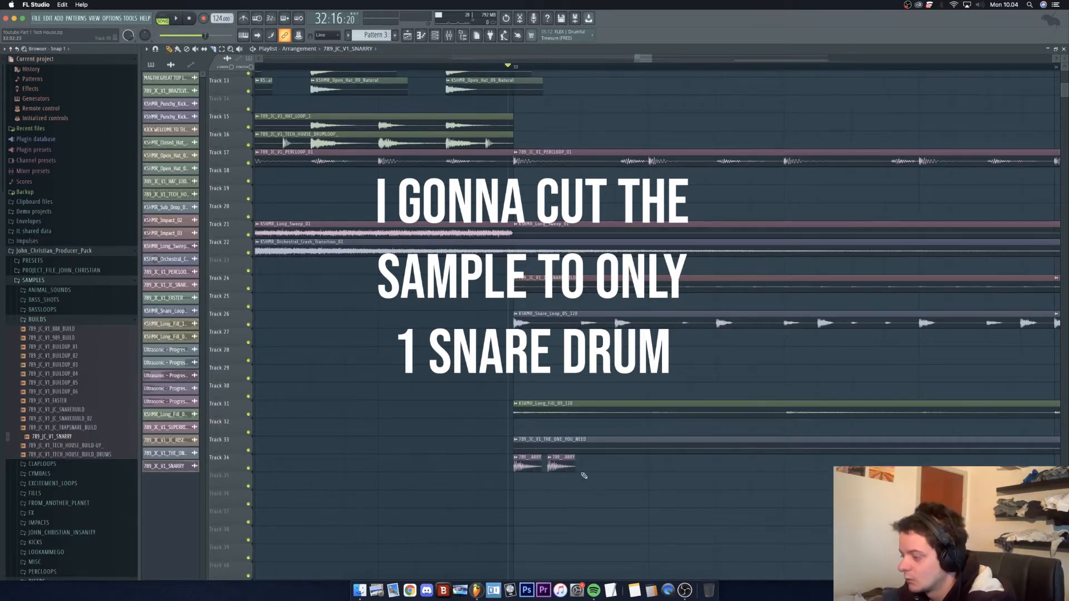
pyautogui.click(589, 466)
pyautogui.click(622, 467)
pyautogui.press('space')
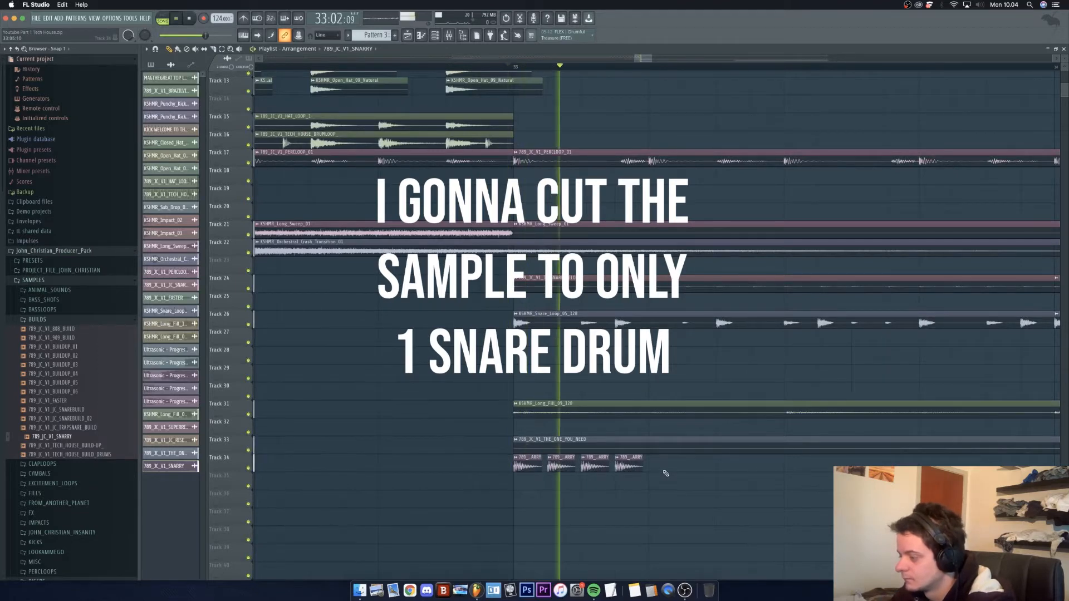
pyautogui.click(655, 465)
pyautogui.click(690, 466)
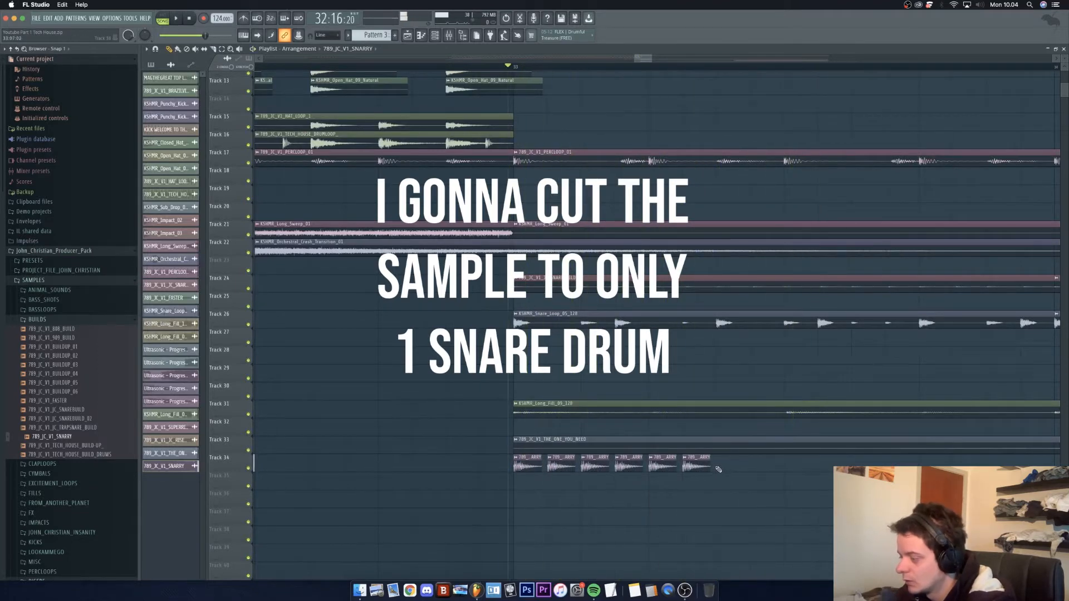
pyautogui.click(723, 465)
pyautogui.press('space')
pyautogui.click(753, 467)
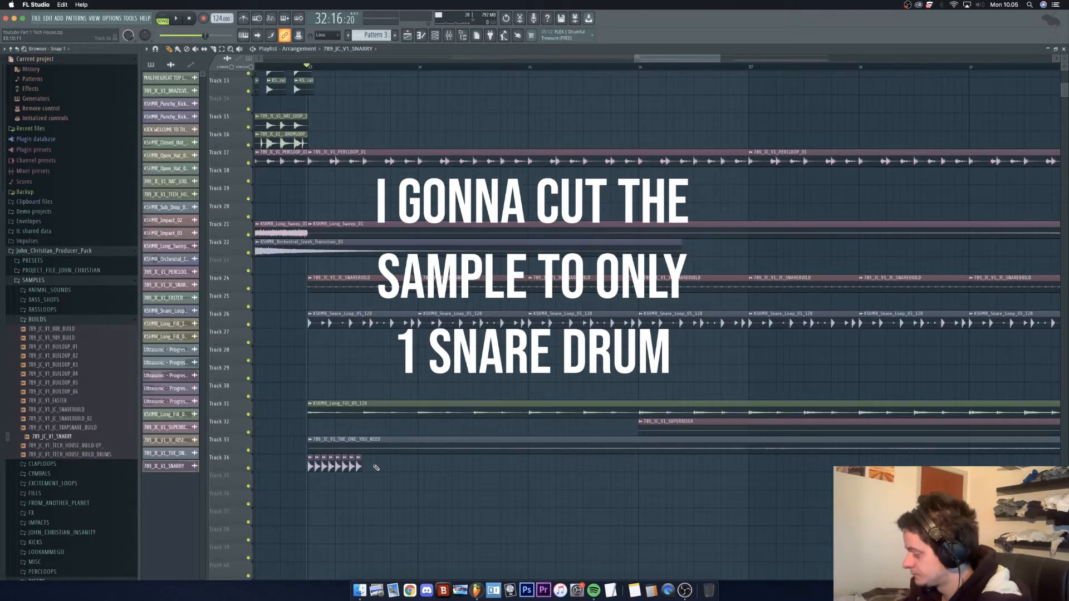
# Step: Duplicate the Track 34 snare hits repeatedly until they run from bar 33 to bar 41
pyautogui.hotkey('ctrl', 'b')
pyautogui.hotkey('ctrl', 'b')
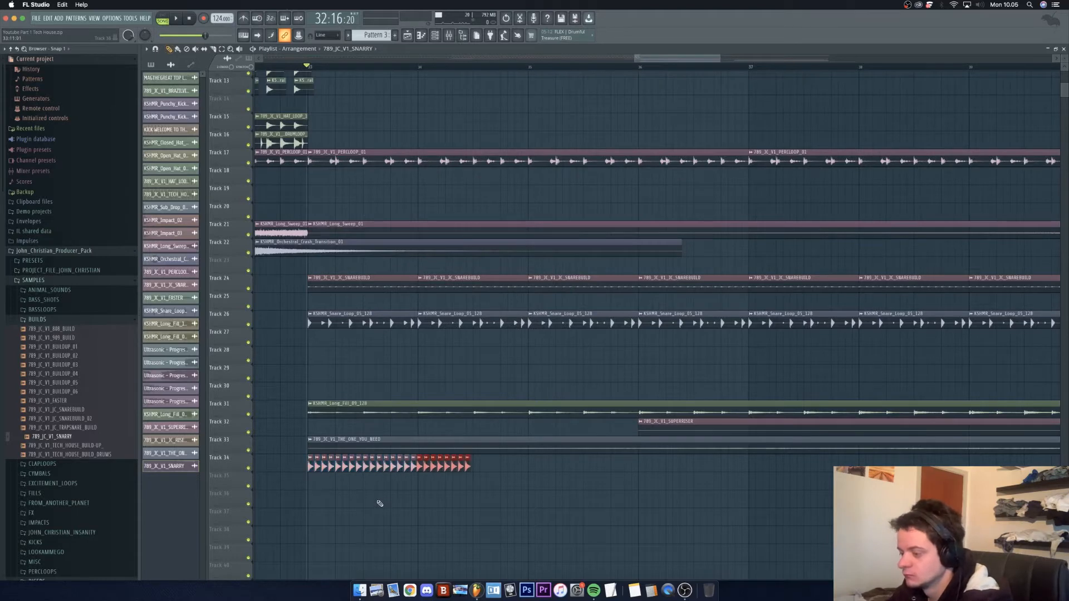
pyautogui.hotkey('ctrl', 'b')
pyautogui.moveTo(550, 490); pyautogui.dragTo(307, 455)
pyautogui.hotkey('ctrl', 'b')
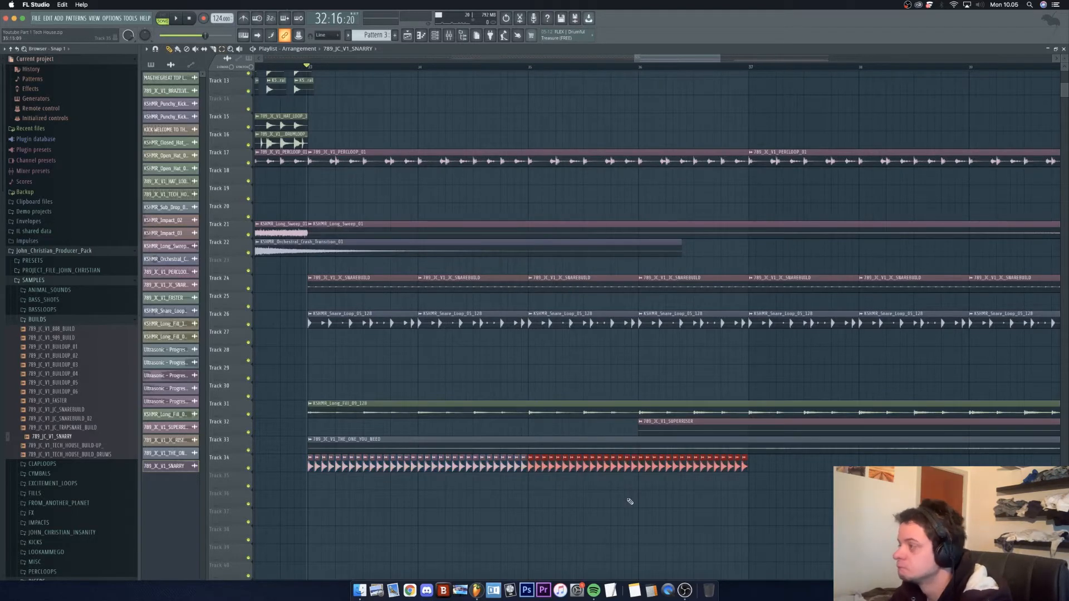
pyautogui.moveTo(719, 60); pyautogui.dragTo(815, 82)
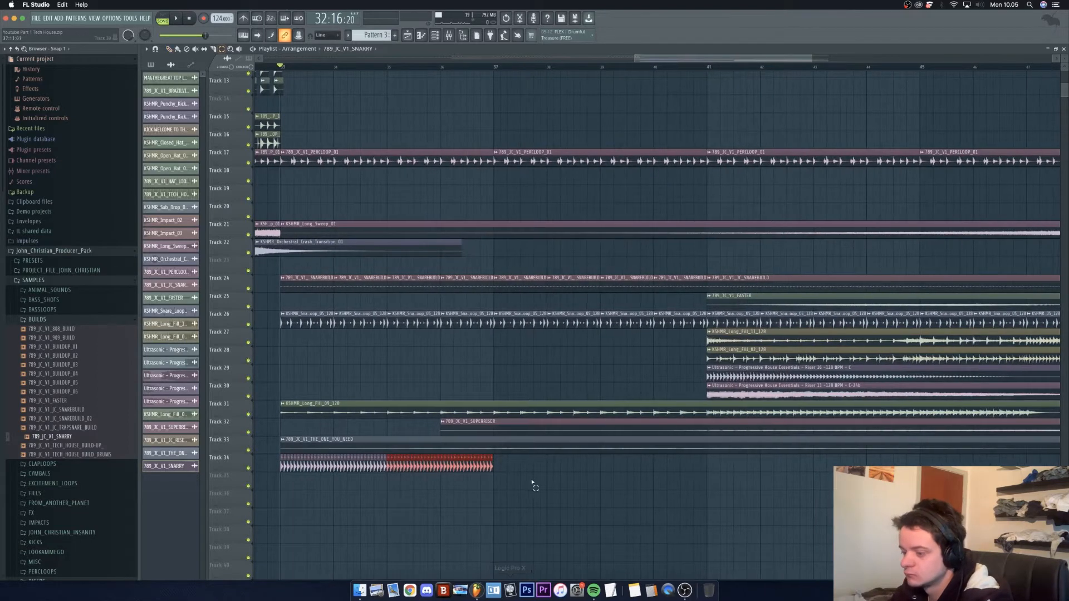
pyautogui.moveTo(534, 486); pyautogui.dragTo(236, 460)
pyautogui.press('super+b')
pyautogui.hotkey('shift', 'q')
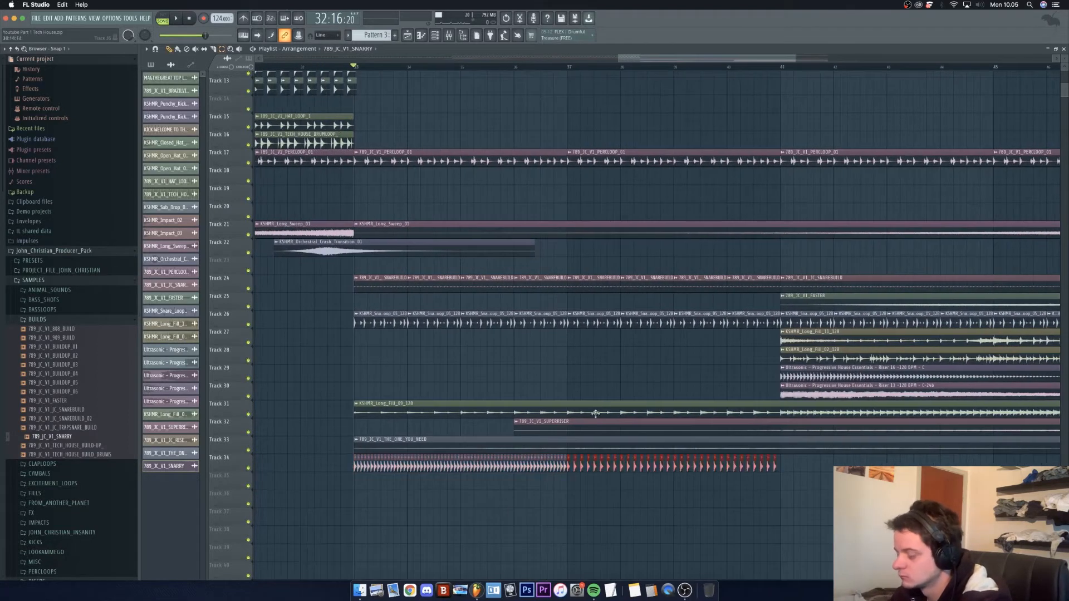
pyautogui.press('super+z')
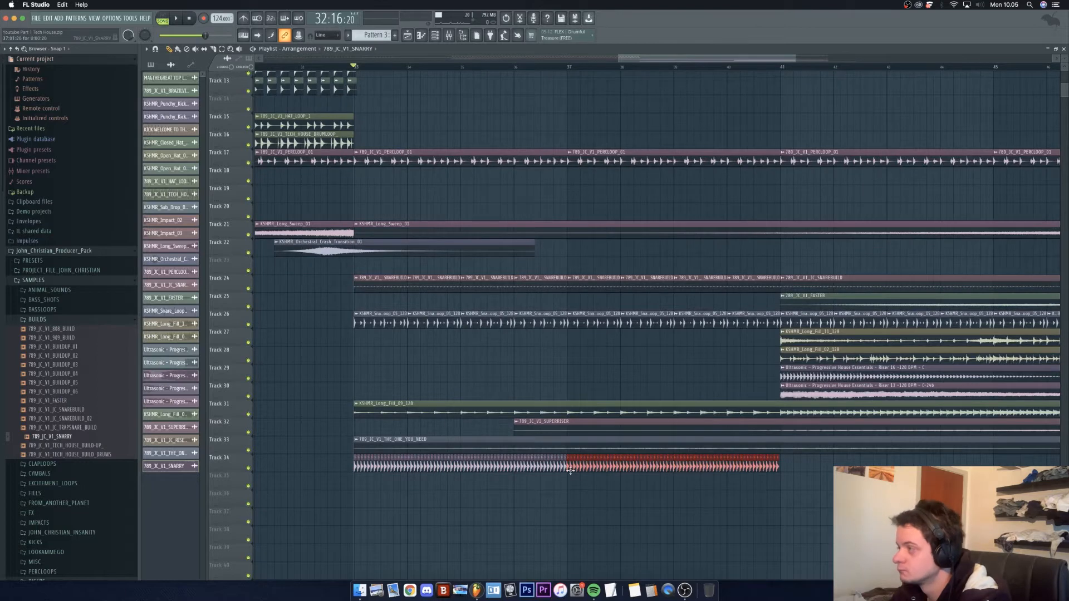
pyautogui.moveTo(794, 60); pyautogui.dragTo(737, 71)
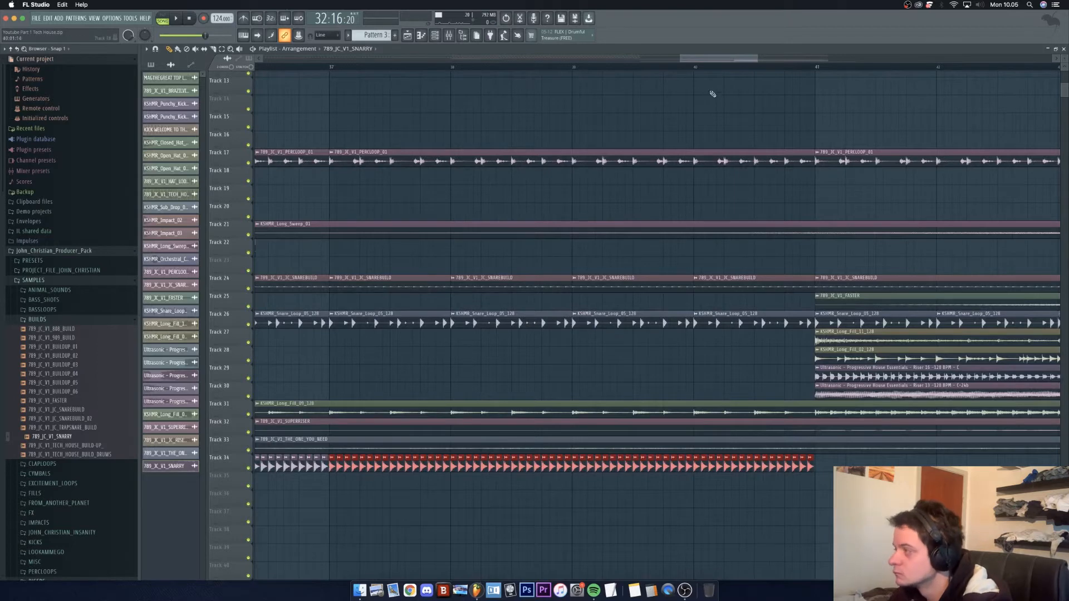
pyautogui.moveTo(756, 60); pyautogui.dragTo(821, 89)
pyautogui.press('super+b')
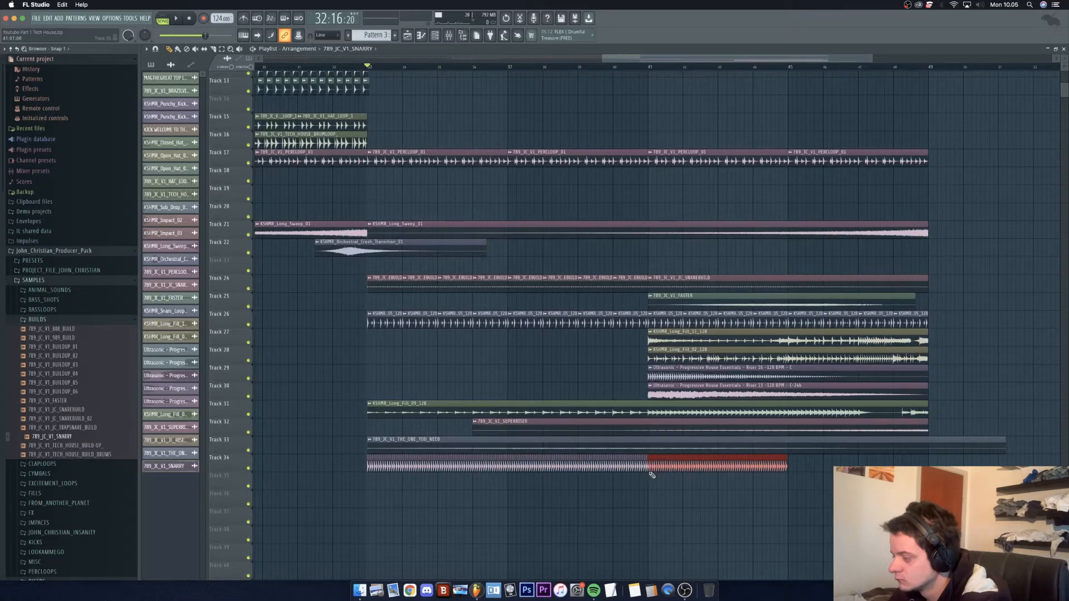
pyautogui.press('Delete')
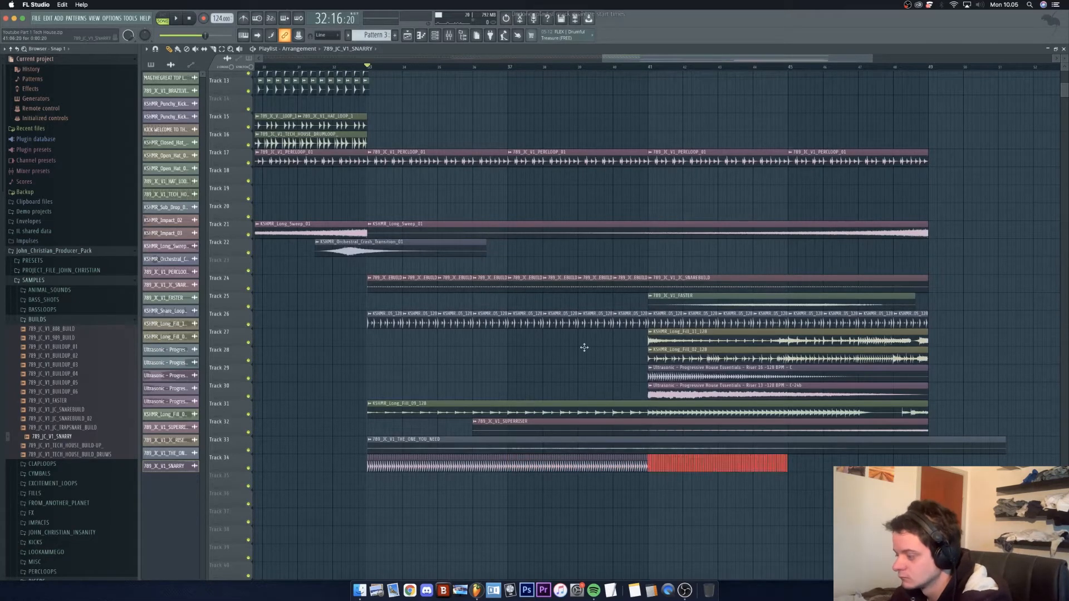
pyautogui.press('Delete')
# Step: Duplicate the snare hits of bars 33 to 41 up to bar 49 and try shifting the copies one sixteenth later
pyautogui.moveTo(673, 489); pyautogui.dragTo(349, 473)
pyautogui.press('super+b')
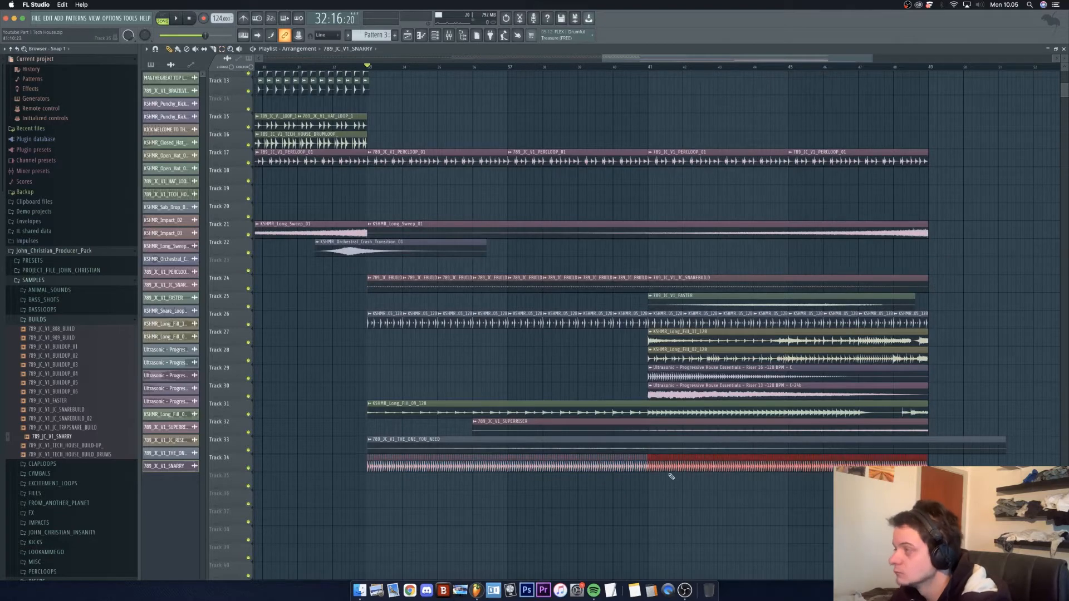
pyautogui.moveTo(873, 59); pyautogui.dragTo(762, 84)
pyautogui.hscroll(3, 515, 545)
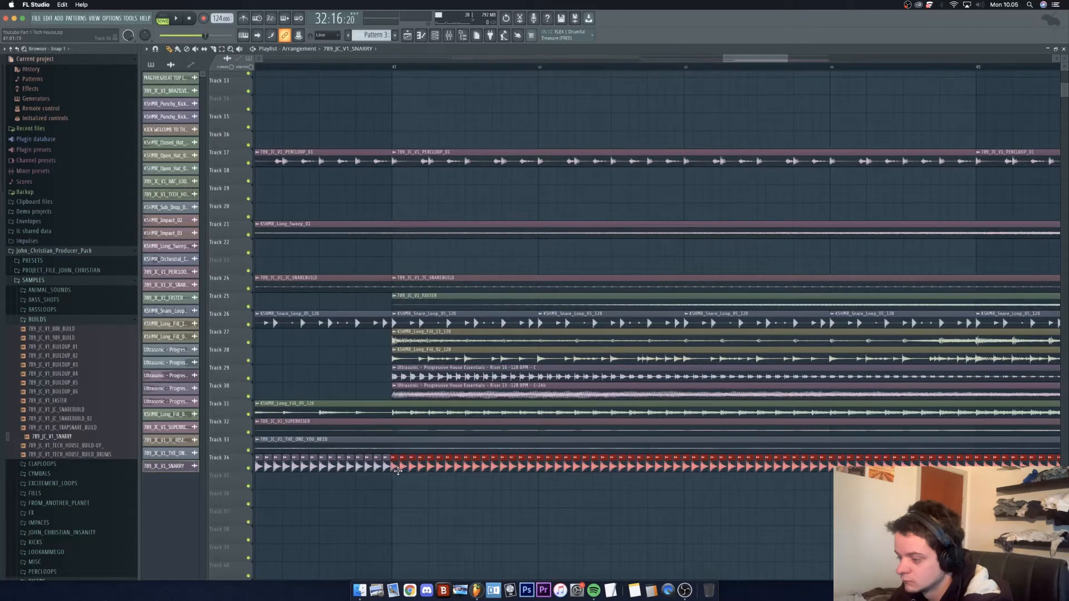
pyautogui.moveTo(402, 470); pyautogui.dragTo(404, 471)
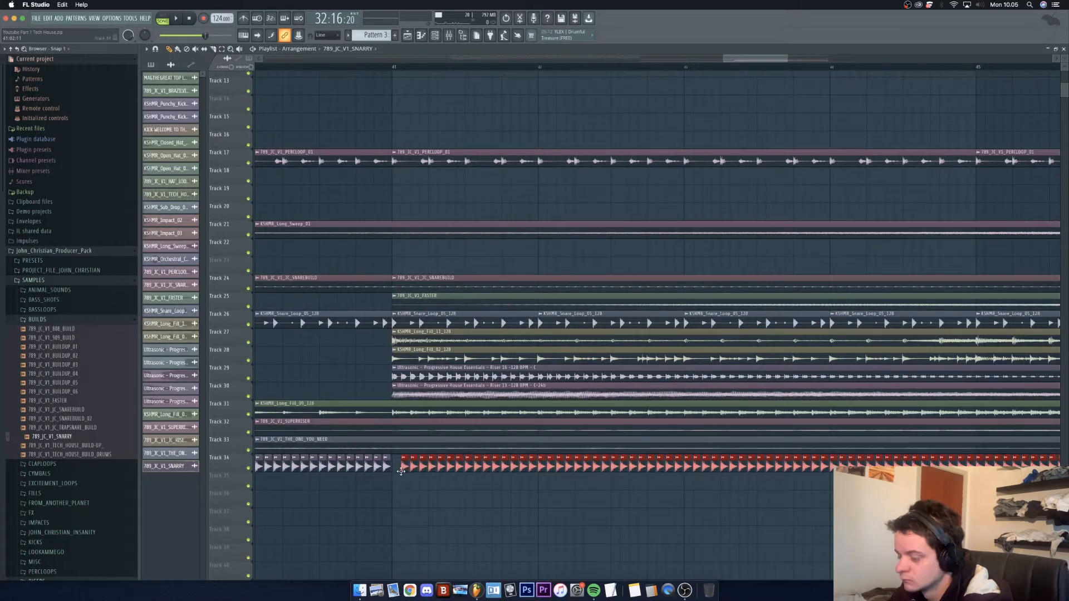
pyautogui.click(365, 66)
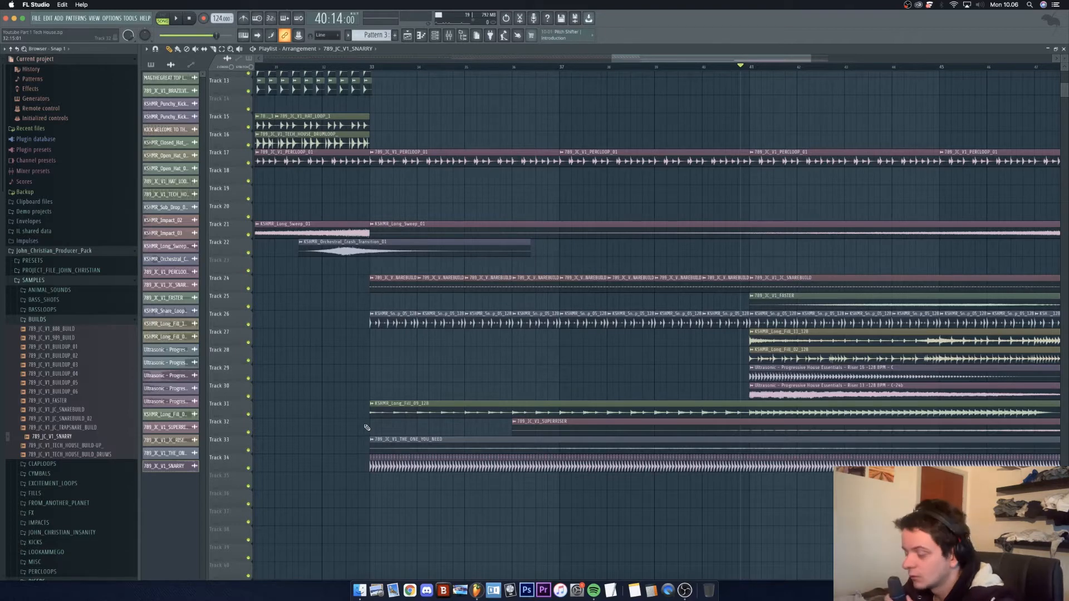
# Step: Check the 789_JC_V1_SNARRY channel's settings and rename mixer insert 26 as "Snare Build Up"
pyautogui.doubleClick(369, 466)
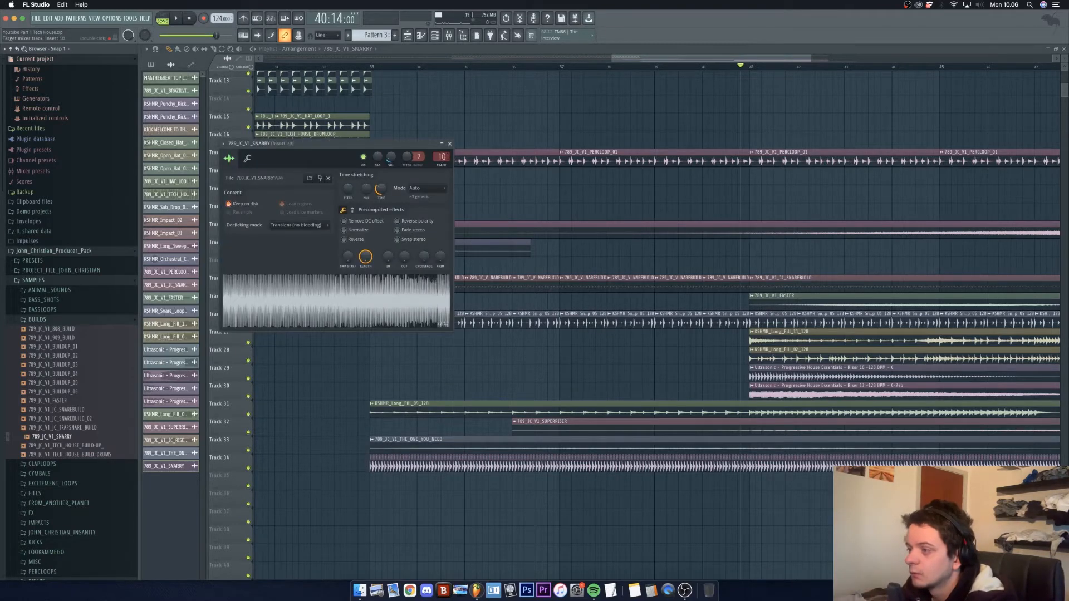
pyautogui.click(450, 144)
pyautogui.click(449, 35)
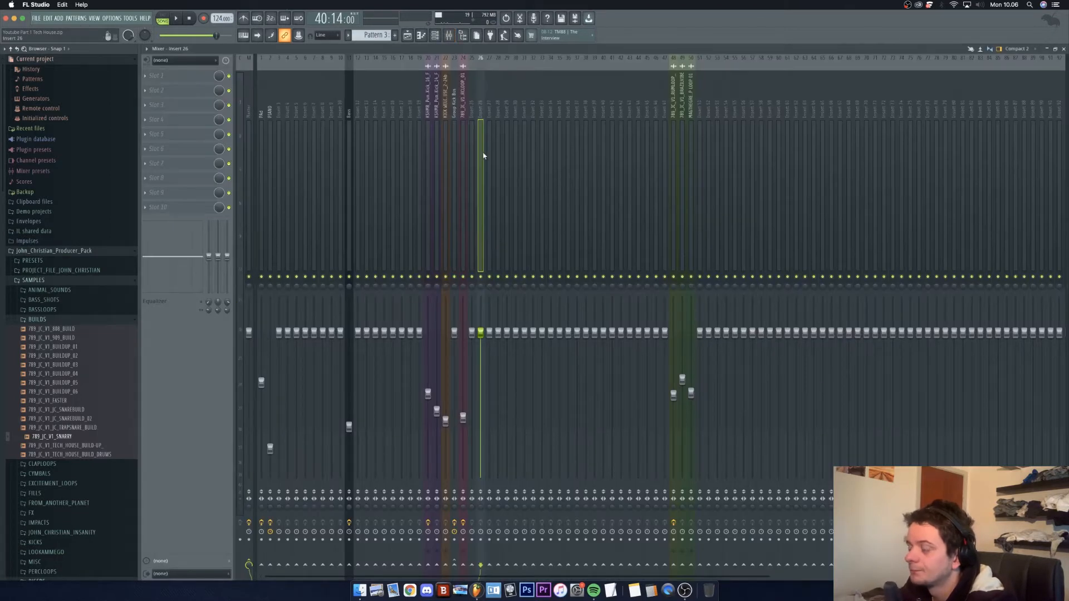
pyautogui.rightClick(483, 155)
pyautogui.moveTo(530, 144)
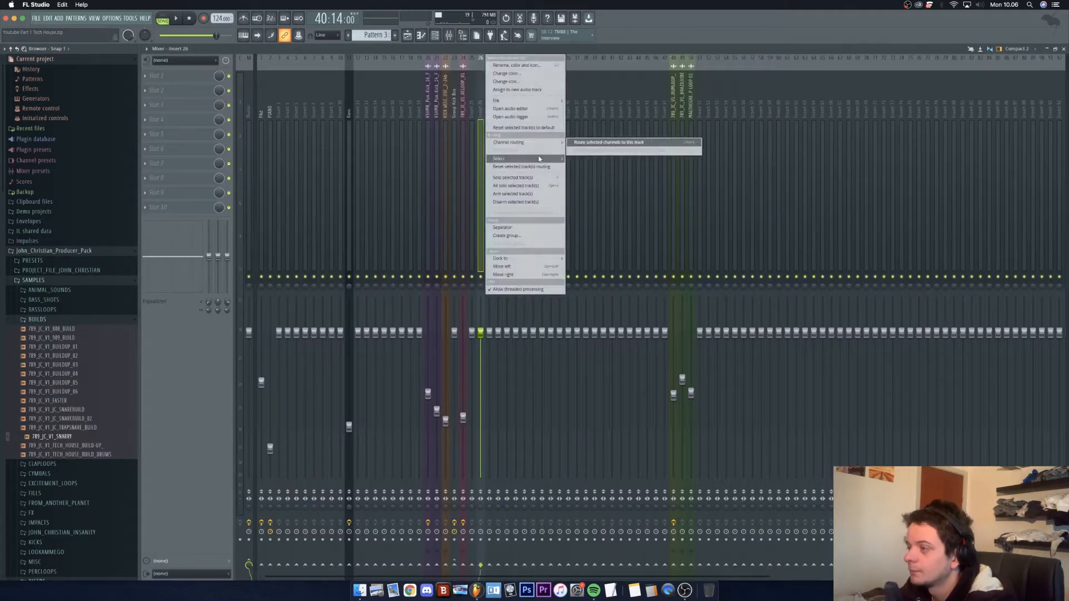
pyautogui.click(479, 130)
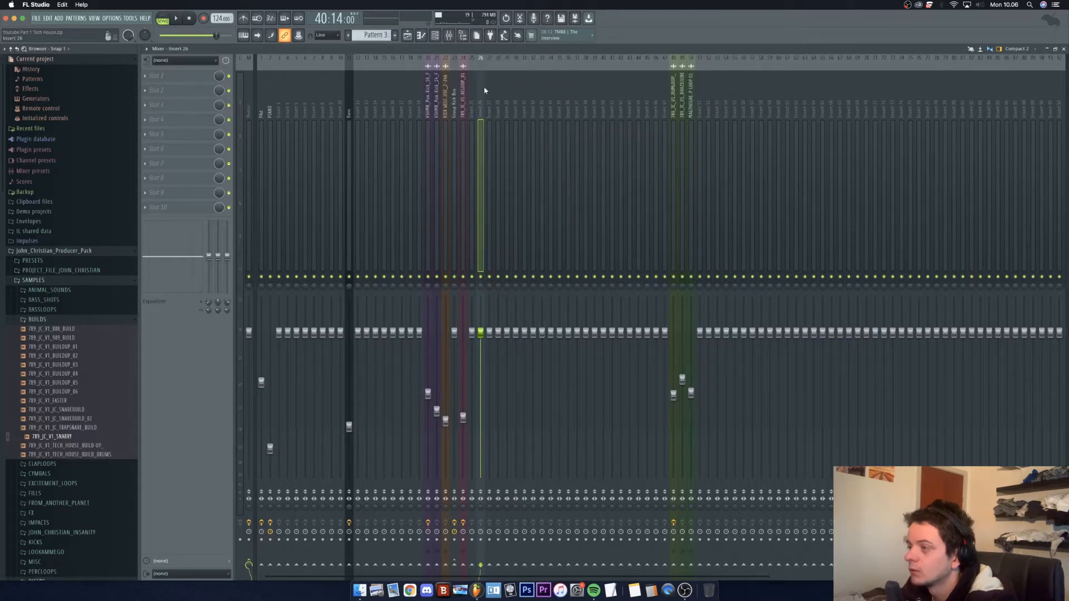
pyautogui.rightClick(485, 90)
pyautogui.click(497, 133)
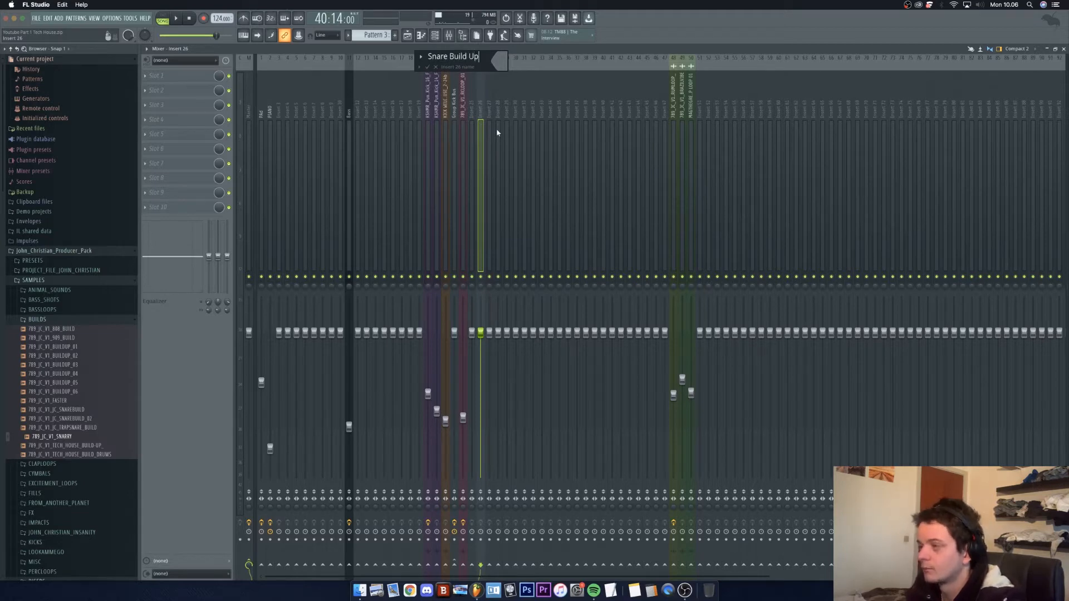
pyautogui.press('Return')
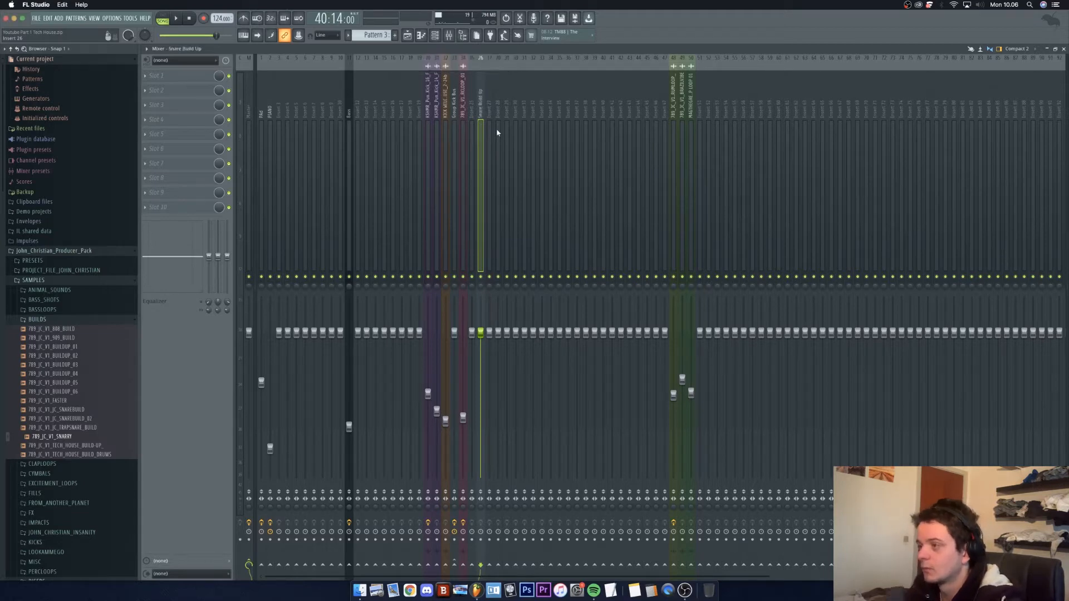
# Step: Find the Little AlterBoy VST and load it into the first effect slot of the Snare Build Up mixer track
pyautogui.click(187, 80)
pyautogui.click(332, 23)
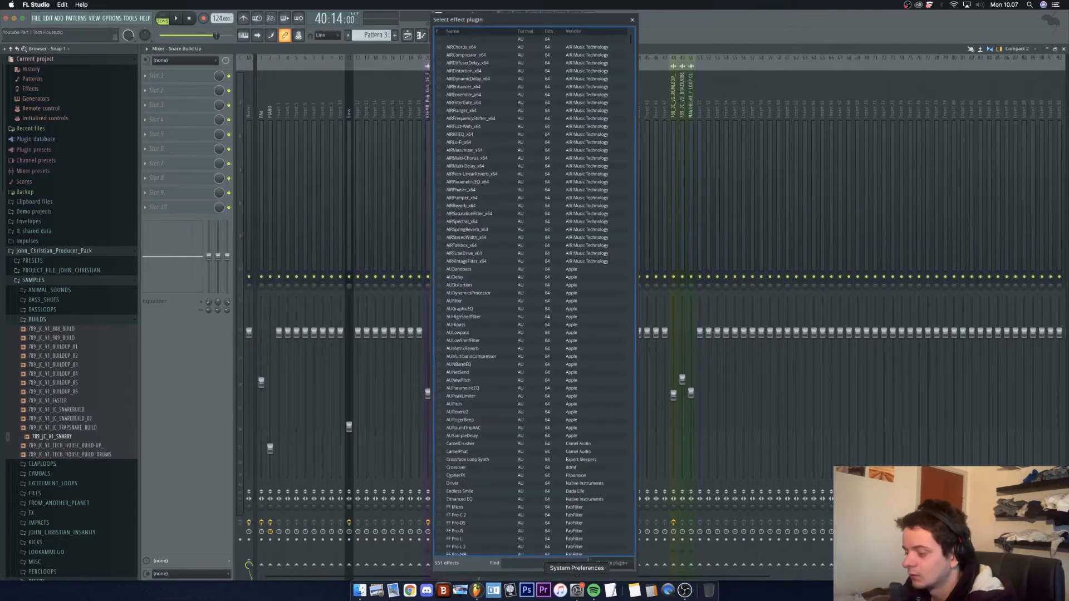
pyautogui.click(533, 564)
pyautogui.write('toy')
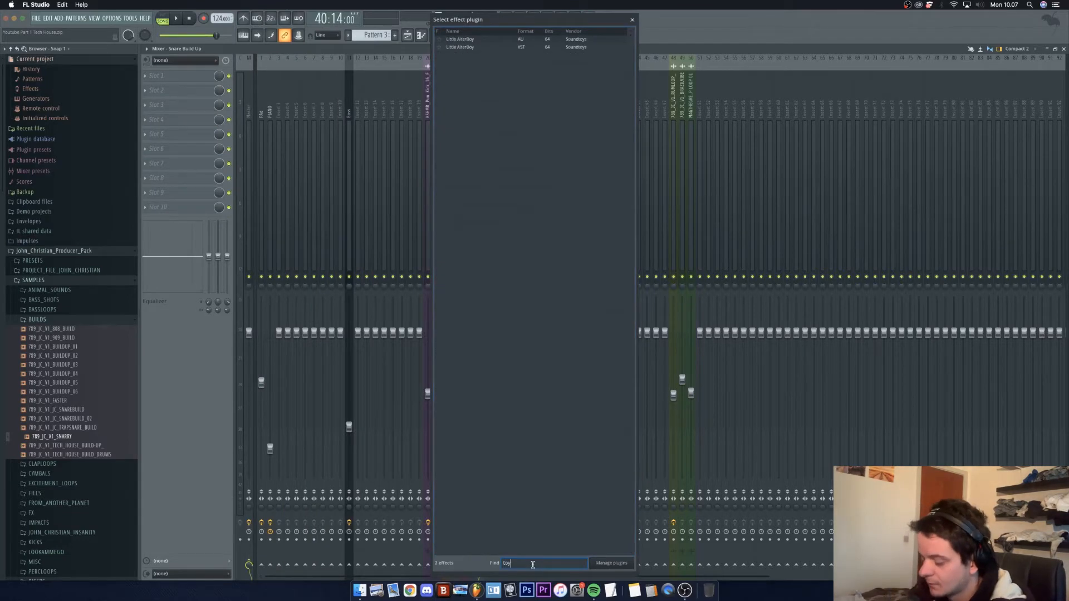
pyautogui.click(462, 49)
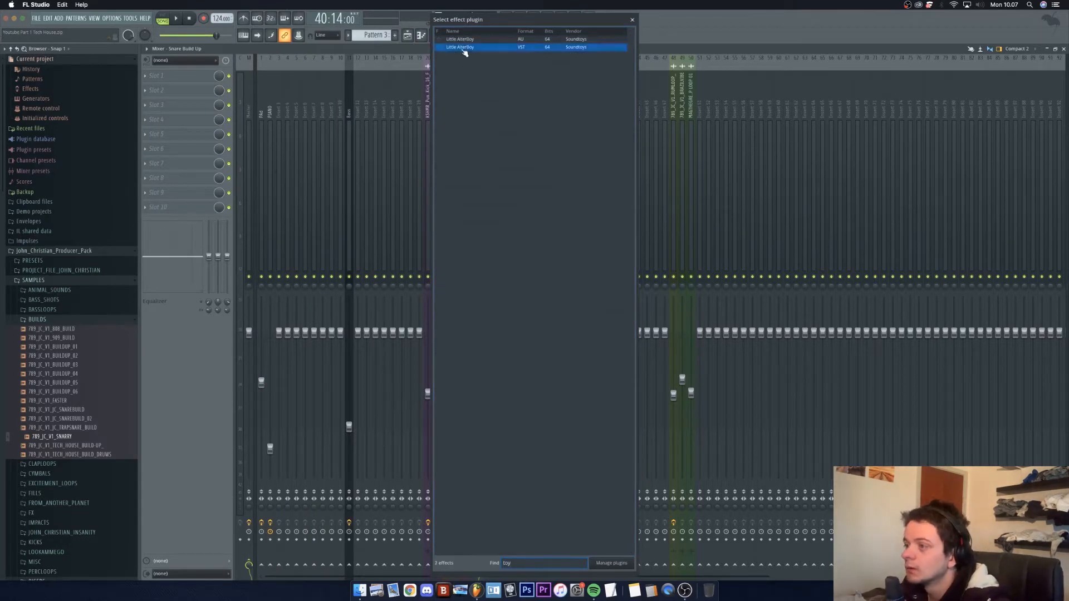
pyautogui.doubleClick(464, 49)
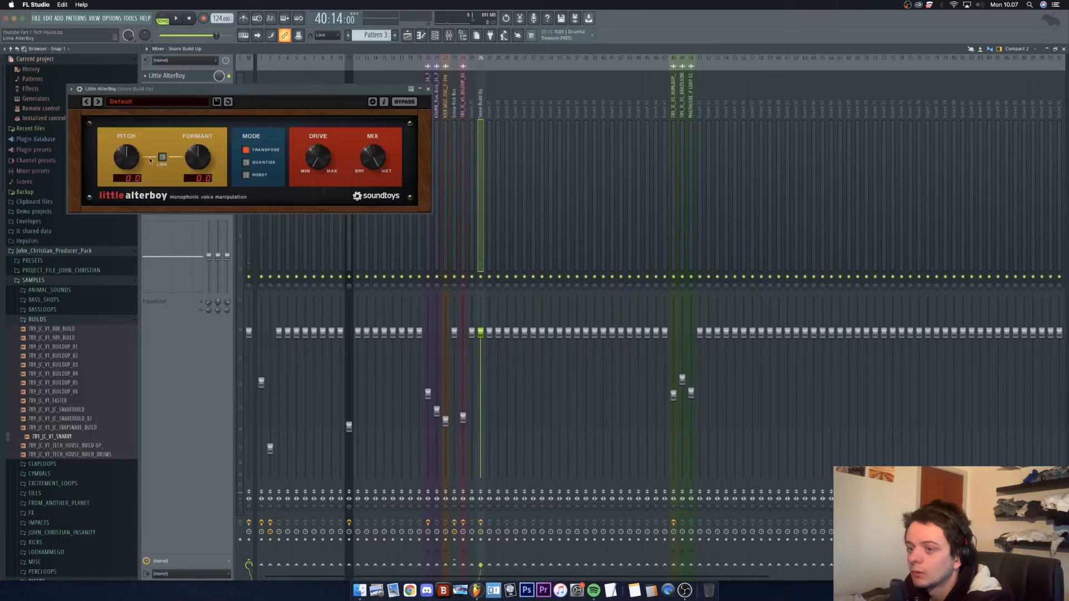
# Step: Create an automation clip for Little AlterBoy's pitch on the Snare Build Up track
pyautogui.click(428, 90)
pyautogui.click(130, 18)
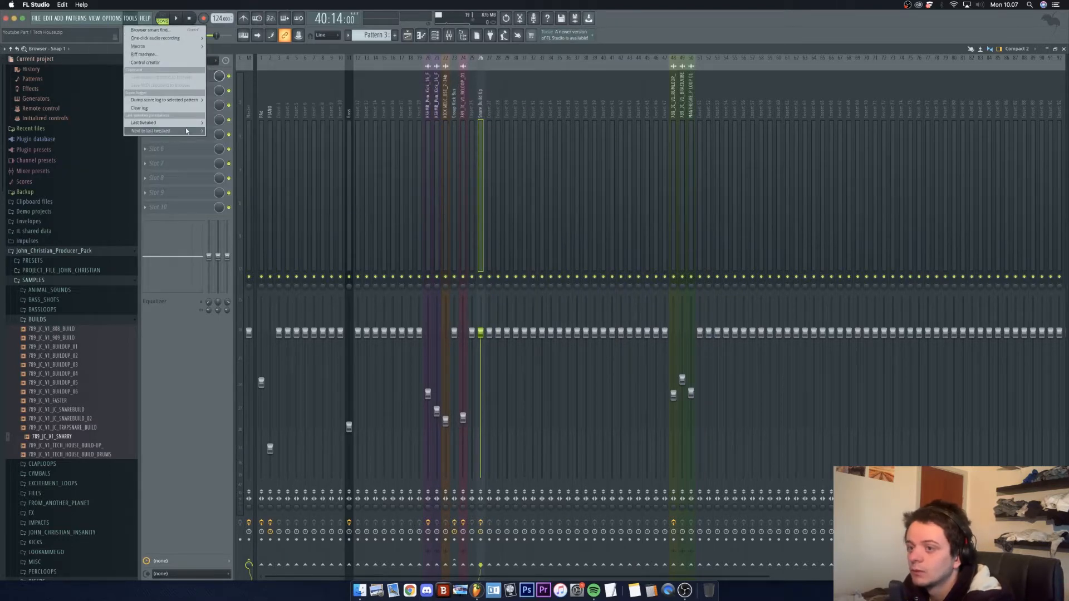
pyautogui.moveTo(193, 124)
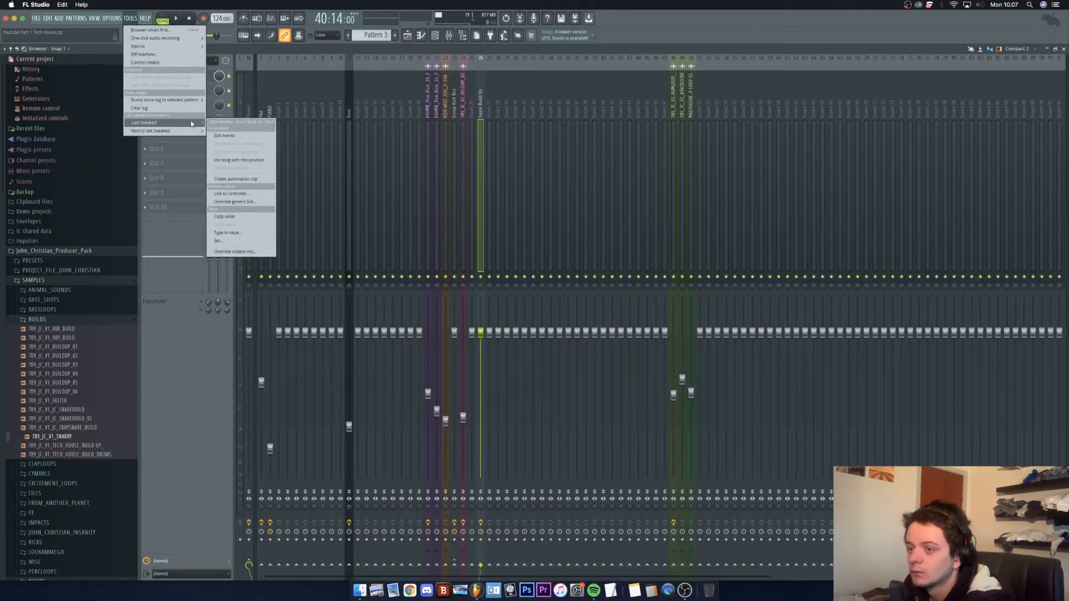
pyautogui.click(245, 180)
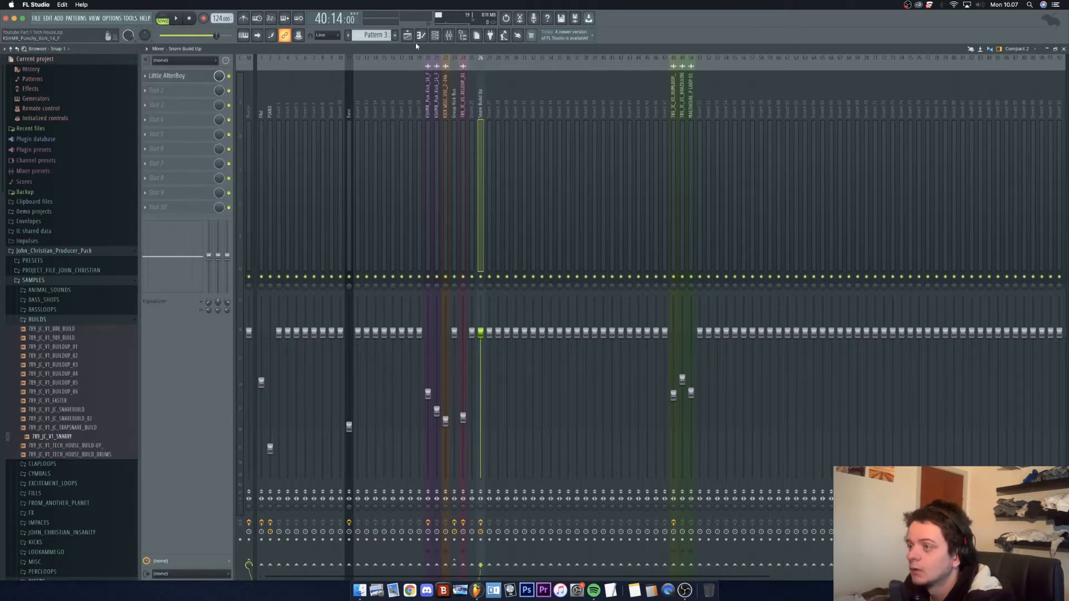
# Step: Move the pitch automation's playlist track down to Track 34, below the snare roll, and start the clip at bar 33
pyautogui.click(409, 37)
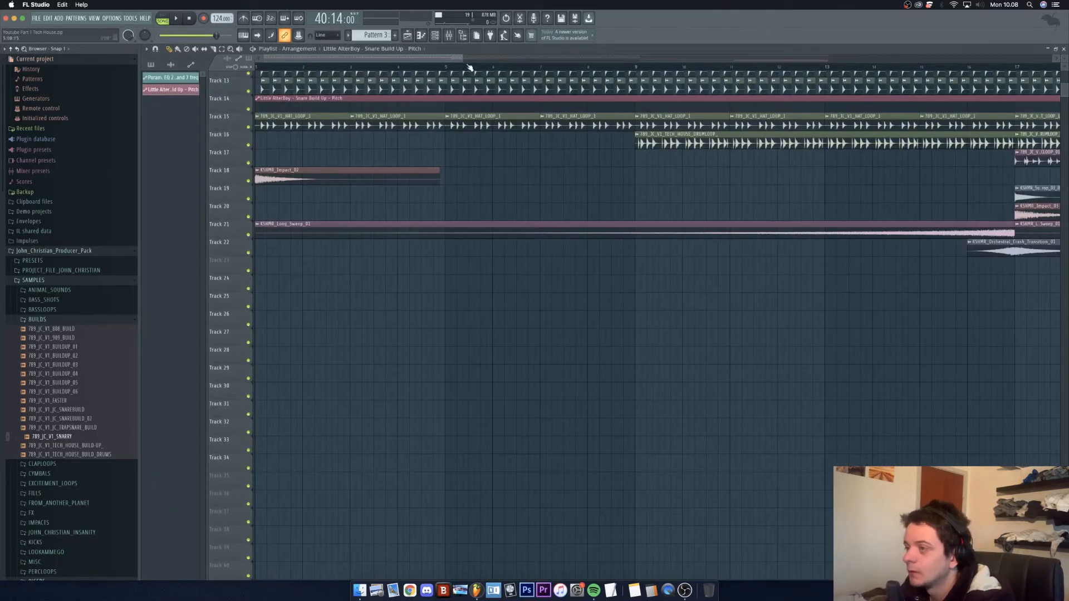
pyautogui.scroll(-6, 469, 67)
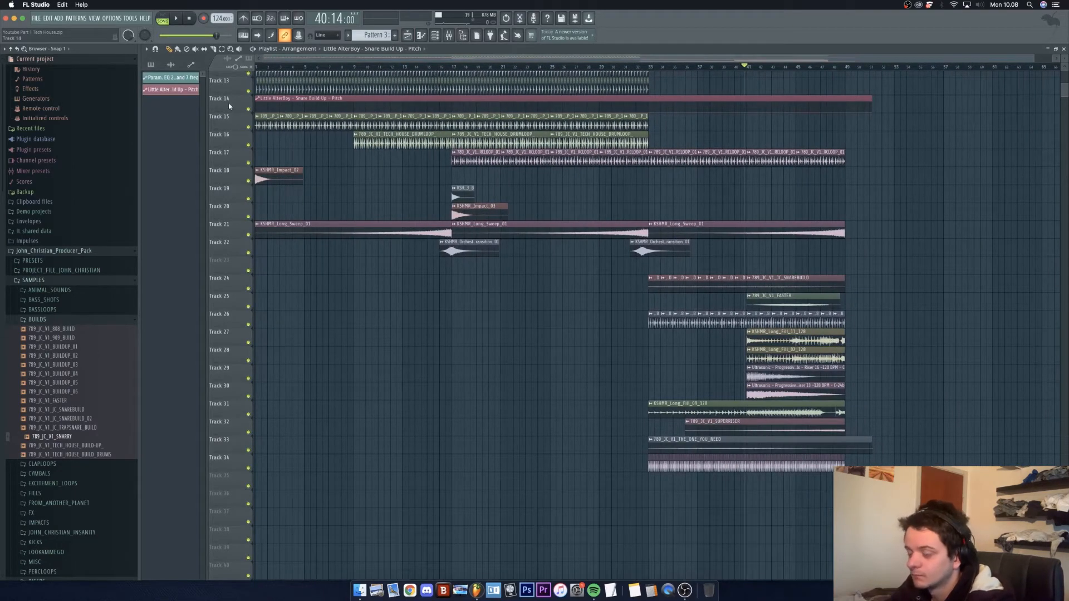
pyautogui.moveTo(229, 106); pyautogui.dragTo(229, 458)
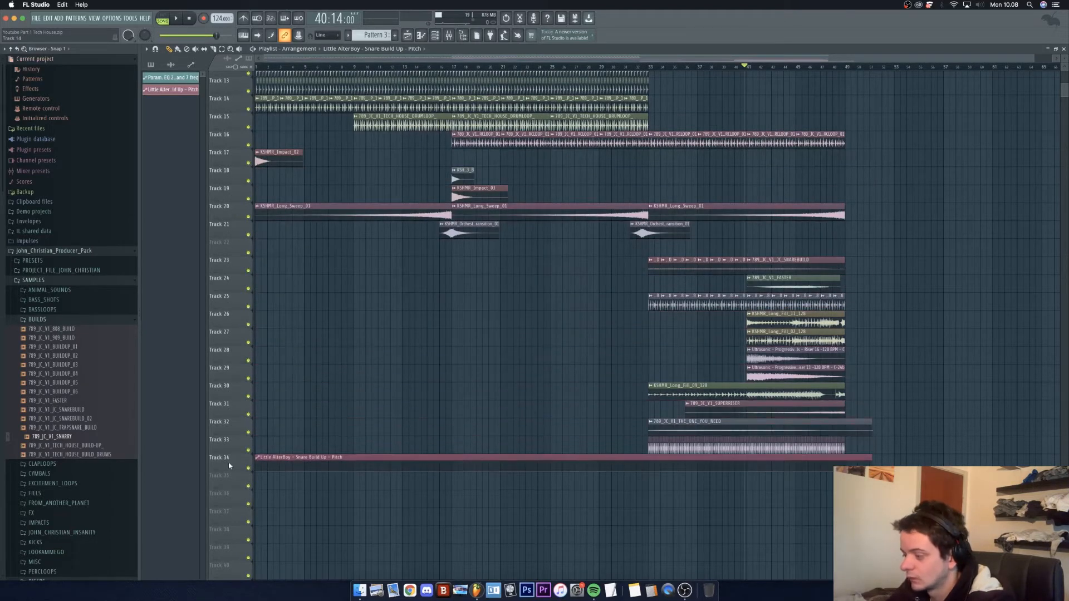
pyautogui.moveTo(293, 455); pyautogui.dragTo(651, 470)
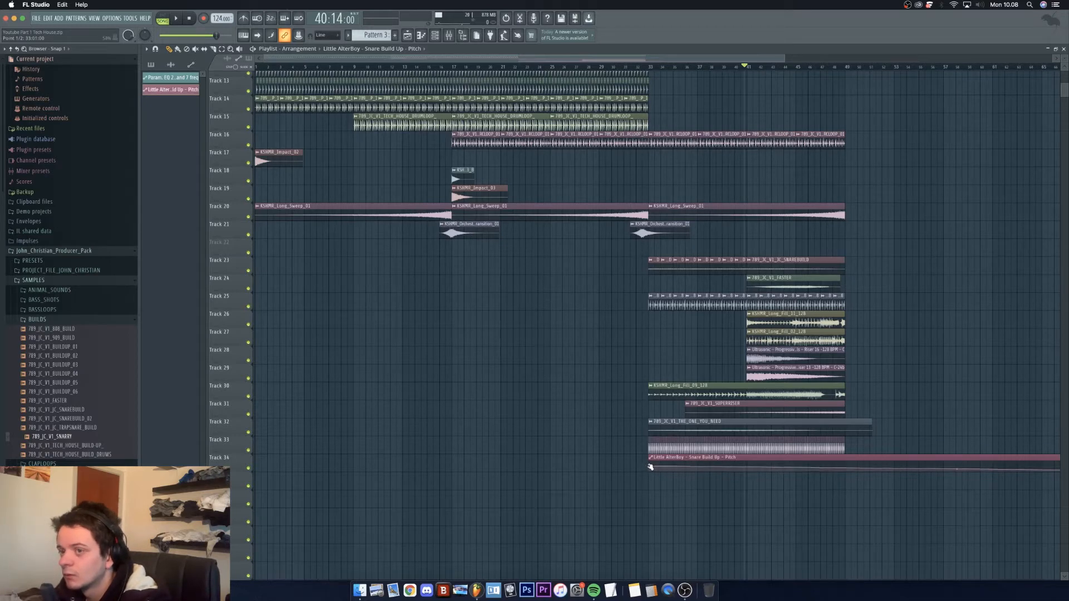
# Step: Shape the pitch automation to rise from bar 33 to a point around bar 48 and drop to the minimum at bar 49
pyautogui.rightClick(845, 470)
pyautogui.moveTo(846, 469); pyautogui.dragTo(848, 461)
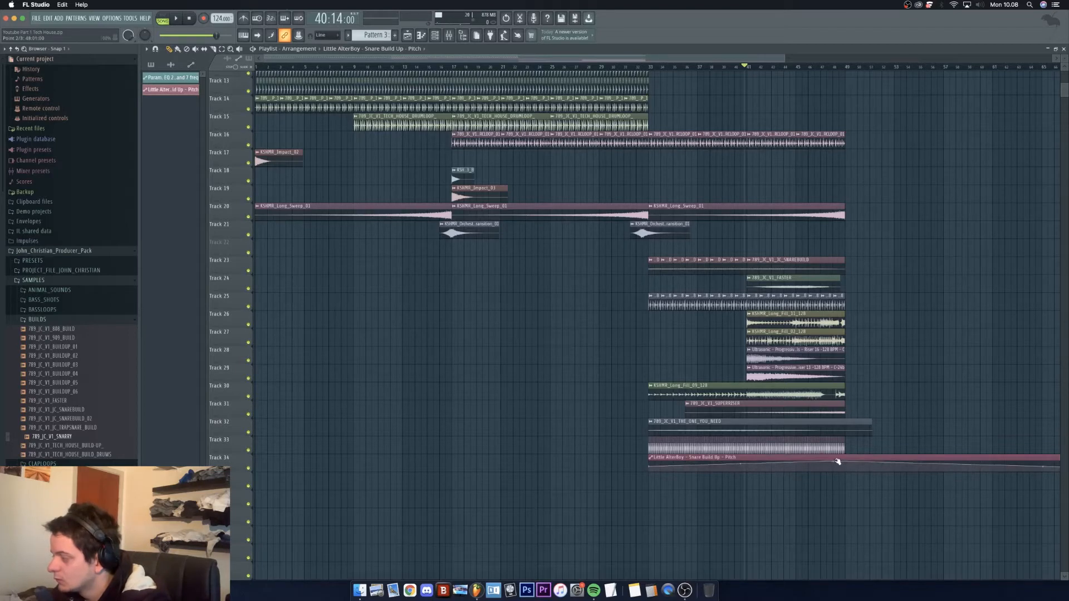
pyautogui.rightClick(846, 464)
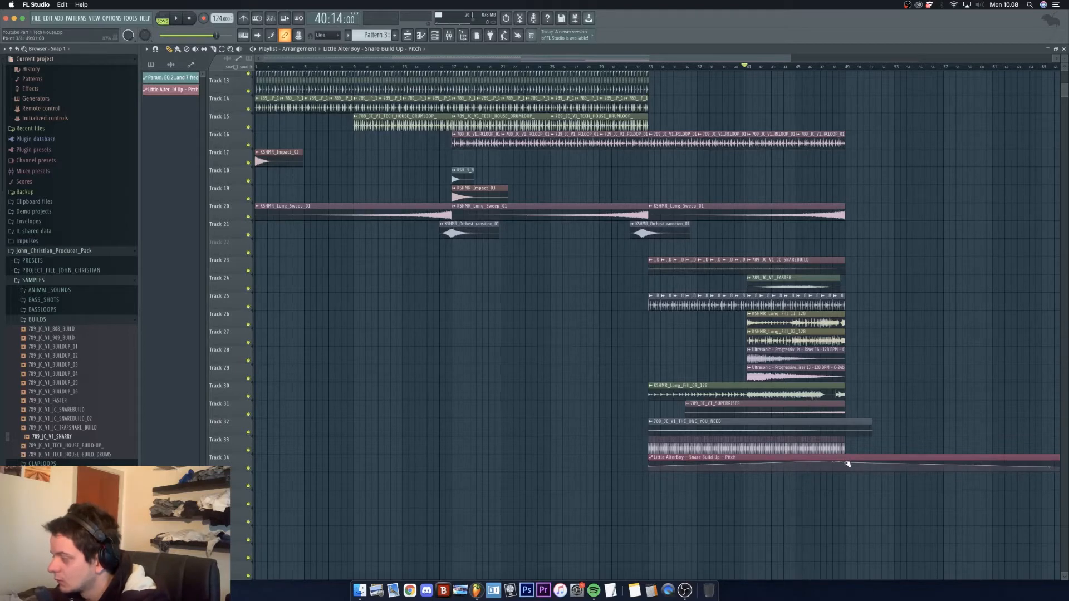
pyautogui.moveTo(846, 464); pyautogui.dragTo(848, 481)
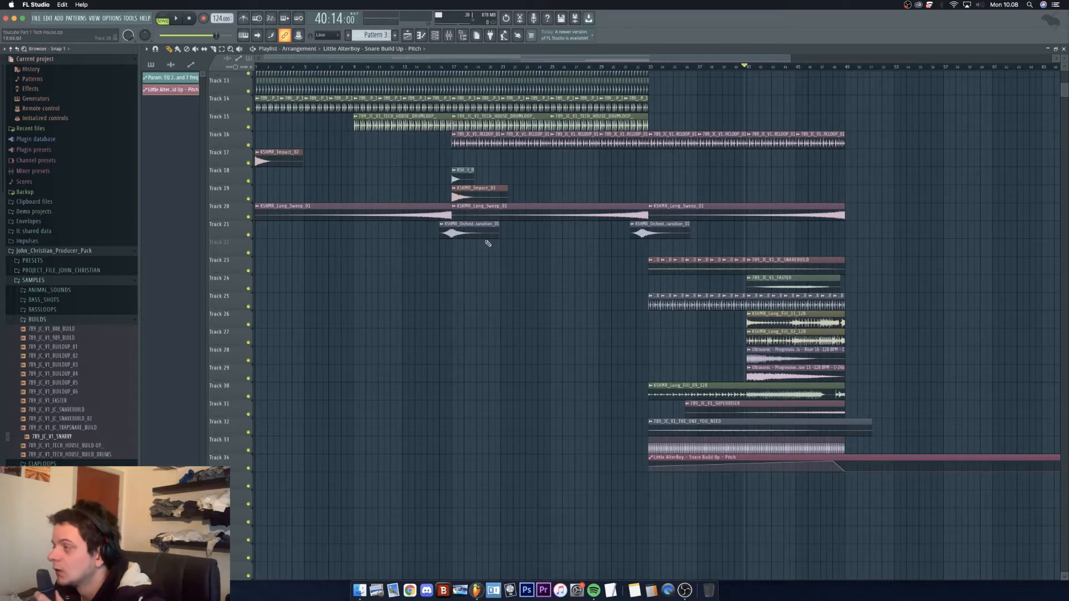
# Step: During playback from just before bar 33, adjust Little AlterBoy's drive and lower the Snare Build Up fader to about -5.3 dB
pyautogui.click(645, 67)
pyautogui.moveTo(658, 59); pyautogui.dragTo(692, 51)
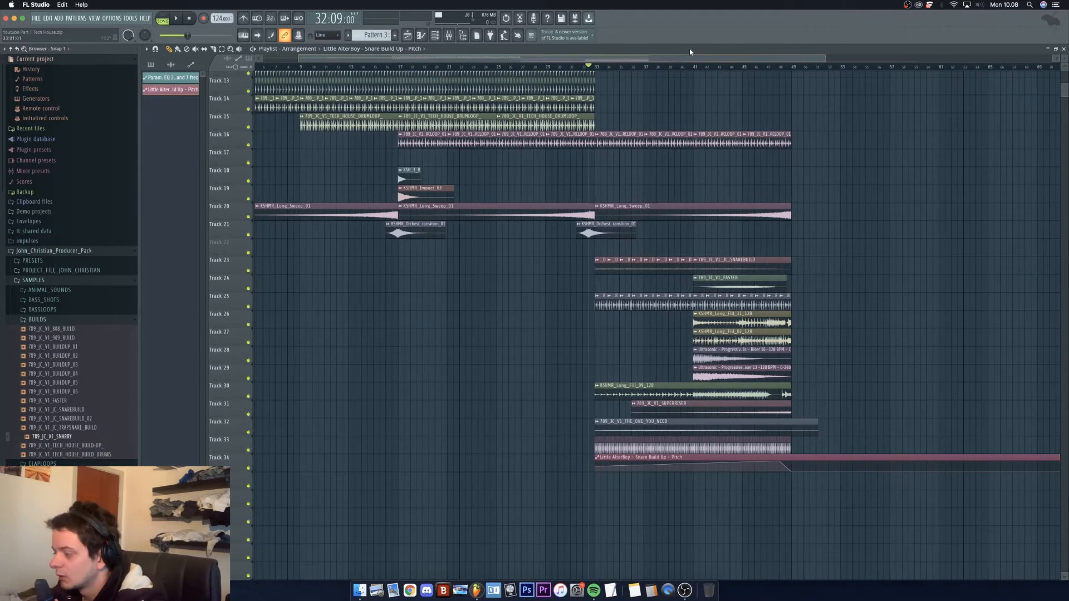
pyautogui.press('space')
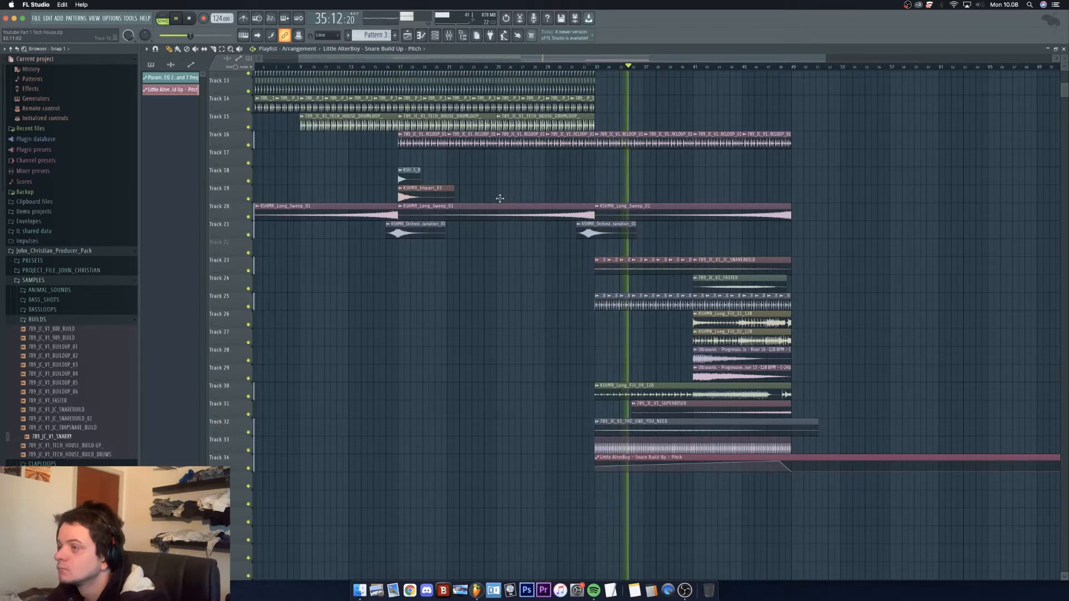
pyautogui.press('F9')
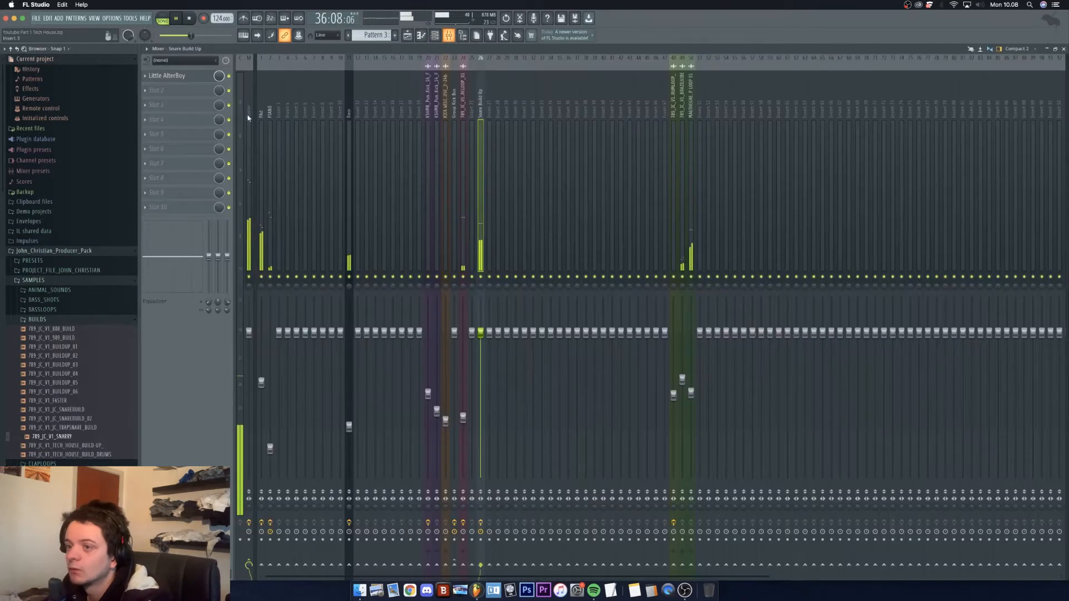
pyautogui.click(189, 76)
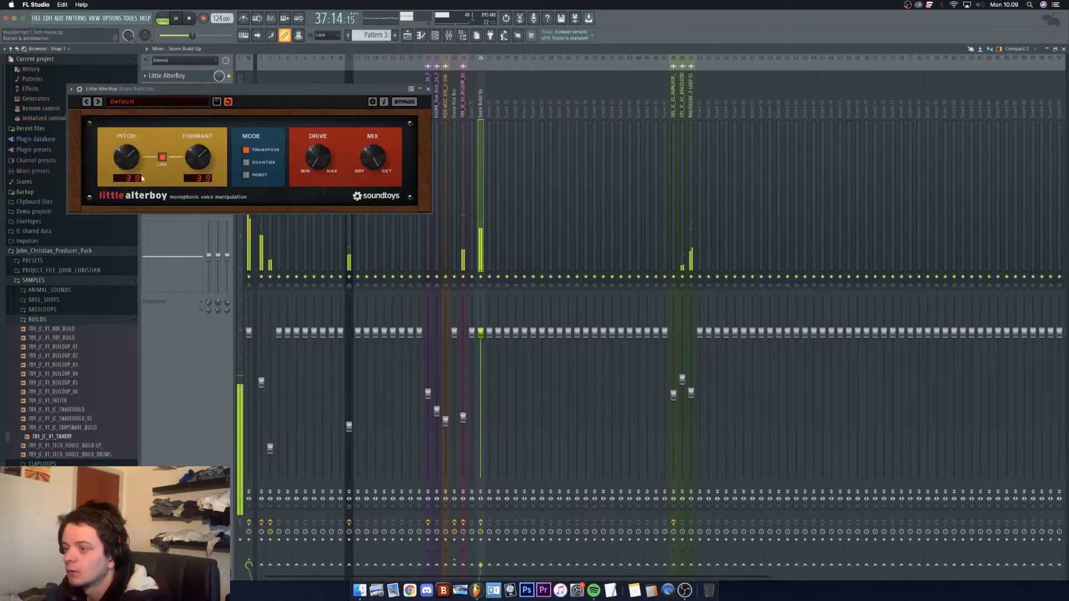
pyautogui.moveTo(328, 173); pyautogui.dragTo(320, 138)
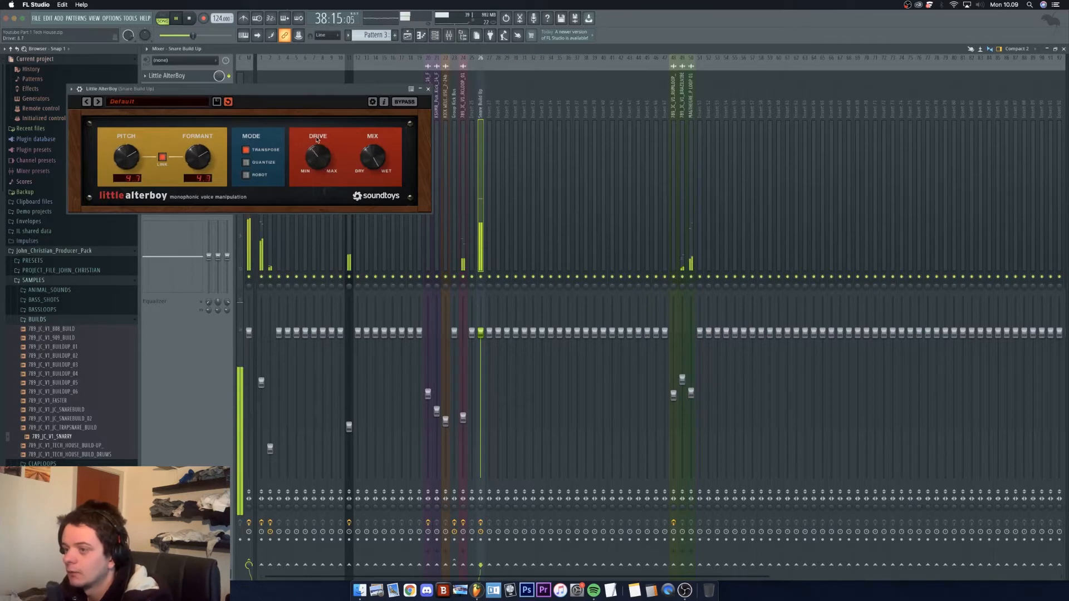
pyautogui.moveTo(480, 332); pyautogui.dragTo(482, 367)
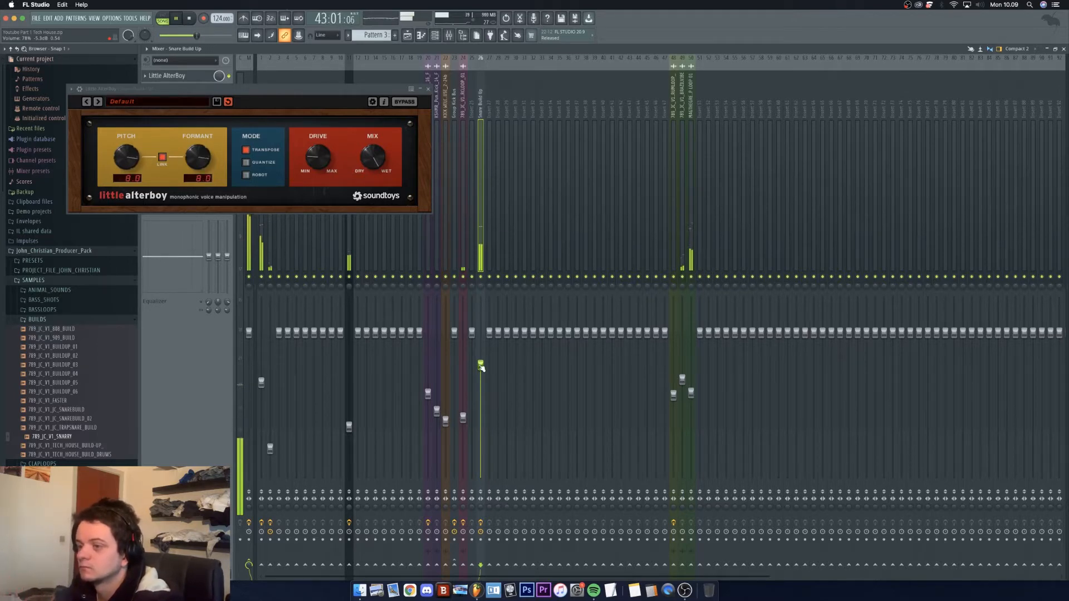
pyautogui.click(435, 92)
# Step: Solo the snare roll on Track 33 with its pitch automation on Track 34 and play back the last bars before 49
pyautogui.press('F5')
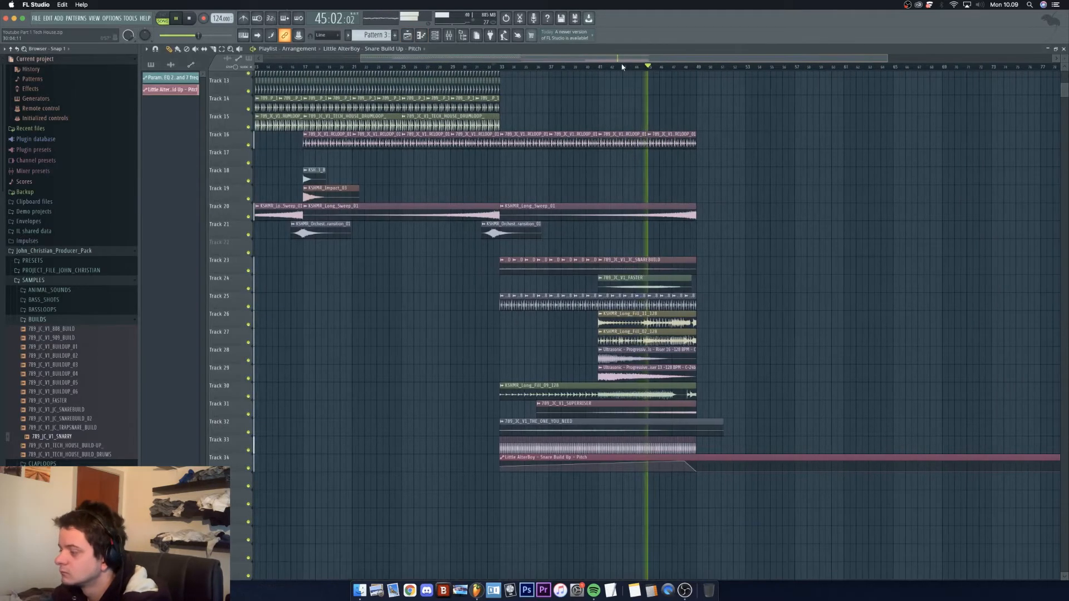
pyautogui.hscroll(1, 625, 66)
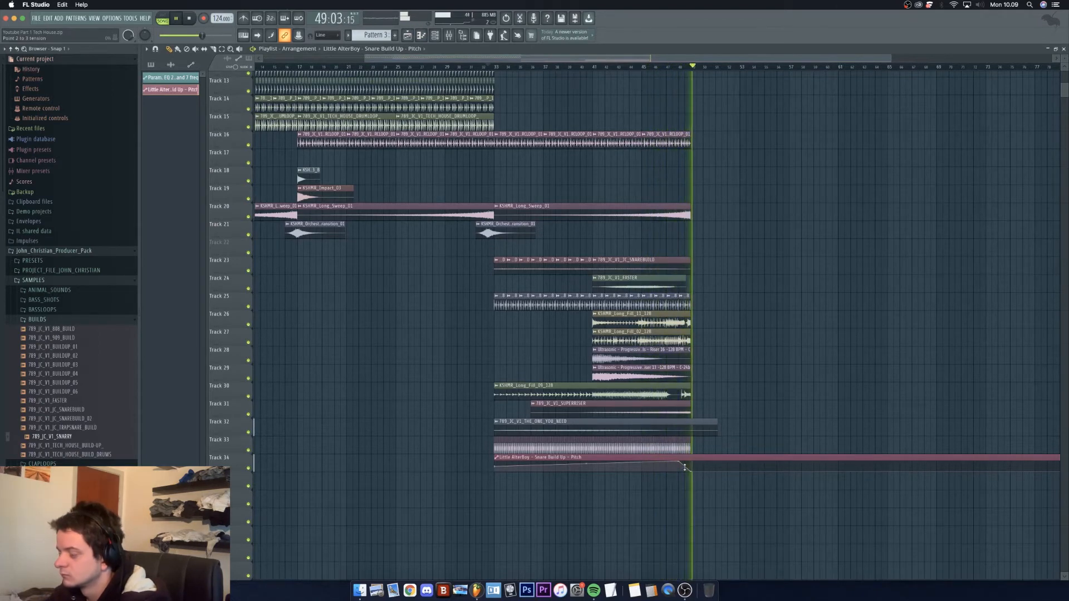
pyautogui.press('space')
pyautogui.keyDown('ctrl'); pyautogui.click(248, 450); pyautogui.keyUp('ctrl')
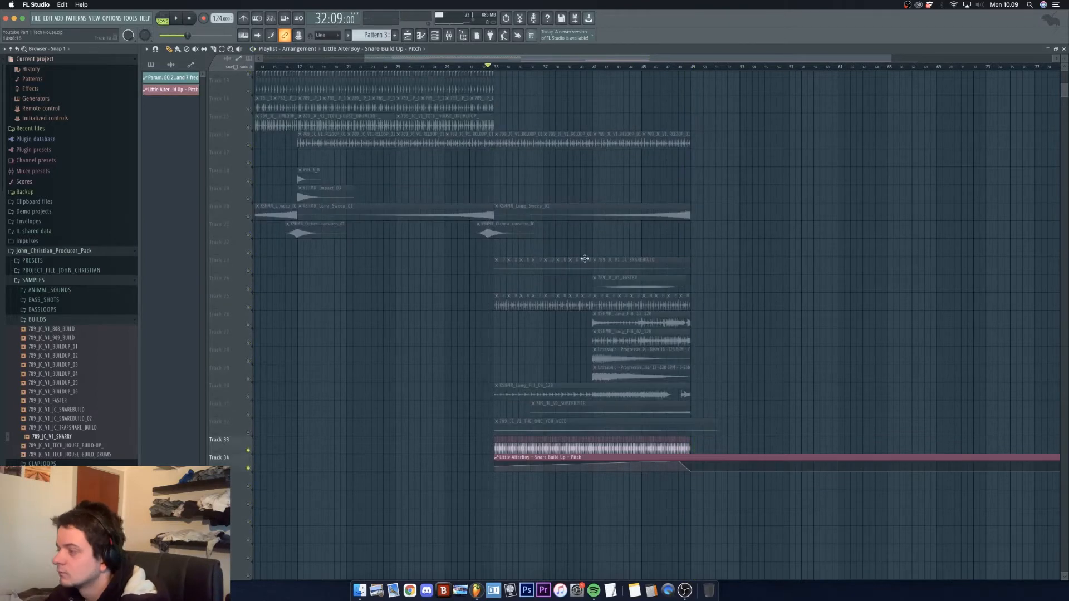
pyautogui.click(663, 66)
pyautogui.press('space')
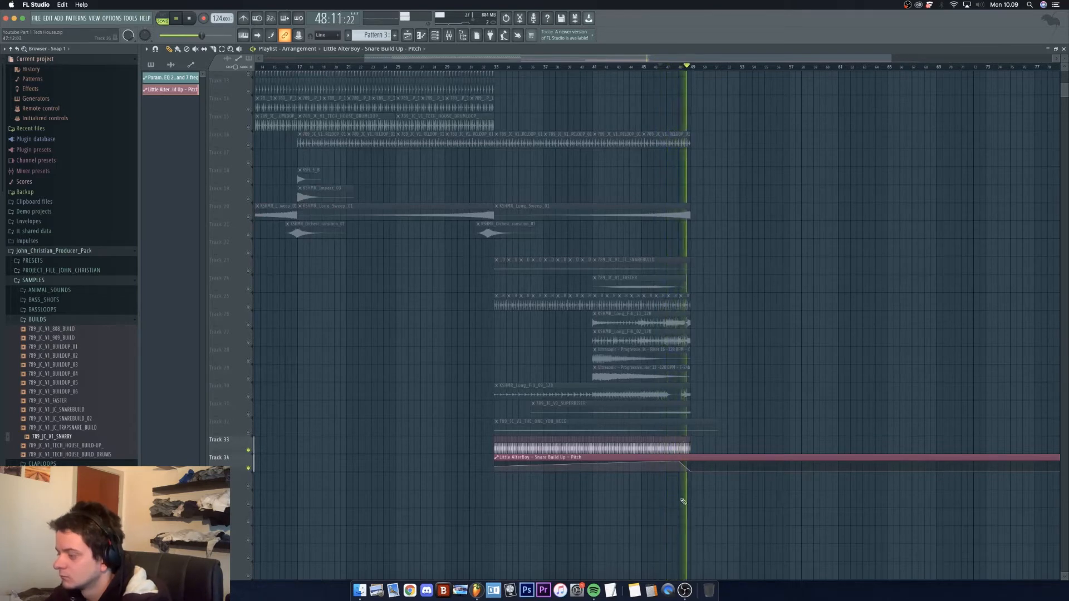
pyautogui.press('space')
# Step: Add Fruity Parametric EQ 2 to the Snare Build Up track's second slot and sweep band 7 as a low pass down into the bass
pyautogui.press('F9')
pyautogui.click(172, 89)
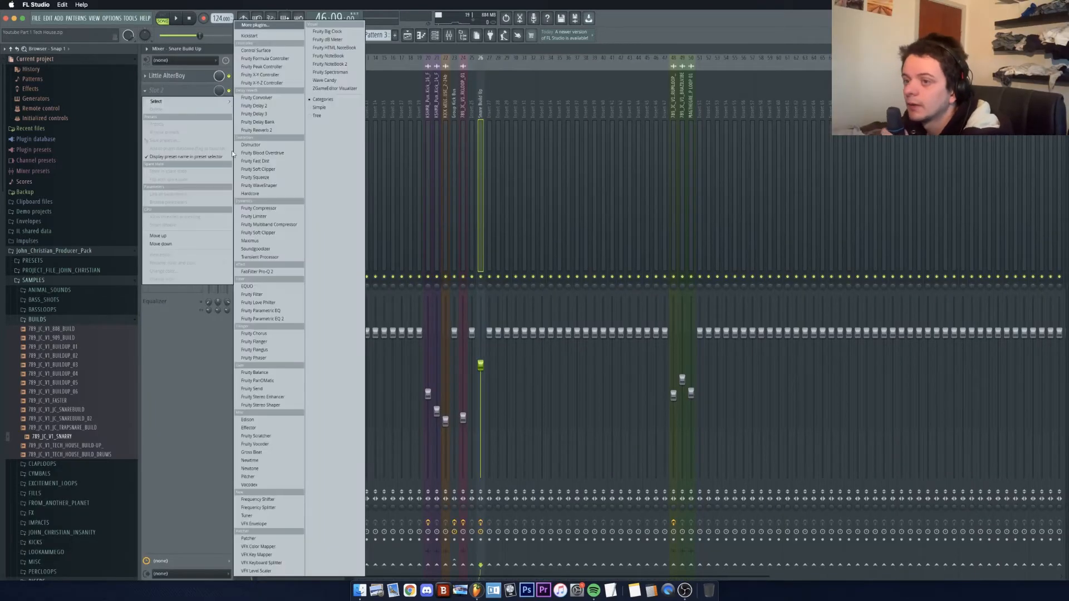
pyautogui.click(269, 321)
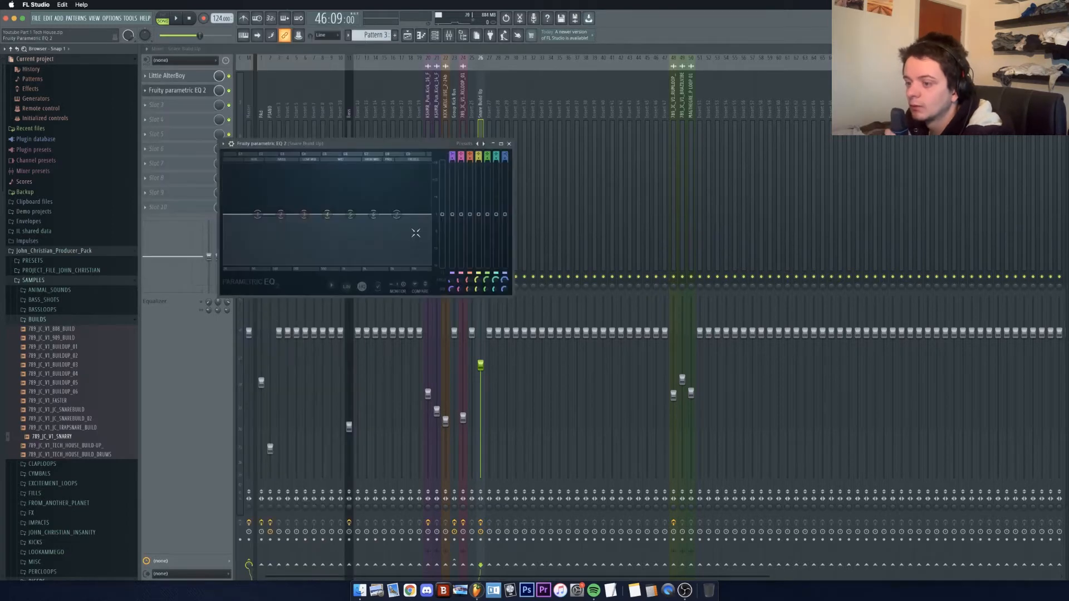
pyautogui.rightClick(398, 219)
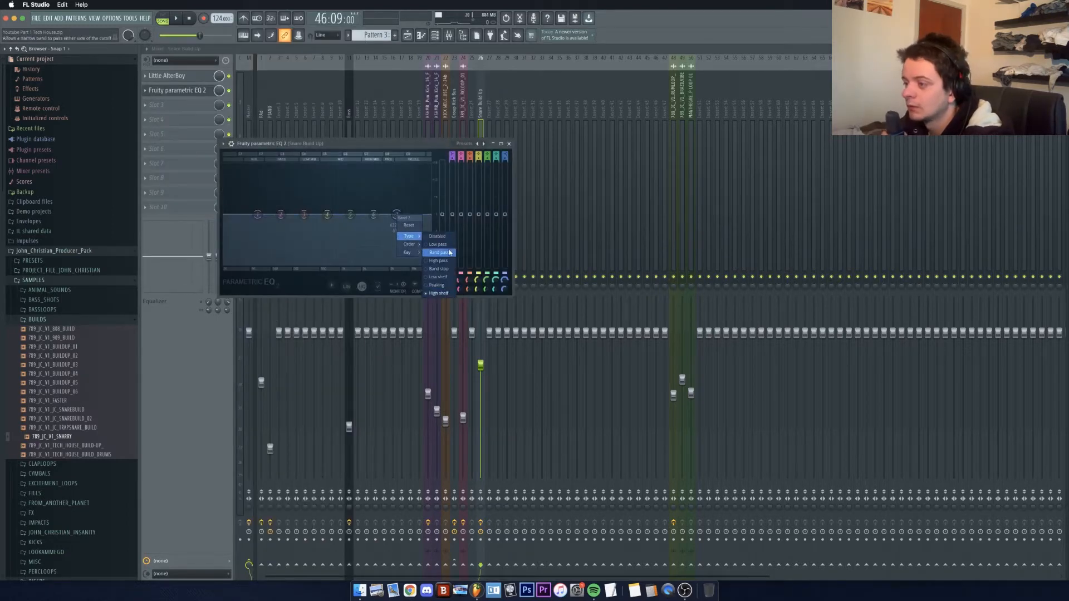
pyautogui.click(439, 245)
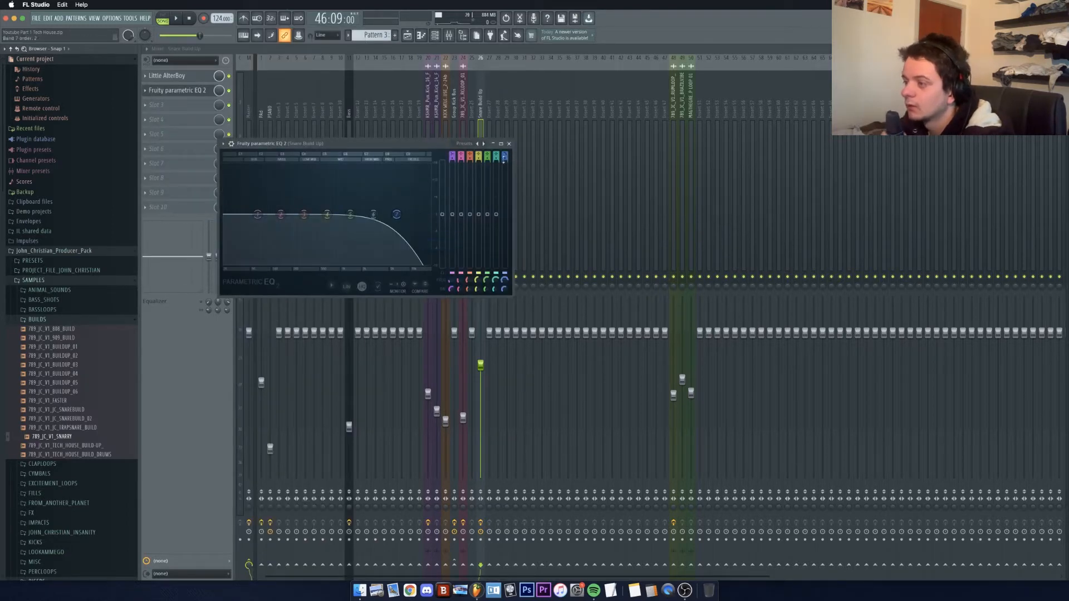
pyautogui.moveTo(398, 215); pyautogui.dragTo(289, 214)
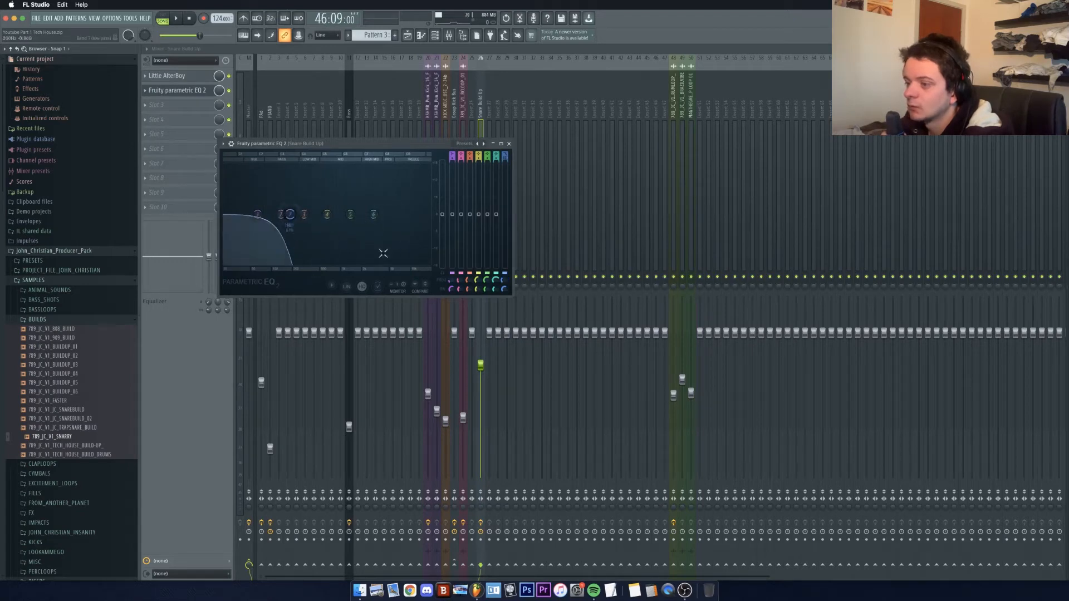
# Step: Create an automation clip for the Snare Build Up EQ's band 7 frequency and move its playlist track down to Track 34
pyautogui.rightClick(504, 281)
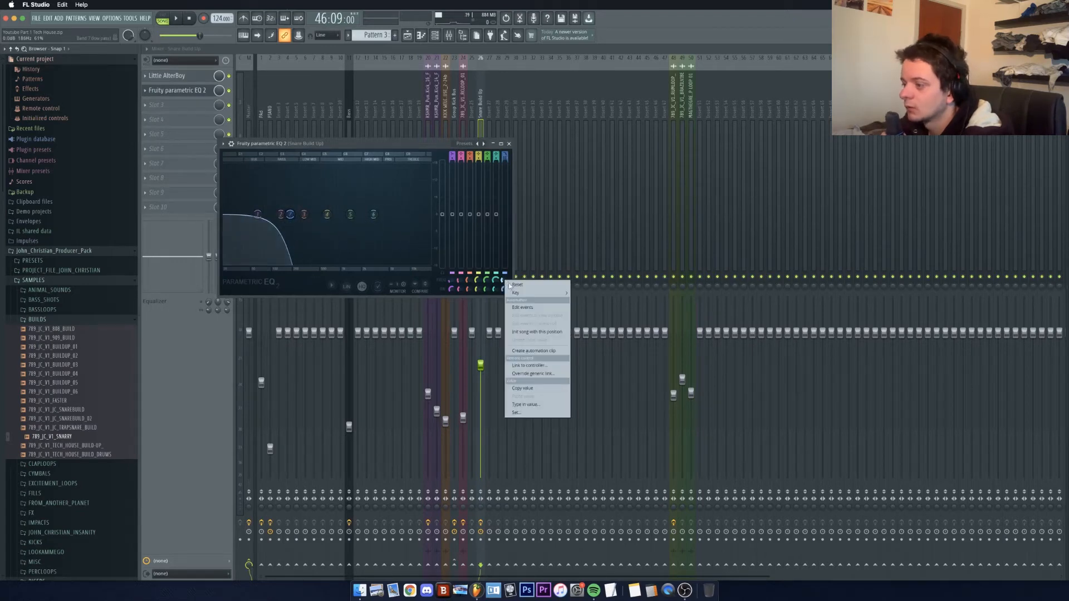
pyautogui.click(547, 352)
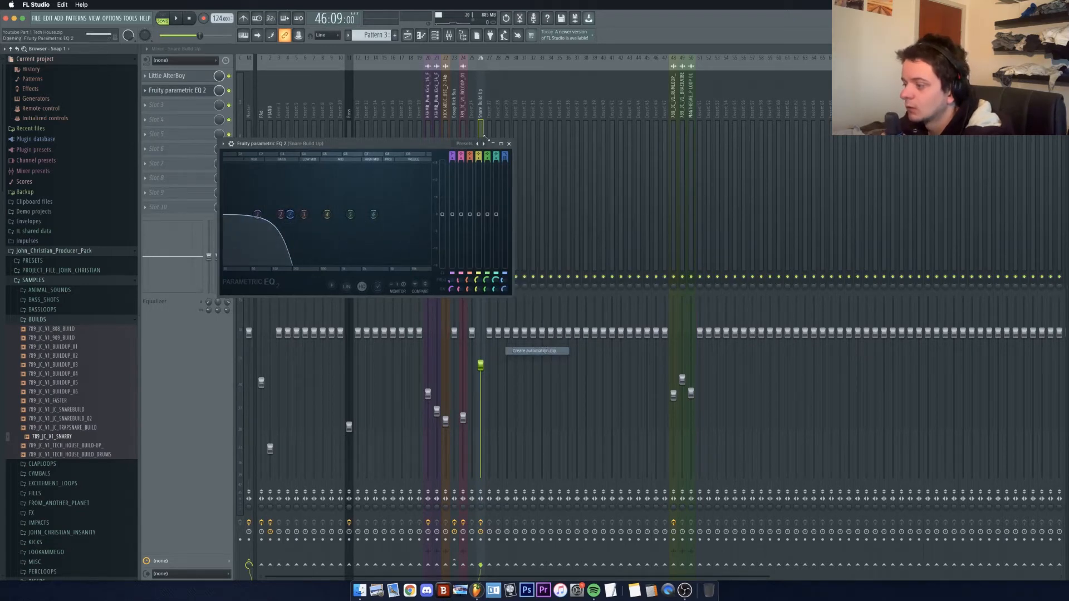
pyautogui.rightClick(505, 281)
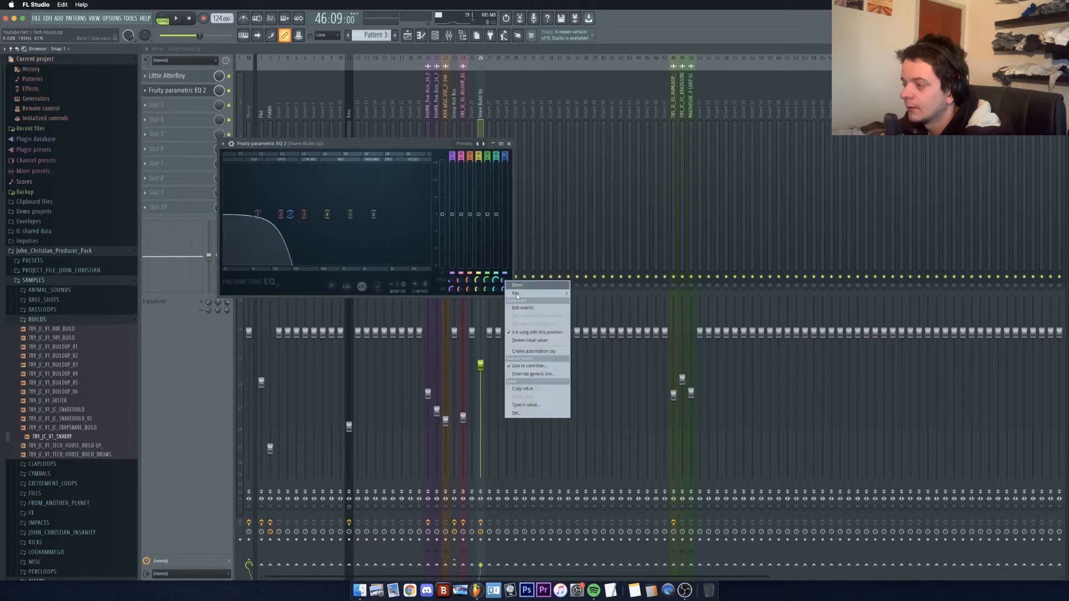
pyautogui.click(507, 145)
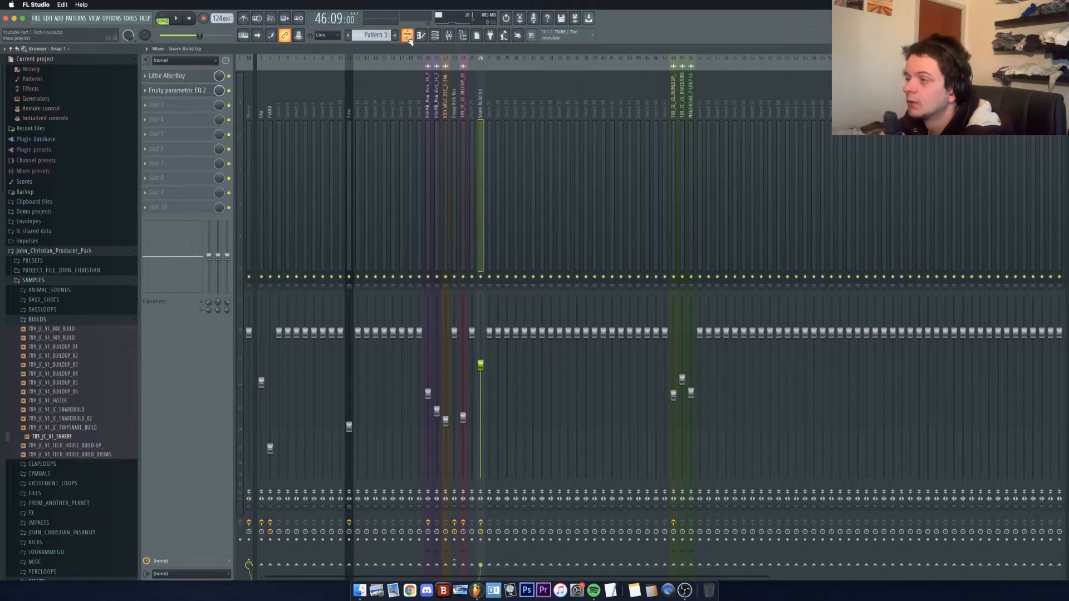
pyautogui.press('F5')
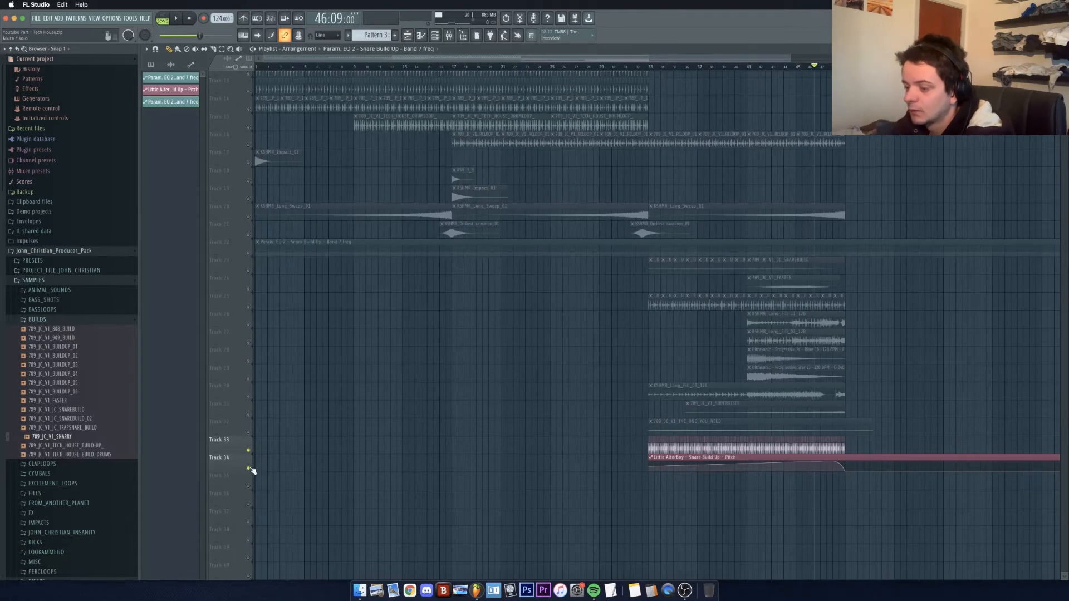
pyautogui.moveTo(227, 254); pyautogui.dragTo(227, 466)
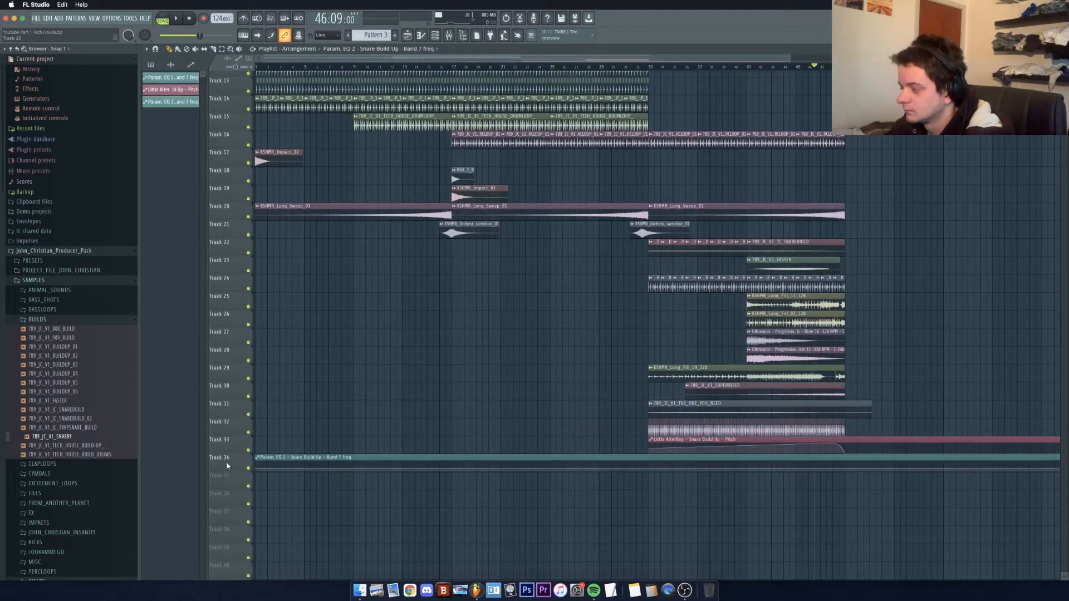
# Step: Rename the snare EQ automation clip to "EQ Snare bp" and move it to start at bar 33
pyautogui.click(259, 458)
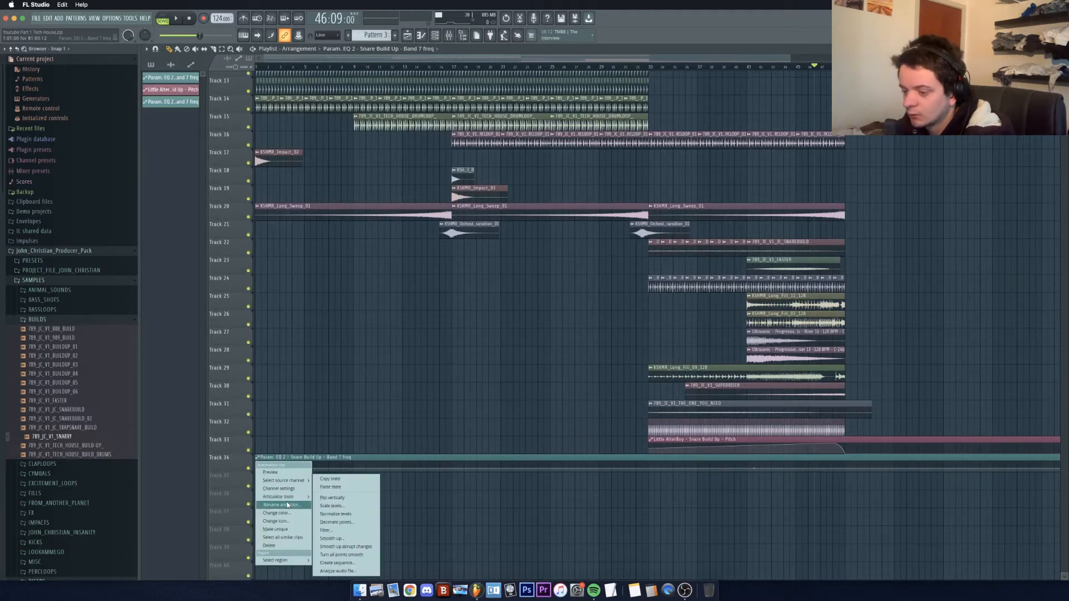
pyautogui.click(278, 504)
pyautogui.write('Snare bp')
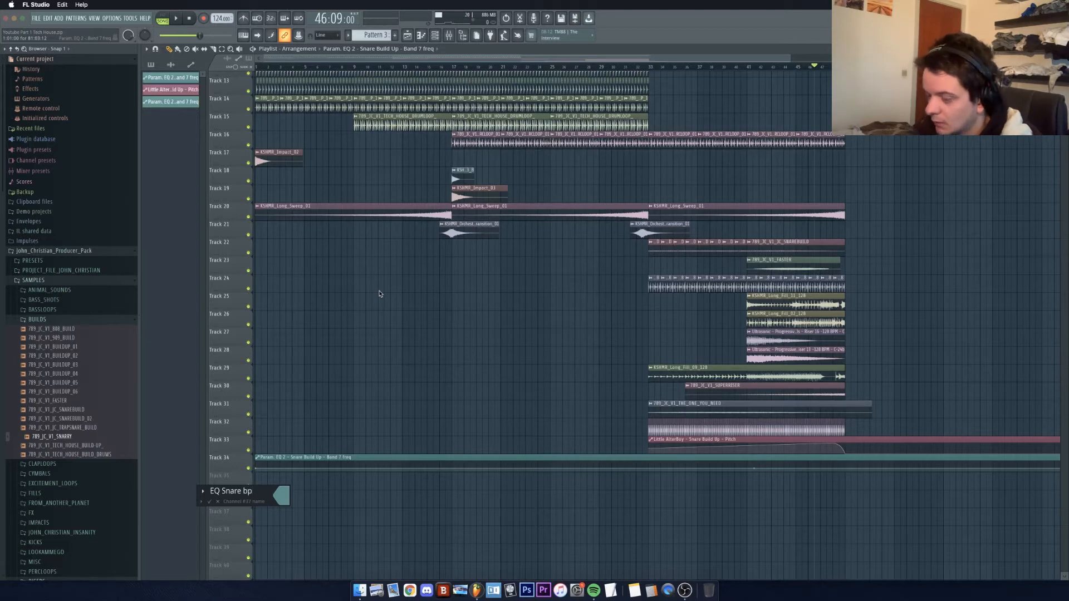
pyautogui.press('Return')
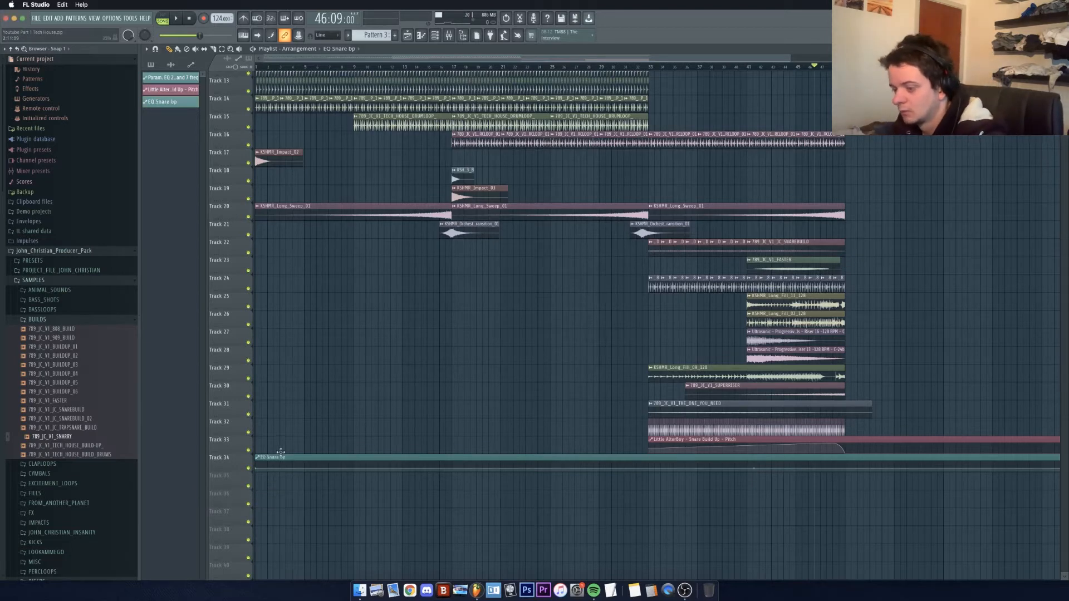
pyautogui.moveTo(291, 457); pyautogui.dragTo(653, 436)
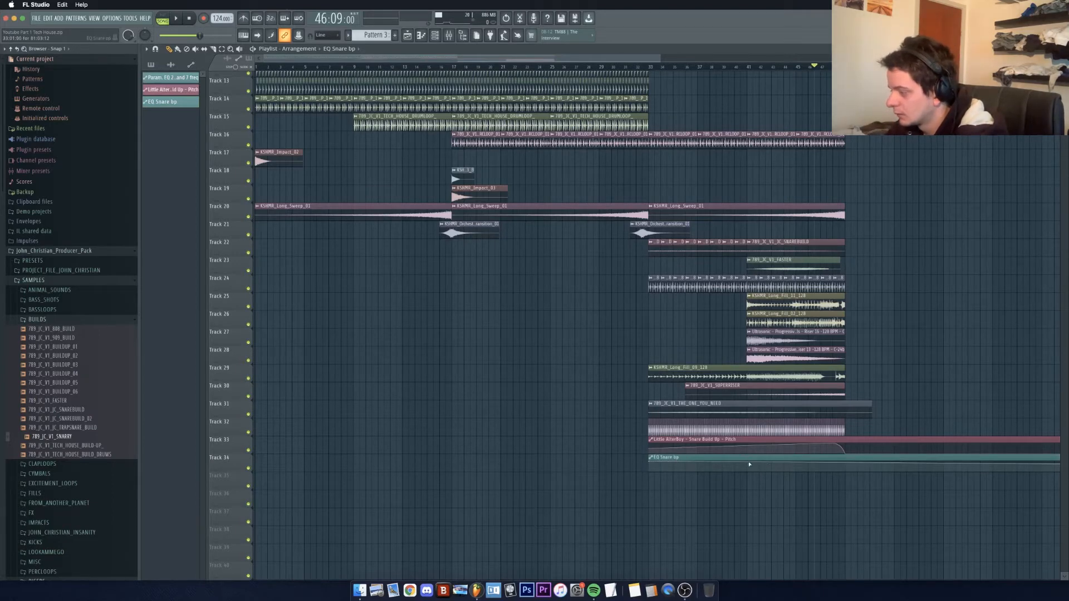
# Step: Shape the EQ Snare bp automation to rise from bar 33 to 41 and fall at bar 49, and play back the ending
pyautogui.moveTo(653, 464); pyautogui.dragTo(700, 452)
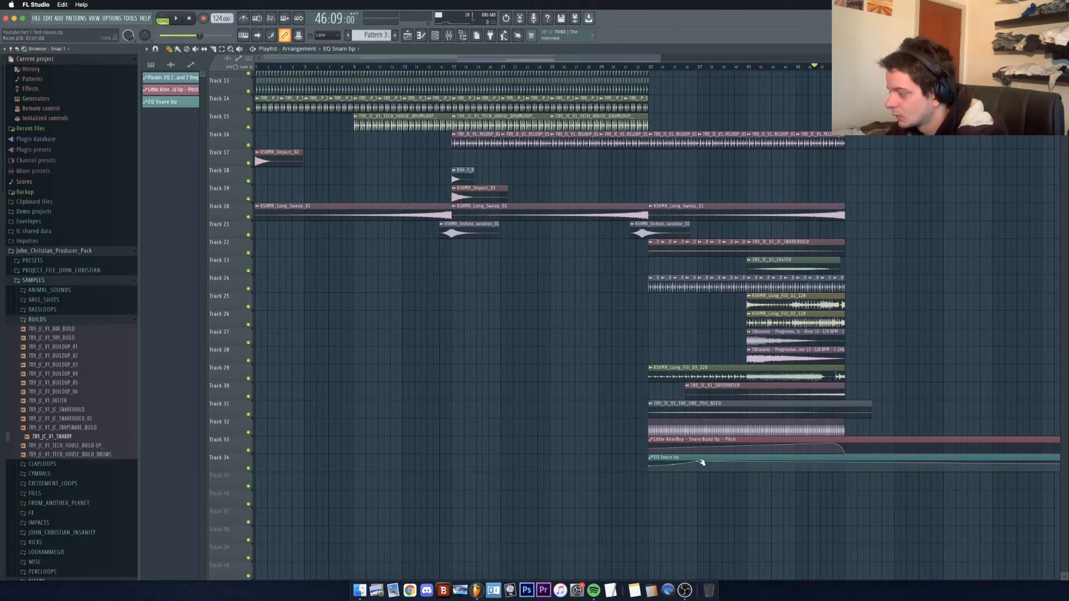
pyautogui.moveTo(701, 461); pyautogui.dragTo(749, 456)
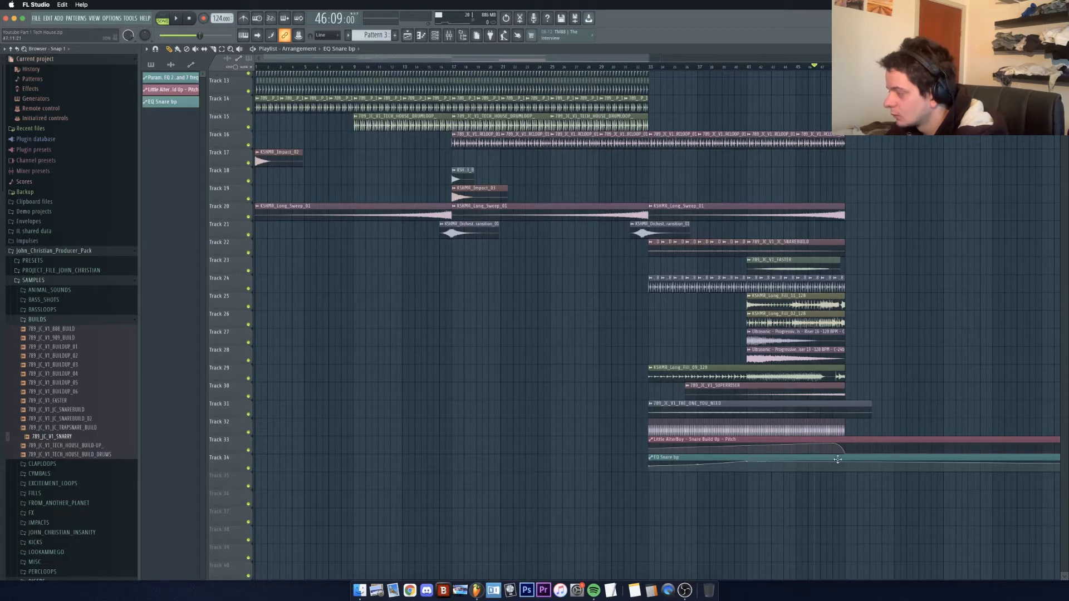
pyautogui.moveTo(825, 466); pyautogui.dragTo(849, 466)
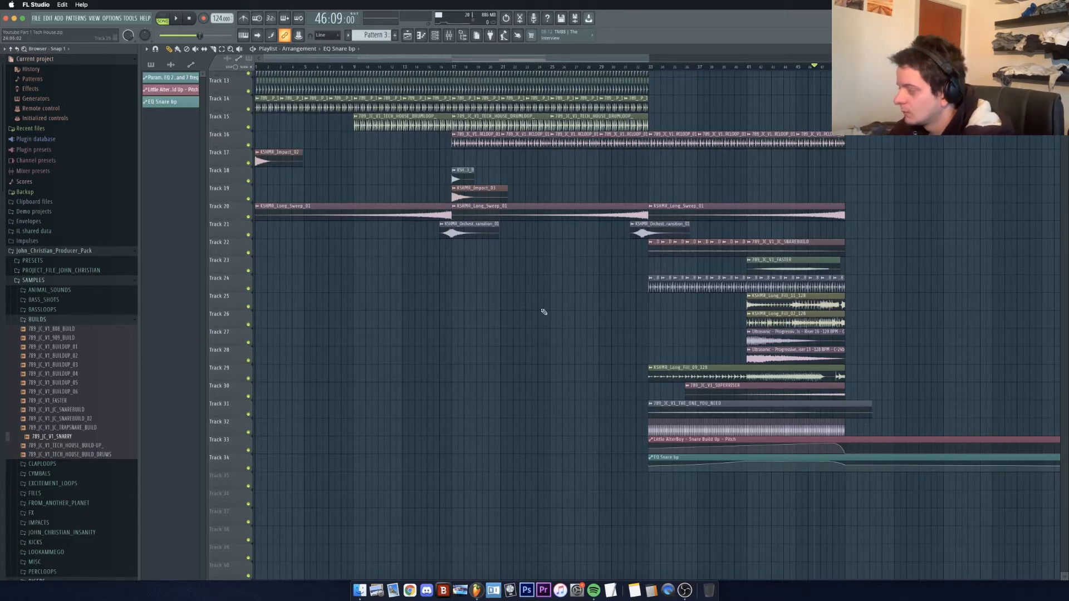
pyautogui.press('space')
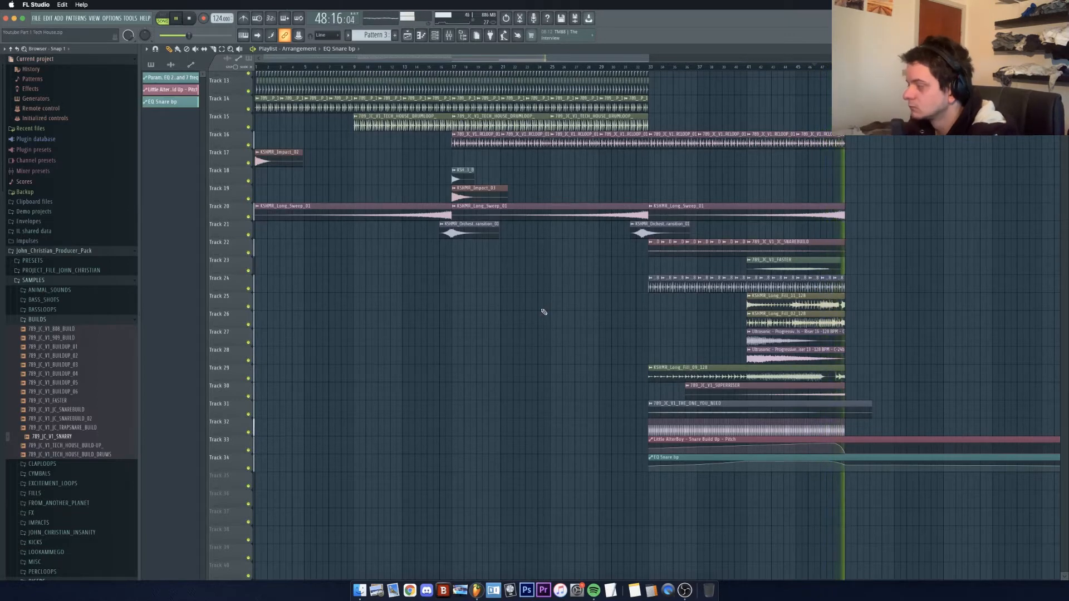
pyautogui.press('space')
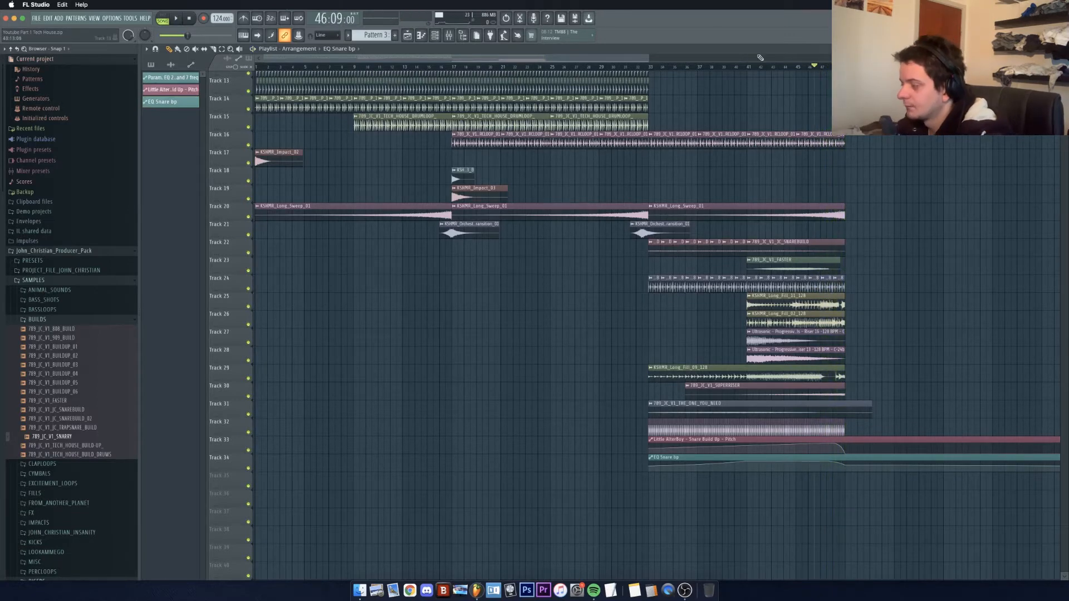
# Step: Place copies of the KSHMR_Impact_03 and KSHMR_Sub_Drop_03_B clips at bar 33 on Tracks 19 and 18
pyautogui.moveTo(614, 58); pyautogui.dragTo(568, 72)
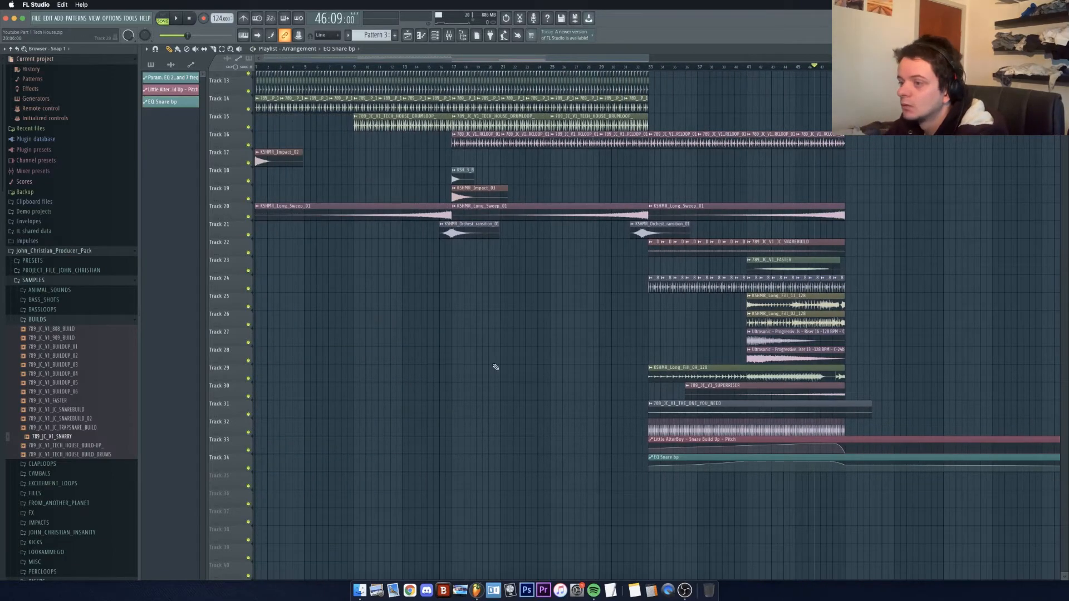
pyautogui.scroll(5, 495, 367)
pyautogui.click(479, 328)
pyautogui.click(651, 329)
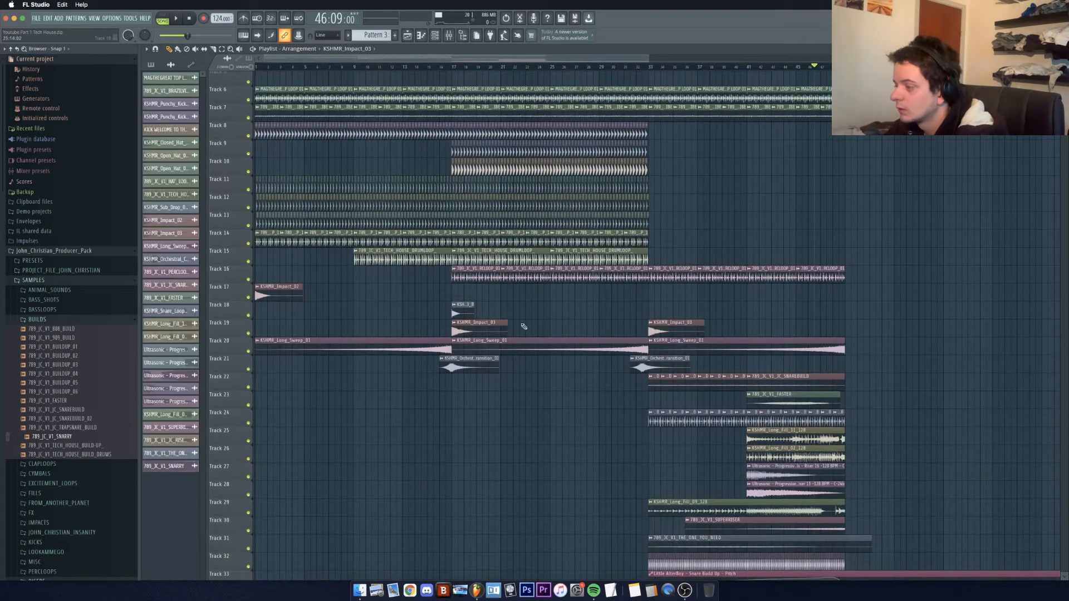
pyautogui.click(653, 314)
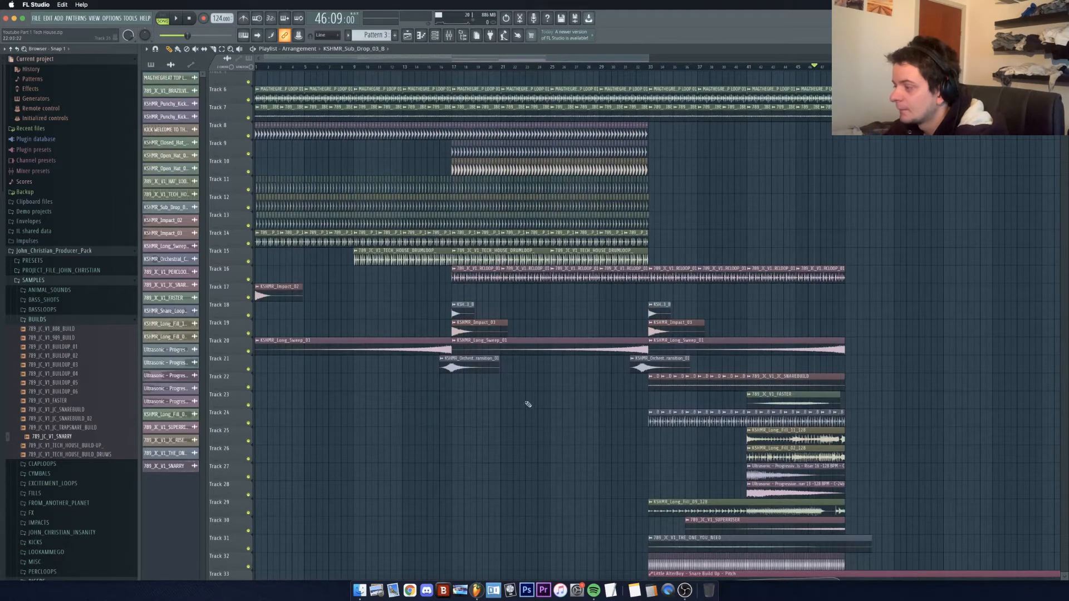
# Step: Extend the PAD band 7 frequency automation on Track 1 to bar 49 and curve it down toward the end
pyautogui.scroll(-3, 545, 448)
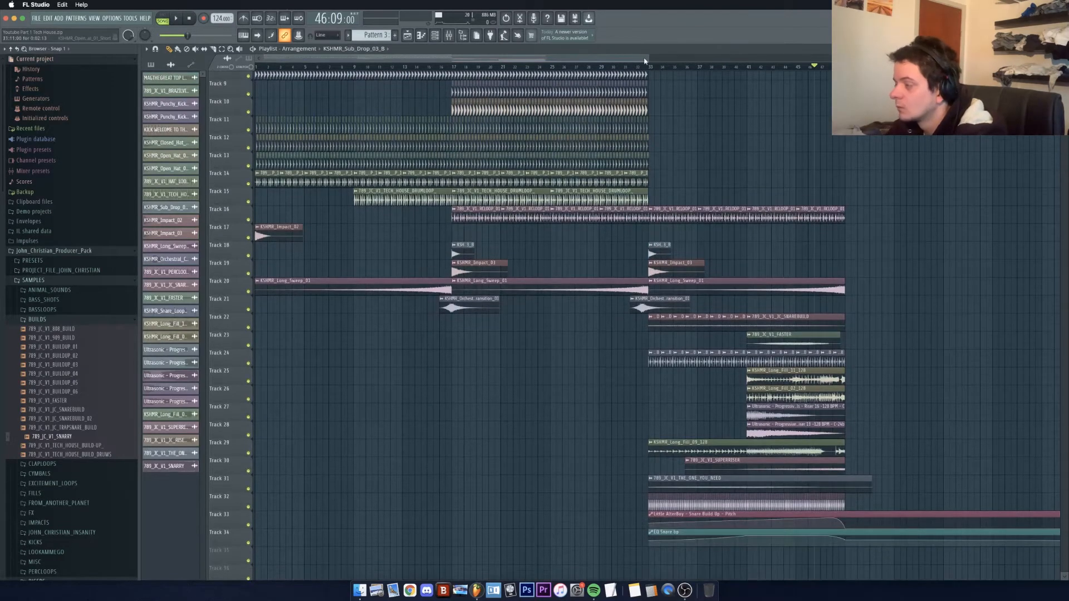
pyautogui.moveTo(645, 60); pyautogui.dragTo(671, 76)
pyautogui.scroll(7, 578, 411)
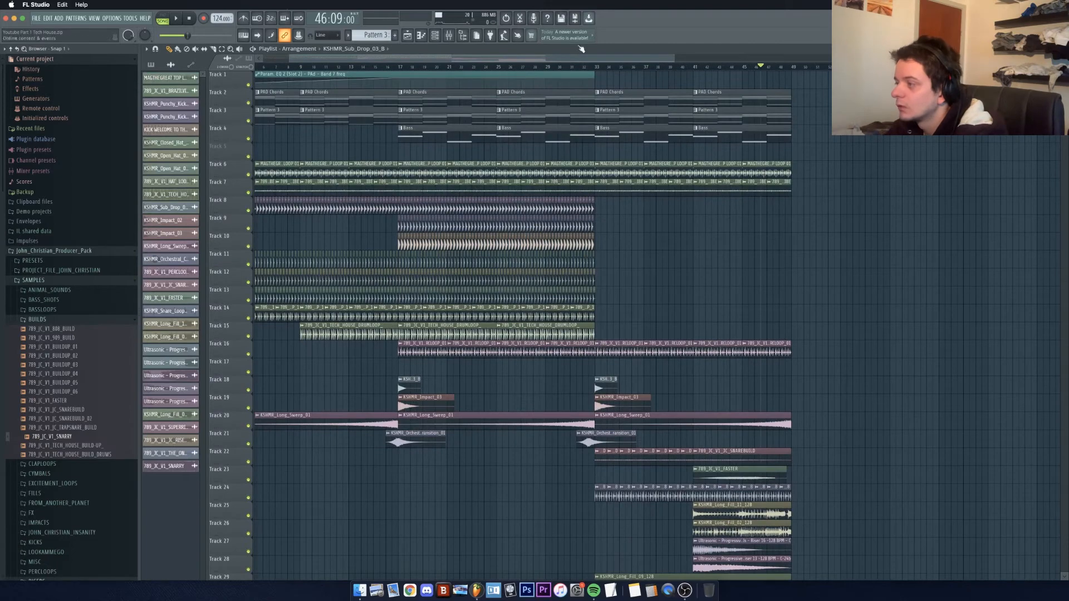
pyautogui.moveTo(589, 61); pyautogui.dragTo(549, 60)
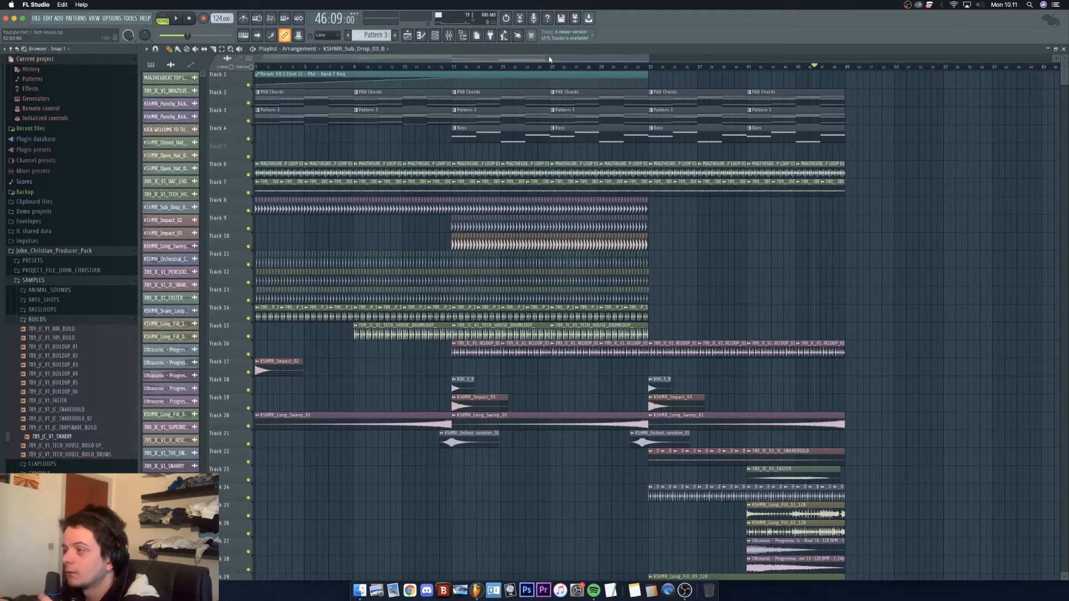
pyautogui.moveTo(648, 78); pyautogui.dragTo(848, 83)
pyautogui.moveTo(648, 78); pyautogui.dragTo(827, 82)
pyautogui.moveTo(852, 87); pyautogui.dragTo(848, 114)
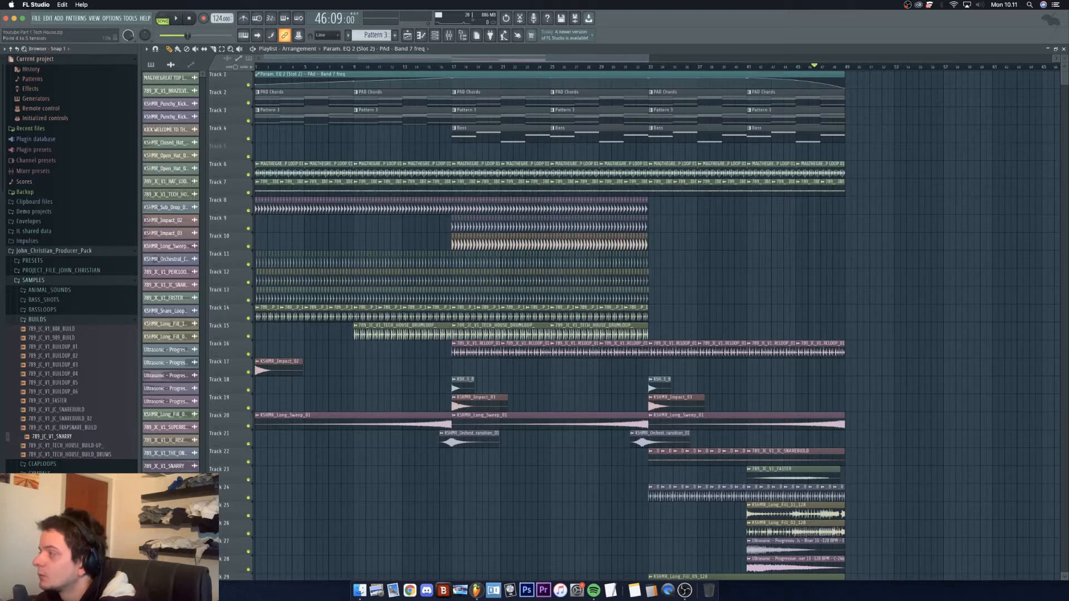
# Step: Set the playback position to bar 41 and add a Fruity Parametric EQ 2 to the Bass mixer track's second slot
pyautogui.click(750, 68)
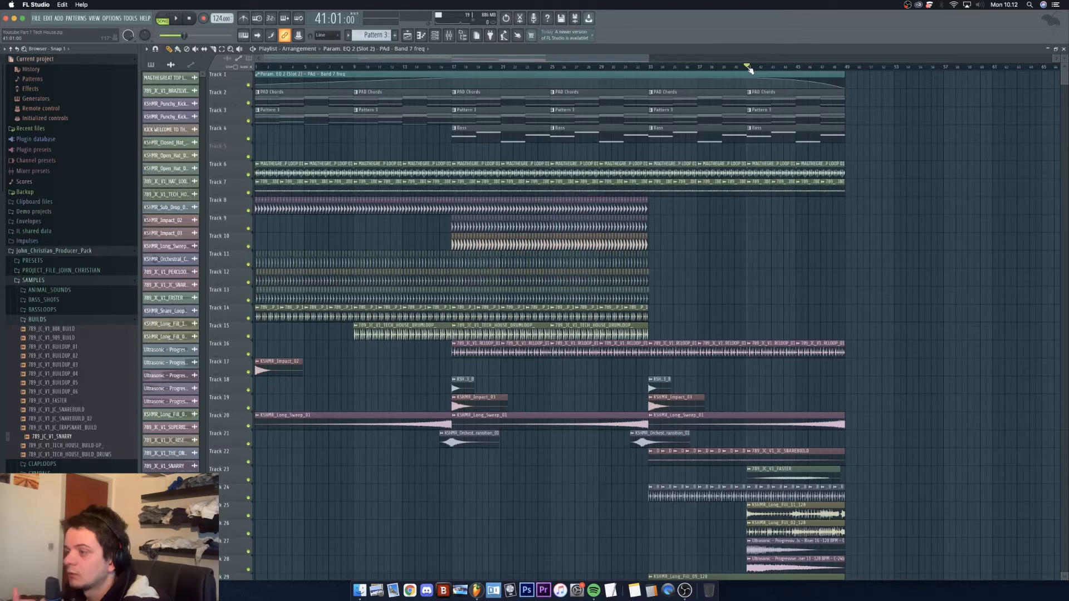
pyautogui.click(449, 35)
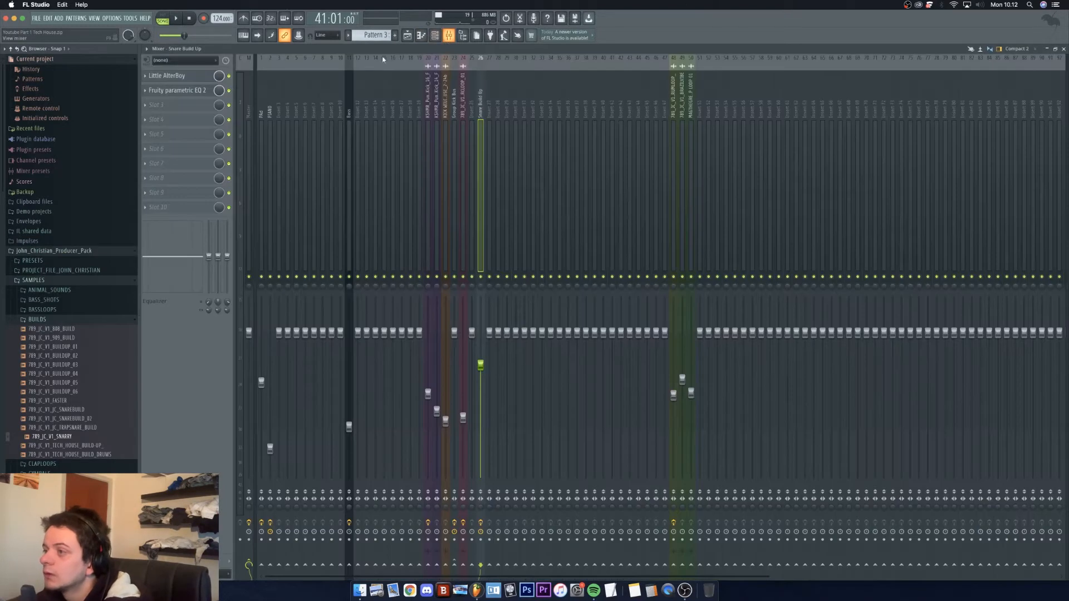
pyautogui.click(270, 171)
pyautogui.click(347, 179)
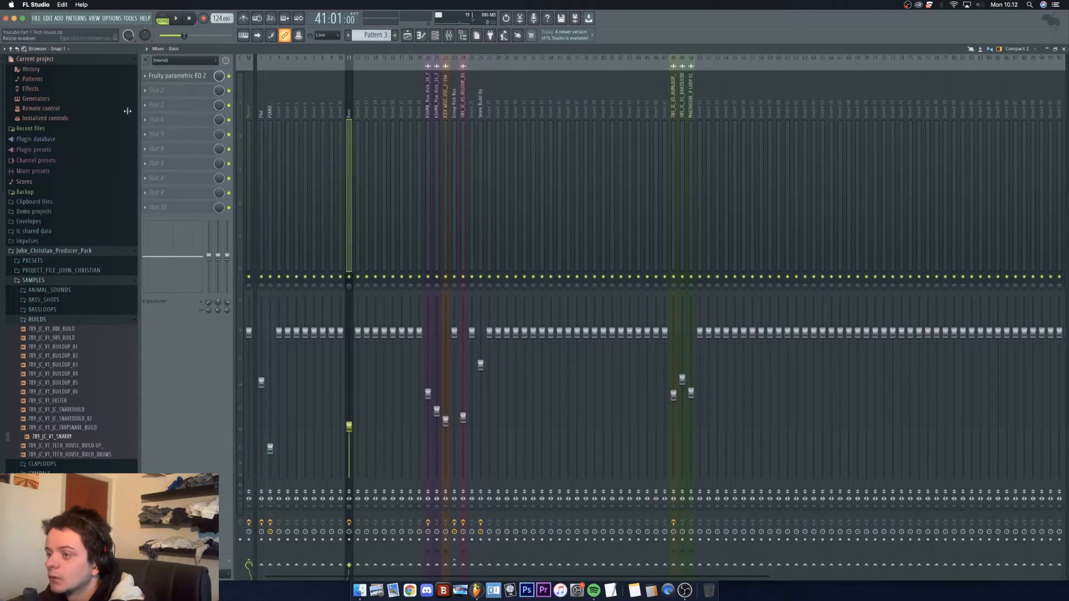
pyautogui.click(179, 76)
pyautogui.click(476, 111)
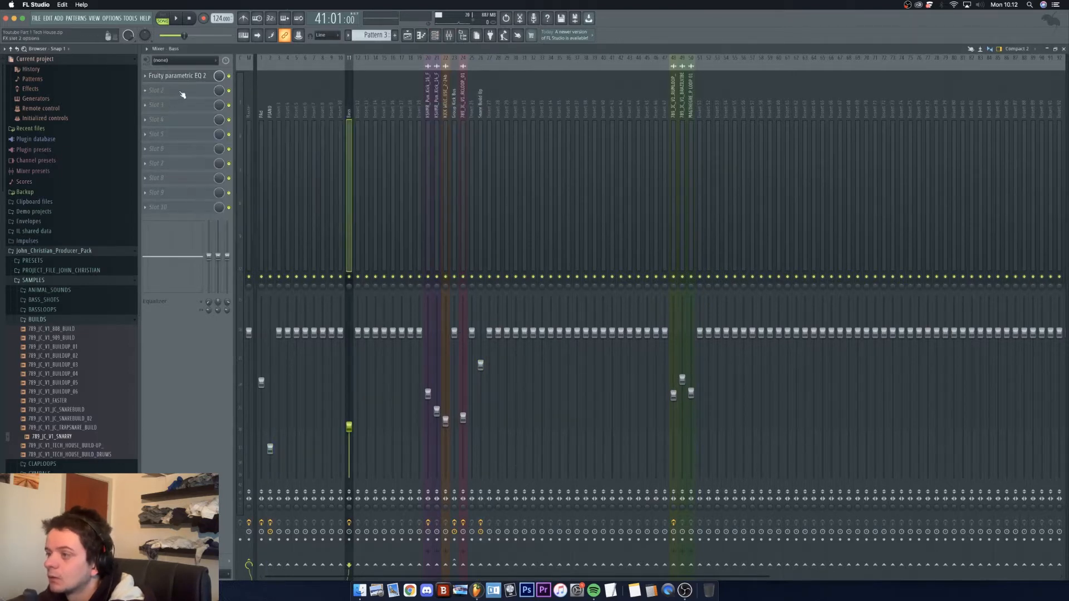
pyautogui.click(182, 91)
pyautogui.click(289, 320)
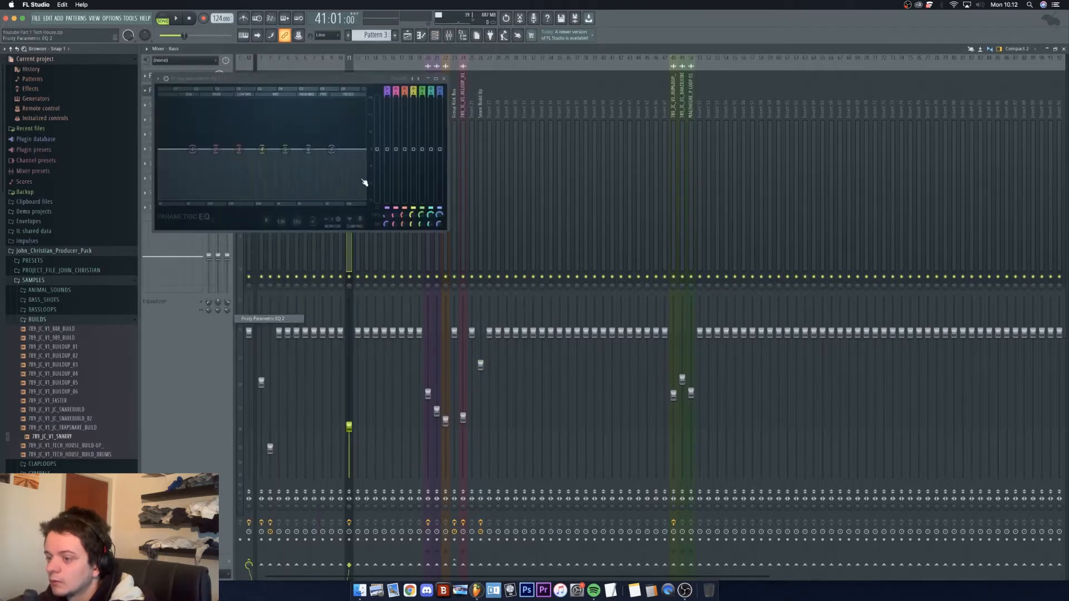
# Step: Set band 1 of the new Bass EQ to high pass and move it down to the lowest frequency
pyautogui.rightClick(193, 150)
pyautogui.moveTo(209, 176)
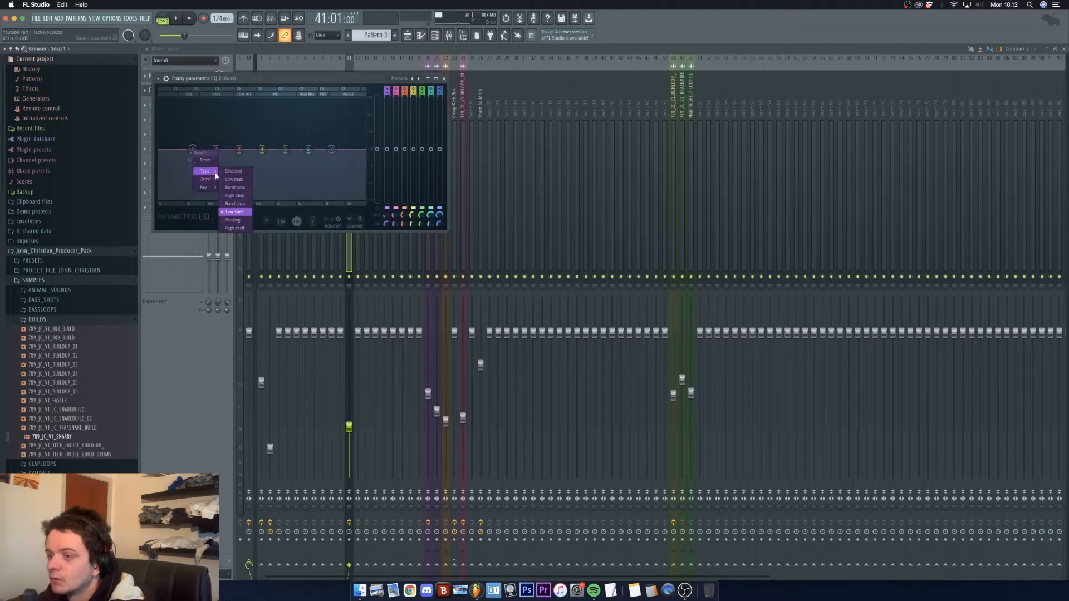
pyautogui.click(236, 196)
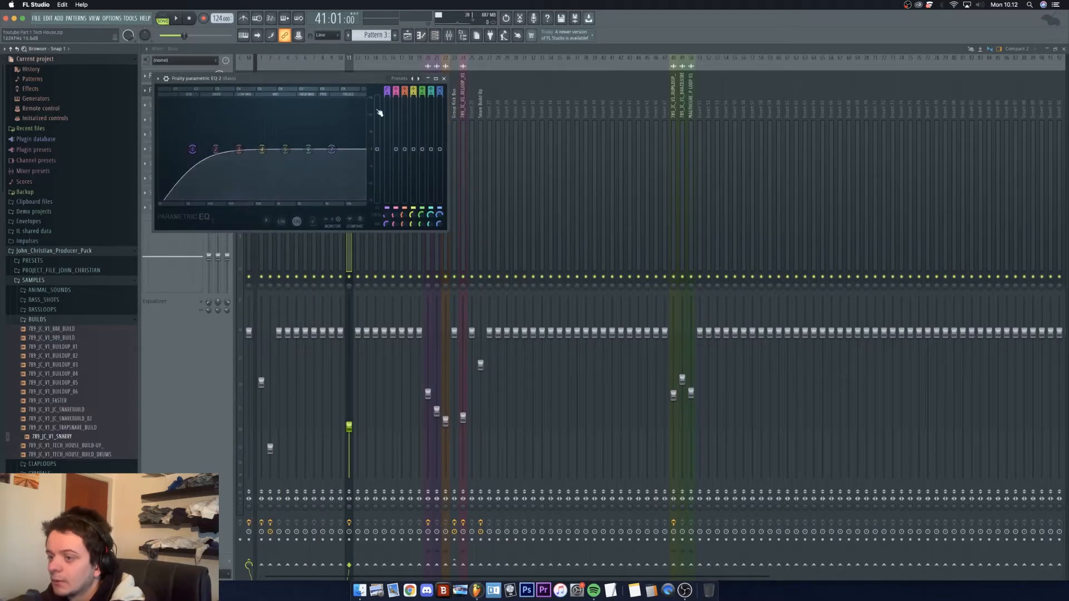
pyautogui.moveTo(387, 92); pyautogui.dragTo(387, 78)
pyautogui.moveTo(193, 149); pyautogui.dragTo(158, 155)
# Step: Create an automation clip for the Bass EQ's band 1 frequency and close the EQ
pyautogui.rightClick(388, 216)
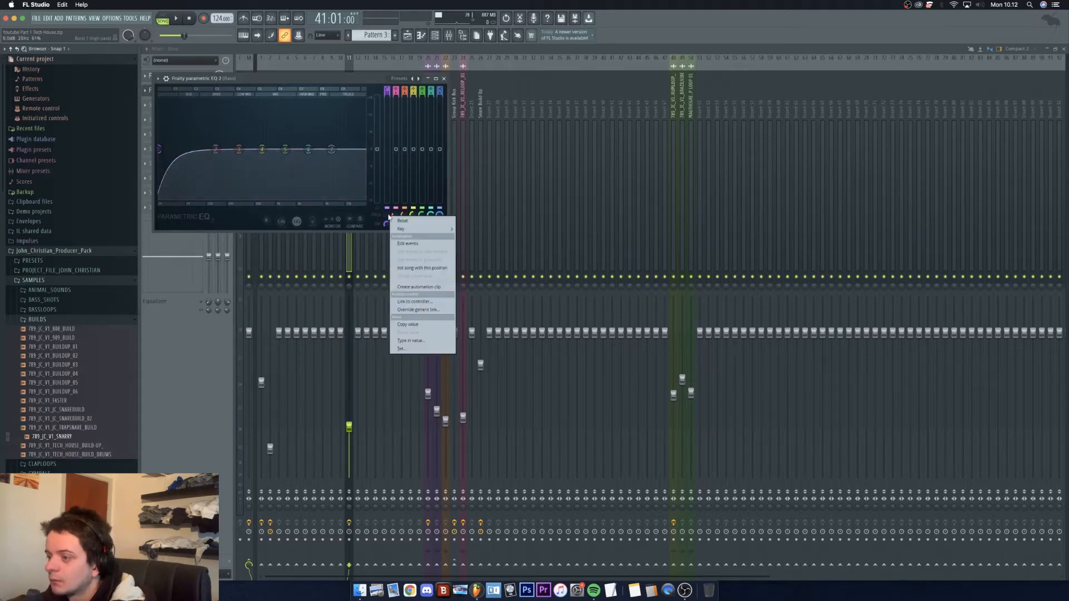
pyautogui.click(425, 287)
pyautogui.click(444, 78)
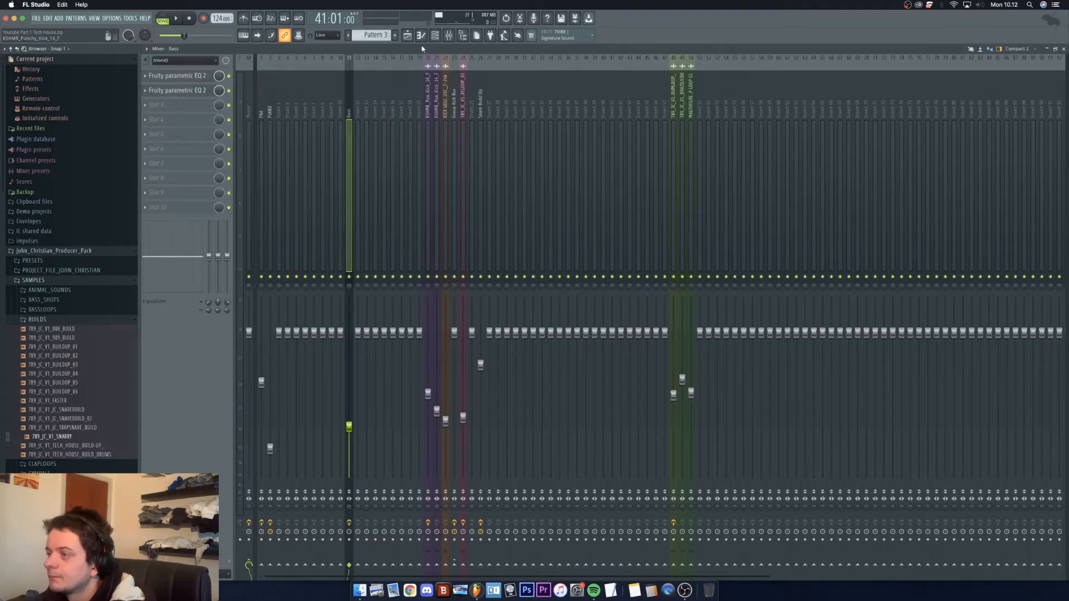
# Step: Rename the Bass band 1 frequency automation clip in the playlist as "Bass EQ Low"
pyautogui.click(408, 36)
pyautogui.moveTo(505, 62); pyautogui.dragTo(444, 64)
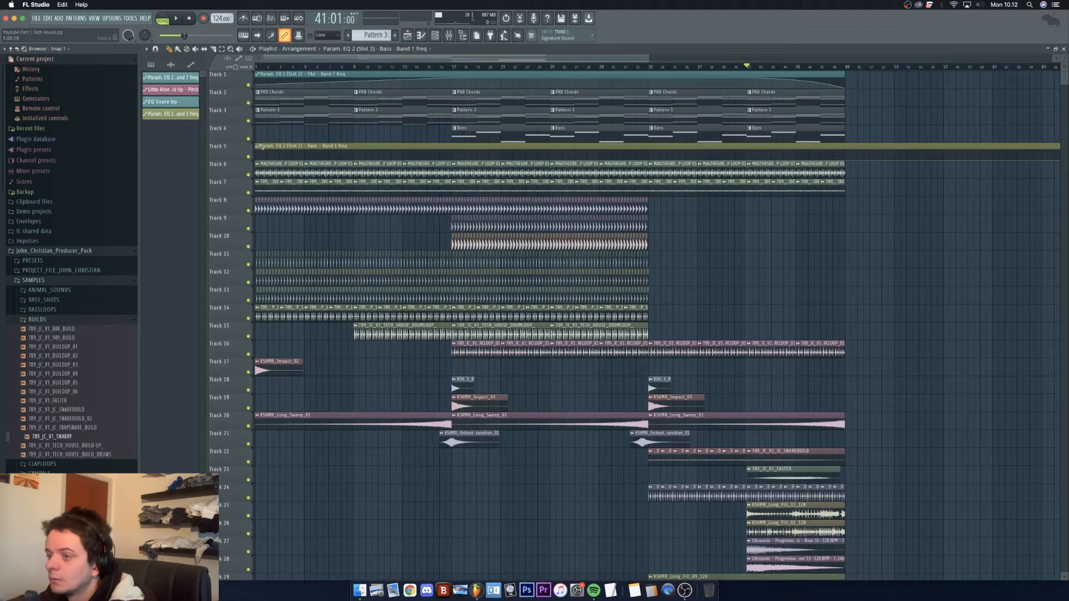
pyautogui.click(261, 146)
pyautogui.click(279, 189)
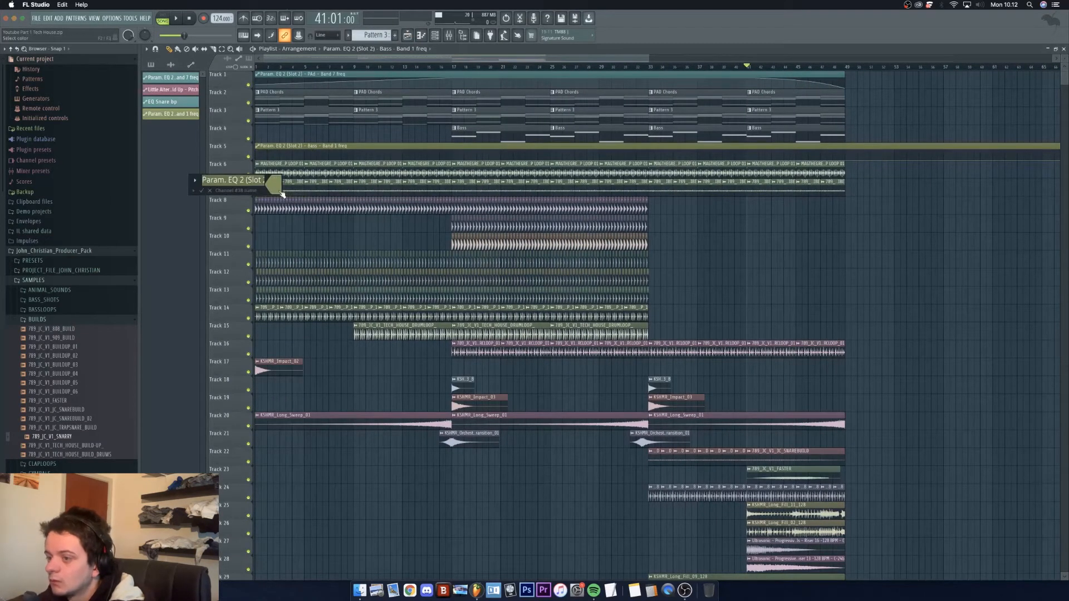
pyautogui.write('Bass')
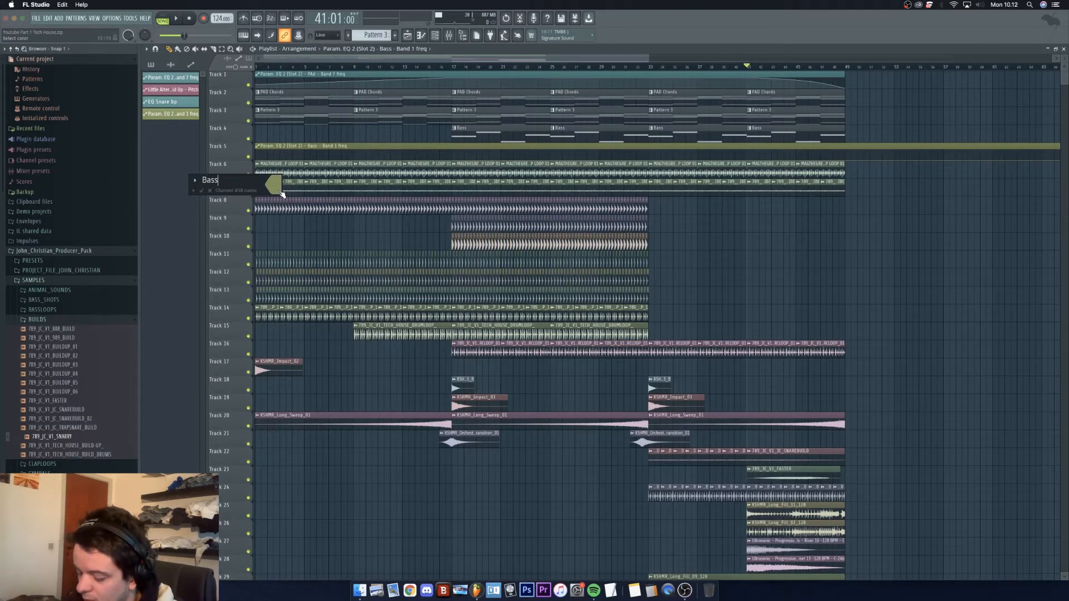
pyautogui.write(' EQ Lo')
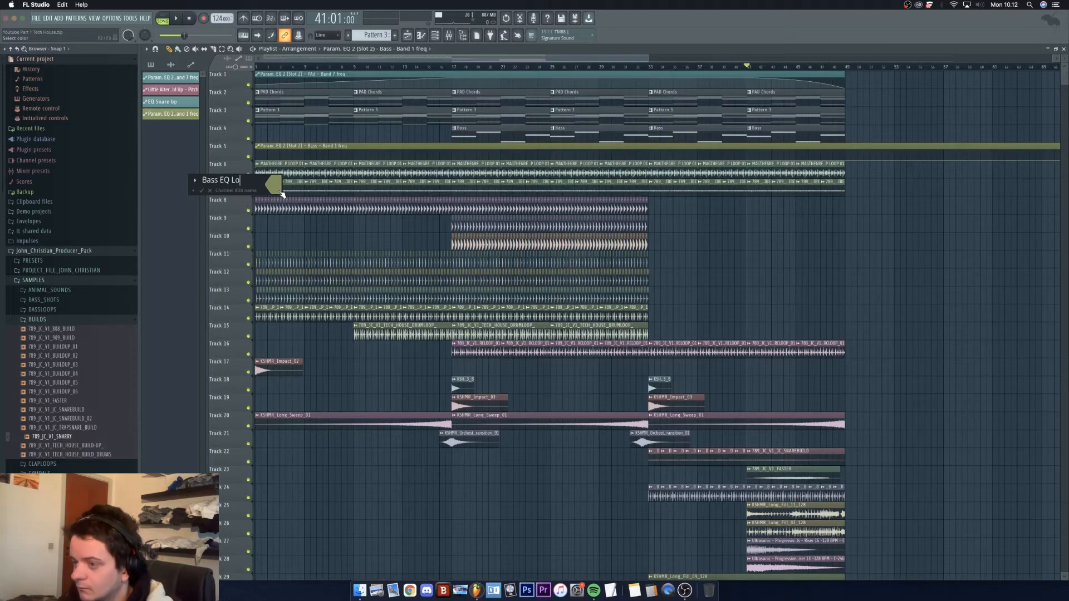
pyautogui.write('w')
pyautogui.press('Return')
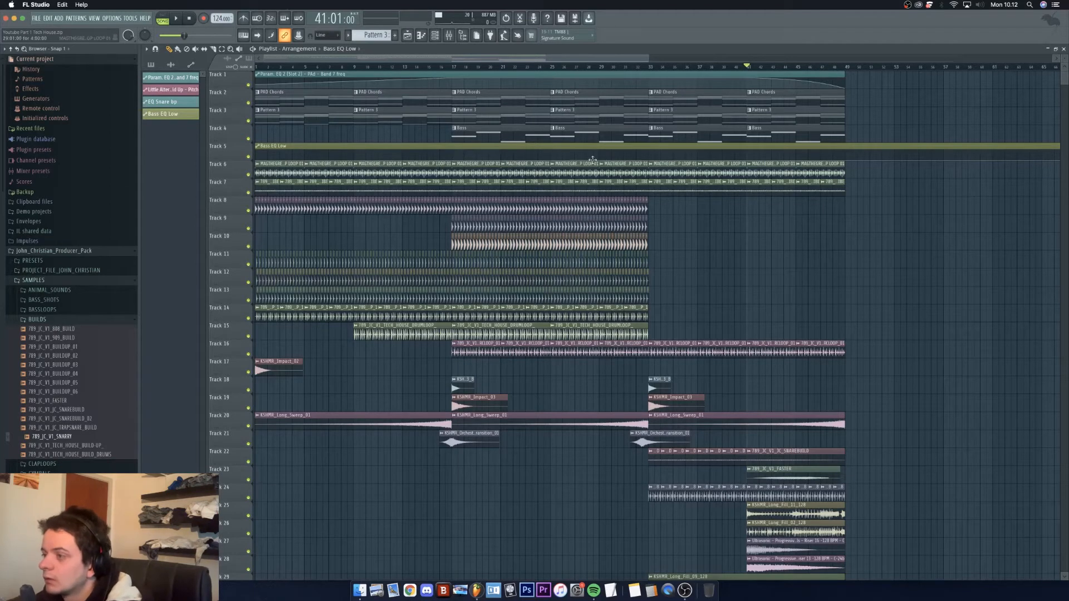
# Step: Move the Bass EQ Low clip to start at bar 17 and curve its automation upward to a raised point at bar 49
pyautogui.moveTo(425, 145); pyautogui.dragTo(577, 149)
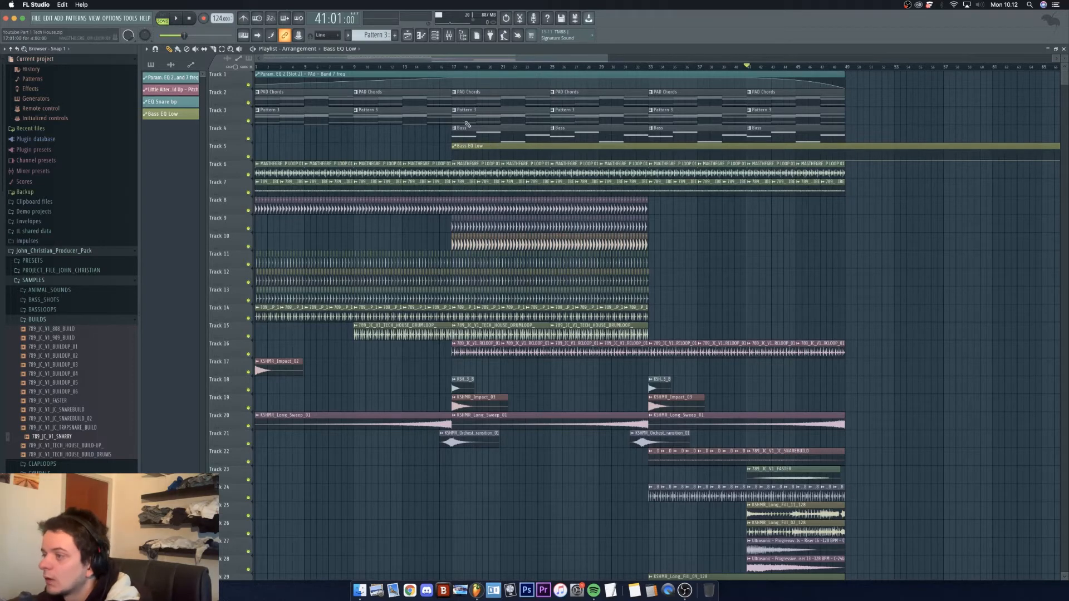
pyautogui.moveTo(448, 67); pyautogui.dragTo(636, 88)
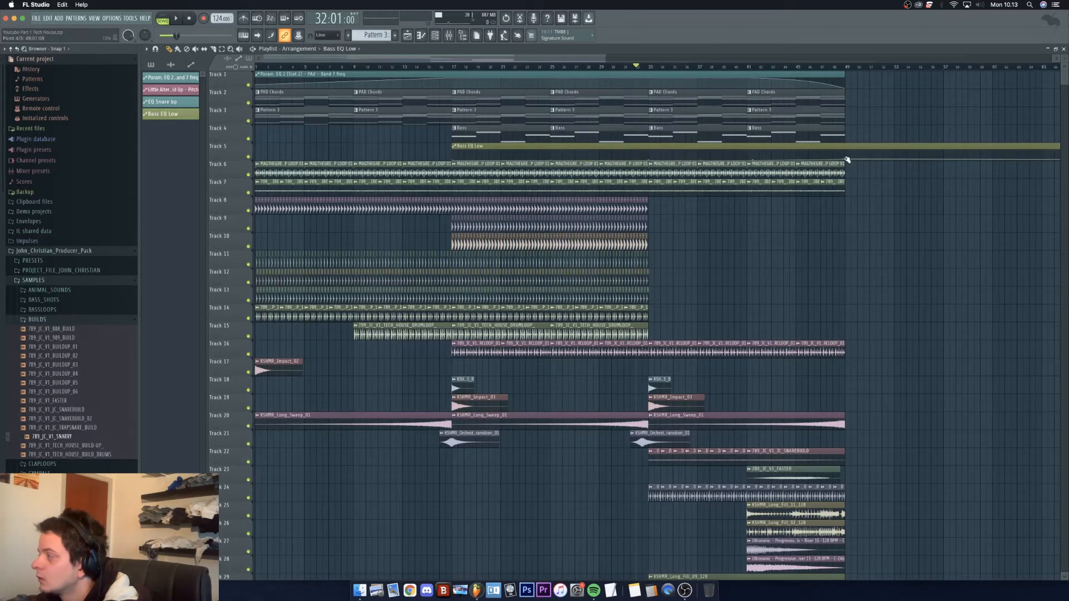
pyautogui.moveTo(846, 159); pyautogui.dragTo(846, 155)
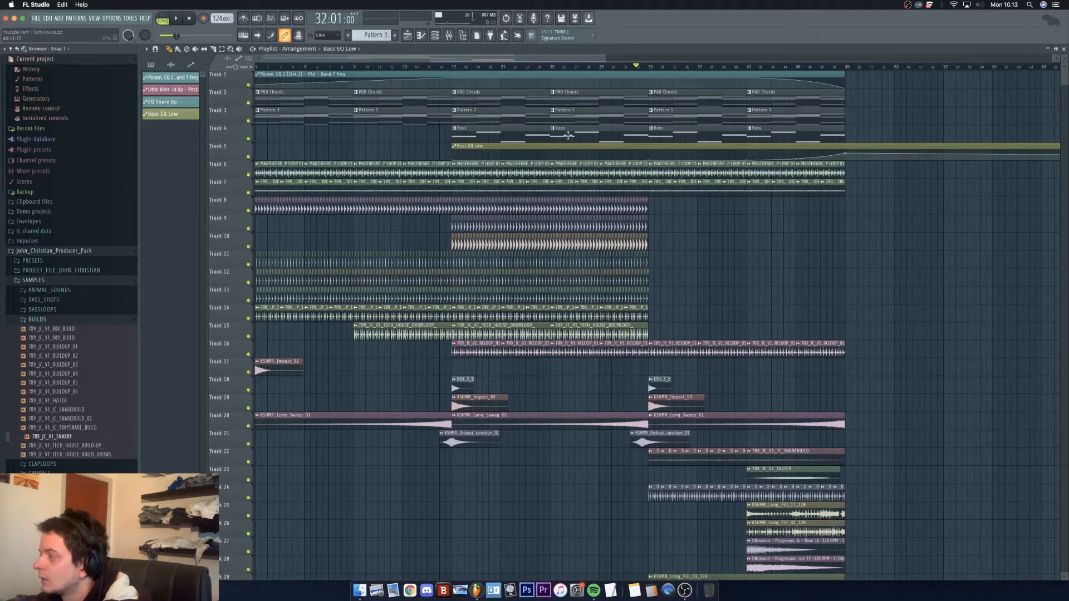
# Step: Solo the Bass and Bass EQ Low tracks, play the filter sweep from bar 41, and restore all tracks
pyautogui.rightClick(249, 139)
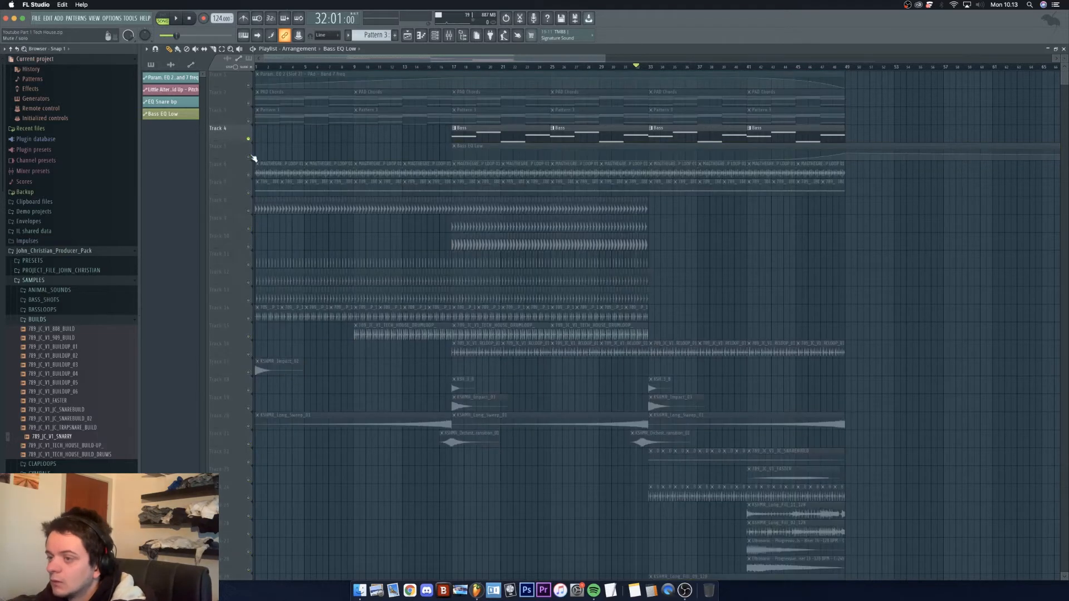
pyautogui.click(248, 157)
pyautogui.click(749, 66)
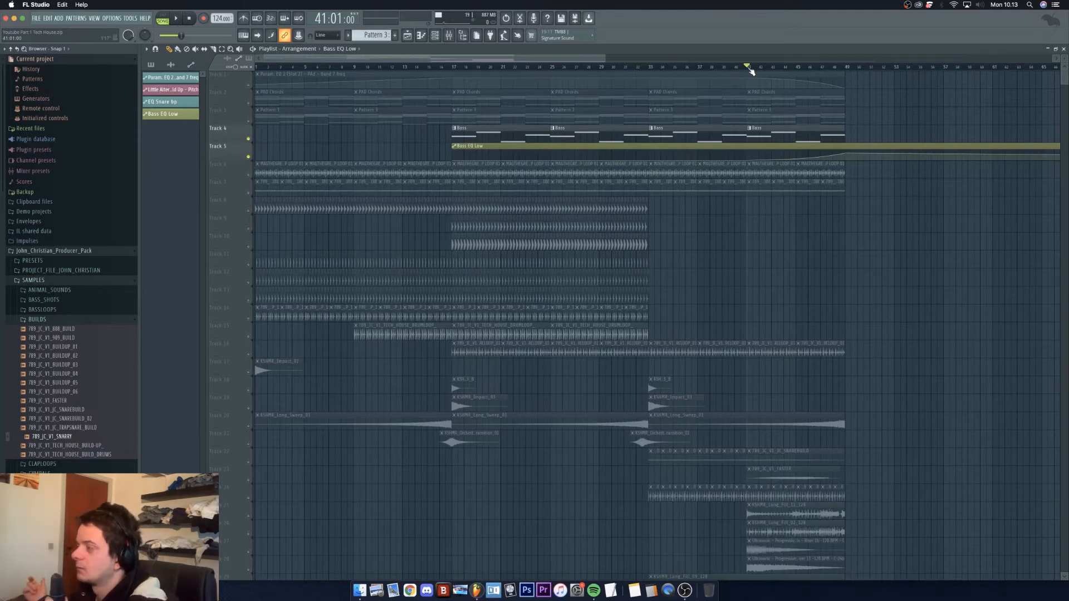
pyautogui.press('space')
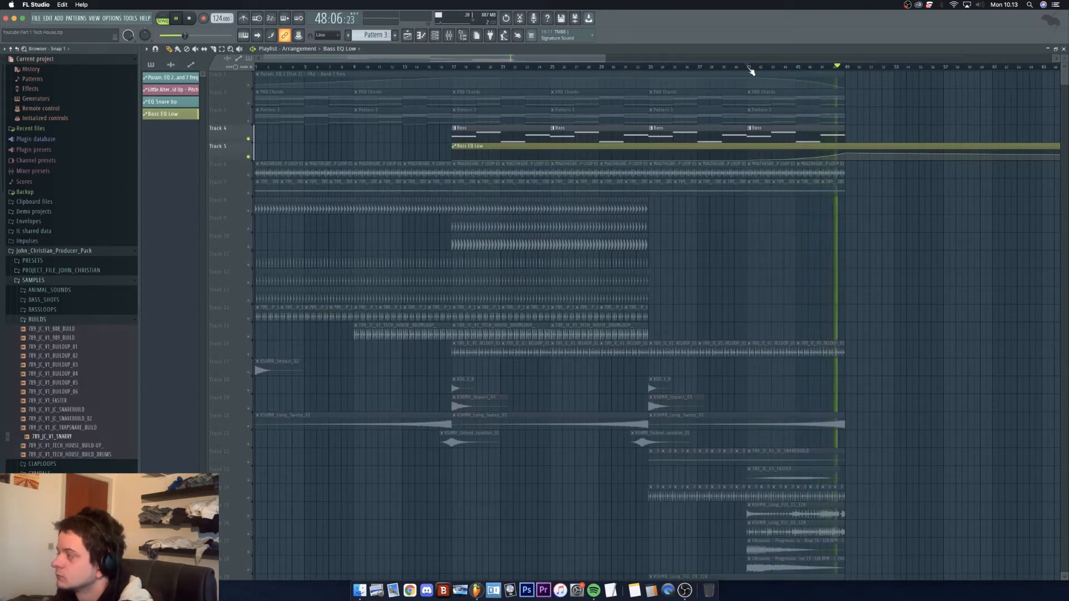
pyautogui.press('space')
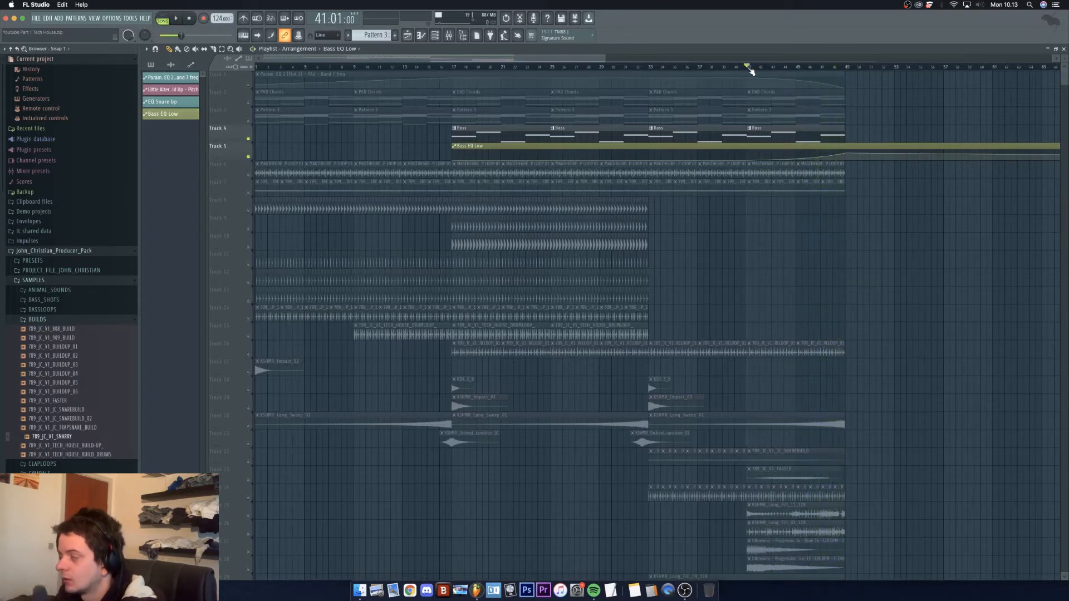
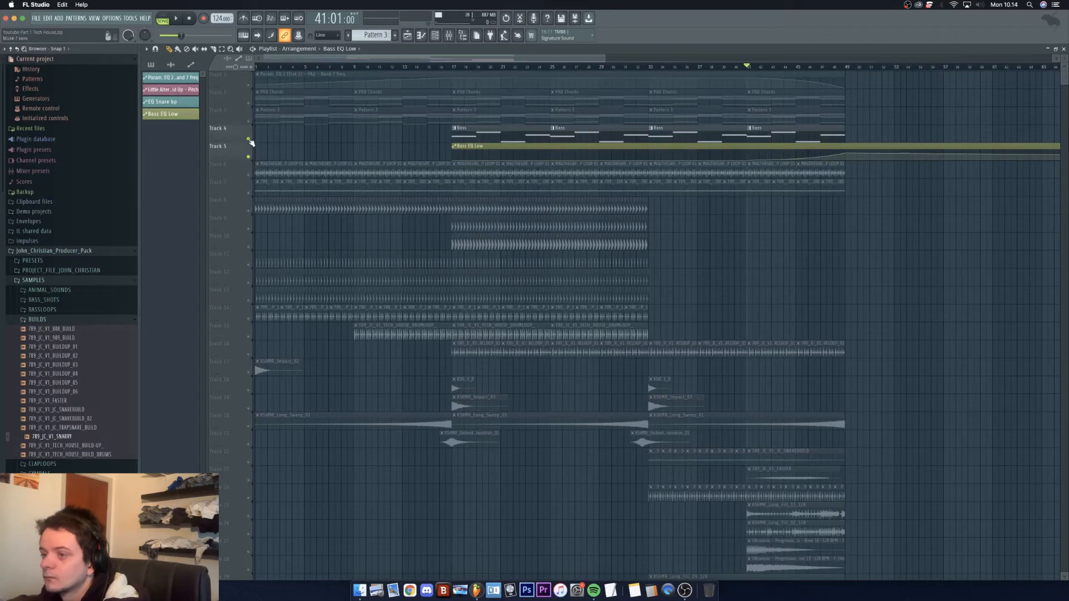
pyautogui.rightClick(249, 140)
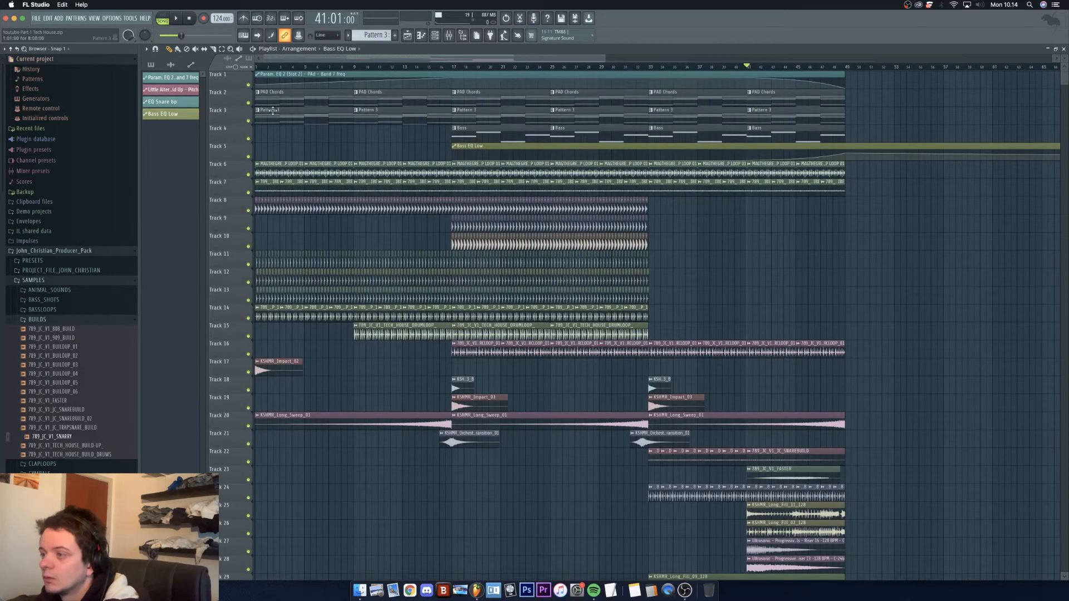
# Step: Rename Pattern 3 as "Pluck"
pyautogui.click(259, 115)
pyautogui.click(268, 148)
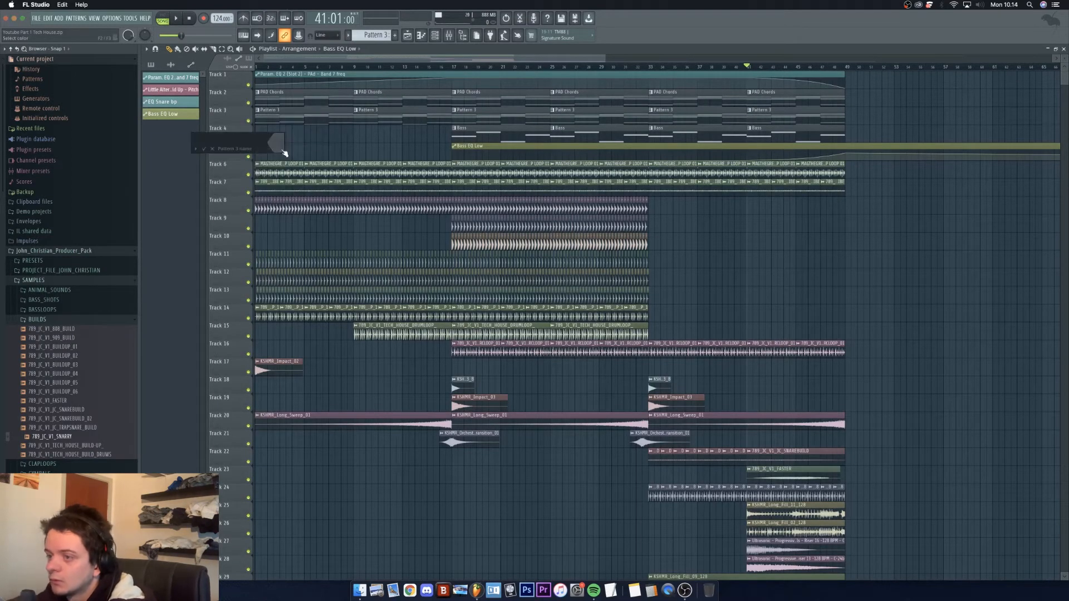
pyautogui.write('O')
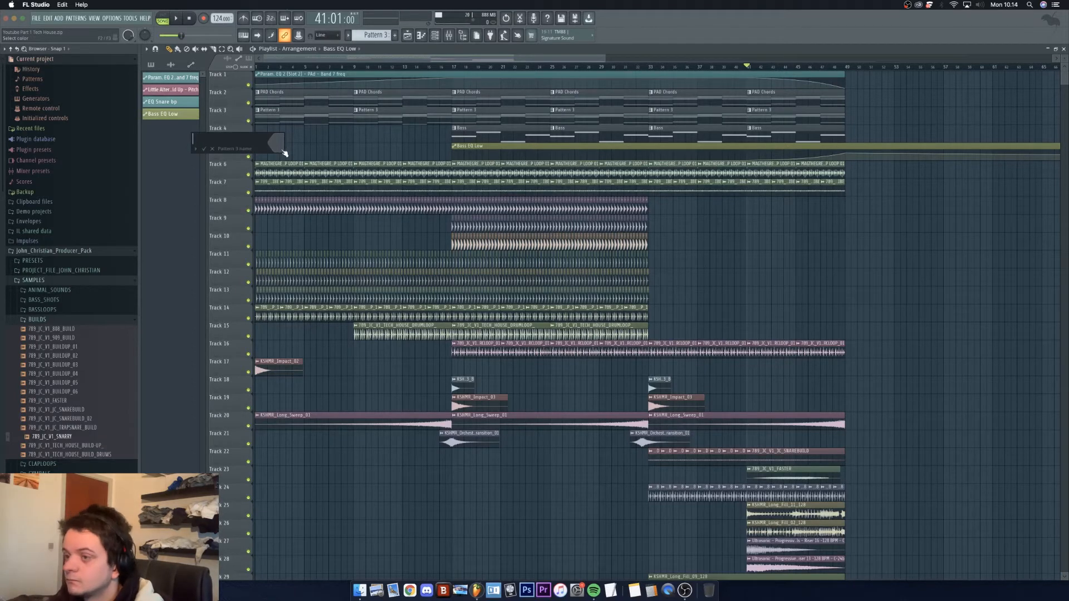
pyautogui.press('Return')
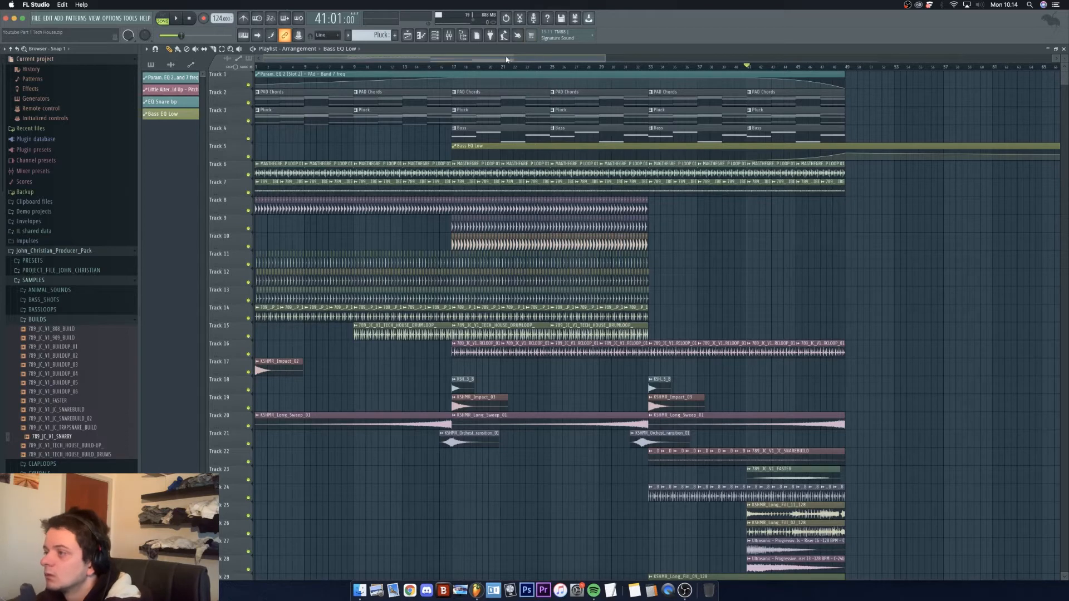
# Step: Insert an empty track above the Bass track and place a new Pattern 4 clip on it from bar 1 to bar 9
pyautogui.rightClick(228, 129)
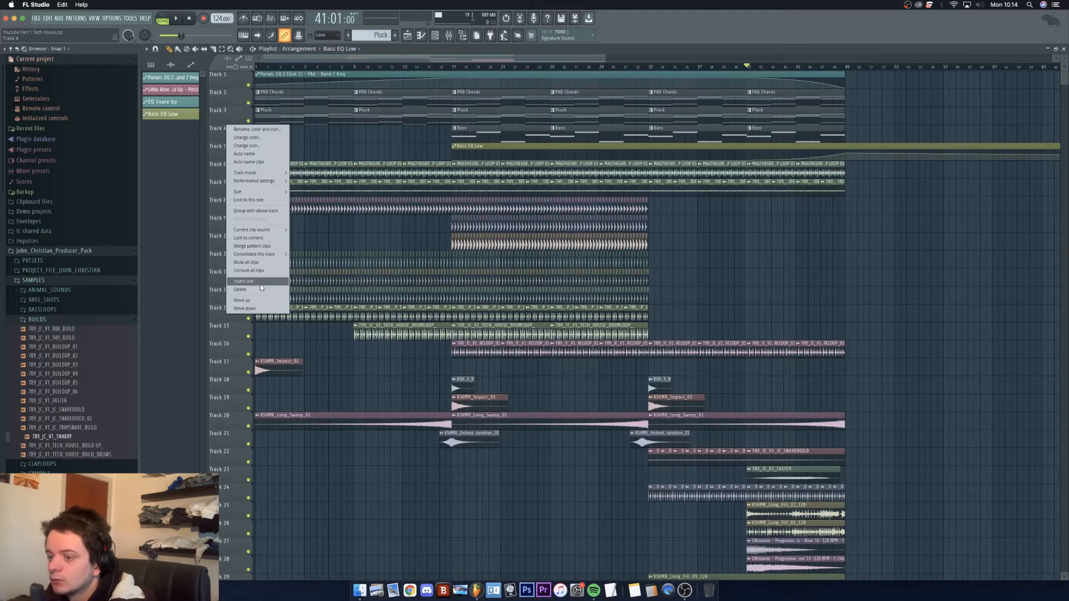
pyautogui.click(259, 284)
pyautogui.press('F4')
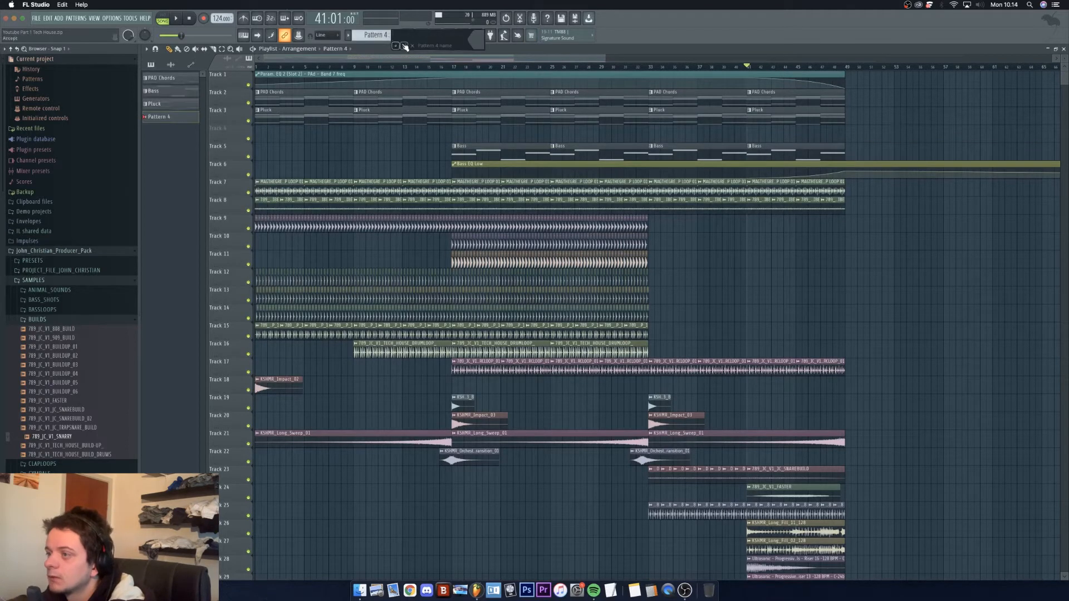
pyautogui.click(262, 135)
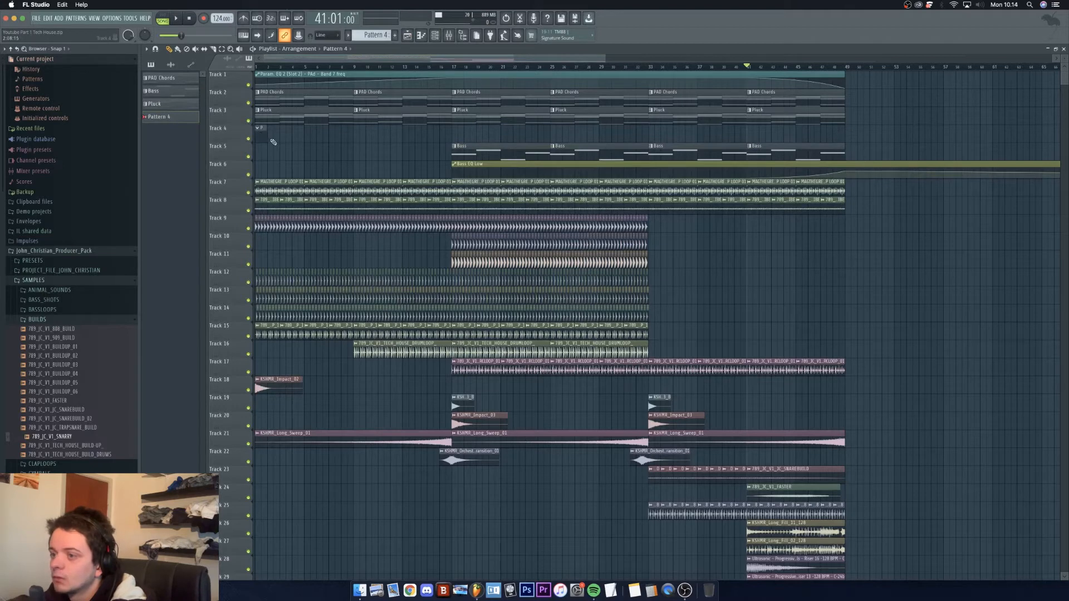
pyautogui.moveTo(266, 139); pyautogui.dragTo(352, 139)
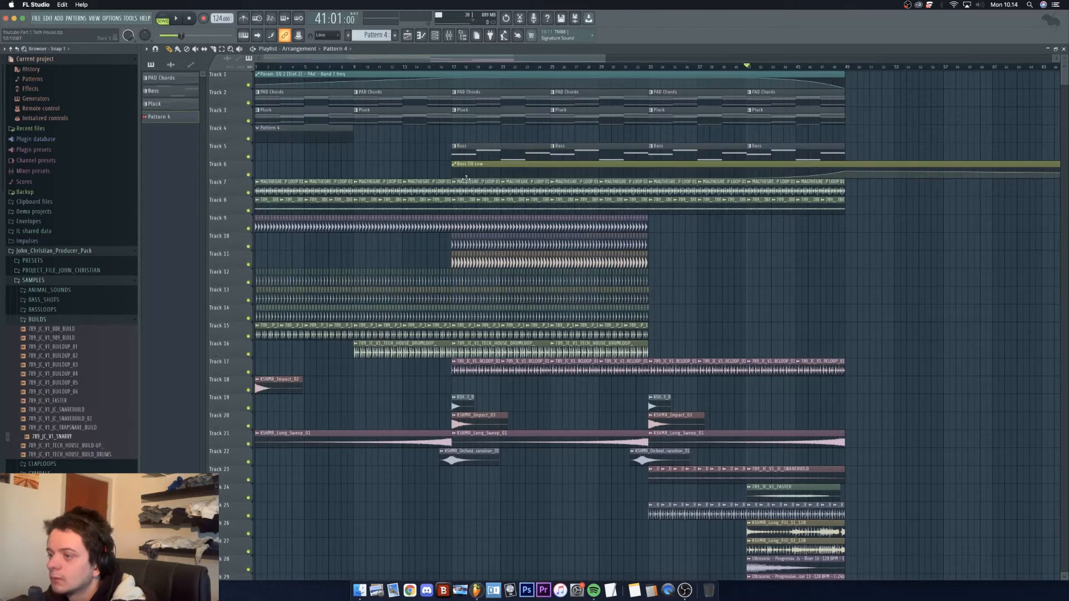
# Step: Select all notes of the Bass pattern in the piano roll and return to the playlist
pyautogui.doubleClick(481, 151)
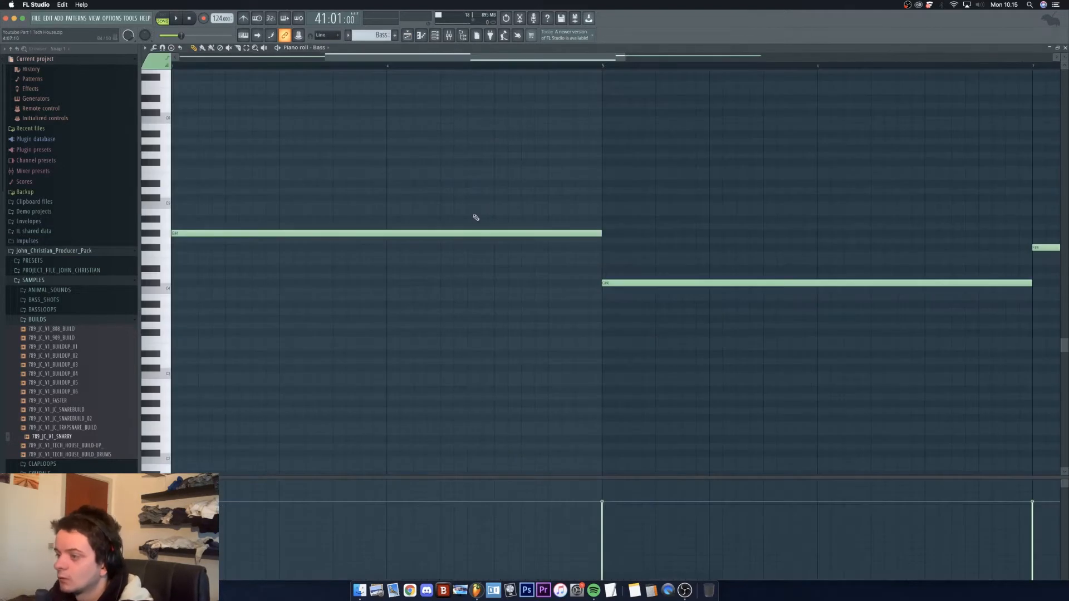
pyautogui.press('super+a')
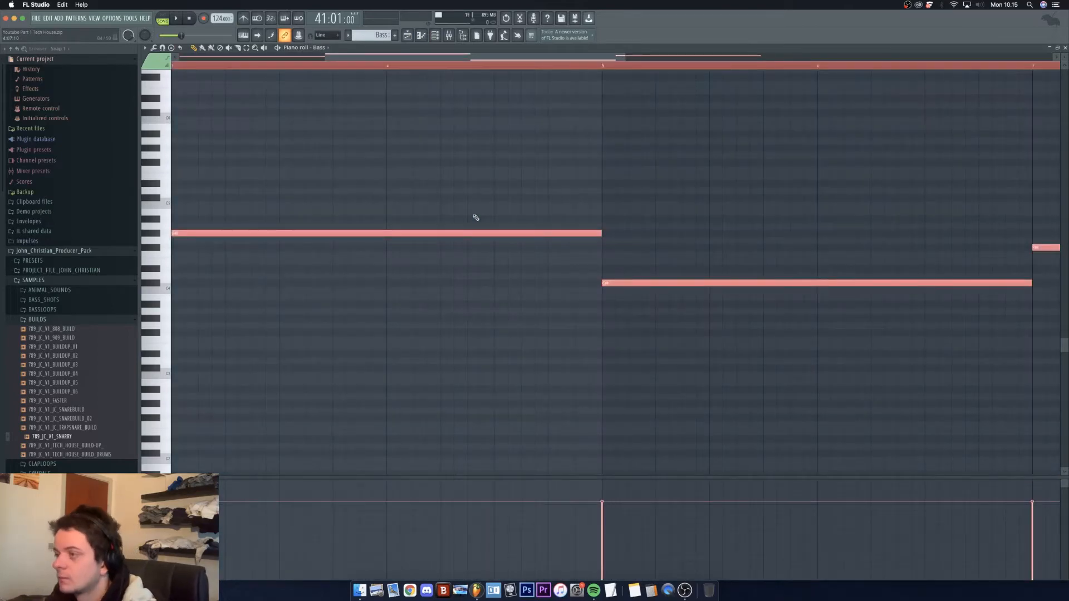
pyautogui.click(407, 35)
# Step: Find the VST version of Serum among the generator plugins and add it as a new channel
pyautogui.click(435, 35)
pyautogui.click(518, 112)
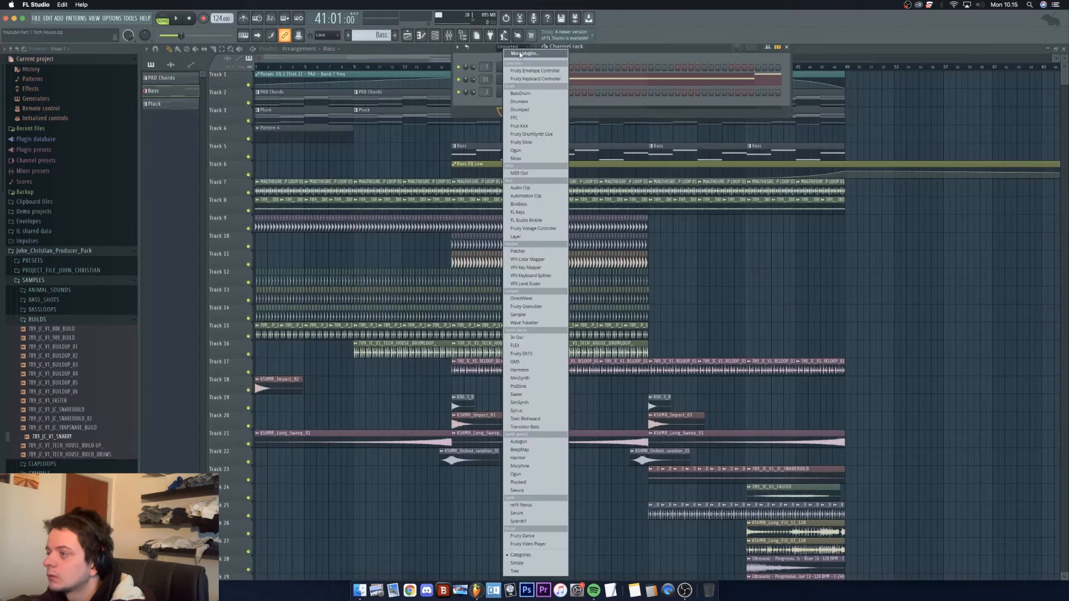
pyautogui.click(521, 55)
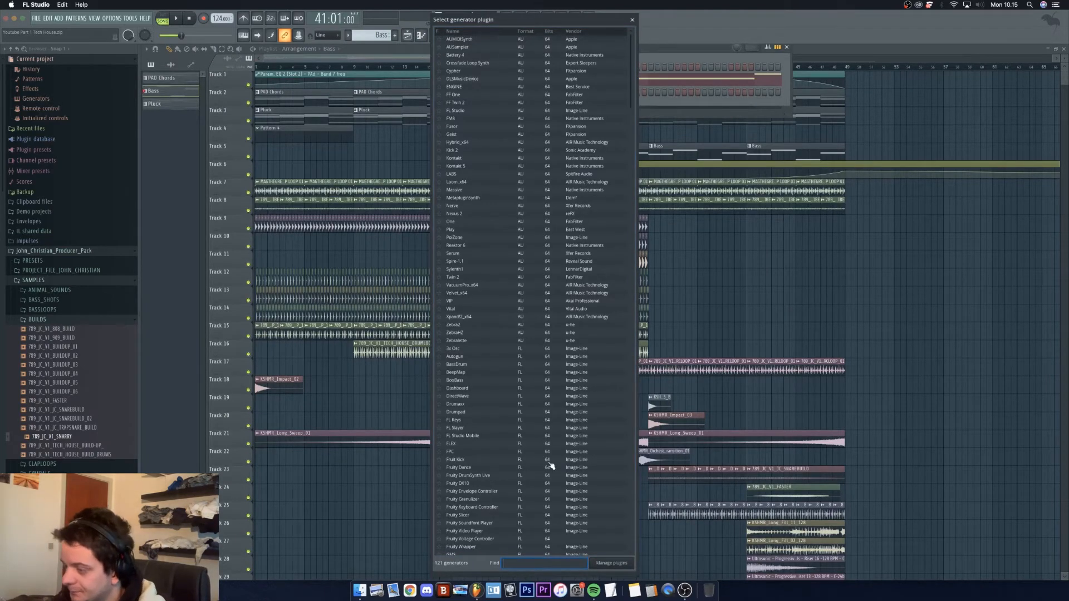
pyautogui.write('ser')
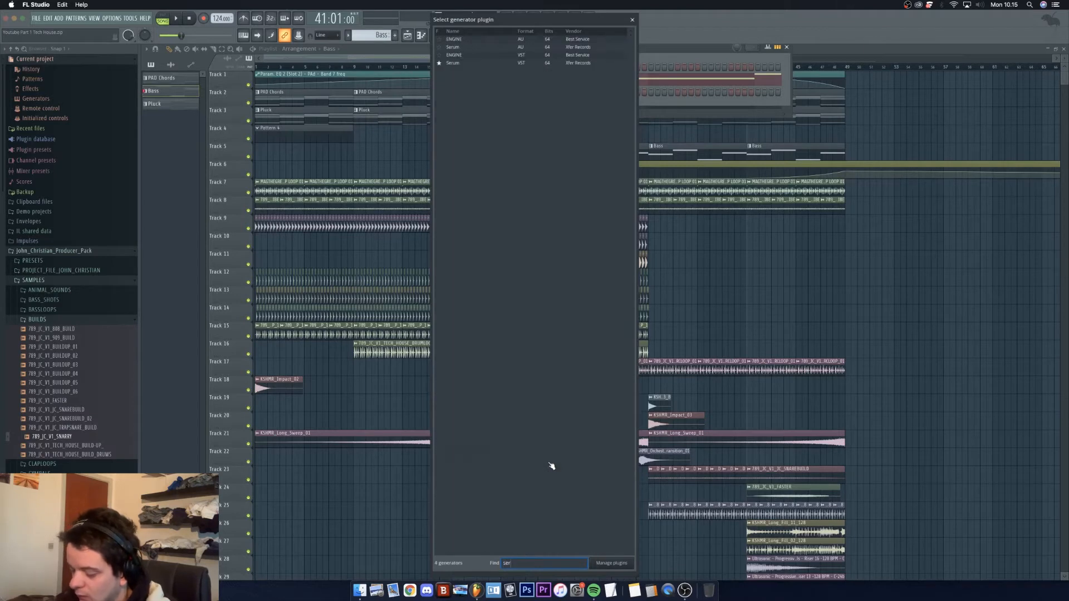
pyautogui.write('um')
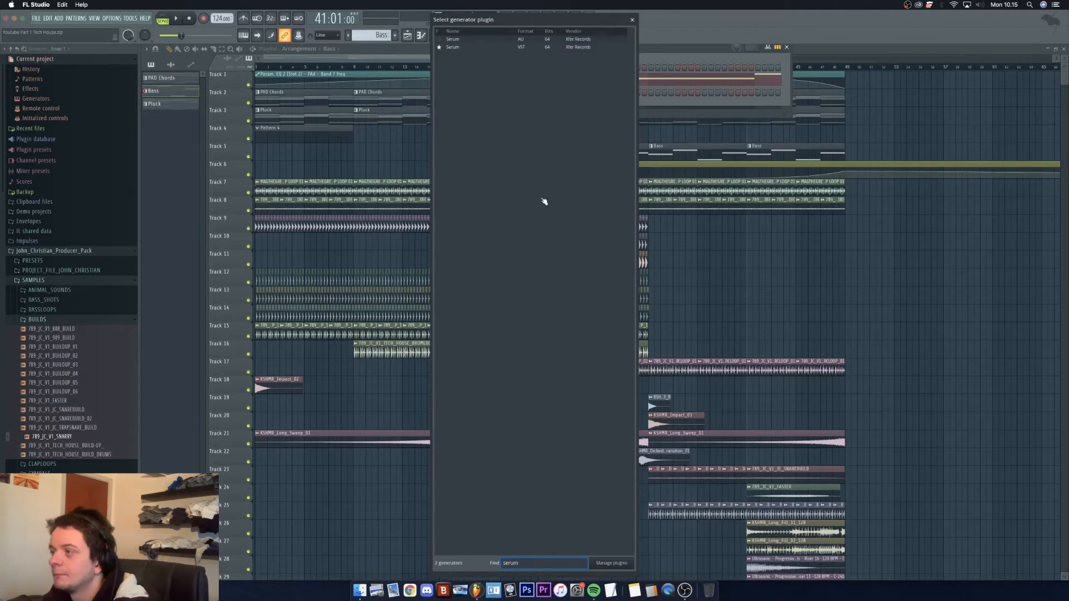
pyautogui.click(486, 48)
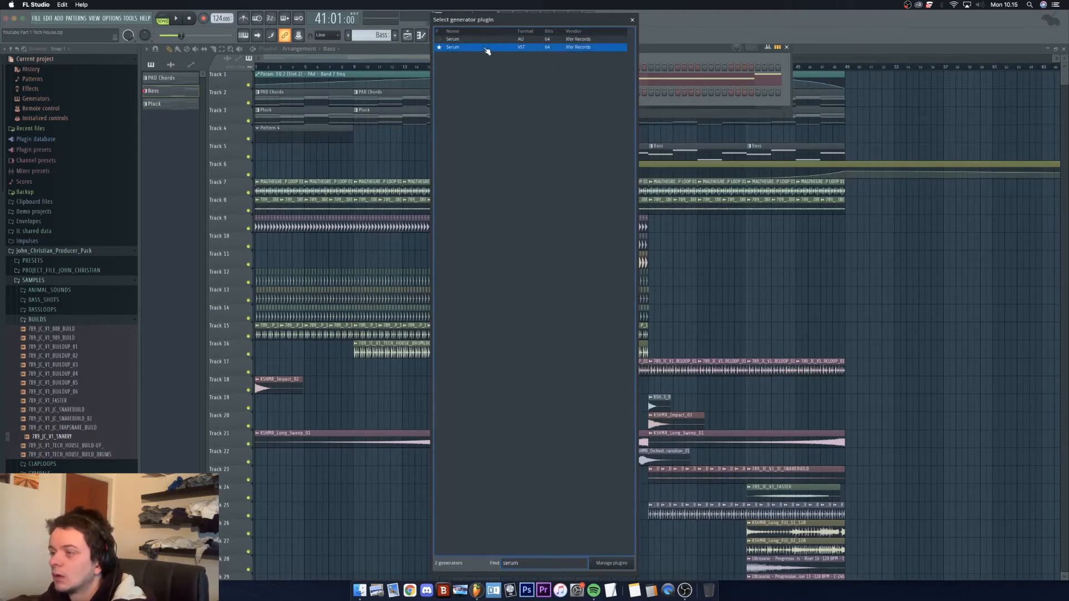
pyautogui.doubleClick(486, 48)
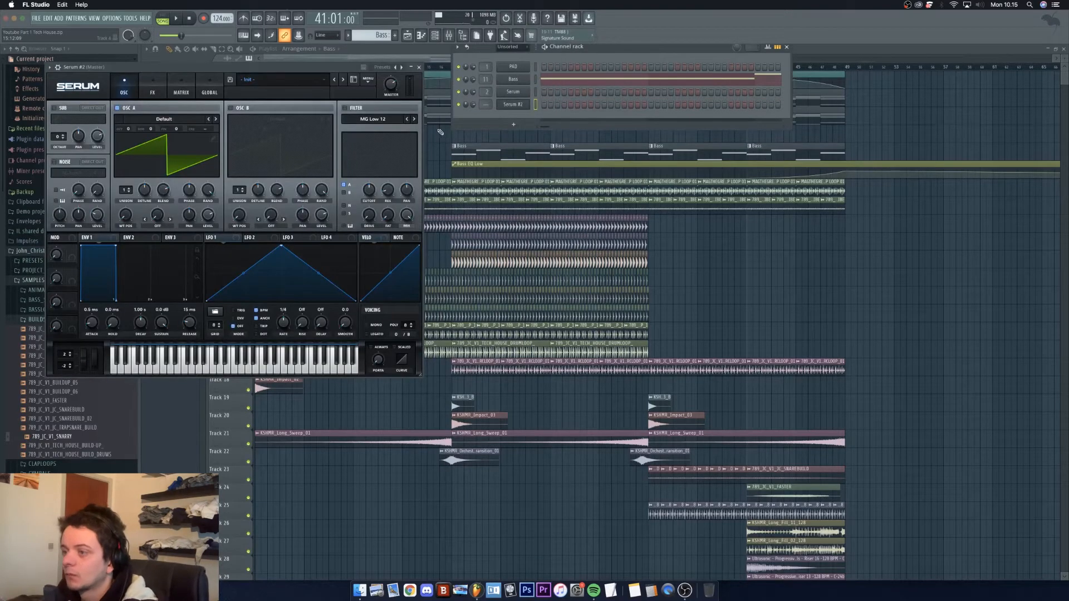
# Step: Load the REESE BASS 3 preset from the User folder into the new Serum and close its window
pyautogui.click(314, 81)
pyautogui.moveTo(308, 91)
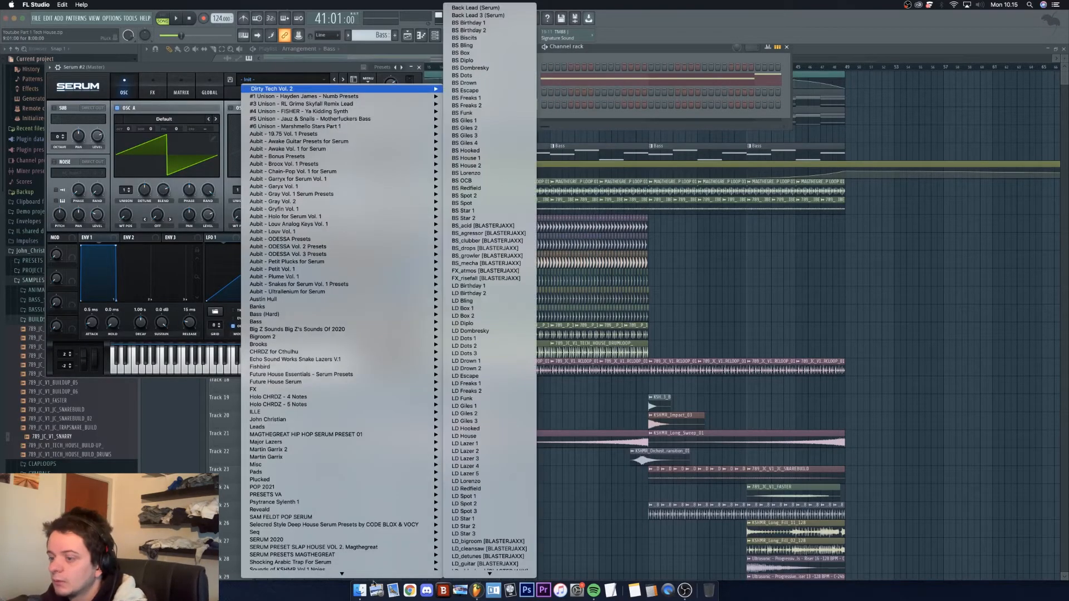
pyautogui.moveTo(342, 574)
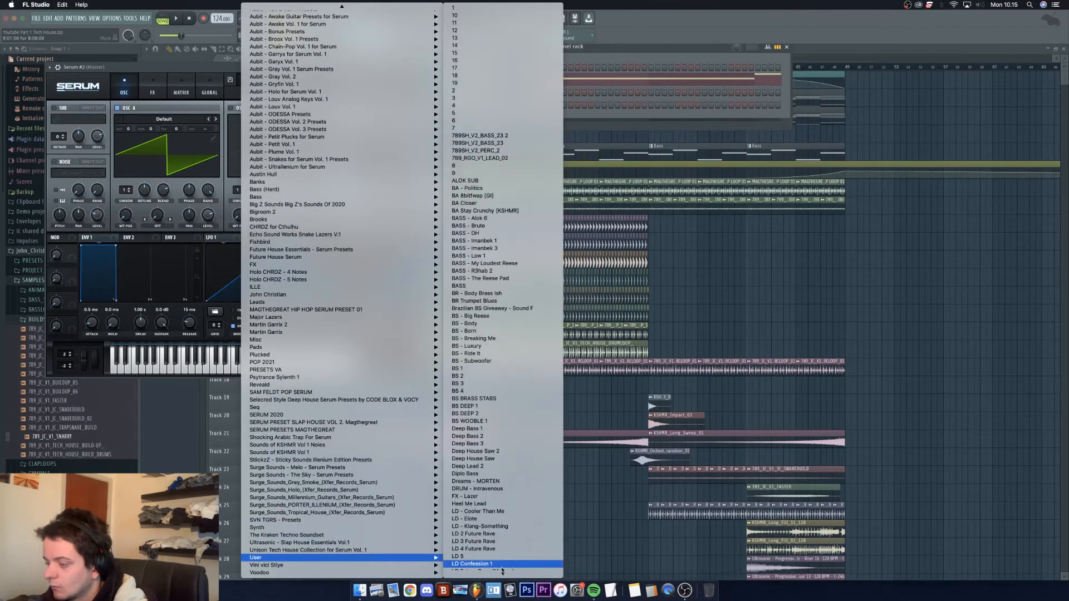
pyautogui.scroll(-3, 497, 506)
pyautogui.scroll(-5, 504, 518)
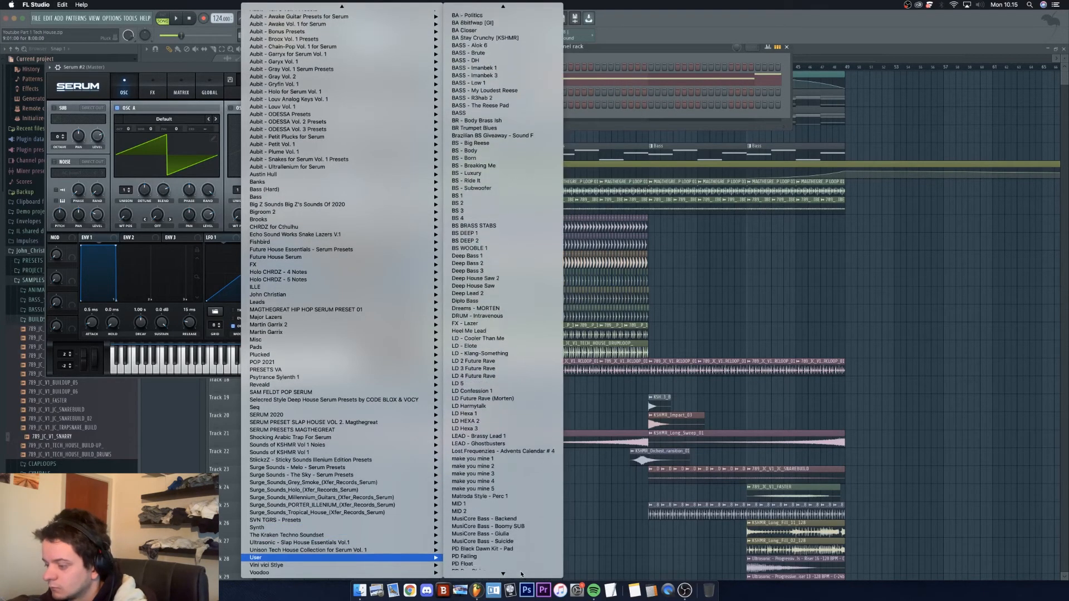
pyautogui.scroll(-2, 513, 552)
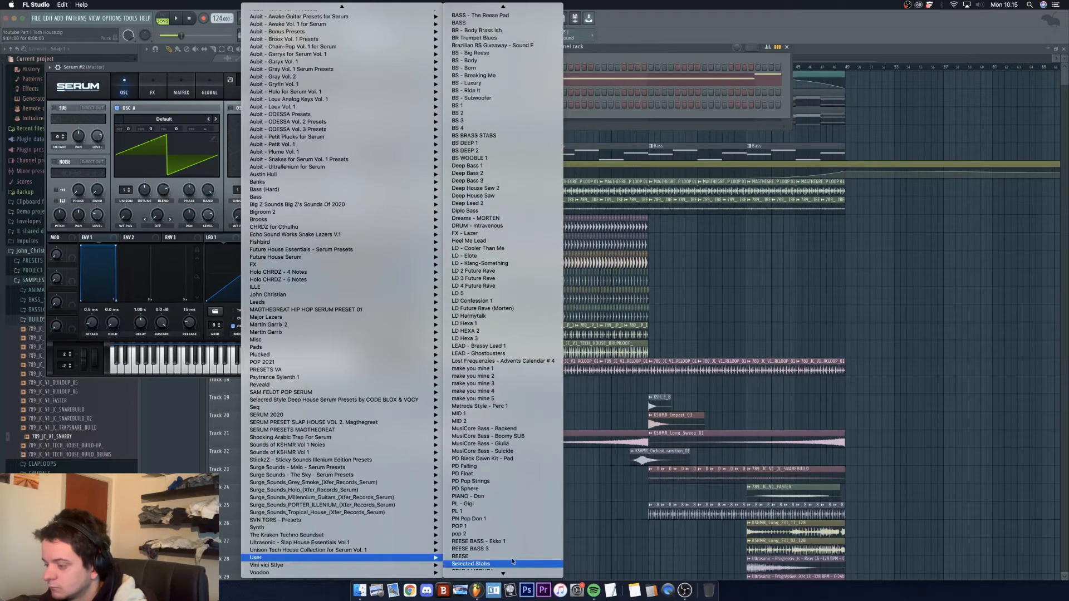
pyautogui.click(512, 549)
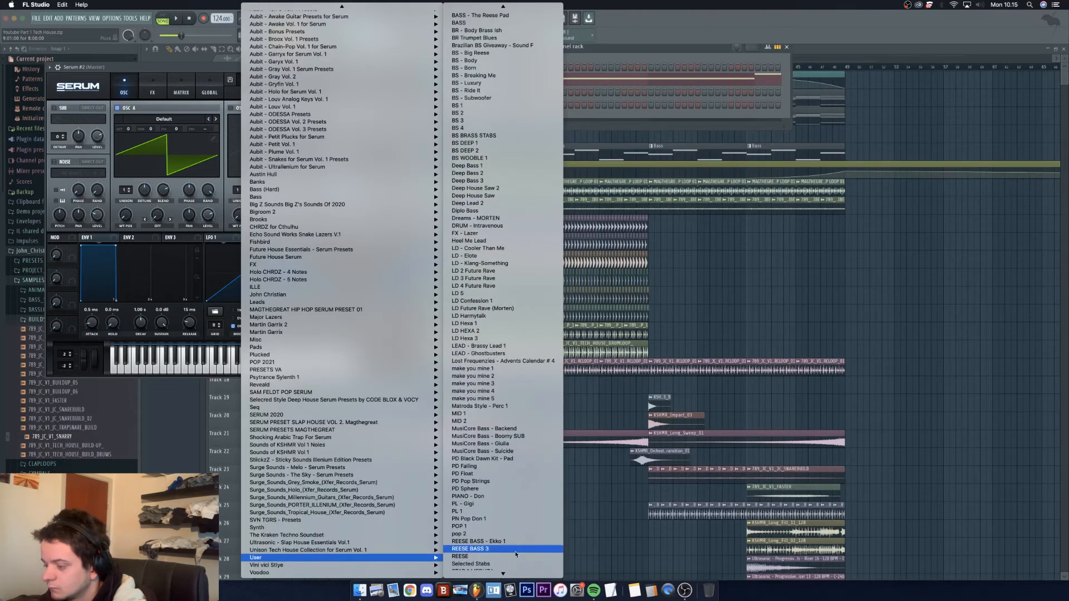
pyautogui.click(419, 66)
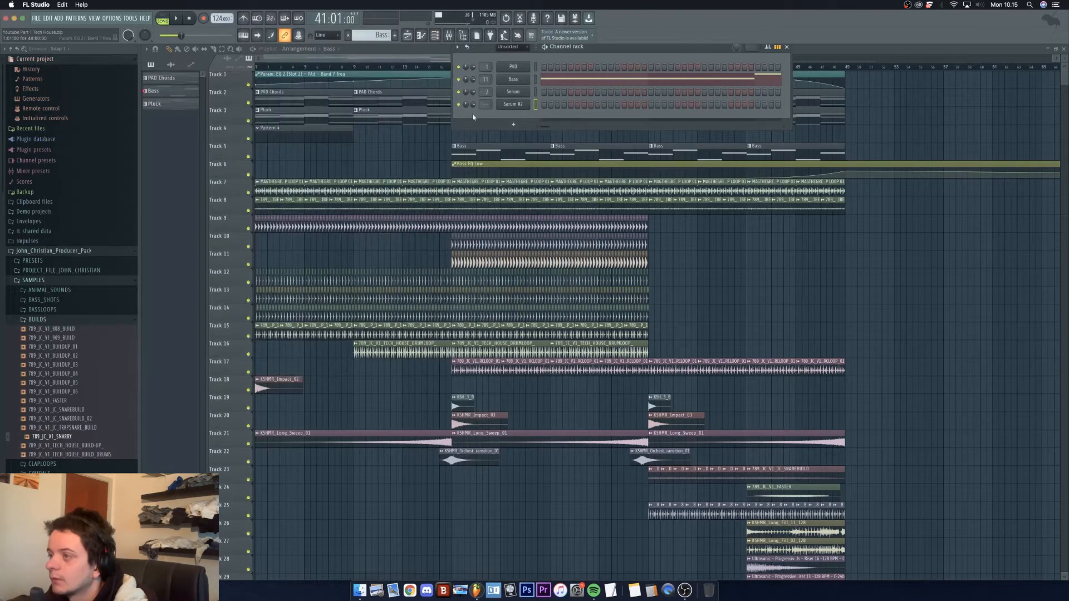
# Step: Paste the copied bass notes into the new Serum #2 channel's piano roll in Pattern 4, preview some keys, and return to the playlist
pyautogui.rightClick(508, 107)
pyautogui.click(562, 109)
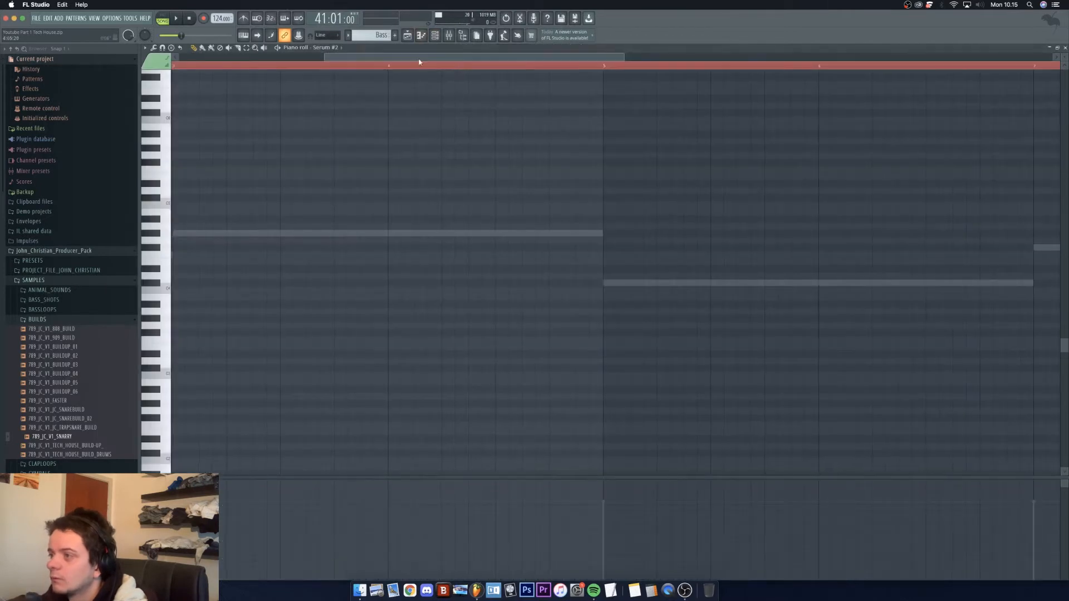
pyautogui.click(395, 35)
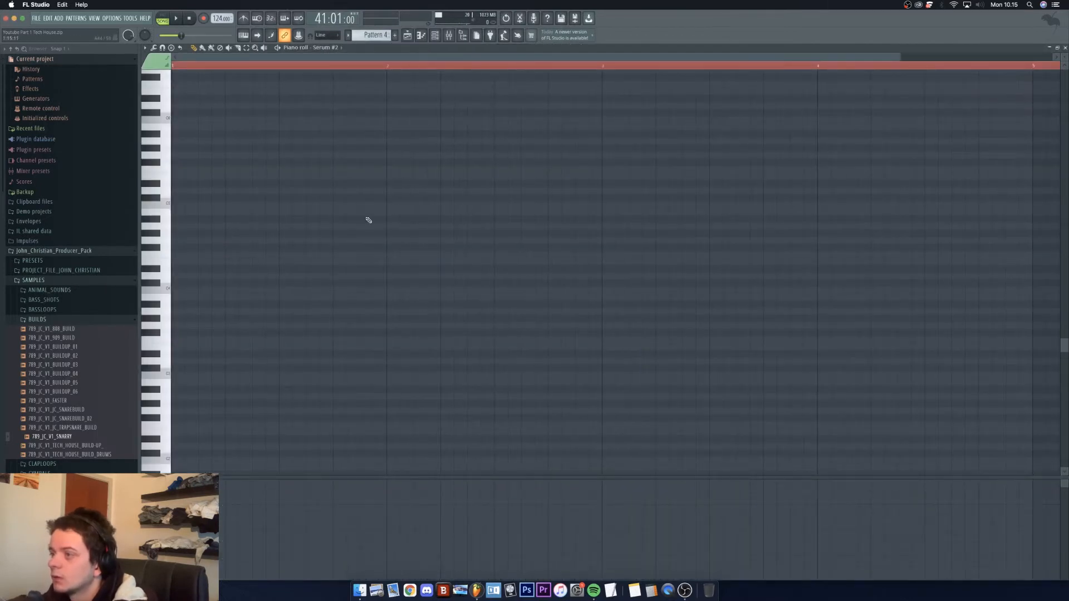
pyautogui.press('super+v')
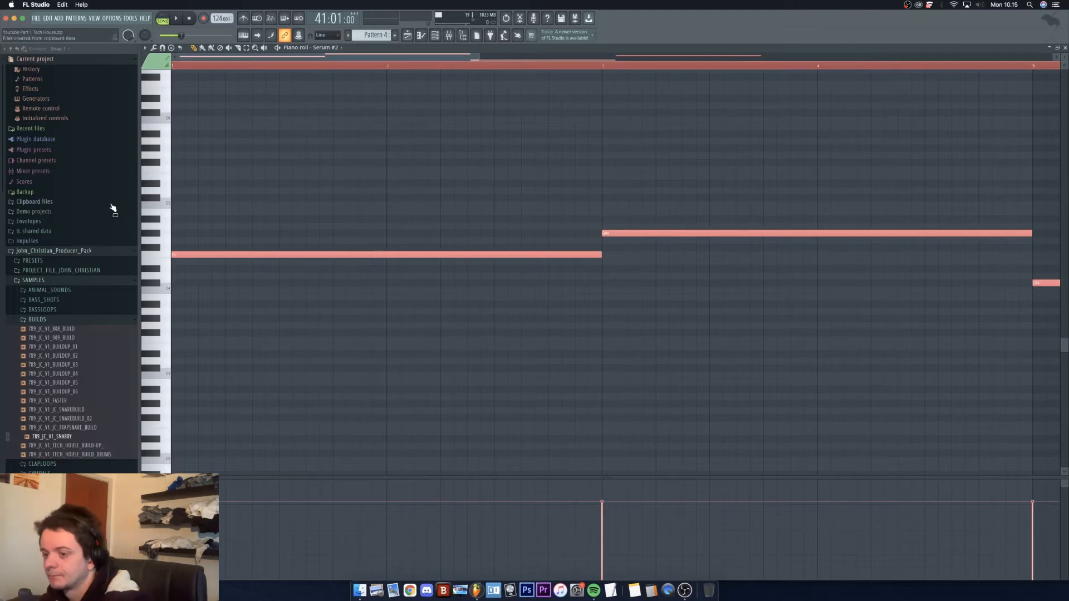
pyautogui.click(170, 257)
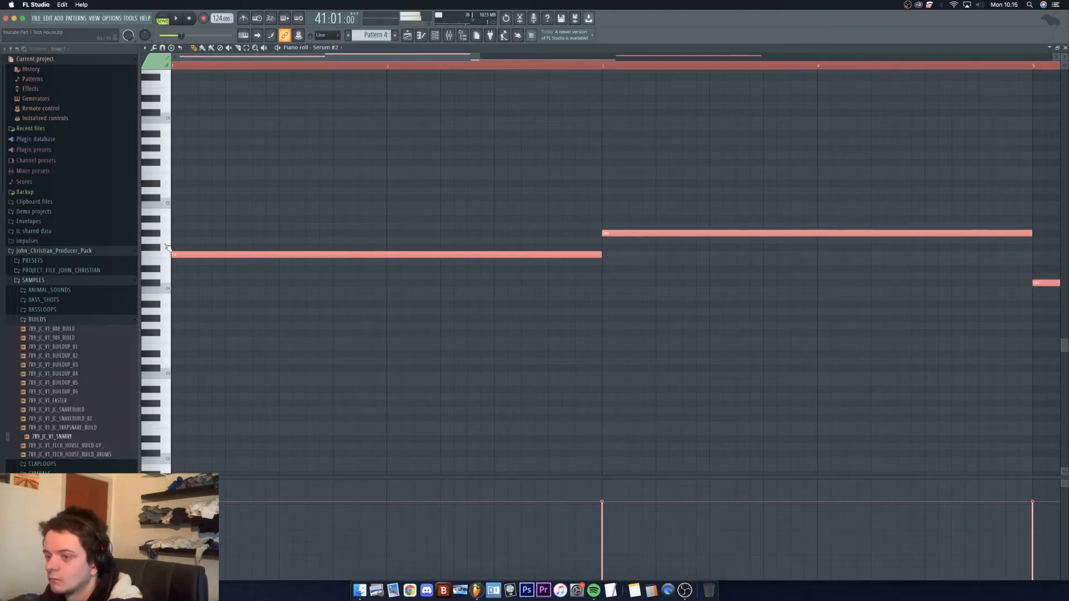
pyautogui.moveTo(160, 234); pyautogui.dragTo(166, 272)
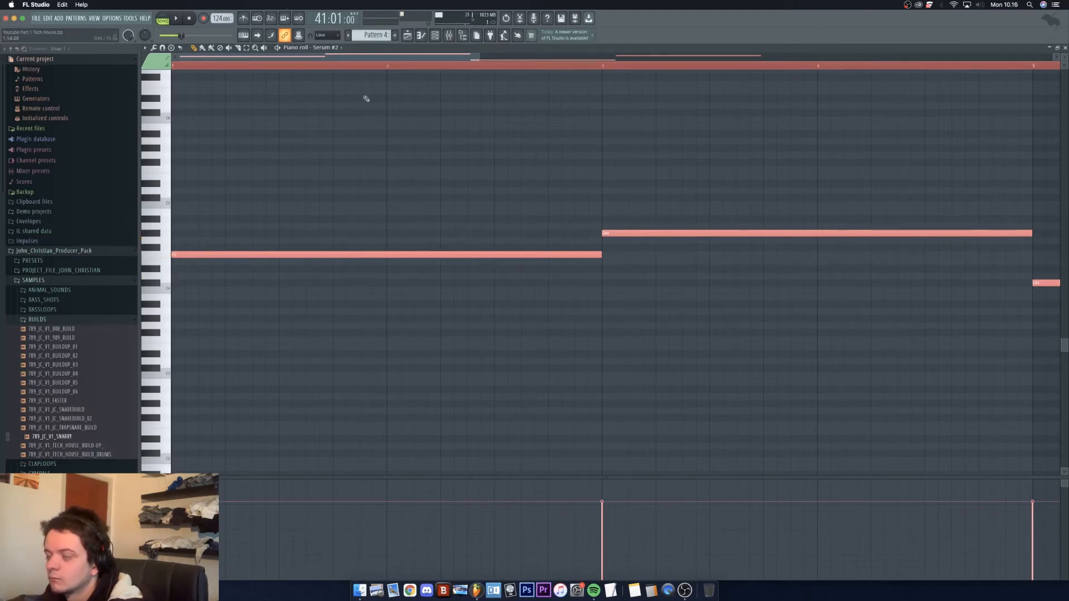
pyautogui.press('F5')
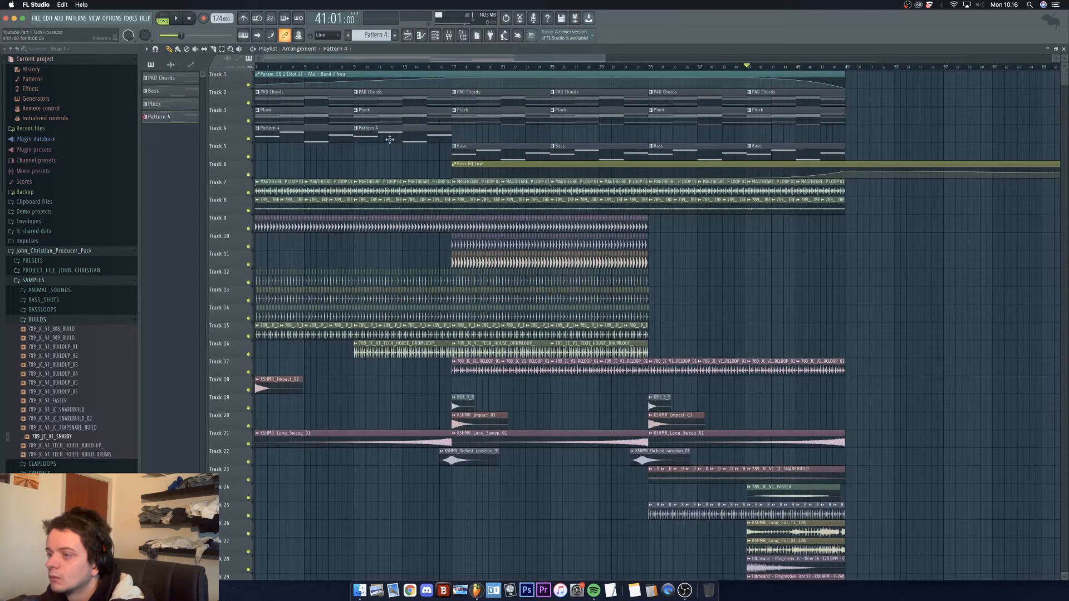
# Step: Route the Serum #2 channel to mixer Insert 3 and lower that track's volume
pyautogui.click(449, 35)
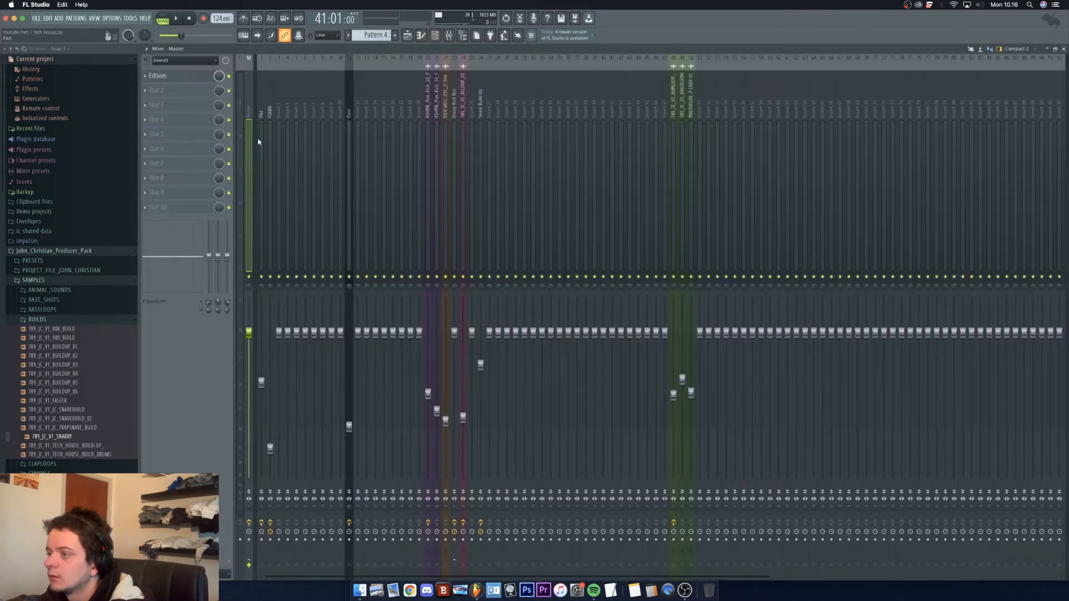
pyautogui.click(279, 142)
pyautogui.rightClick(279, 142)
pyautogui.moveTo(334, 143)
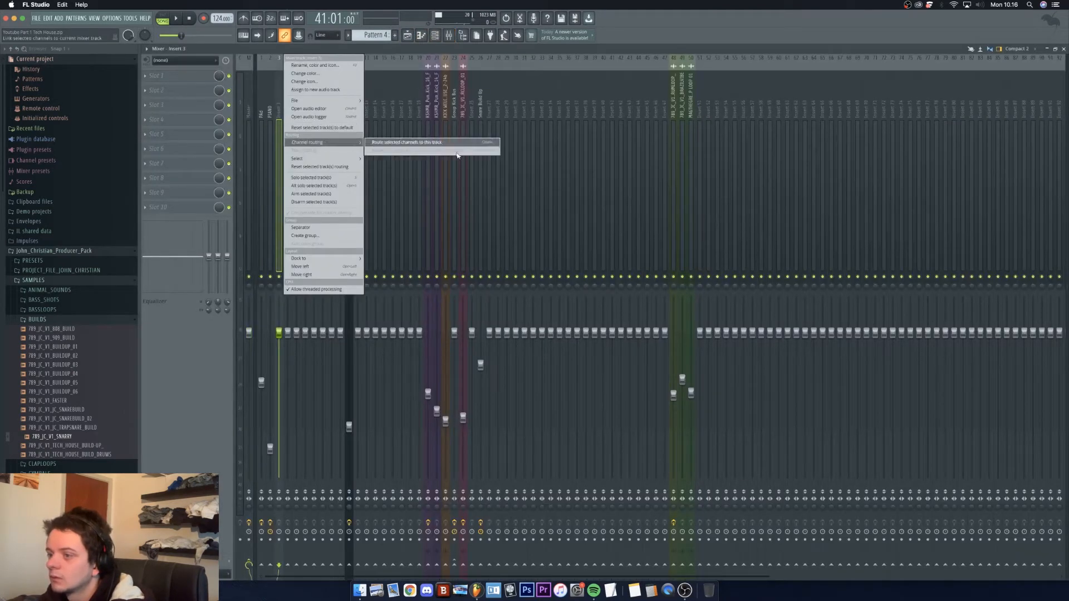
pyautogui.click(424, 143)
pyautogui.moveTo(279, 334); pyautogui.dragTo(279, 437)
# Step: Add Fruity Parametric EQ 2 to the Serum #2 mixer track and make band 7 a steeper low-pass filter with a much lower cutoff
pyautogui.click(170, 78)
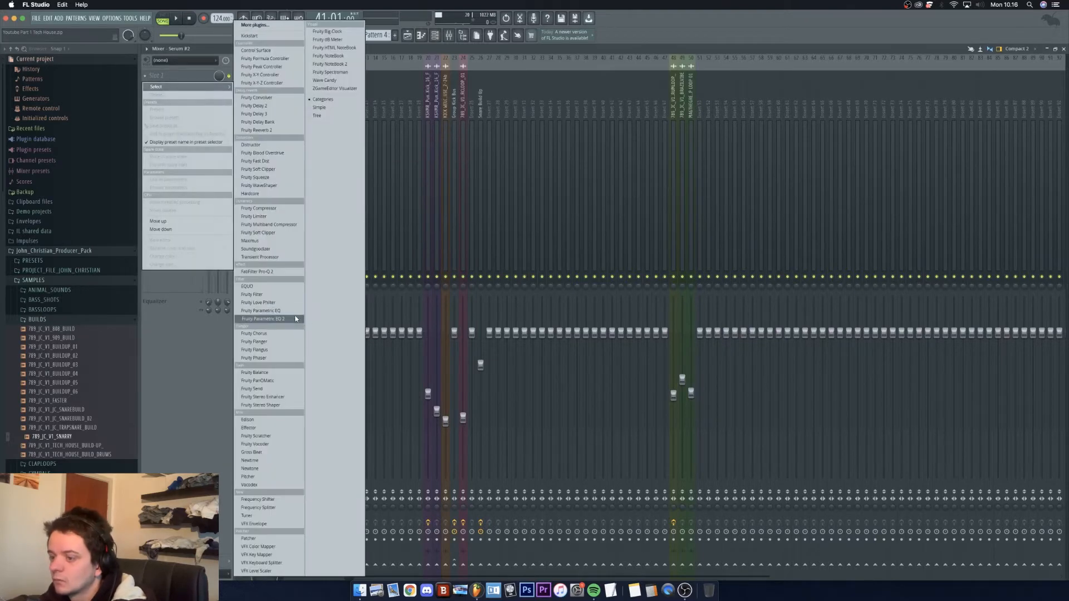
pyautogui.click(262, 319)
pyautogui.rightClick(321, 139)
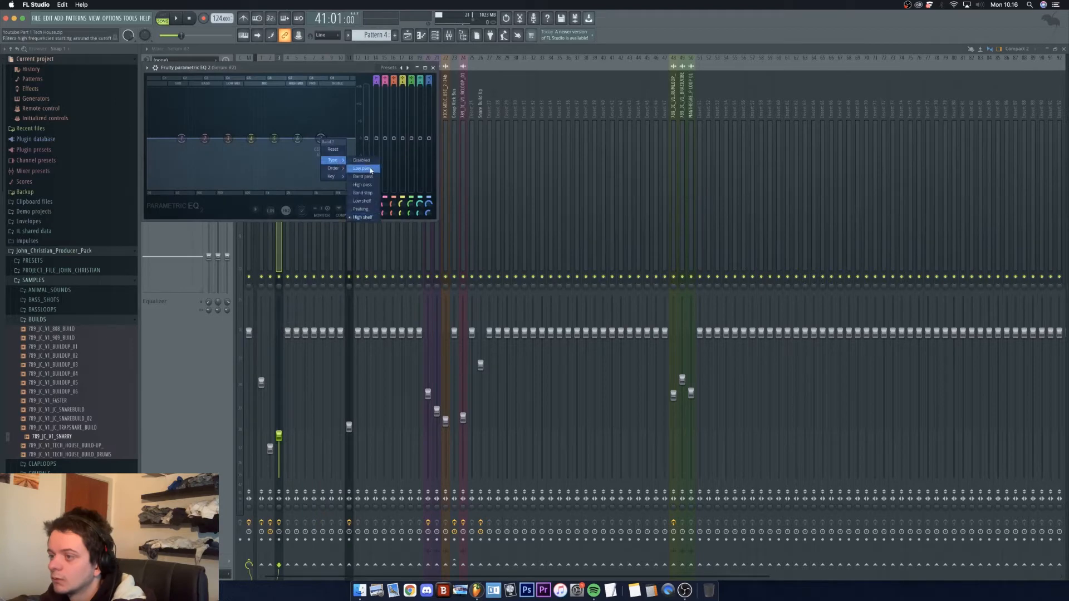
pyautogui.click(364, 169)
pyautogui.moveTo(429, 84); pyautogui.dragTo(429, 75)
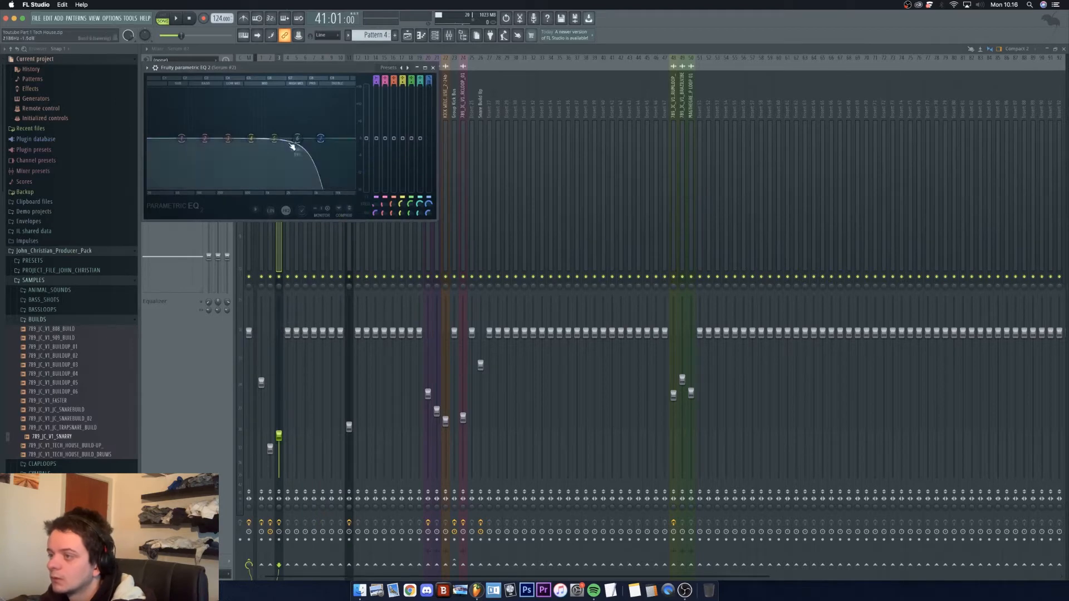
pyautogui.moveTo(321, 138); pyautogui.dragTo(259, 138)
pyautogui.rightClick(182, 139)
pyautogui.moveTo(199, 161)
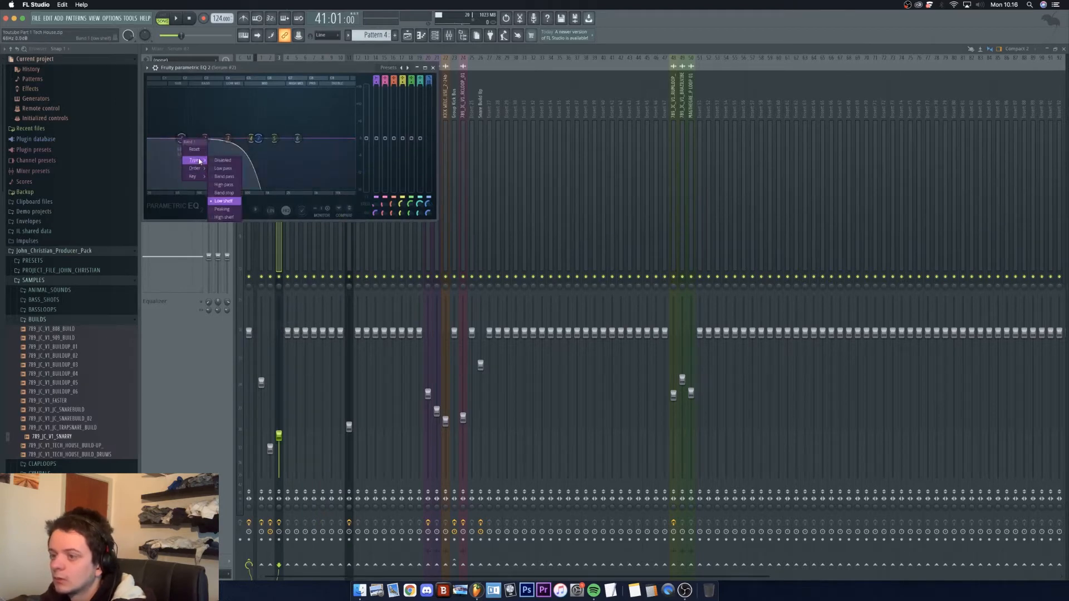
pyautogui.click(223, 193)
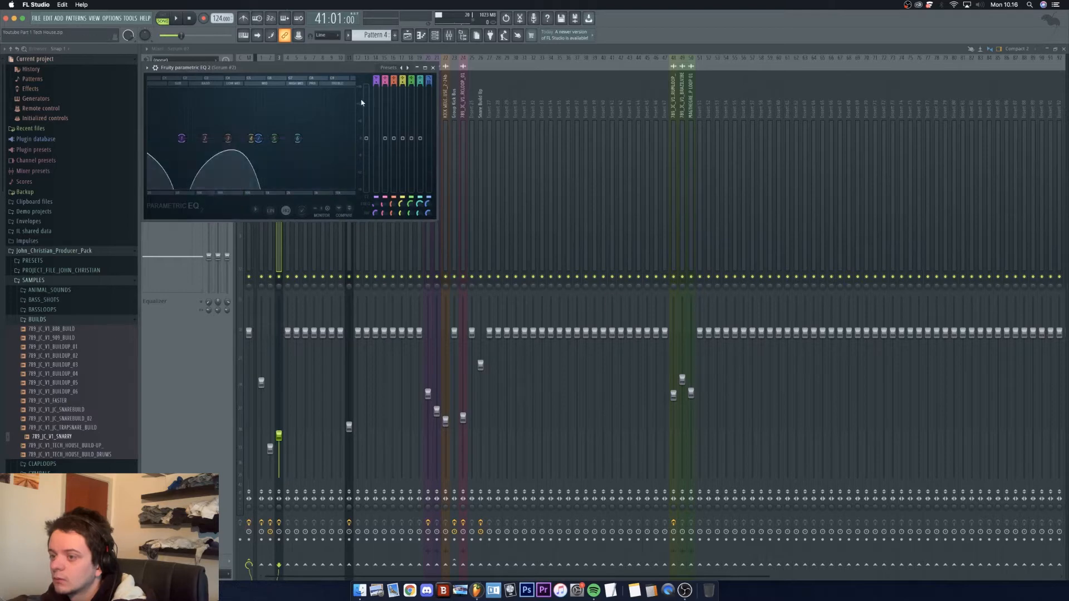
# Step: Make EQ band 1 a high-pass filter, steepen its slope, and raise its cutoff frequency slightly
pyautogui.rightClick(182, 138)
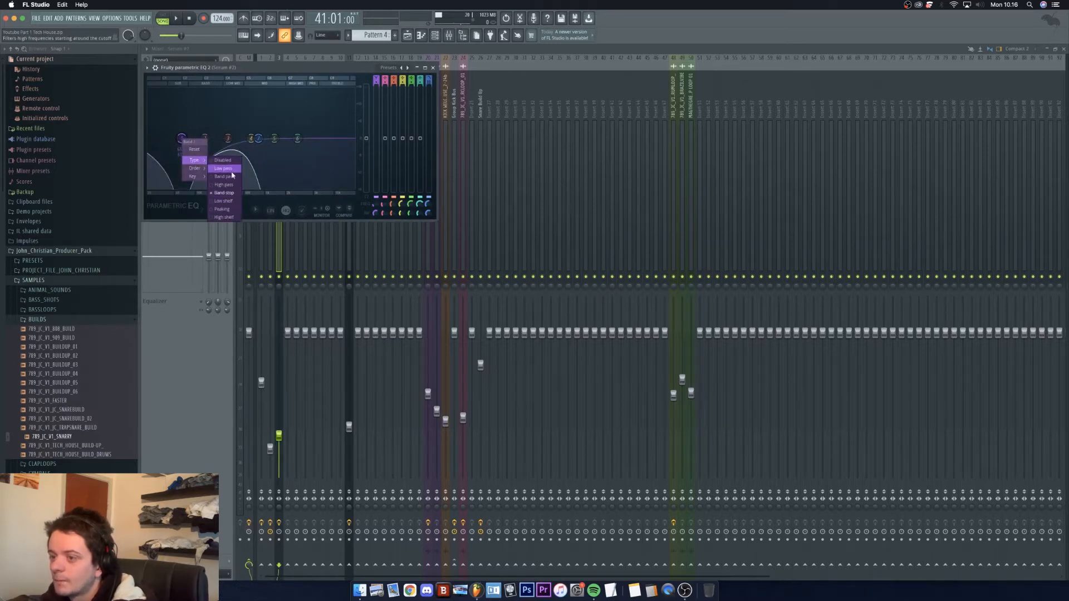
pyautogui.click(228, 169)
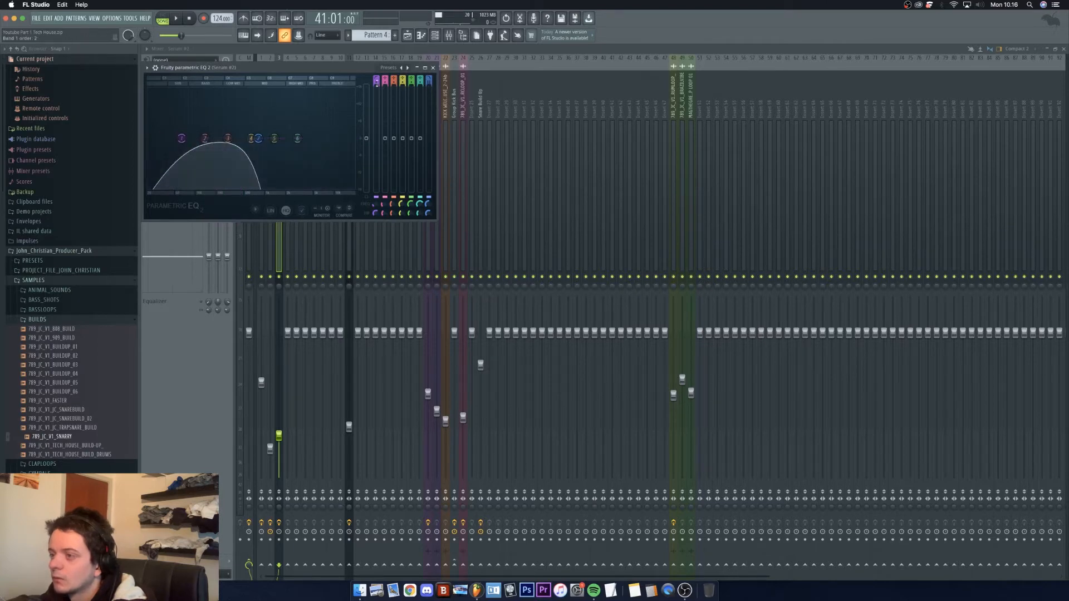
pyautogui.moveTo(377, 83); pyautogui.dragTo(377, 67)
pyautogui.moveTo(182, 139); pyautogui.dragTo(198, 142)
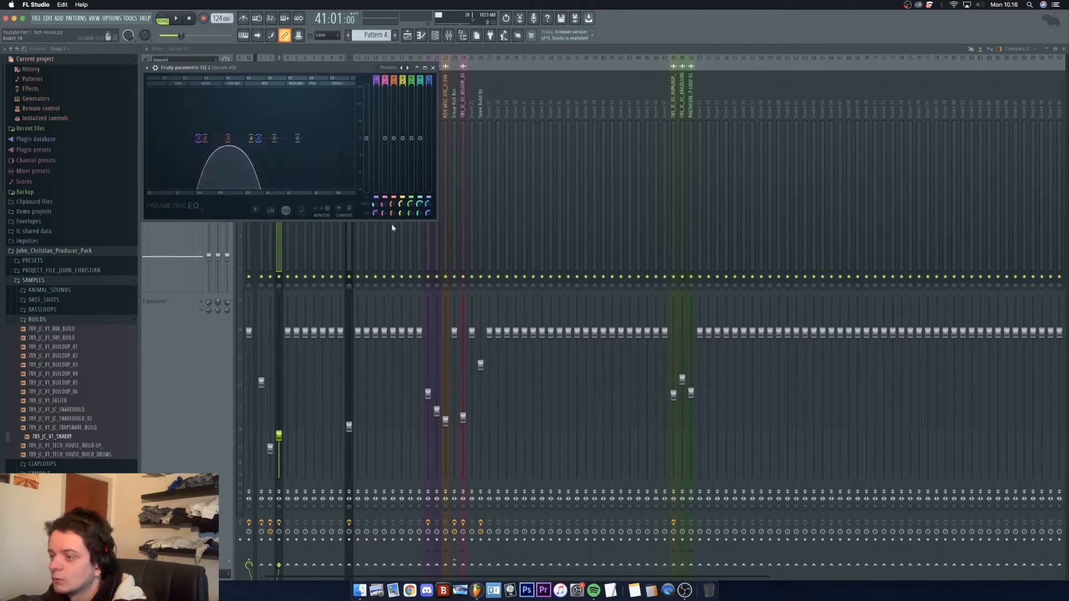
# Step: Create an automation clip for the EQ band 1 frequency, close the EQ, and return to the playlist
pyautogui.rightClick(377, 205)
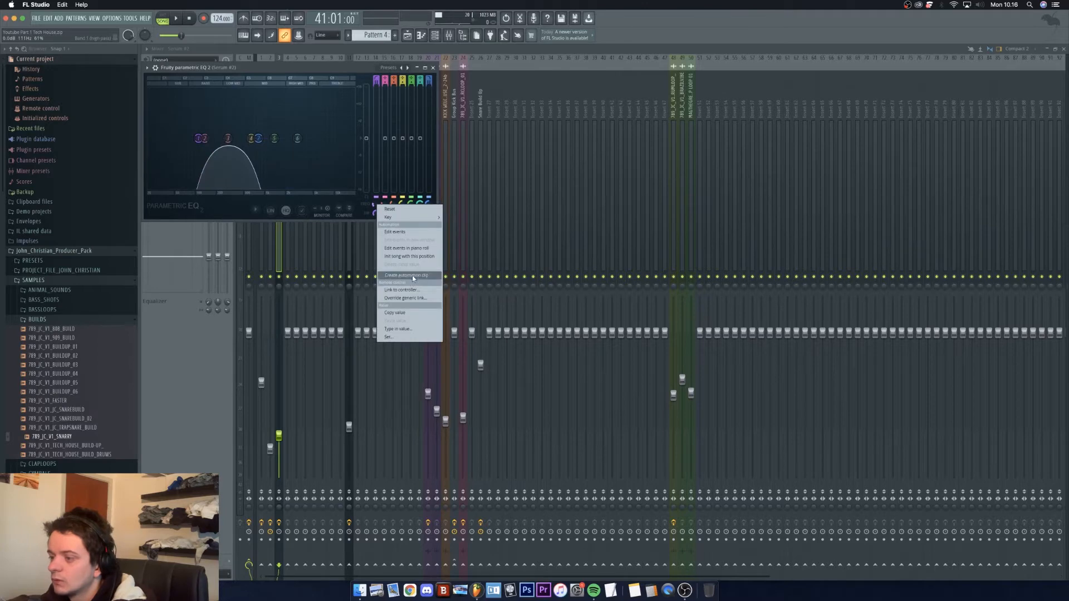
pyautogui.click(412, 275)
pyautogui.click(434, 68)
pyautogui.press('F5')
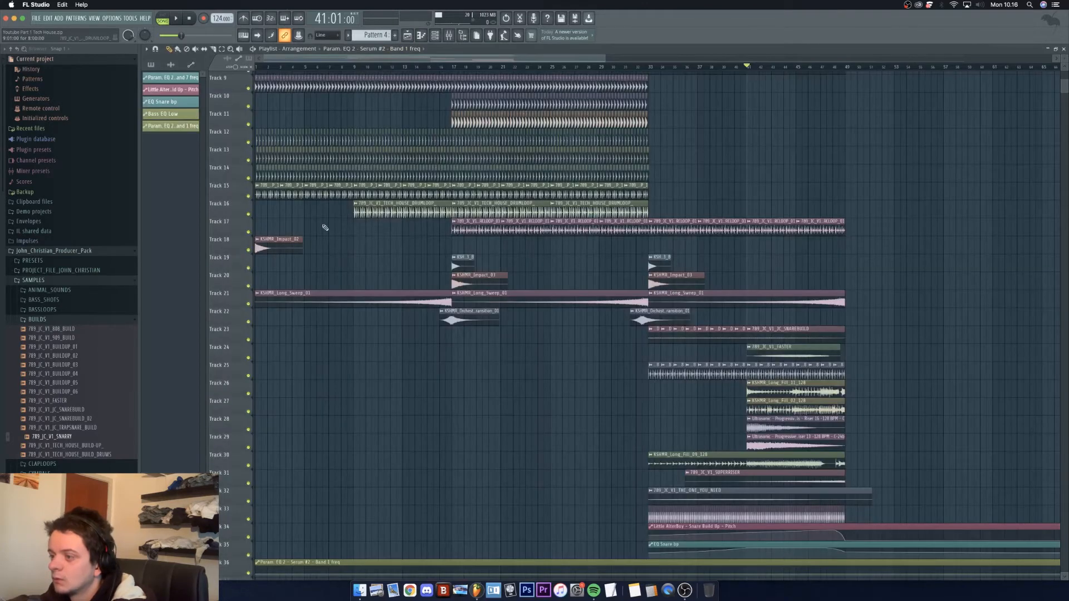
# Step: Add Kickstart to the second effect slot of the Serum #2 mixer track, close its window, and return to the playlist
pyautogui.press('F9')
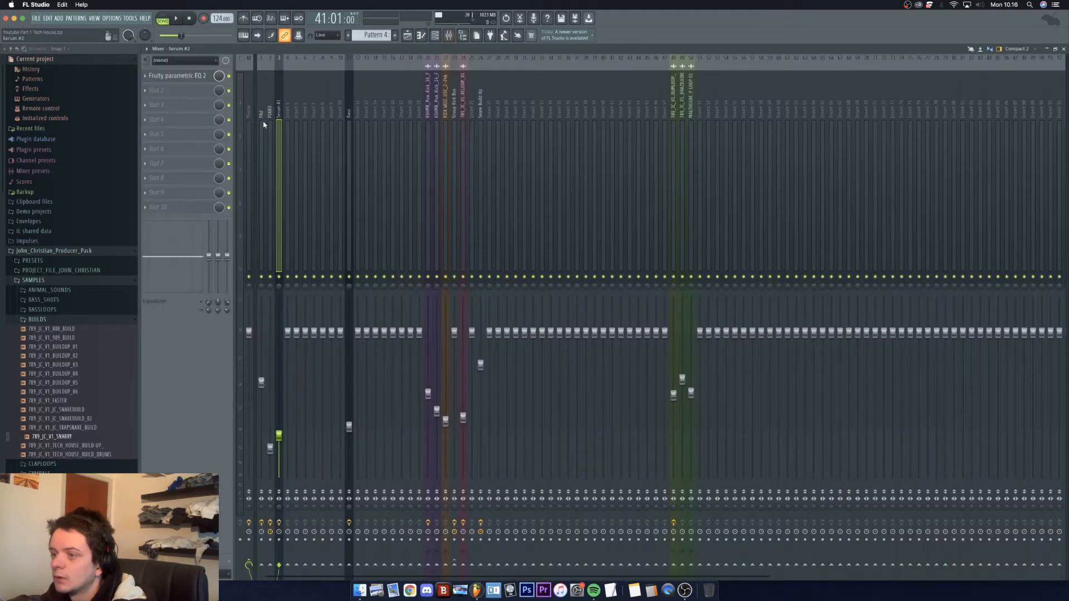
pyautogui.click(182, 90)
pyautogui.click(258, 33)
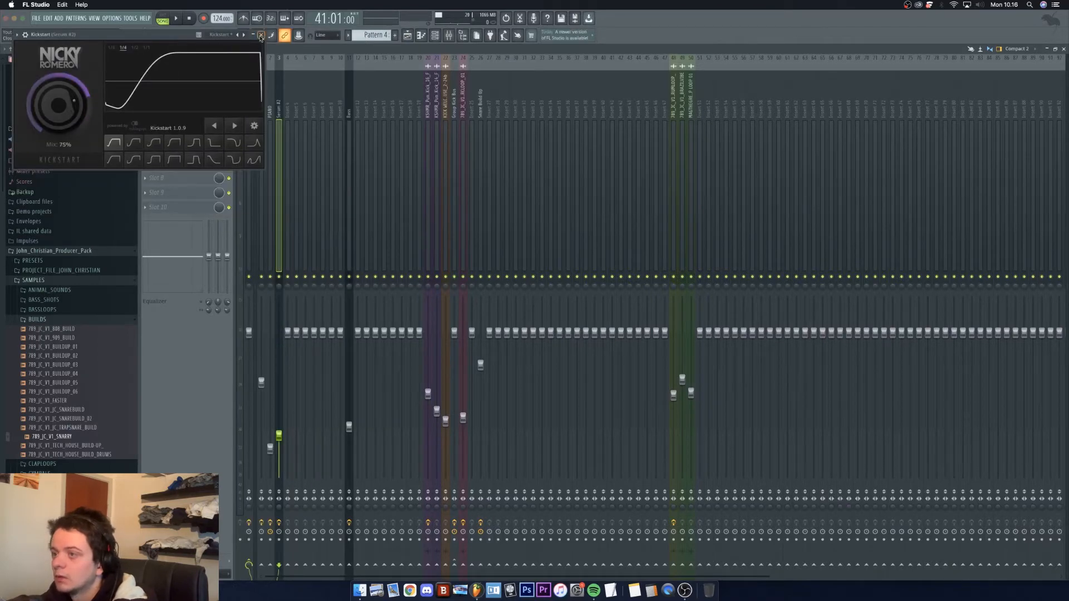
pyautogui.click(261, 35)
pyautogui.press('F5')
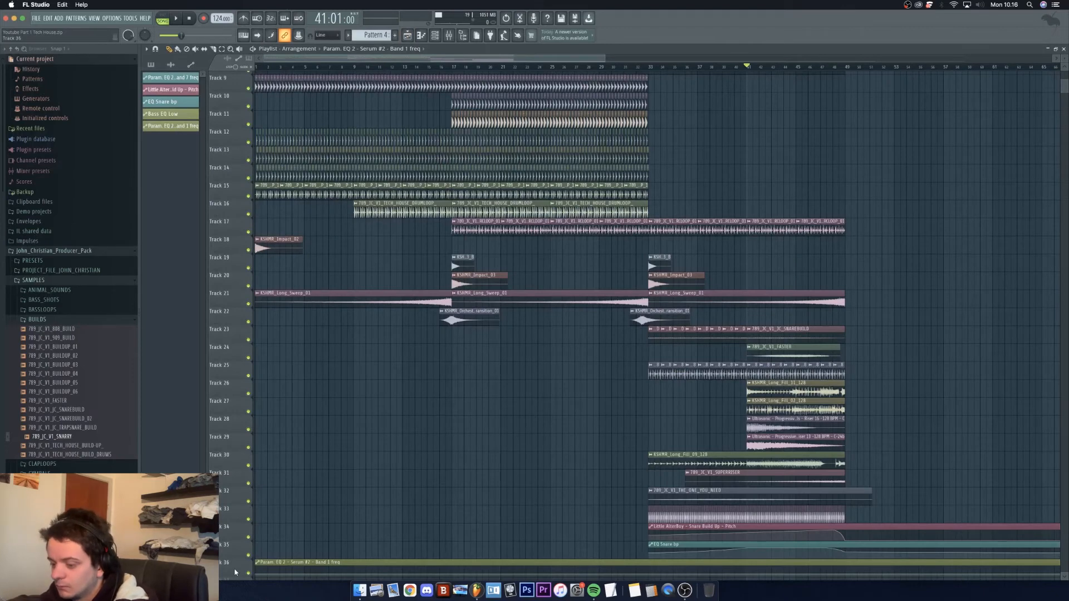
# Step: Move the Serum #2 EQ automation track directly below the Bass track and keep its clip placed at bar 1
pyautogui.moveTo(235, 572); pyautogui.dragTo(231, 121)
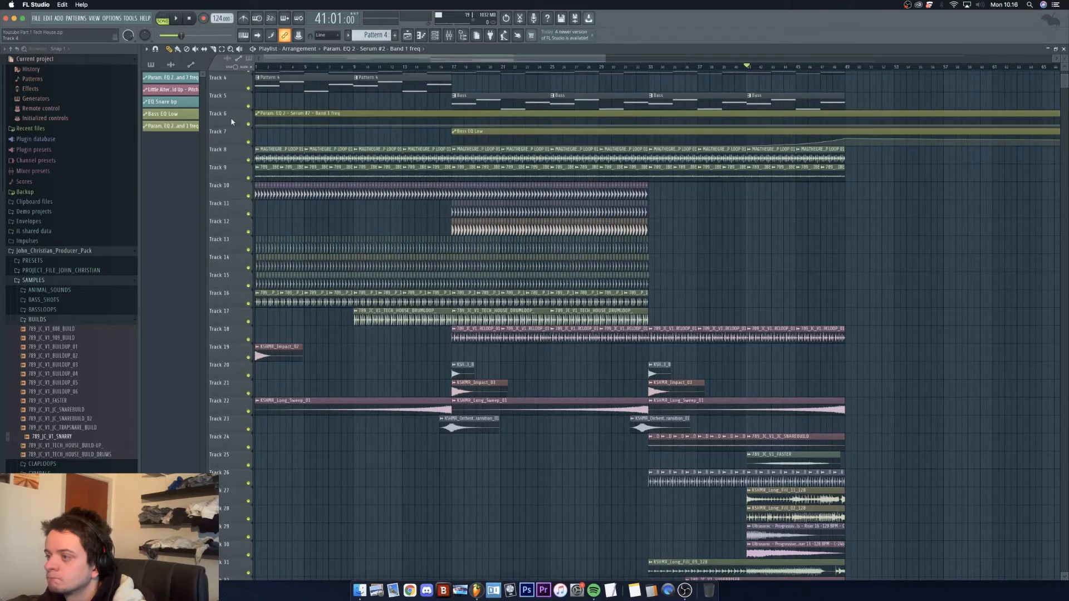
pyautogui.scroll(2, 284, 134)
pyautogui.rightClick(263, 107)
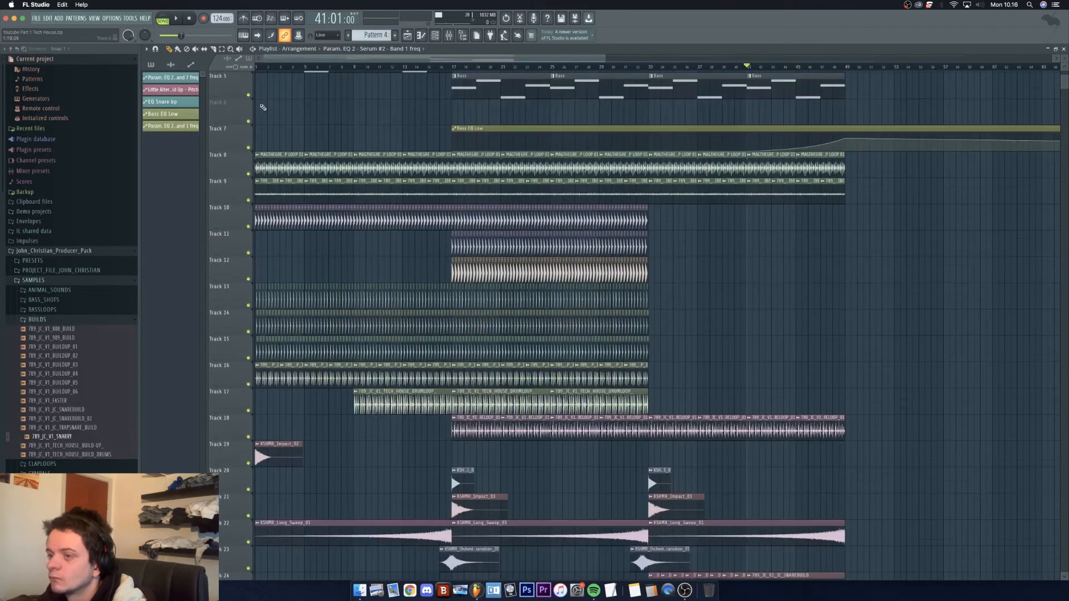
pyautogui.click(261, 105)
# Step: Rename the Serum #2 EQ automation clip as Bass Reese EQ
pyautogui.click(258, 102)
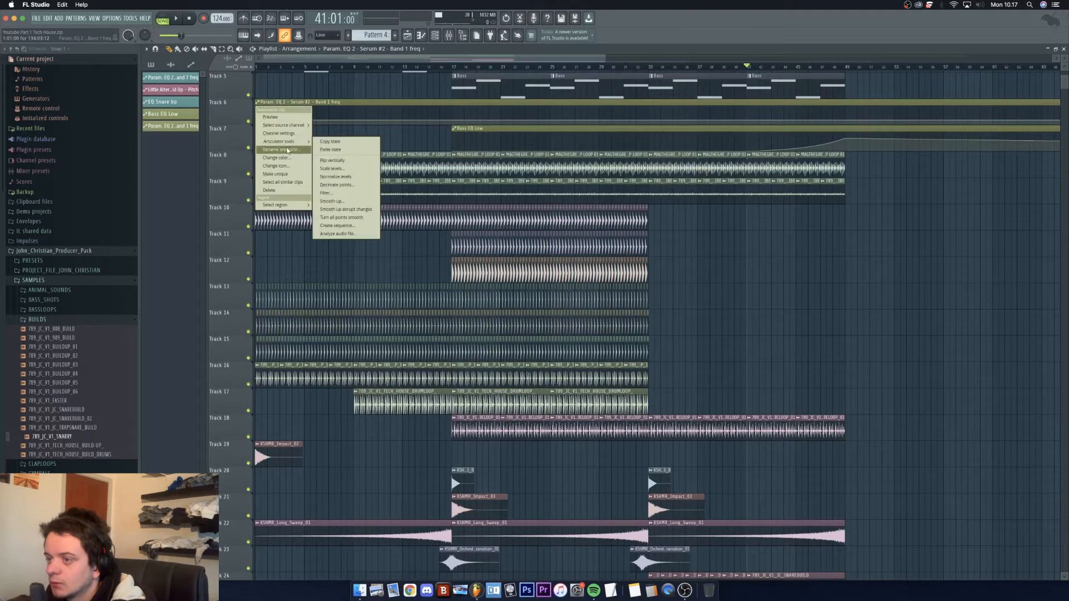
pyautogui.click(284, 149)
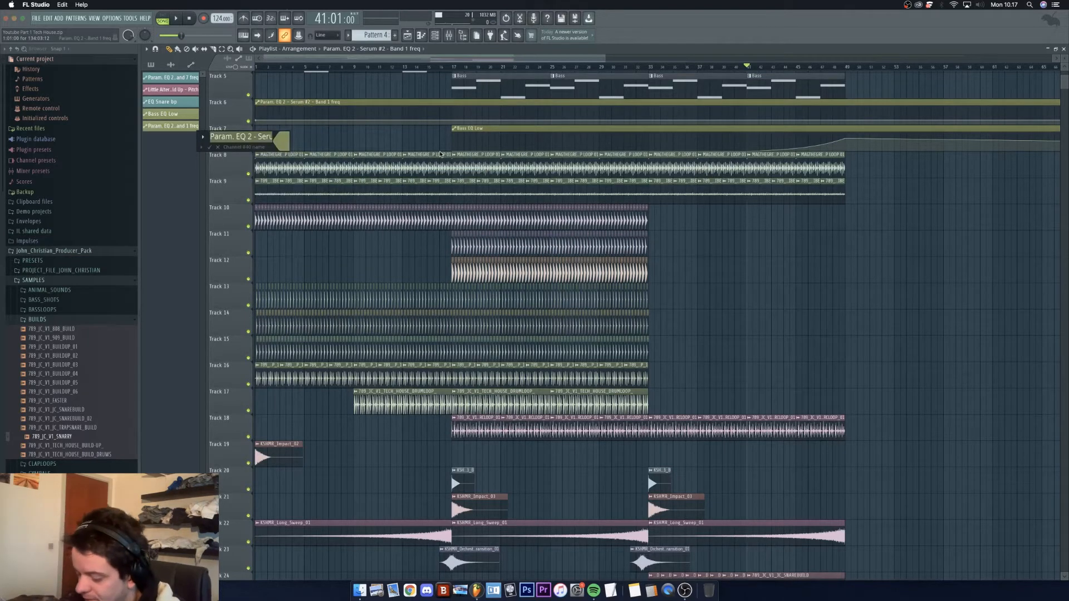
pyautogui.write('Bass Reese EQ')
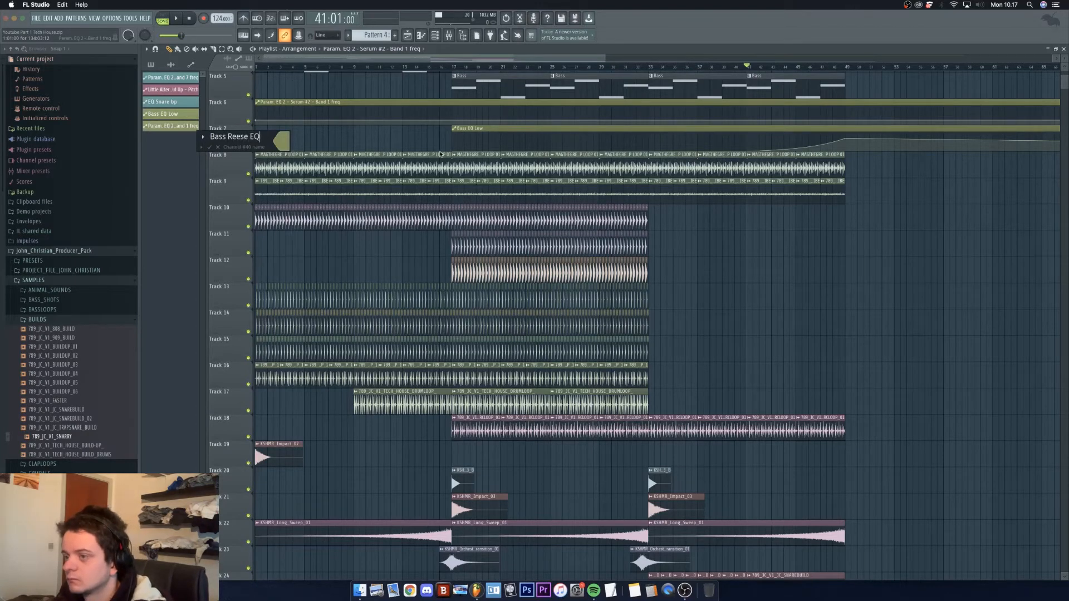
pyautogui.press('Return')
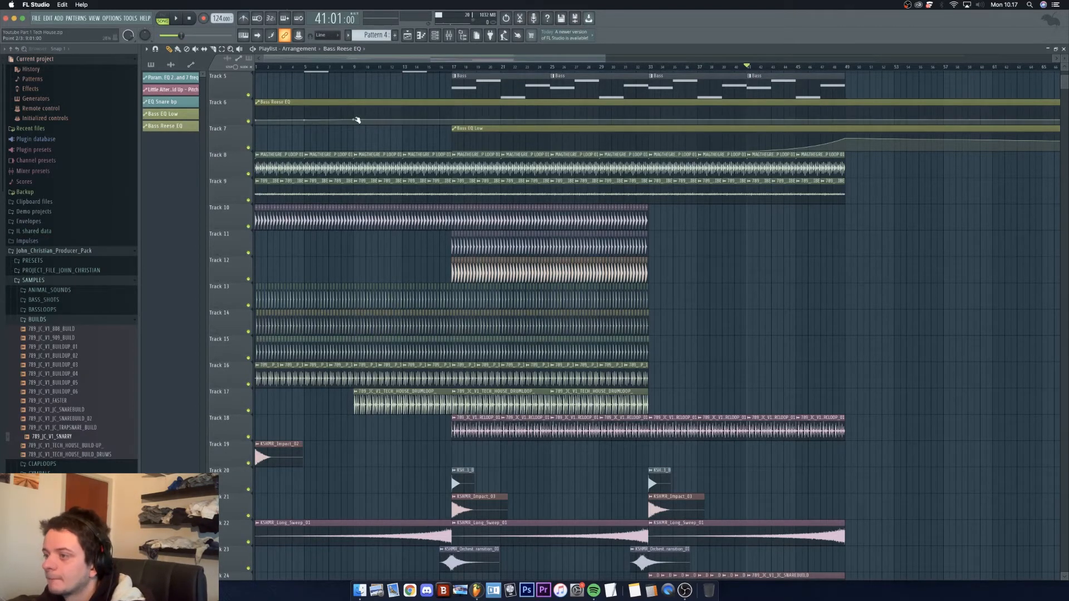
# Step: Lower the Bass Reese EQ automation curve so it falls until bar 17, and play the song from bar 1
pyautogui.moveTo(444, 121); pyautogui.dragTo(455, 136)
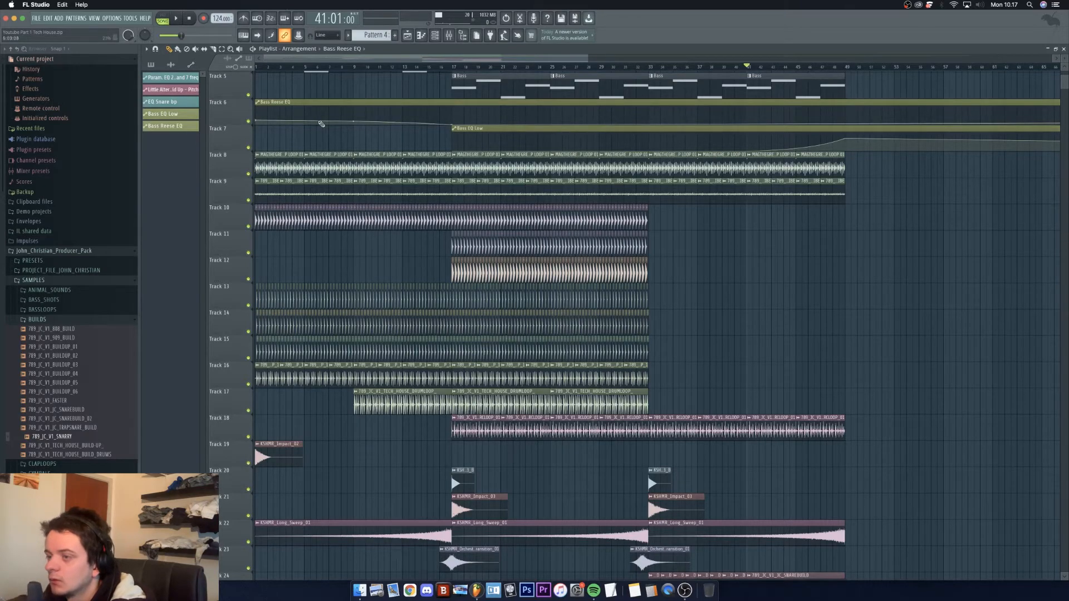
pyautogui.scroll(3, 322, 132)
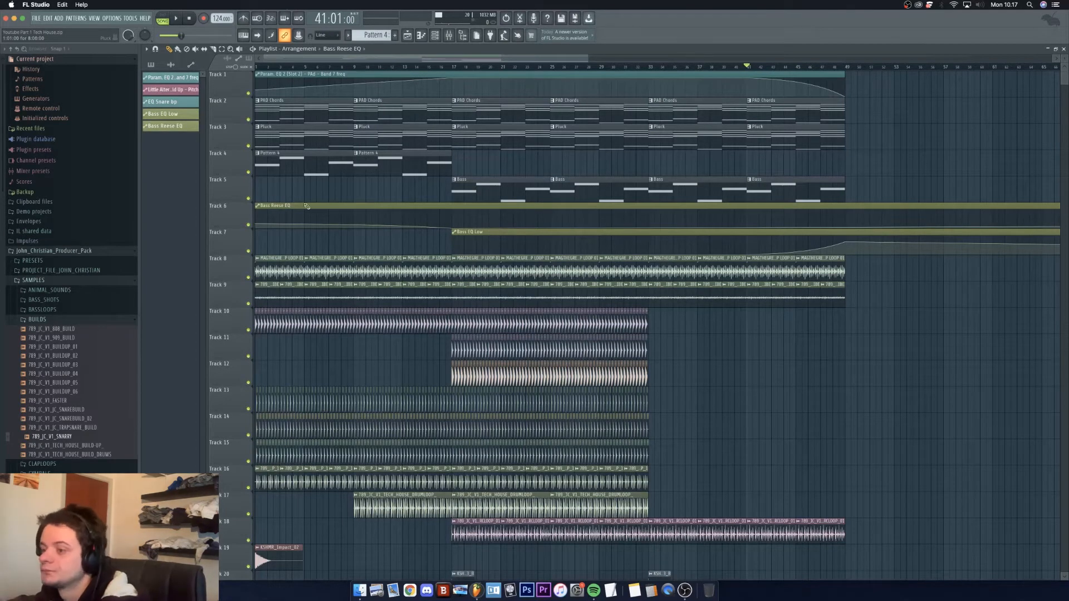
pyautogui.press('space')
pyautogui.press('space')
pyautogui.click(257, 66)
pyautogui.press('space')
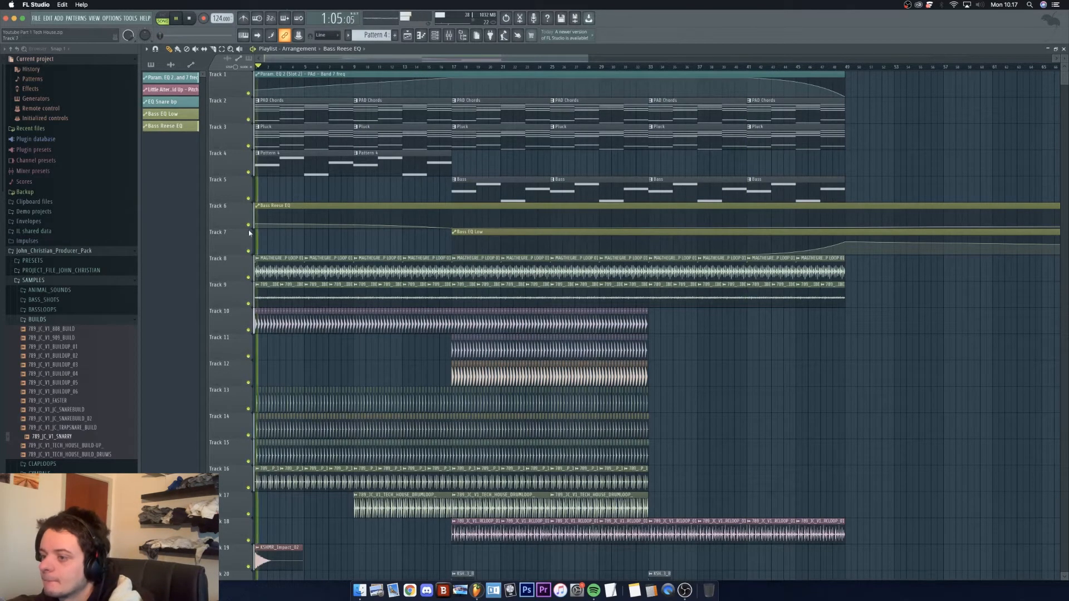
# Step: Select both Pattern 4 clips on Track 4 and duplicate them right after themselves
pyautogui.moveTo(474, 151); pyautogui.dragTo(301, 175)
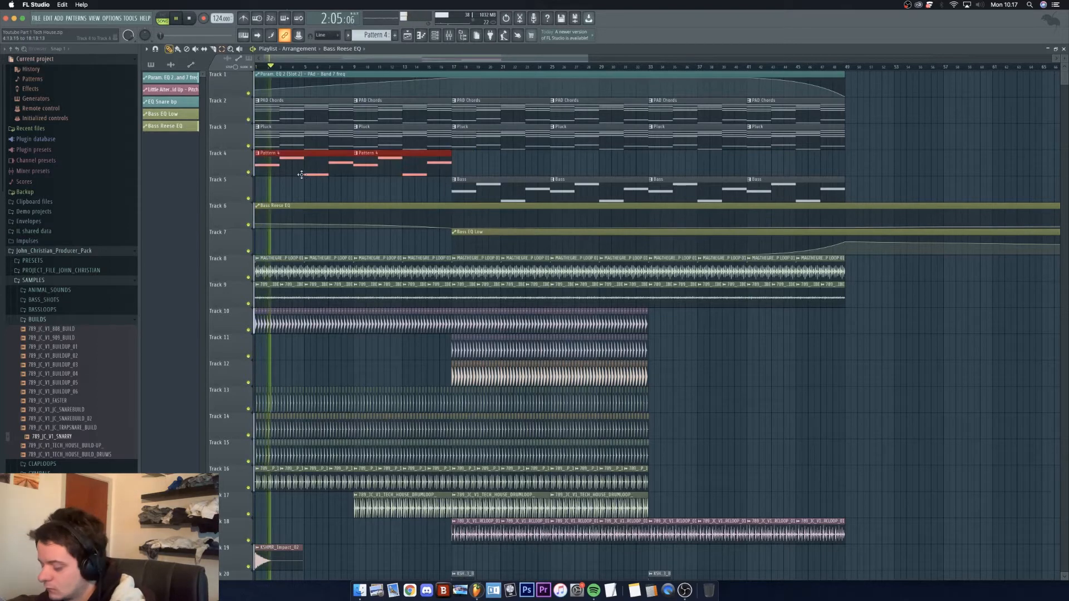
pyautogui.press('super+b')
# Step: Remove Edison from the first effect slot of the Master mixer track
pyautogui.click(449, 35)
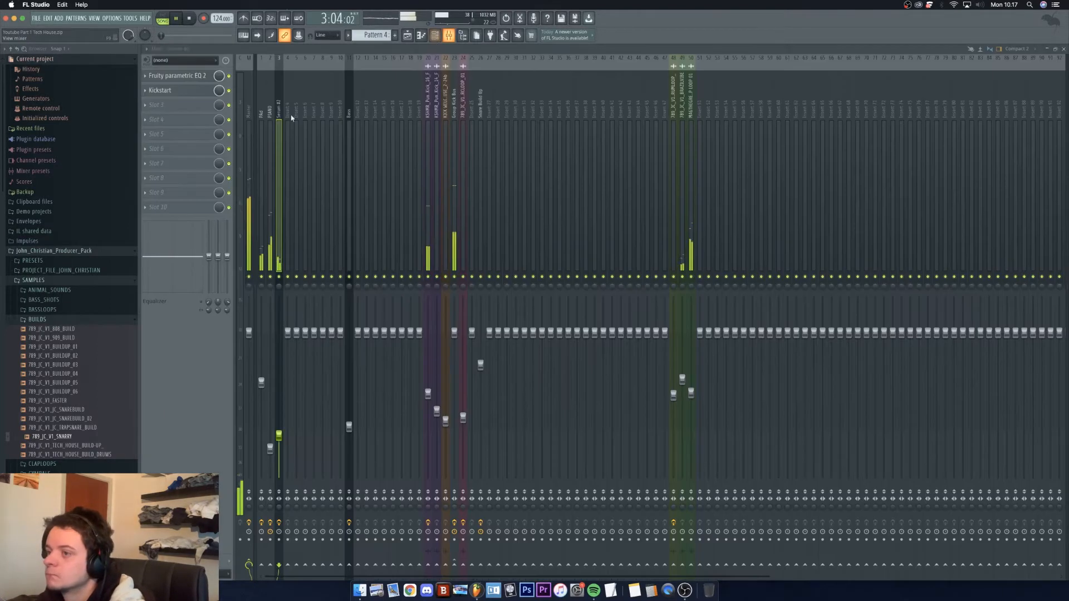
pyautogui.click(249, 142)
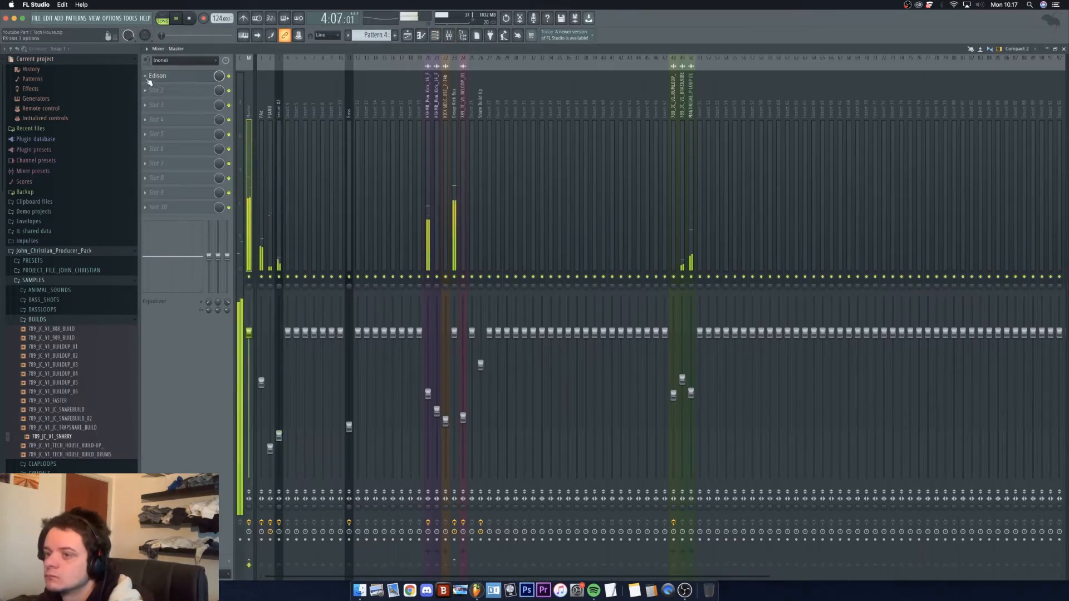
pyautogui.click(146, 78)
pyautogui.click(167, 95)
# Step: Load the SPAN plugin into the first effect slot of the Master track, check the spectrum and close its window
pyautogui.click(147, 77)
pyautogui.moveTo(167, 87)
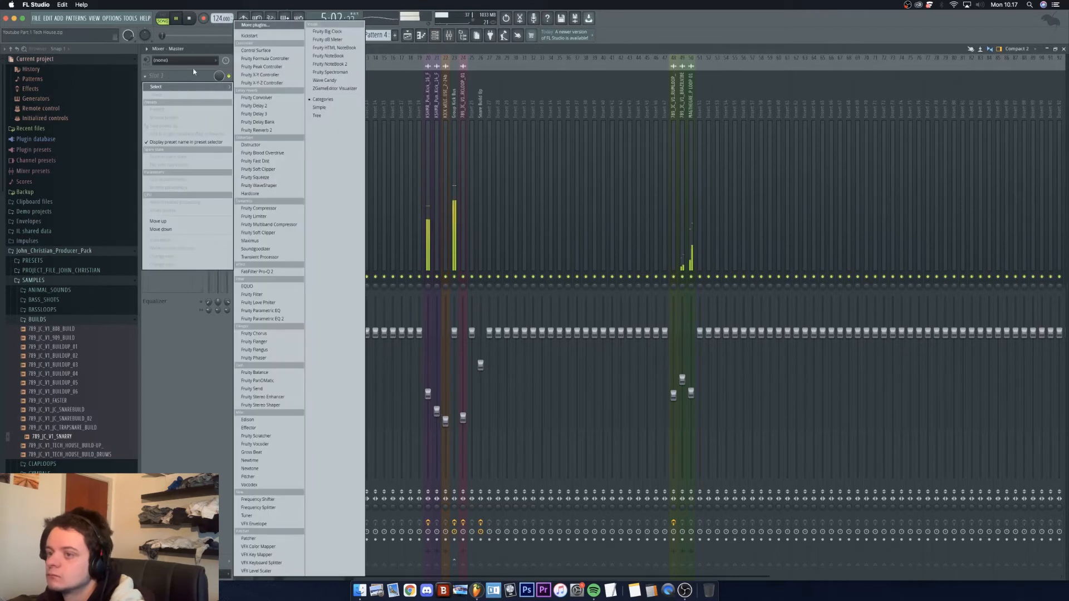
pyautogui.click(265, 26)
pyautogui.write('s')
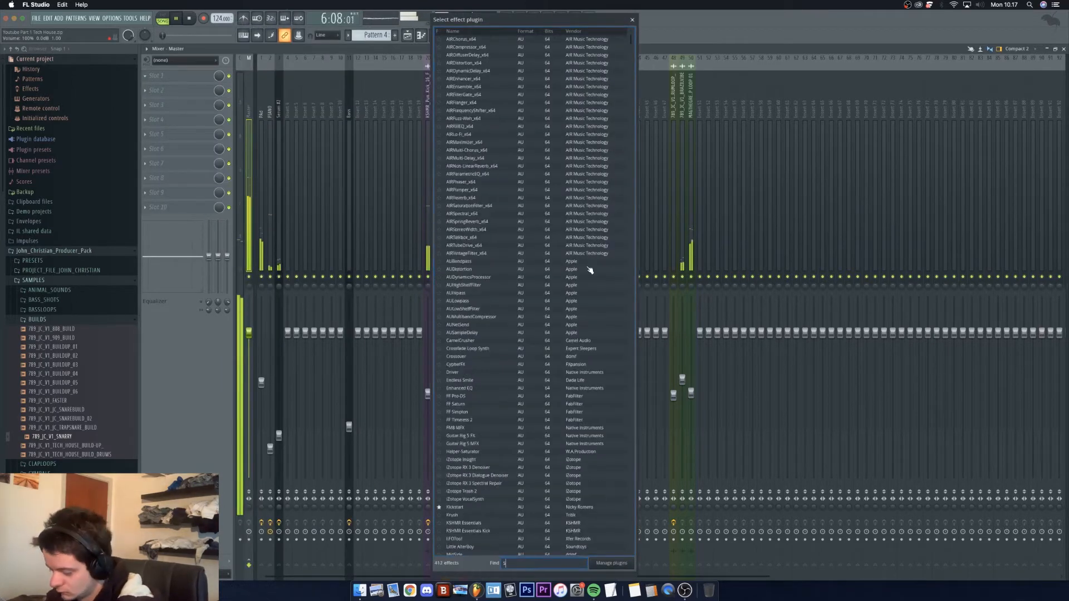
pyautogui.write('pan')
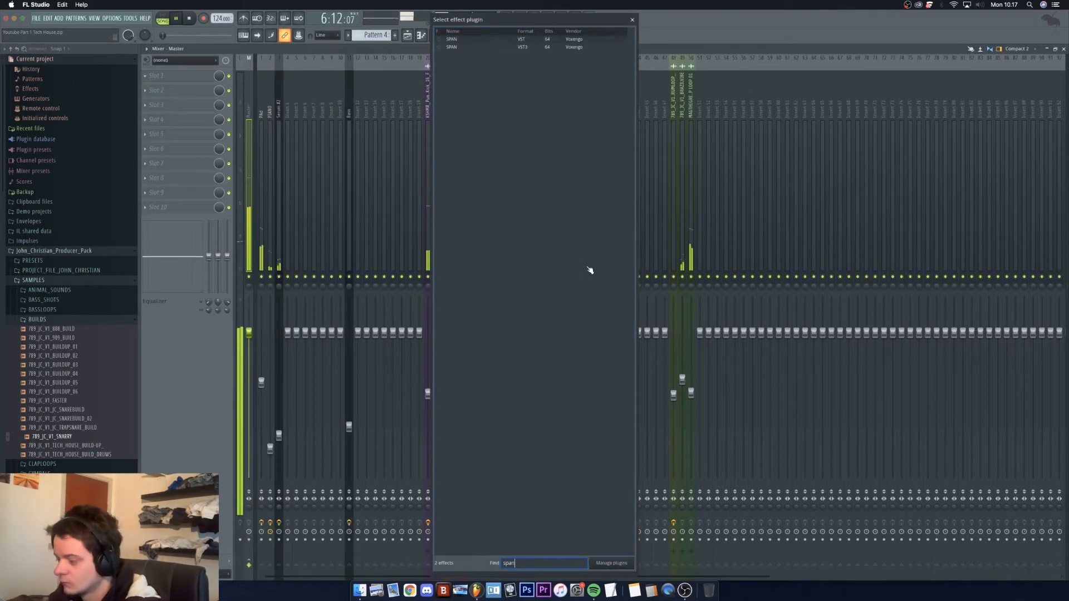
pyautogui.doubleClick(465, 40)
pyautogui.moveTo(198, 49); pyautogui.dragTo(703, 112)
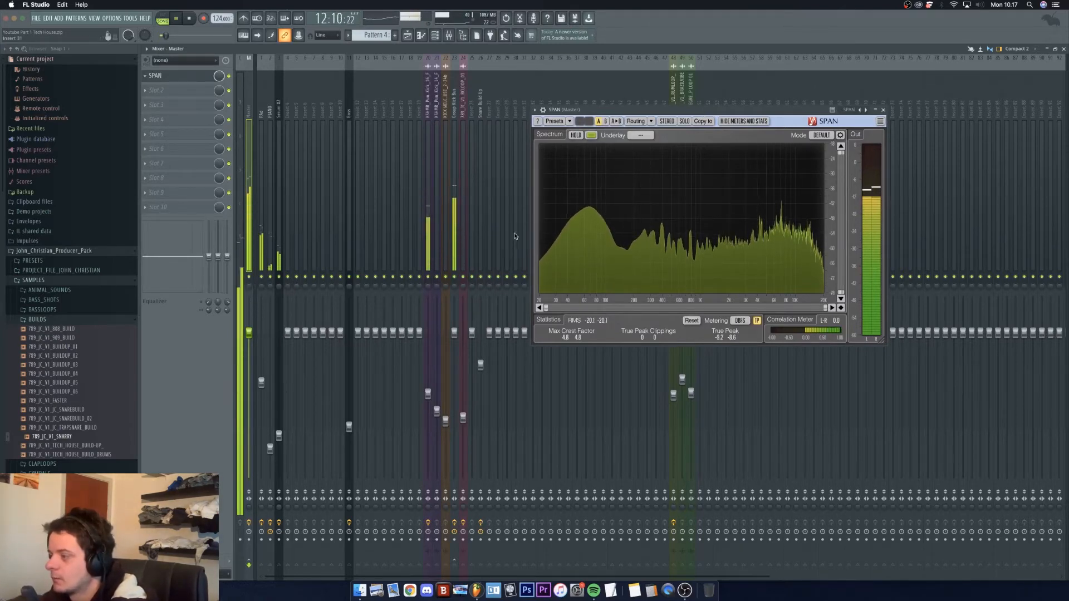
pyautogui.click(884, 110)
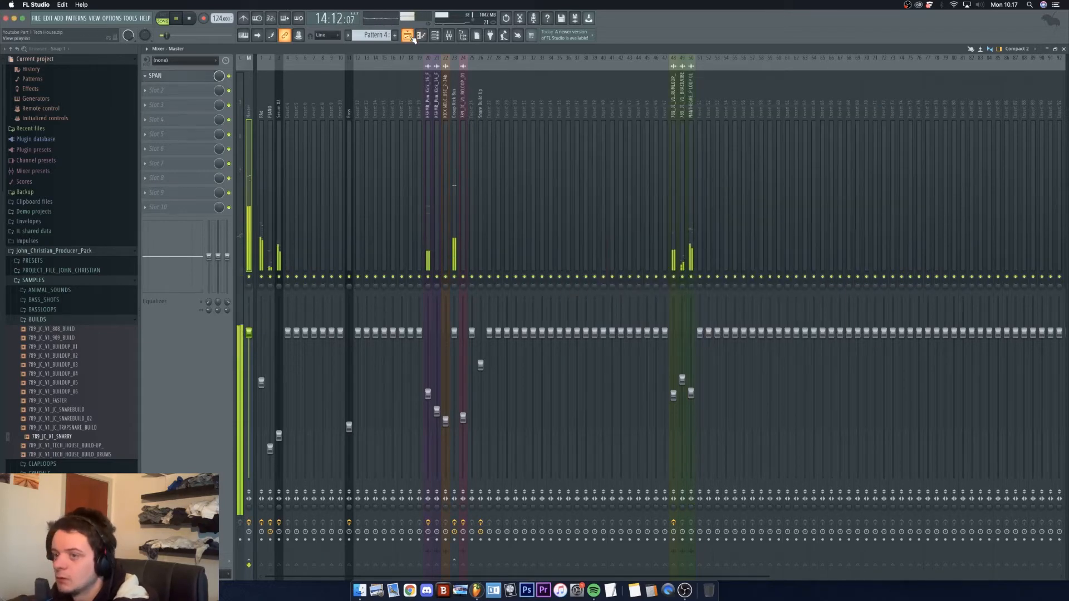
# Step: Duplicate the two Pattern 4 clips on Track 4 so they also fill bars 33 to 49
pyautogui.click(409, 37)
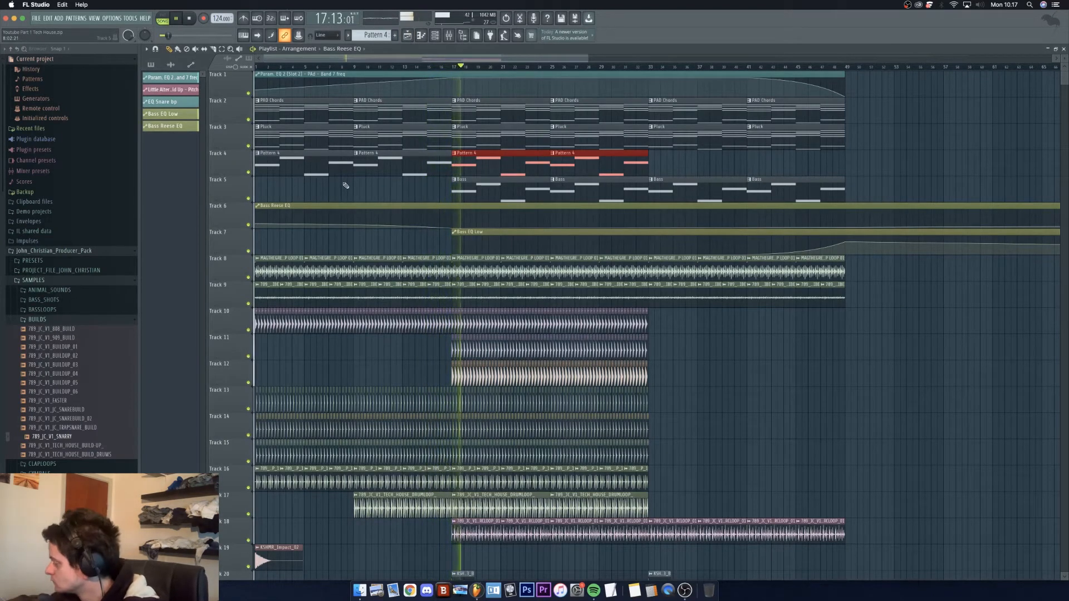
pyautogui.moveTo(663, 161); pyautogui.dragTo(477, 167)
pyautogui.hotkey('ctrl', 'b')
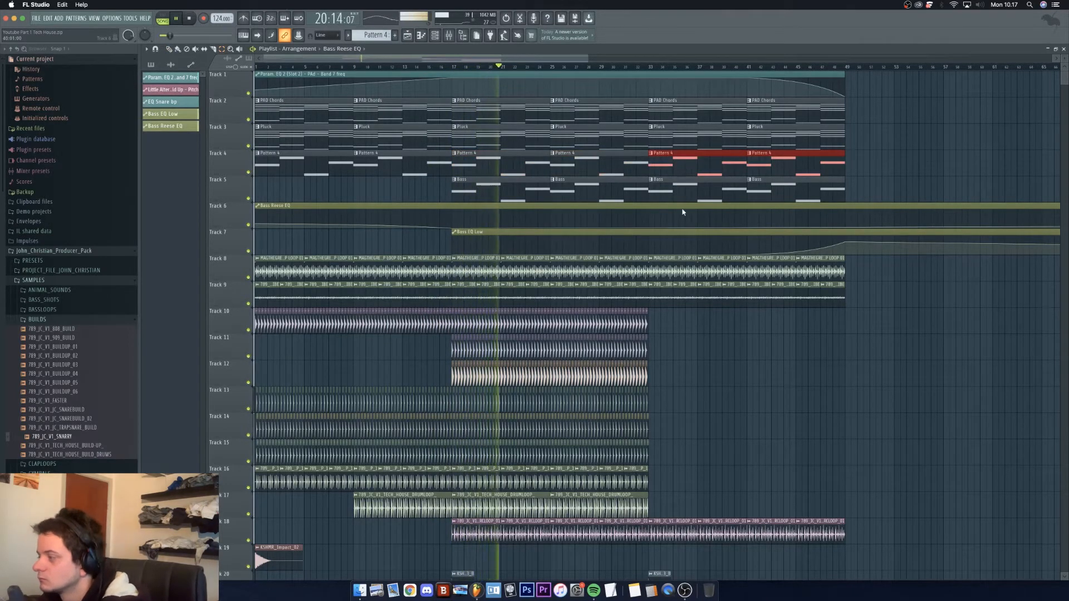
# Step: Add a point at bar 37 to the Bass Reese EQ automation, lower it to the bottom and stop playback
pyautogui.click(699, 219)
pyautogui.press('p')
pyautogui.rightClick(700, 221)
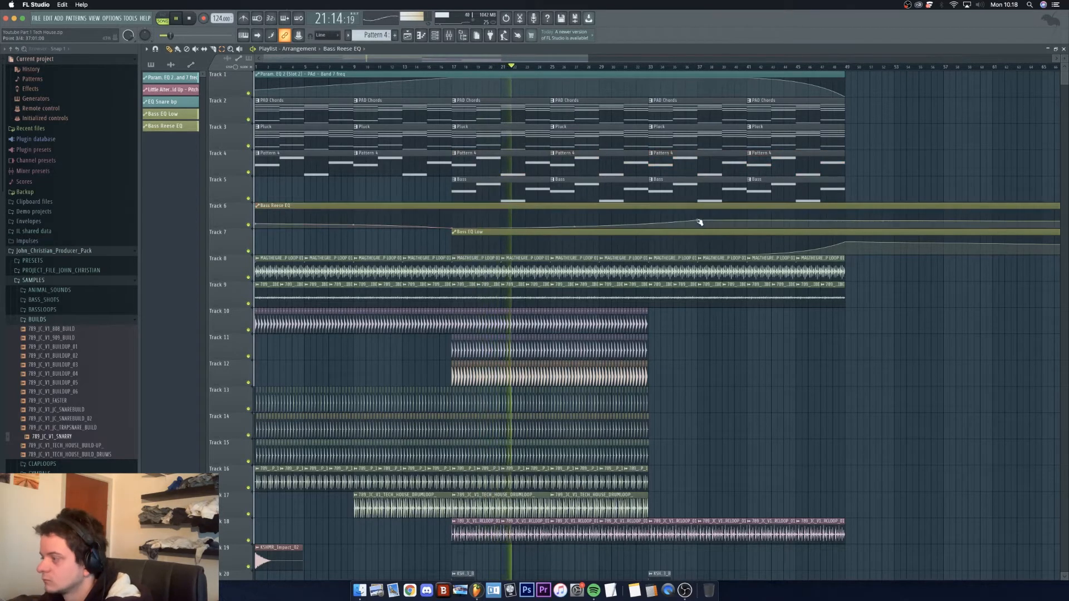
pyautogui.moveTo(700, 222); pyautogui.dragTo(704, 253)
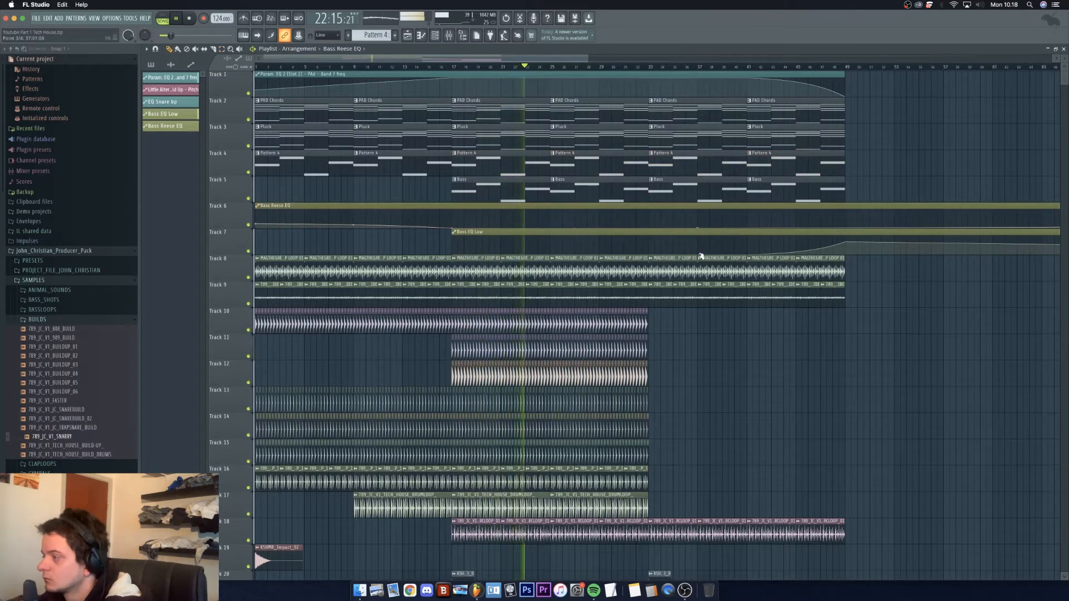
pyautogui.press('space')
# Step: Add a raised point at bar 49 to the Bass Reese EQ automation and shape the curve to rise from bar 41
pyautogui.rightClick(845, 226)
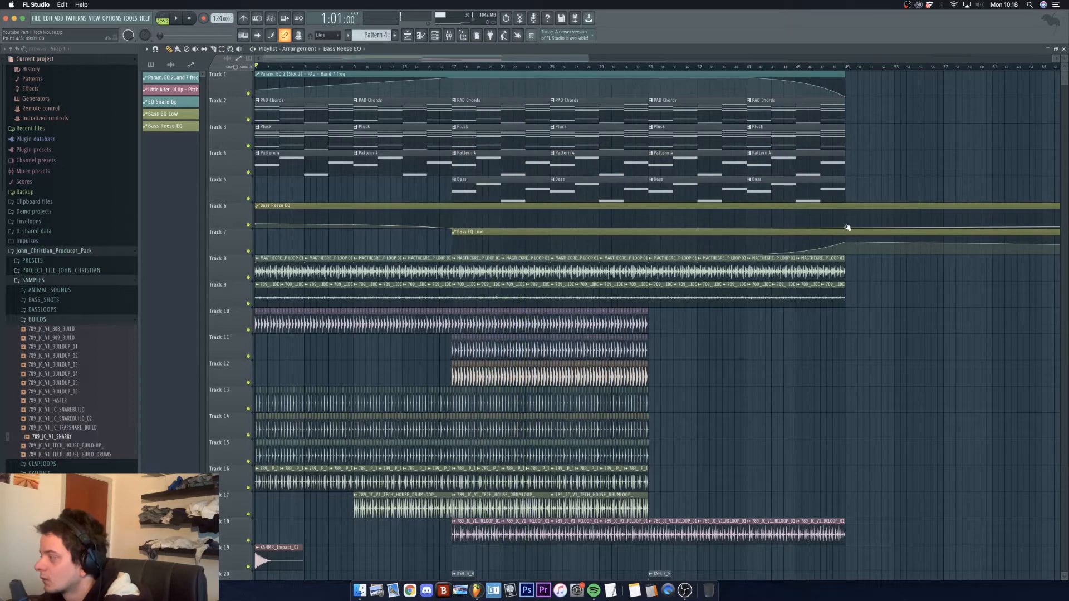
pyautogui.moveTo(848, 228)
pyautogui.mouseDown()
pyautogui.moveTo(845, 208)
pyautogui.moveTo(846, 218)
pyautogui.mouseUp()
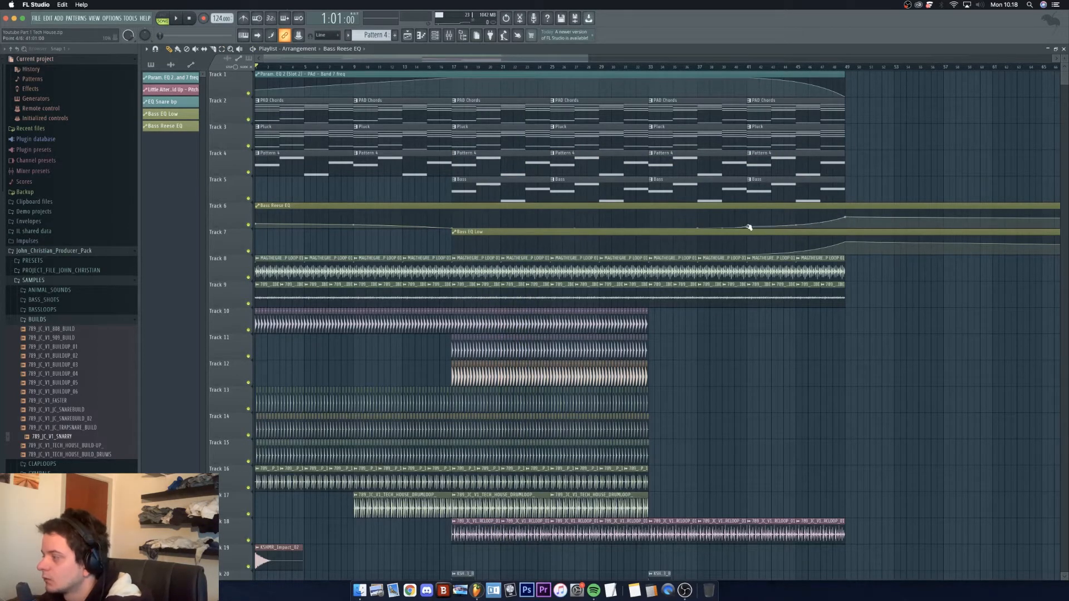
pyautogui.moveTo(749, 227); pyautogui.dragTo(769, 232)
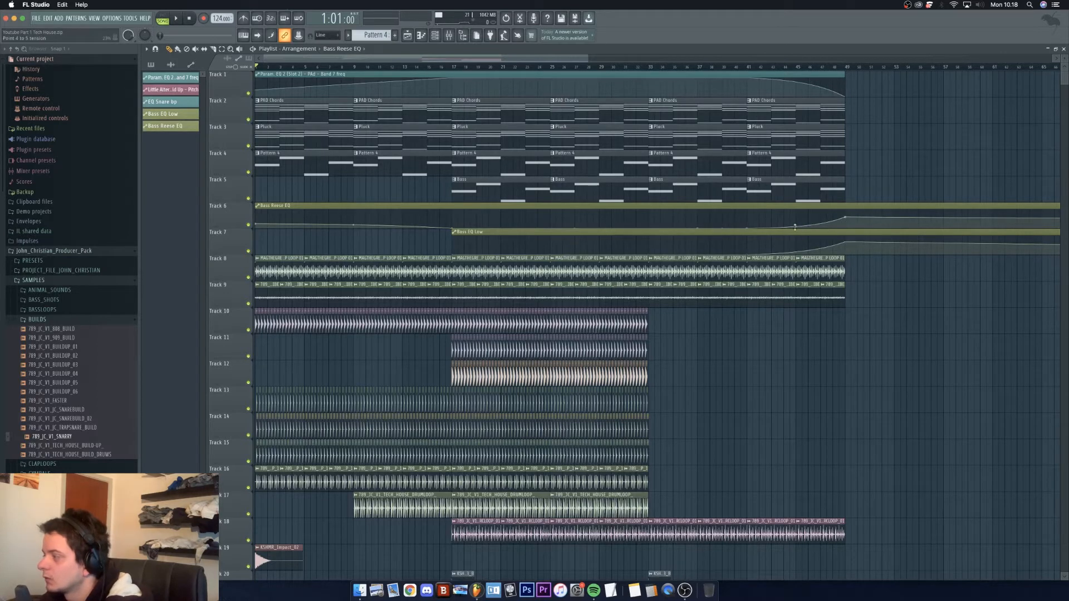
pyautogui.moveTo(796, 226); pyautogui.dragTo(795, 242)
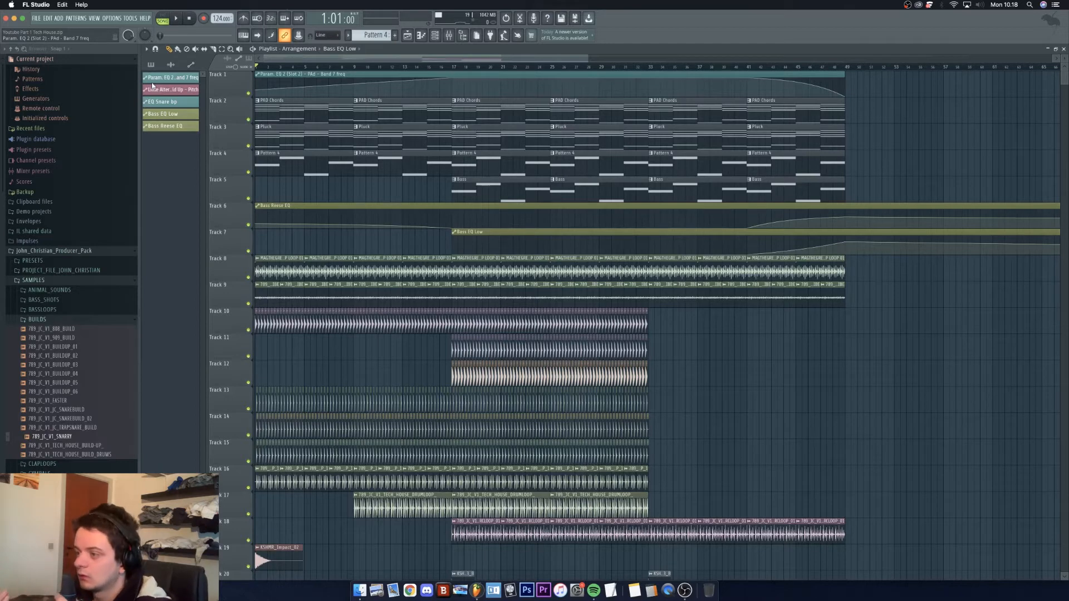
# Step: Rename Pattern 4 as Bass Serum Reese
pyautogui.rightClick(257, 159)
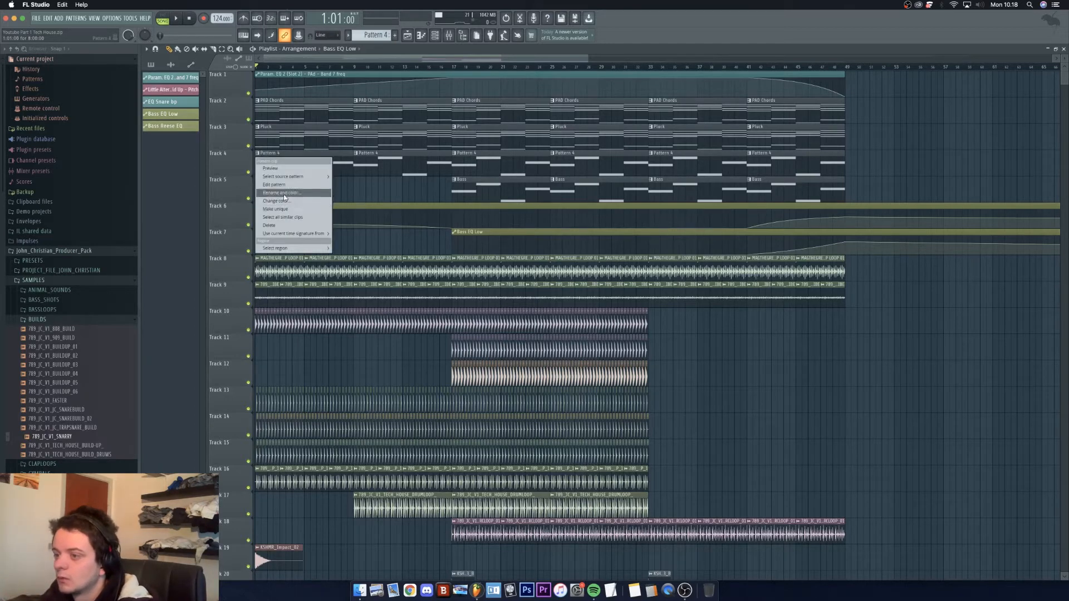
pyautogui.click(283, 194)
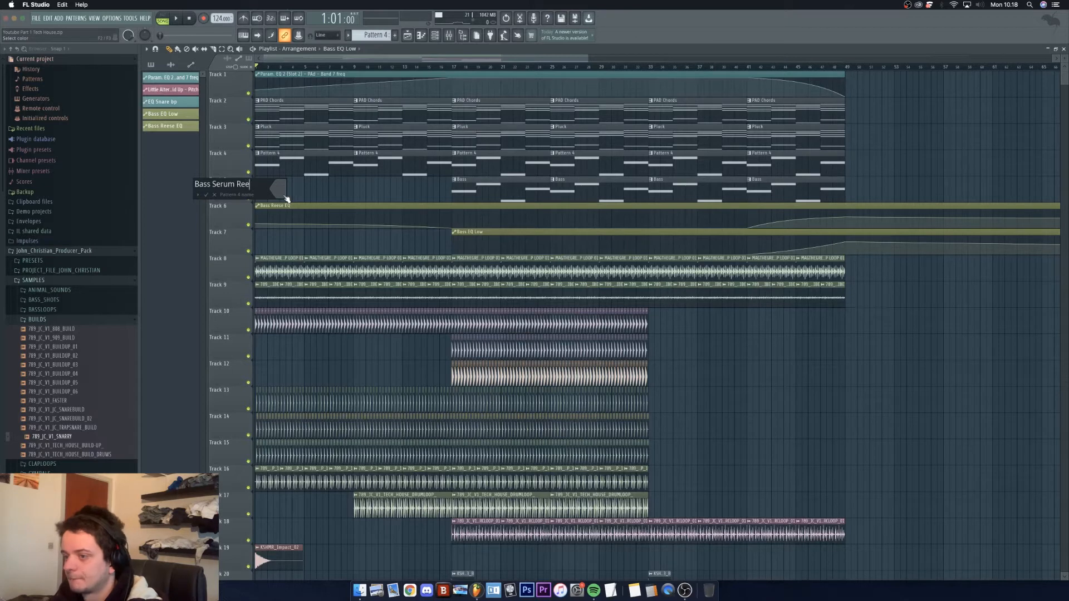
pyautogui.press('Return')
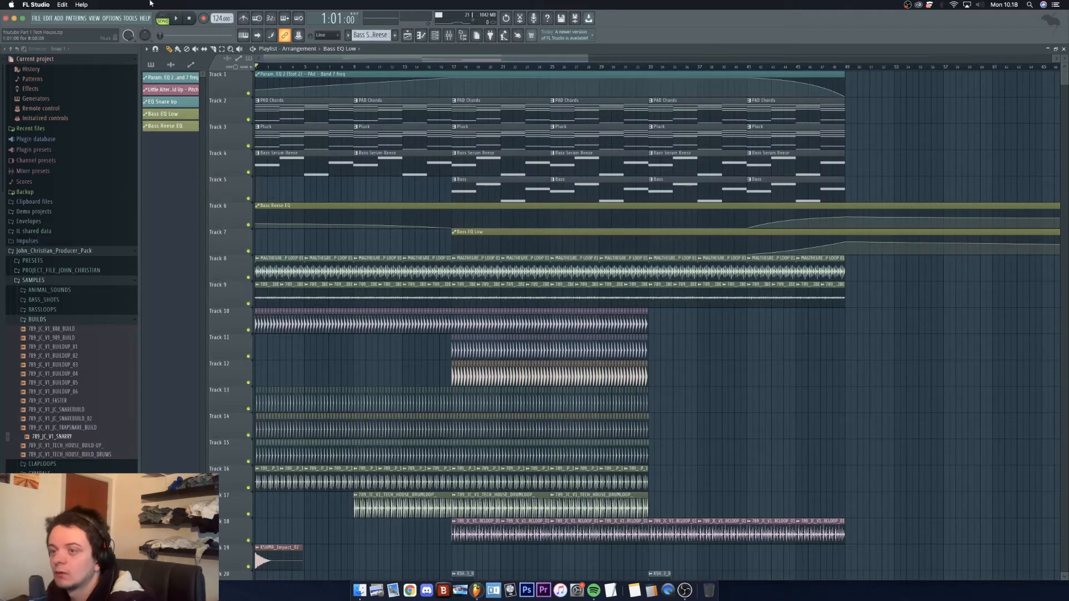
# Step: Save the project as the zipped song file Youtube Part 1 Tech House.zip in Downloads, replacing the existing file
pyautogui.click(39, 18)
pyautogui.click(48, 57)
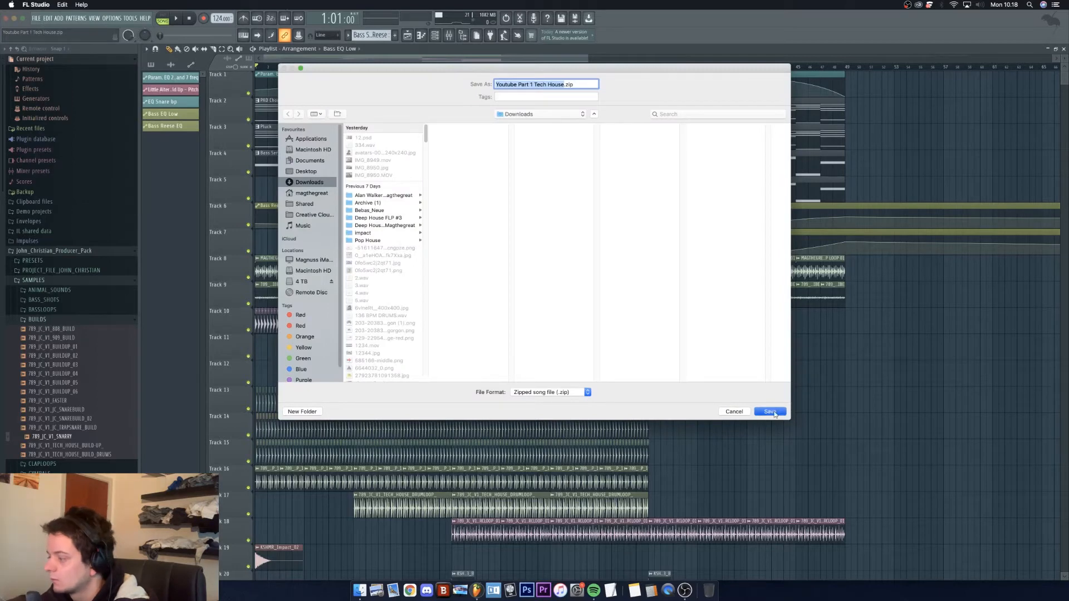
pyautogui.click(774, 414)
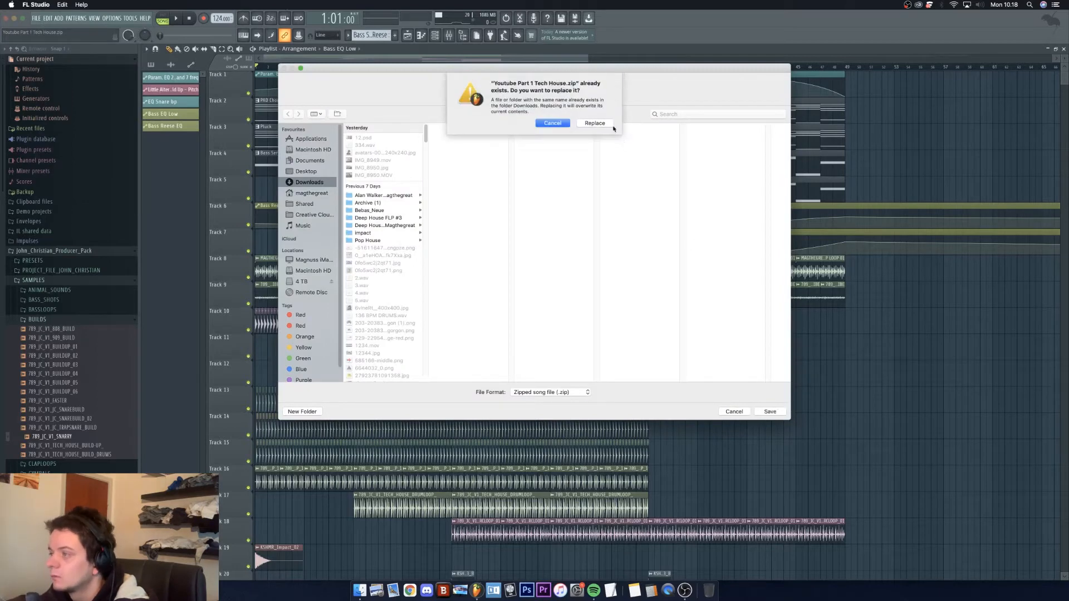
pyautogui.click(603, 121)
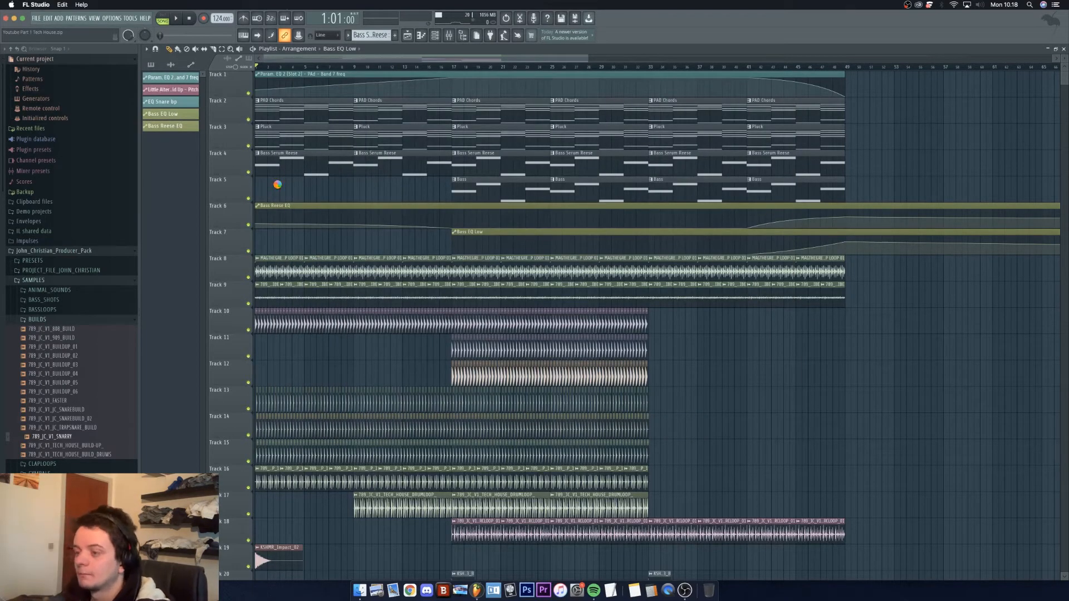
# Step: Show all channels in the channel rack, add a Sylenth1 VST generator and close its plugin window
pyautogui.click(435, 35)
pyautogui.click(511, 47)
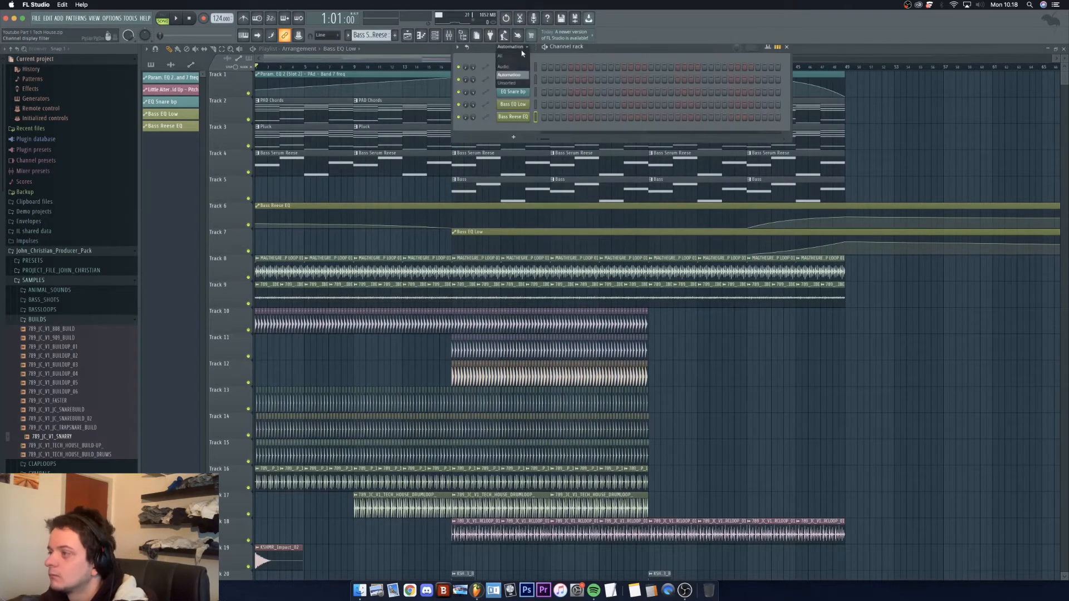
pyautogui.click(511, 54)
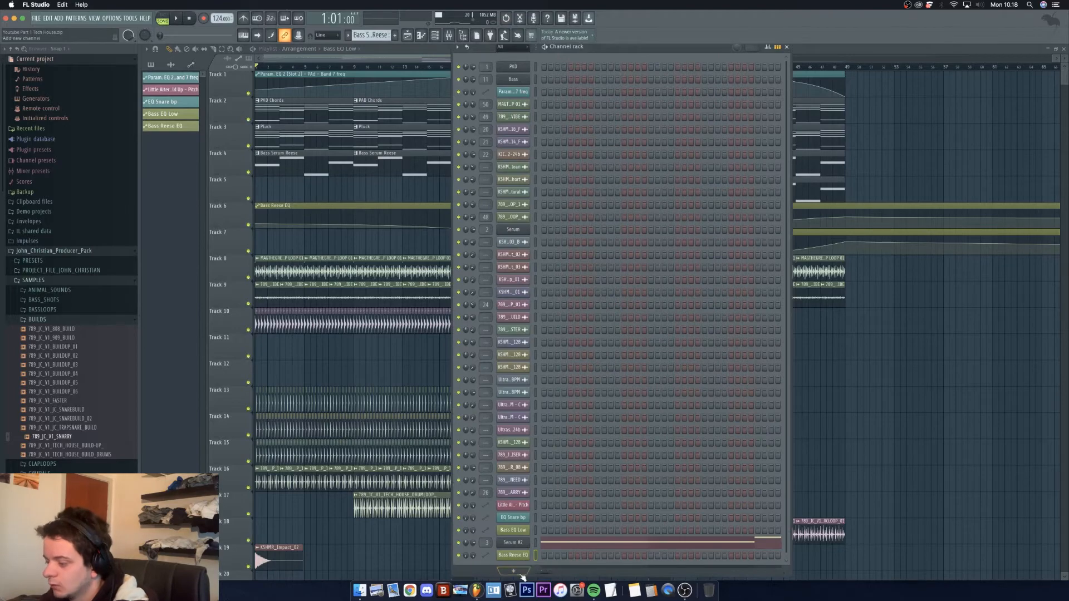
pyautogui.click(515, 576)
pyautogui.click(533, 54)
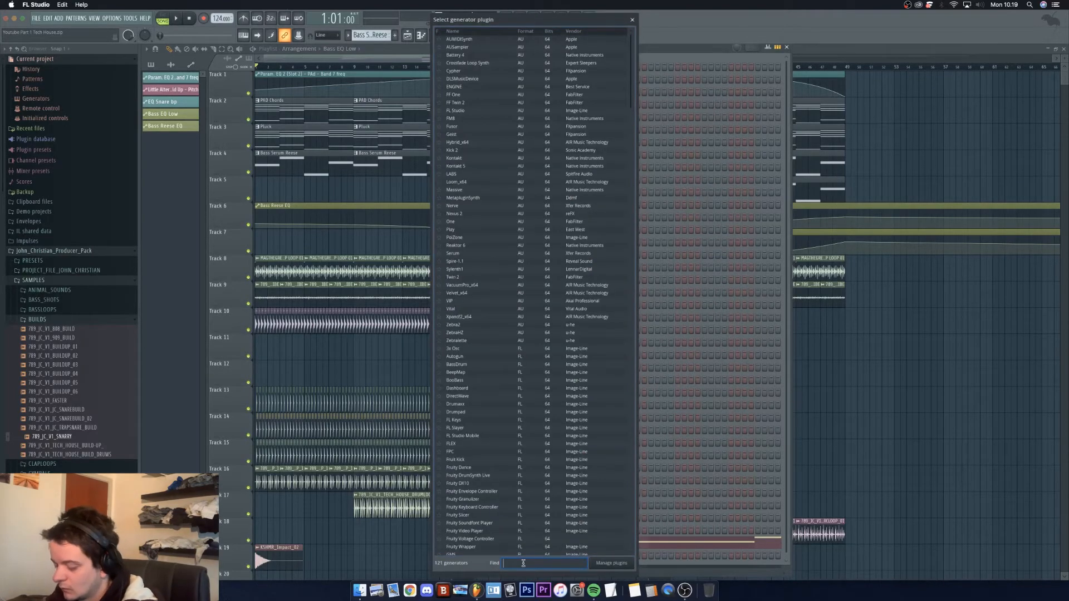
pyautogui.write('syl')
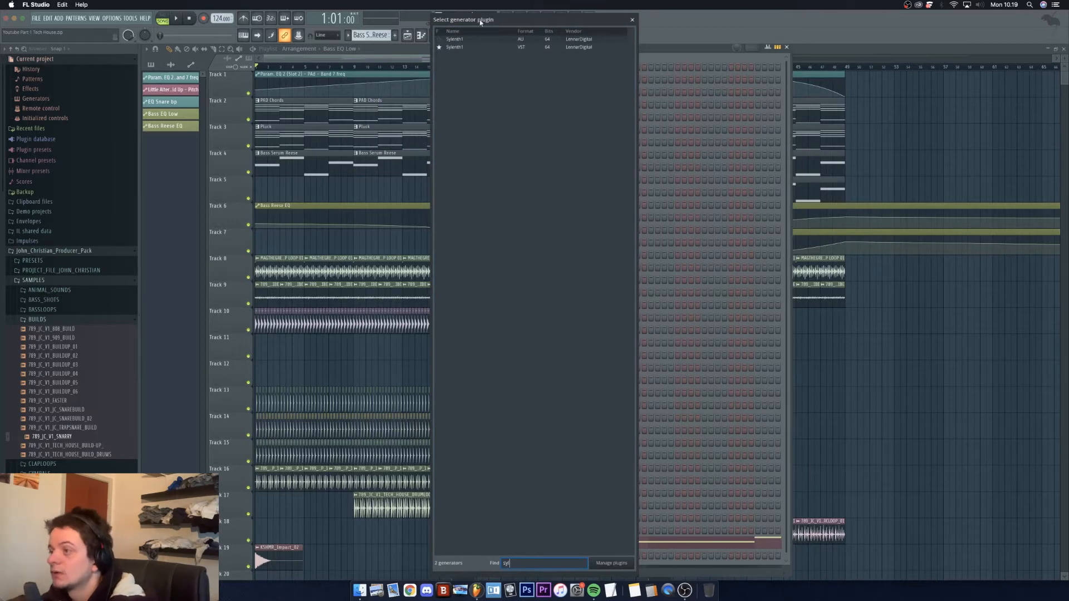
pyautogui.click(467, 48)
pyautogui.doubleClick(467, 48)
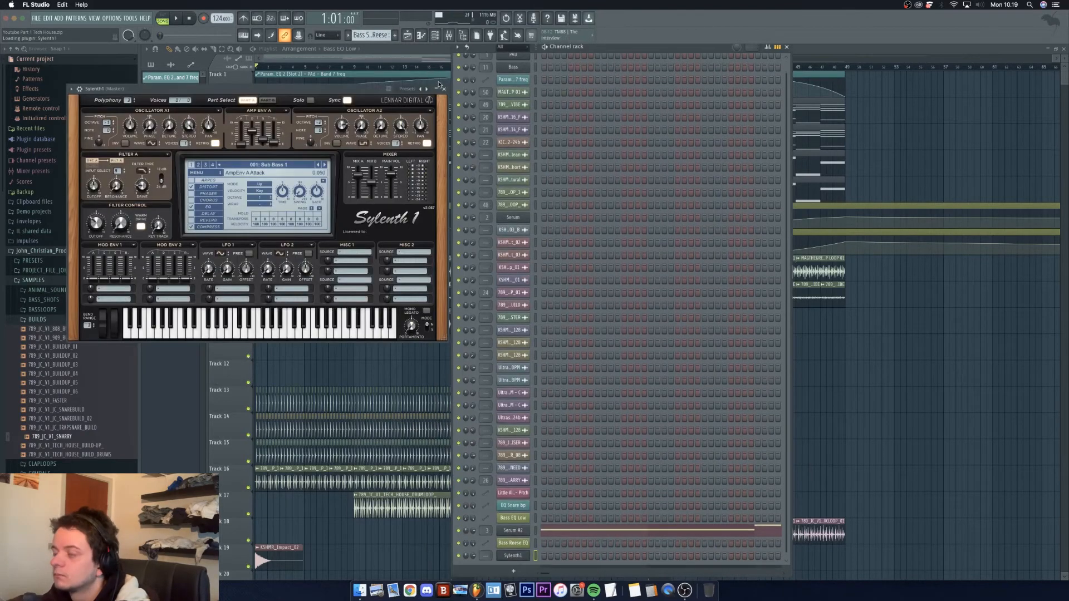
pyautogui.click(444, 89)
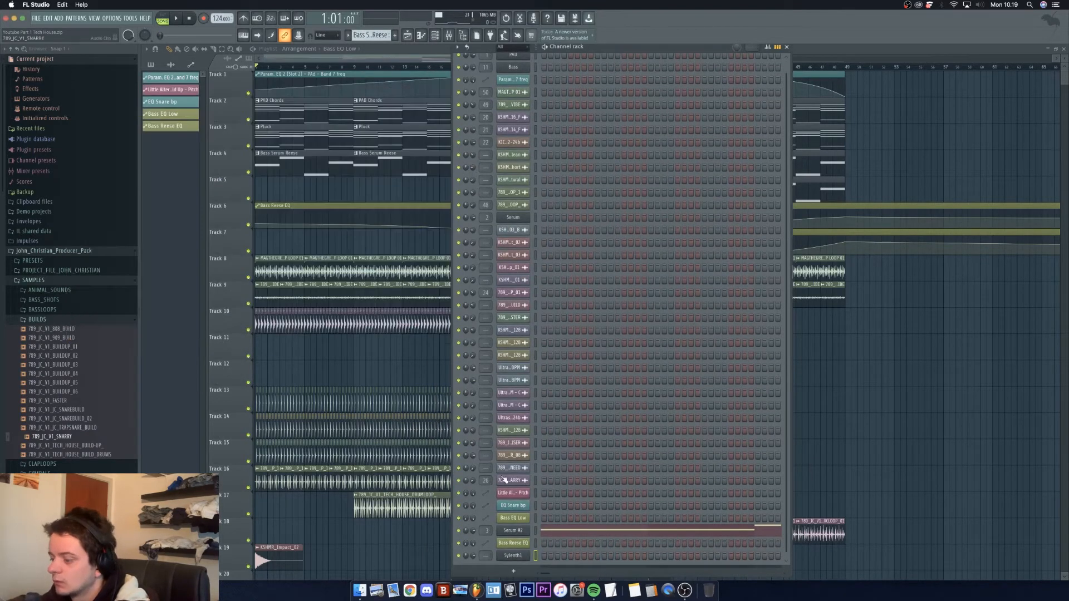
# Step: View Sylenth1's piano roll, then select all Serum #2 notes in the Bass Serum Reese pattern and return to the playlist
pyautogui.rightClick(507, 553)
pyautogui.click(548, 463)
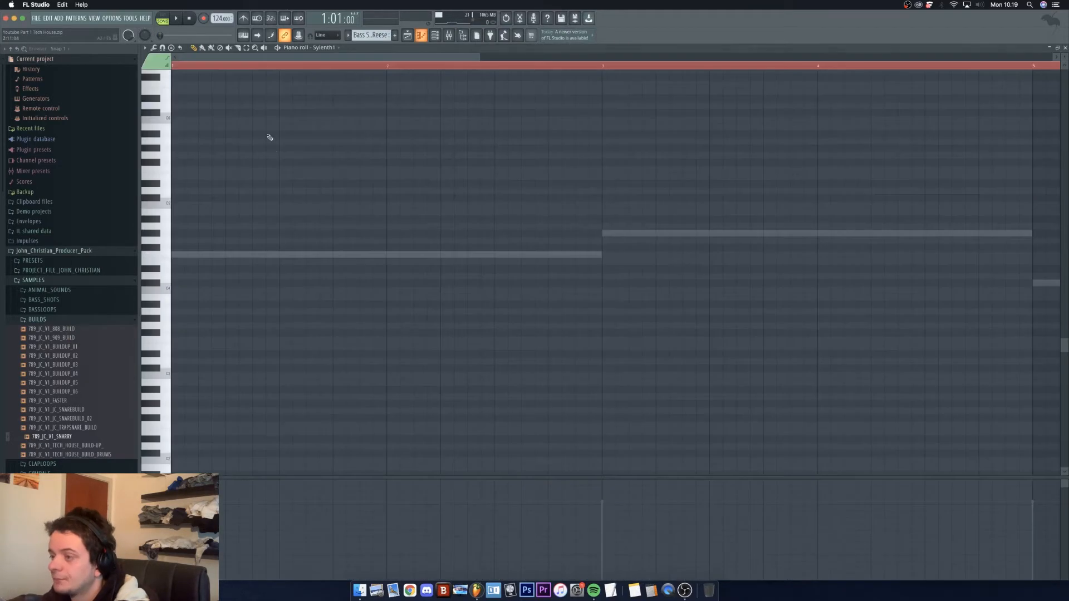
pyautogui.click(407, 35)
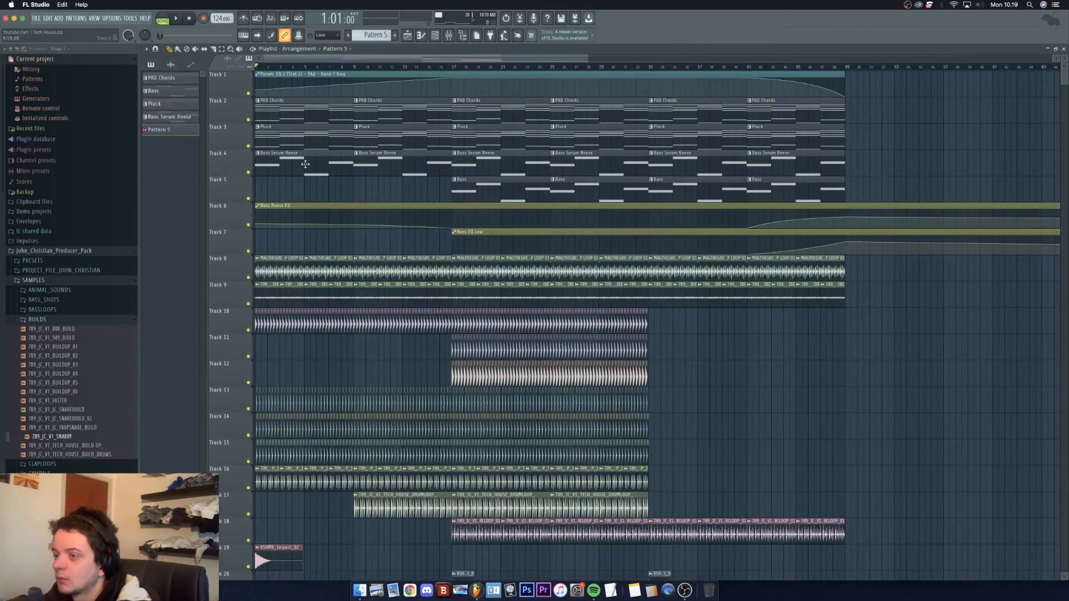
pyautogui.doubleClick(302, 173)
pyautogui.moveTo(428, 55); pyautogui.dragTo(217, 212)
pyautogui.press('super+a')
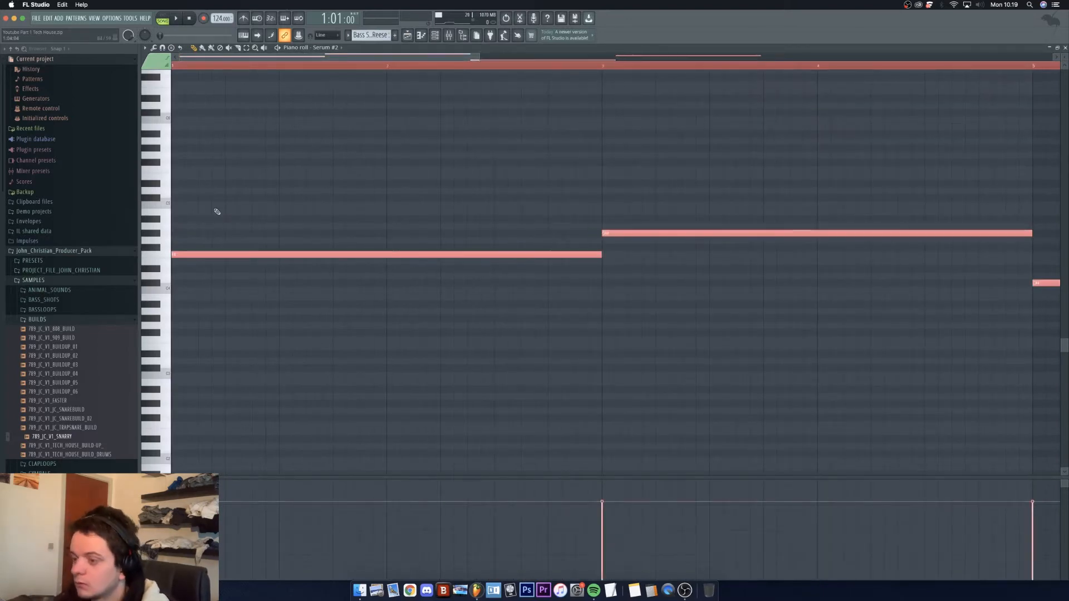
pyautogui.press('F5')
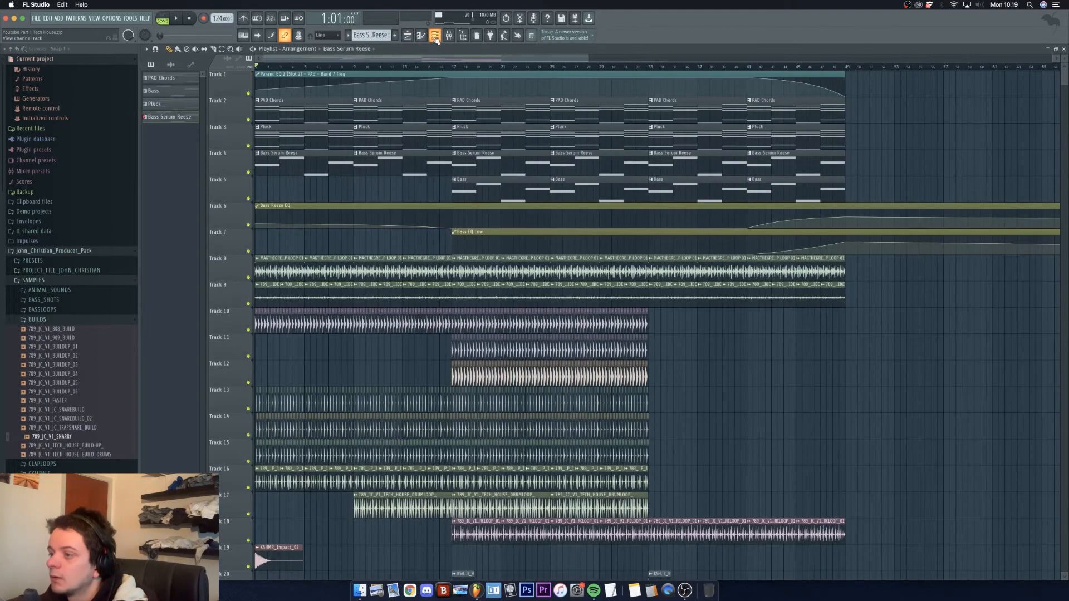
# Step: Insert an empty track between Track 5 and the Bass Reese EQ automation track
pyautogui.rightClick(232, 194)
pyautogui.click(257, 326)
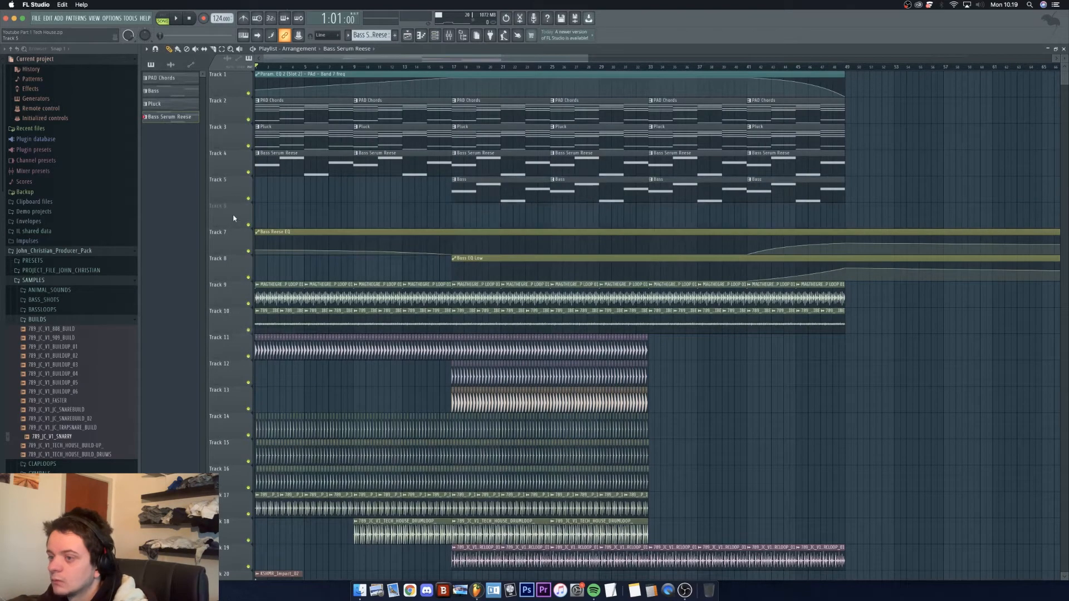
# Step: Open the Sylenth1 piano roll, create a new pattern and paste the copied bass notes at its start
pyautogui.click(438, 39)
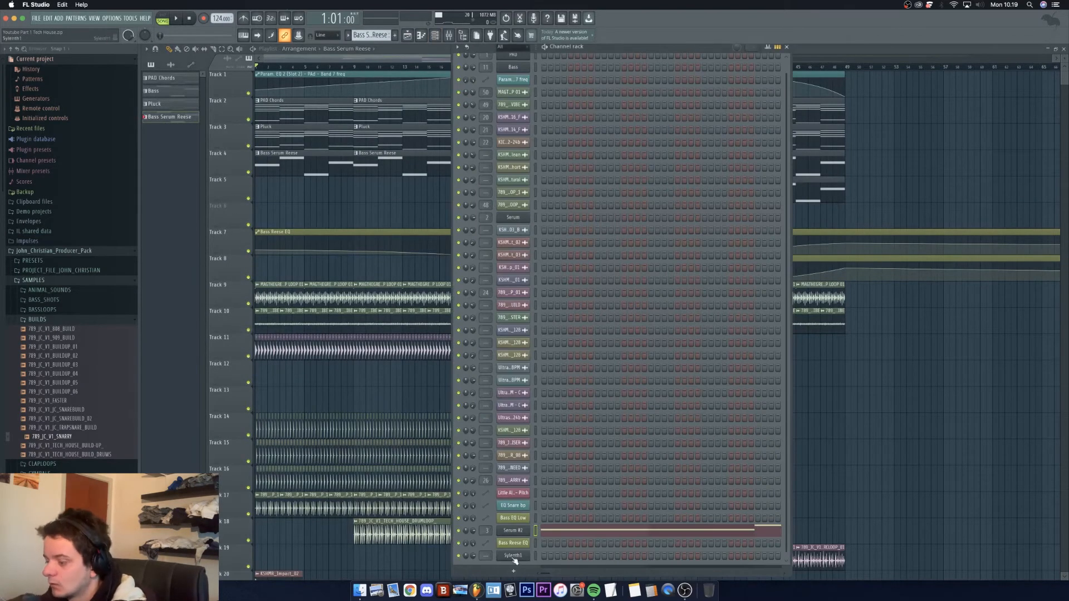
pyautogui.rightClick(532, 459)
pyautogui.click(562, 463)
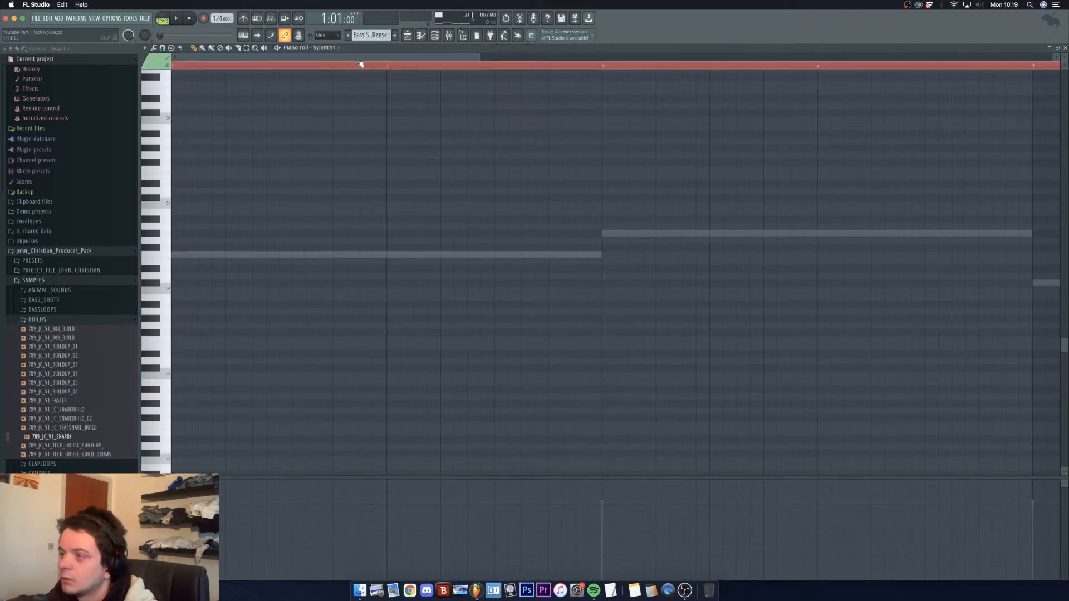
pyautogui.click(394, 36)
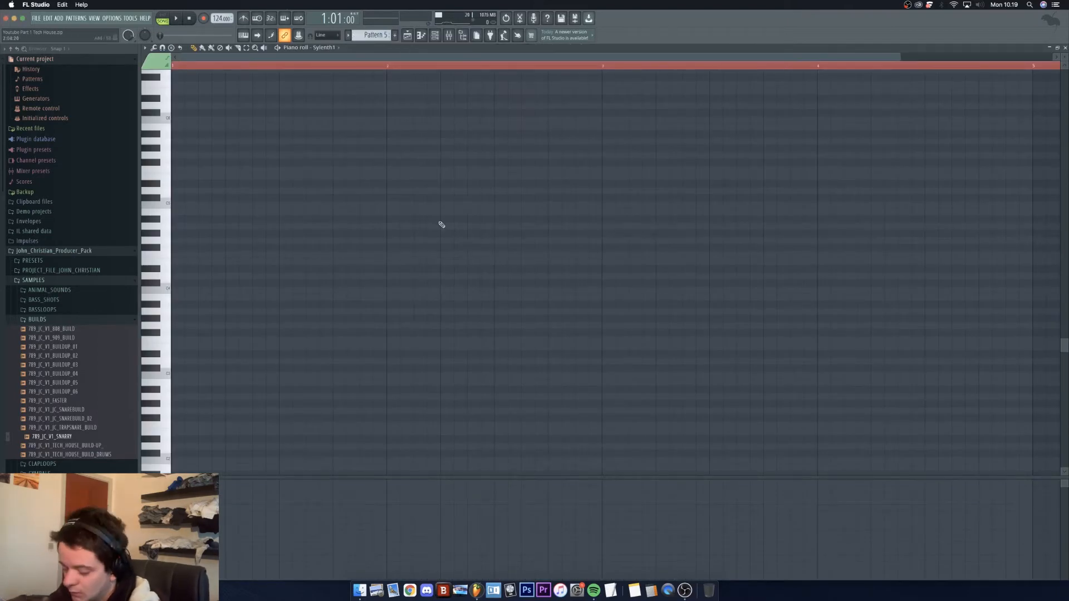
pyautogui.hotkey('ctrl', 'v')
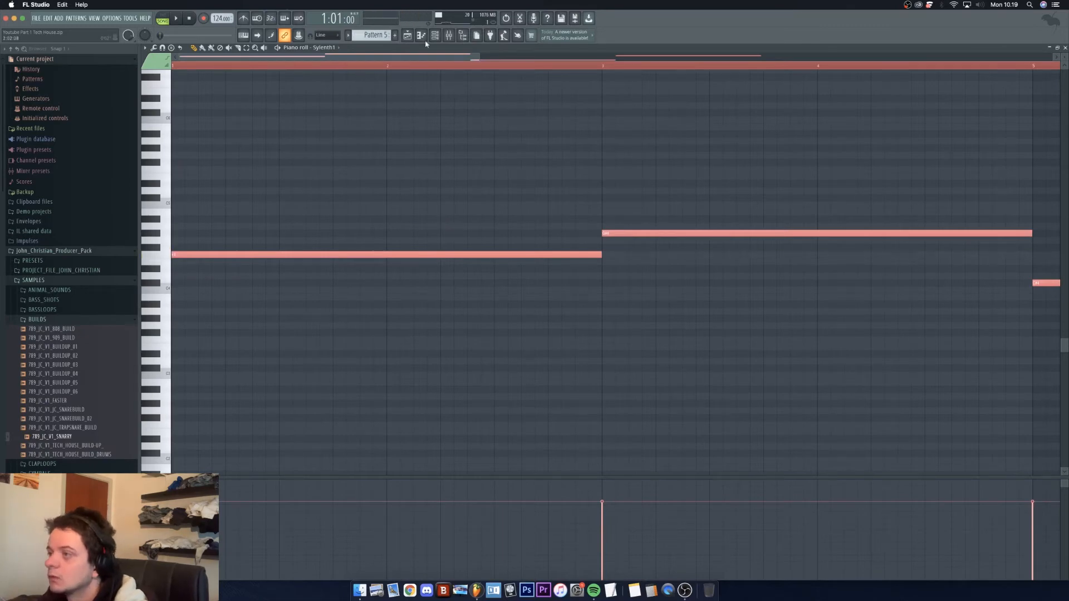
# Step: Route the Sylenth1 channel to mixer Insert 4 and lower that track's volume to about the PAD track's level
pyautogui.click(450, 37)
pyautogui.rightClick(287, 145)
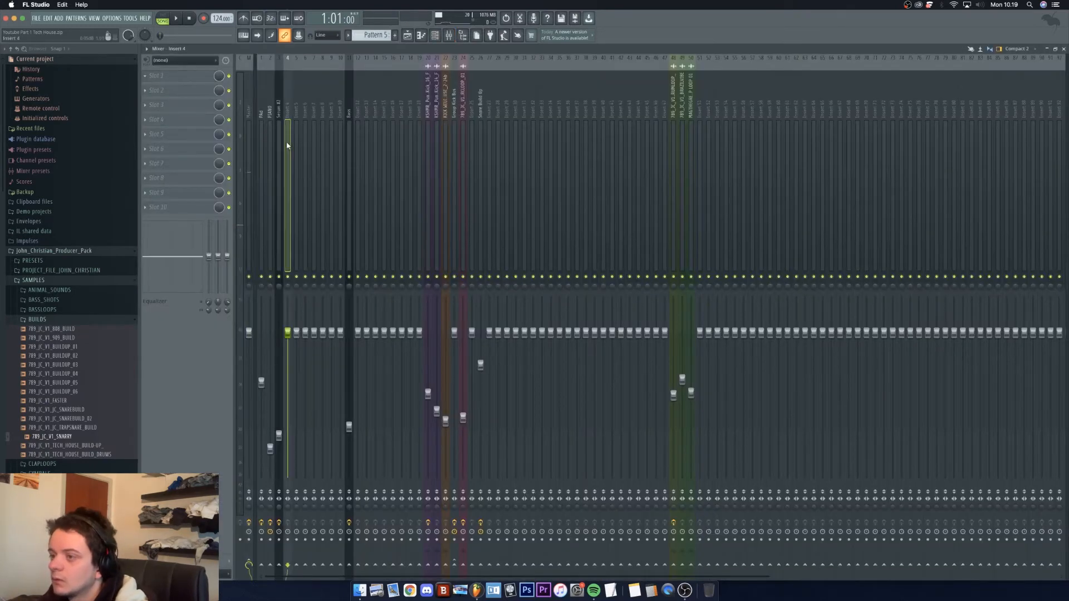
pyautogui.moveTo(325, 142)
pyautogui.click(412, 143)
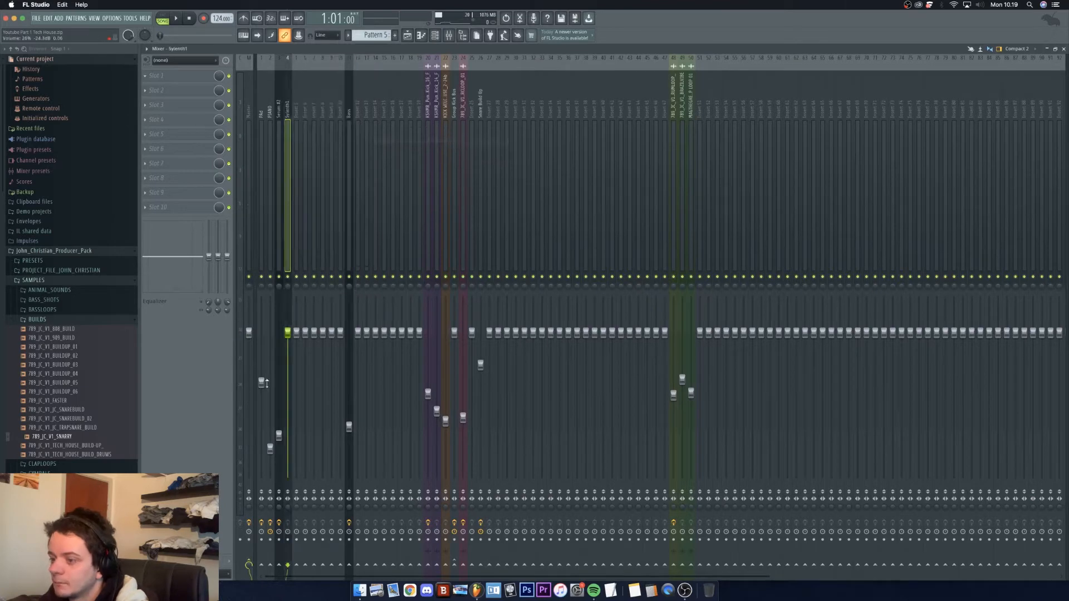
pyautogui.moveTo(289, 333); pyautogui.dragTo(289, 381)
# Step: Load Fruity Parametric EQ 2 in the Sylenth1 track's first slot, low-pass band 7 down to the low end and slightly cut bands 1 and 2
pyautogui.click(158, 76)
pyautogui.moveTo(167, 87)
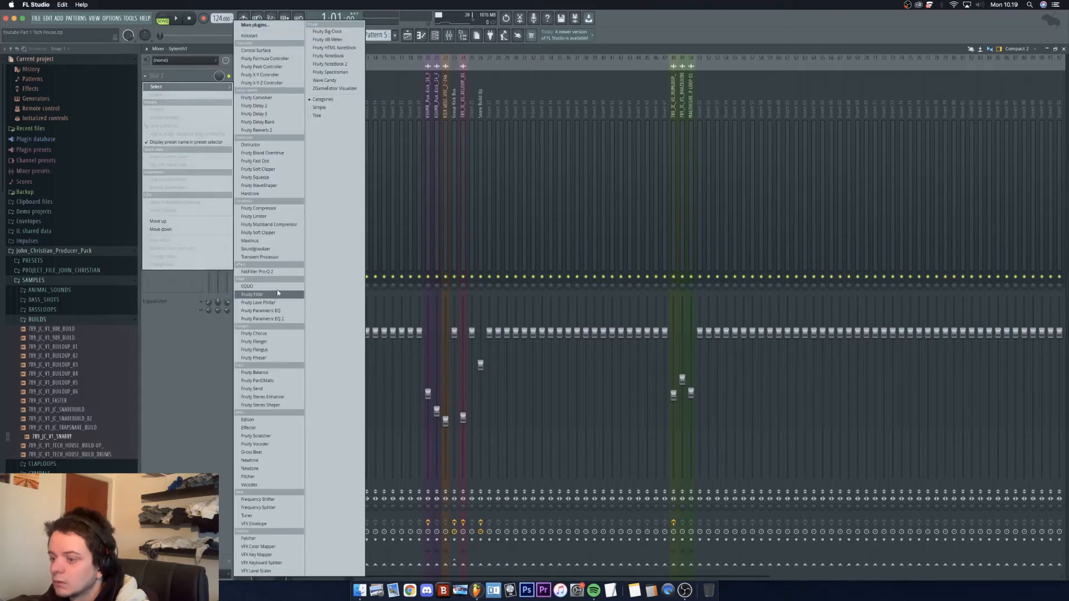
pyautogui.click(261, 319)
pyautogui.rightClick(342, 160)
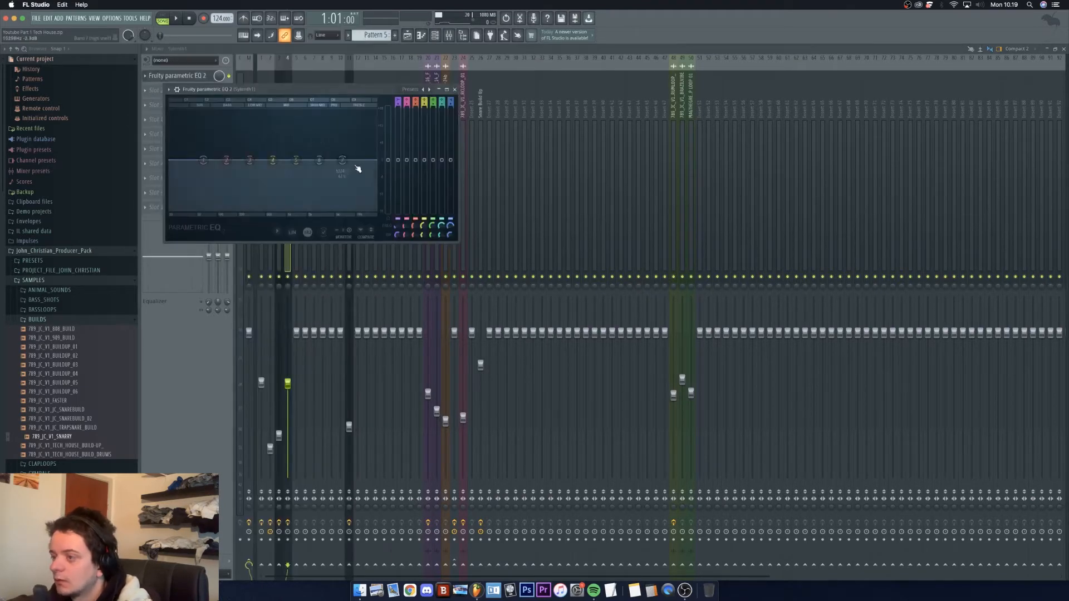
pyautogui.click(383, 185)
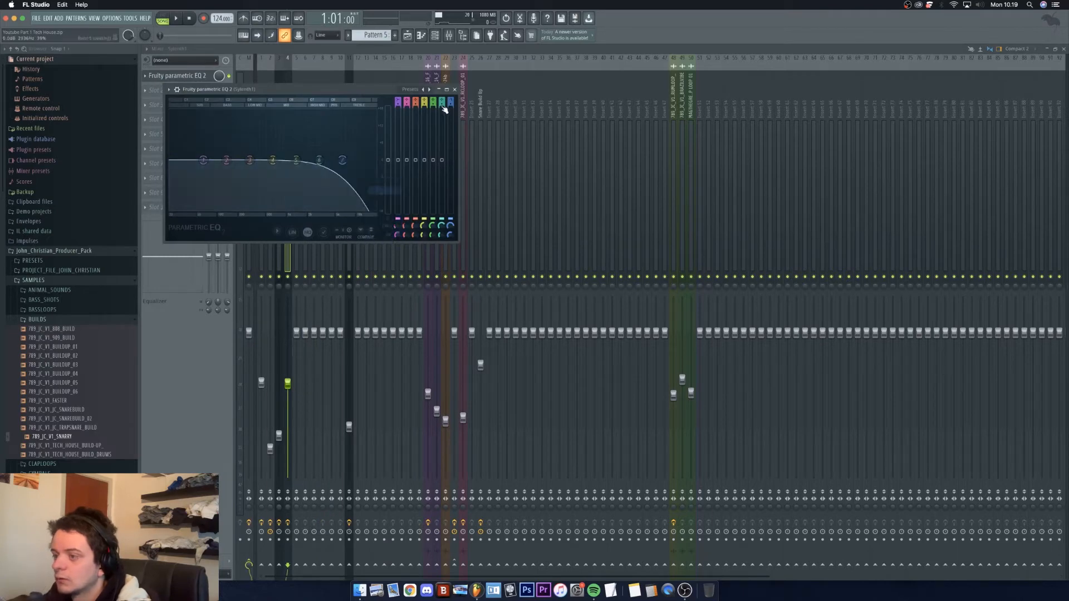
pyautogui.moveTo(342, 160); pyautogui.dragTo(222, 177)
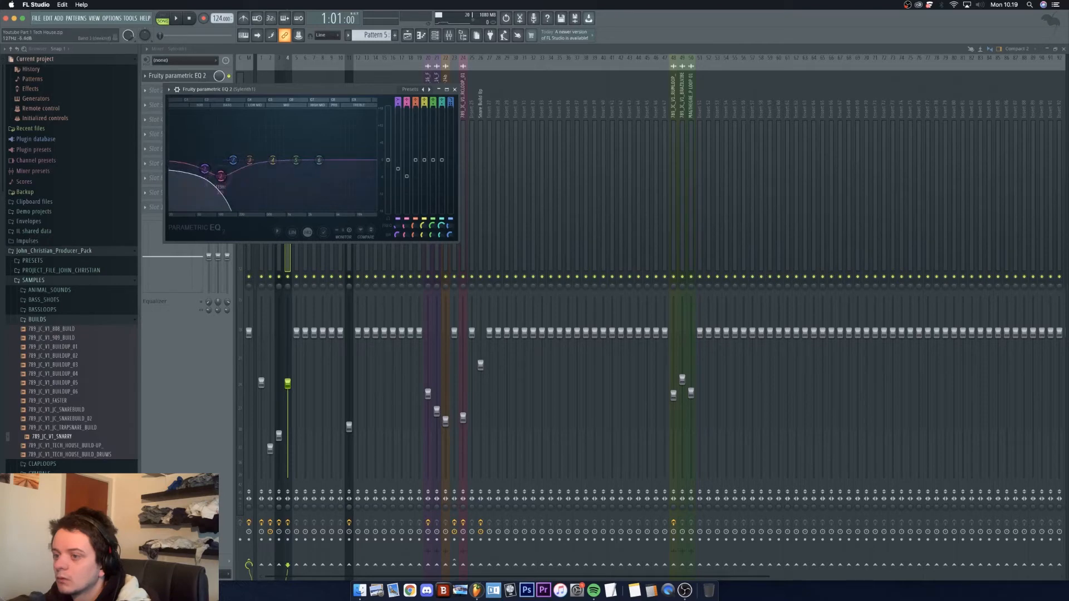
pyautogui.moveTo(220, 175); pyautogui.dragTo(220, 165)
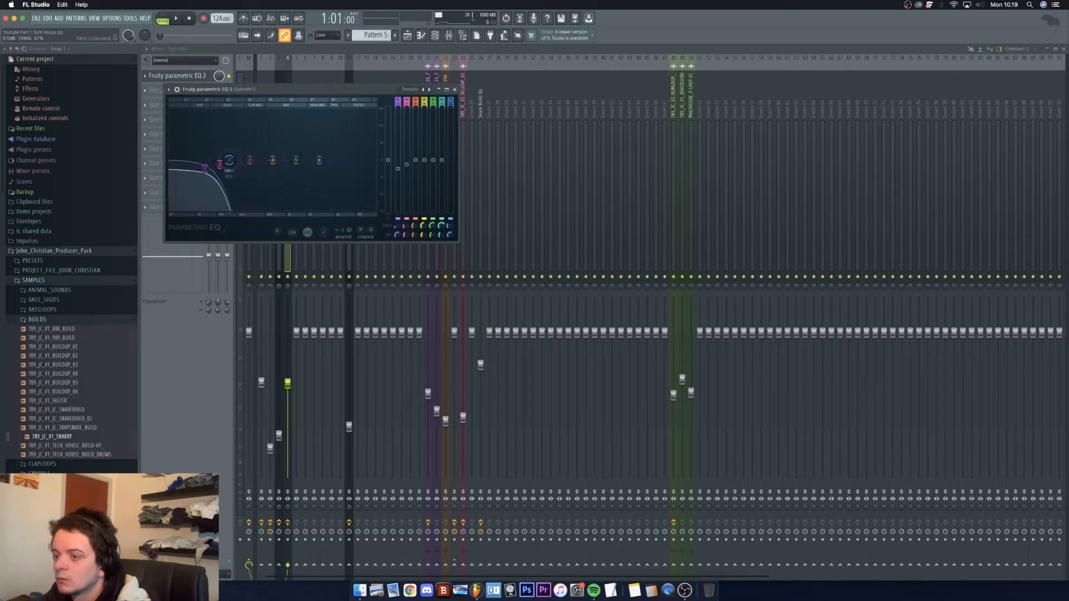
pyautogui.click(454, 89)
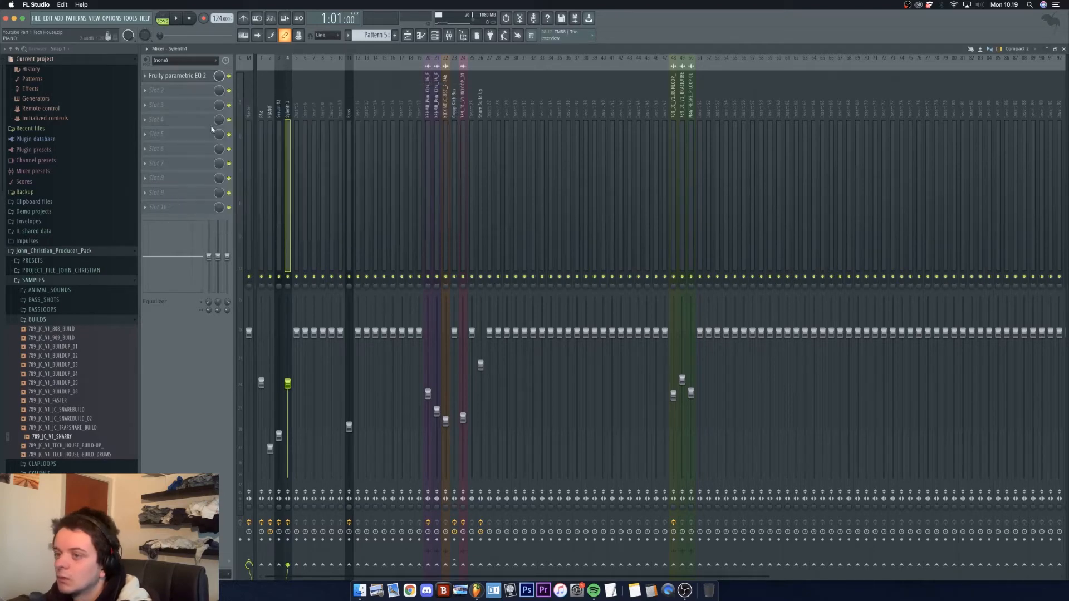
# Step: Load Kickstart in the second effect slot of the Sylenth1 mixer track
pyautogui.click(189, 94)
pyautogui.click(252, 36)
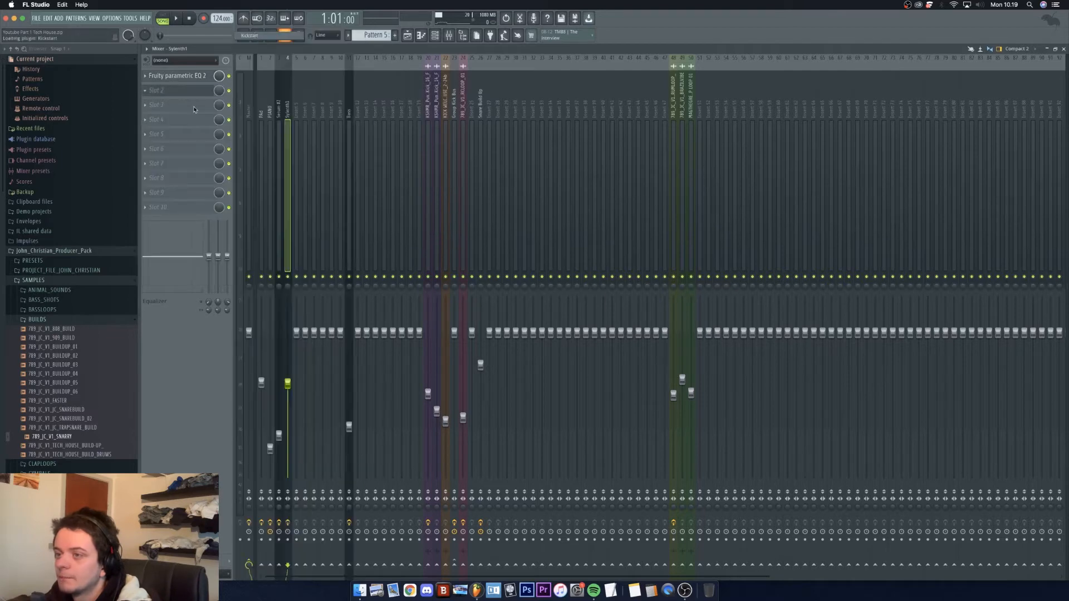
pyautogui.click(283, 57)
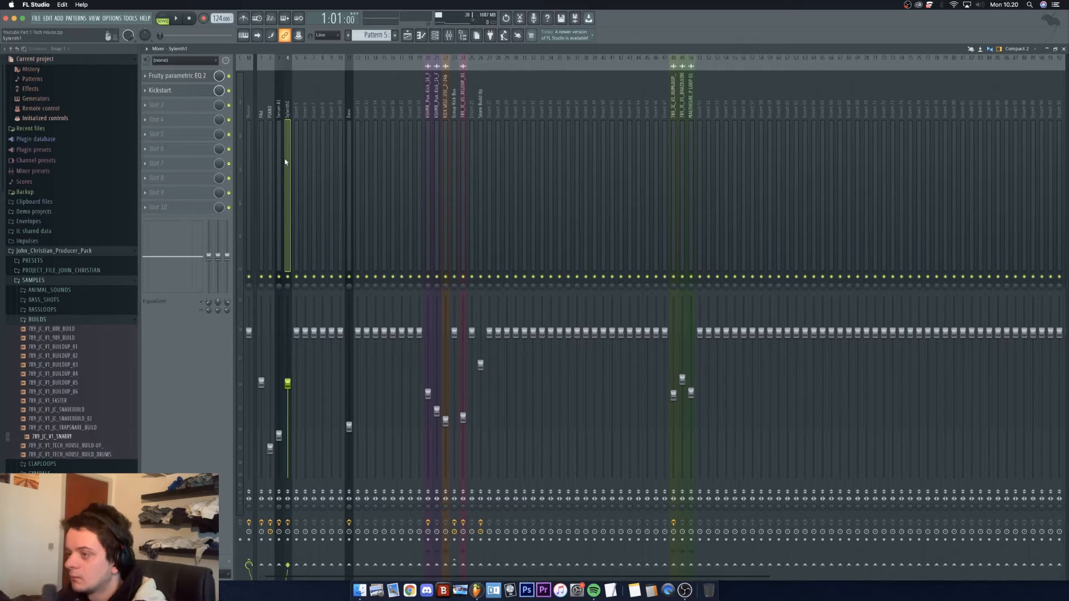
# Step: Move the Sylenth1 mixer track to position 11 beside the Bass track and rename it BASS
pyautogui.moveTo(285, 161); pyautogui.dragTo(350, 160)
pyautogui.rightClick(352, 59)
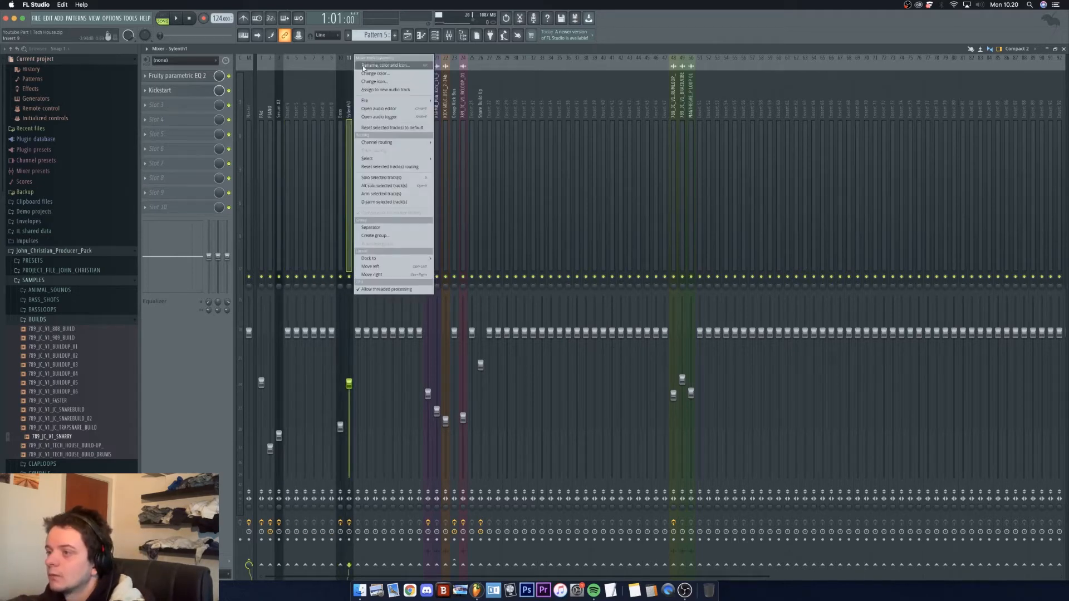
pyautogui.click(368, 65)
pyautogui.write('BASS')
pyautogui.press('Return')
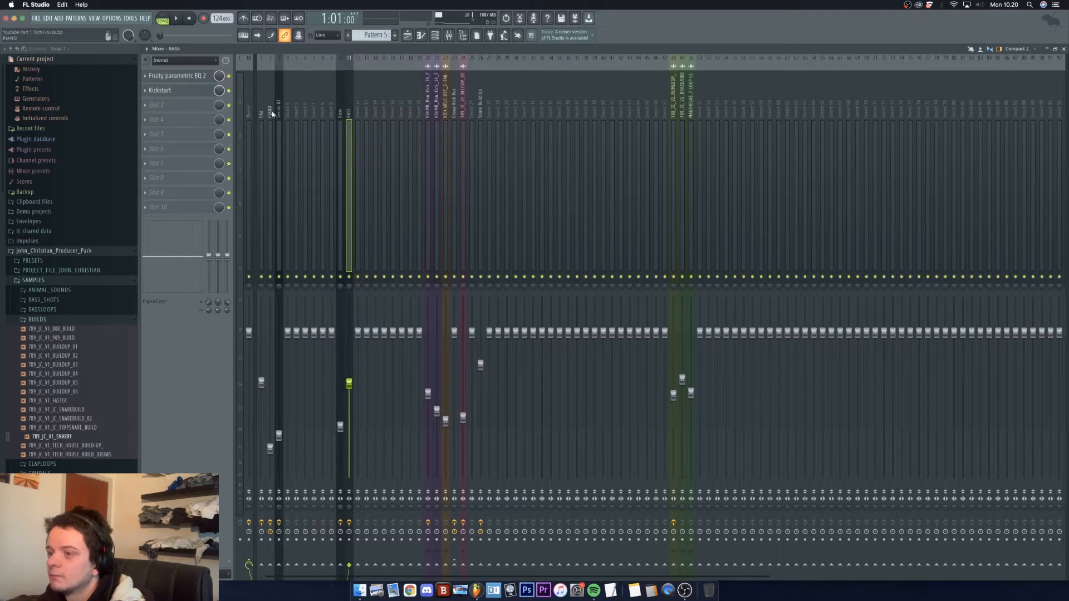
# Step: Move the Serum #2 mixer track to position 9 beside the other bass tracks and rename it BASS
pyautogui.click(283, 114)
pyautogui.moveTo(297, 121); pyautogui.dragTo(332, 121)
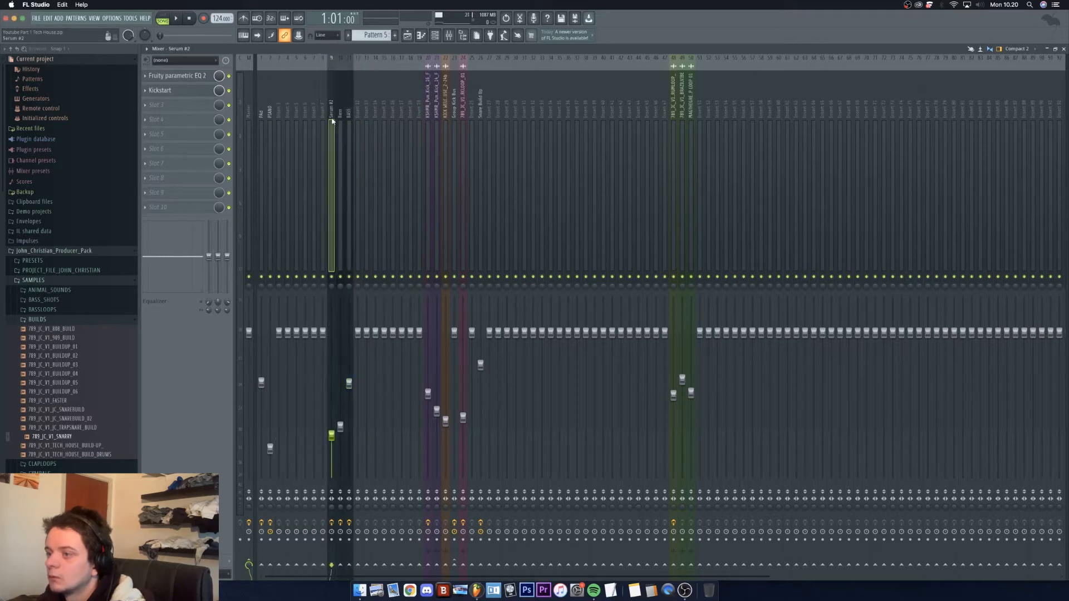
pyautogui.rightClick(336, 57)
pyautogui.click(376, 68)
pyautogui.write('BAS')
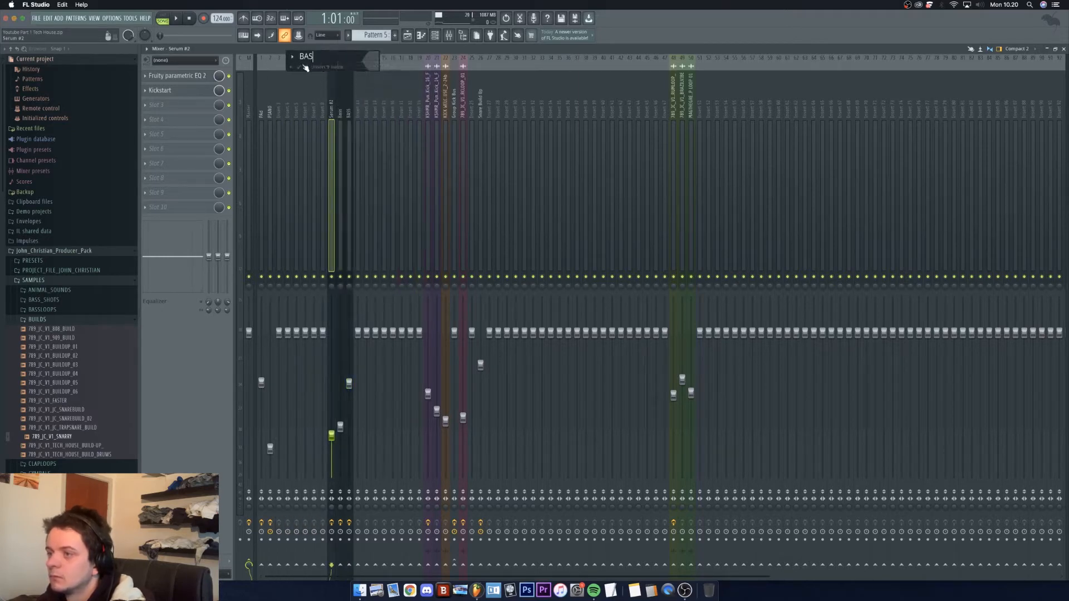
pyautogui.write('S')
pyautogui.press('Return')
# Step: Select the three adjacent bass mixer tracks and route them only to Insert 12
pyautogui.moveTo(352, 149); pyautogui.dragTo(333, 153)
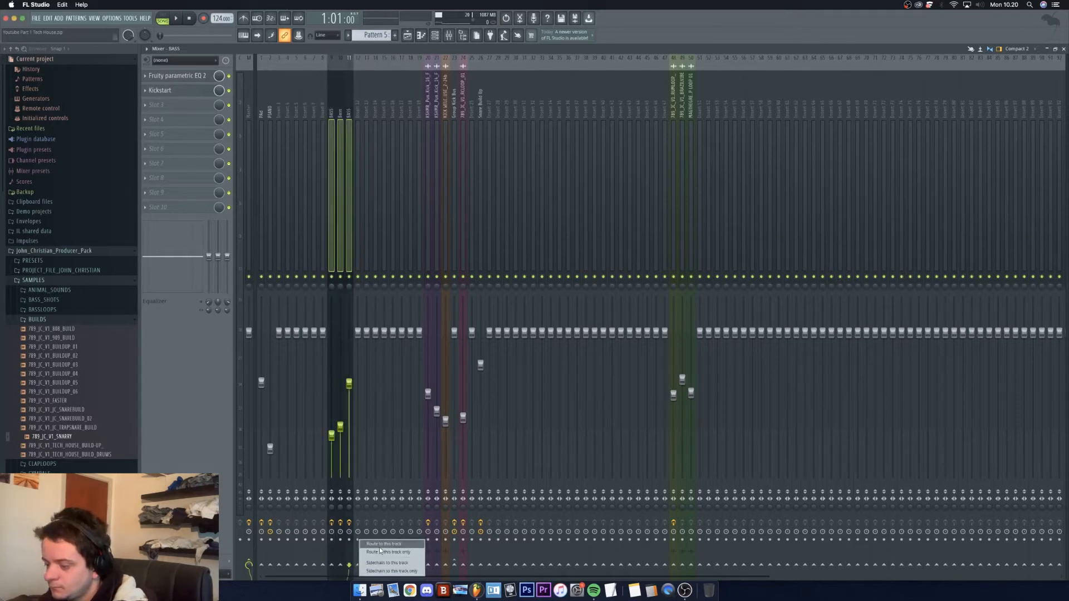
pyautogui.click(359, 566)
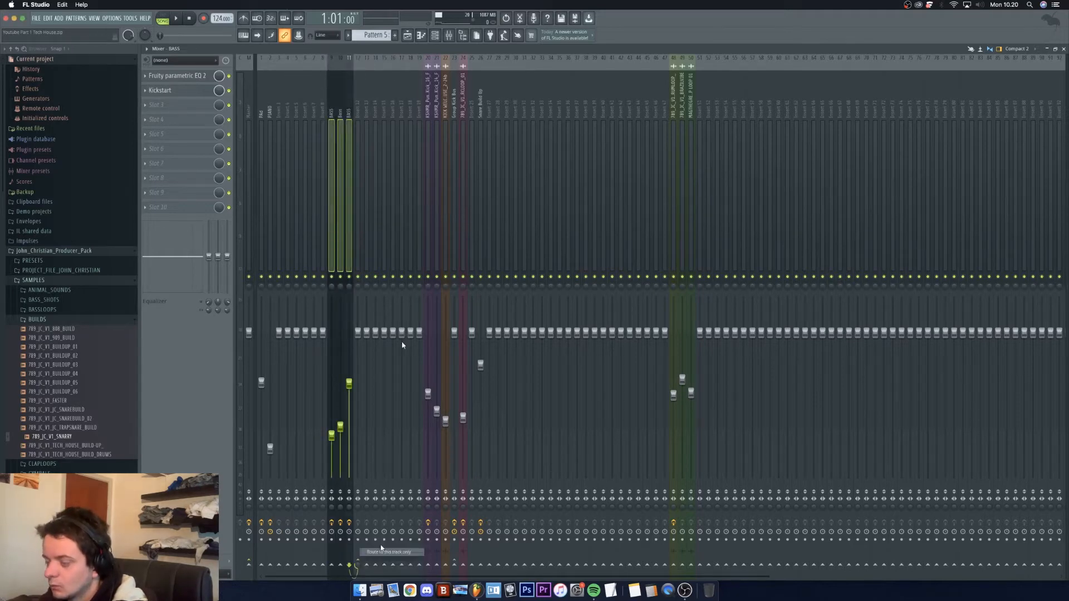
# Step: Rename mixer Insert 12 as Bass Verse
pyautogui.click(359, 215)
pyautogui.click(172, 76)
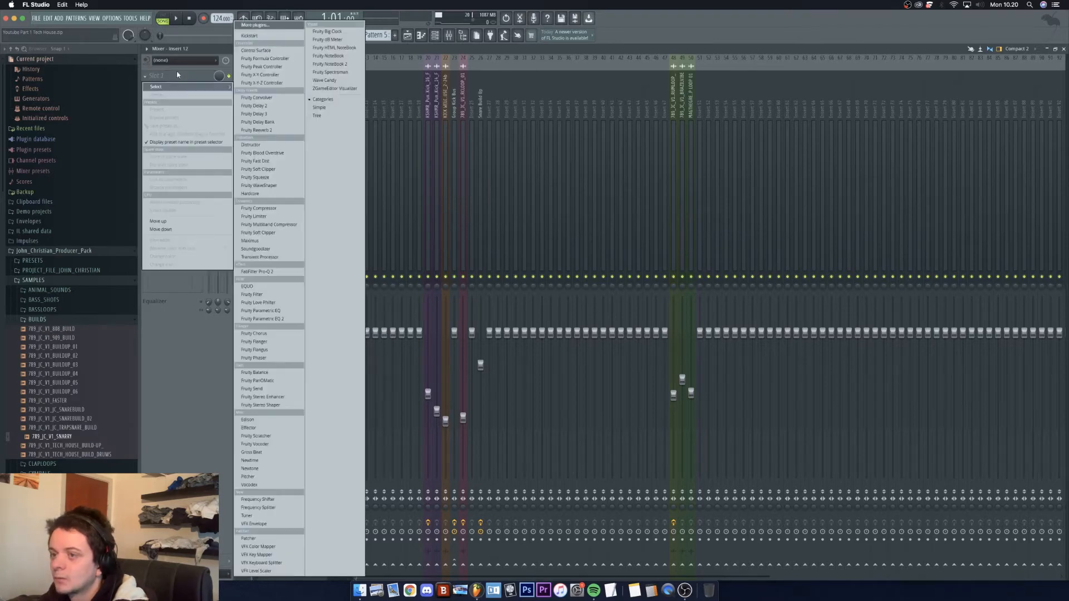
pyautogui.click(372, 278)
pyautogui.rightClick(360, 57)
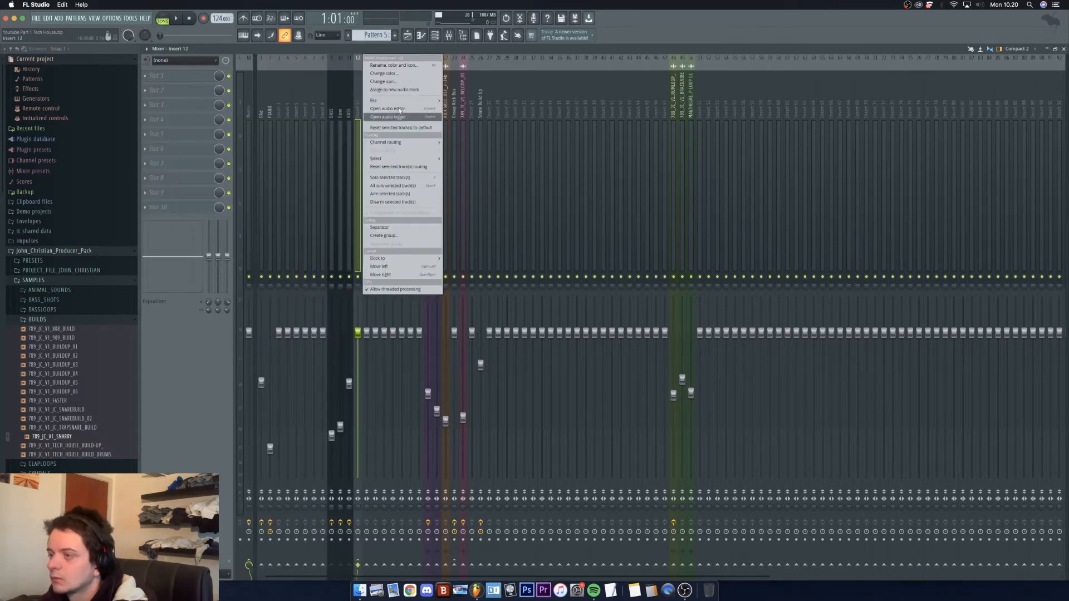
pyautogui.click(392, 66)
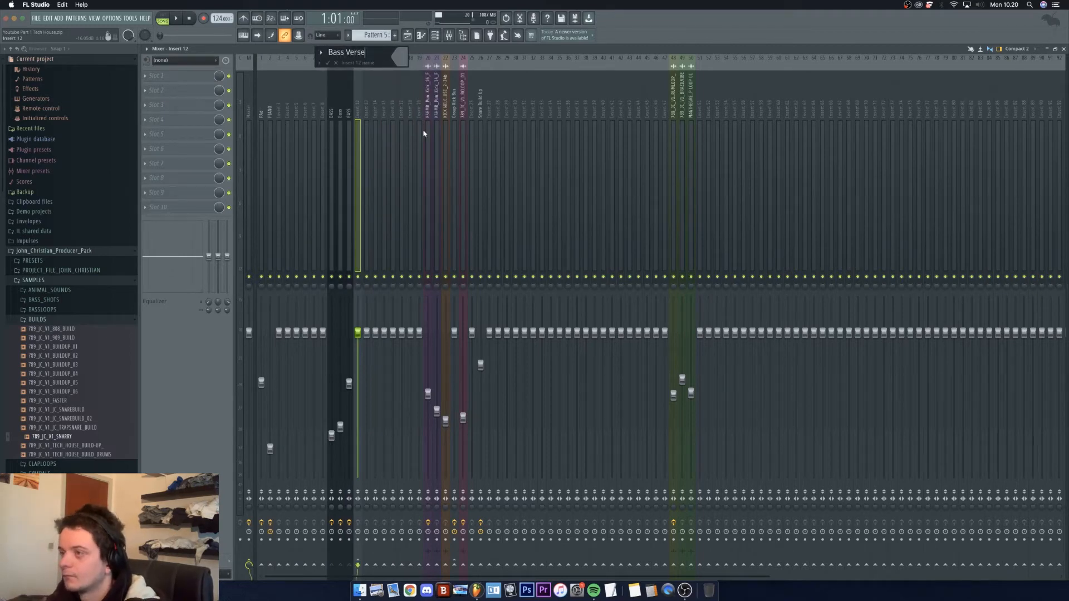
pyautogui.press('Return')
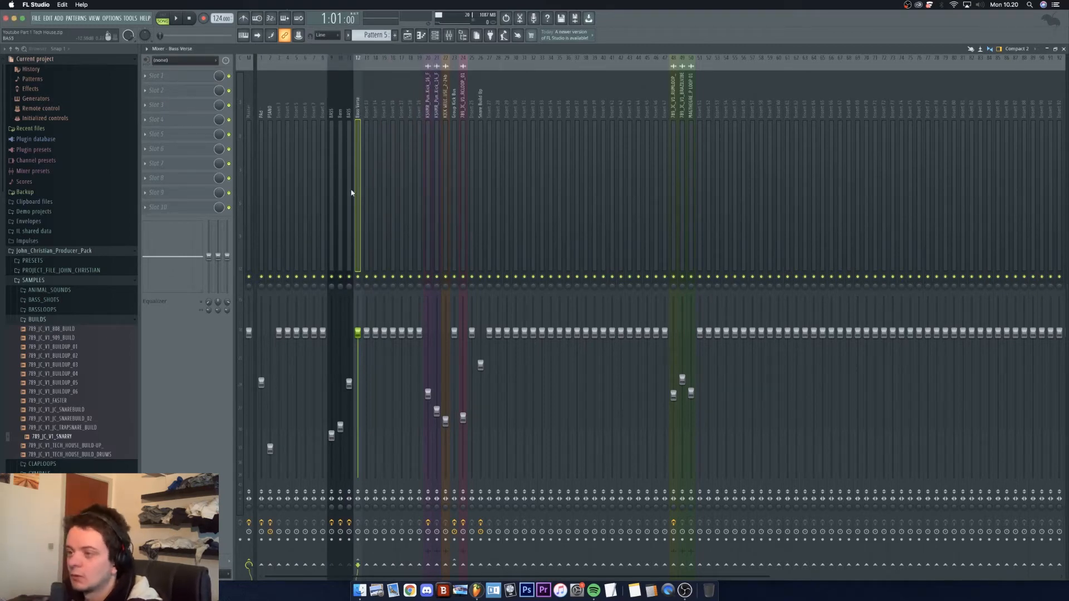
# Step: Search the effect plugins for "solid", load Solid Bus Comp on the Bass Verse track and start playback
pyautogui.click(169, 82)
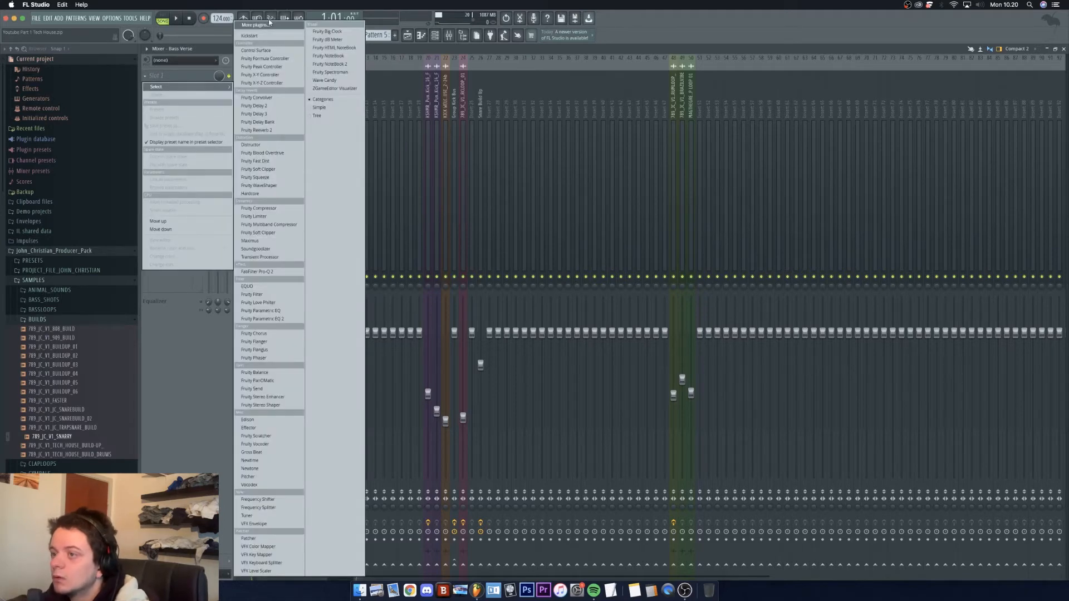
pyautogui.click(268, 27)
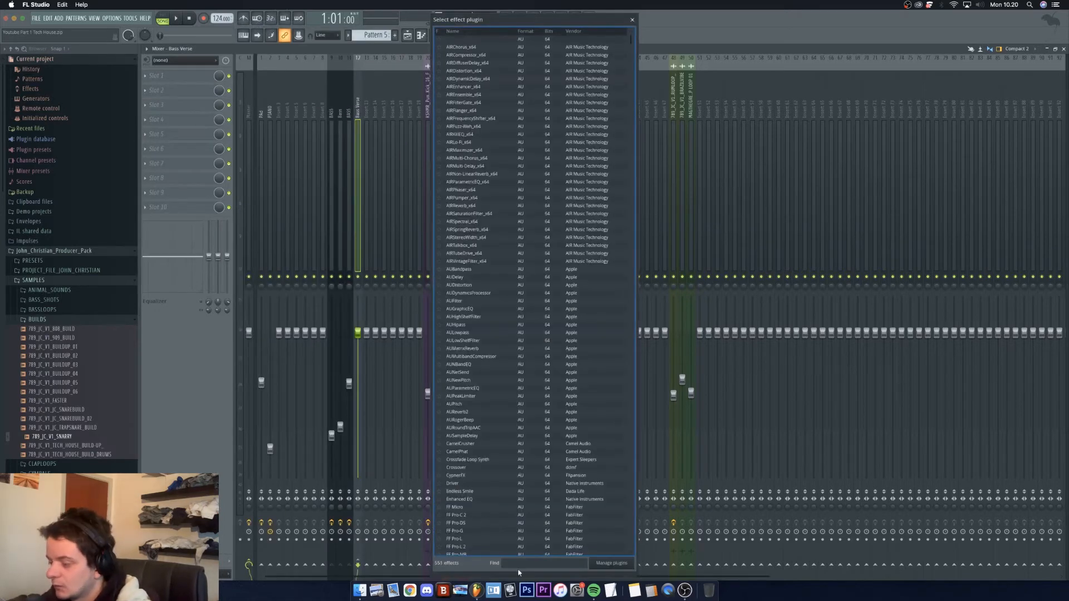
pyautogui.write('solid')
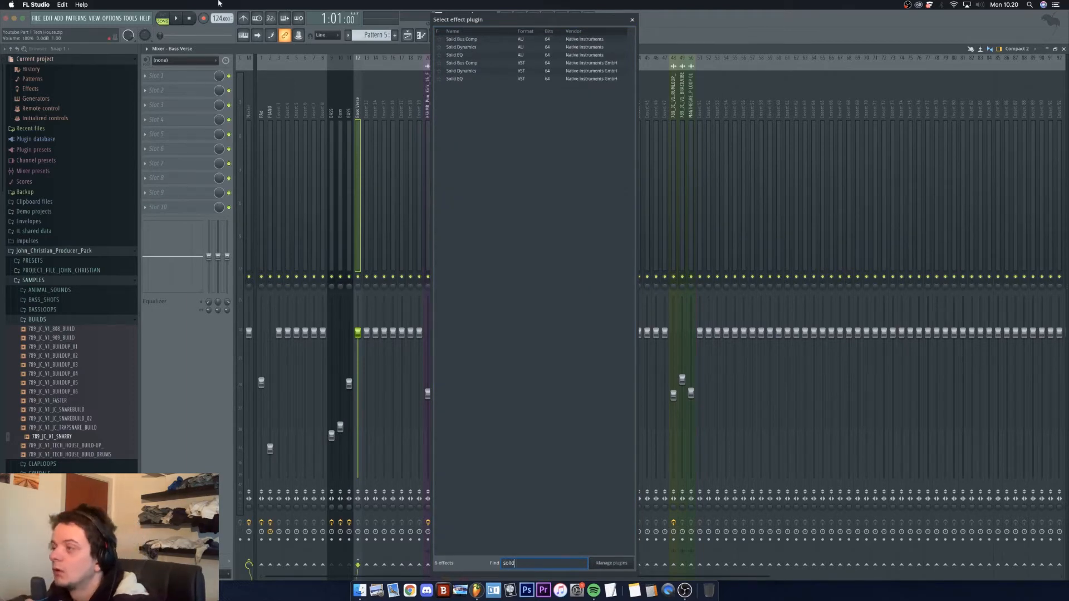
pyautogui.doubleClick(489, 40)
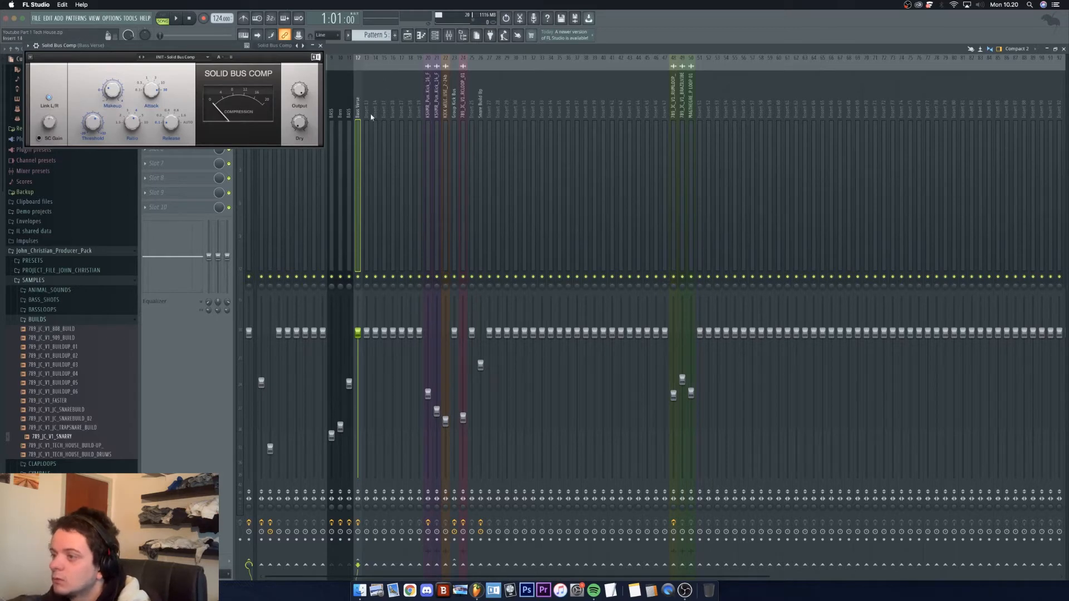
pyautogui.press('space')
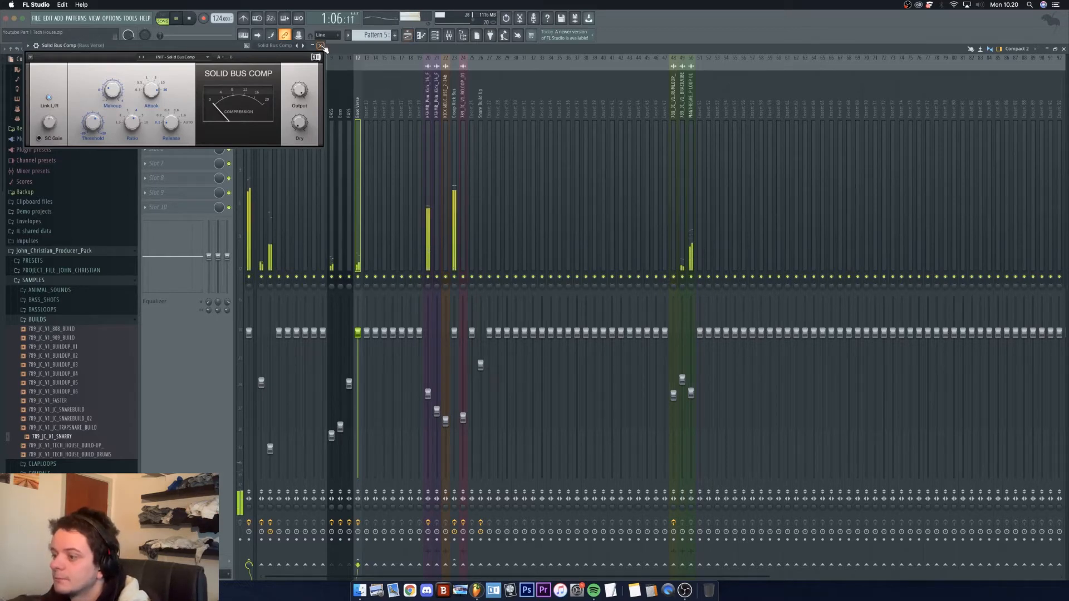
pyautogui.click(320, 45)
# Step: Stop playback and place four consecutive Pattern 5 clips on playlist Track 6, from bar 17 to bar 49 under the Bass clips
pyautogui.click(407, 34)
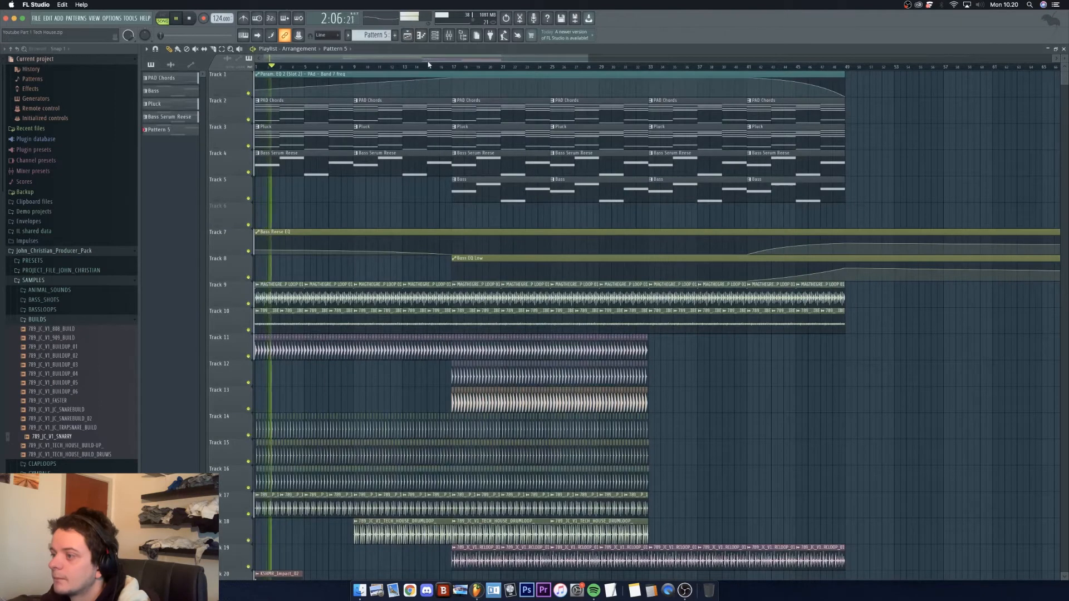
pyautogui.press('space')
pyautogui.moveTo(168, 131); pyautogui.dragTo(454, 225)
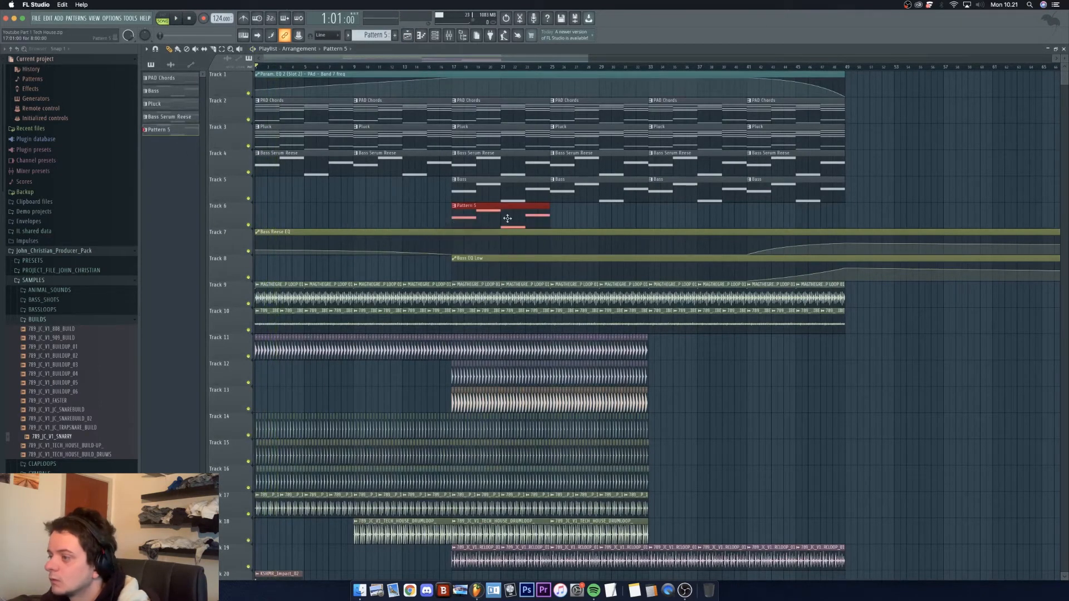
pyautogui.click(555, 228)
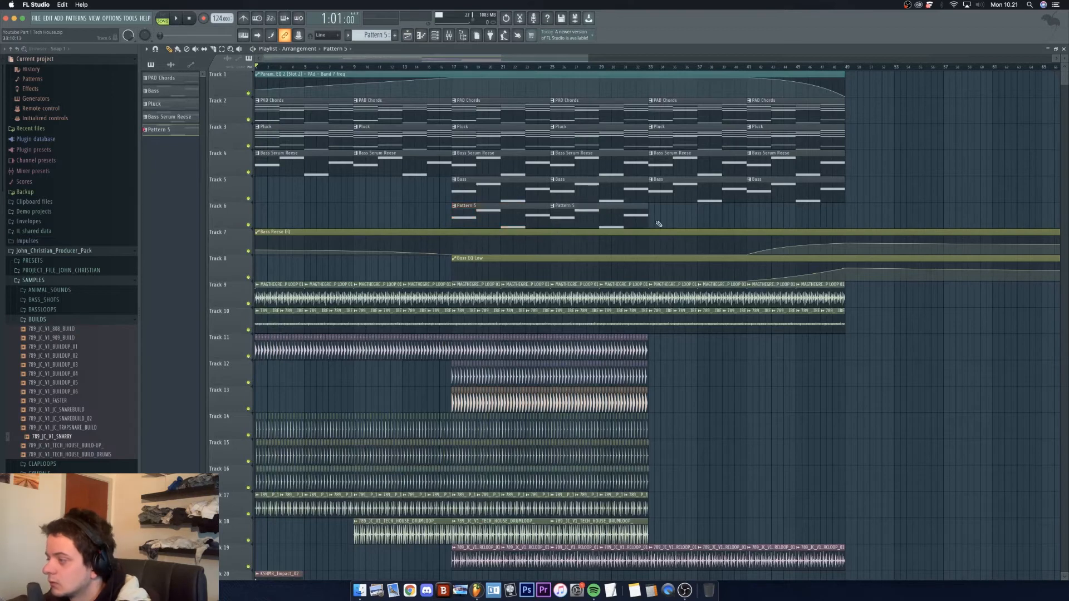
pyautogui.click(659, 224)
pyautogui.click(748, 218)
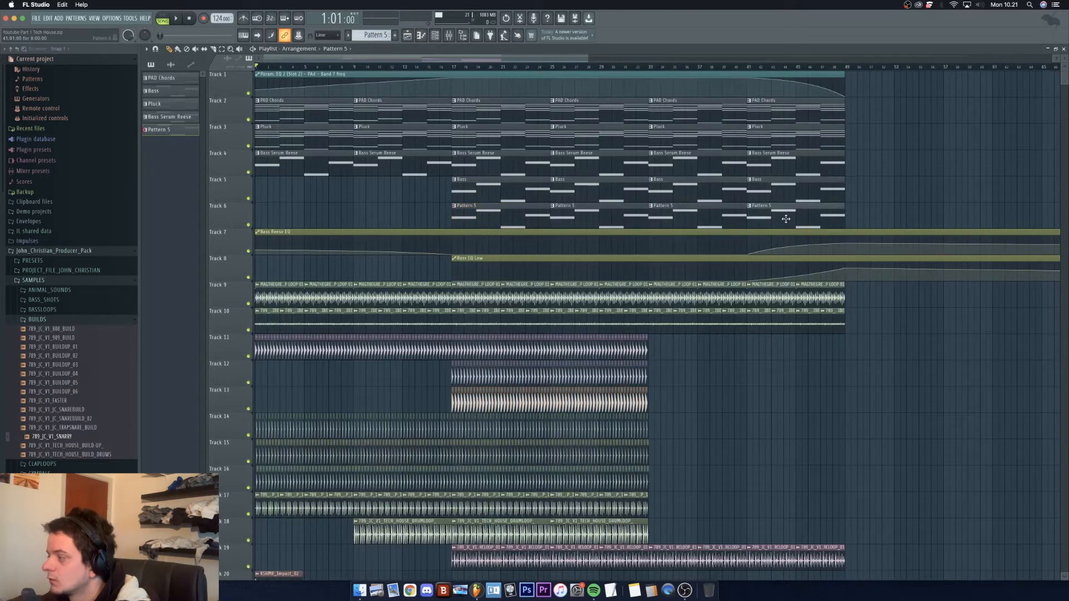
# Step: Rename Pattern 5 as Sub Bass Verse
pyautogui.click(457, 209)
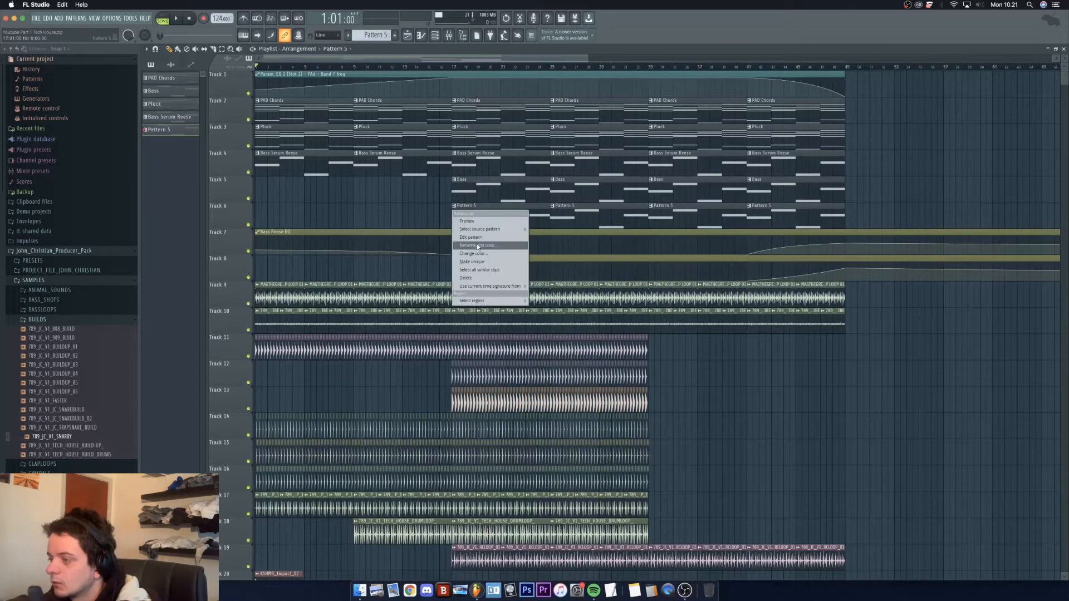
pyautogui.click(479, 245)
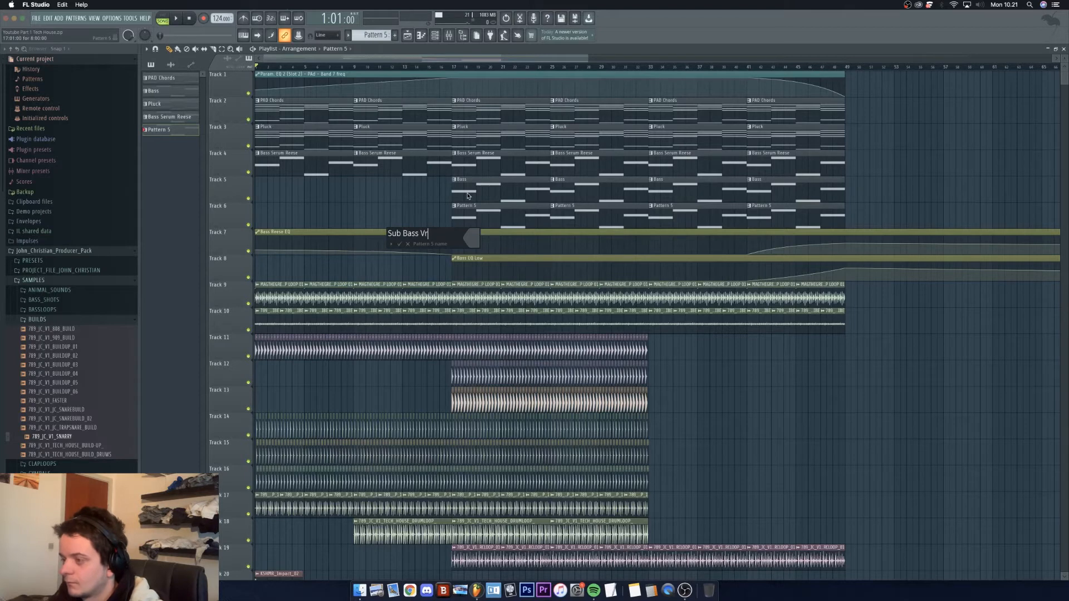
pyautogui.press('Return')
# Step: Play the arrangement from bar 16, adjust the Solid Bus Comp threshold on the Bass Verse track and stop playback
pyautogui.press('space')
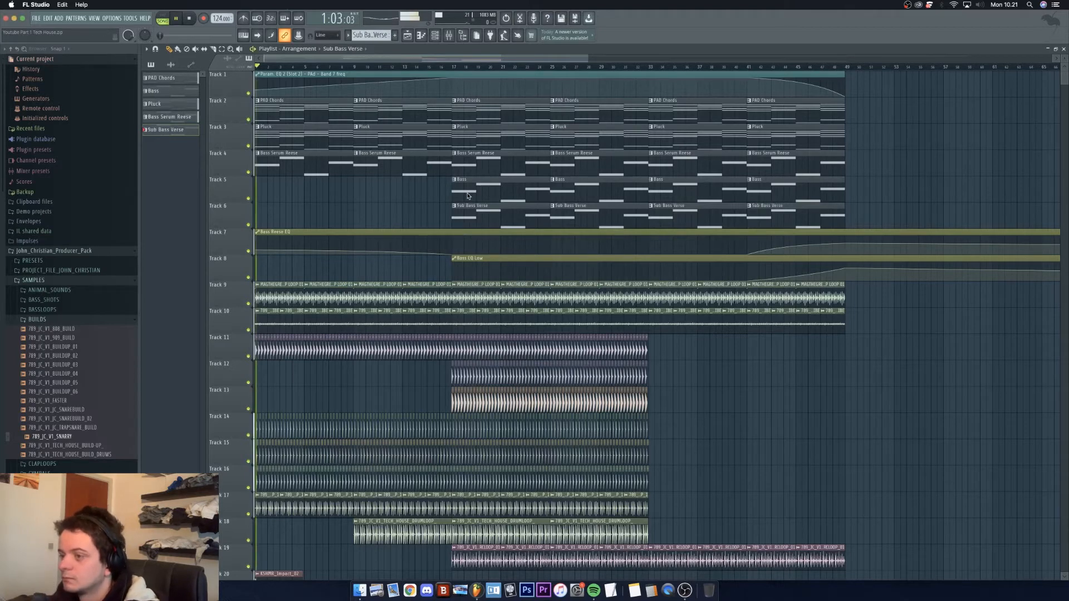
pyautogui.click(444, 67)
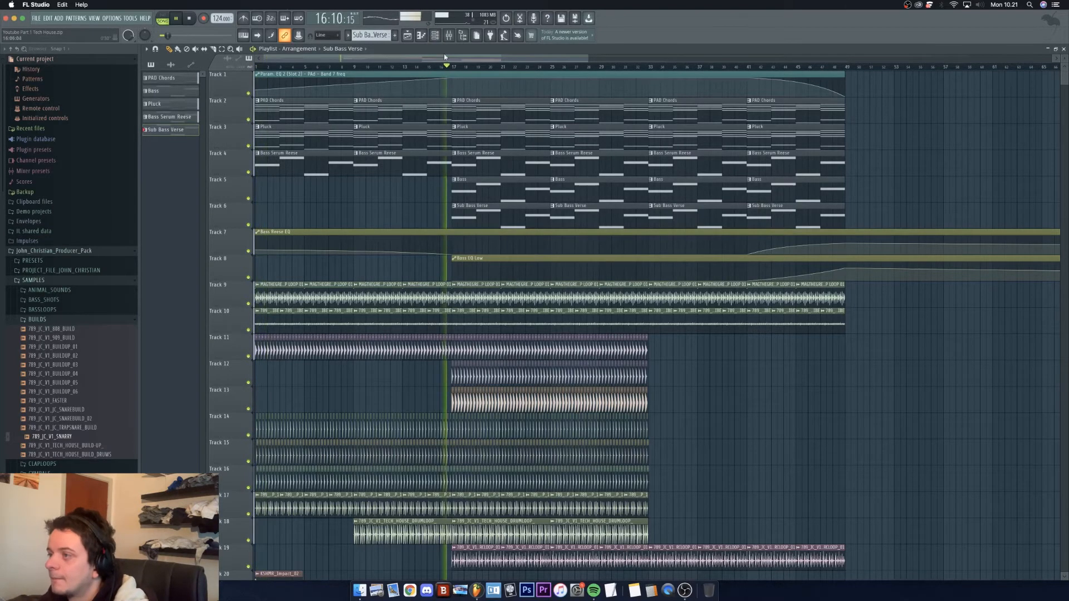
pyautogui.click(449, 34)
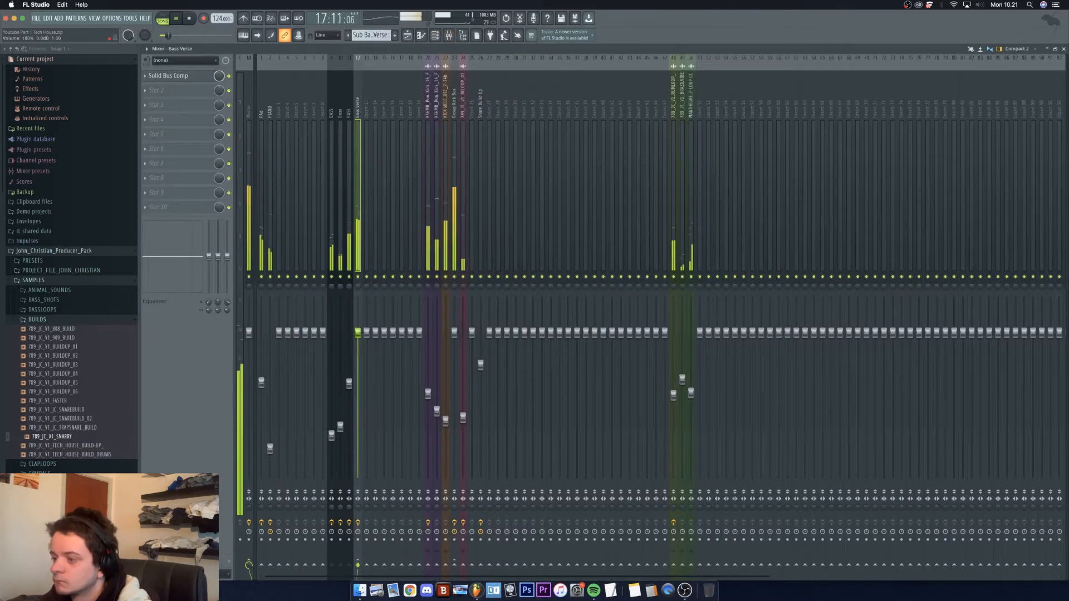
pyautogui.click(184, 77)
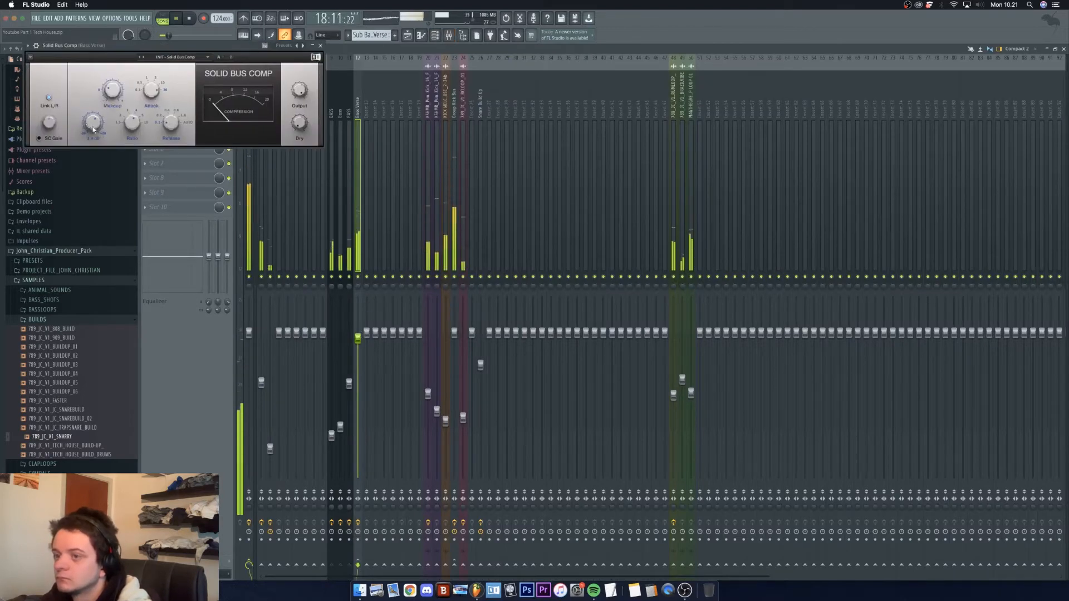
pyautogui.moveTo(93, 122); pyautogui.dragTo(93, 117)
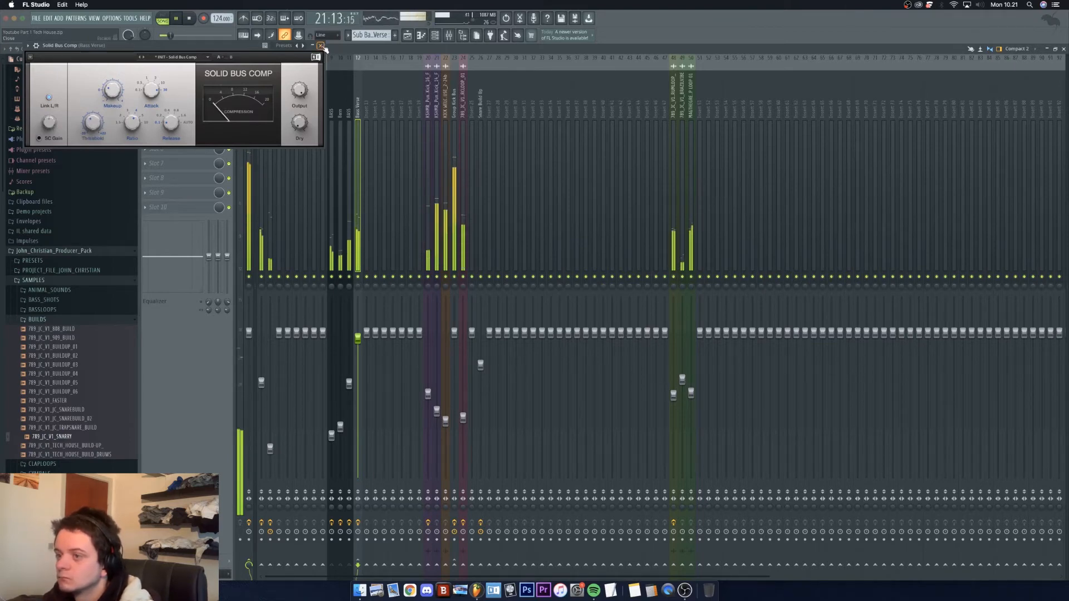
pyautogui.moveTo(93, 122)
pyautogui.mouseDown()
pyautogui.moveTo(93, 138)
pyautogui.moveTo(93, 116)
pyautogui.mouseUp()
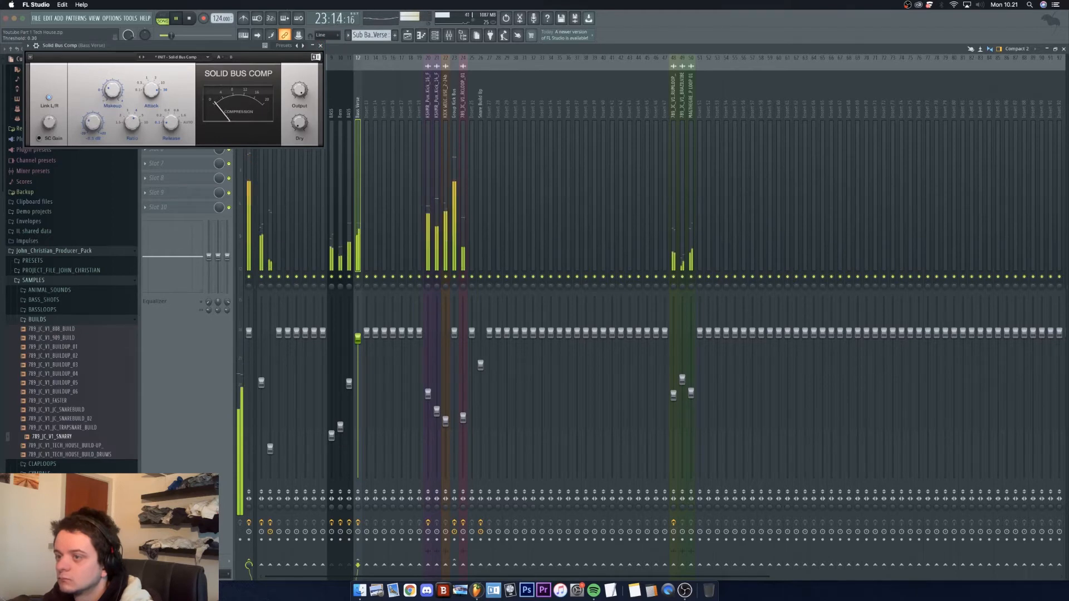
pyautogui.click(321, 46)
pyautogui.press('space')
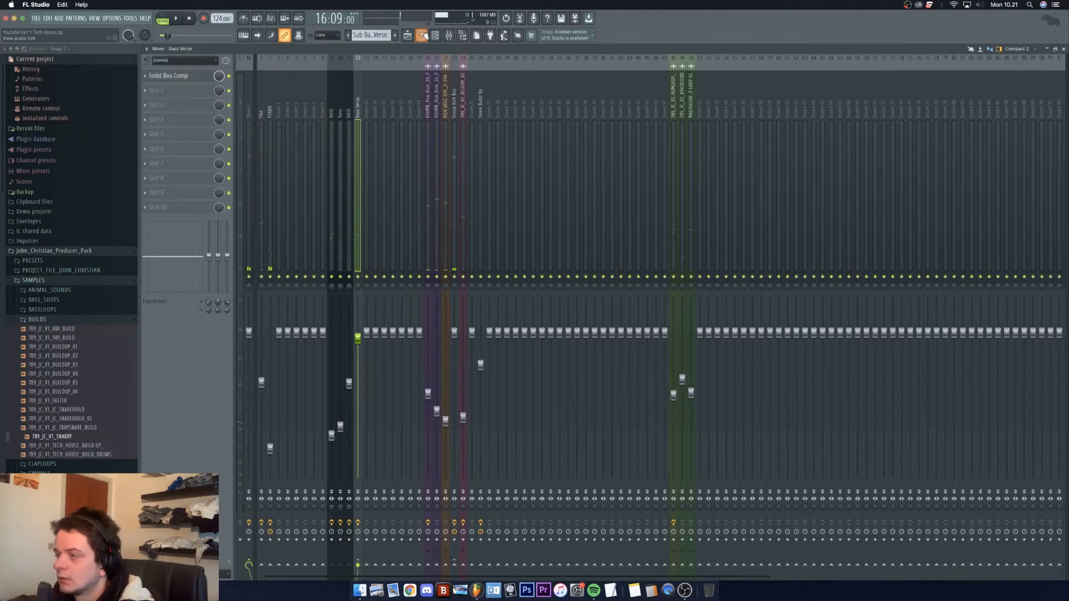
# Step: Insert an empty playlist track above the PAD Chords track and place a new Pattern 6 clip on it from bar 1 to bar 9
pyautogui.click(408, 36)
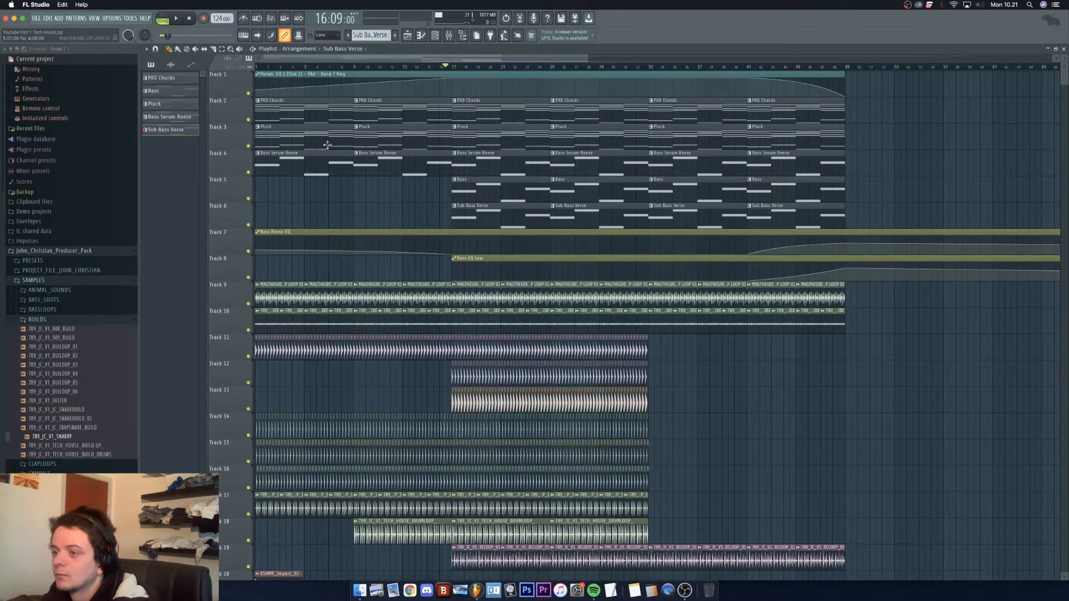
pyautogui.moveTo(342, 66); pyautogui.dragTo(98, 130)
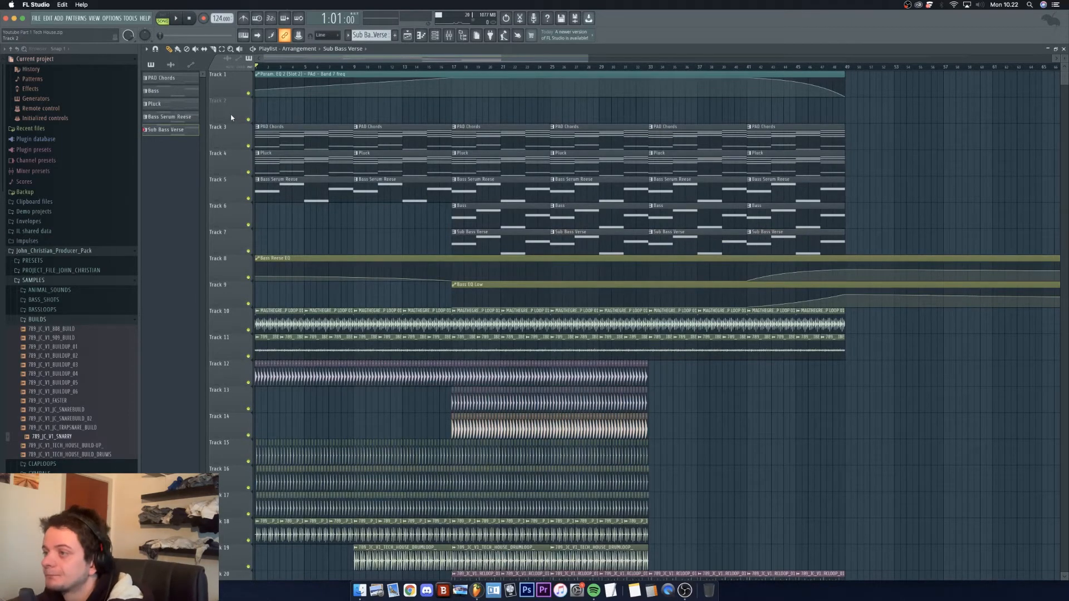
pyautogui.click(396, 35)
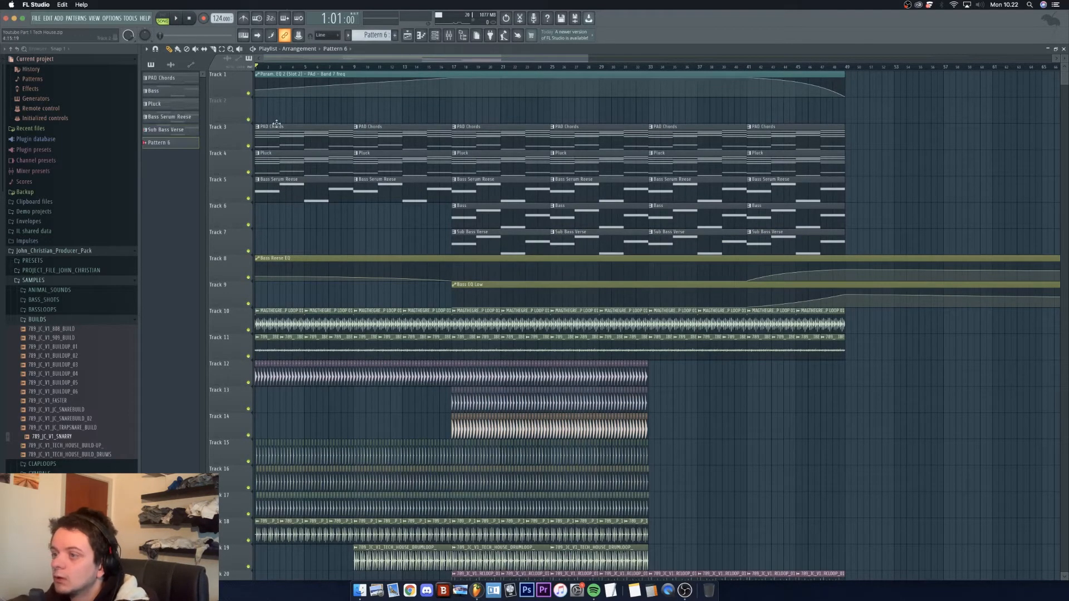
pyautogui.click(279, 104)
pyautogui.moveTo(279, 104); pyautogui.dragTo(353, 118)
# Step: Open the PAD Chords notes in the piano roll and copy the four lowest notes
pyautogui.click(281, 144)
pyautogui.doubleClick(281, 144)
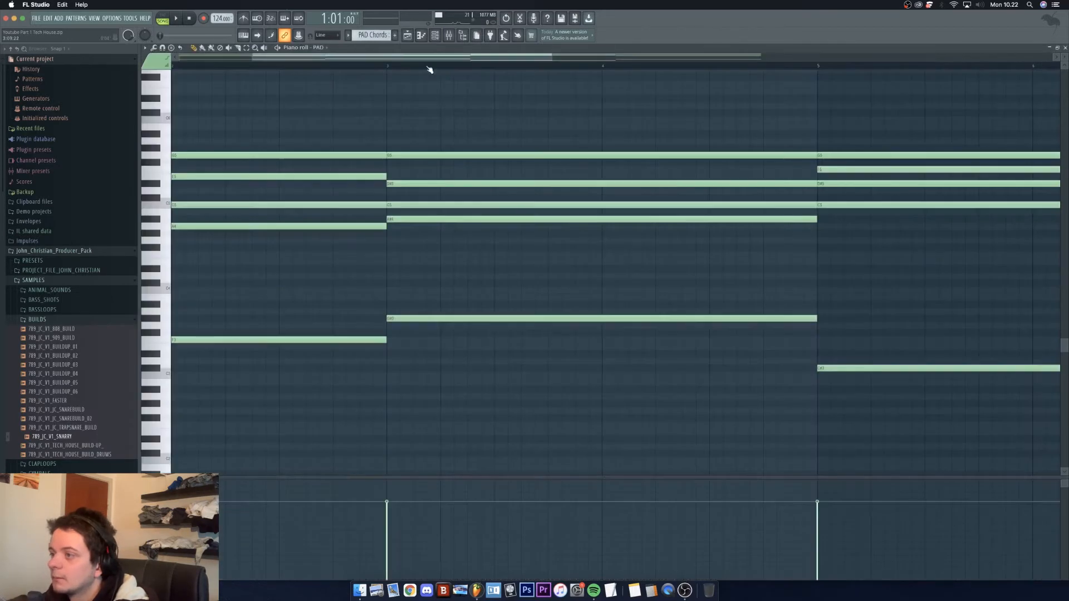
pyautogui.moveTo(484, 56); pyautogui.dragTo(866, 109)
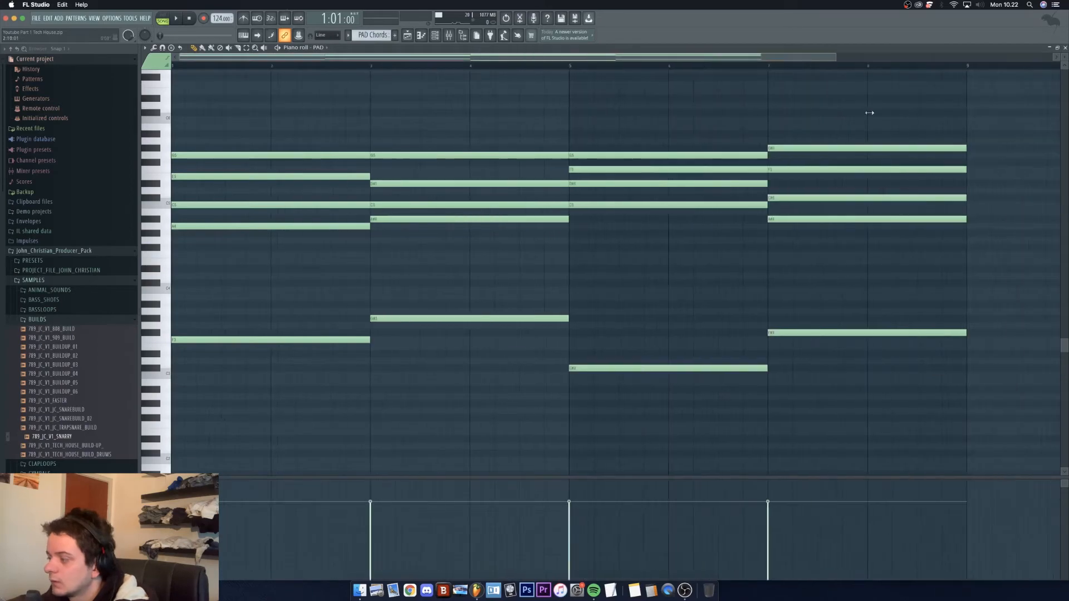
pyautogui.moveTo(802, 429); pyautogui.dragTo(252, 304)
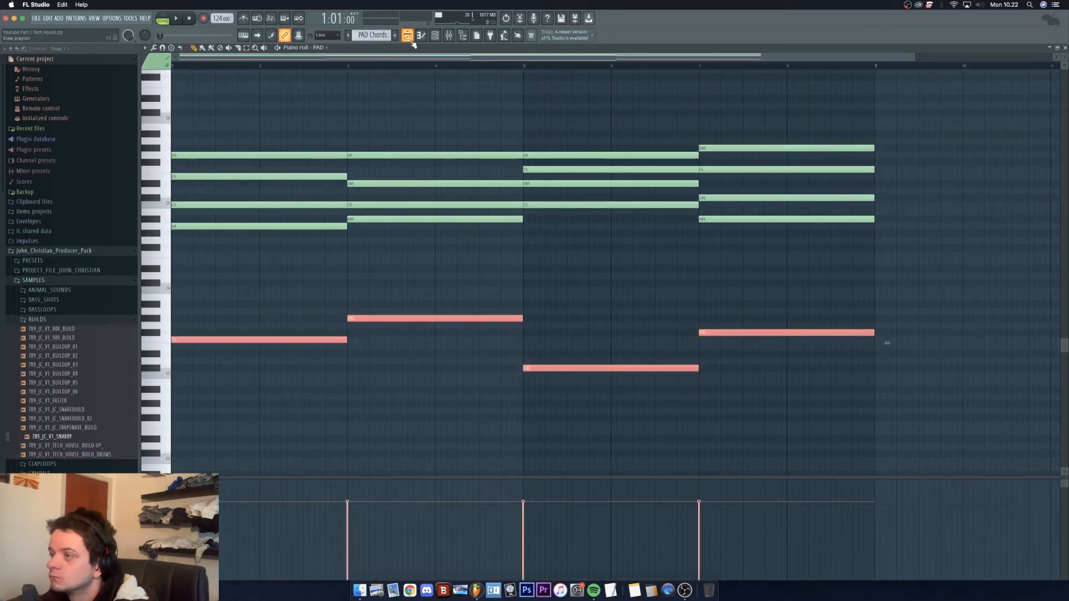
# Step: Add an FL Keys generator to the channel rack and choose its Grand Piano sound
pyautogui.press('F5')
pyautogui.press('F6')
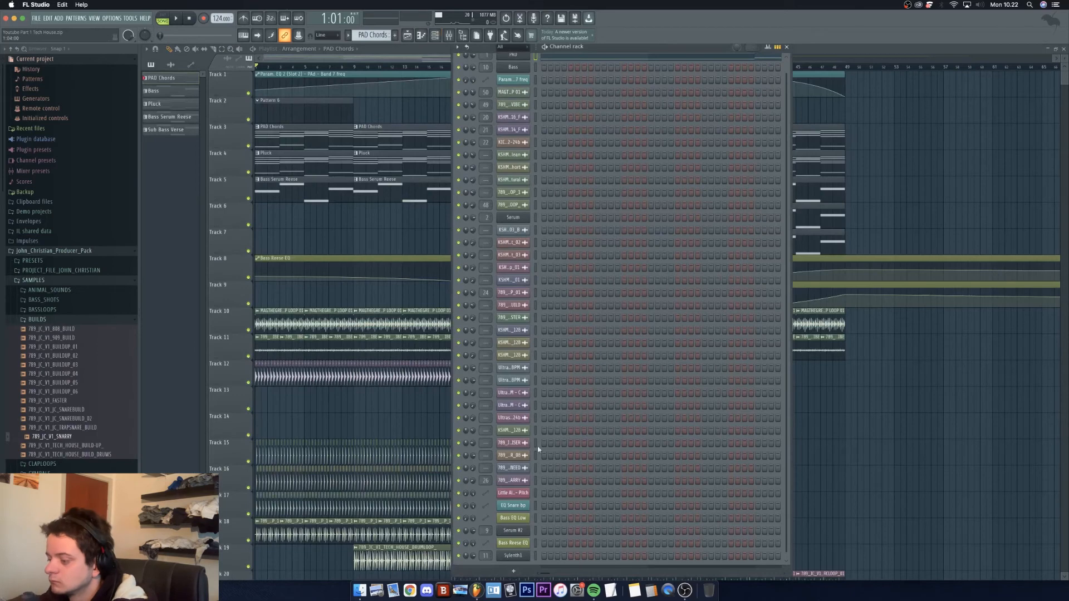
pyautogui.click(513, 571)
pyautogui.click(526, 54)
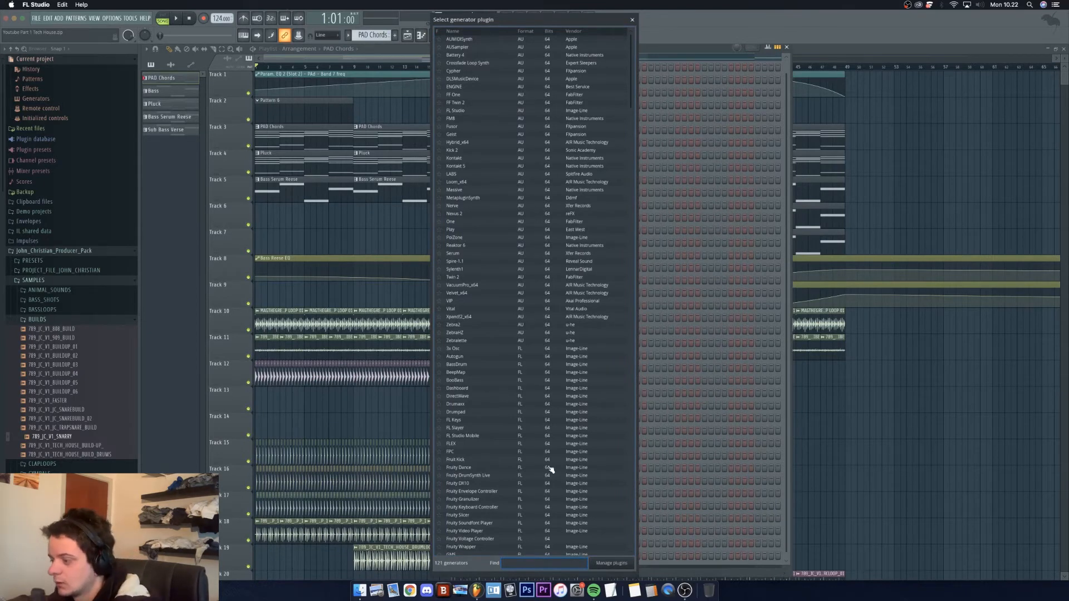
pyautogui.click(484, 421)
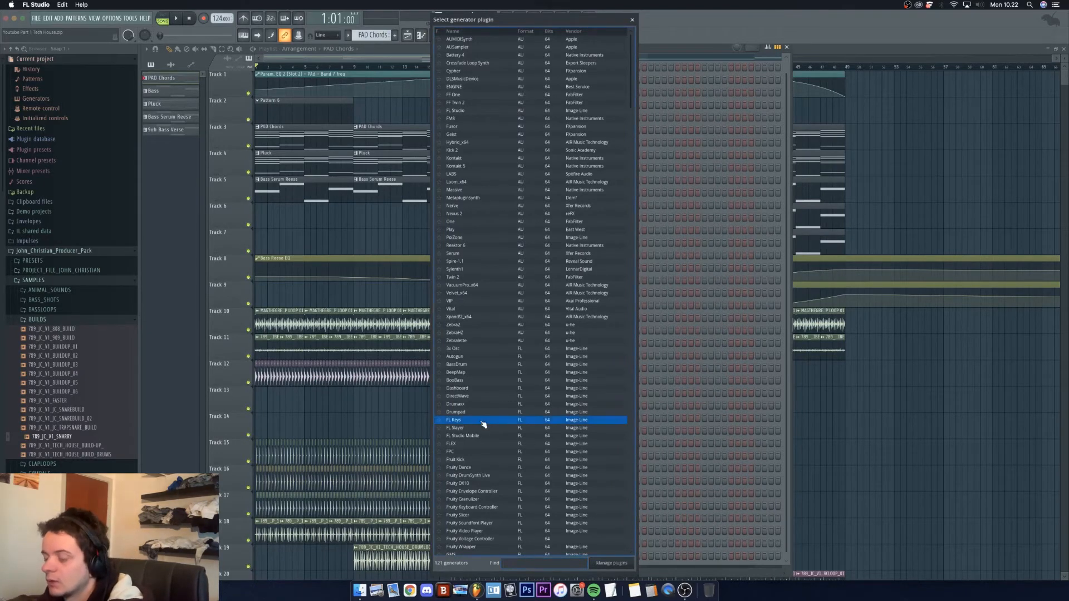
pyautogui.doubleClick(483, 422)
pyautogui.click(385, 158)
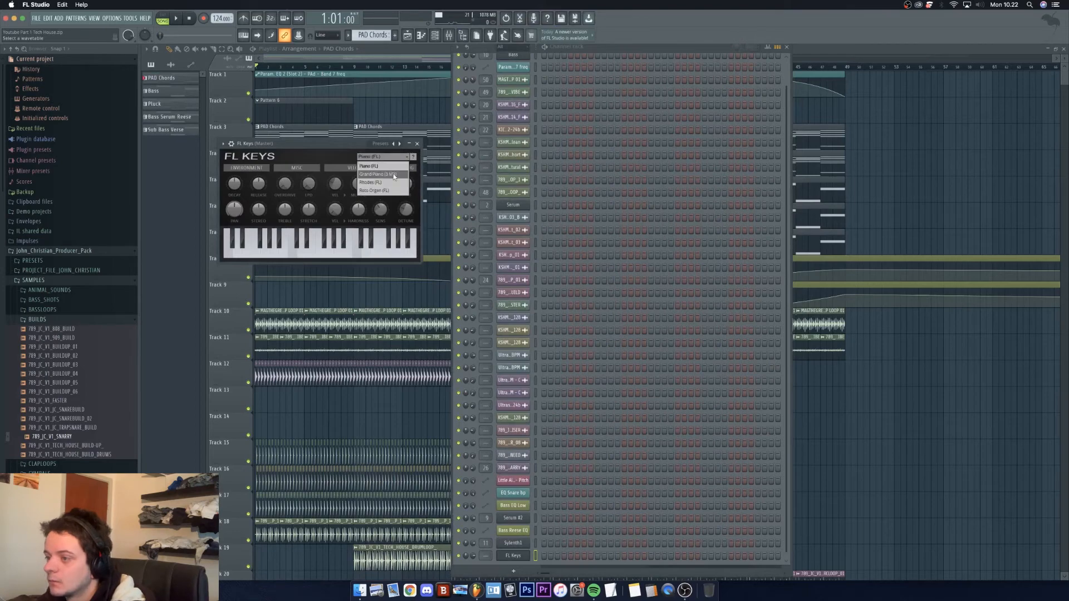
pyautogui.click(394, 176)
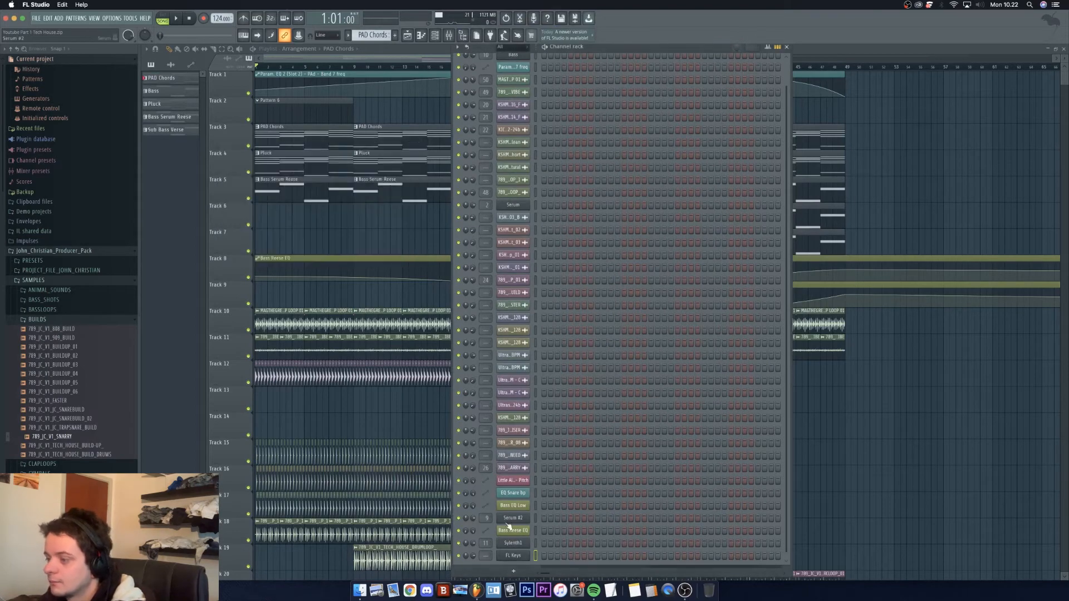
# Step: Paste the copied low notes into the FL Keys piano roll of Pattern 6 and move them up one octave
pyautogui.rightClick(519, 560)
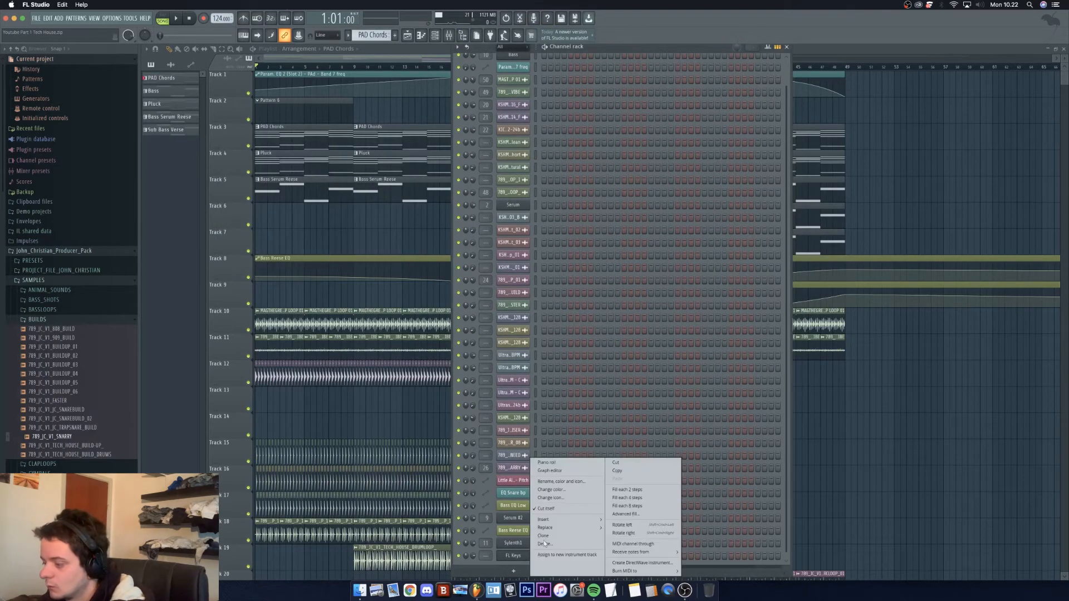
pyautogui.click(554, 465)
pyautogui.click(395, 35)
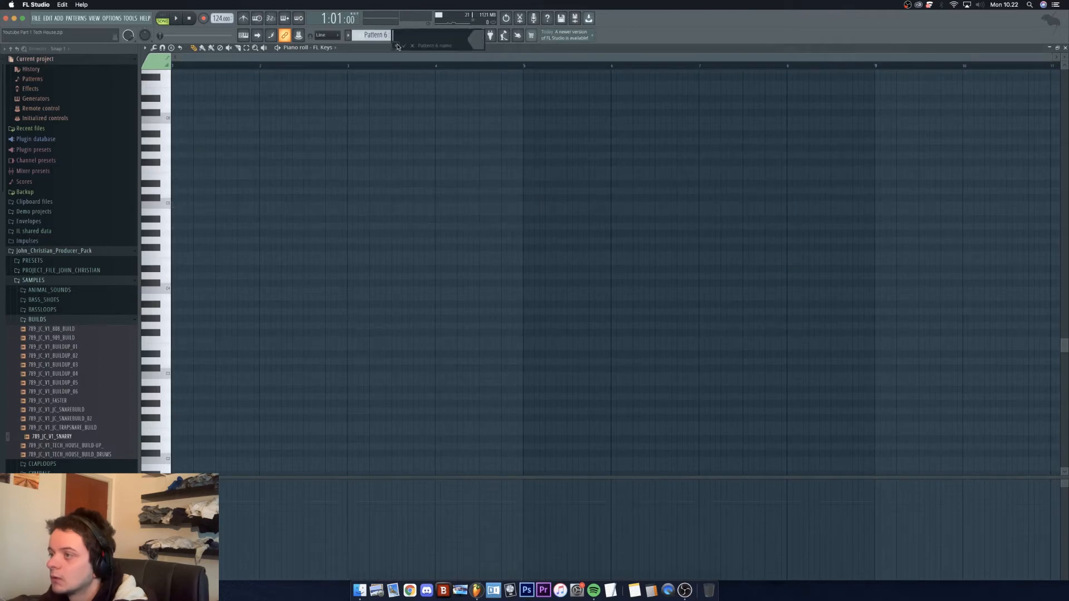
pyautogui.click(403, 46)
pyautogui.press('super+v')
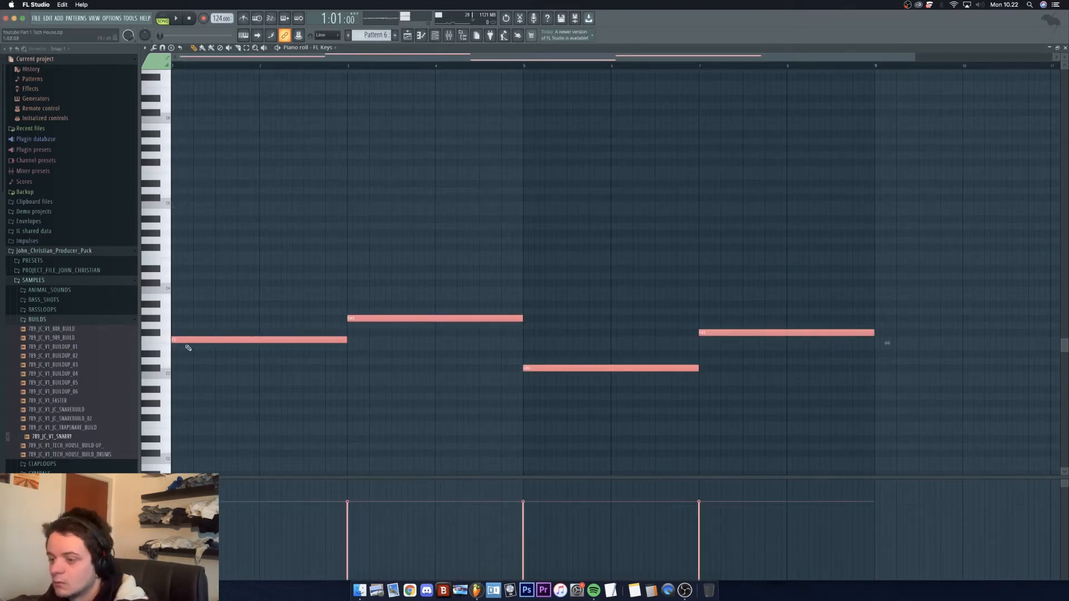
pyautogui.moveTo(206, 342); pyautogui.dragTo(195, 255)
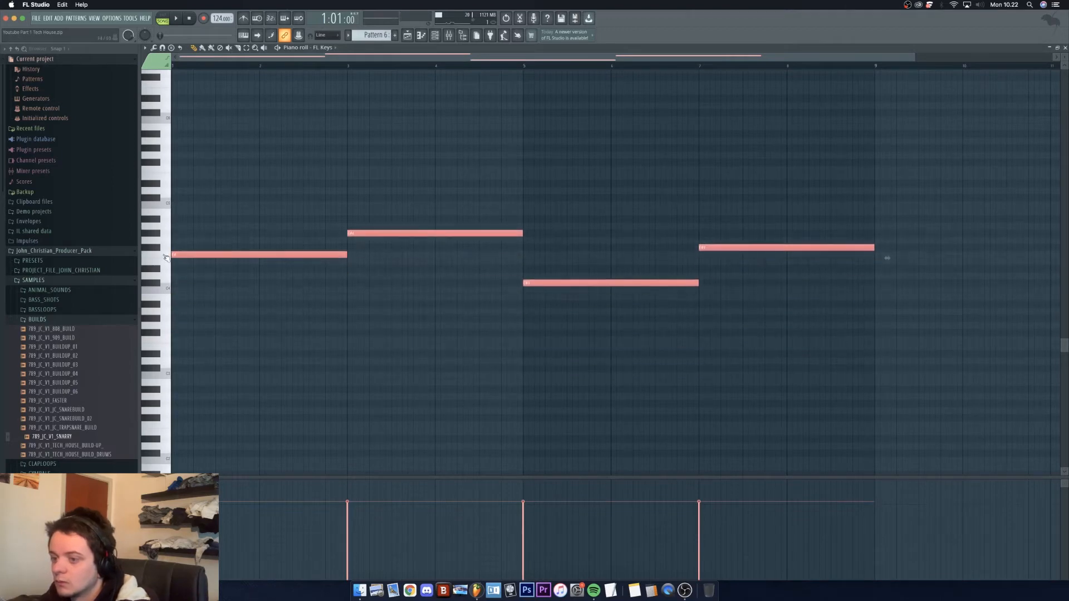
# Step: Try to route the FL Keys channel to mixer Insert 13
pyautogui.click(449, 35)
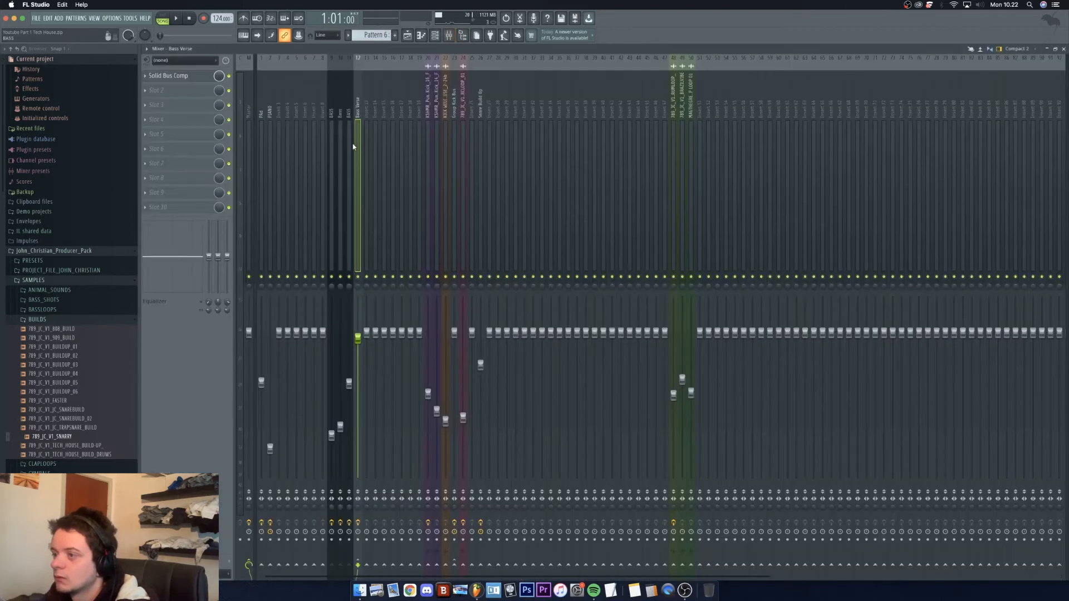
pyautogui.click(366, 142)
pyautogui.rightClick(367, 142)
pyautogui.moveTo(394, 142)
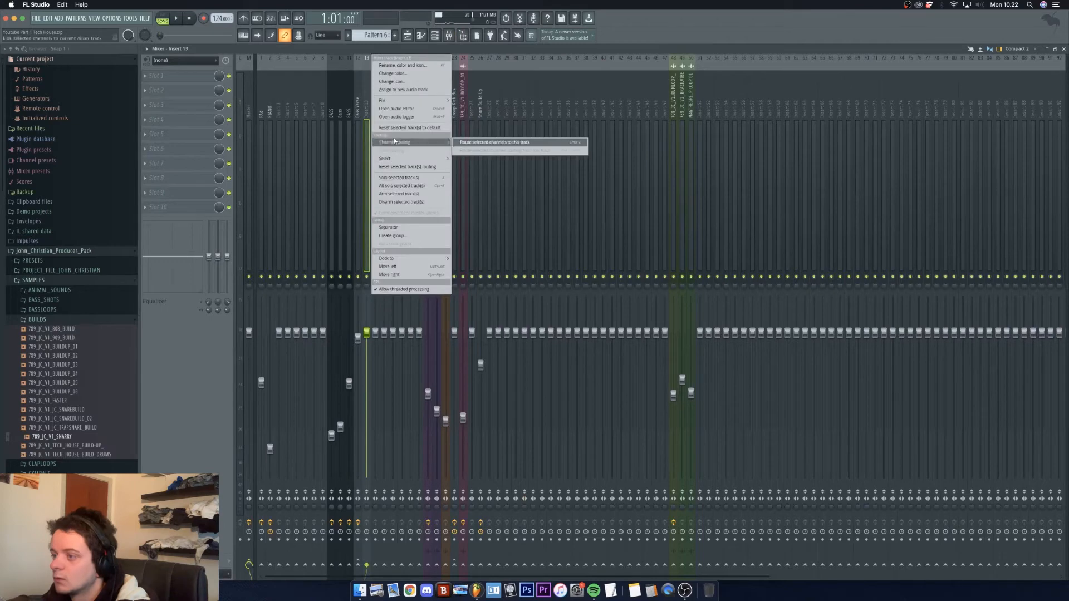
pyautogui.click(494, 143)
# Step: Route the selected FL Keys channel to mixer Insert 3
pyautogui.click(279, 125)
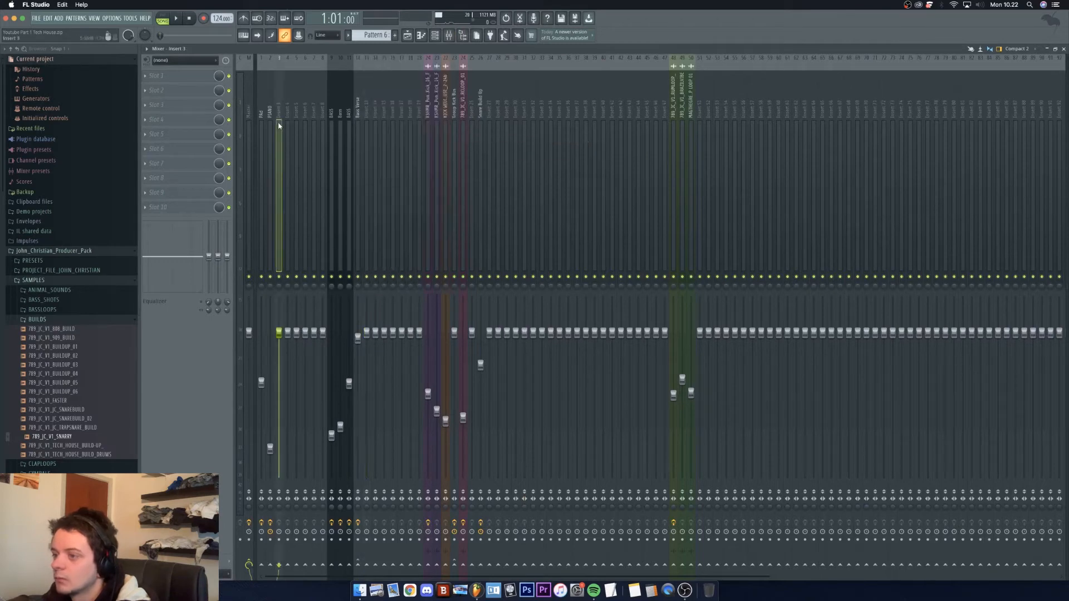
pyautogui.rightClick(279, 125)
pyautogui.moveTo(344, 143)
pyautogui.click(392, 142)
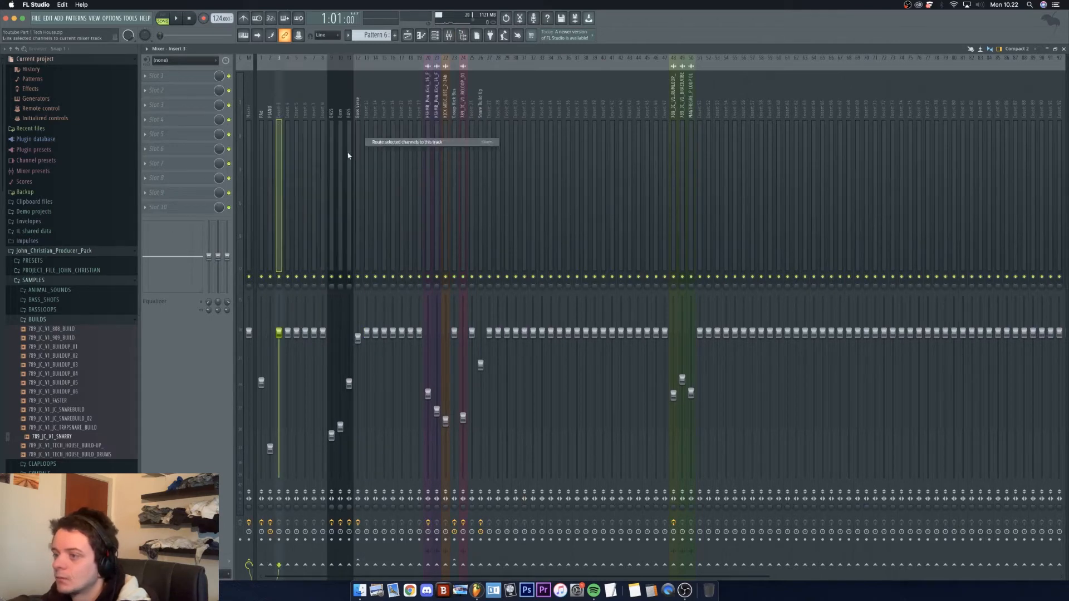
# Step: Load the saved piano mixer track state on Insert 3 and lower its fader to match the adjacent piano track
pyautogui.rightClick(278, 125)
pyautogui.moveTo(329, 100)
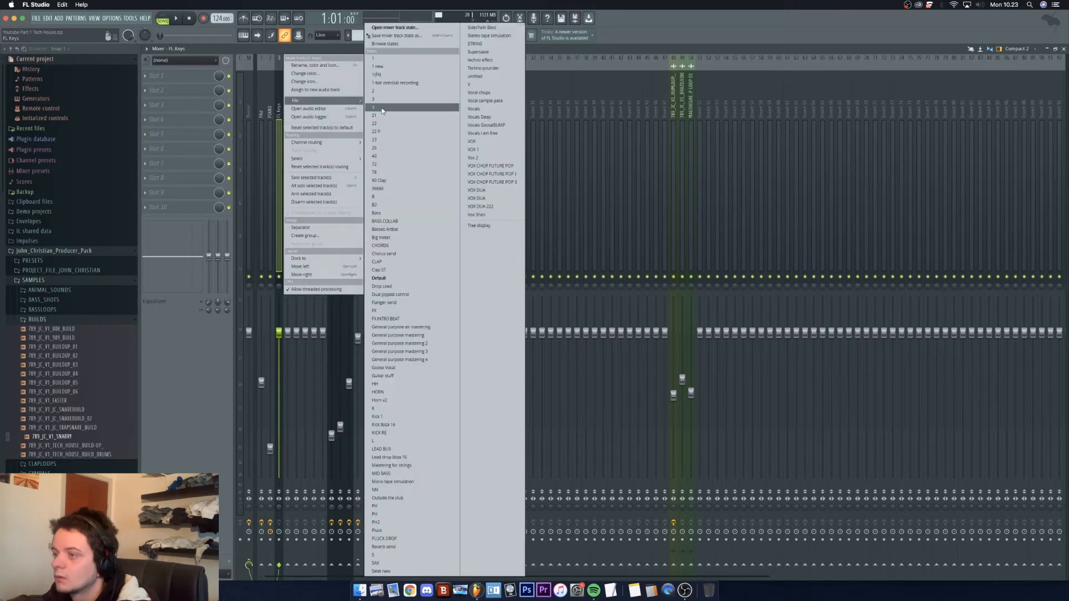
pyautogui.click(390, 124)
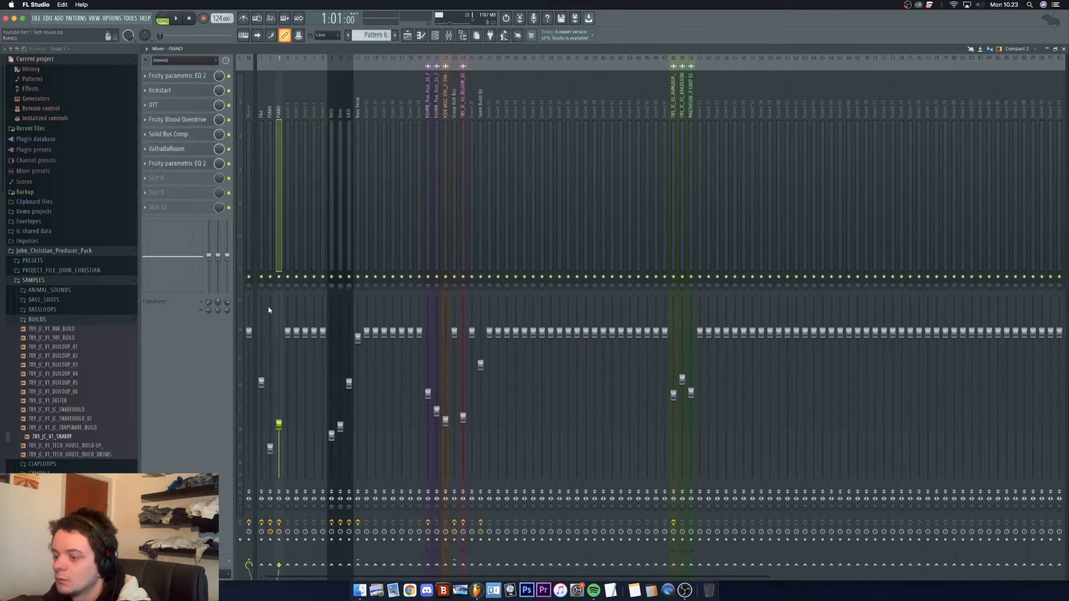
pyautogui.moveTo(282, 441); pyautogui.dragTo(283, 465)
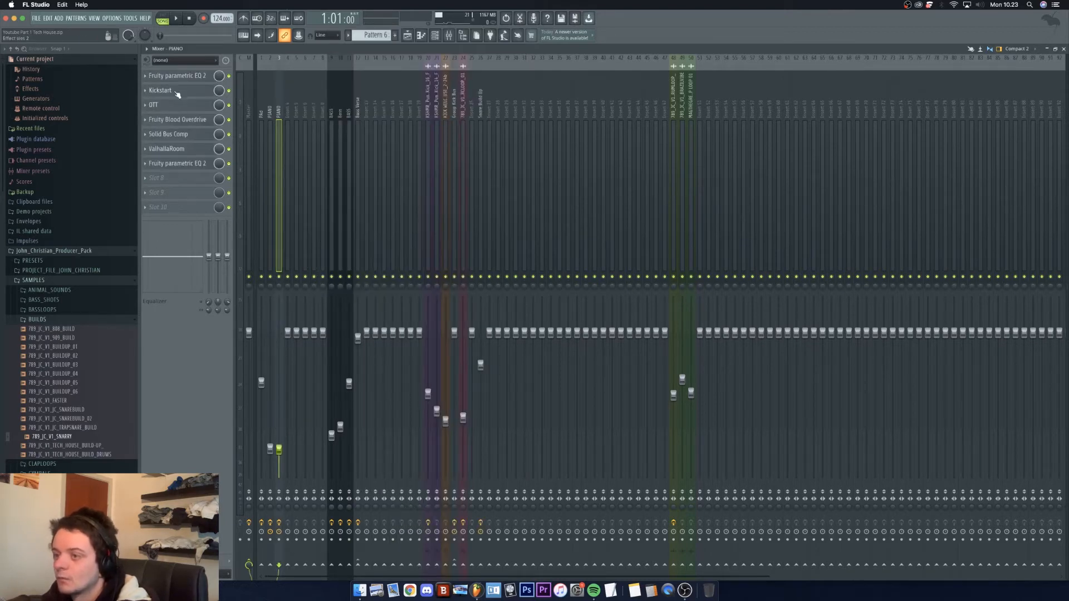
# Step: Check the OTT settings on the new PIANO track and adjust the middle bands of its last Fruity parametric EQ 2
pyautogui.click(175, 108)
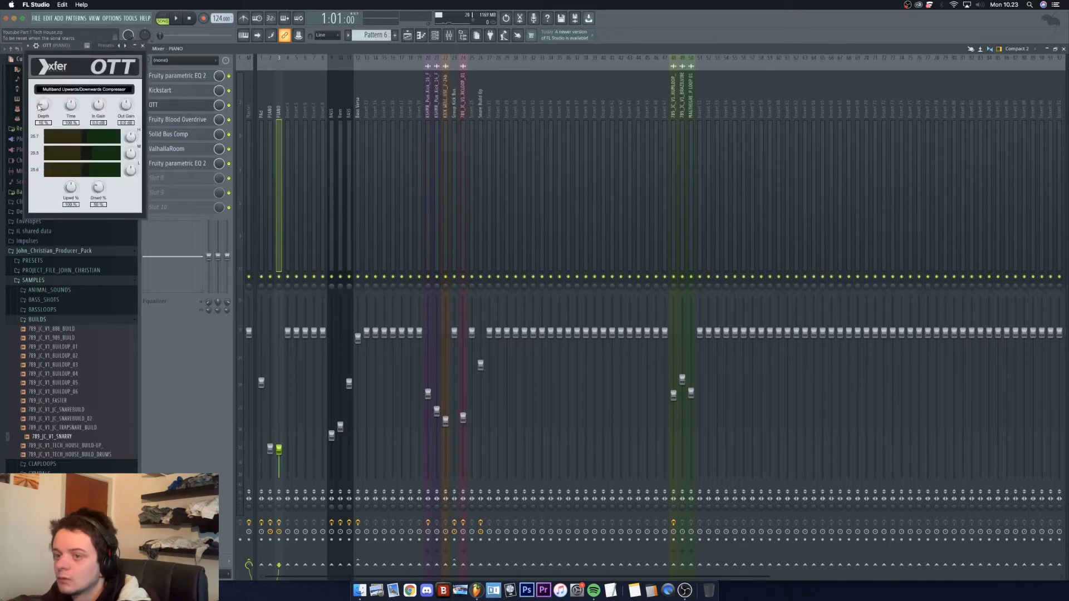
pyautogui.click(143, 46)
pyautogui.click(183, 164)
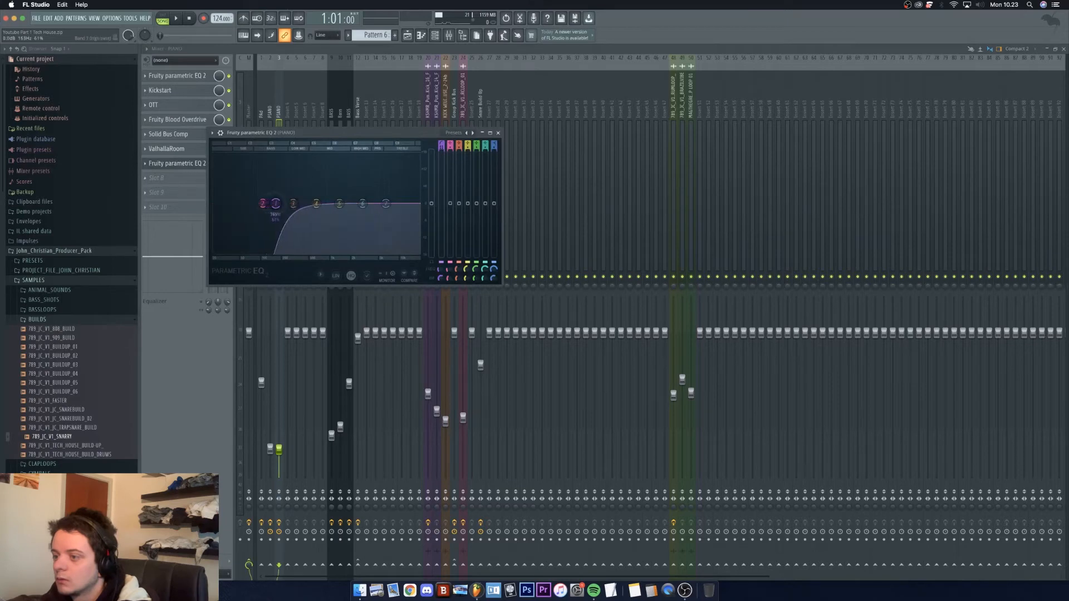
pyautogui.moveTo(339, 203); pyautogui.dragTo(340, 213)
pyautogui.moveTo(317, 203); pyautogui.dragTo(392, 210)
pyautogui.click(498, 133)
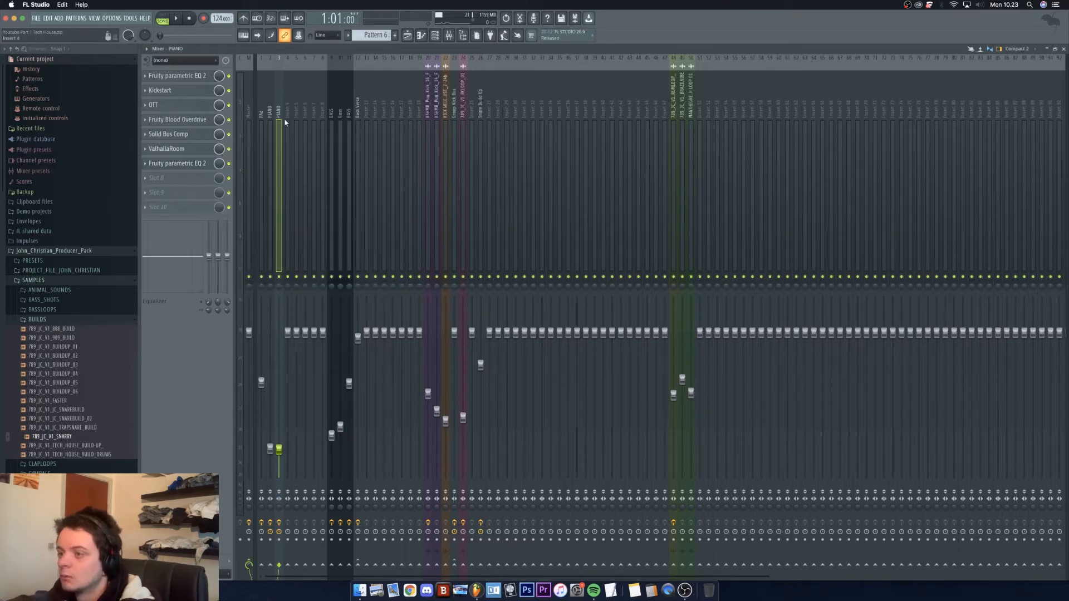
# Step: Pull the boosted mid and high bands of the PIANO track's first Fruity parametric EQ 2 down into a gentle cut
pyautogui.click(176, 75)
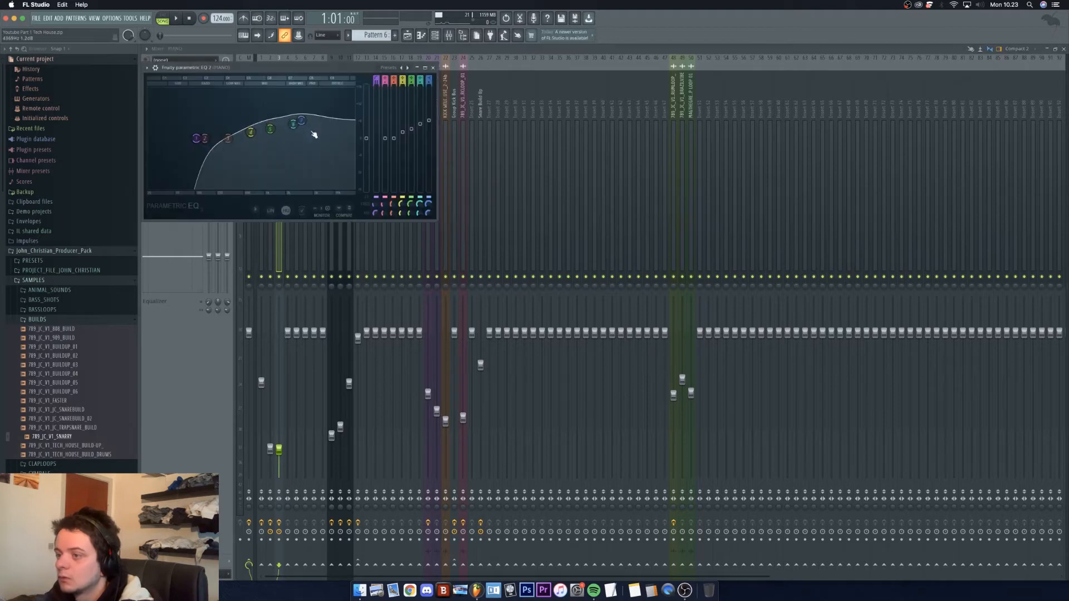
pyautogui.moveTo(298, 128); pyautogui.dragTo(302, 141)
pyautogui.moveTo(275, 131); pyautogui.dragTo(297, 144)
pyautogui.moveTo(320, 138); pyautogui.dragTo(320, 146)
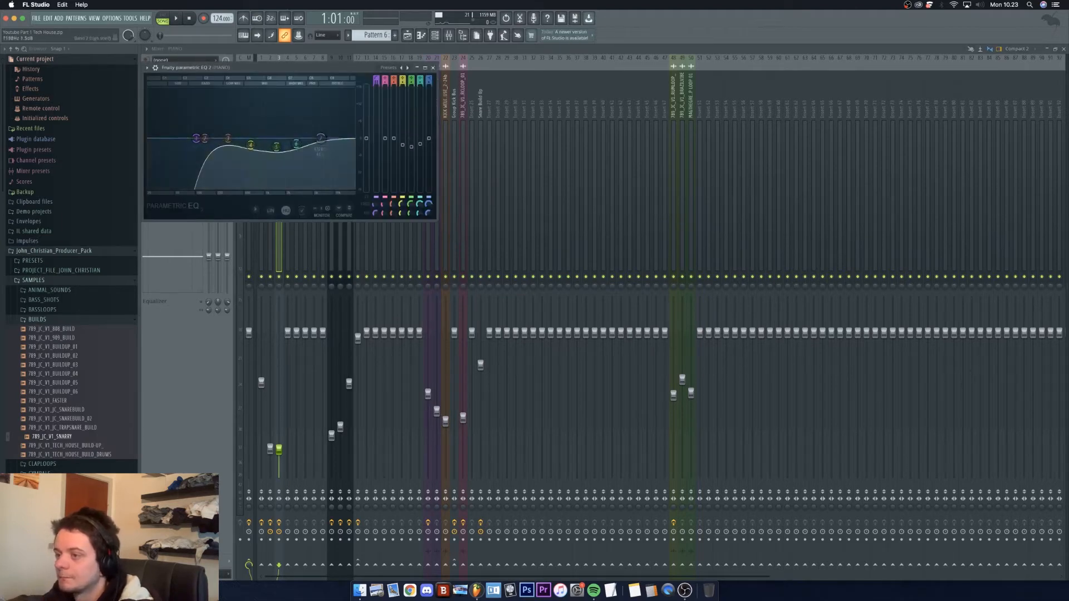
pyautogui.click(433, 67)
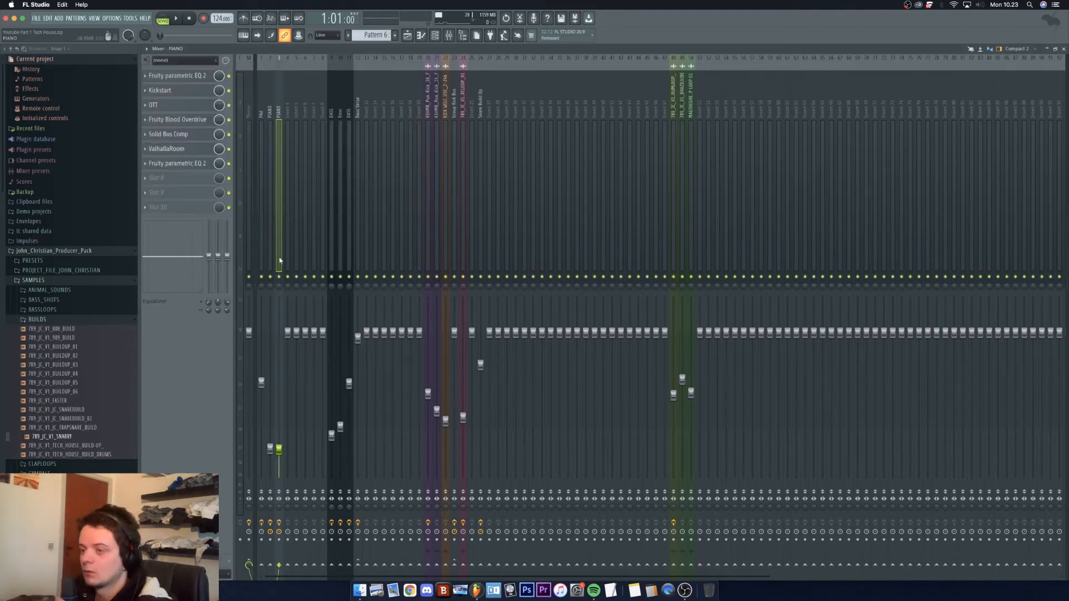
# Step: Shorten all four FL Keys root notes of Pattern 6 to stabs about two and a half steps long
pyautogui.click(408, 35)
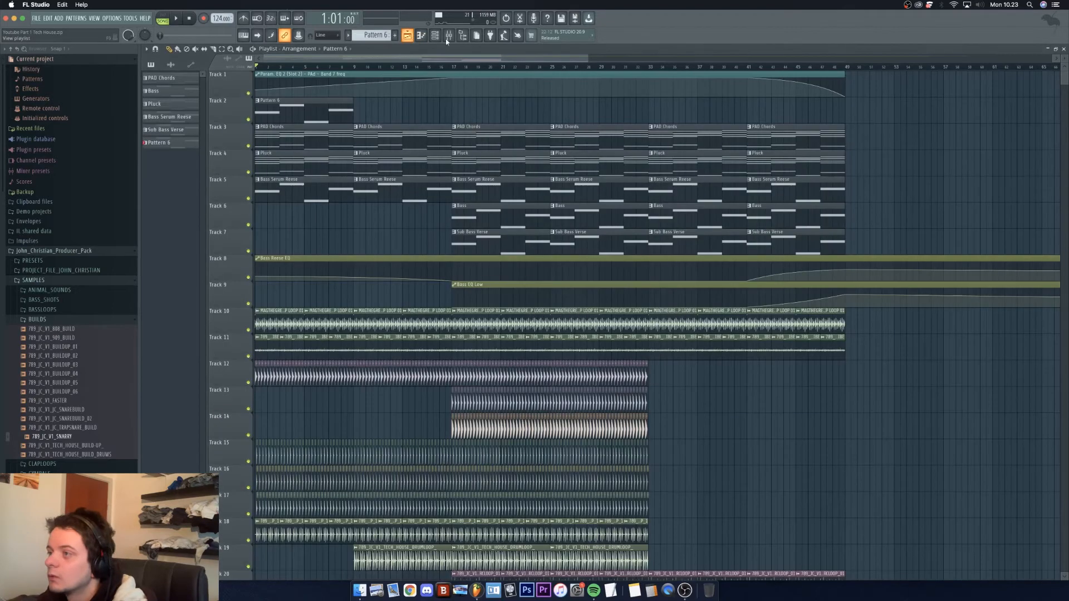
pyautogui.doubleClick(283, 117)
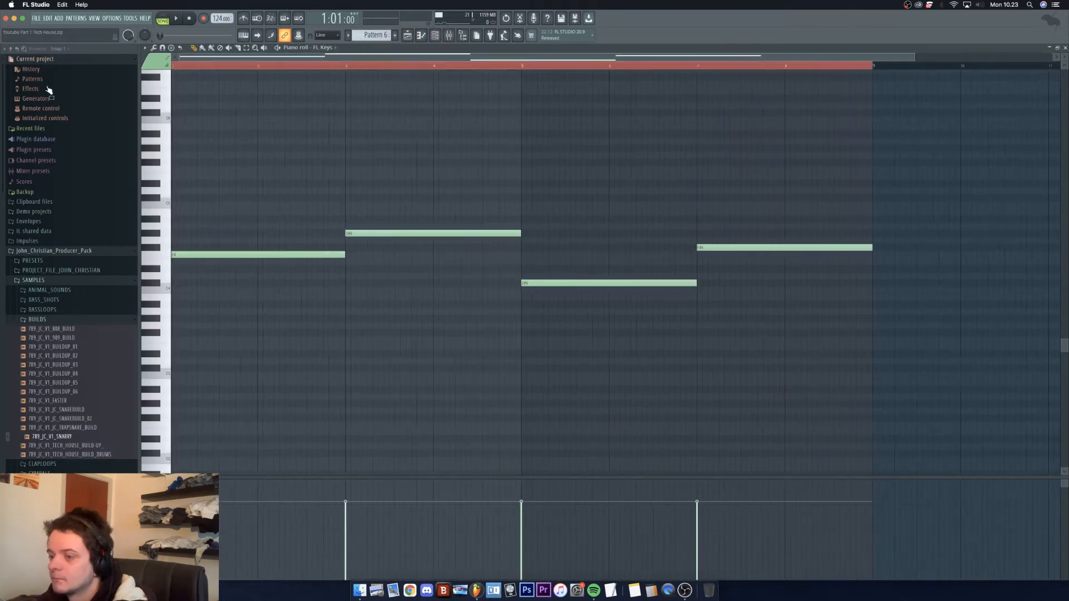
pyautogui.moveTo(789, 367); pyautogui.dragTo(217, 159)
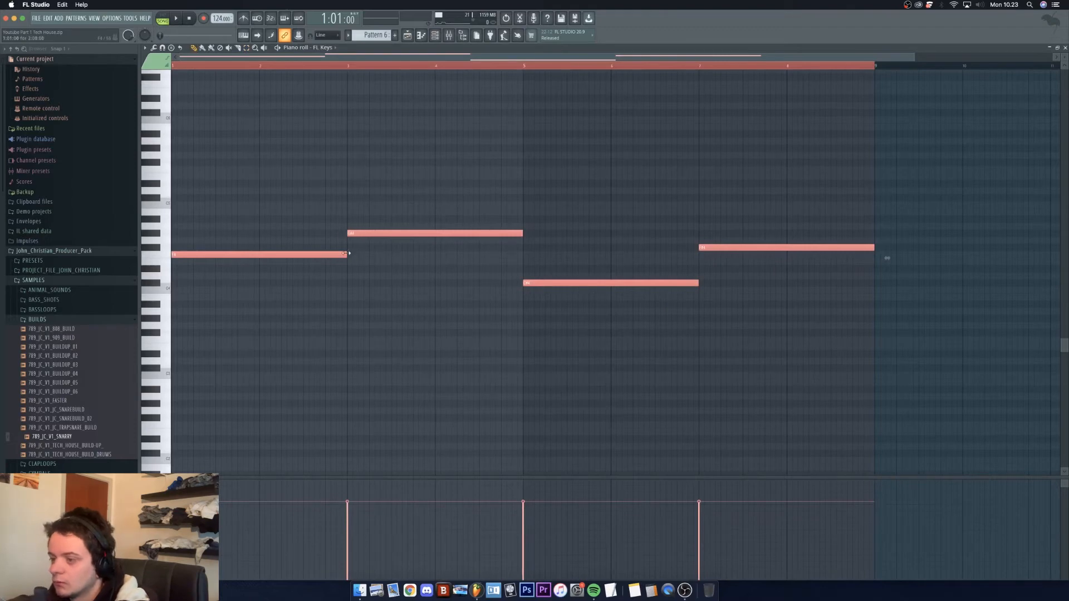
pyautogui.moveTo(264, 255); pyautogui.dragTo(183, 262)
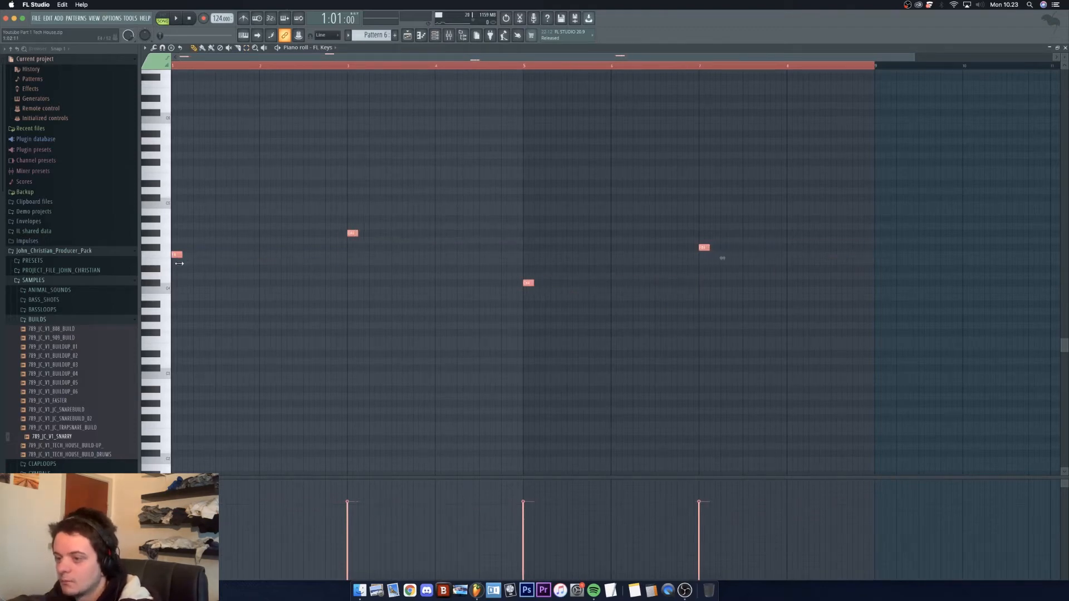
pyautogui.moveTo(179, 263); pyautogui.dragTo(175, 263)
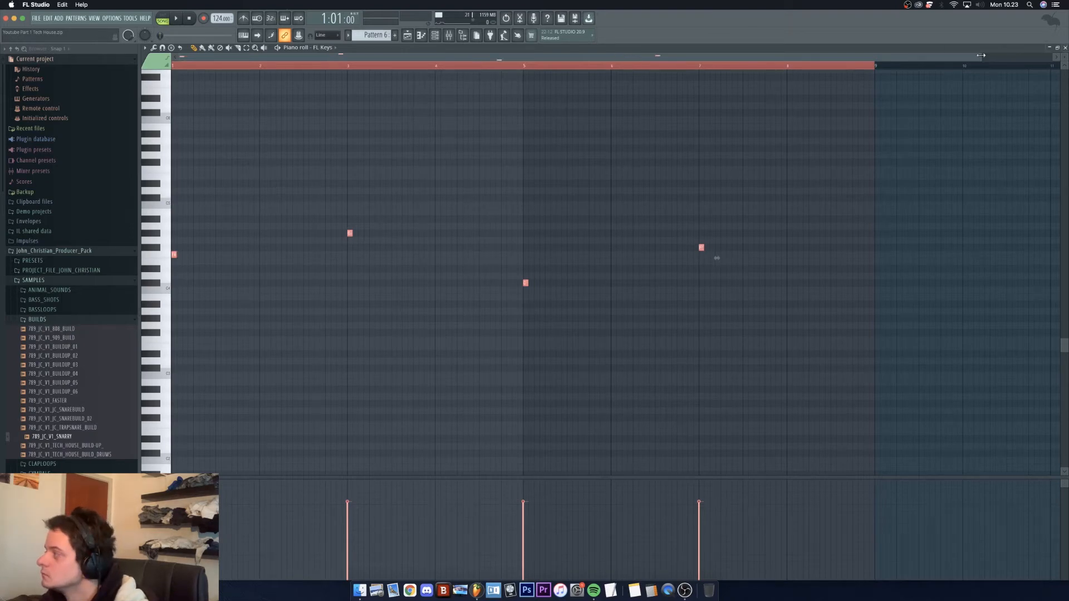
pyautogui.moveTo(981, 55); pyautogui.dragTo(549, 56)
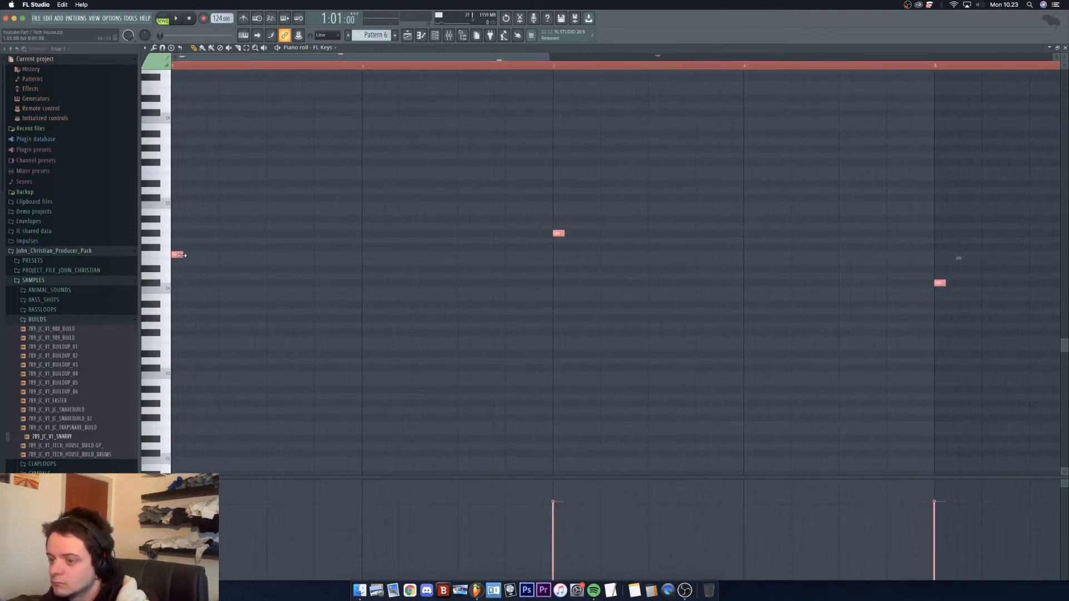
pyautogui.moveTo(181, 255); pyautogui.dragTo(191, 255)
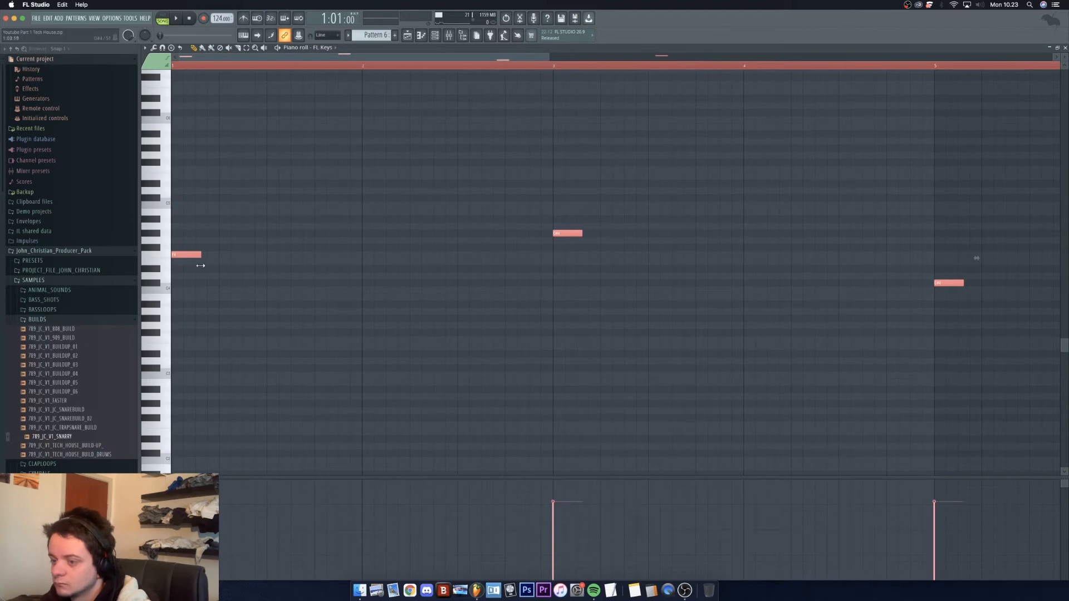
# Step: Duplicate the stabs into a syncopated nine-hit rhythm across each root's two bars, with a shortened last hit
pyautogui.moveTo(188, 254); pyautogui.dragTo(221, 253)
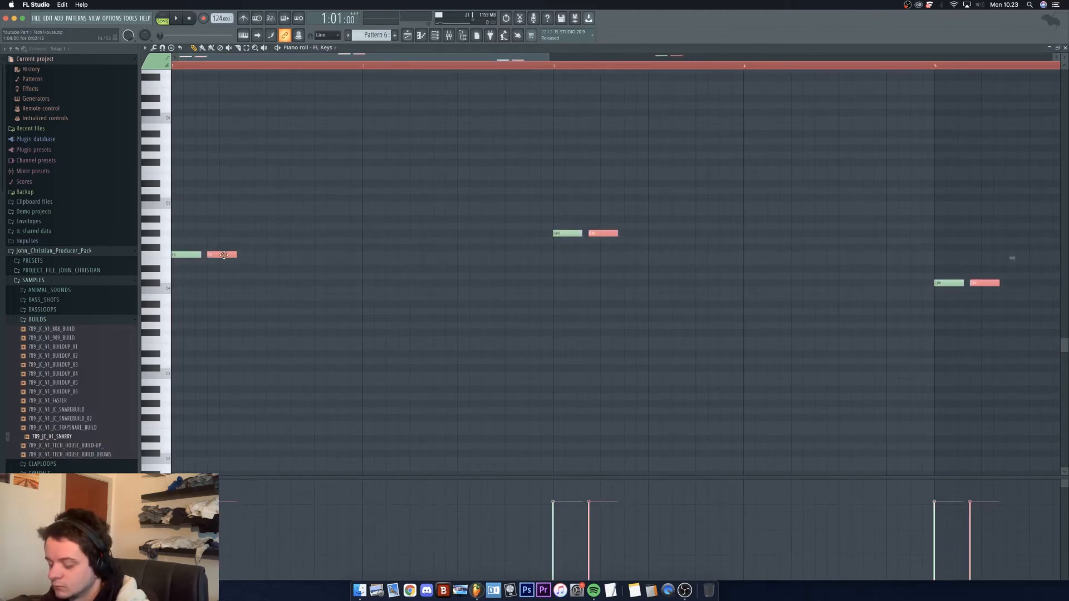
pyautogui.moveTo(223, 257); pyautogui.dragTo(318, 260)
pyautogui.press('super+z')
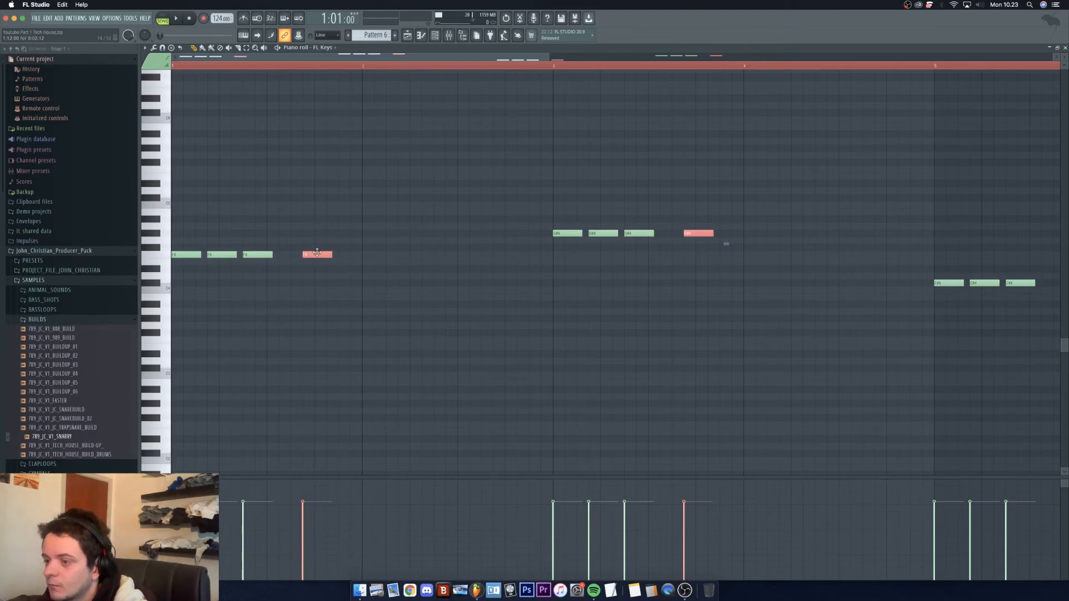
pyautogui.moveTo(317, 253); pyautogui.dragTo(412, 258)
pyautogui.press('super+z')
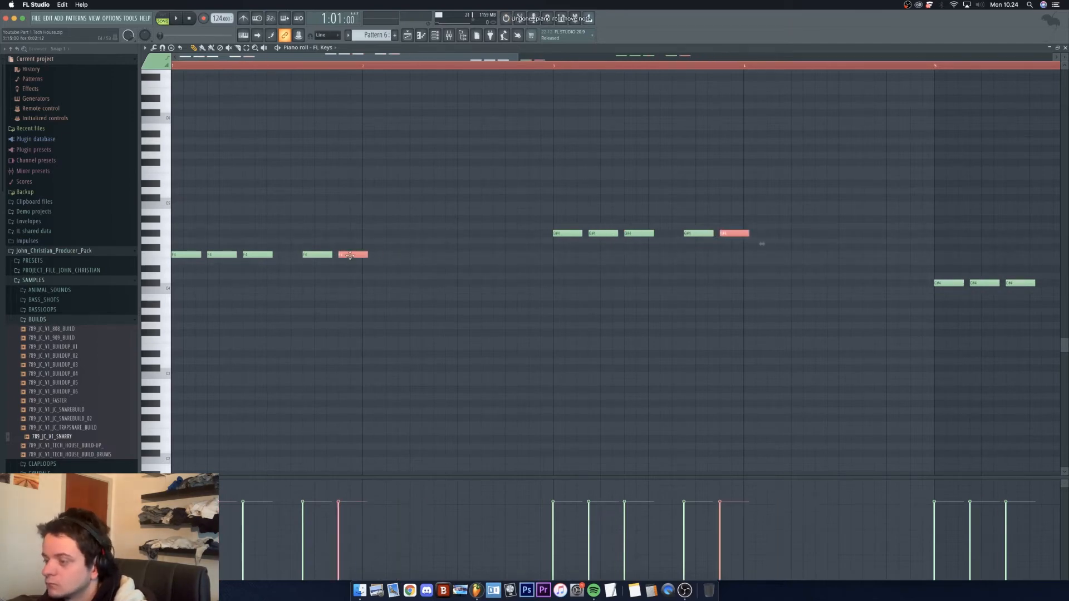
pyautogui.moveTo(346, 257)
pyautogui.mouseDown()
pyautogui.moveTo(444, 257)
pyautogui.moveTo(313, 255)
pyautogui.mouseUp()
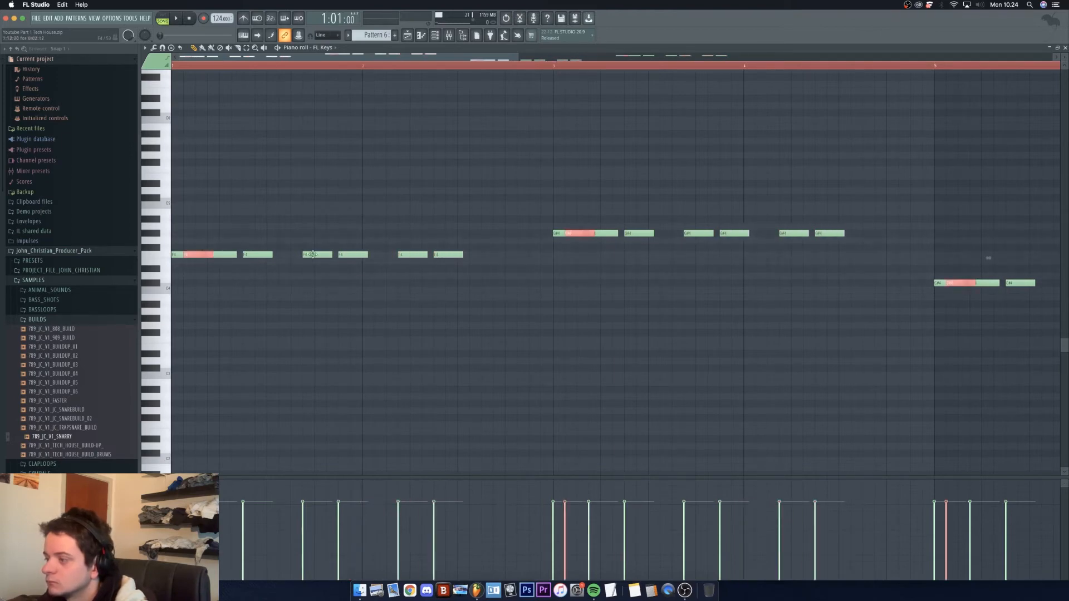
pyautogui.moveTo(201, 254); pyautogui.dragTo(507, 254)
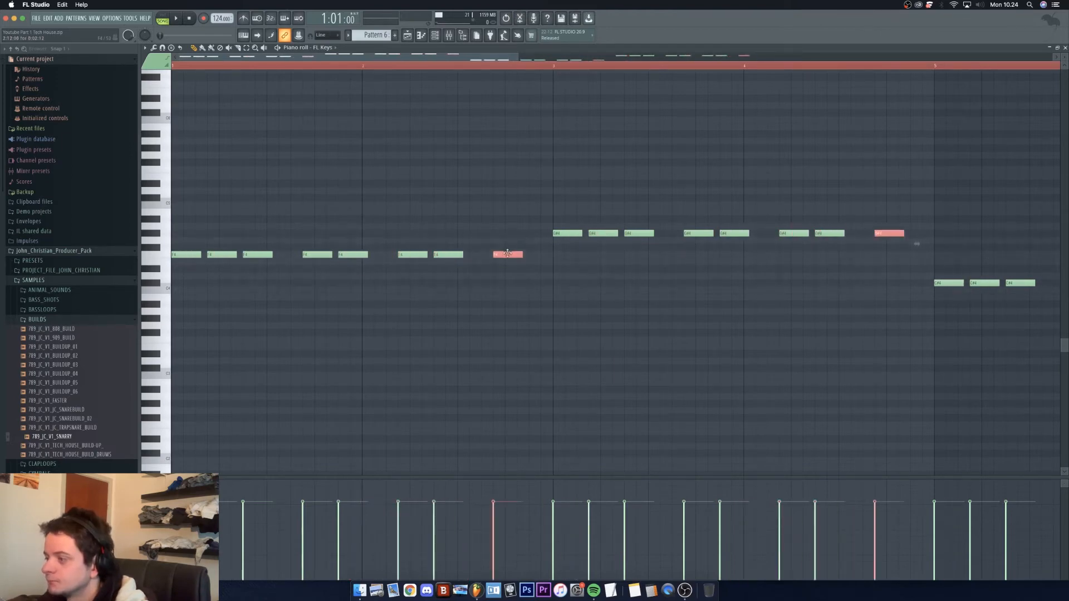
pyautogui.press('super+v')
pyautogui.moveTo(209, 256); pyautogui.dragTo(543, 255)
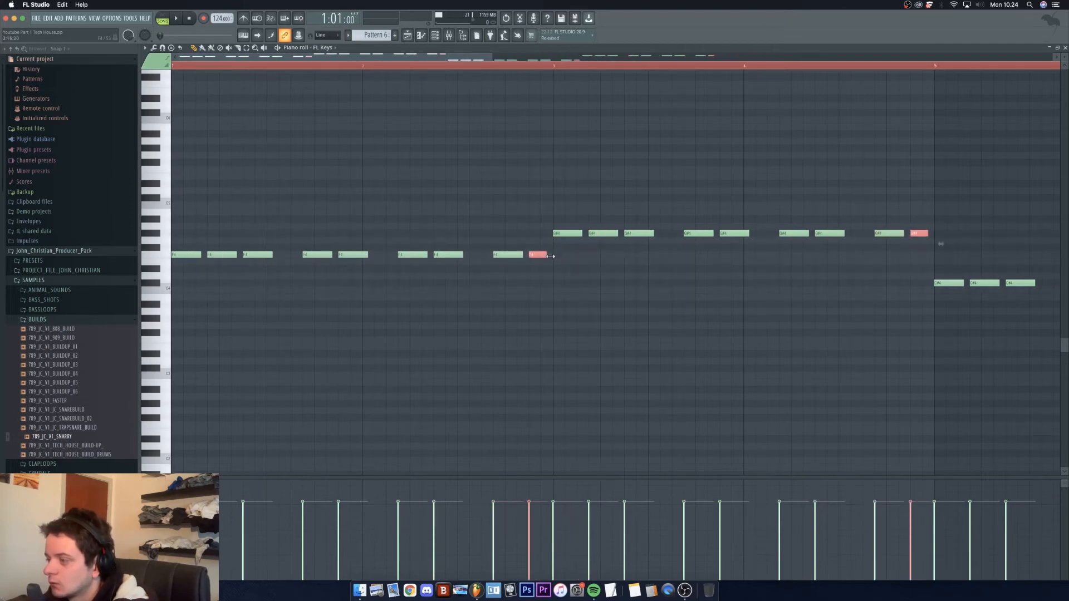
pyautogui.moveTo(517, 57); pyautogui.dragTo(886, 258)
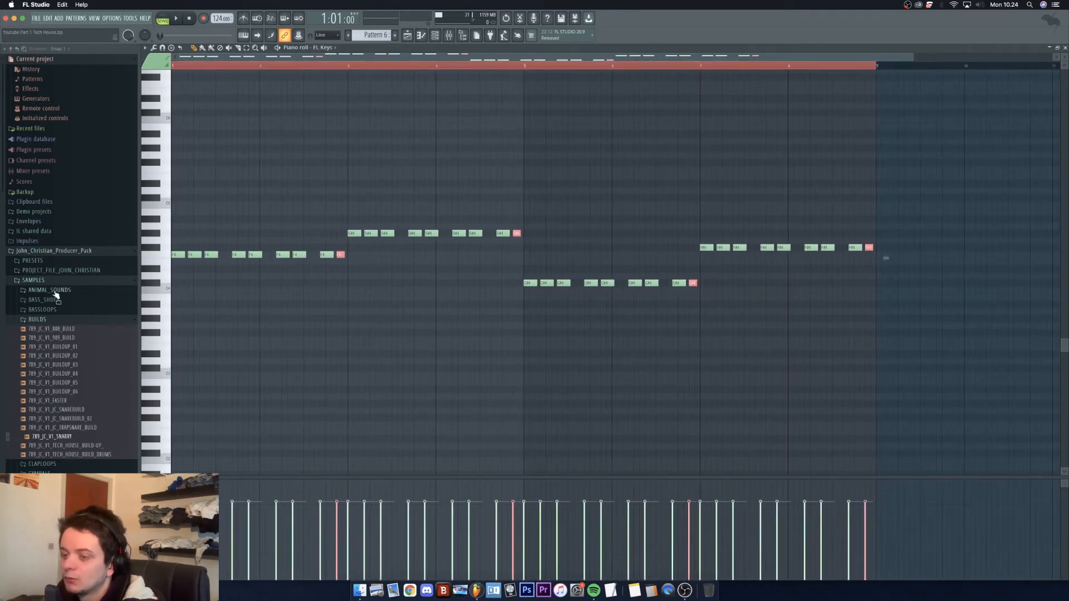
# Step: Play the arrangement and raise the new PIANO track's fader above the adjacent piano track's level
pyautogui.press('space')
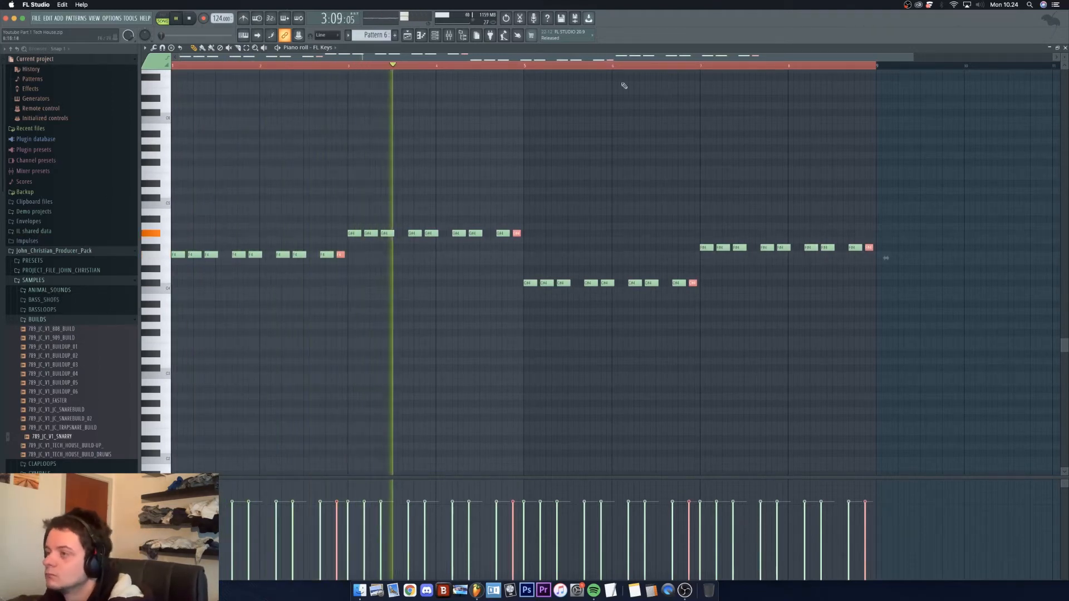
pyautogui.press('F9')
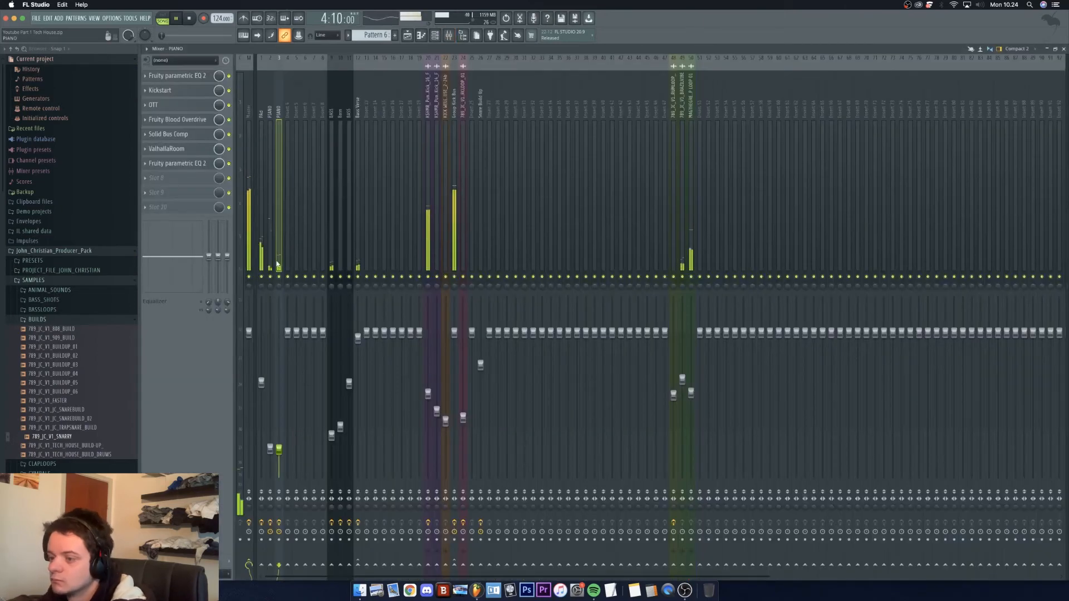
pyautogui.moveTo(279, 449); pyautogui.dragTo(279, 437)
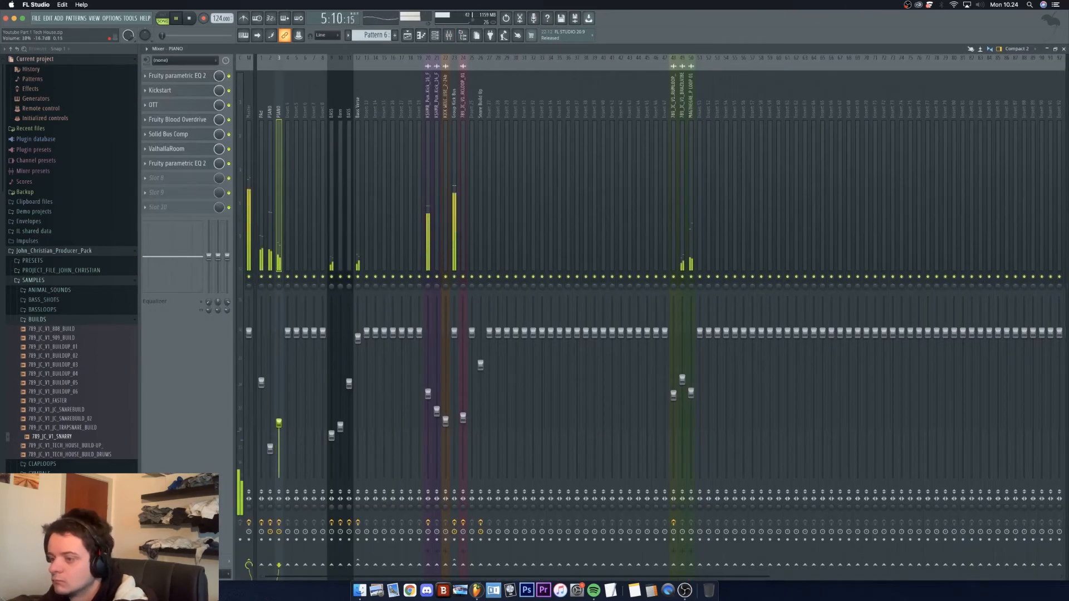
# Step: Set the PIANO track's Kickstart to 75% mix with the third curve of the second row, and stop playback
pyautogui.click(187, 91)
pyautogui.moveTo(62, 106)
pyautogui.mouseDown()
pyautogui.moveTo(46, 102)
pyautogui.moveTo(89, 120)
pyautogui.moveTo(88, 134)
pyautogui.moveTo(60, 110)
pyautogui.mouseUp()
pyautogui.click(133, 160)
pyautogui.click(153, 160)
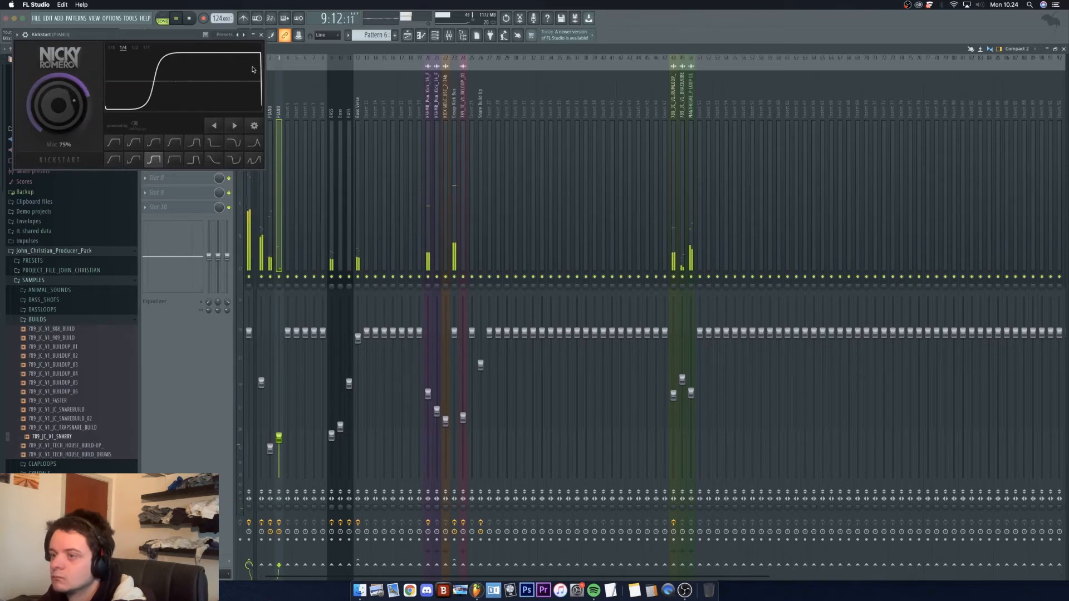
pyautogui.press('space')
pyautogui.click(271, 37)
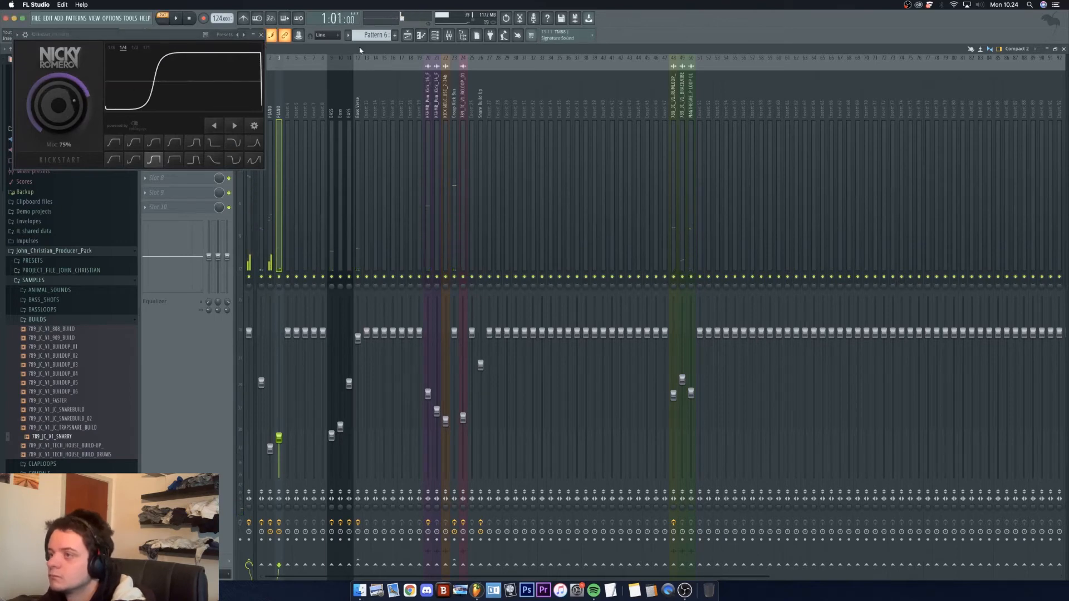
pyautogui.click(261, 35)
# Step: Repeat the Pattern 6 clip along playlist Track 2 as six back-to-back clips up to bar 49, and return to song mode
pyautogui.click(407, 35)
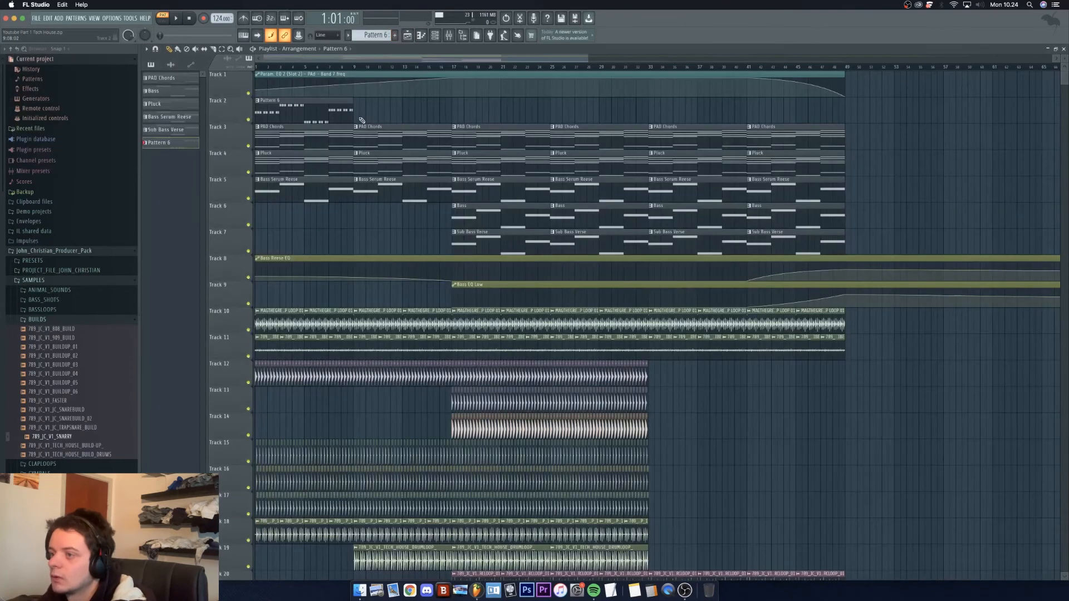
pyautogui.moveTo(362, 114); pyautogui.dragTo(249, 104)
pyautogui.press('super+b')
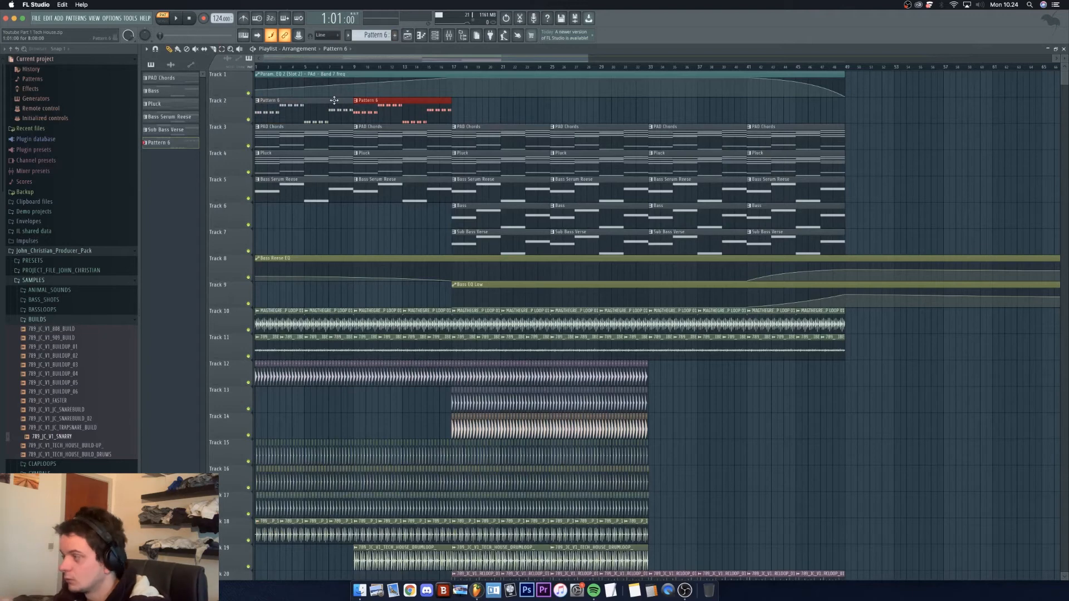
pyautogui.press('super+b')
pyautogui.press('super+b')
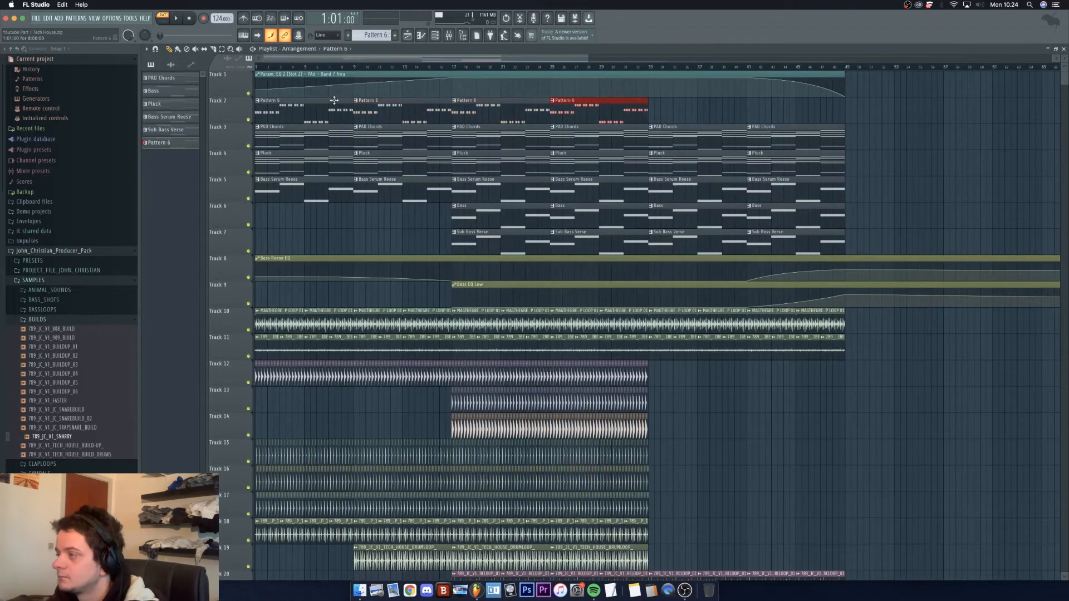
pyautogui.press('super+b')
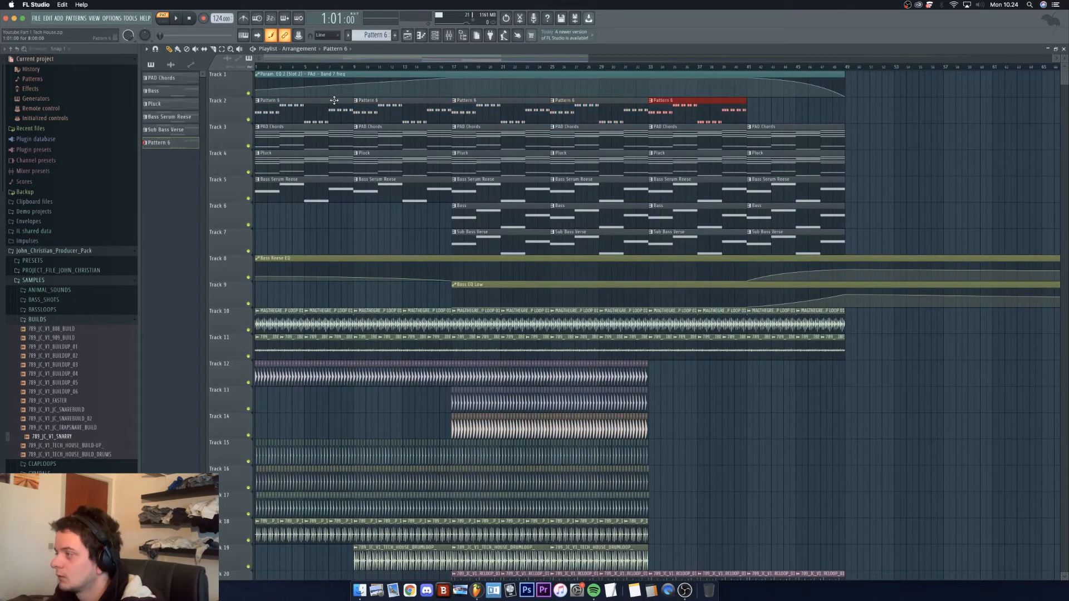
pyautogui.press('super+b')
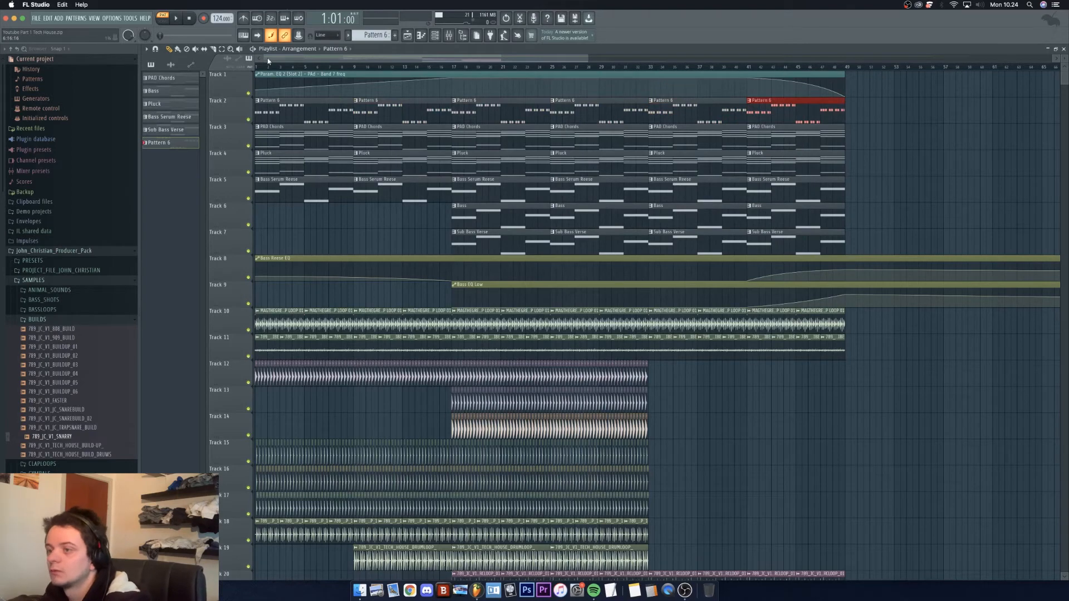
pyautogui.press('l')
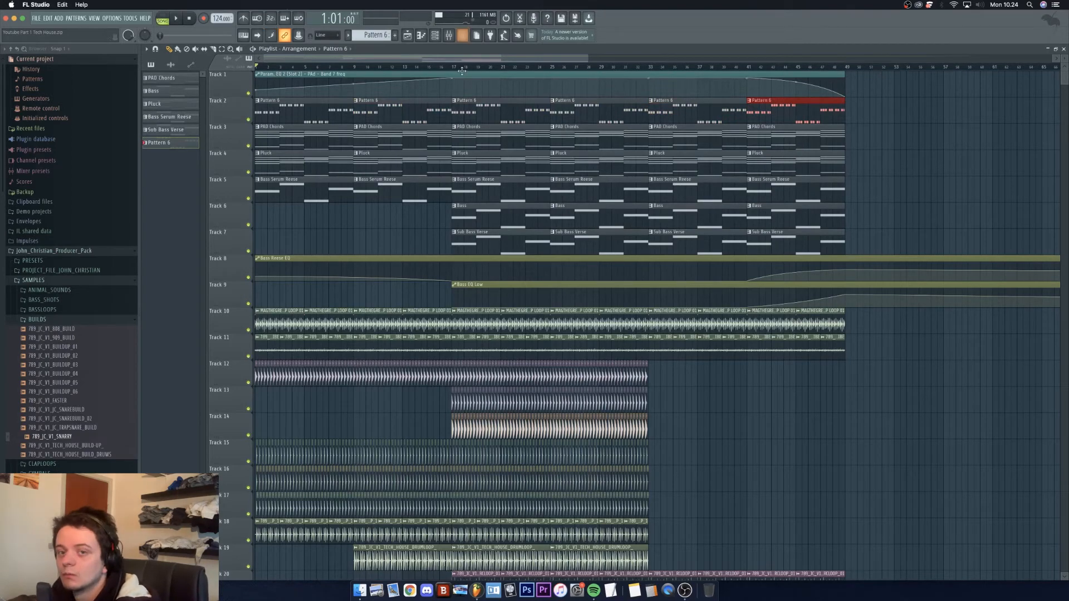
# Step: Replace the FL Keys instrument in the channel rack with the reFX Nexus VST generator
pyautogui.press('F9')
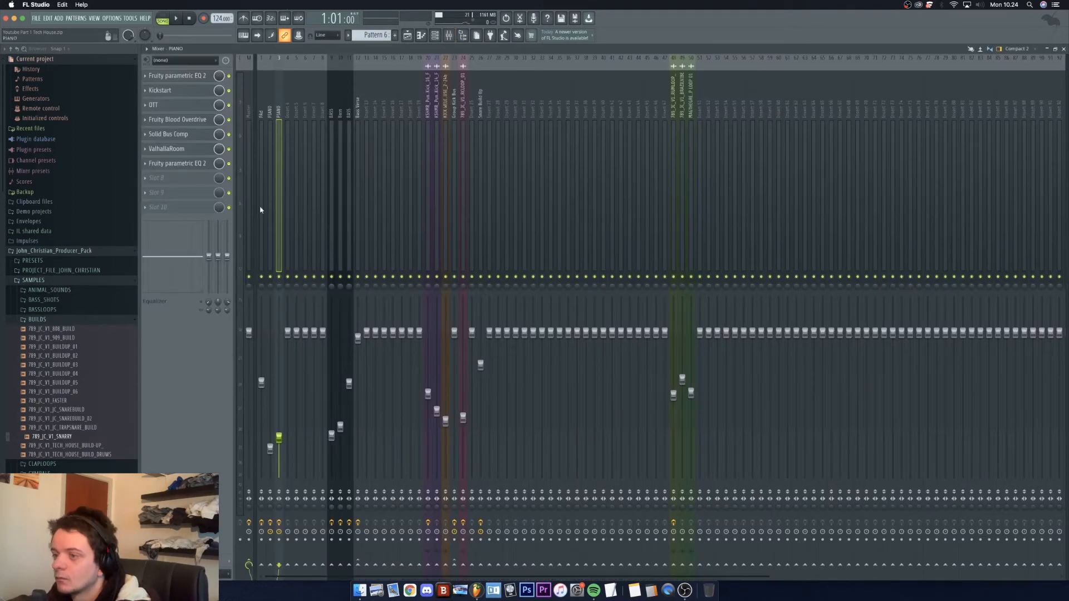
pyautogui.press('F6')
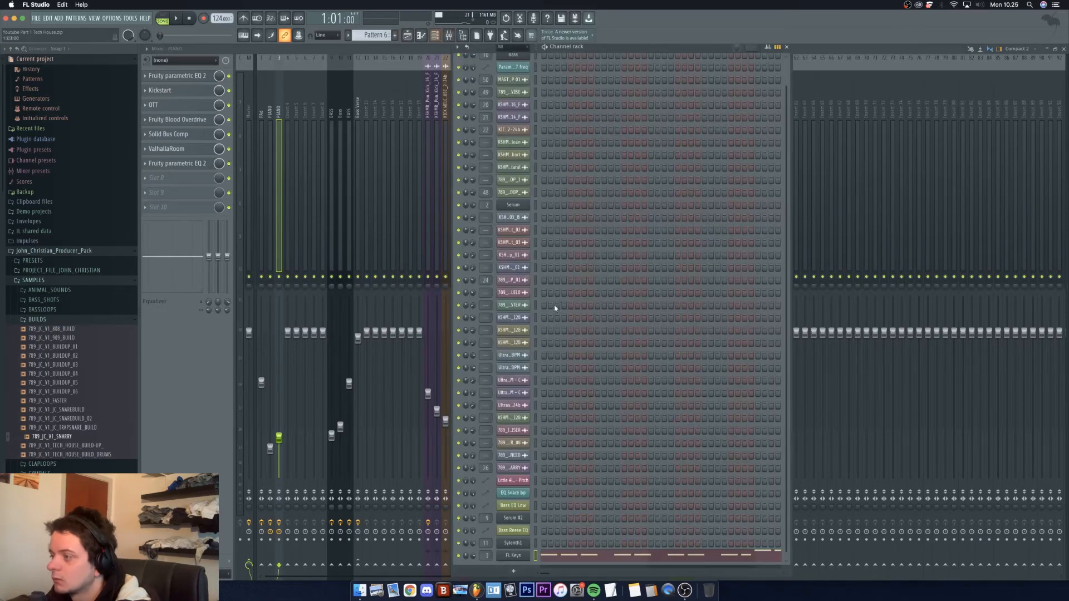
pyautogui.click(516, 555)
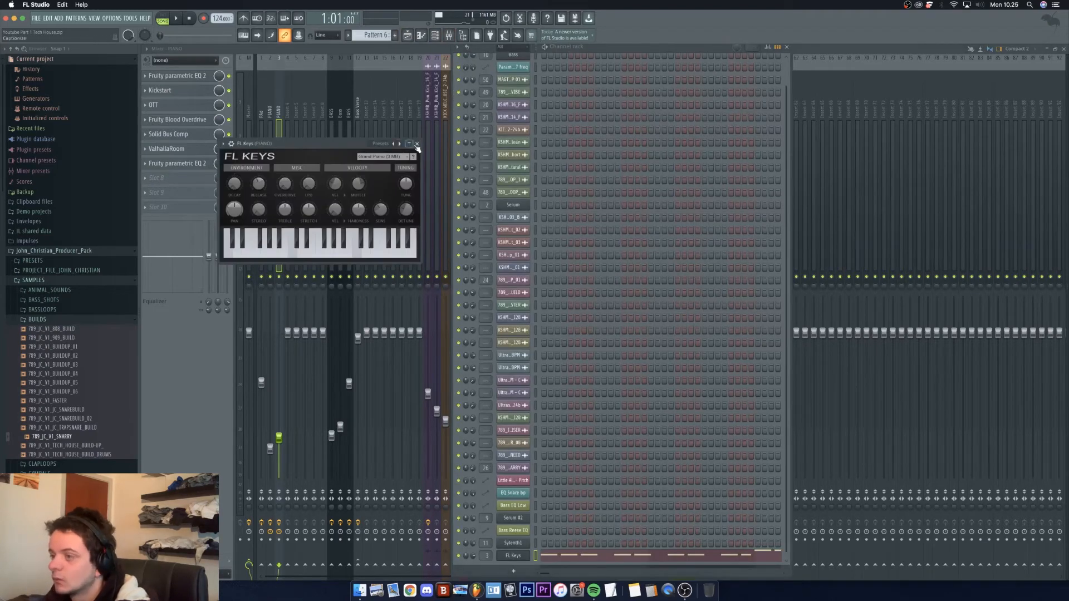
pyautogui.click(417, 145)
pyautogui.rightClick(513, 555)
pyautogui.moveTo(578, 526)
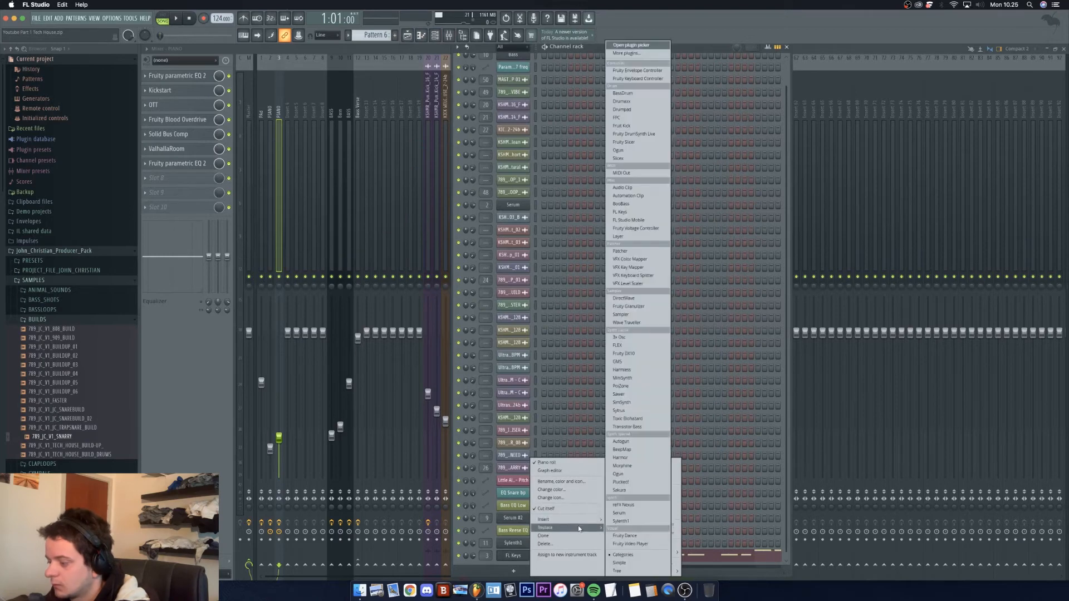
pyautogui.click(637, 54)
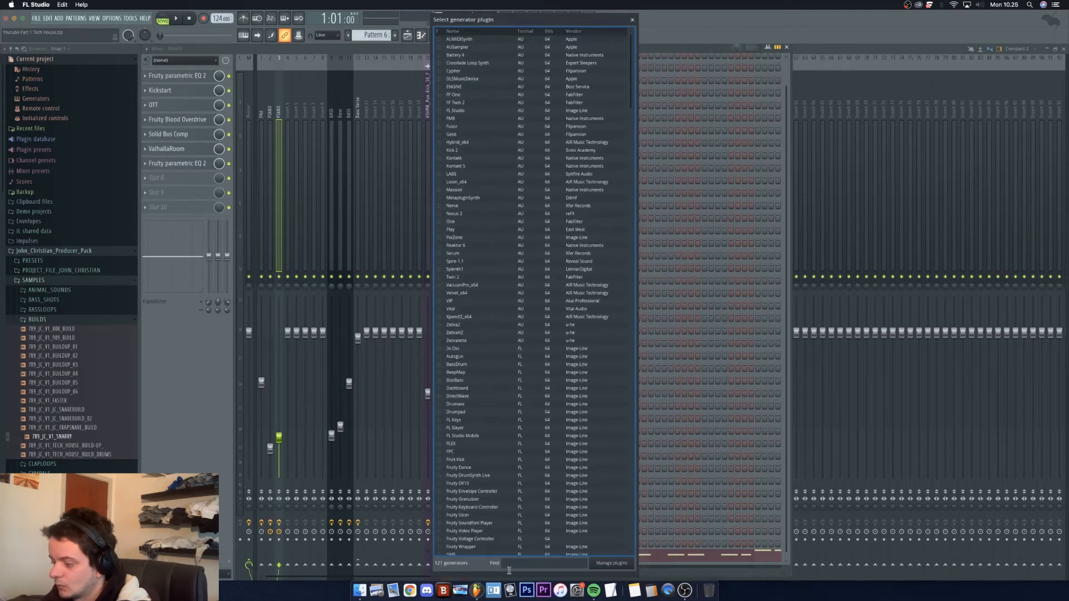
pyautogui.write('refx')
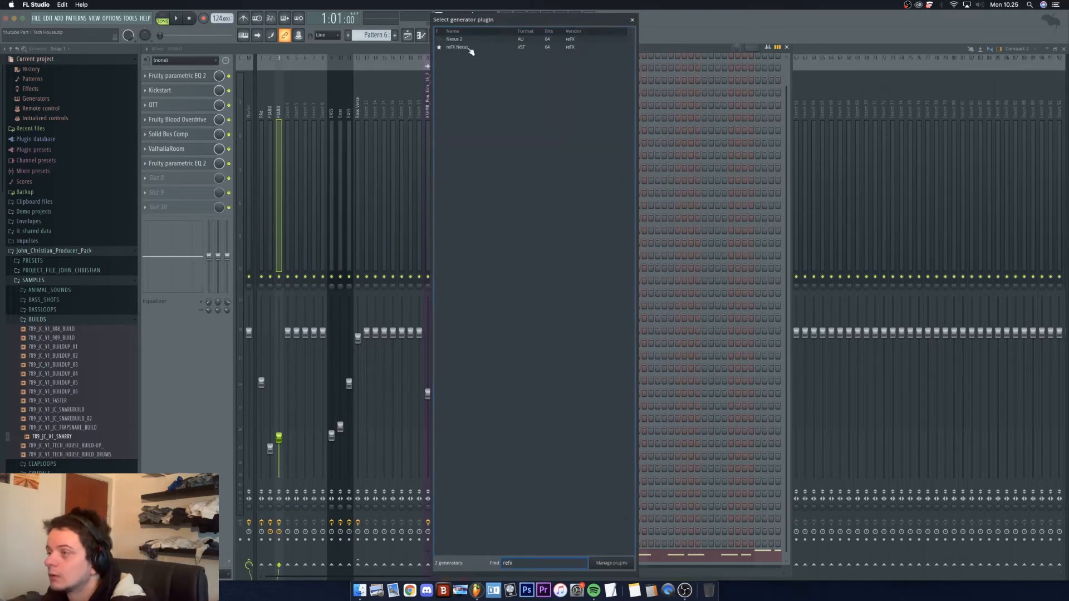
pyautogui.click(469, 48)
pyautogui.doubleClick(469, 48)
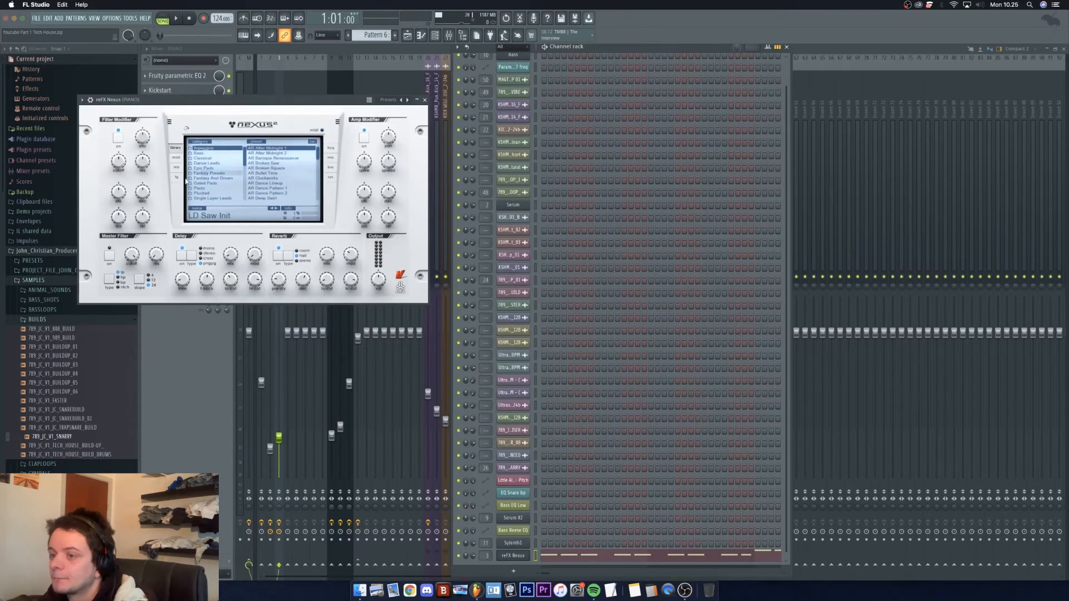
# Step: Load the PL Digital Xylophone preset from the Plucked category in Nexus and play the arrangement
pyautogui.click(209, 192)
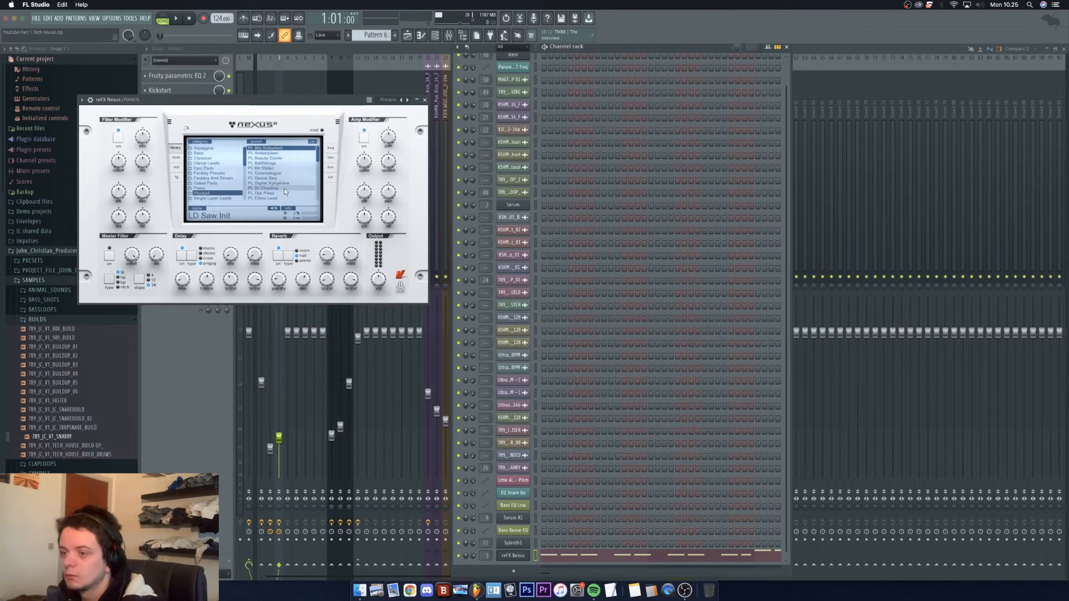
pyautogui.click(283, 183)
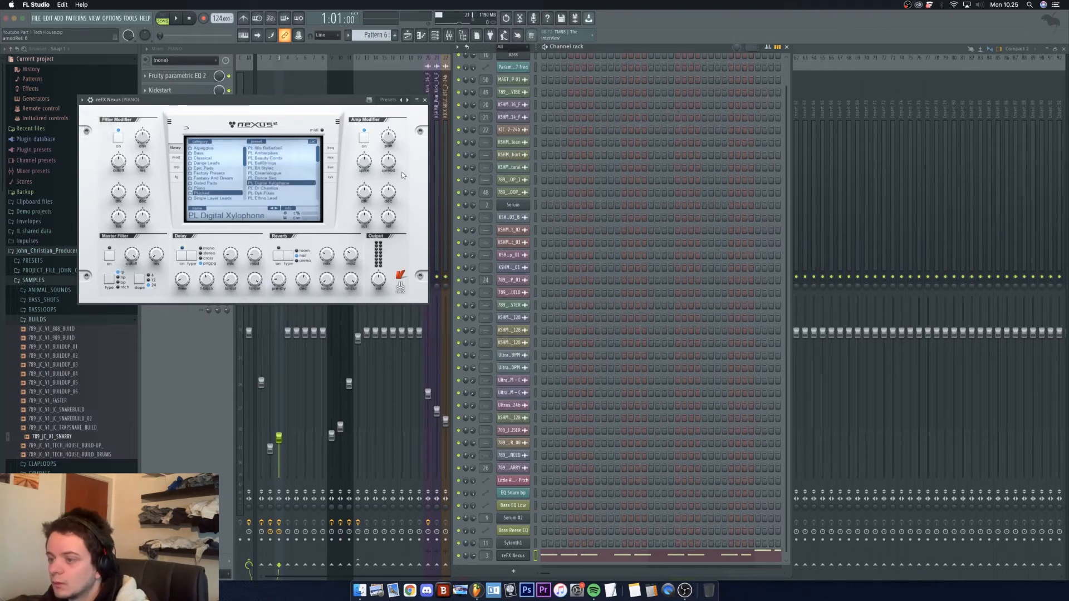
pyautogui.click(425, 99)
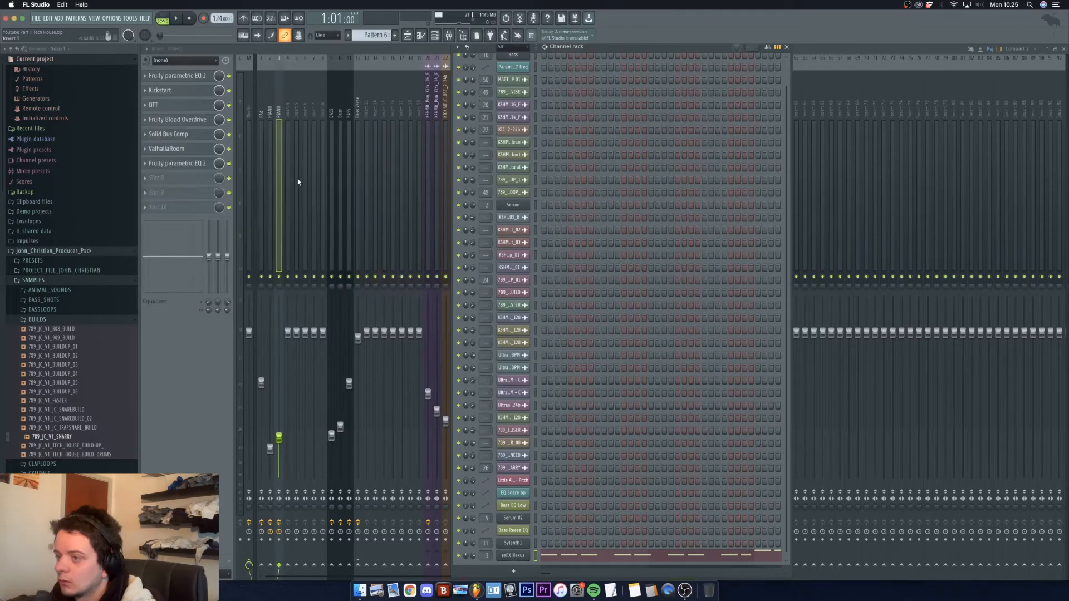
pyautogui.press('space')
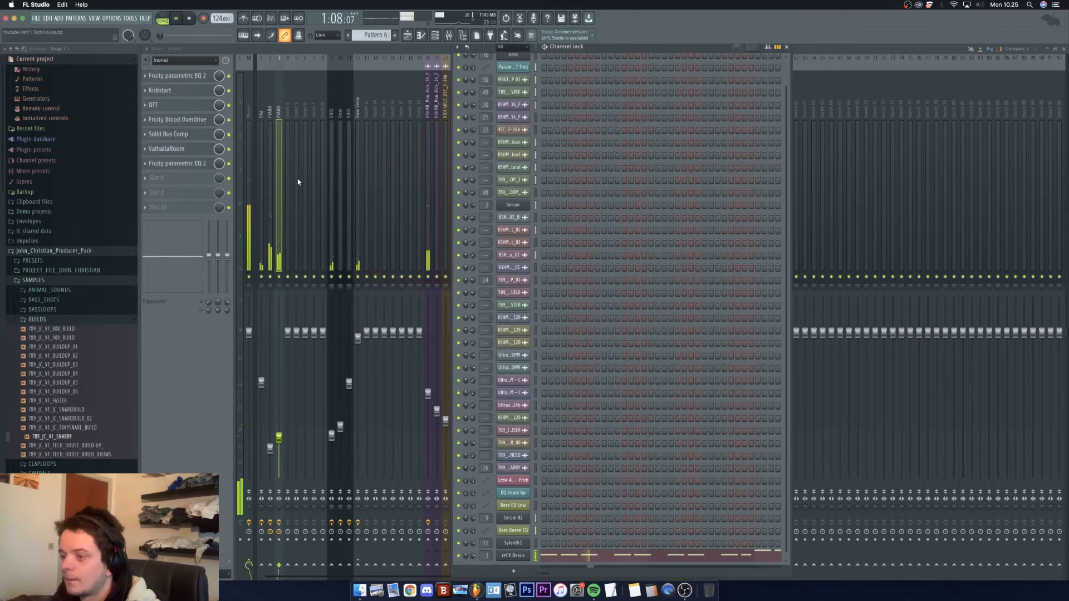
# Step: Add another Fruity Parametric EQ 2 to slot 8 of the PIANO mixer track
pyautogui.press('F6')
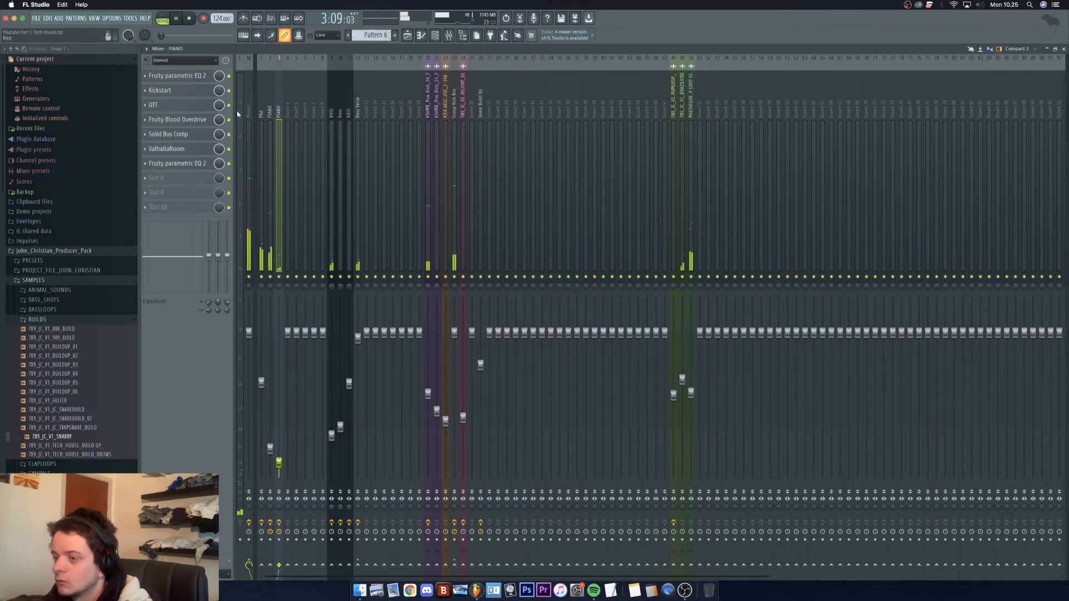
pyautogui.click(189, 169)
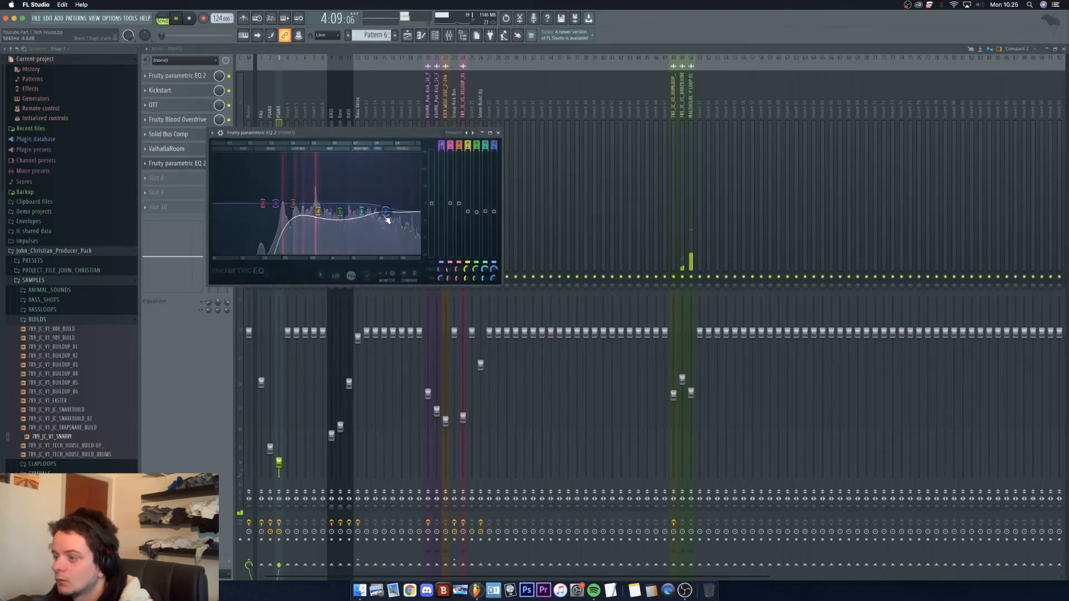
pyautogui.click(499, 133)
pyautogui.click(199, 178)
pyautogui.click(262, 319)
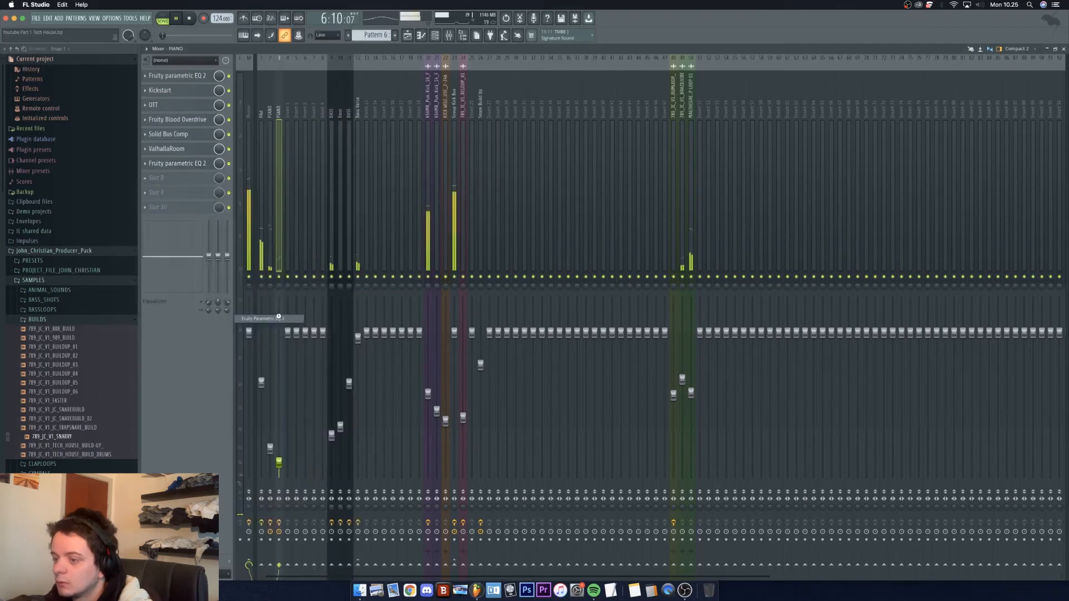
# Step: Make band 7 of the slot 8 EQ a low pass and pull its cutoff down to the upper low mids
pyautogui.rightClick(353, 171)
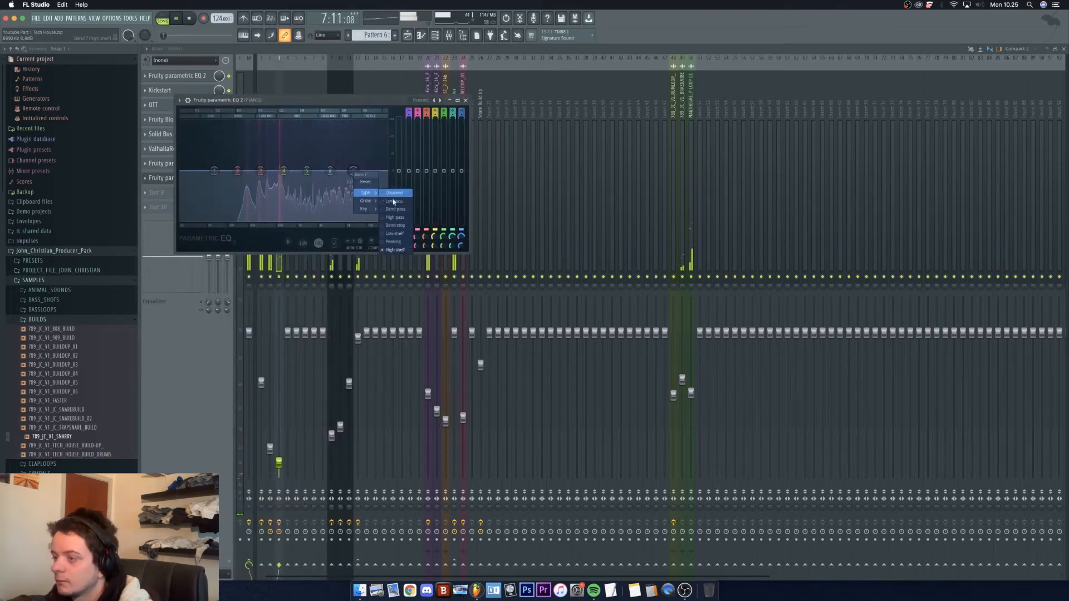
pyautogui.click(390, 202)
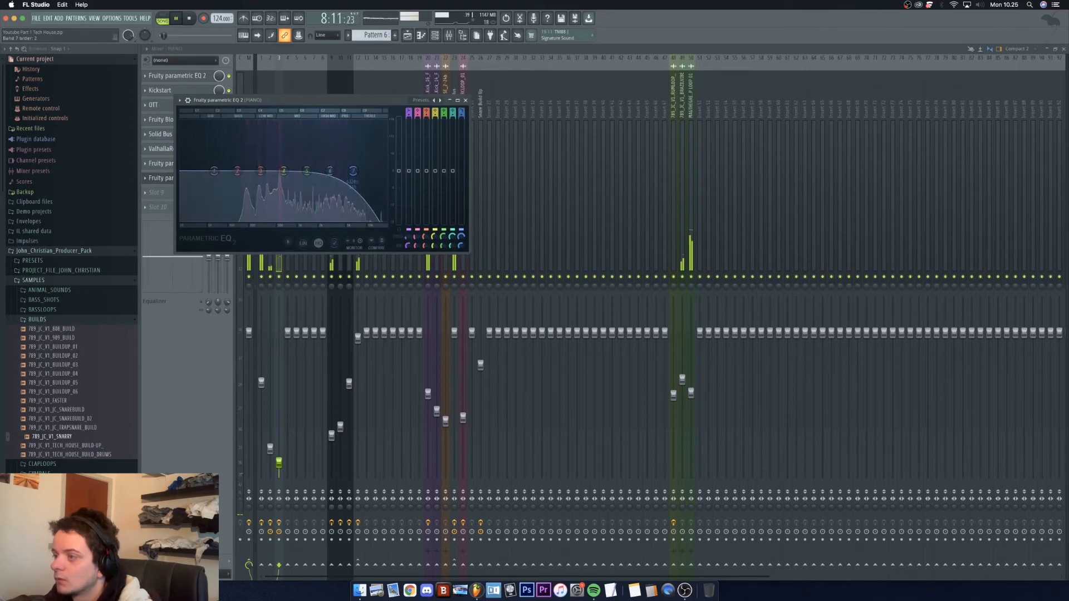
pyautogui.moveTo(354, 171); pyautogui.dragTo(287, 171)
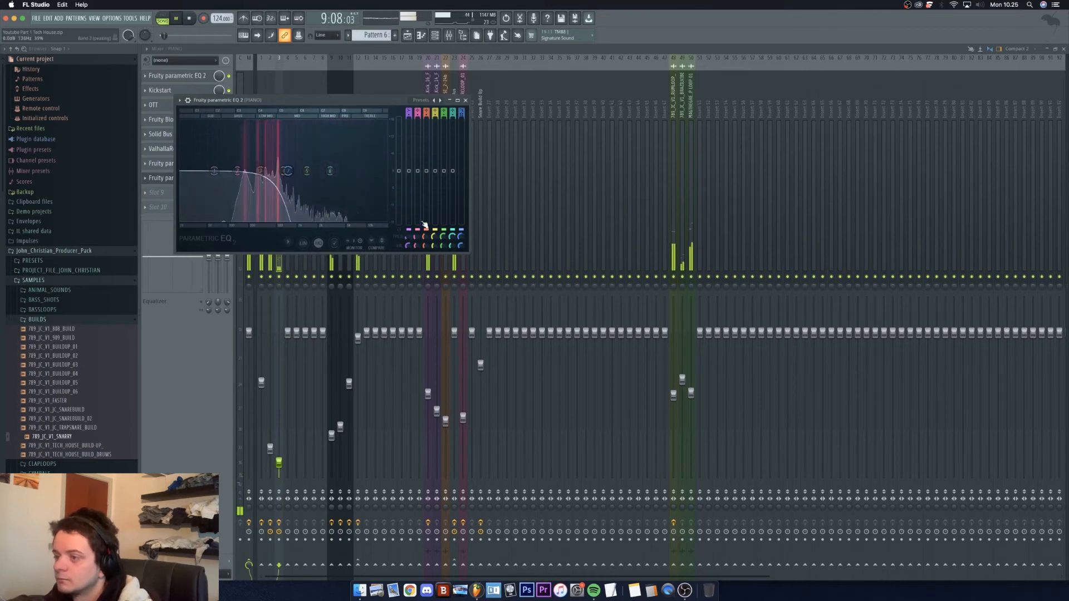
# Step: Create an automation clip for the band 7 frequency of the PIANO track's slot 8 EQ and close the EQ
pyautogui.rightClick(461, 238)
pyautogui.click(488, 311)
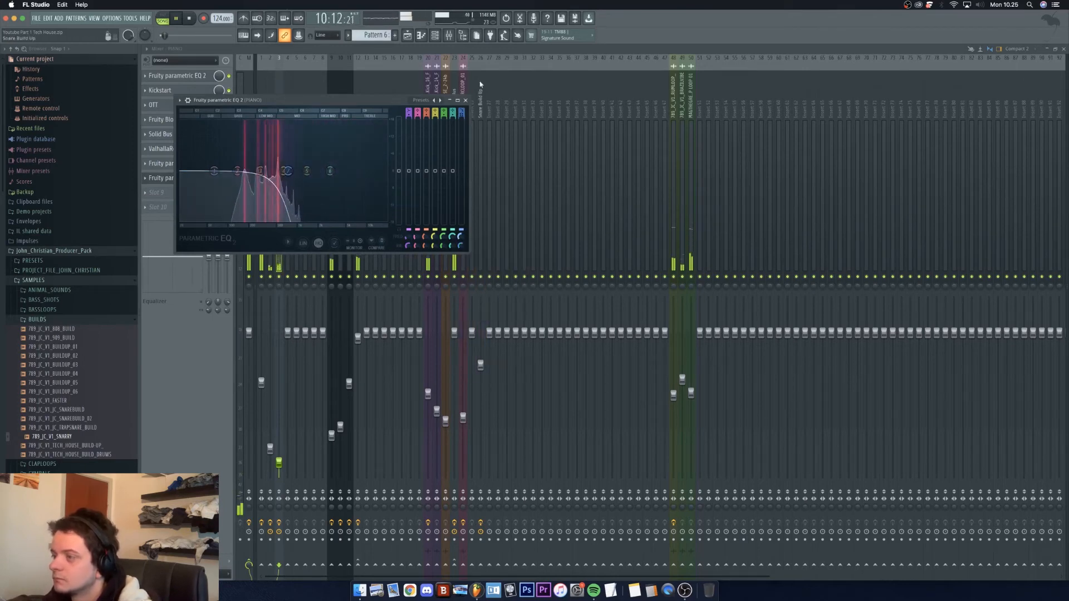
pyautogui.click(466, 100)
# Step: Stop playback and move the PIANO EQ automation clip's playlist track up to Track 2, directly below the PAD EQ automation
pyautogui.press('F5')
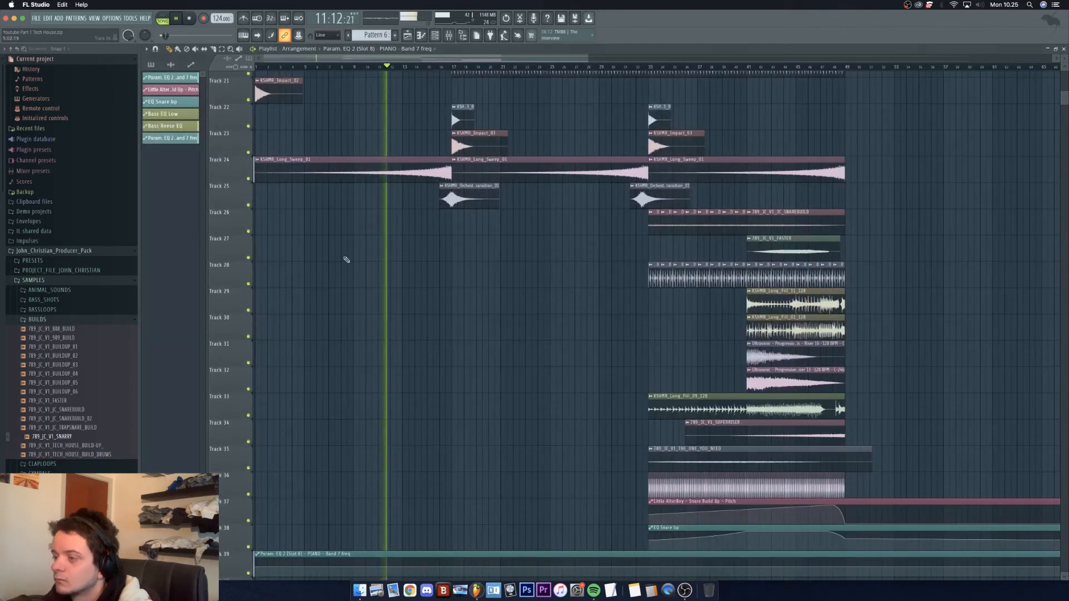
pyautogui.moveTo(225, 563); pyautogui.dragTo(225, 120)
pyautogui.press('space')
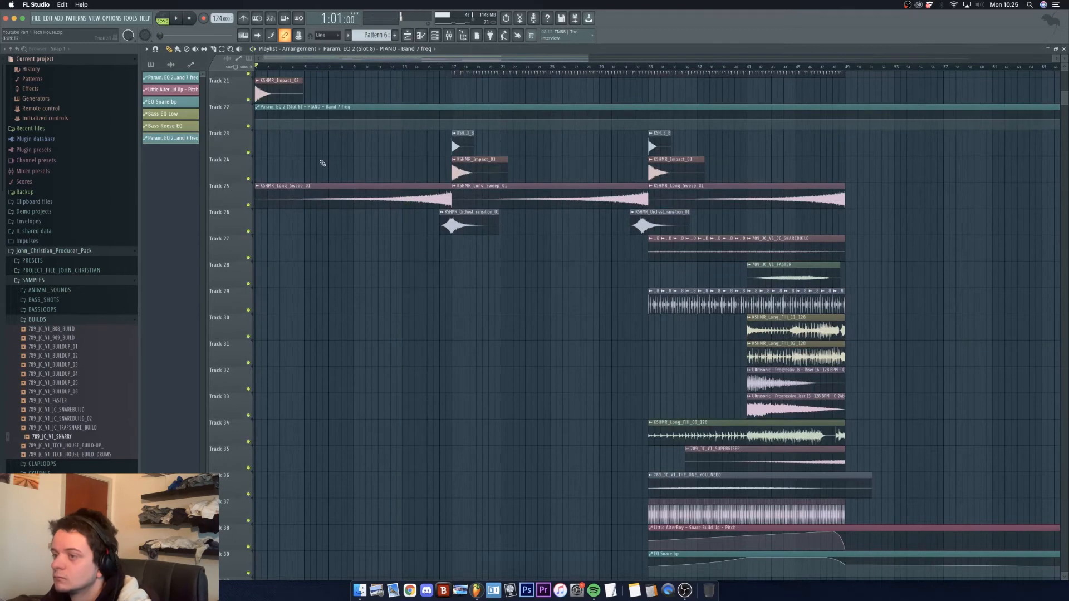
pyautogui.scroll(-5, 323, 161)
pyautogui.scroll(-3, 323, 161)
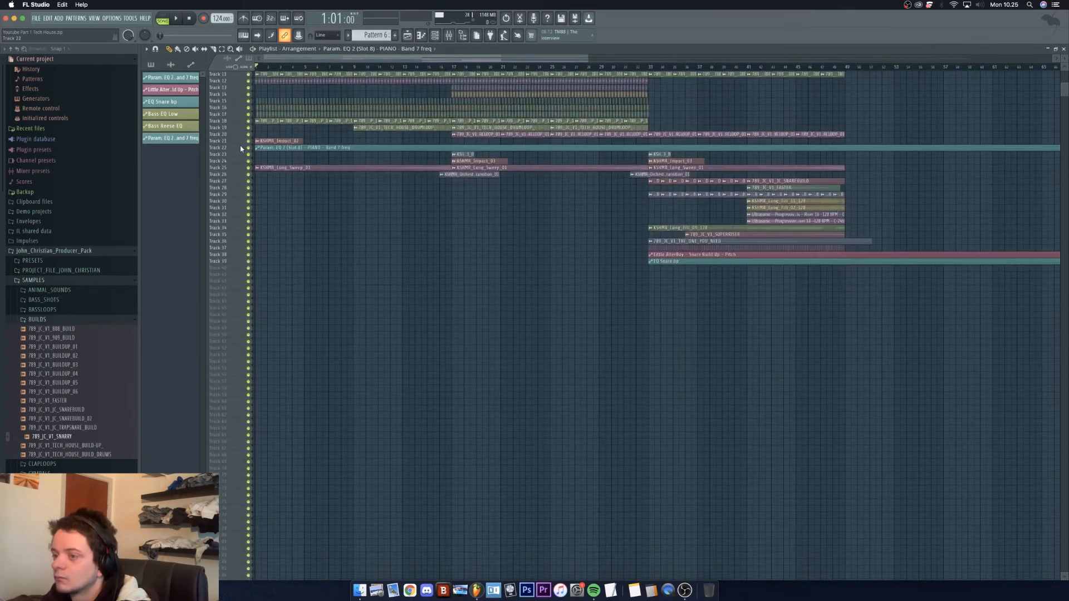
pyautogui.moveTo(241, 149); pyautogui.dragTo(242, 96)
pyautogui.scroll(3, 368, 197)
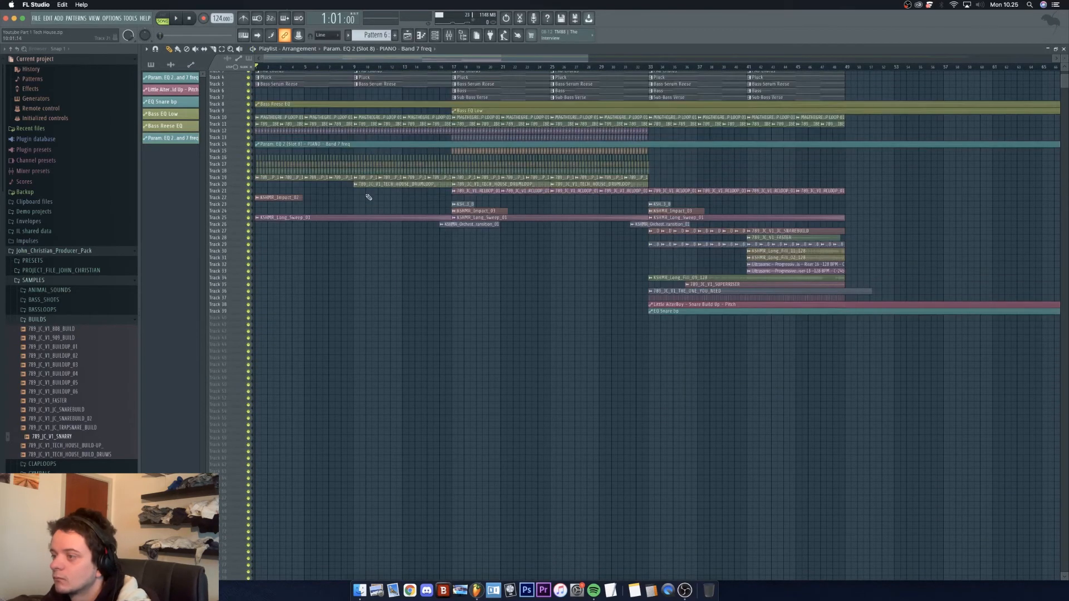
pyautogui.scroll(1, 369, 197)
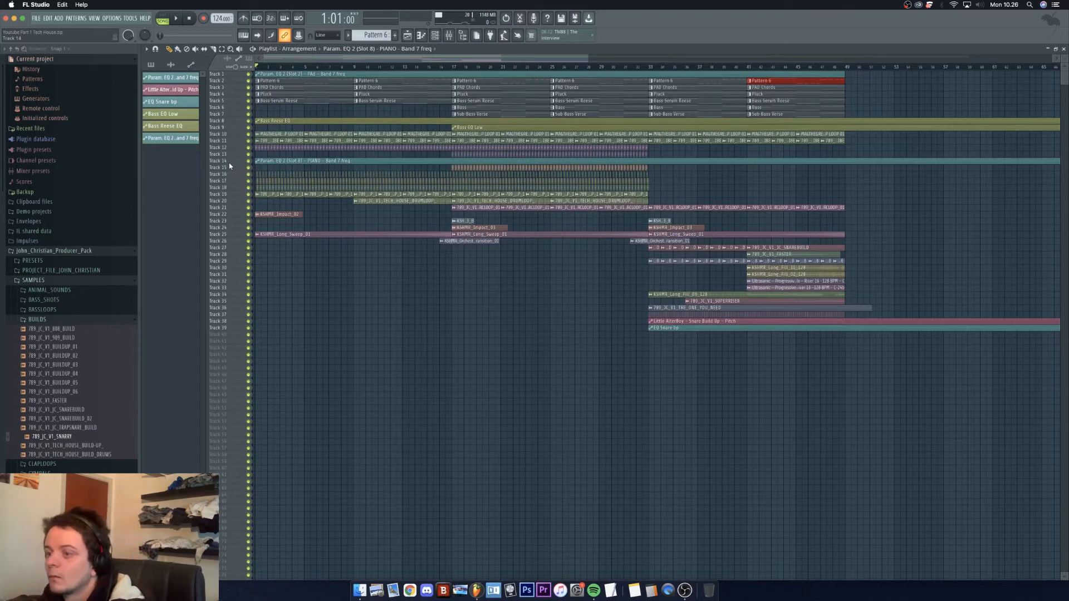
pyautogui.moveTo(229, 163); pyautogui.dragTo(229, 81)
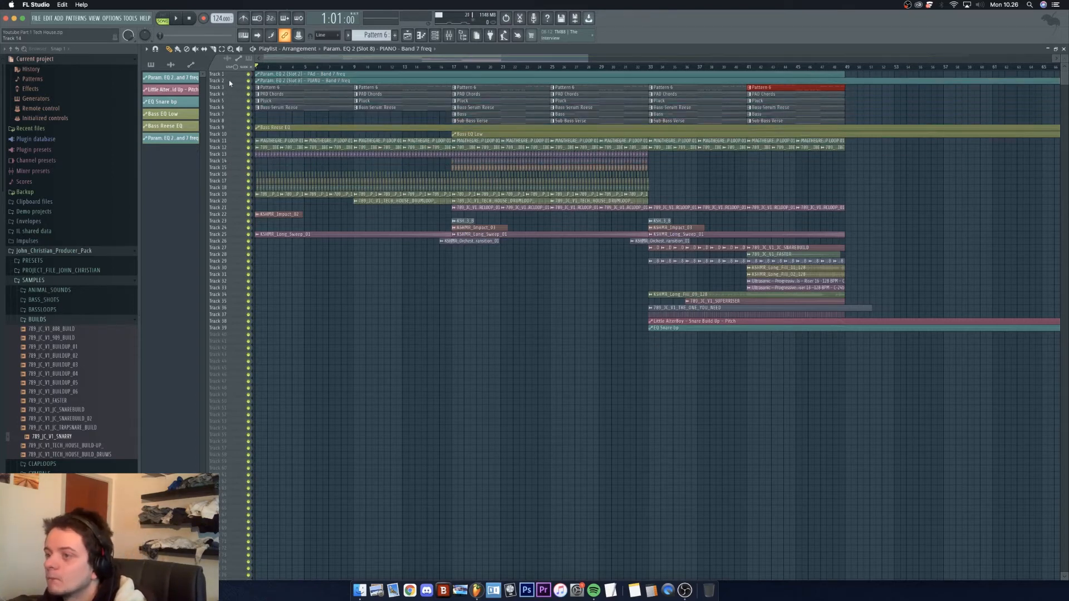
# Step: Add a control point around bar 9 of the PIANO EQ automation clip on Track 2 and raise it
pyautogui.scroll(5, 308, 128)
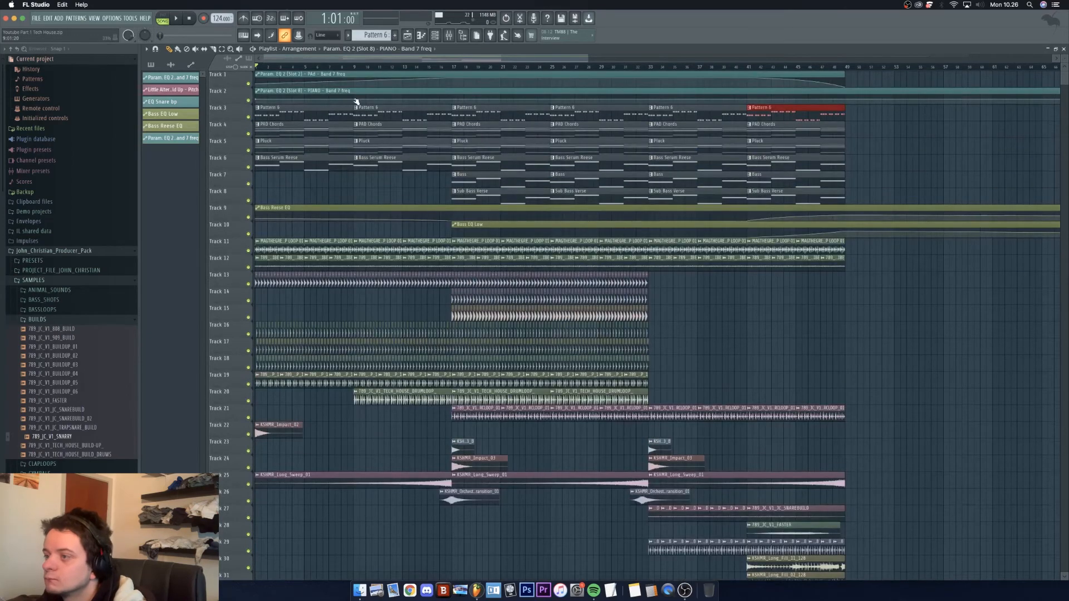
pyautogui.rightClick(357, 101)
pyautogui.moveTo(355, 102); pyautogui.dragTo(356, 86)
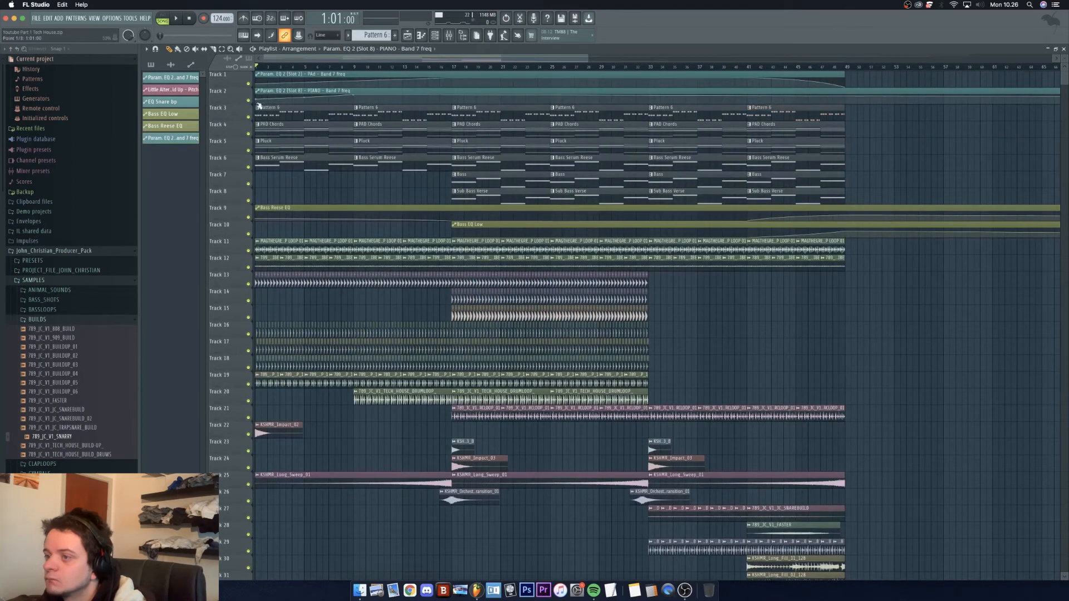
# Step: Play the arrangement and raise the PIANO track's fader to about the adjacent piano track's level
pyautogui.press('space')
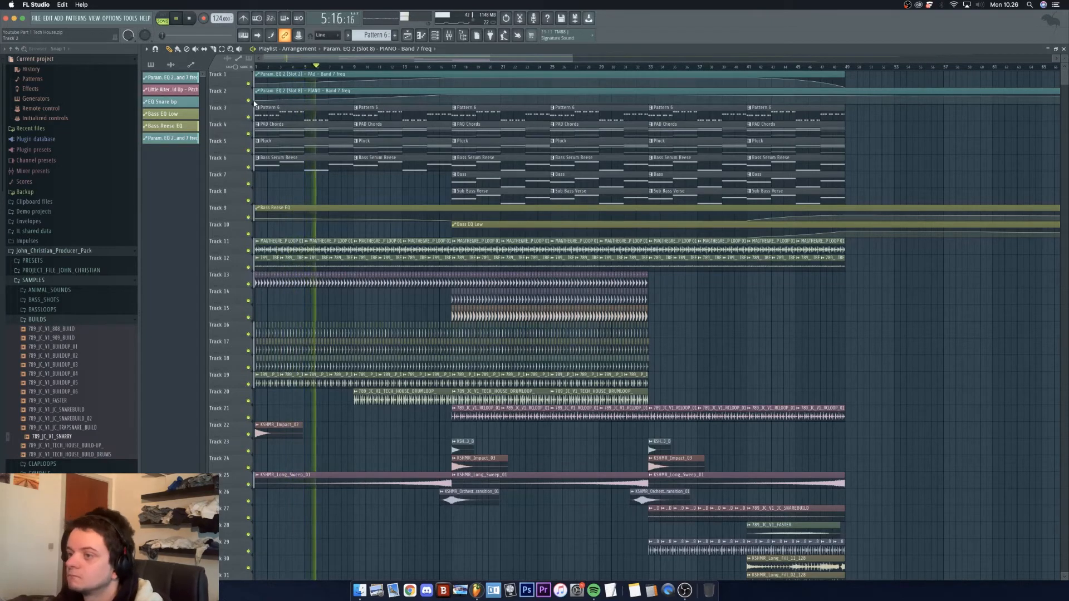
pyautogui.press('F9')
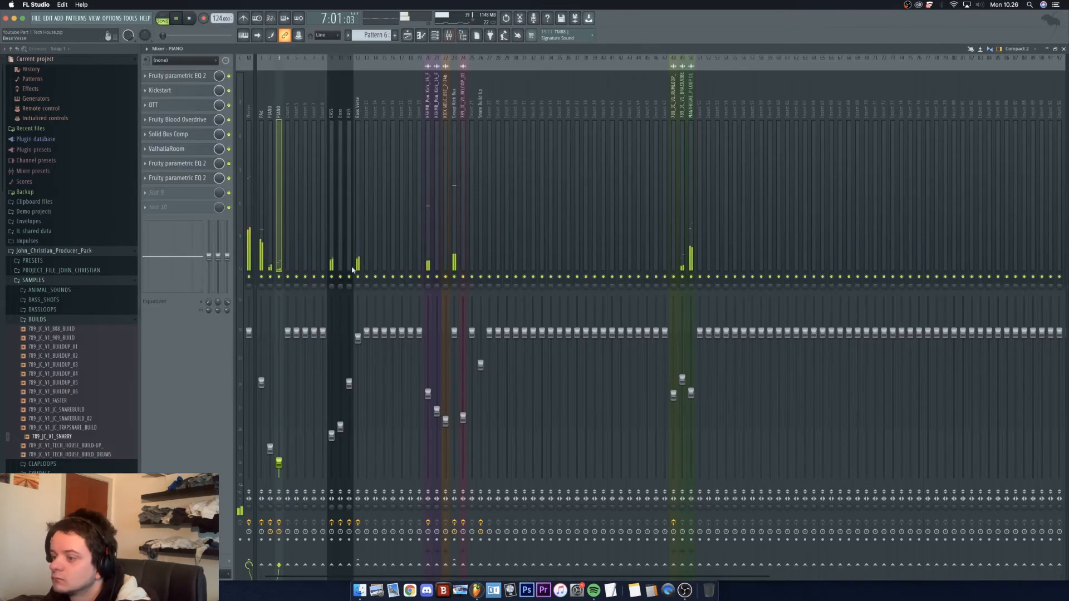
pyautogui.moveTo(279, 462)
pyautogui.mouseDown()
pyautogui.moveTo(279, 364)
pyautogui.moveTo(279, 447)
pyautogui.mouseUp()
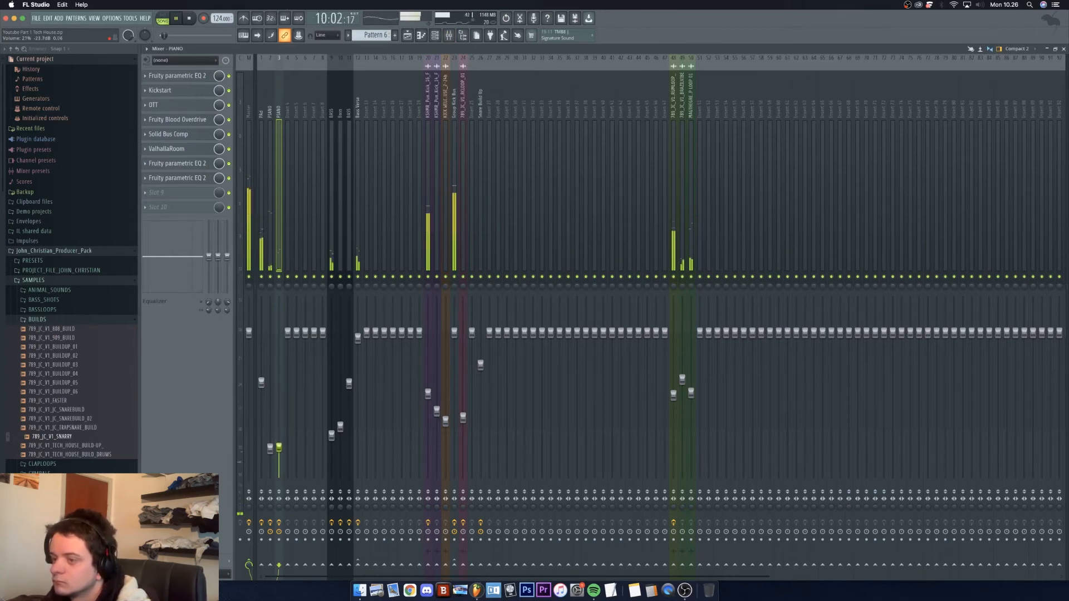
# Step: Set the mix of the PIANO track's ValhallaRoom reverb to 33.5%
pyautogui.click(189, 149)
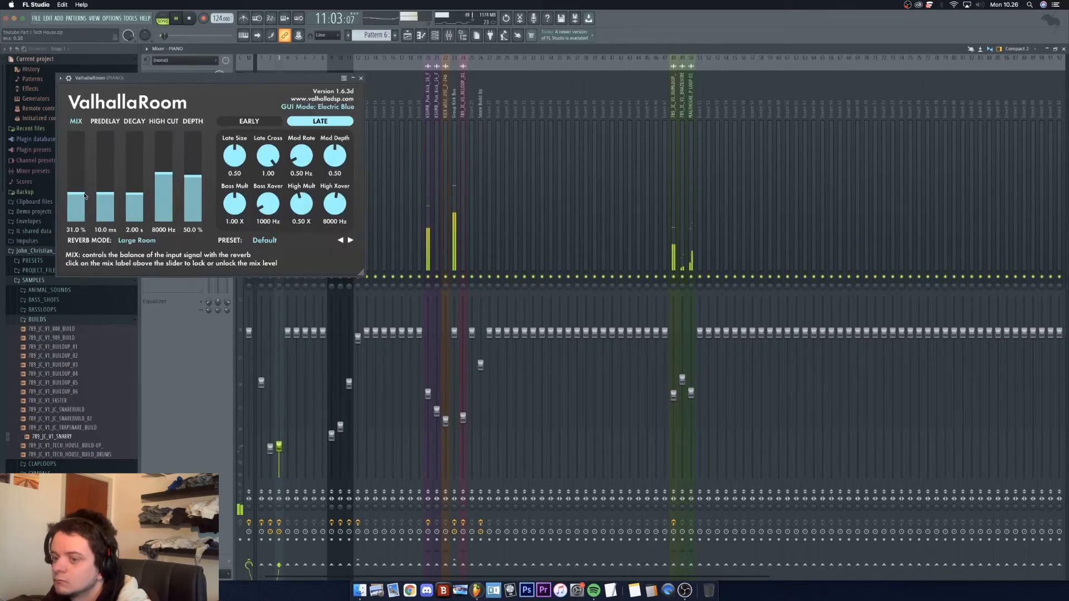
pyautogui.moveTo(85, 196); pyautogui.dragTo(85, 193)
pyautogui.click(361, 79)
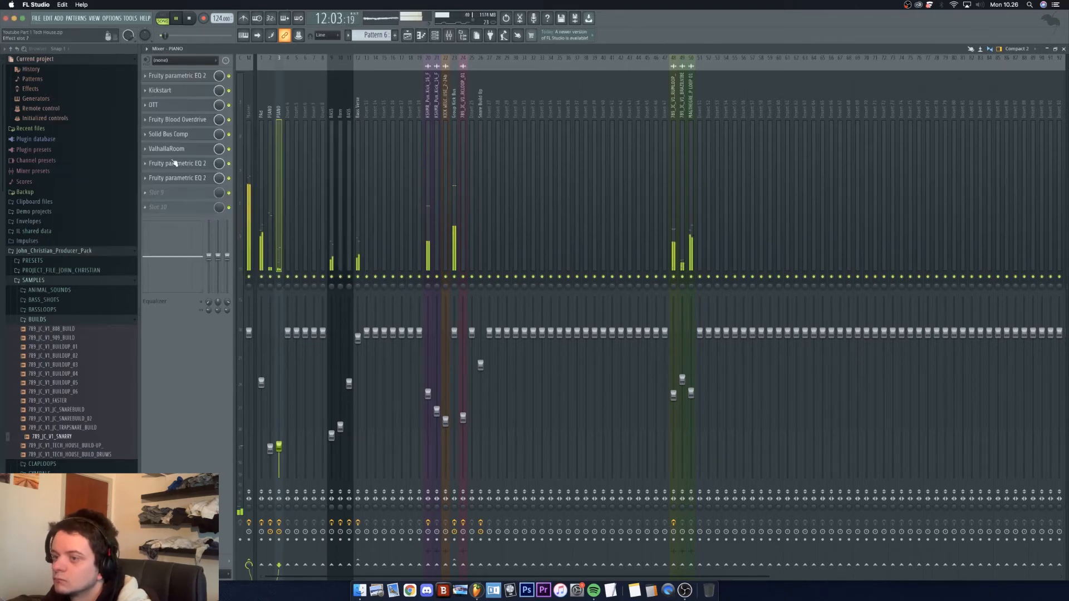
pyautogui.click(180, 150)
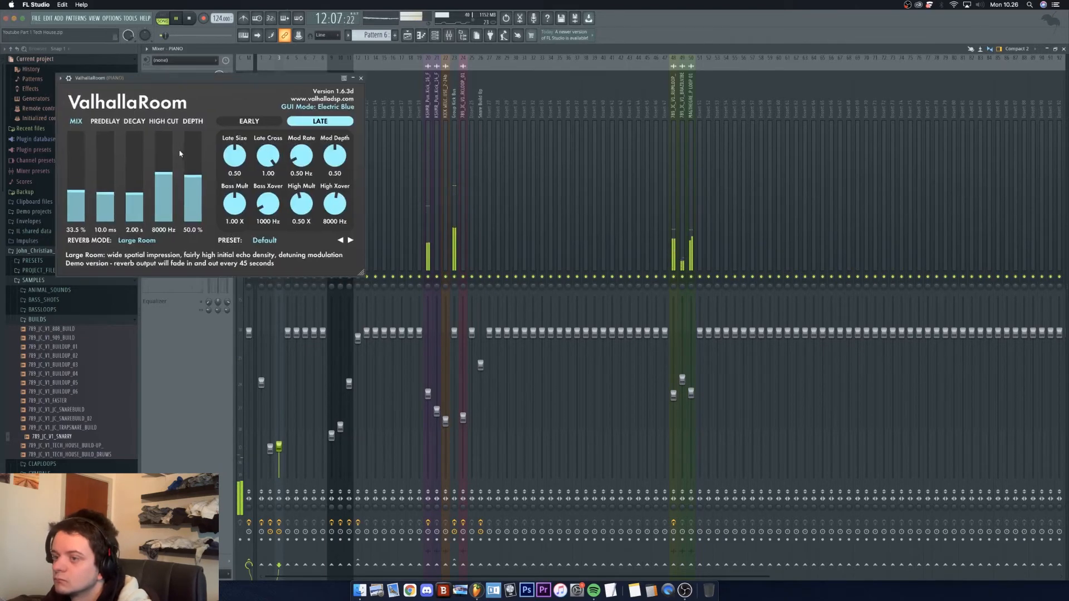
pyautogui.click(360, 78)
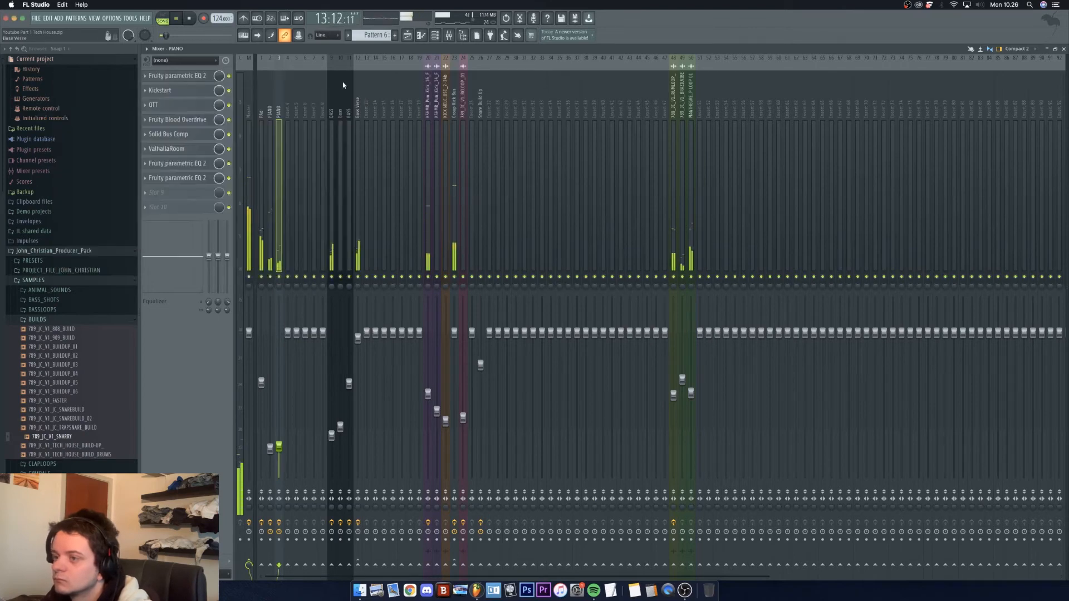
# Step: Check the PIANO track's Solid Bus Comp and raise the track's fader well above the adjacent piano track
pyautogui.click(198, 134)
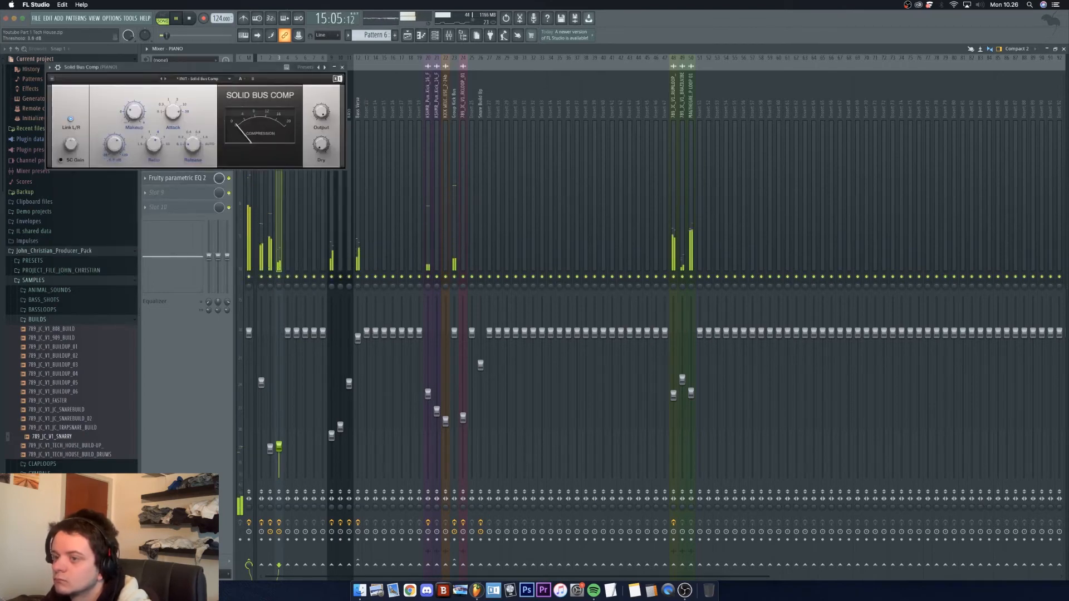
pyautogui.click(342, 67)
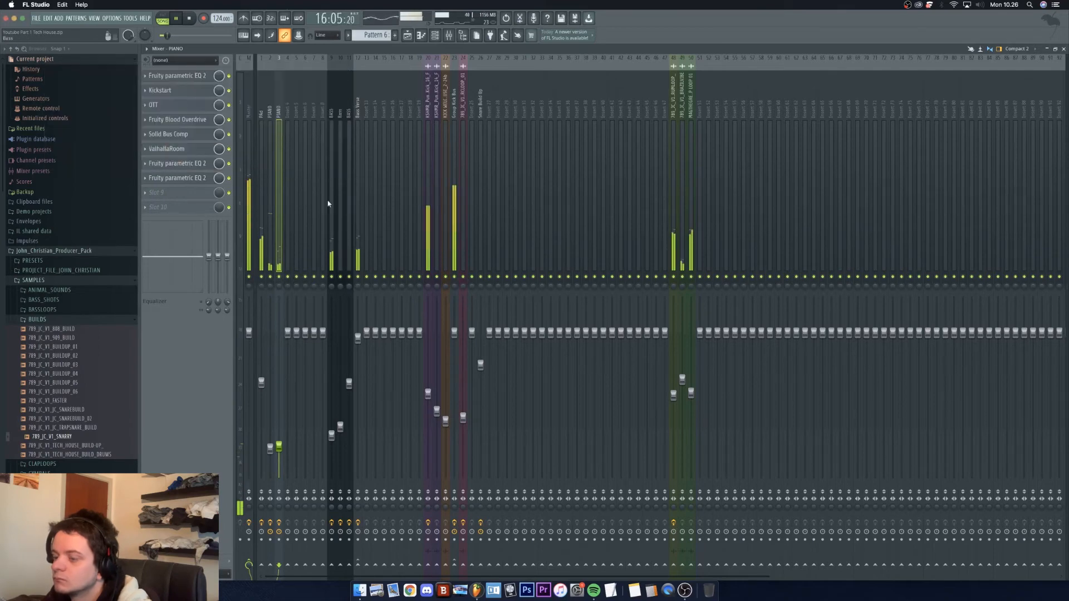
pyautogui.moveTo(279, 448); pyautogui.dragTo(279, 418)
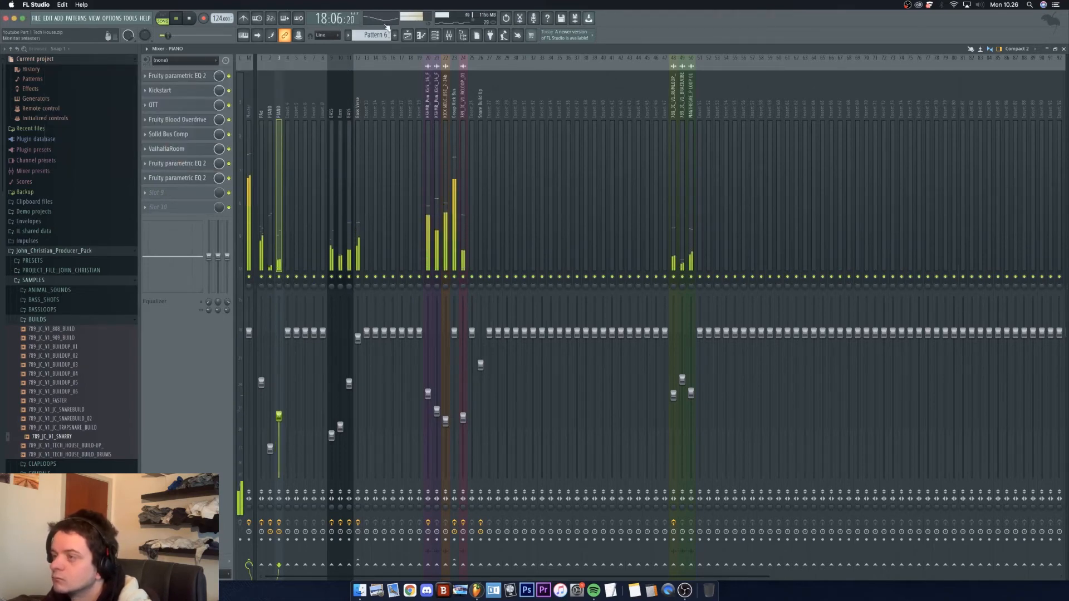
# Step: Lower the PIANO EQ automation curve on playlist Track 2 to its minimum at bar 49
pyautogui.click(408, 35)
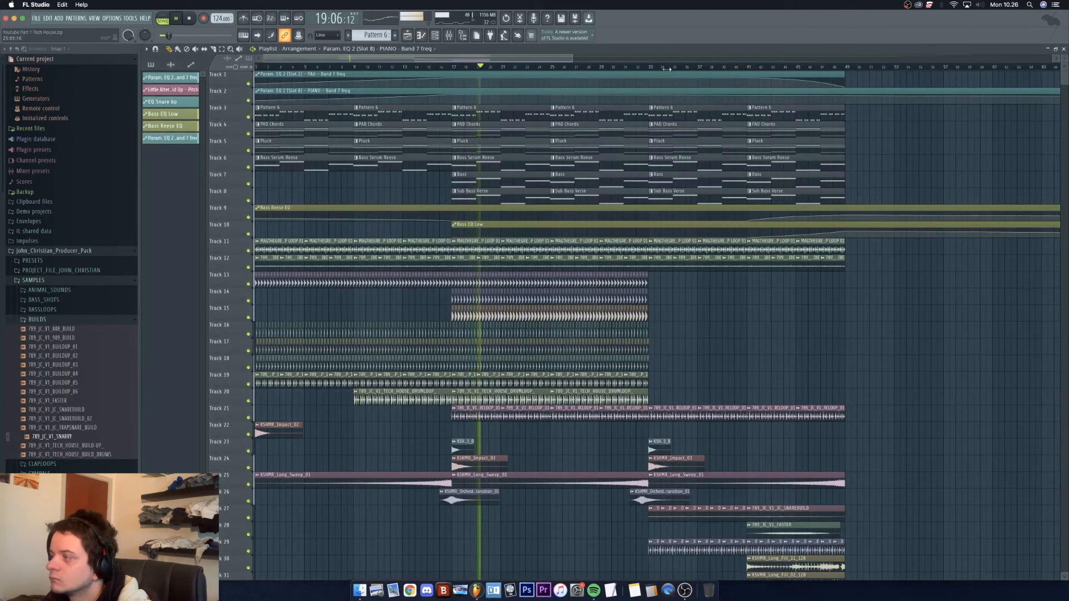
pyautogui.scroll(-3, 471, 119)
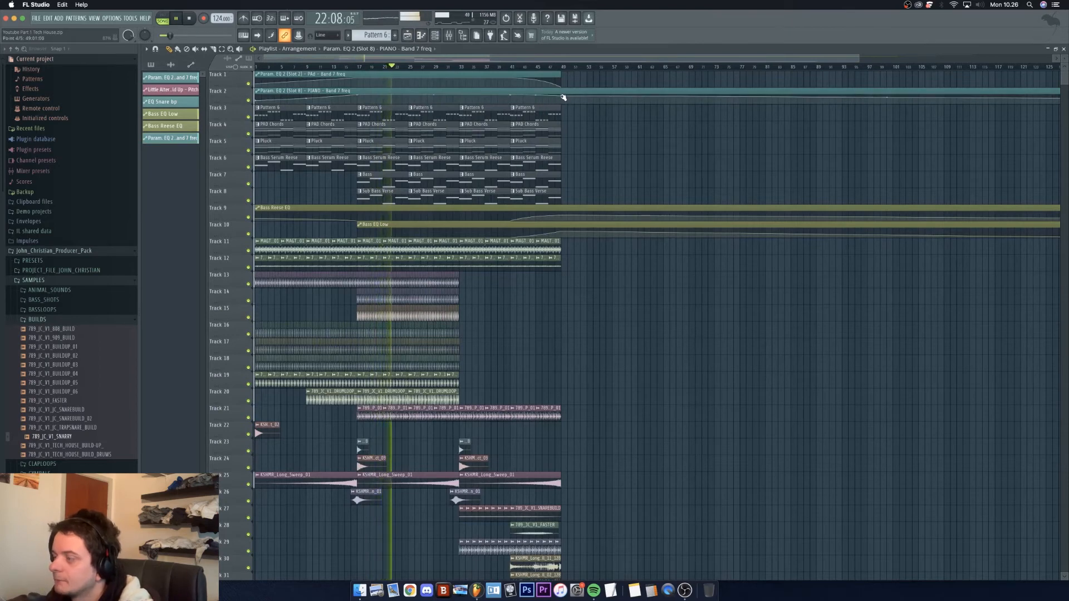
pyautogui.moveTo(563, 97); pyautogui.dragTo(563, 103)
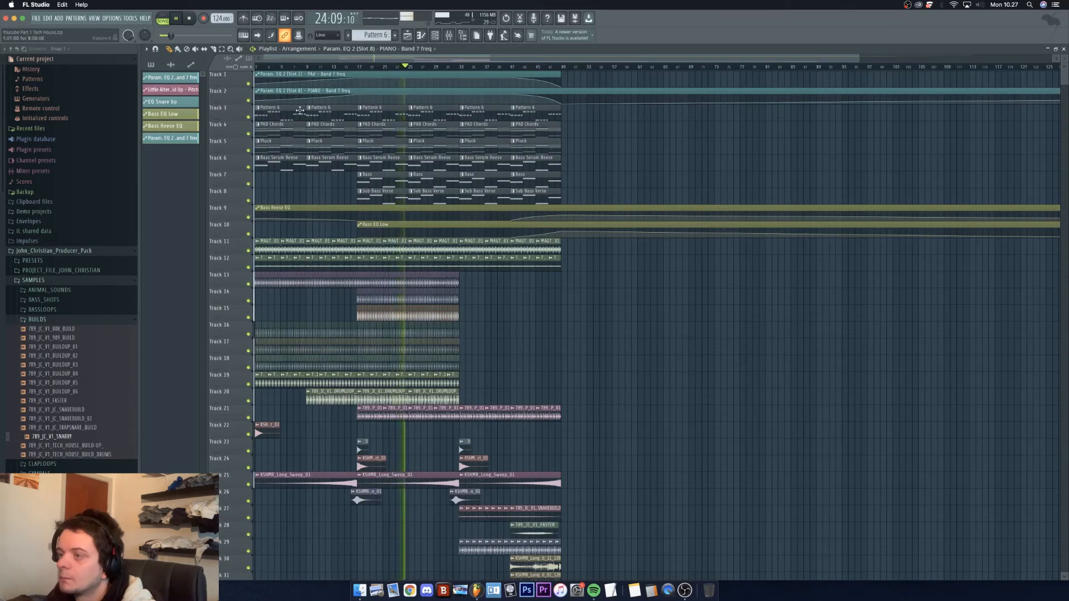
# Step: Rename the PIANO EQ automation clip on playlist Track 2 as EQ New Melody
pyautogui.click(258, 90)
pyautogui.moveTo(285, 137)
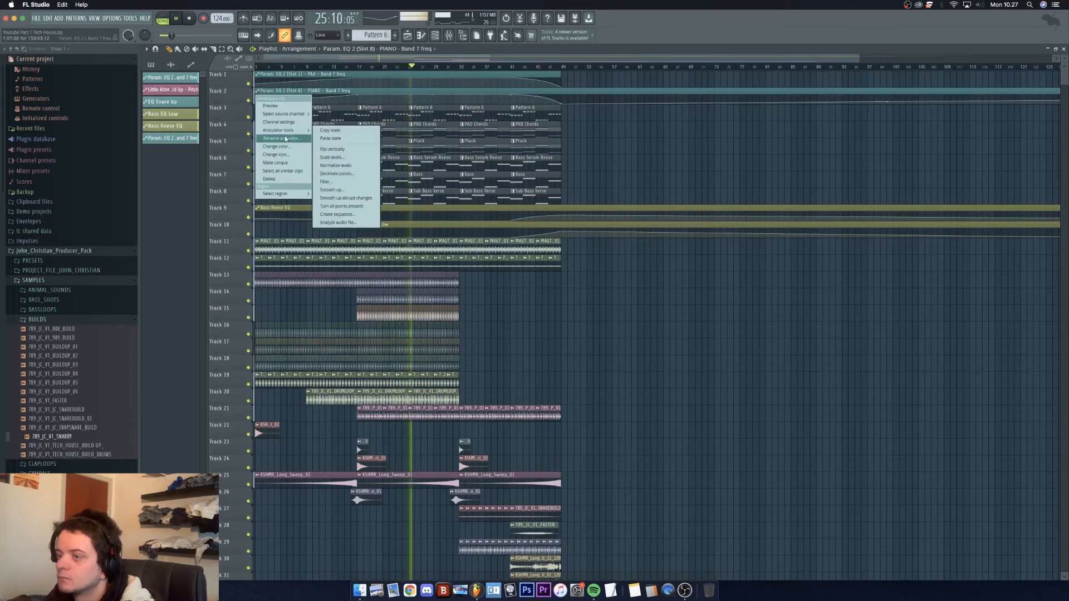
pyautogui.click(337, 129)
pyautogui.write('EQ')
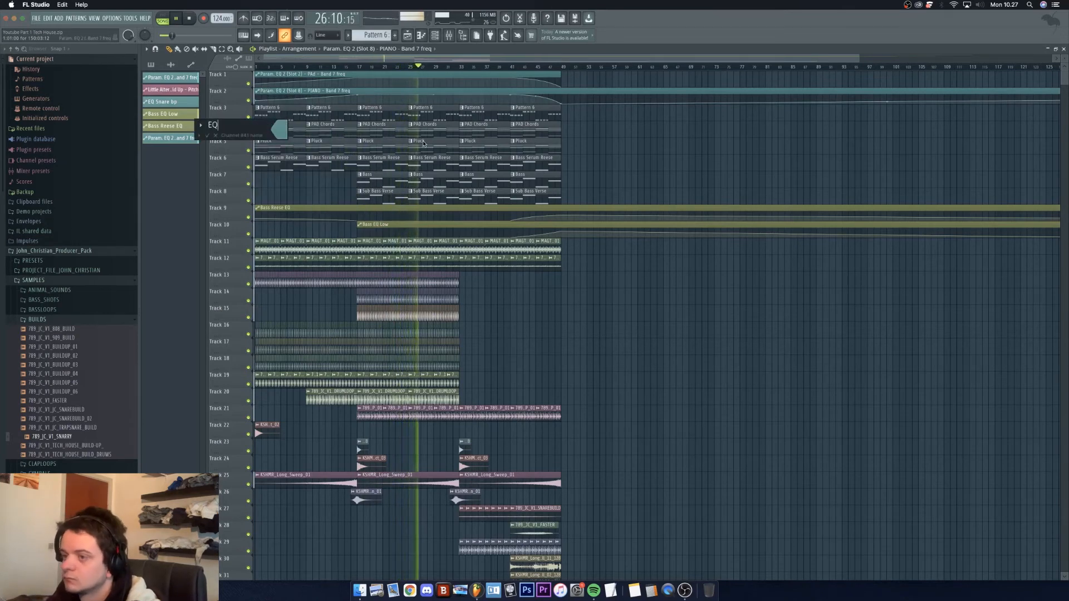
pyautogui.write(' New')
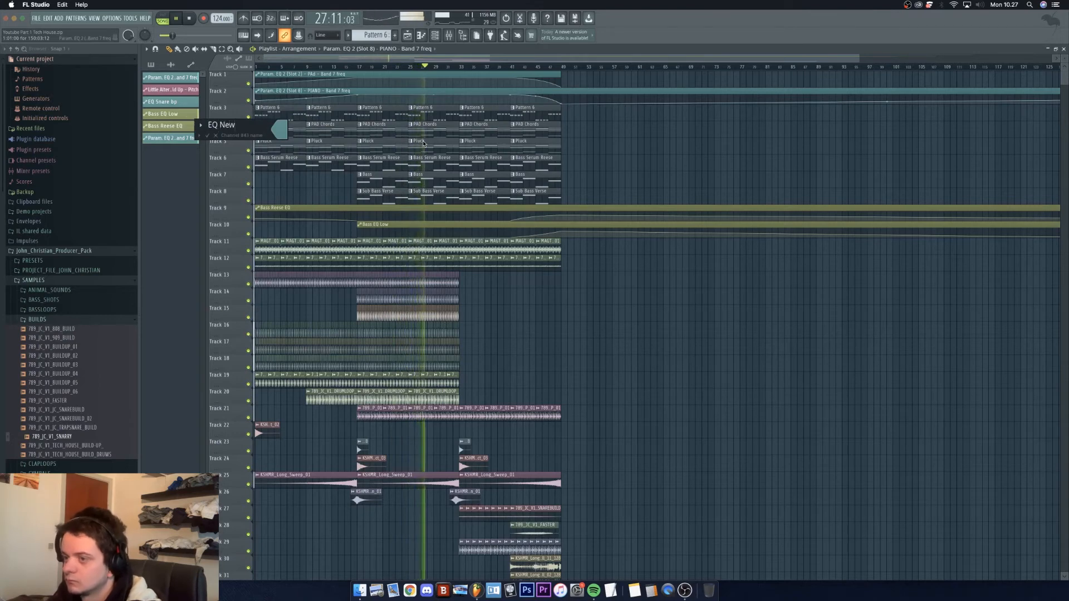
pyautogui.write(' Melody')
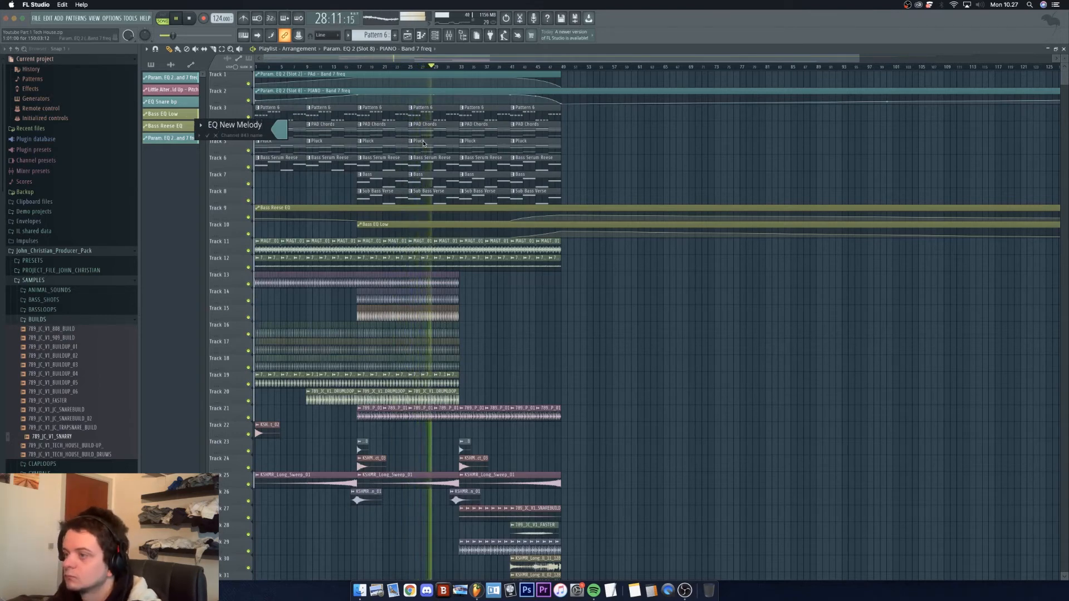
pyautogui.press('Return')
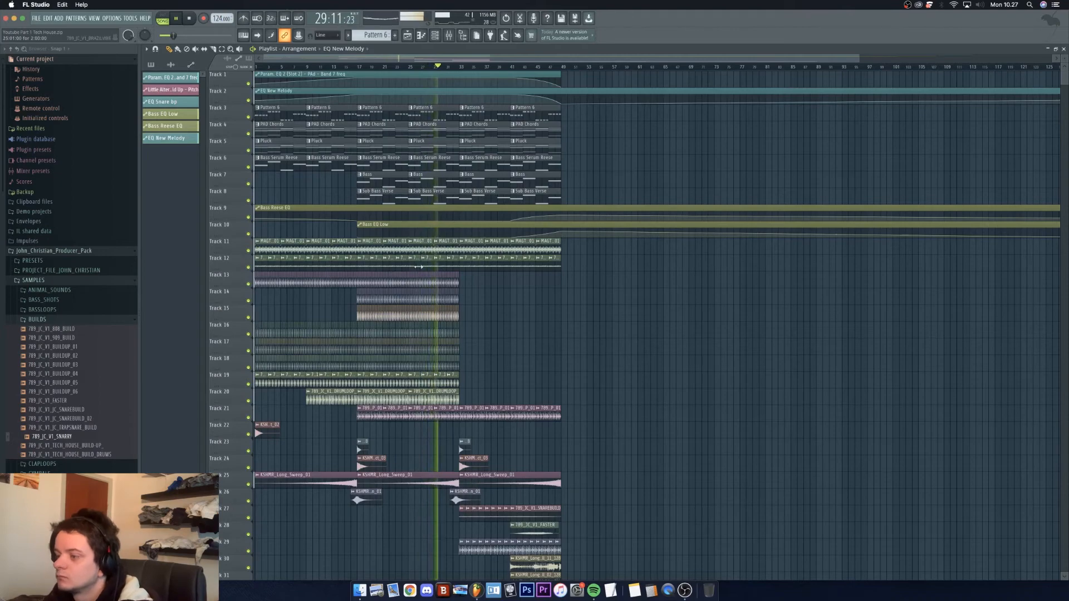
# Step: Play through the build-up section while examining the clips across all playlist tracks, and stop playback
pyautogui.scroll(-1, 386, 262)
pyautogui.scroll(-1, 386, 262)
pyautogui.scroll(-3, 342, 237)
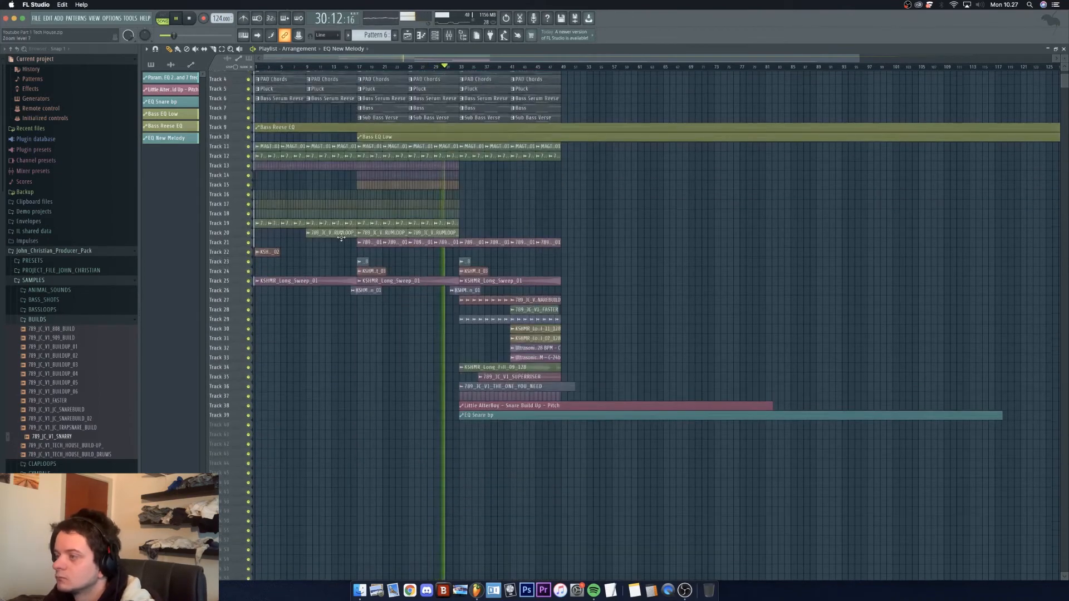
pyautogui.scroll(2, 341, 237)
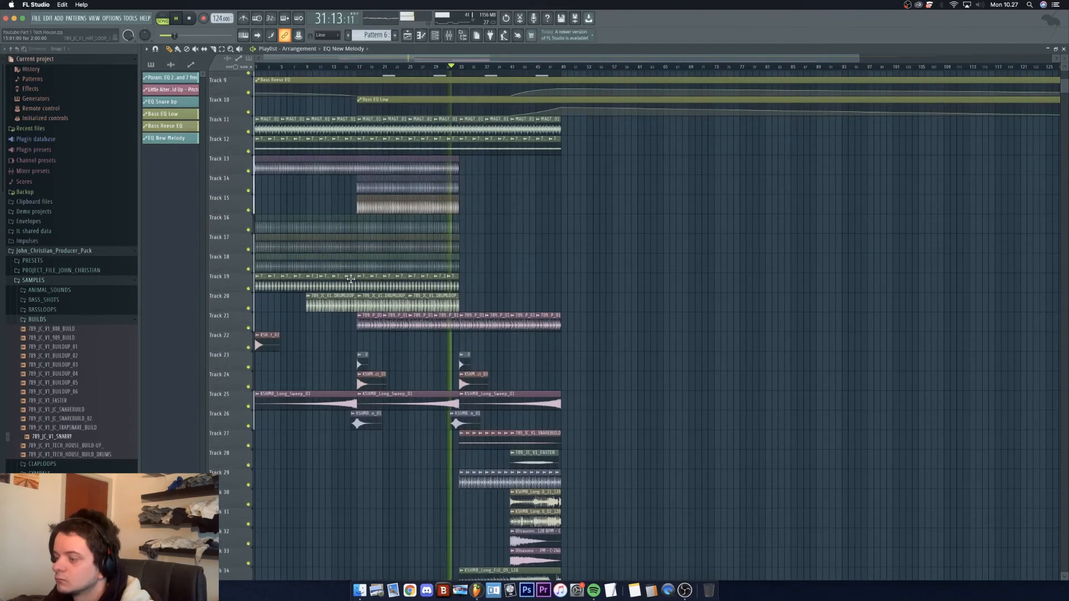
pyautogui.scroll(-1, 351, 279)
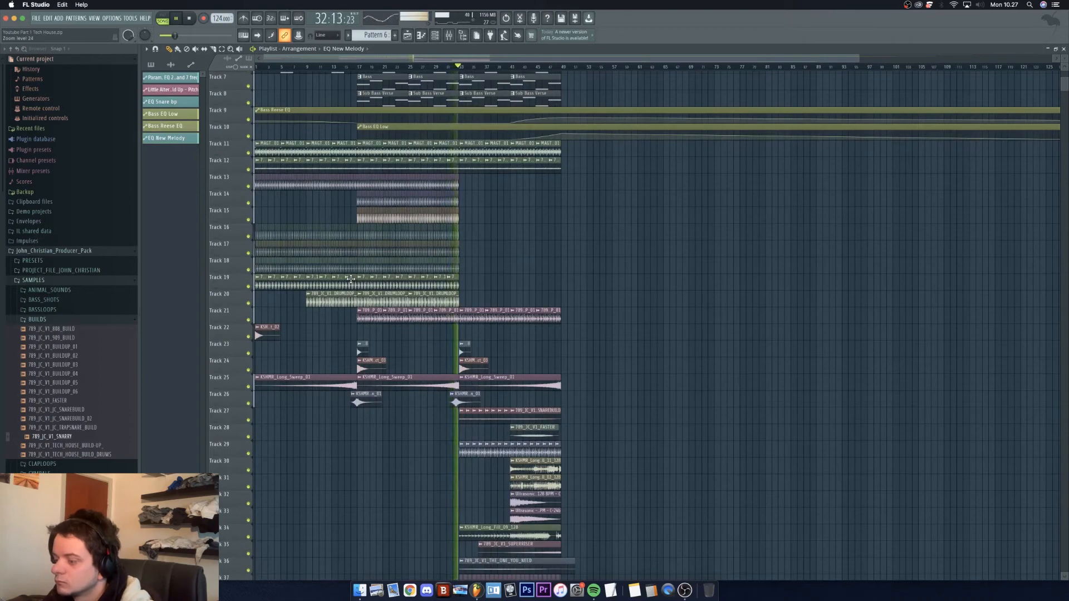
pyautogui.scroll(-3, 330, 164)
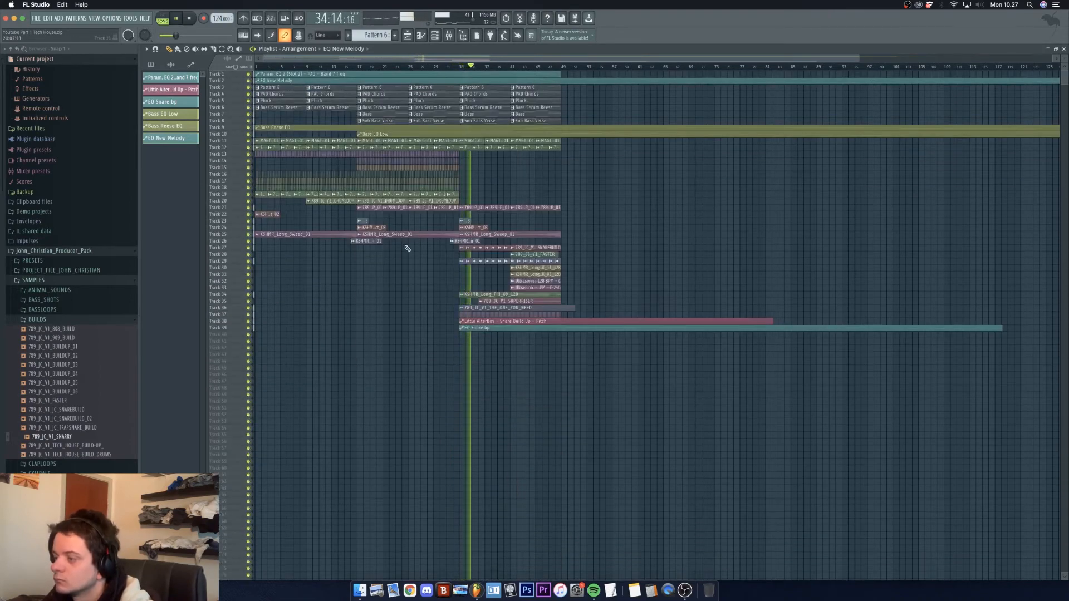
pyautogui.scroll(2, 407, 248)
pyautogui.scroll(2, 407, 249)
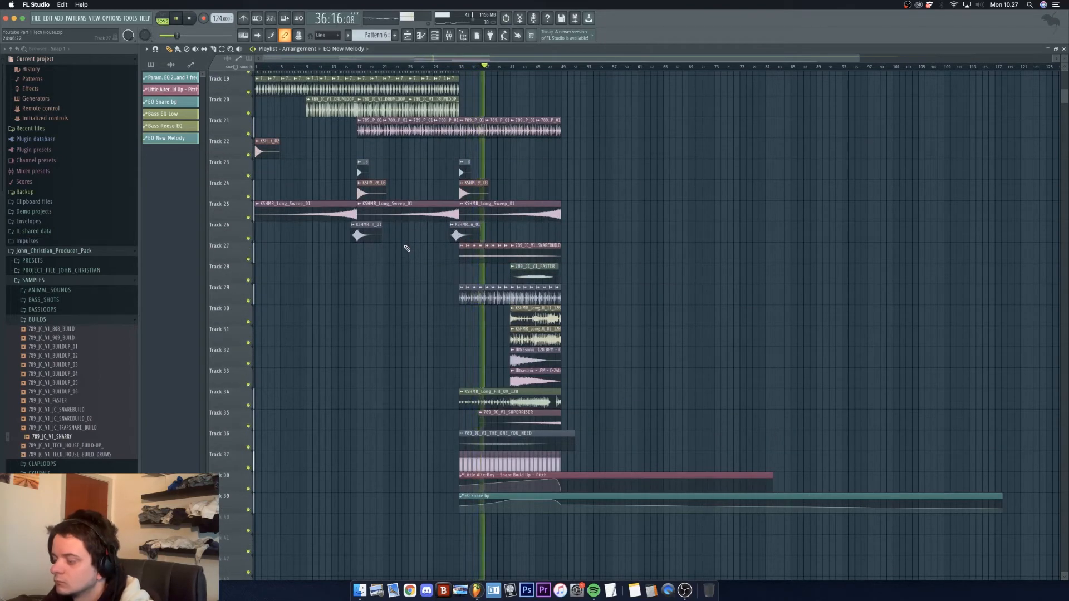
pyautogui.scroll(4, 433, 176)
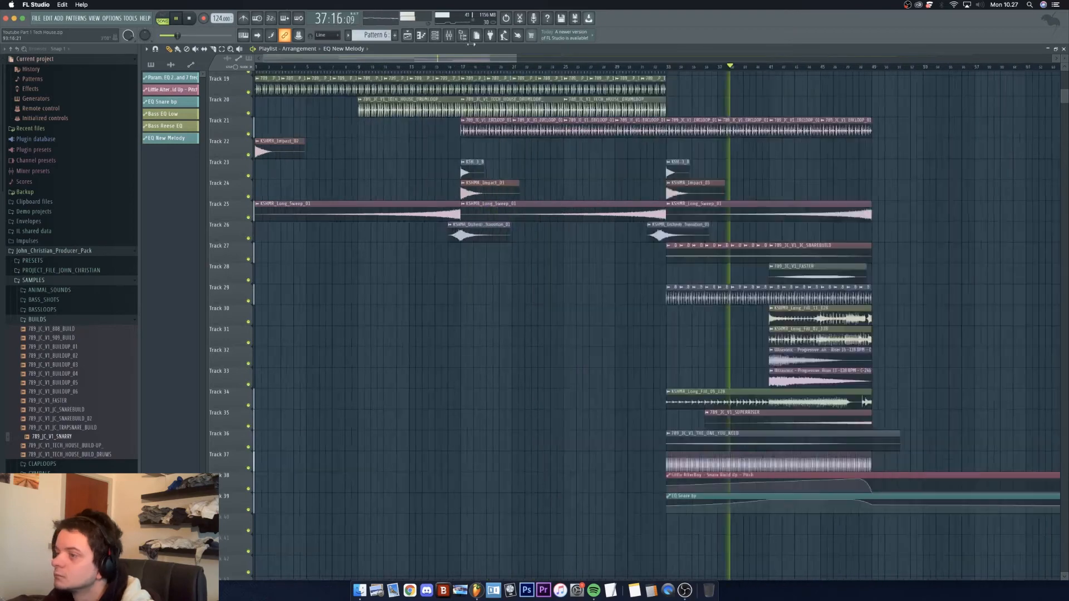
pyautogui.scroll(-4, 414, 217)
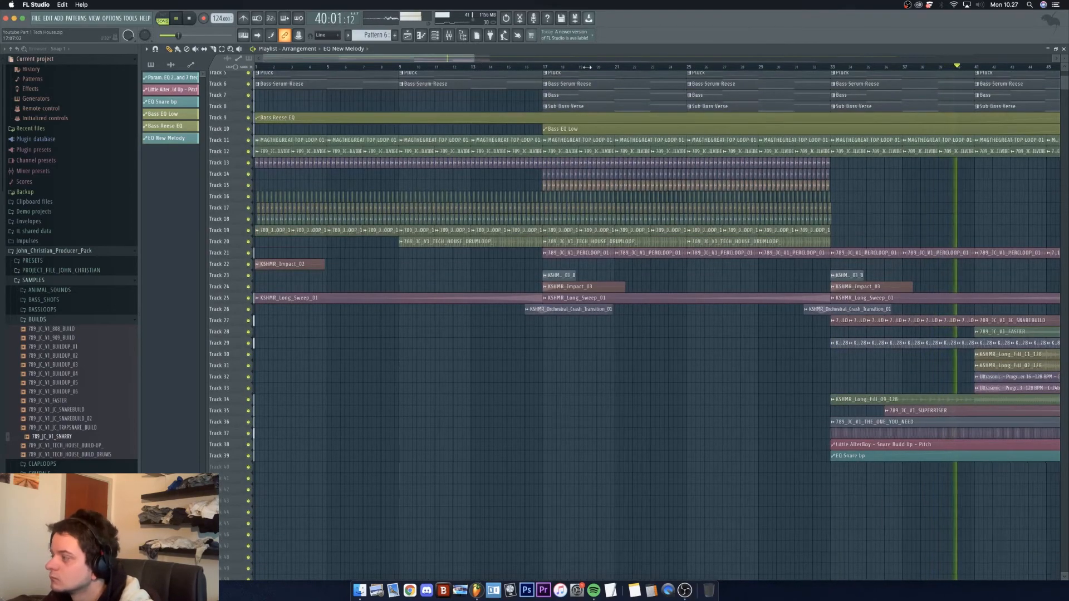
pyautogui.moveTo(475, 58); pyautogui.dragTo(733, 80)
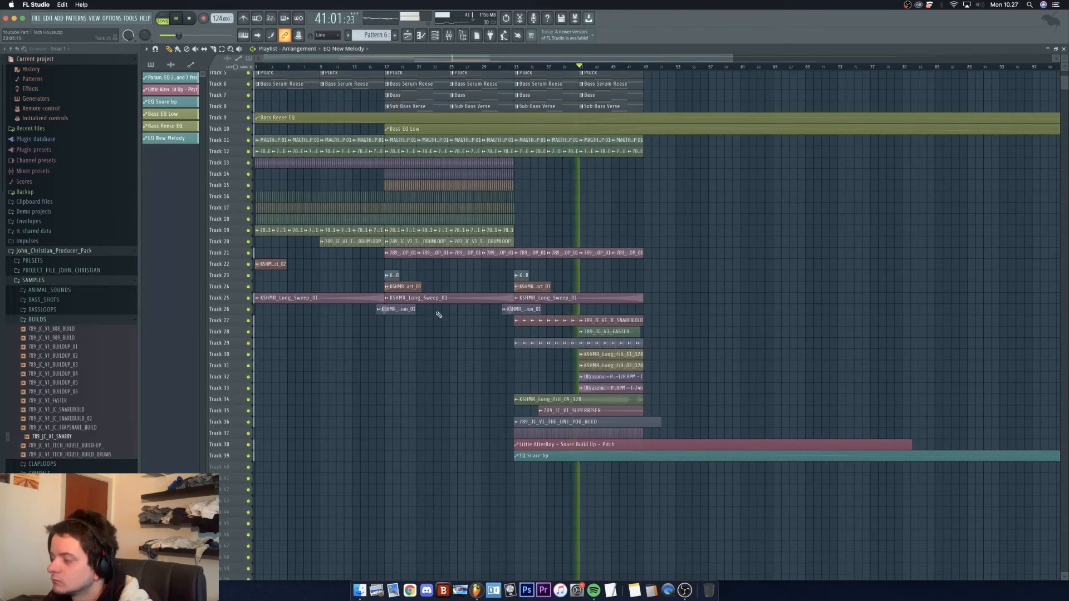
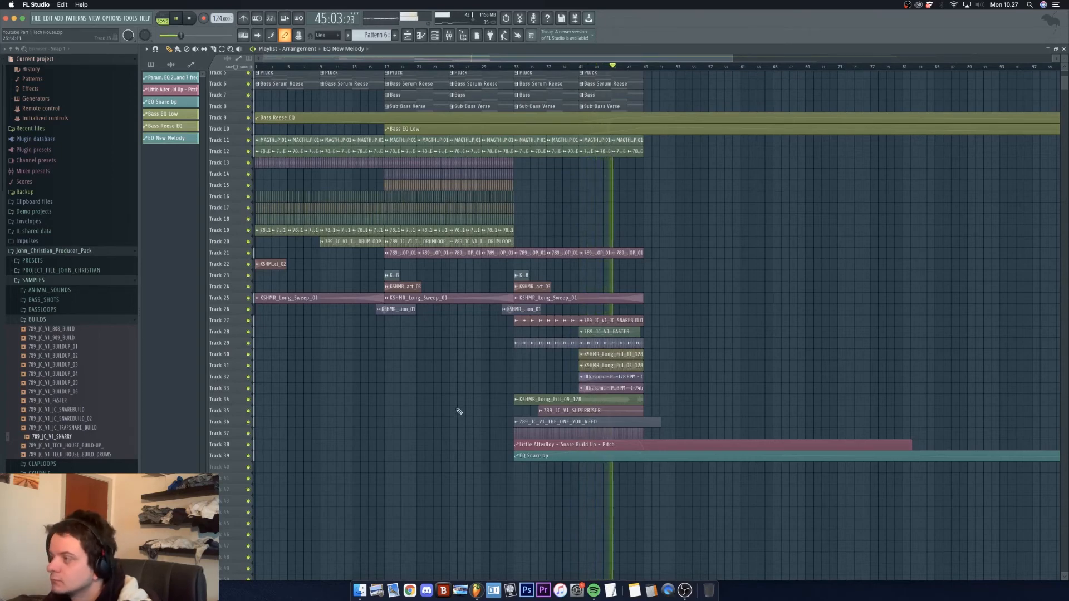
pyautogui.press('space')
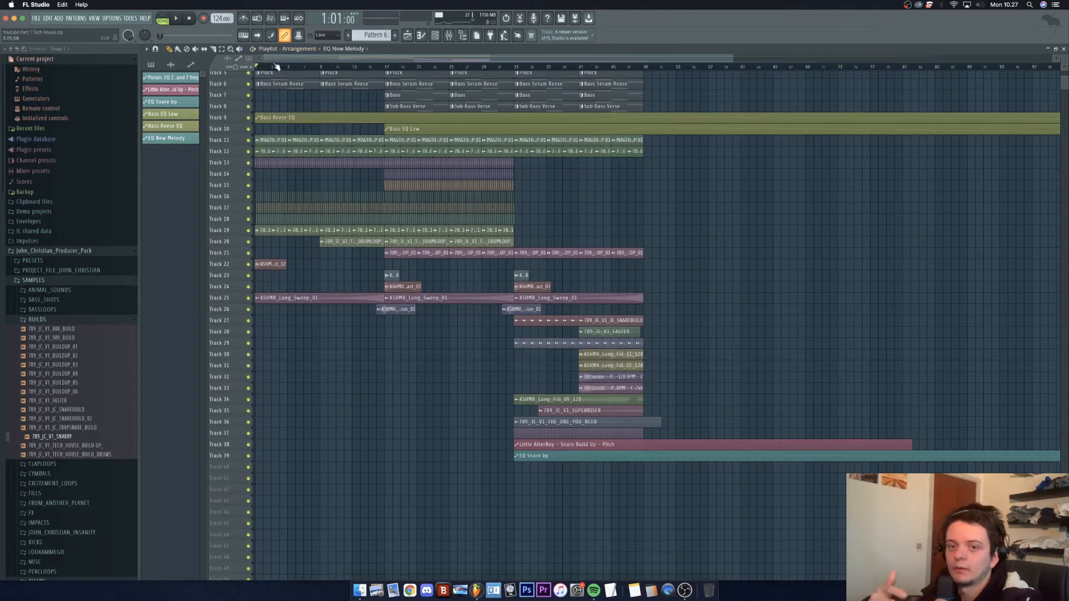
# Step: Rename the Pattern 6 pattern on playlist Track 3 as New Melody Pluck
pyautogui.scroll(4, 337, 293)
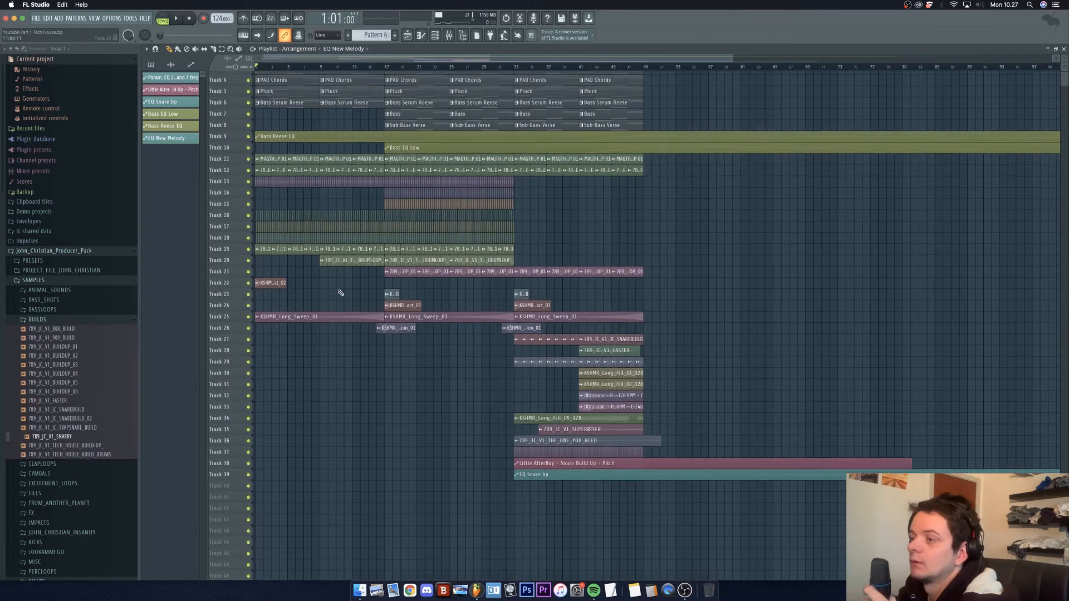
pyautogui.moveTo(733, 59); pyautogui.dragTo(578, 59)
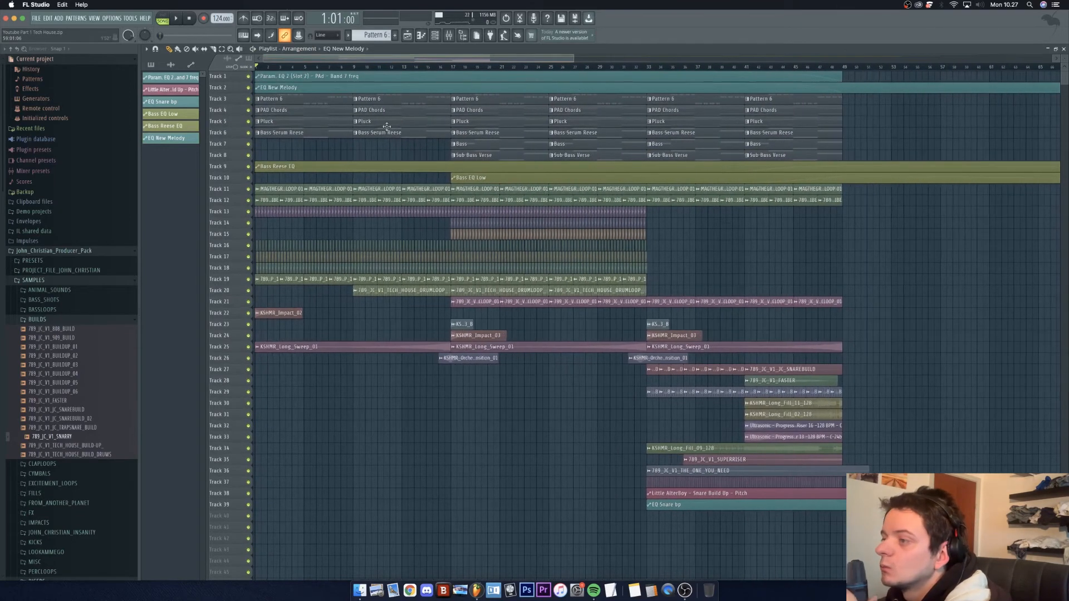
pyautogui.rightClick(260, 100)
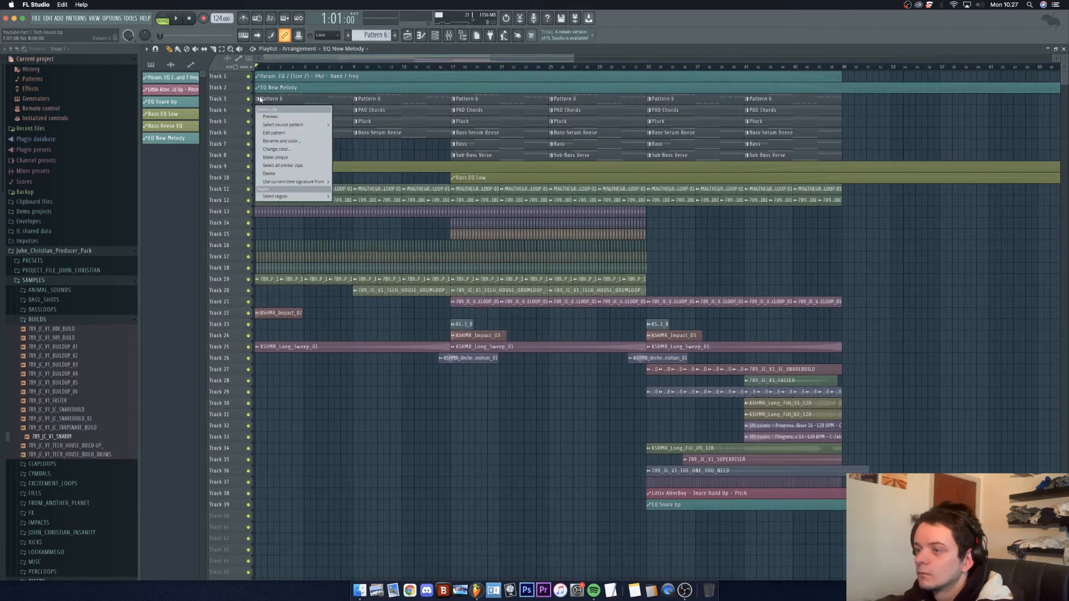
pyautogui.click(273, 141)
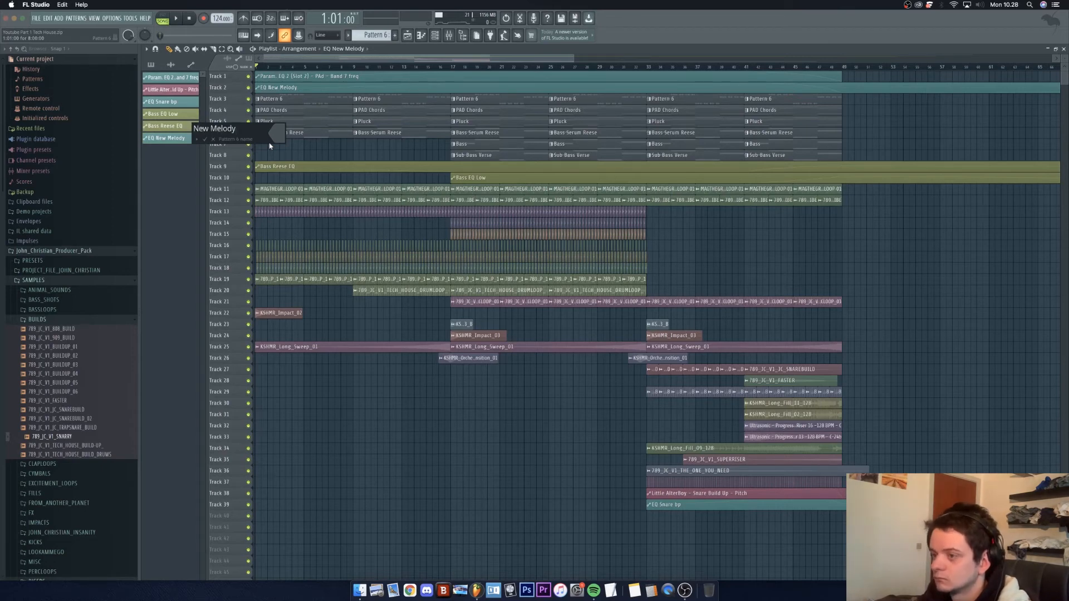
pyautogui.press('Return')
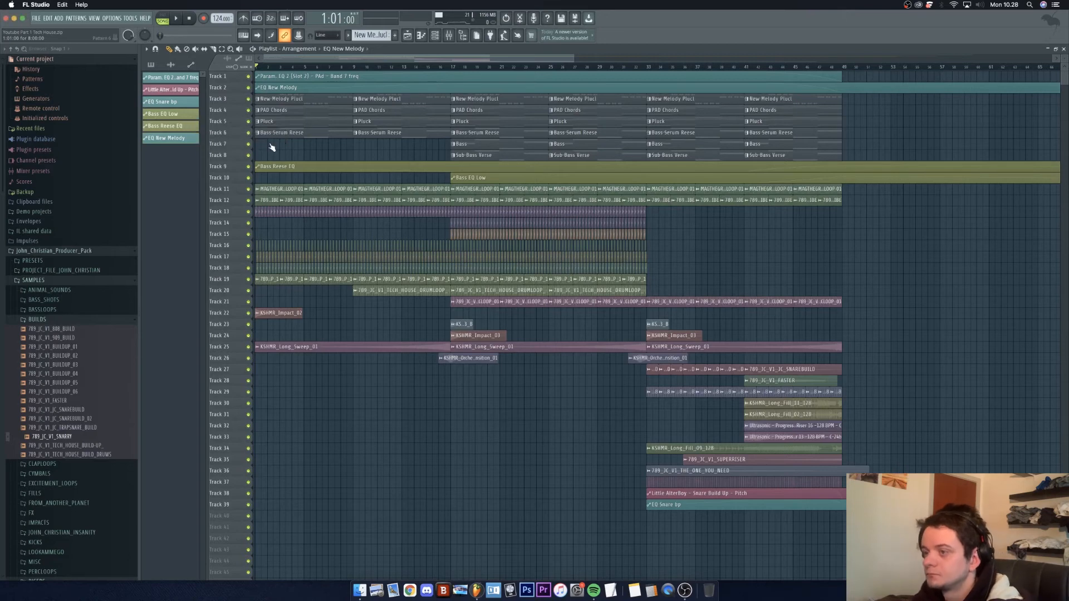
pyautogui.click(259, 100)
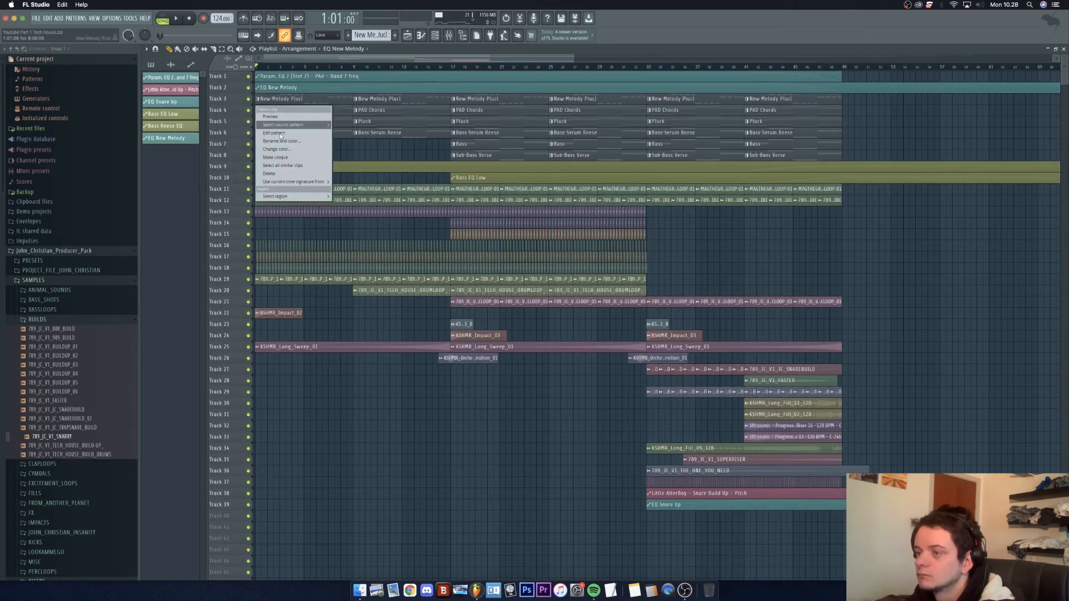
pyautogui.click(285, 137)
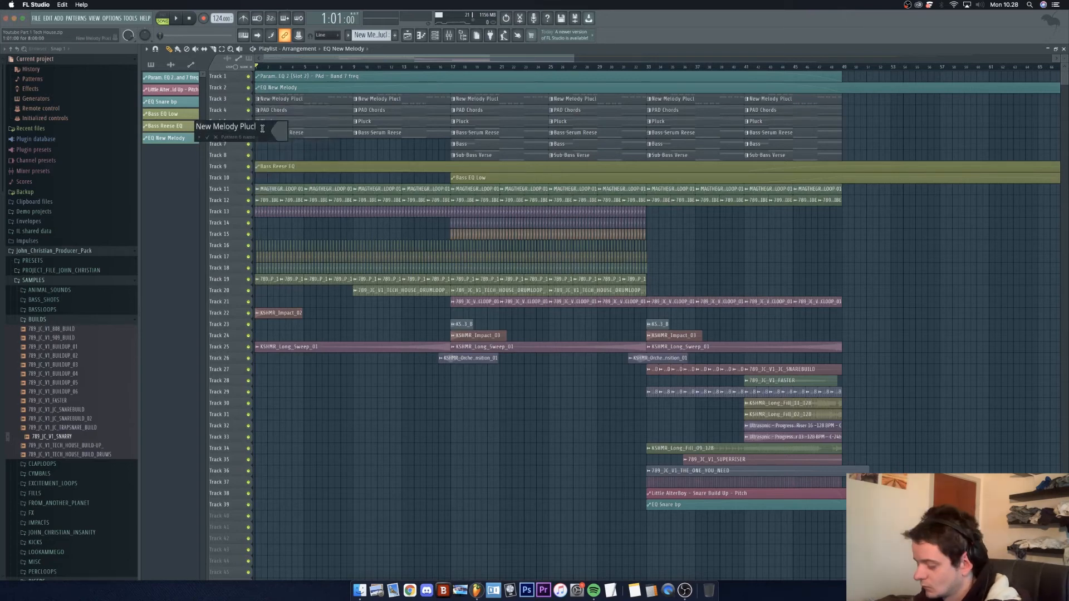
pyautogui.press('Return')
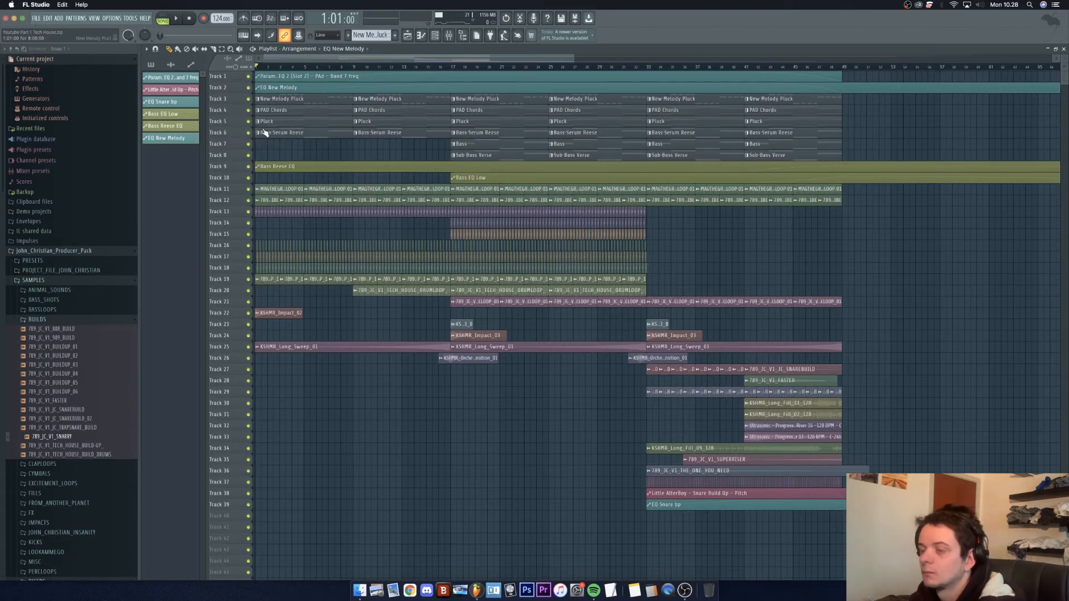
# Step: Add a new Serum VST instance to the channel rack by searching the generator plugins for serum
pyautogui.click(436, 37)
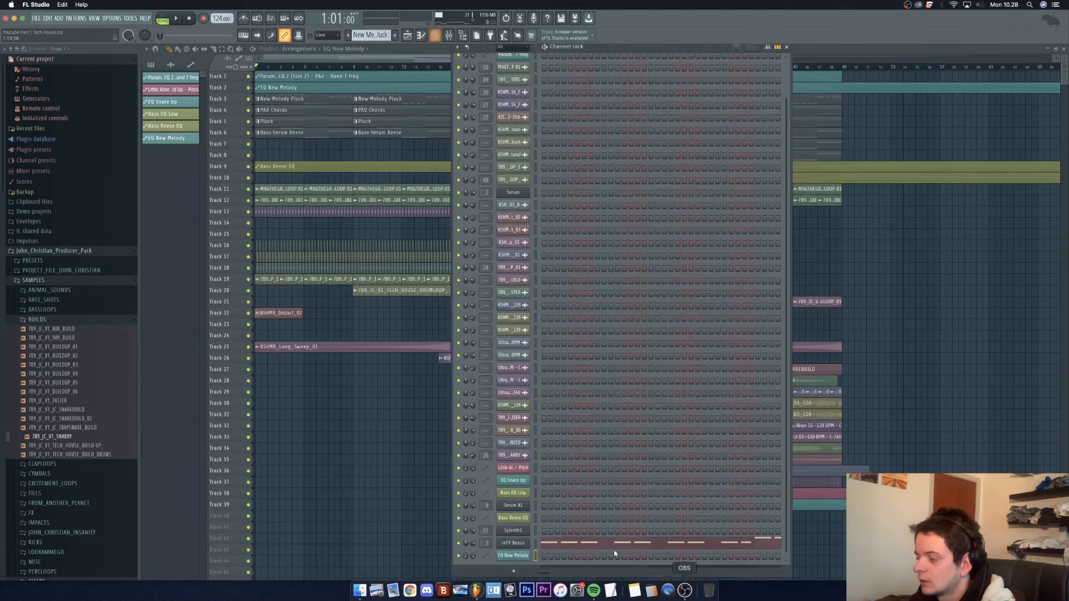
pyautogui.click(522, 572)
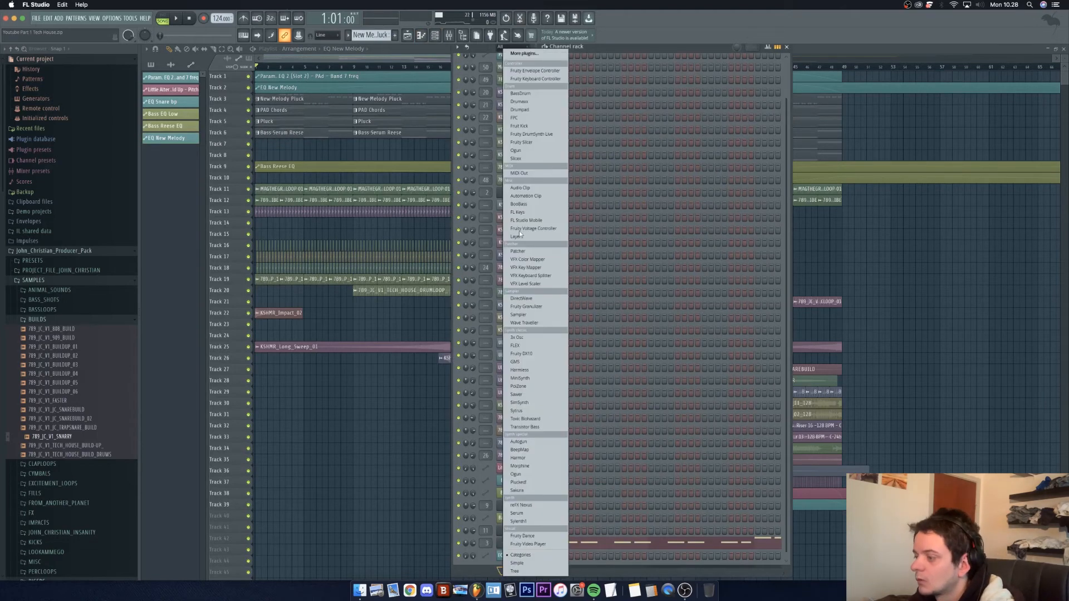
pyautogui.click(540, 54)
pyautogui.write('re')
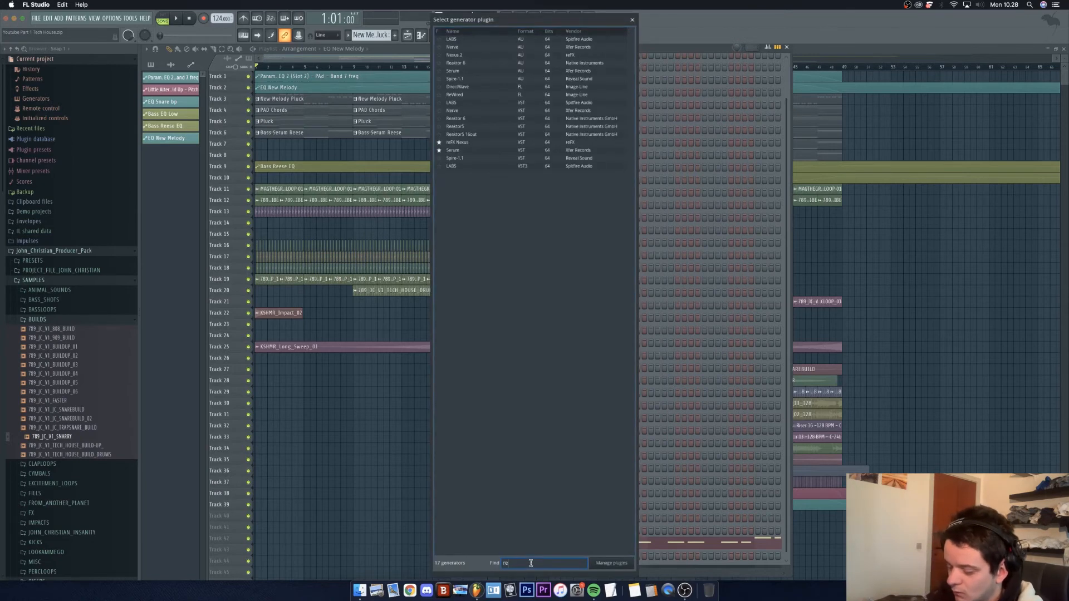
pyautogui.write('serum')
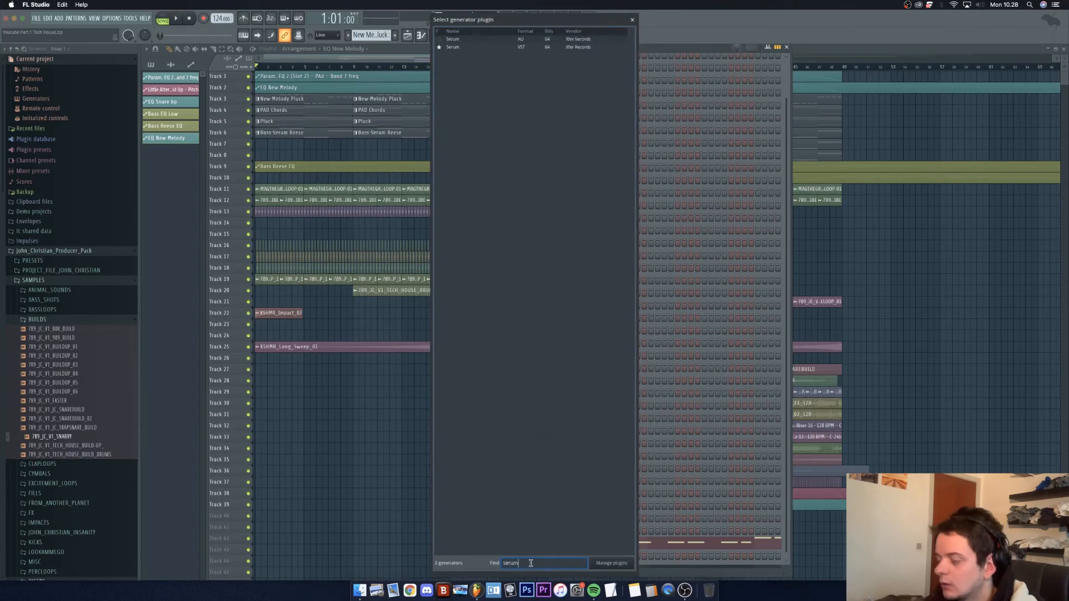
pyautogui.click(487, 48)
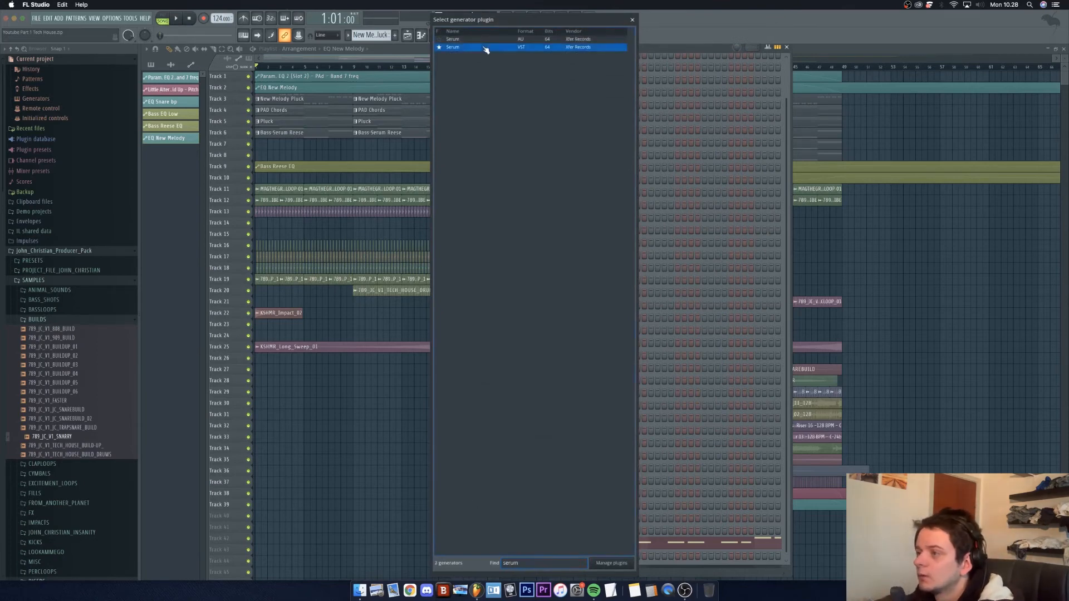
pyautogui.doubleClick(485, 49)
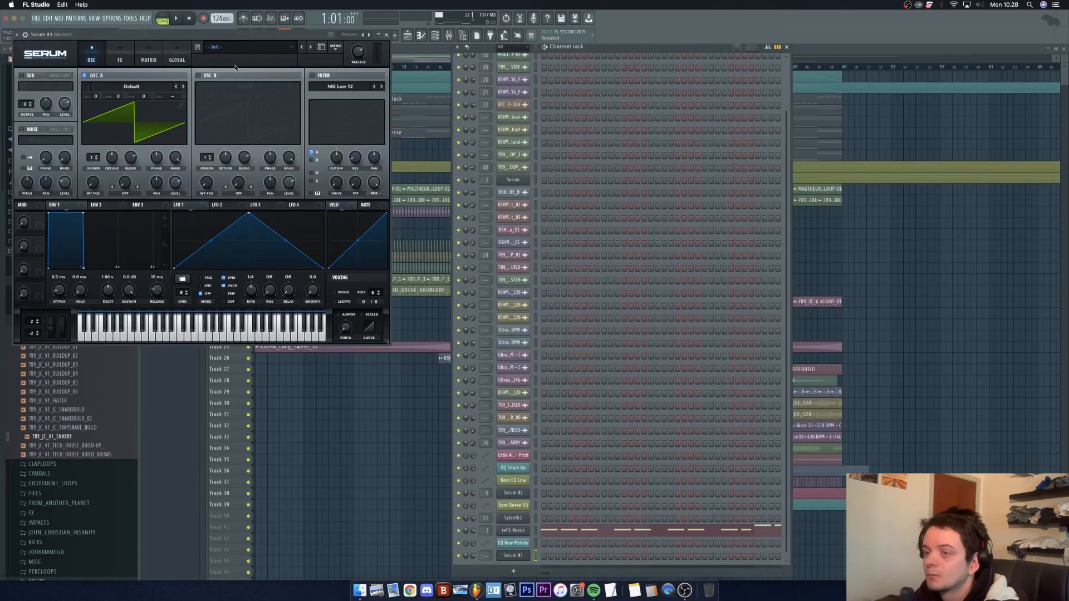
# Step: Load the ARP Running Man preset from the Big Z's Sounds Of 2020 bank into the new Serum instance
pyautogui.click(244, 46)
pyautogui.scroll(-5, 334, 556)
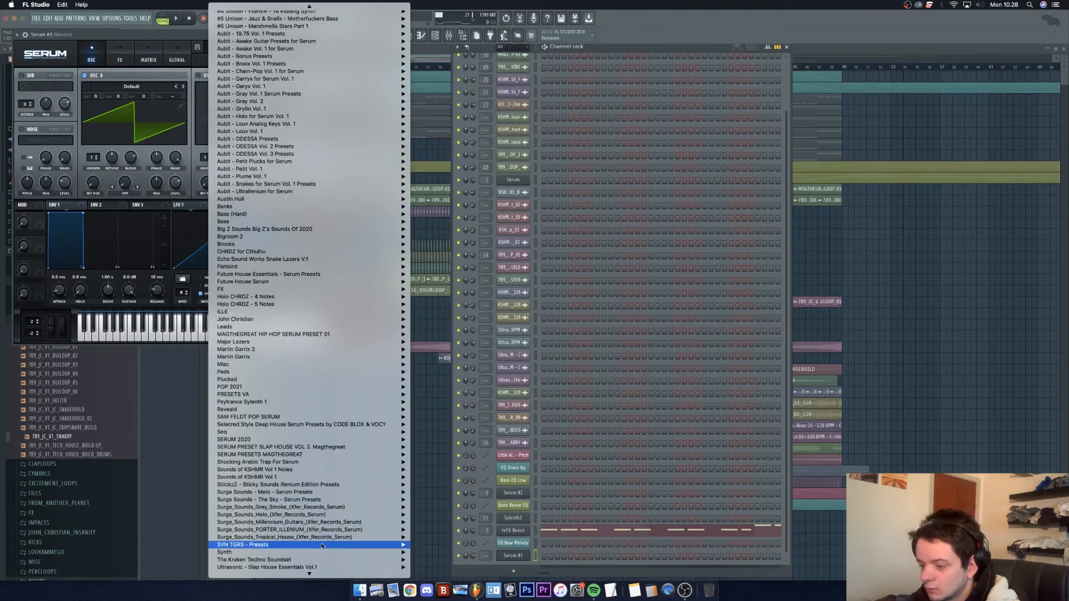
pyautogui.scroll(-1, 337, 566)
pyautogui.moveTo(355, 533)
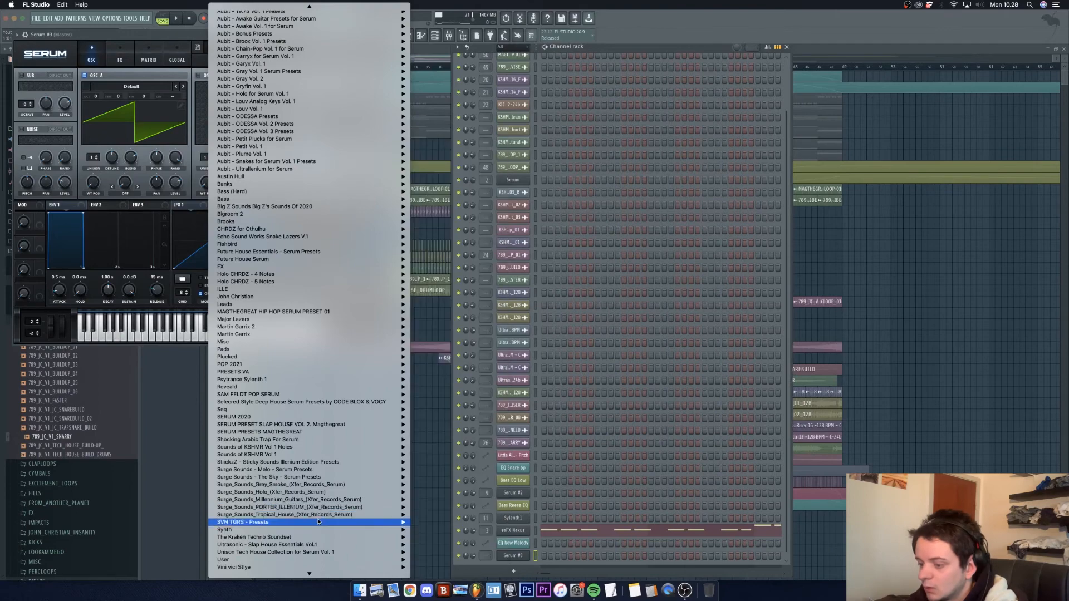
pyautogui.moveTo(321, 518)
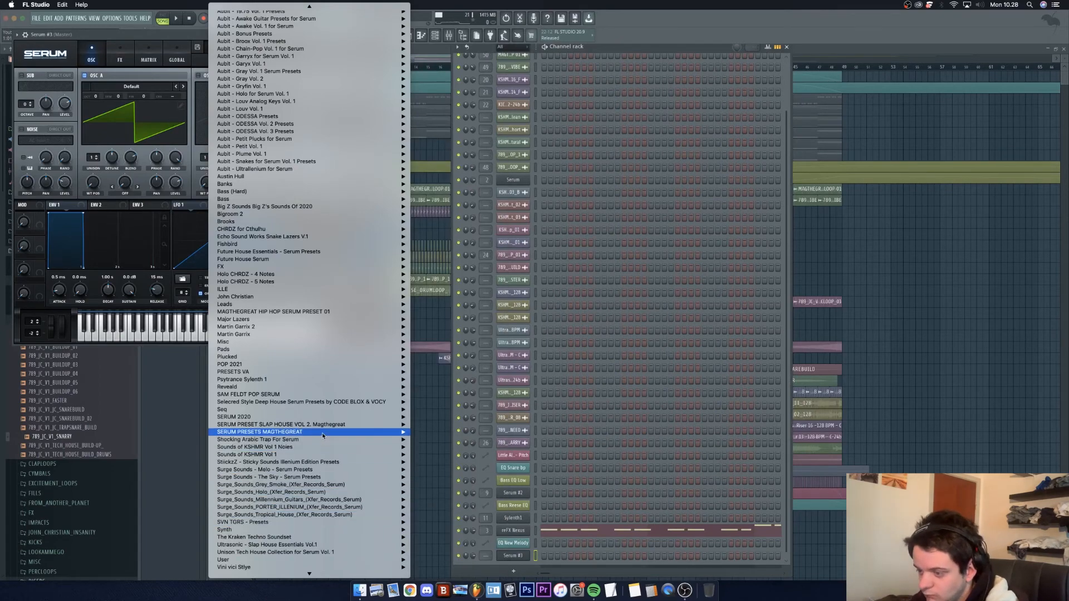
pyautogui.moveTo(322, 419)
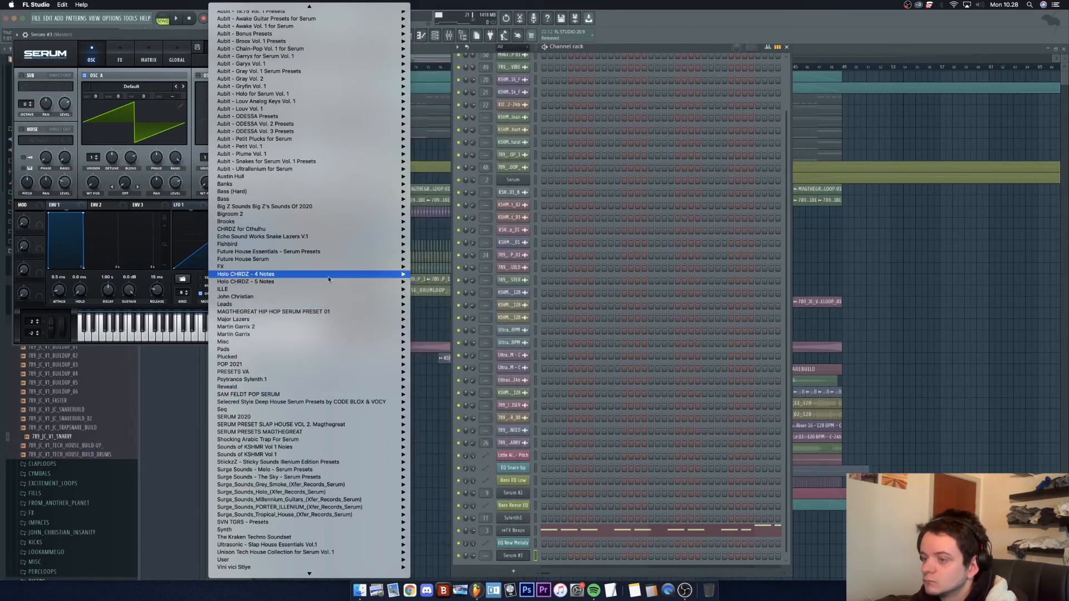
pyautogui.moveTo(323, 255)
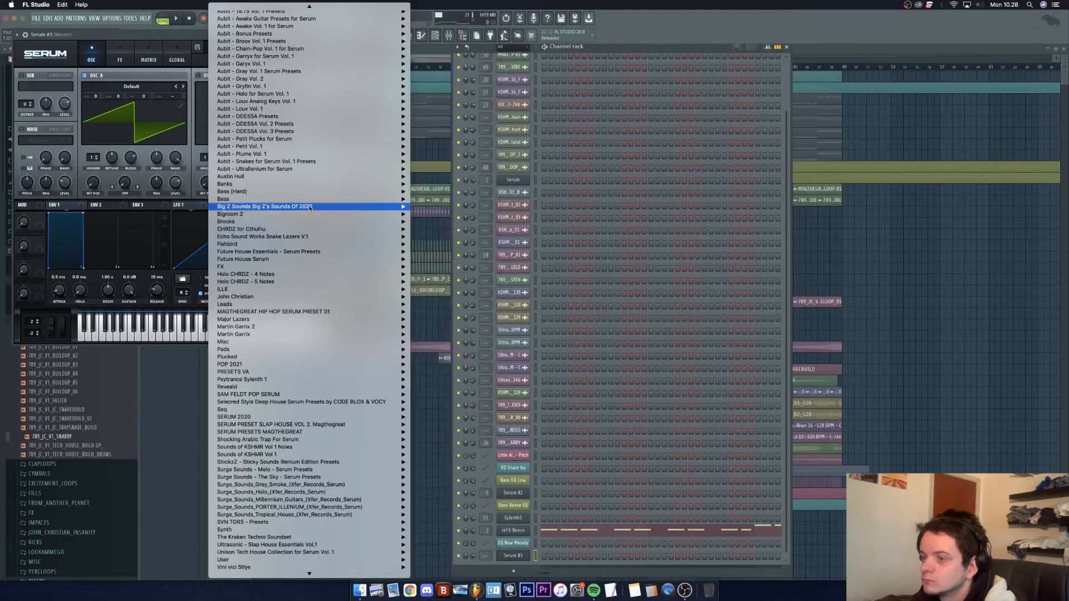
pyautogui.moveTo(320, 207)
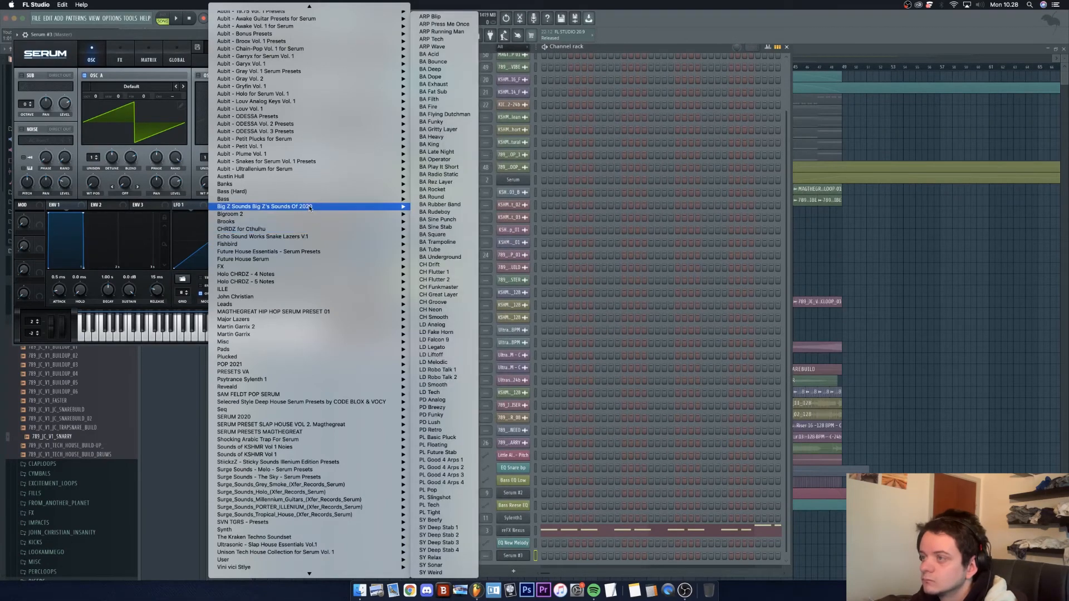
pyautogui.click(442, 24)
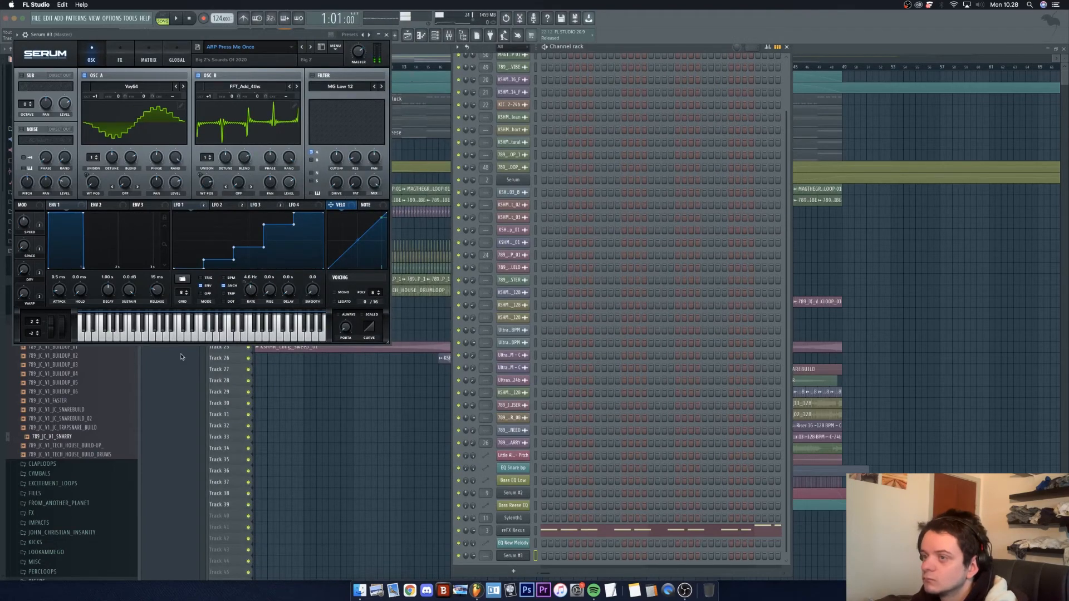
pyautogui.press('Right')
# Step: Audition the ARP Running Man preset on several notes of Serum's keyboard and close the plugin window
pyautogui.click(196, 340)
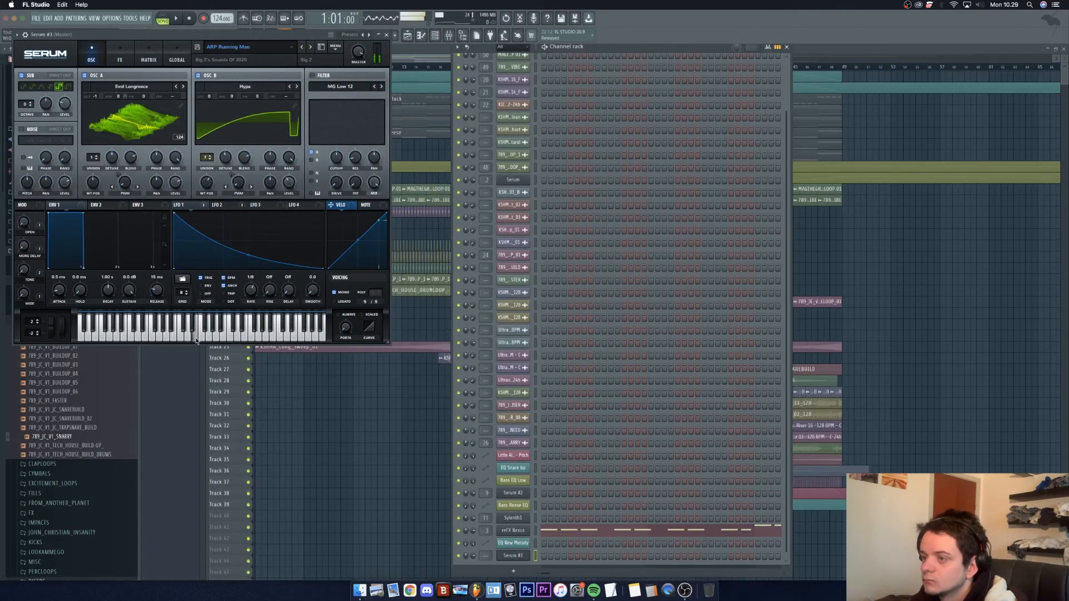
pyautogui.click(211, 340)
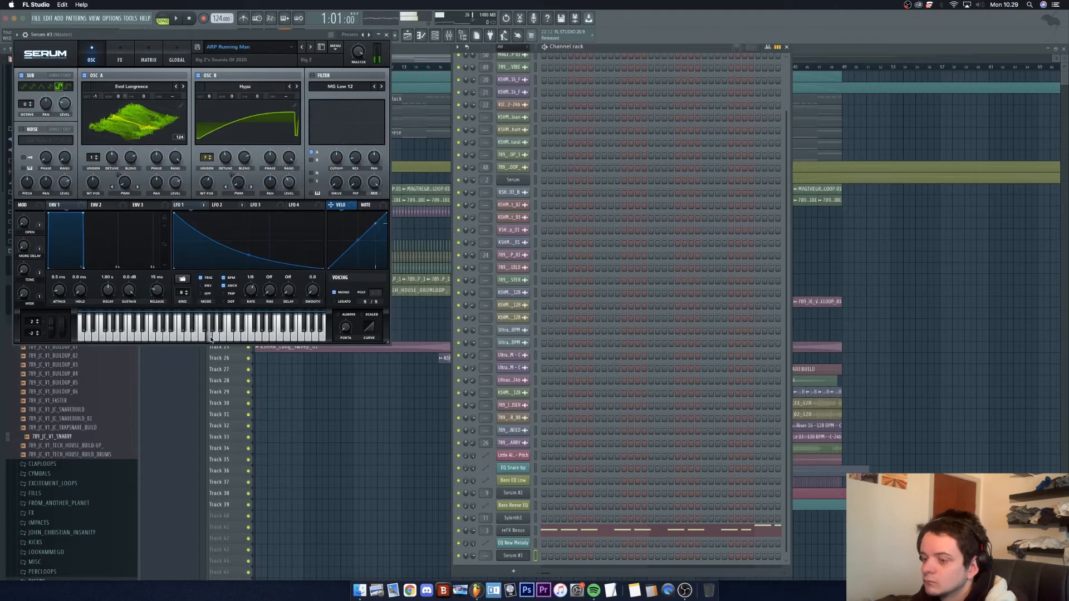
pyautogui.click(186, 341)
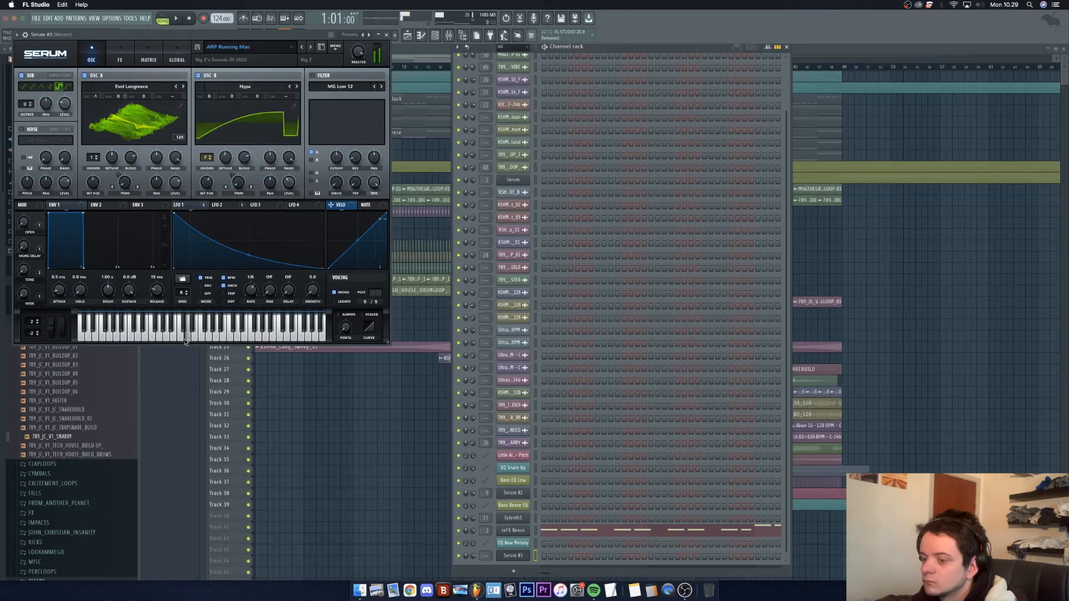
pyautogui.click(388, 35)
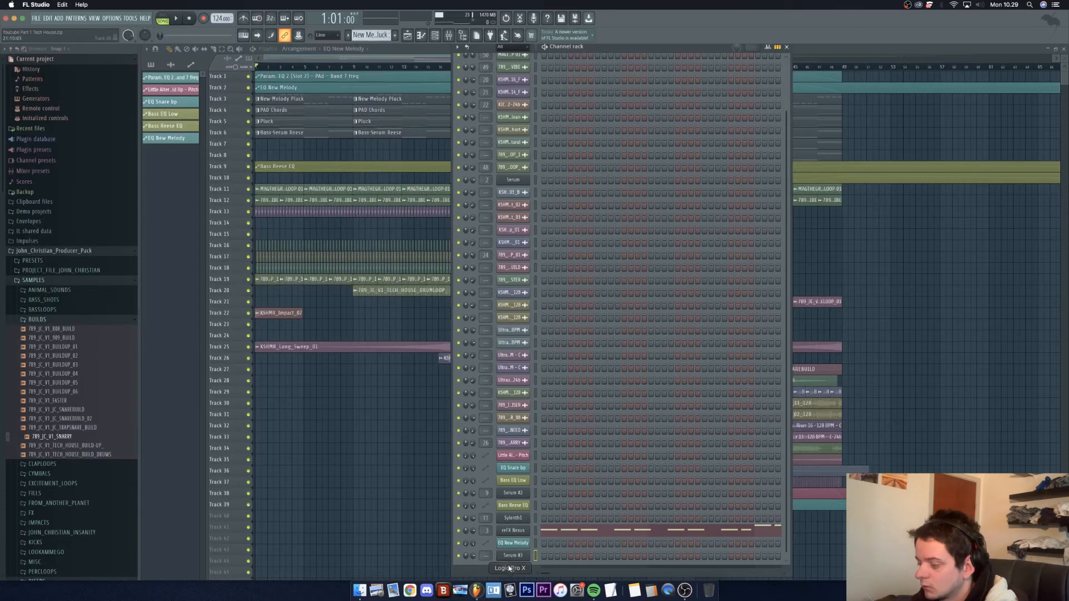
# Step: Open the piano roll for the Serum #3 channel and switch to the empty Pattern 7
pyautogui.rightClick(512, 559)
pyautogui.click(551, 464)
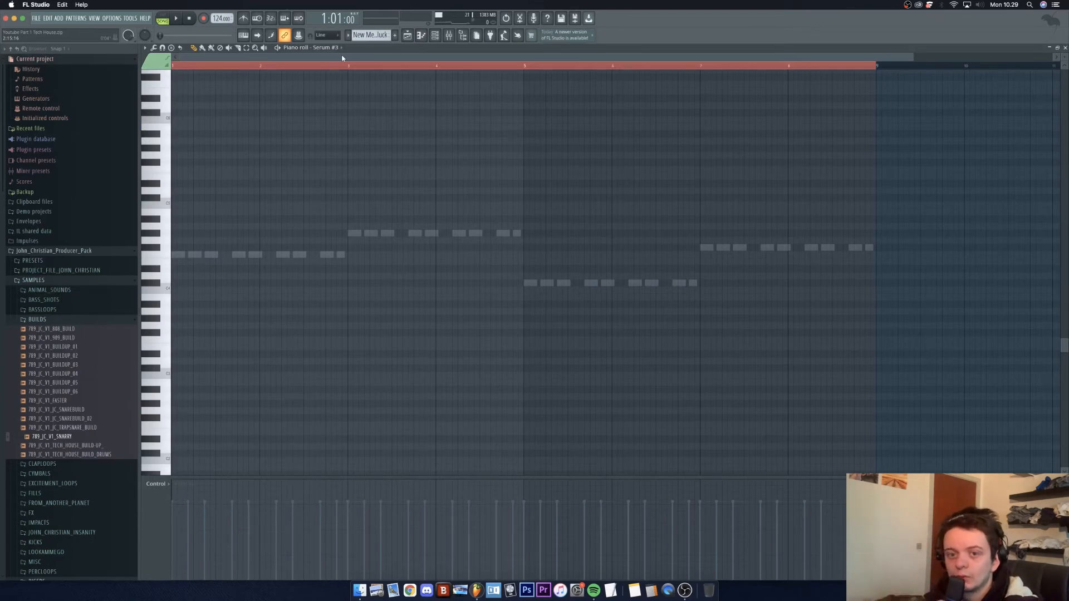
pyautogui.click(395, 37)
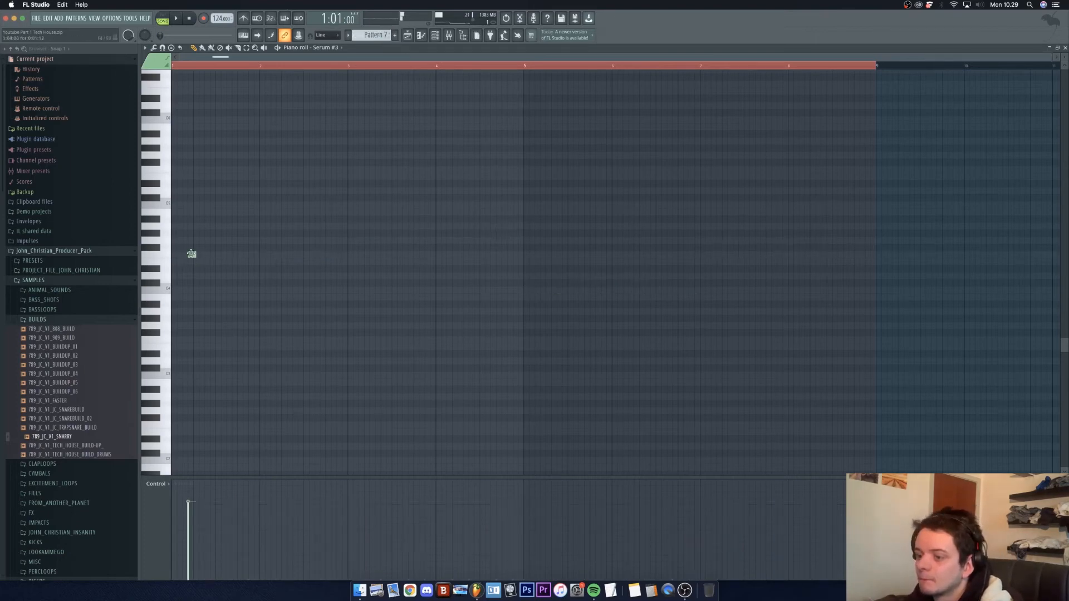
# Step: Draw one sustained note from the start of Pattern 7 and stretch it to about 42 bars
pyautogui.moveTo(192, 254); pyautogui.dragTo(818, 255)
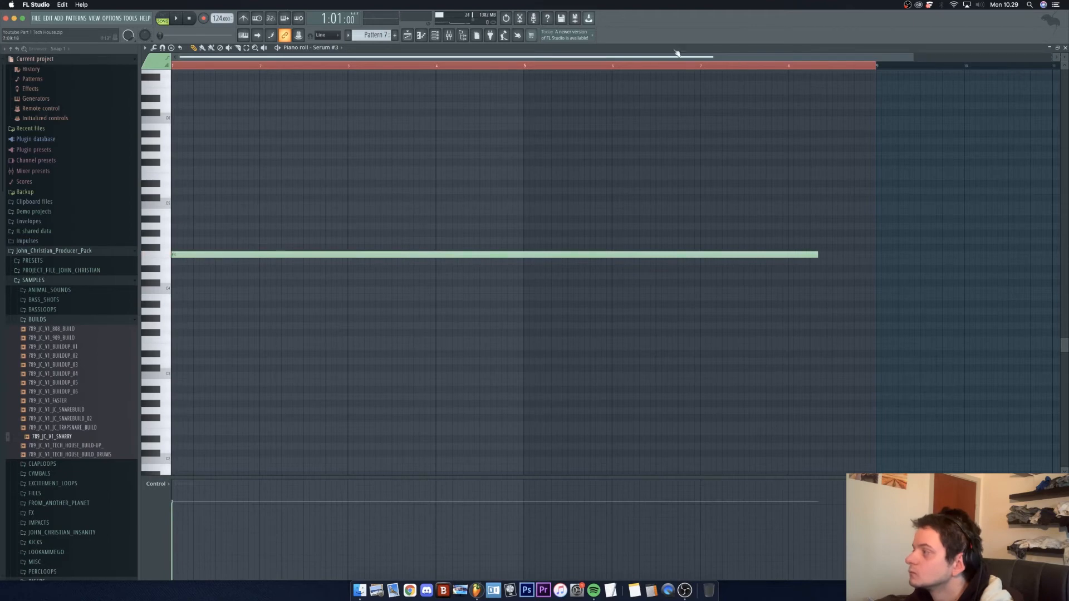
pyautogui.moveTo(912, 58); pyautogui.dragTo(1052, 58)
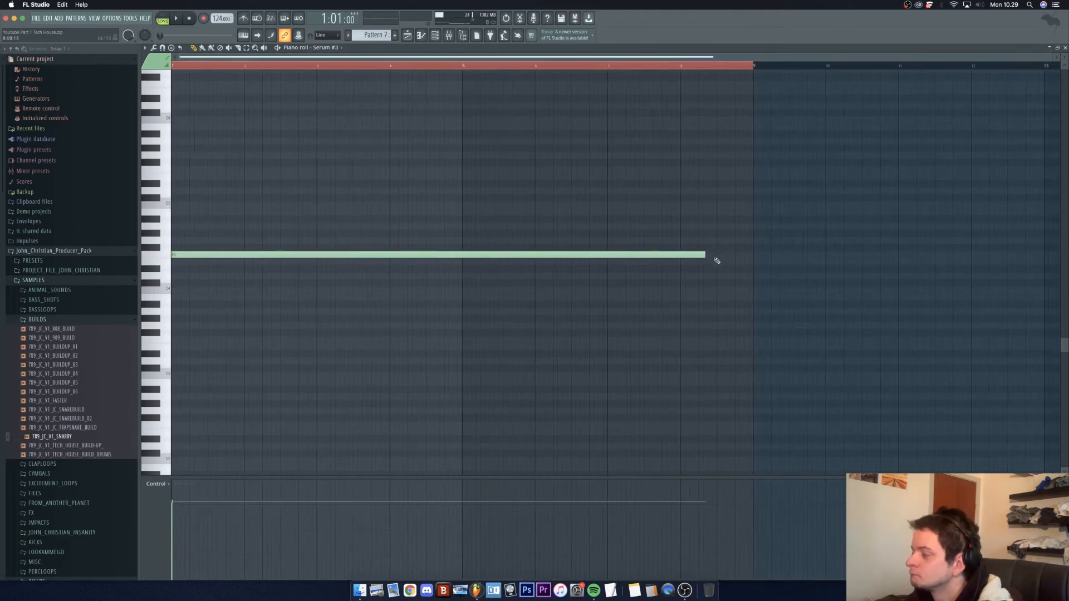
pyautogui.moveTo(707, 256); pyautogui.dragTo(1065, 283)
pyautogui.moveTo(459, 59); pyautogui.dragTo(322, 61)
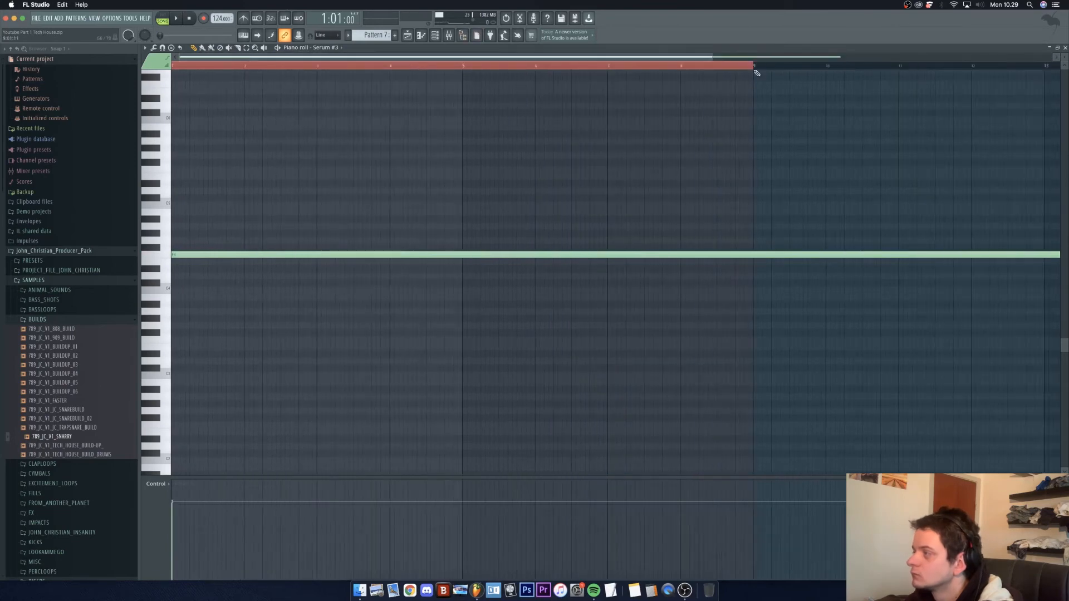
pyautogui.moveTo(711, 61); pyautogui.dragTo(1037, 156)
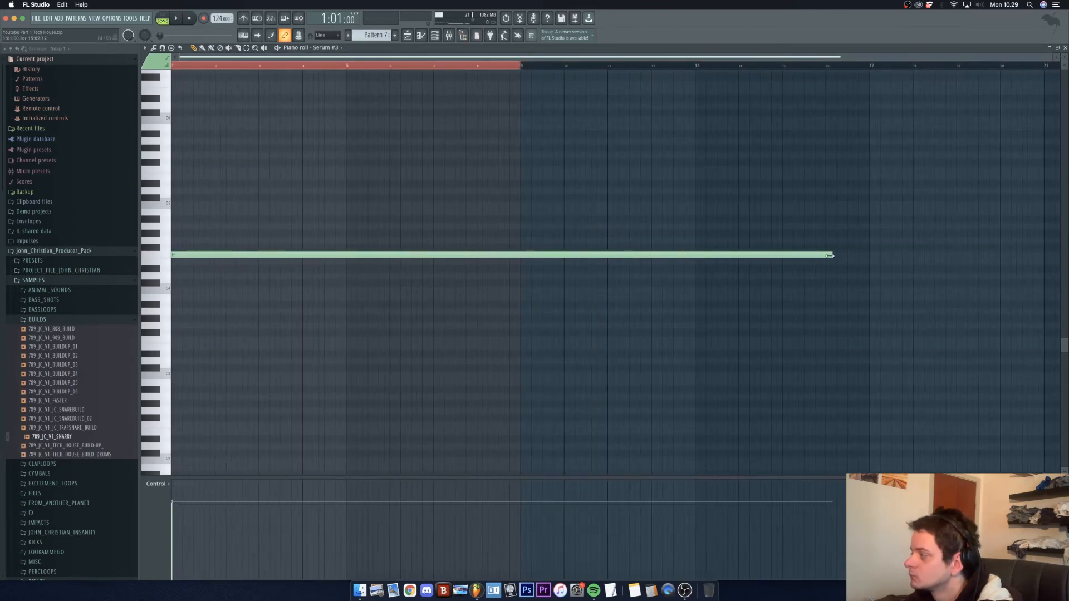
pyautogui.moveTo(829, 256)
pyautogui.mouseDown()
pyautogui.moveTo(947, 258)
pyautogui.moveTo(1066, 282)
pyautogui.moveTo(993, 272)
pyautogui.mouseUp()
# Step: Insert an empty playlist track above the Sub Bass Verse track and place Pattern 7 there at bar 1
pyautogui.click(408, 35)
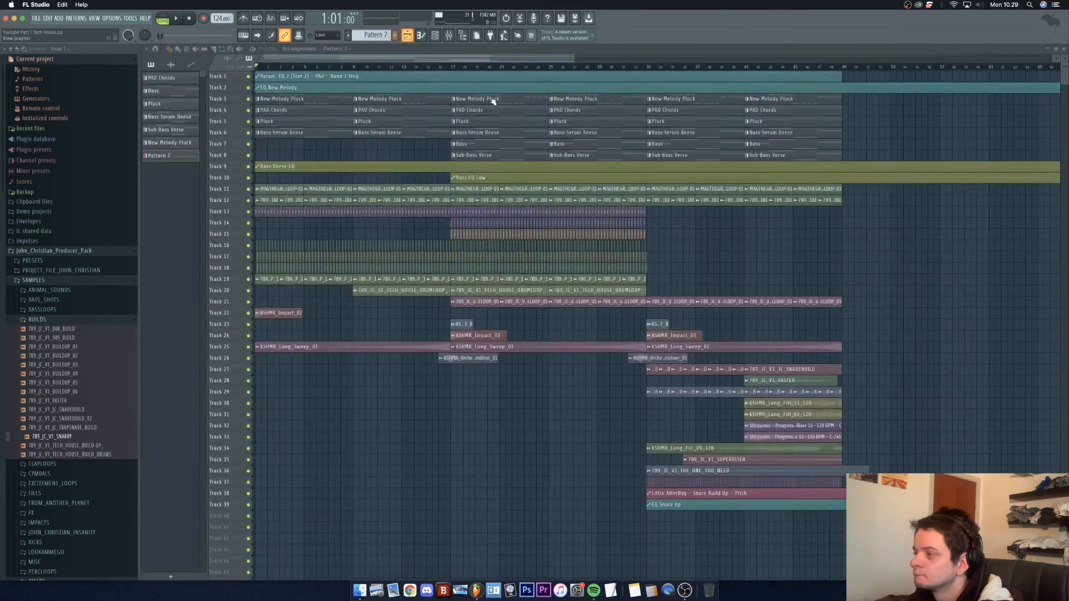
pyautogui.scroll(3, 382, 156)
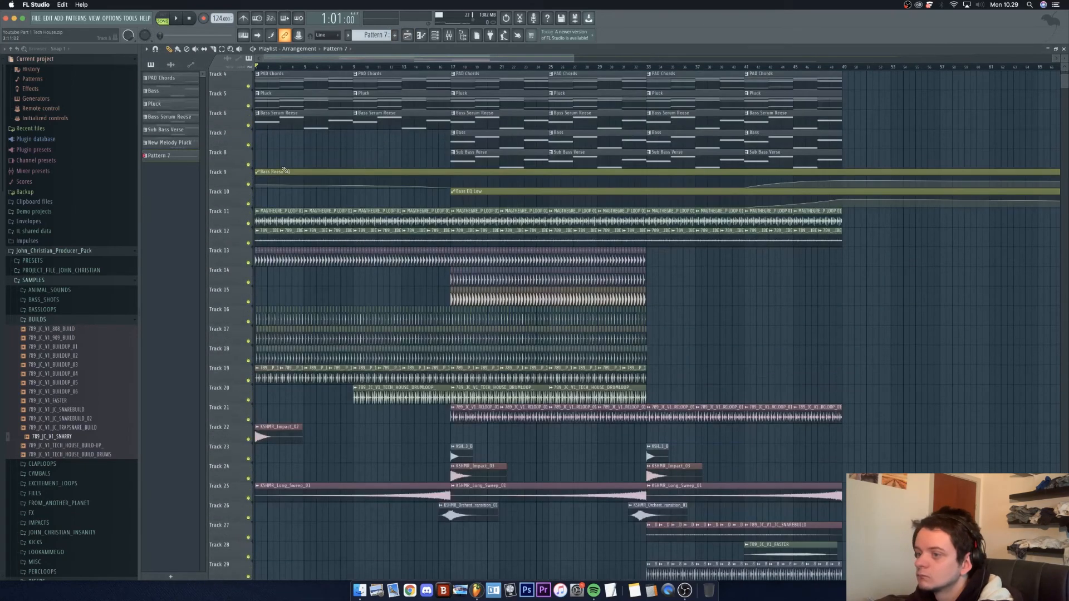
pyautogui.rightClick(237, 150)
pyautogui.click(268, 307)
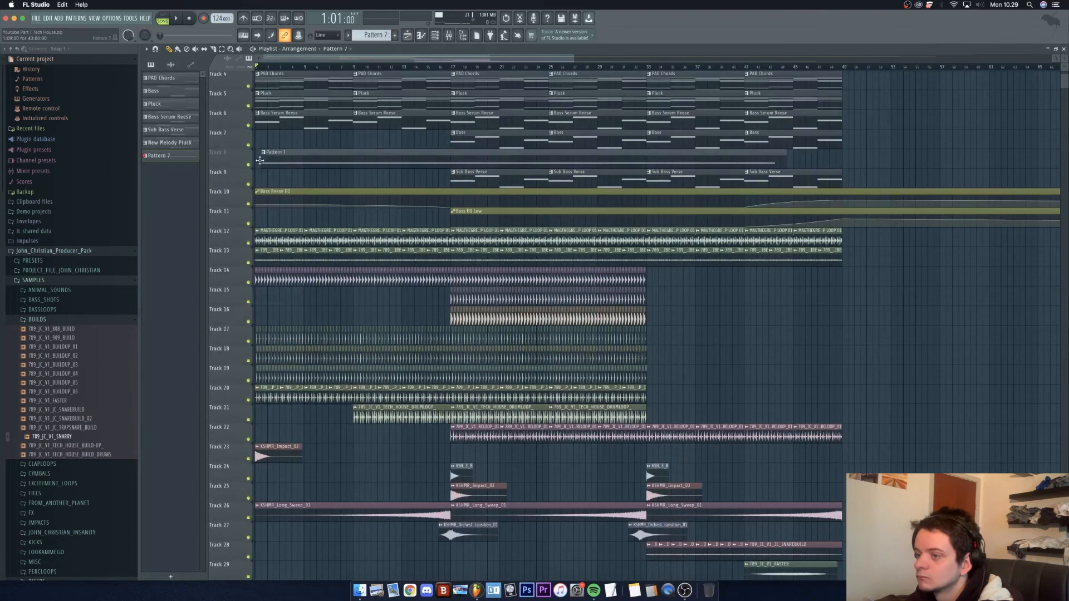
pyautogui.click(257, 159)
# Step: Lengthen the Pattern 7 clip on Track 8 and its sustained note to the start of bar 49
pyautogui.doubleClick(750, 154)
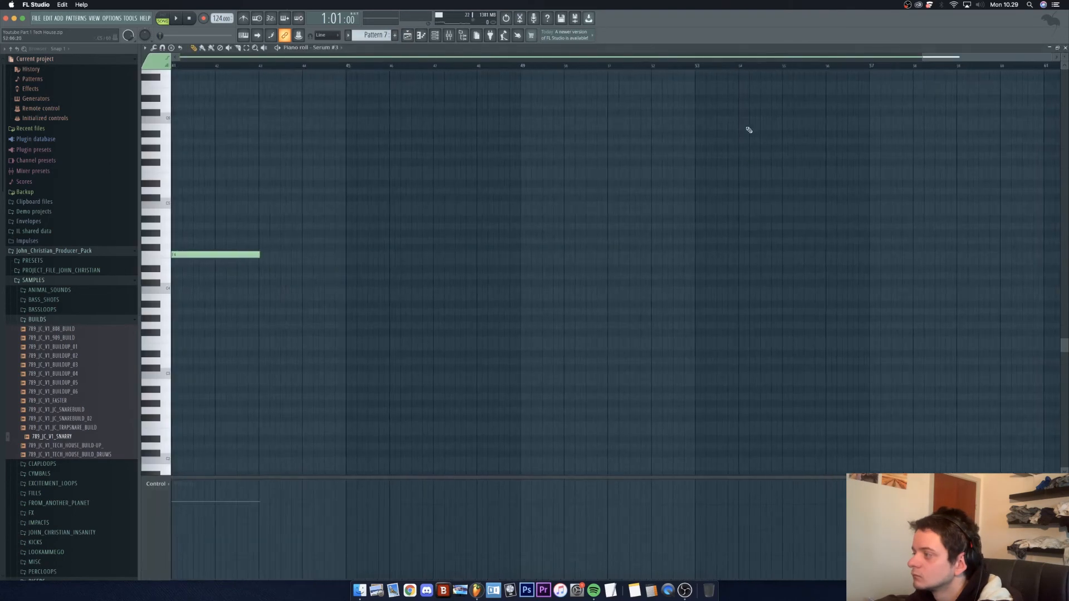
pyautogui.moveTo(262, 255)
pyautogui.mouseDown()
pyautogui.moveTo(391, 255)
pyautogui.moveTo(347, 268)
pyautogui.mouseUp()
pyautogui.press('p')
pyautogui.rightClick(385, 255)
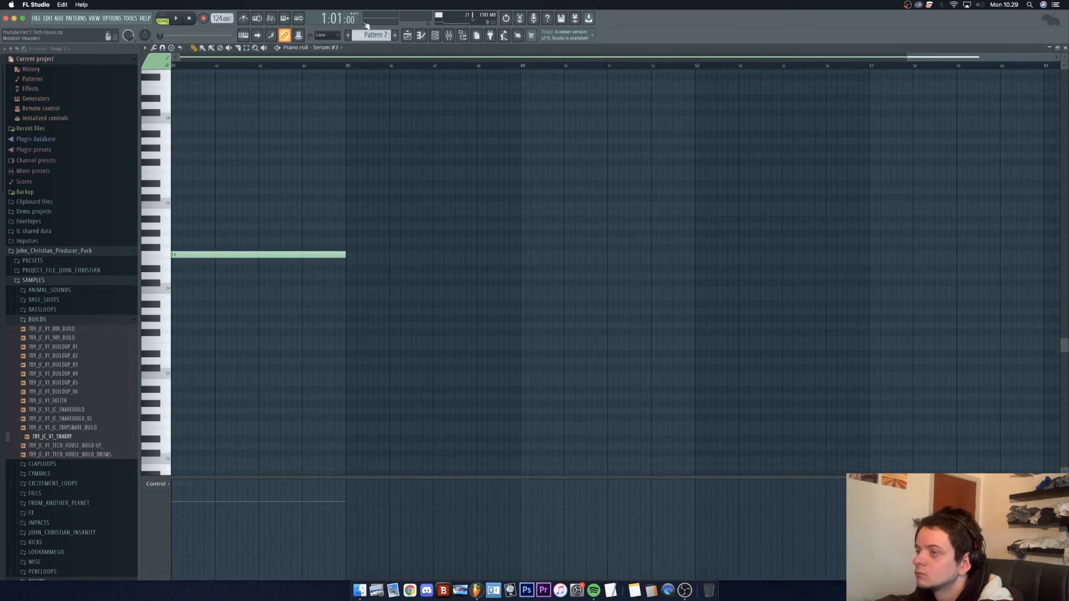
pyautogui.click(411, 38)
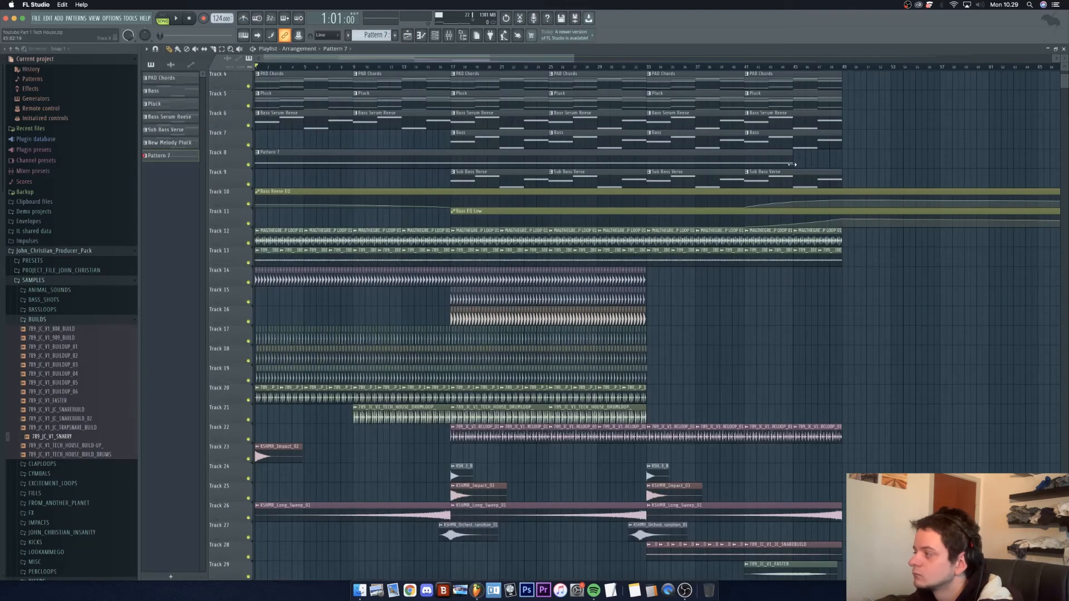
pyautogui.moveTo(793, 165); pyautogui.dragTo(841, 172)
pyautogui.doubleClick(557, 161)
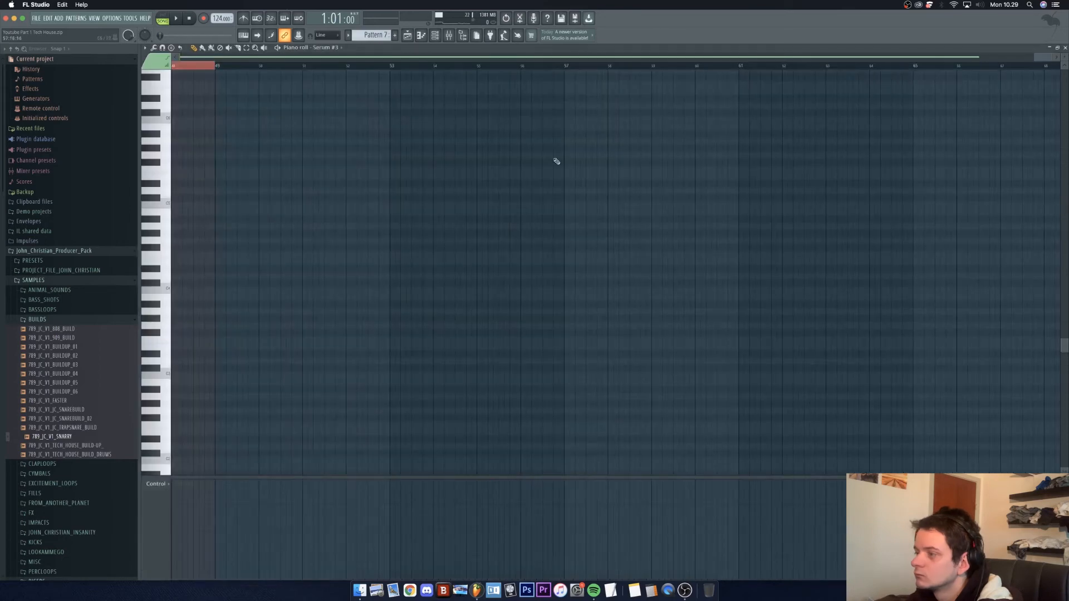
pyautogui.hscroll(-10, 494, 96)
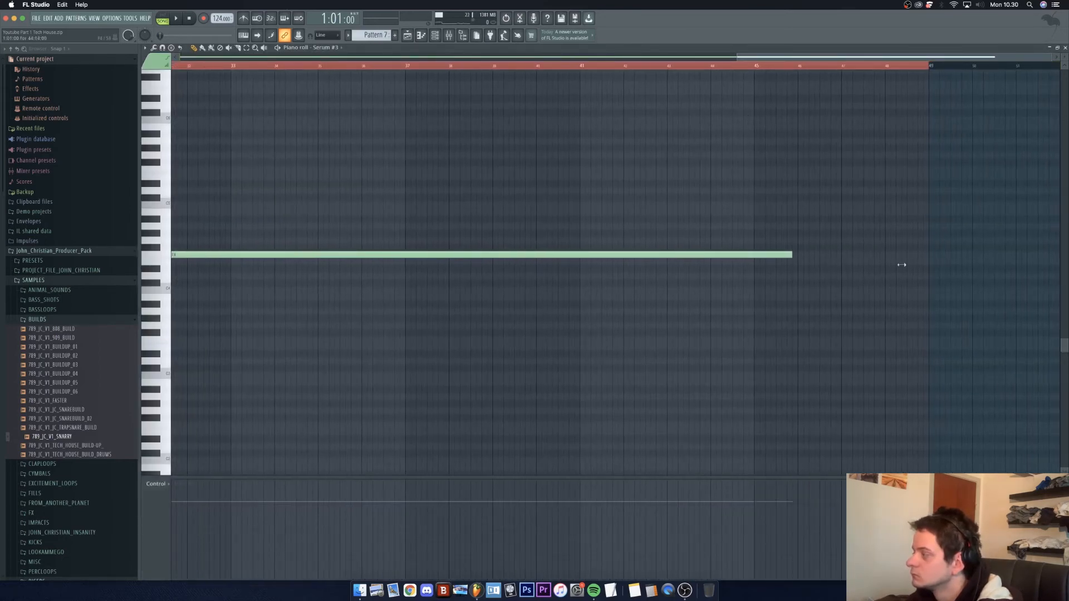
pyautogui.moveTo(901, 265); pyautogui.dragTo(939, 245)
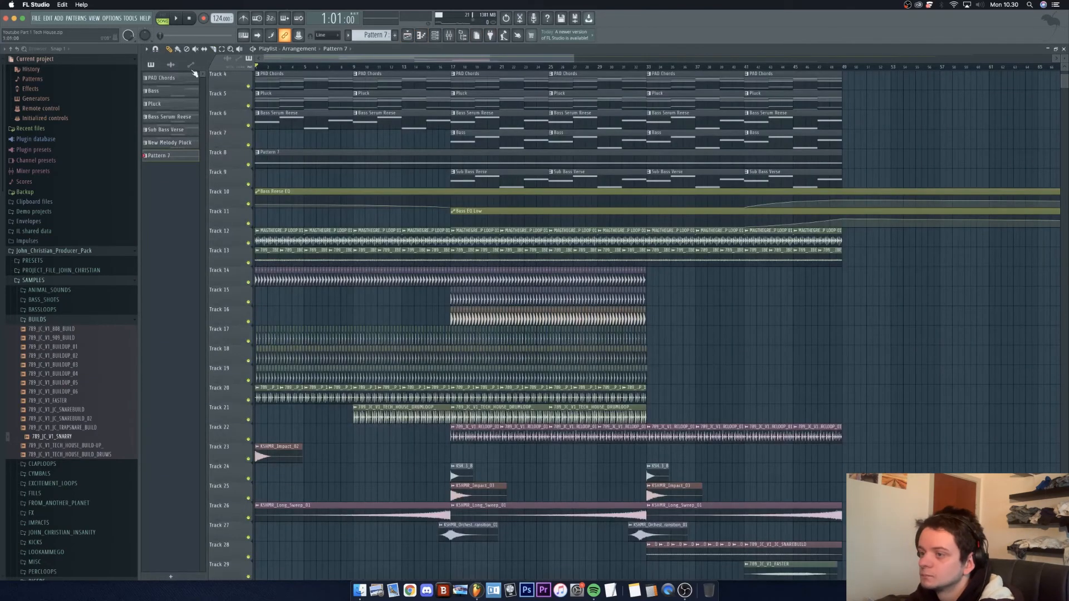
# Step: With Track 8 soloed during playback, route the Serum #3 channel to mixer Insert 4 and lower its fader
pyautogui.press('space')
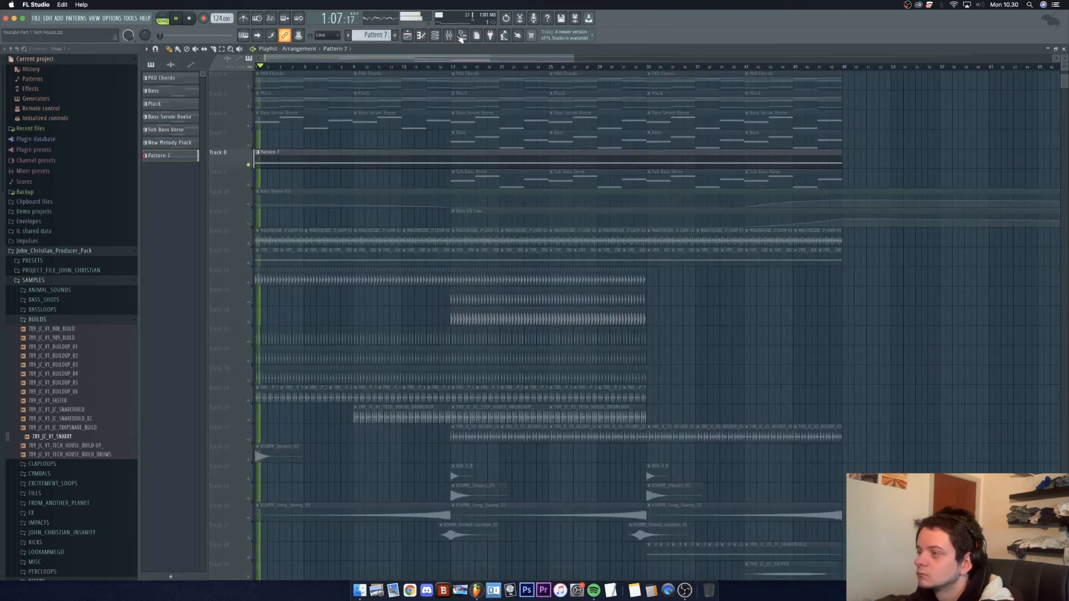
pyautogui.click(454, 36)
pyautogui.rightClick(286, 147)
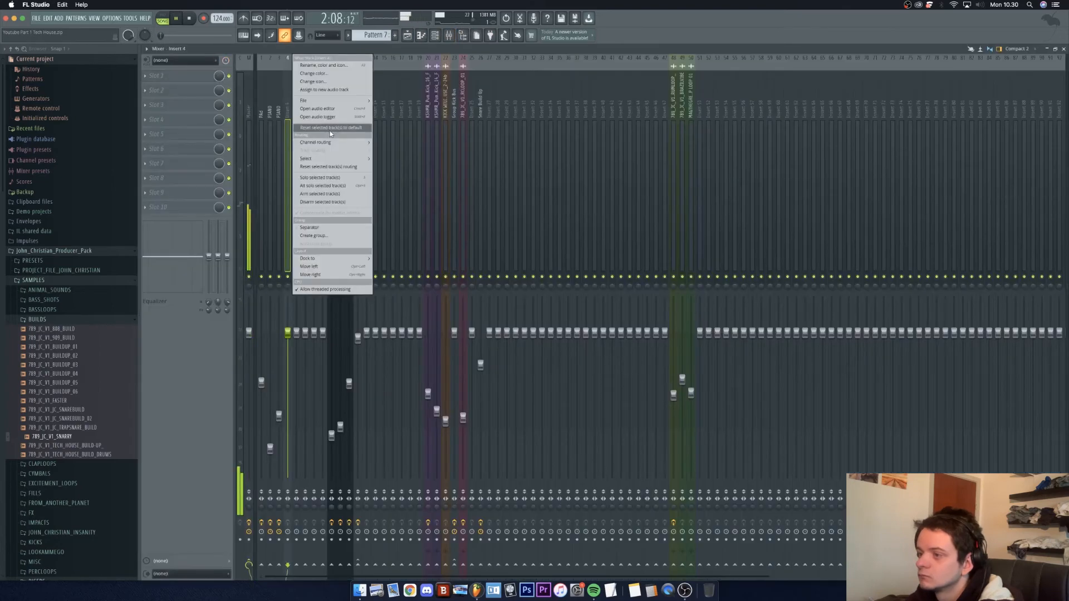
pyautogui.moveTo(336, 144)
pyautogui.click(418, 144)
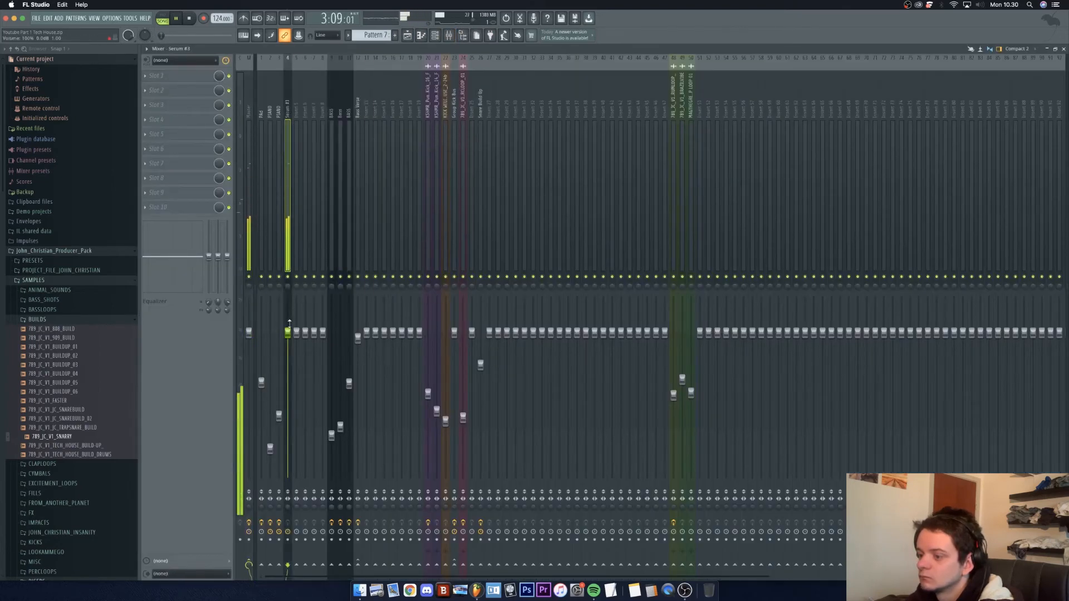
pyautogui.moveTo(287, 333); pyautogui.dragTo(288, 367)
# Step: Load the saved PIANO mixer track preset onto the Serum #3 insert and lower its fader well below the default level
pyautogui.rightClick(297, 269)
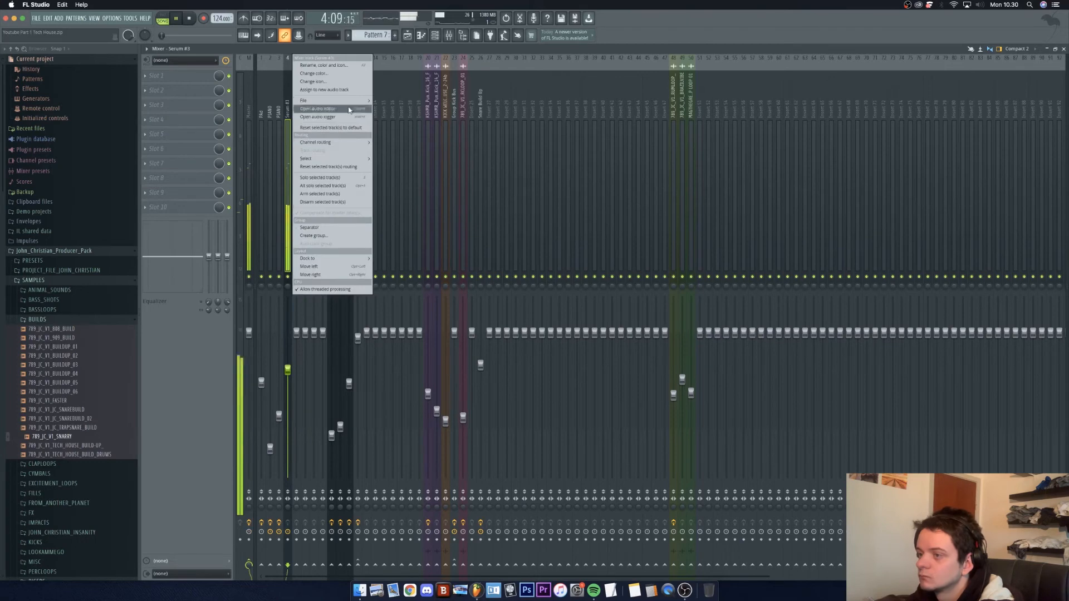
pyautogui.moveTo(334, 101)
pyautogui.click(448, 132)
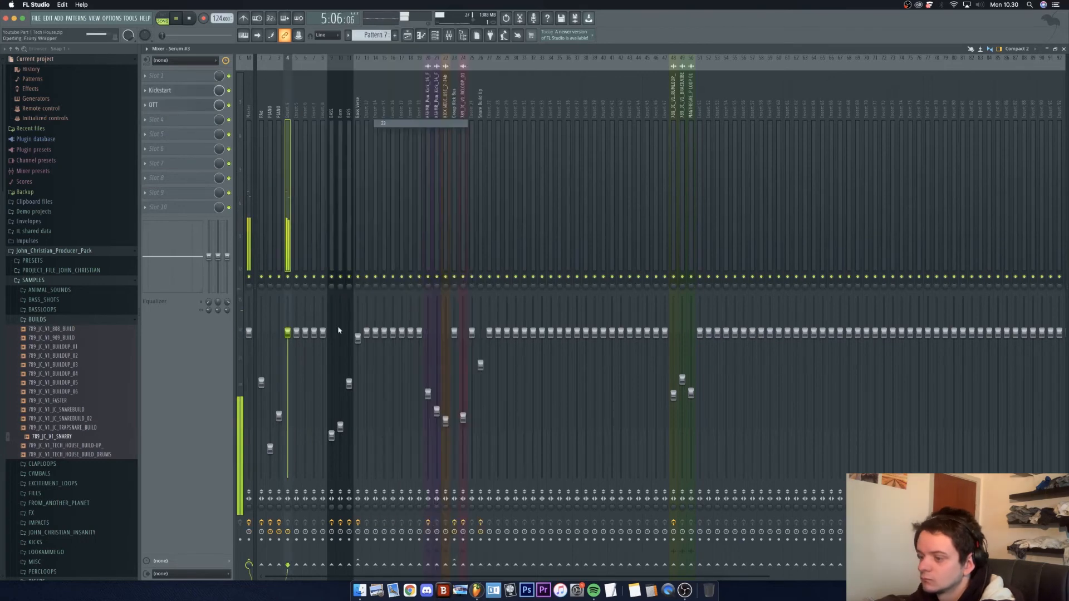
pyautogui.moveTo(287, 332); pyautogui.dragTo(287, 457)
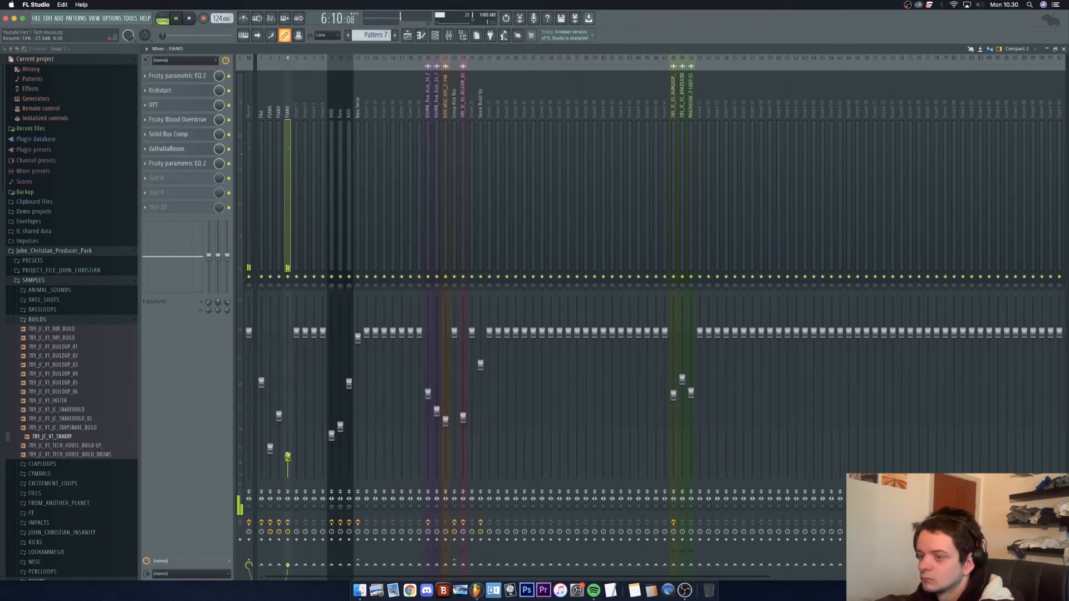
# Step: Examine the ValhallaRoom and Fruity Blood Overdrive settings in the PIANO insert's effect chain, closing each plugin window
pyautogui.click(188, 153)
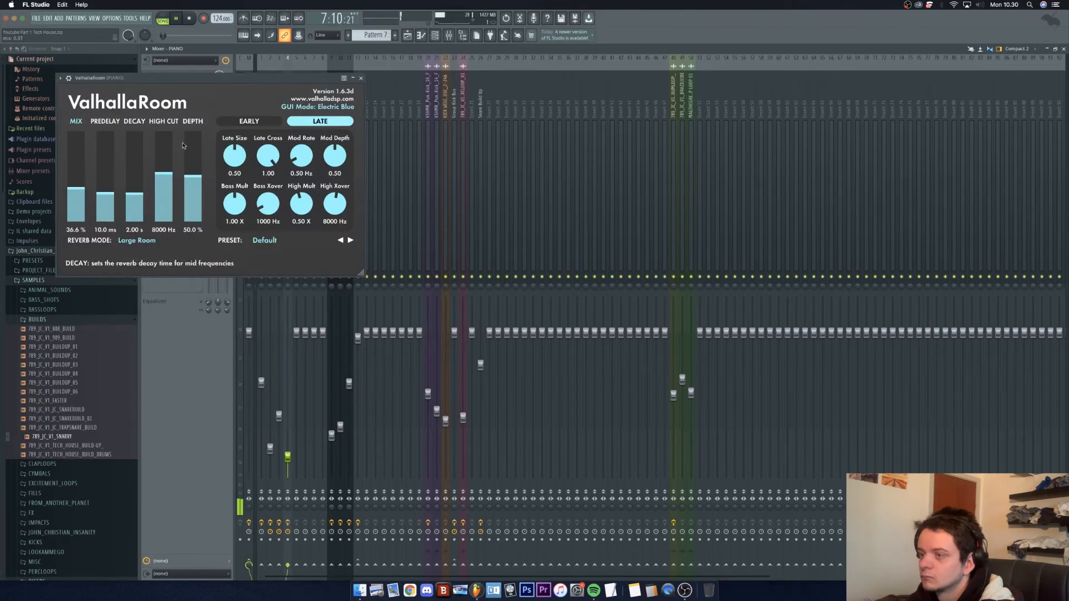
pyautogui.click(361, 78)
pyautogui.click(177, 119)
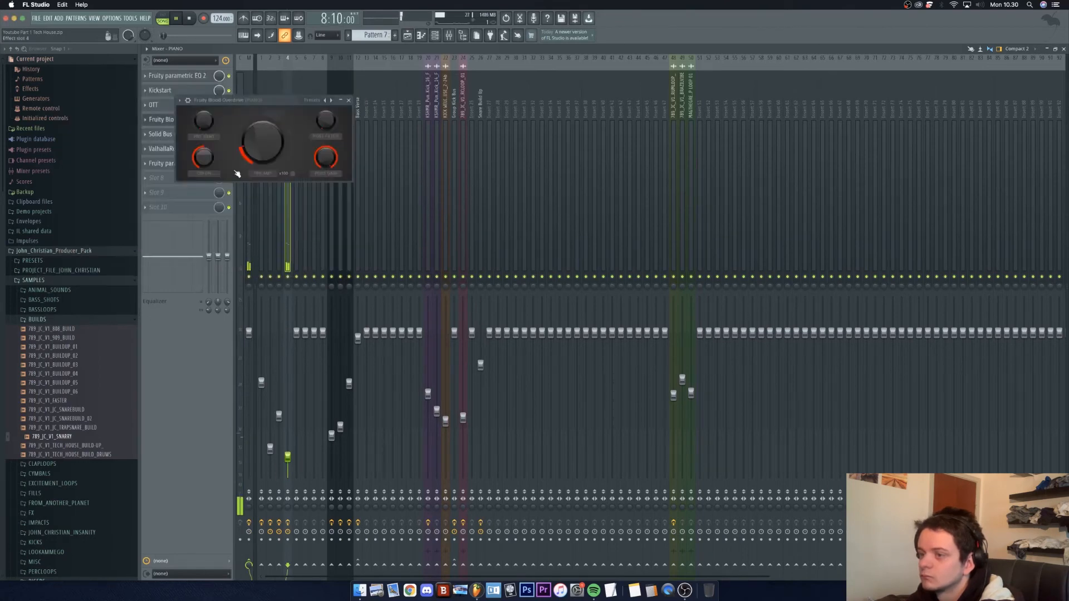
pyautogui.click(346, 100)
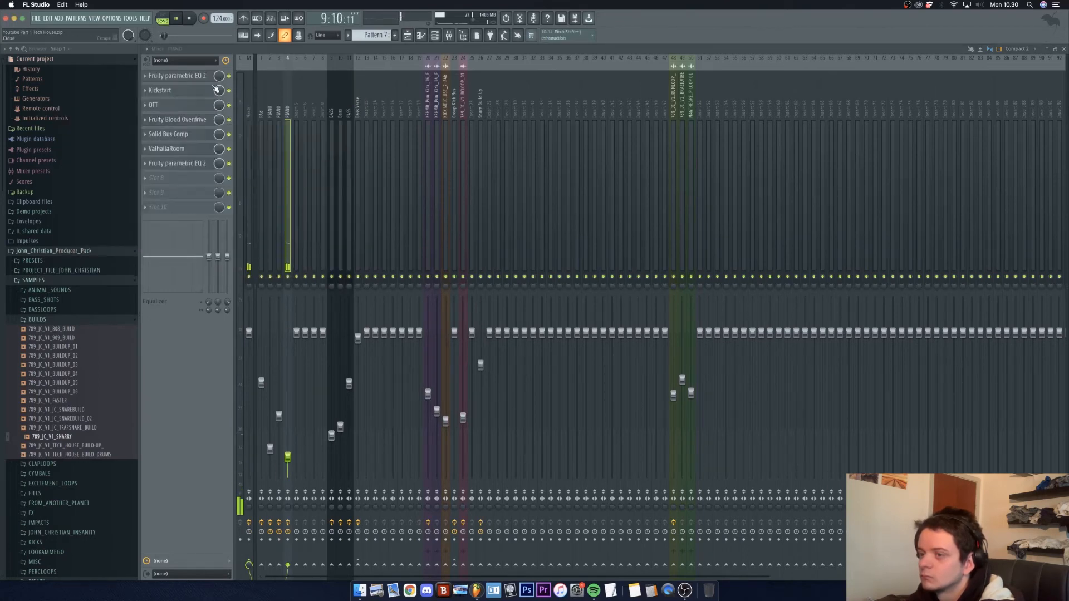
# Step: Reset bands 5, 6 and 7 in the PIANO insert's first Fruity parametric EQ 2 and close the plugin
pyautogui.click(177, 90)
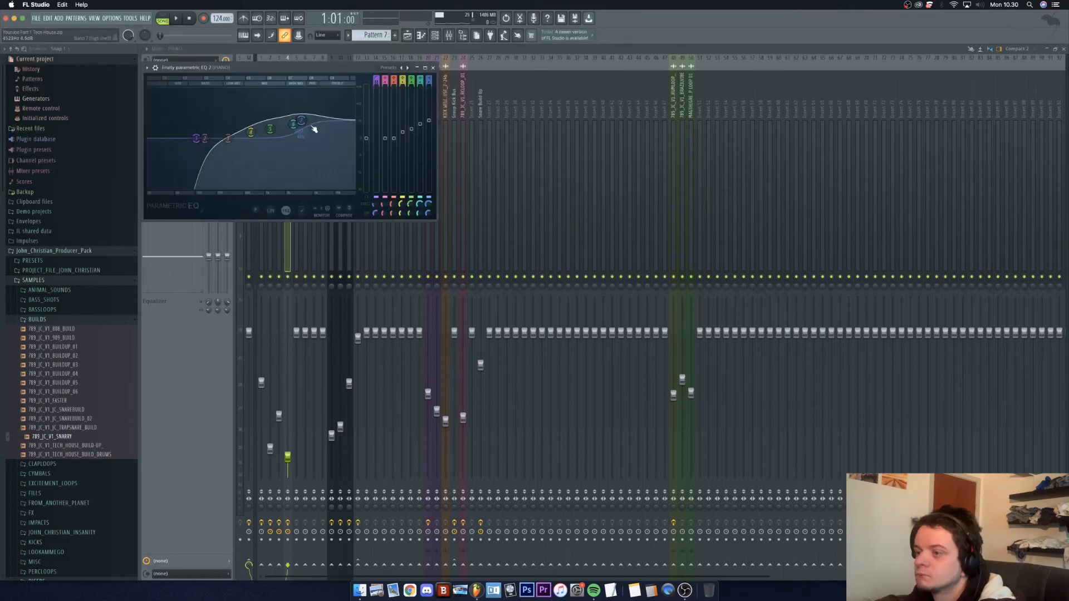
pyautogui.keyDown('alt'); pyautogui.click(319, 126); pyautogui.keyUp('alt')
pyautogui.keyDown('alt'); pyautogui.click(299, 127); pyautogui.keyUp('alt')
pyautogui.keyDown('alt'); pyautogui.click(274, 129); pyautogui.keyUp('alt')
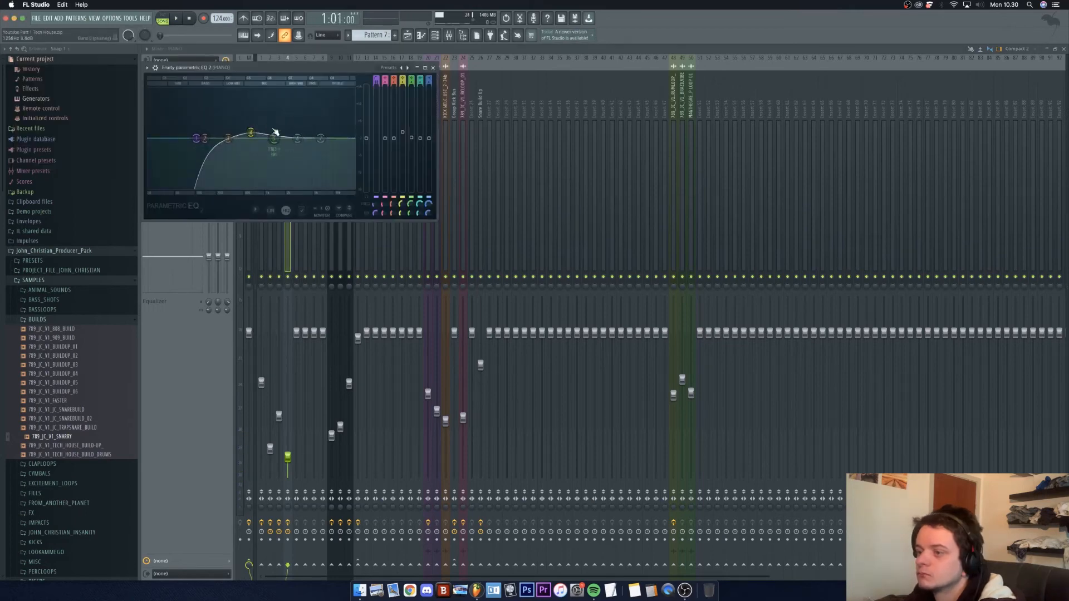
pyautogui.click(434, 68)
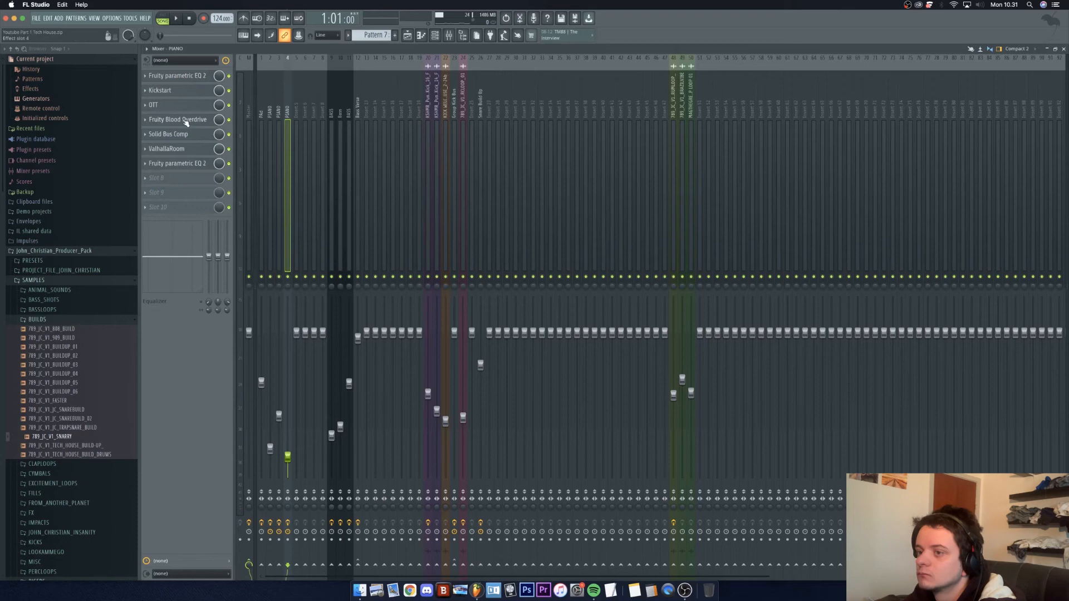
# Step: In the PIANO insert's second Fruity parametric EQ 2, turn band 7 into a low-pass filter with a steeper slope
pyautogui.click(181, 165)
pyautogui.rightClick(385, 203)
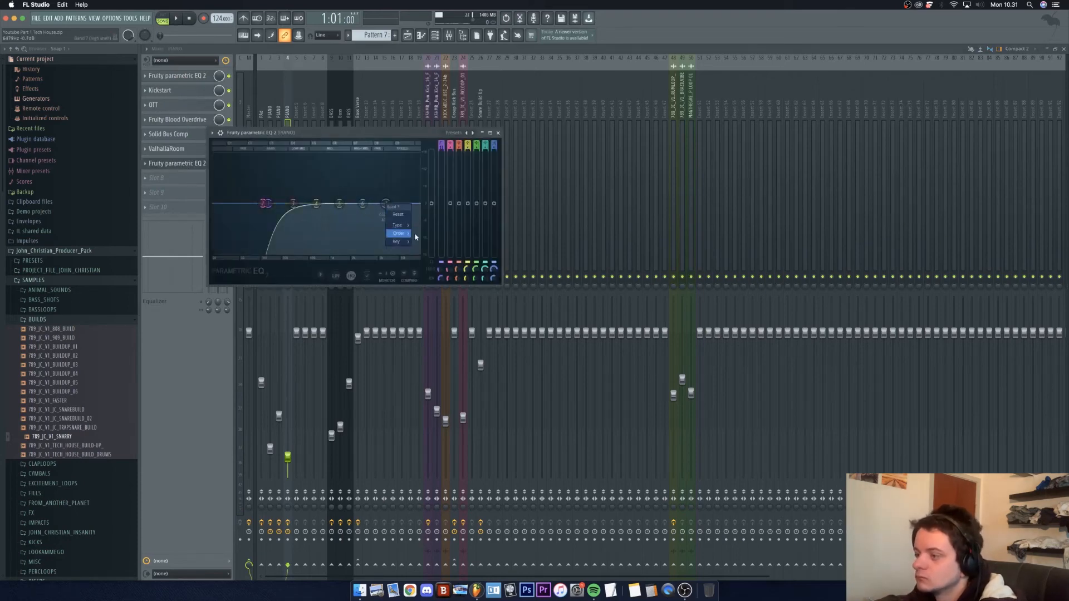
pyautogui.moveTo(398, 225)
pyautogui.click(429, 234)
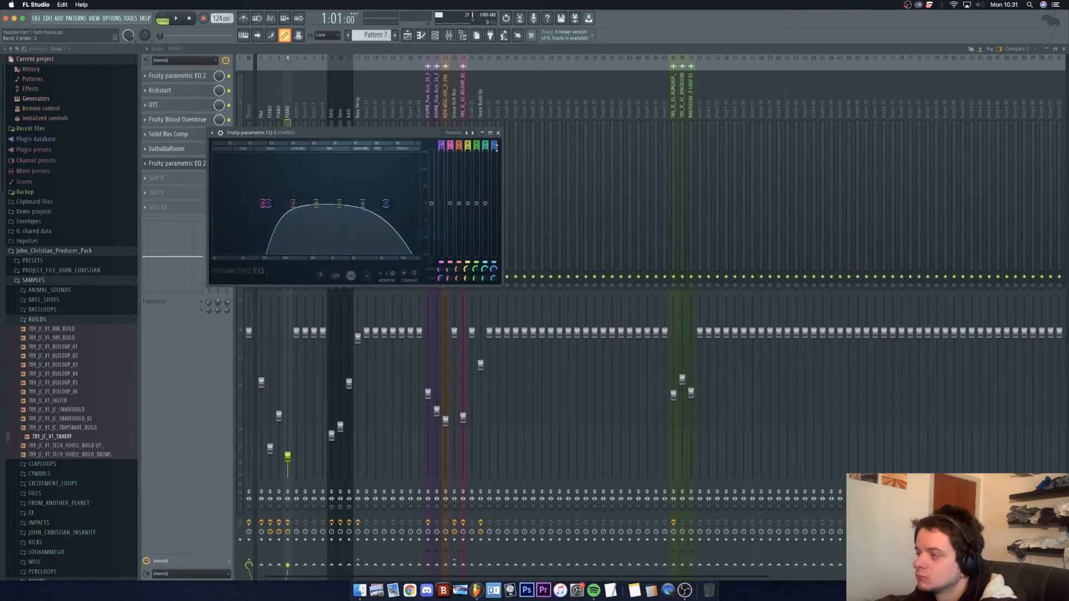
pyautogui.moveTo(497, 147); pyautogui.dragTo(495, 148)
# Step: Create an automation clip for the frequency of band 7 and close the EQ
pyautogui.rightClick(492, 272)
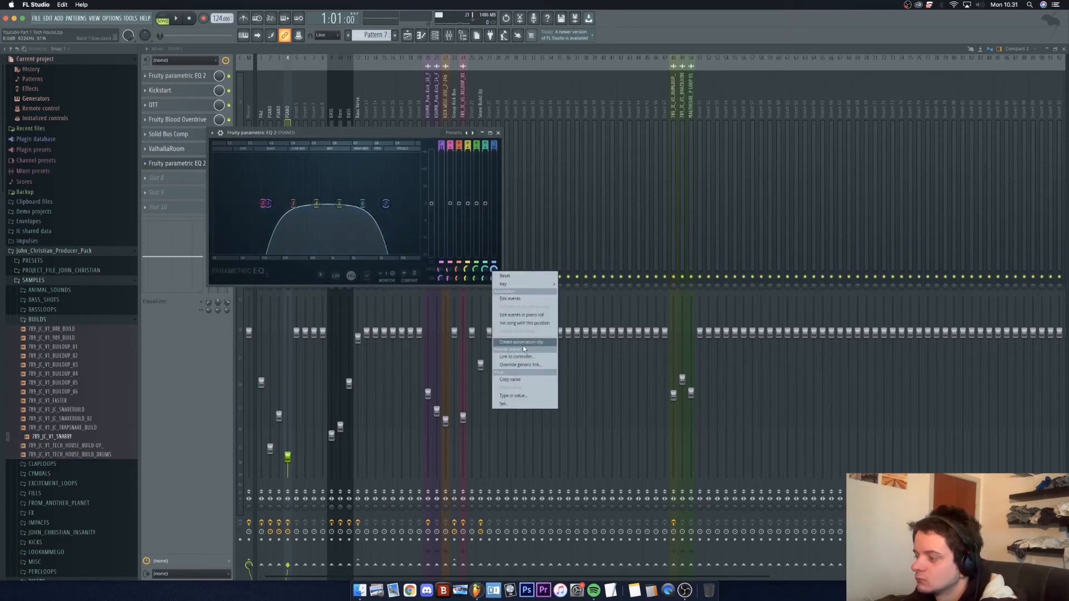
pyautogui.click(525, 348)
pyautogui.click(497, 133)
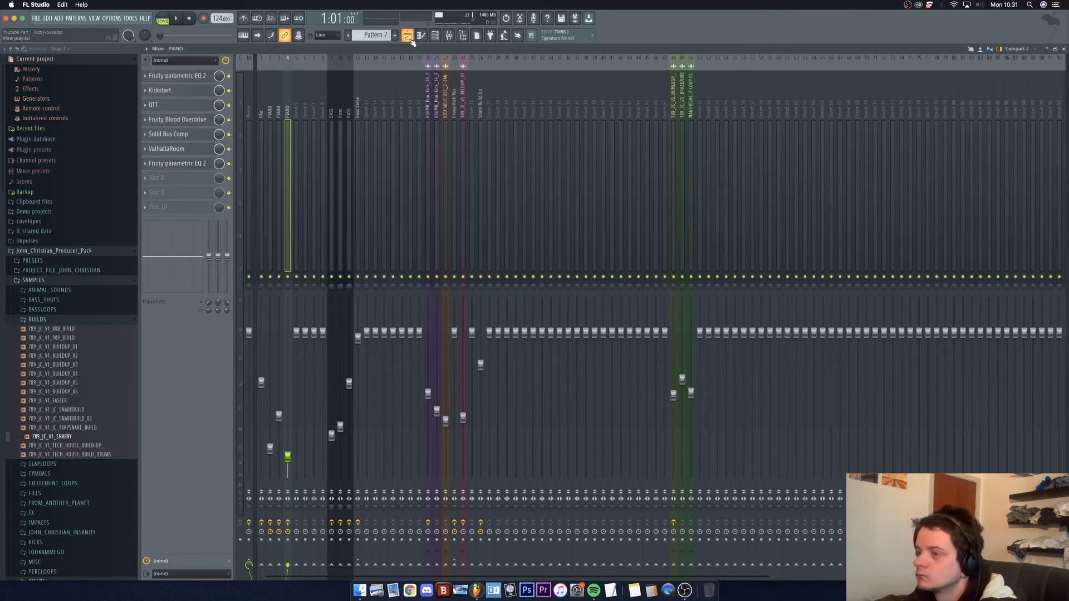
# Step: Move the new band 7 frequency automation in the playlist to Track 9, directly beneath the Pattern 7 track
pyautogui.click(408, 36)
pyautogui.scroll(5, 291, 221)
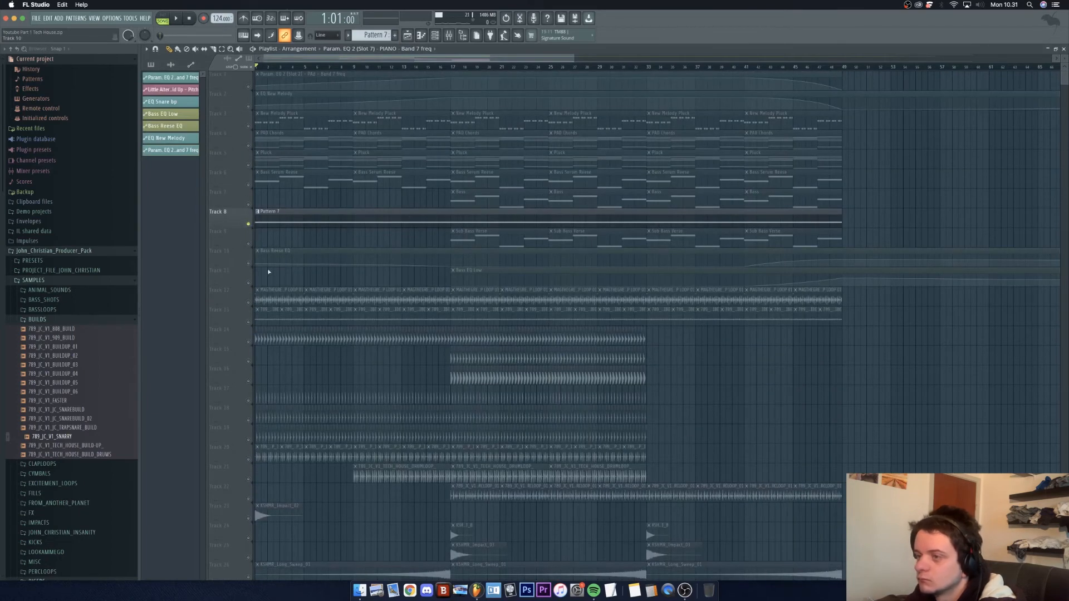
pyautogui.scroll(-5, 268, 272)
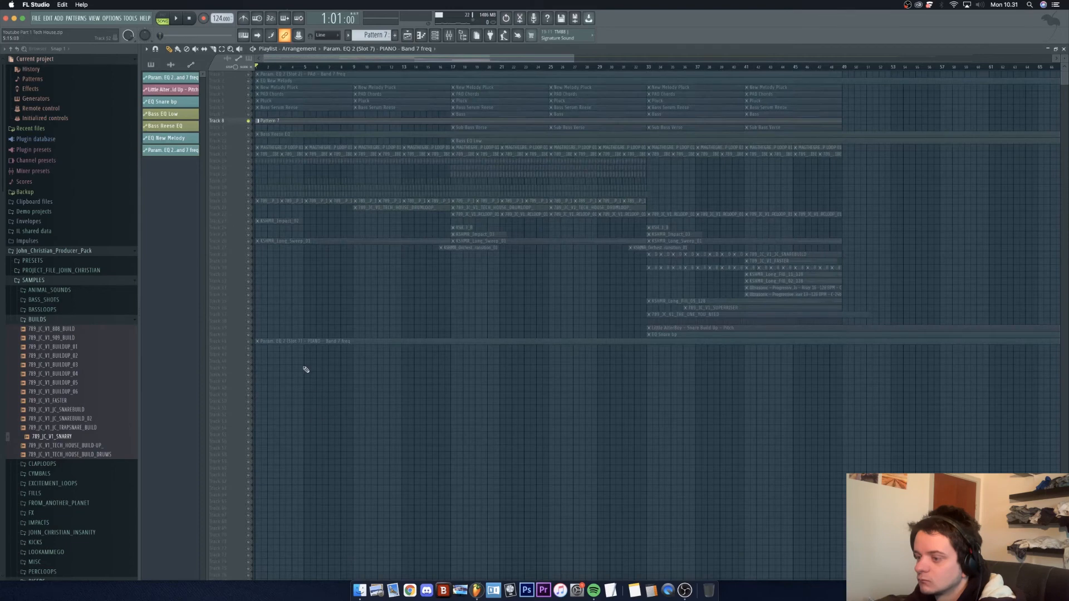
pyautogui.moveTo(244, 344); pyautogui.dragTo(284, 142)
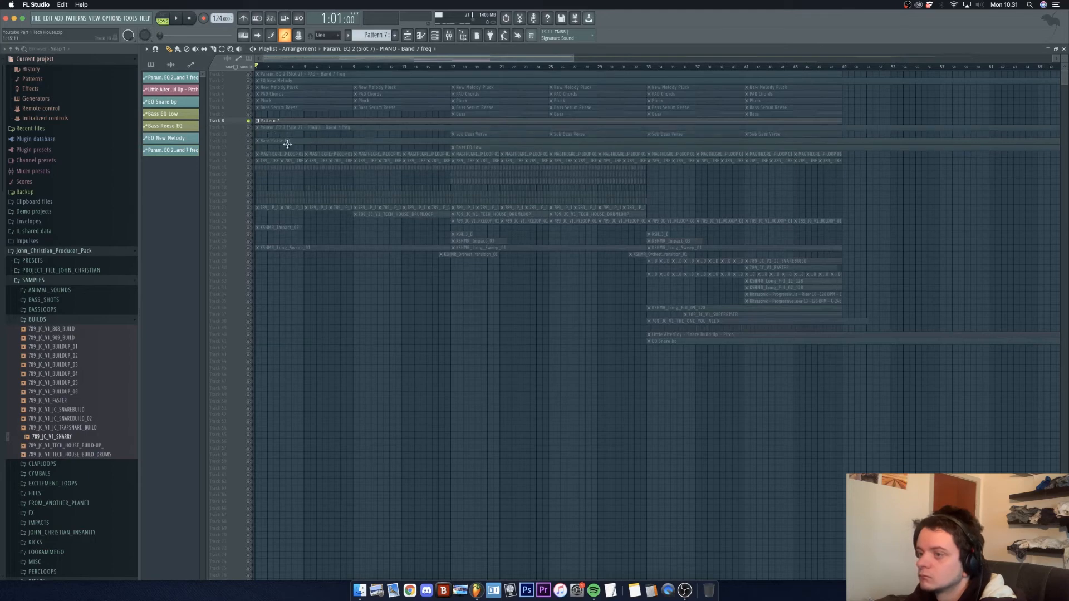
pyautogui.scroll(3, 291, 137)
# Step: Rename the automation clip on Track 9 to ARP EQ
pyautogui.click(277, 115)
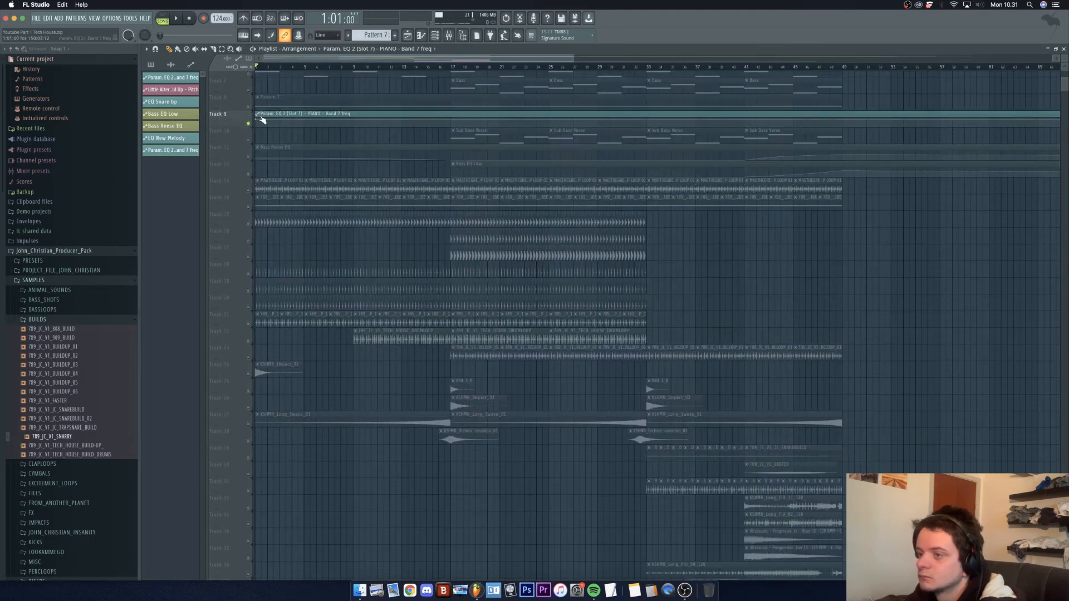
pyautogui.rightClick(262, 120)
pyautogui.click(282, 160)
pyautogui.write('AR')
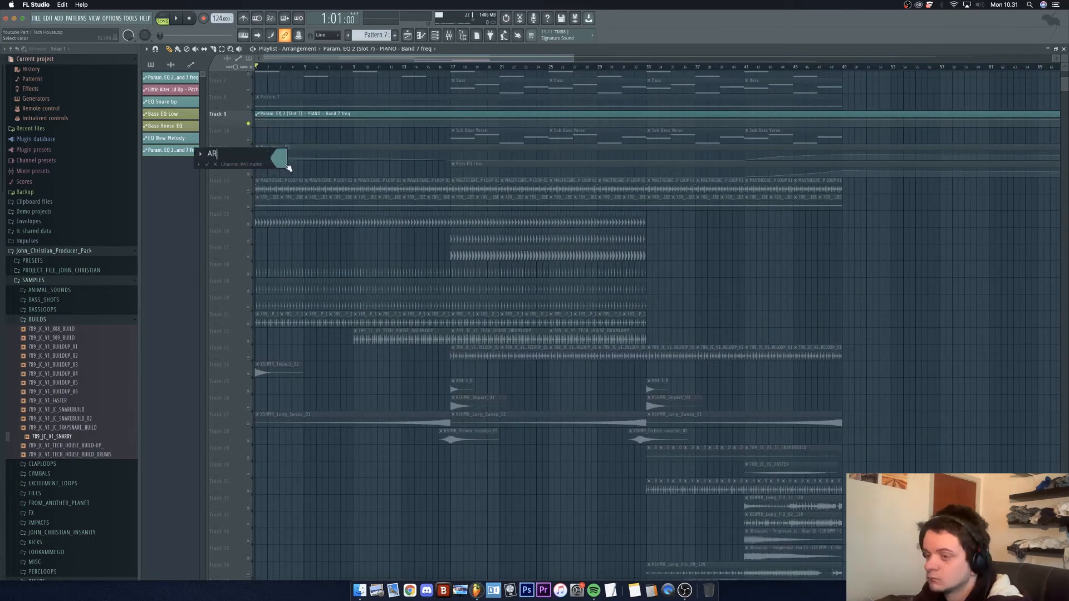
pyautogui.write('P EQ')
pyautogui.press('Return')
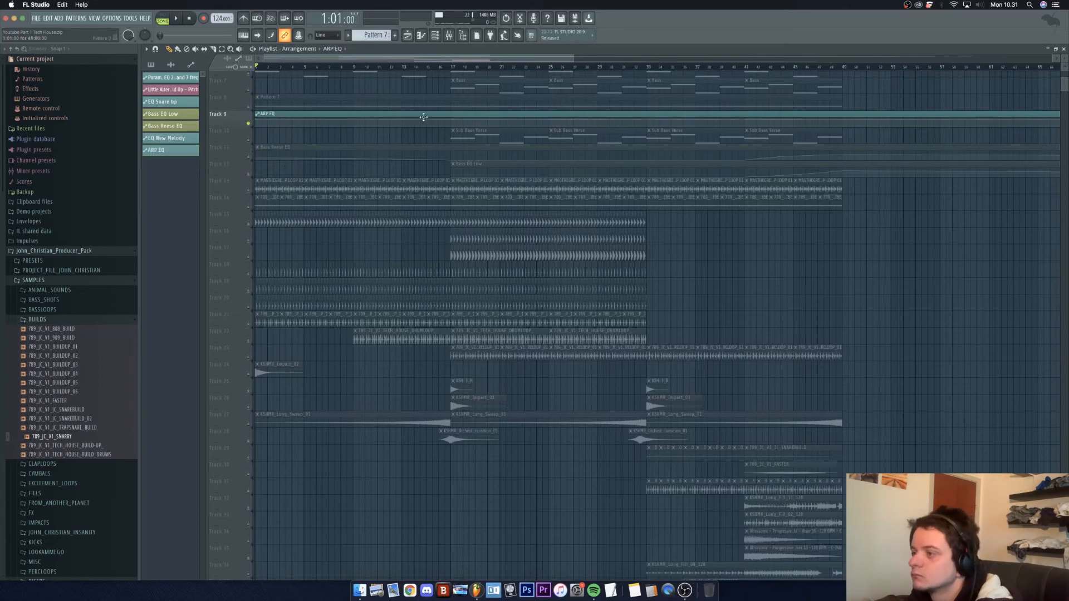
# Step: Shape the ARP EQ automation into a rise from a low start to bar 25, auditioning several positions during playback
pyautogui.moveTo(453, 121); pyautogui.dragTo(457, 107)
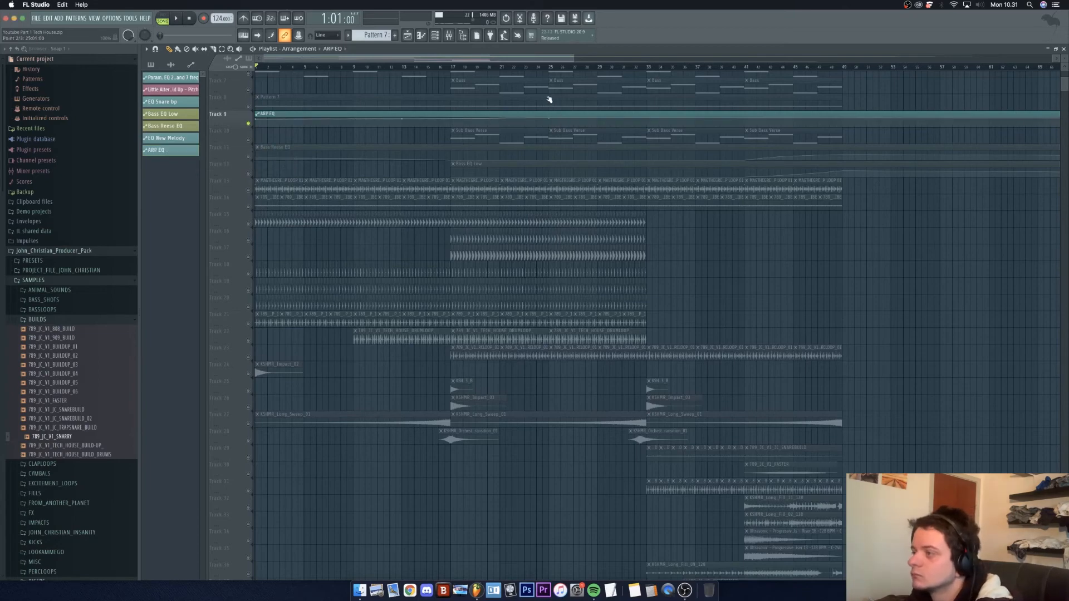
pyautogui.moveTo(260, 120); pyautogui.dragTo(262, 126)
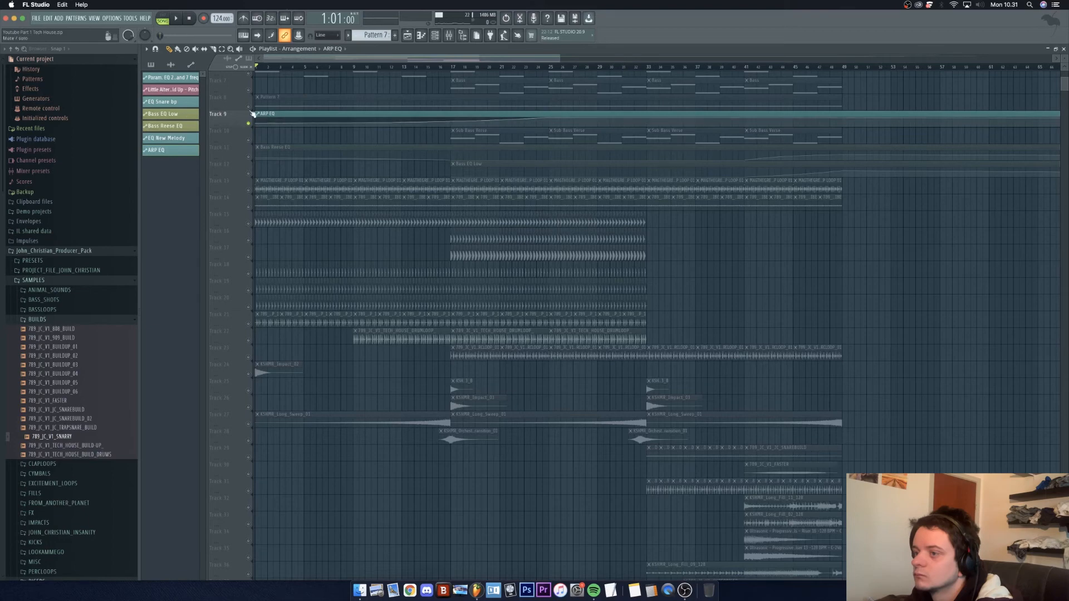
pyautogui.press('space')
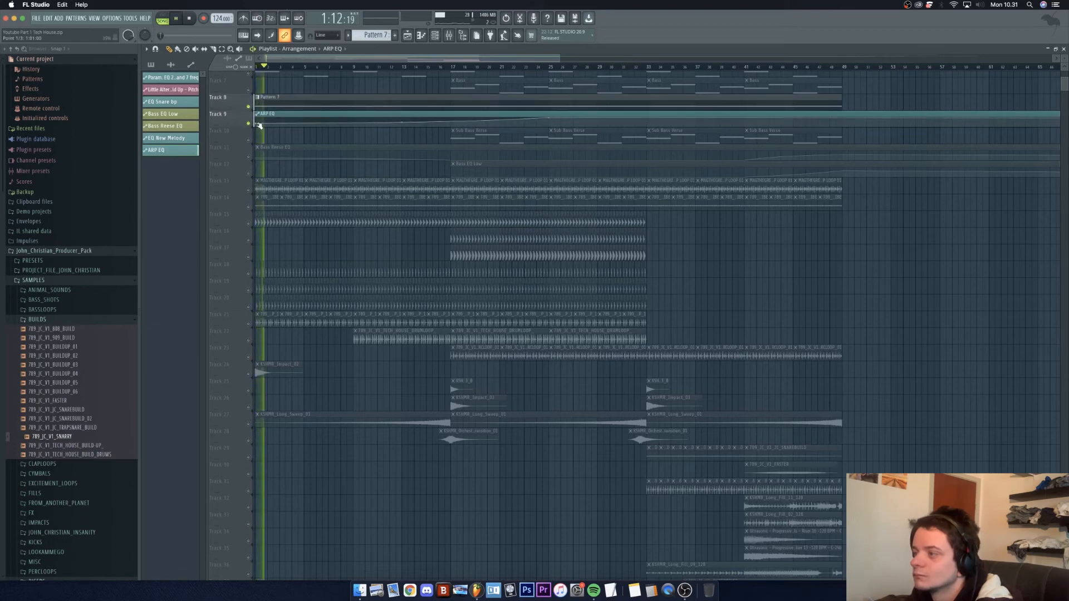
pyautogui.click(434, 66)
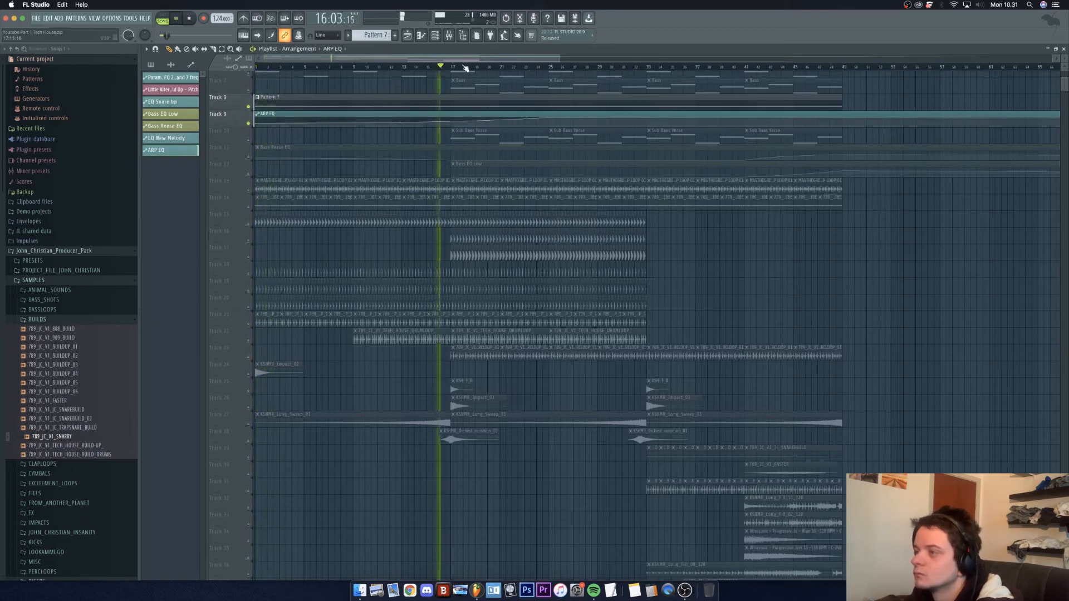
pyautogui.click(461, 67)
pyautogui.click(525, 68)
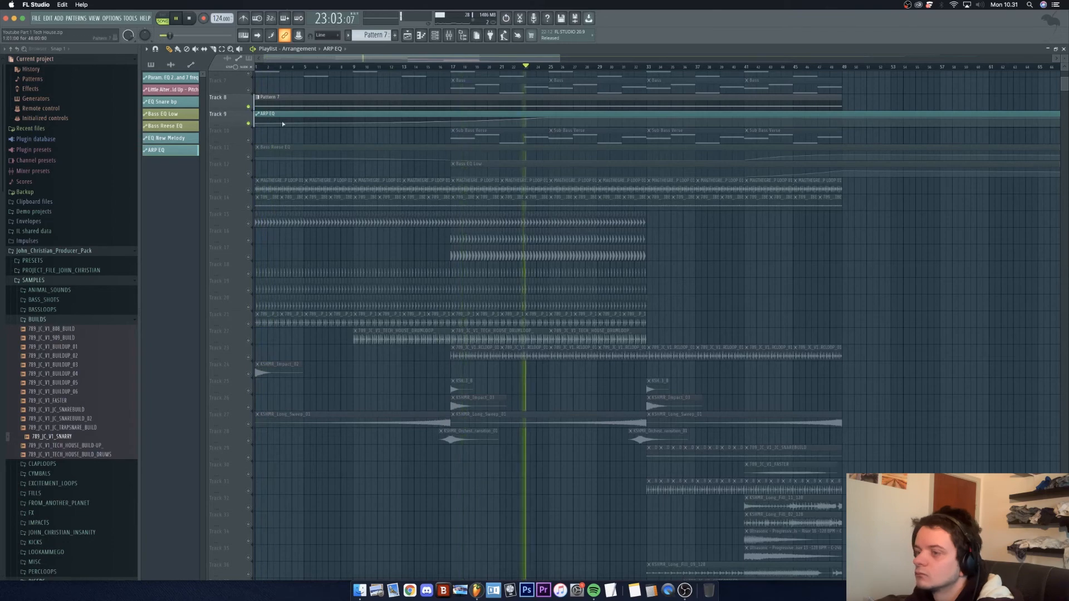
# Step: Unsolo the arp tracks and raise the arp's PIANO insert fader to balance it against the full mix
pyautogui.rightClick(248, 123)
pyautogui.rightClick(248, 123)
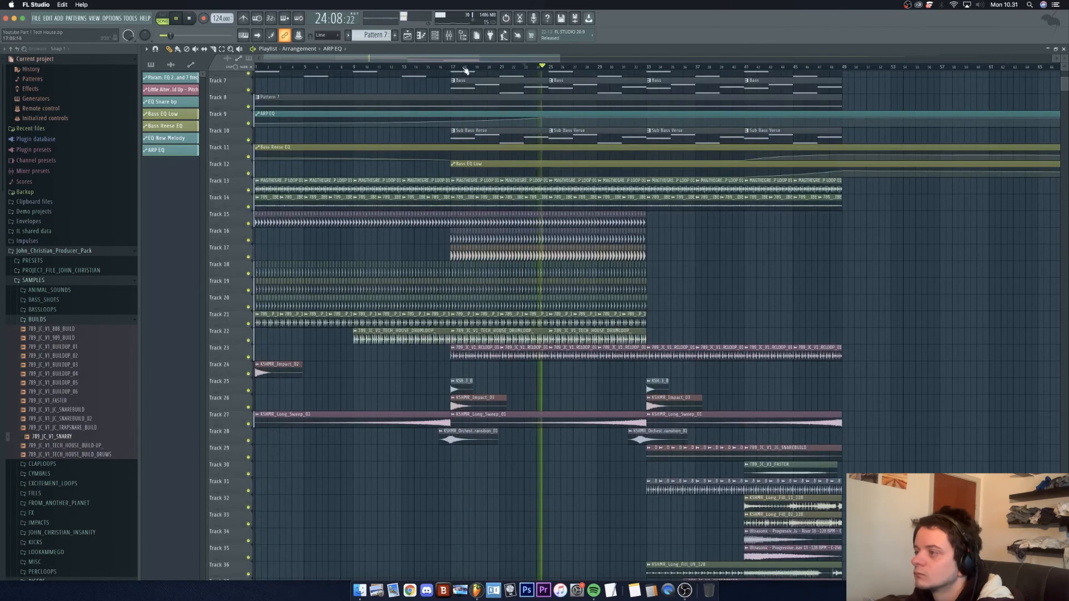
pyautogui.click(449, 36)
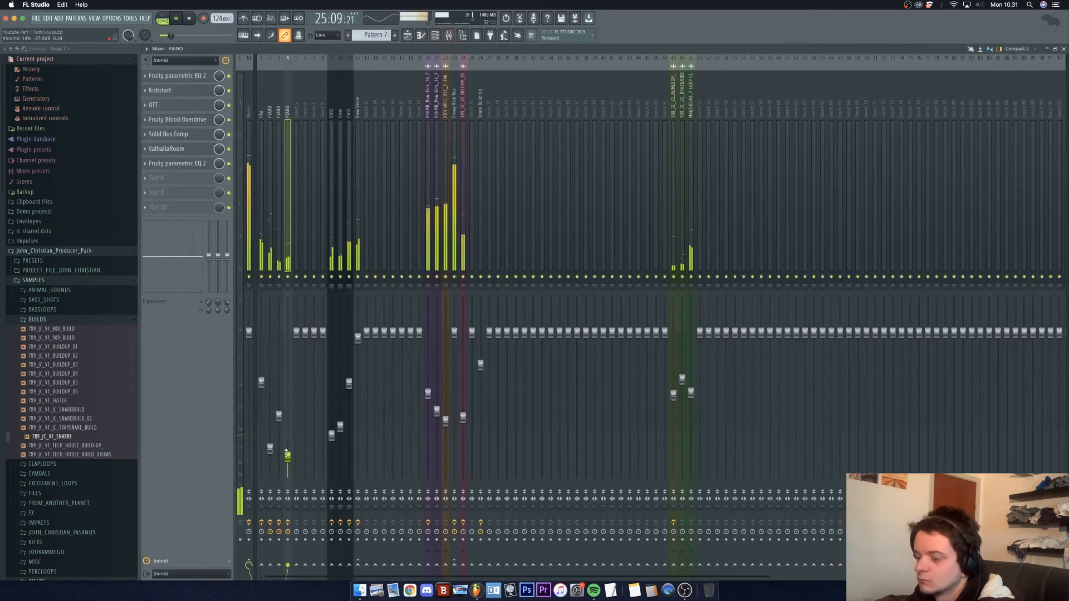
pyautogui.moveTo(286, 454); pyautogui.dragTo(287, 415)
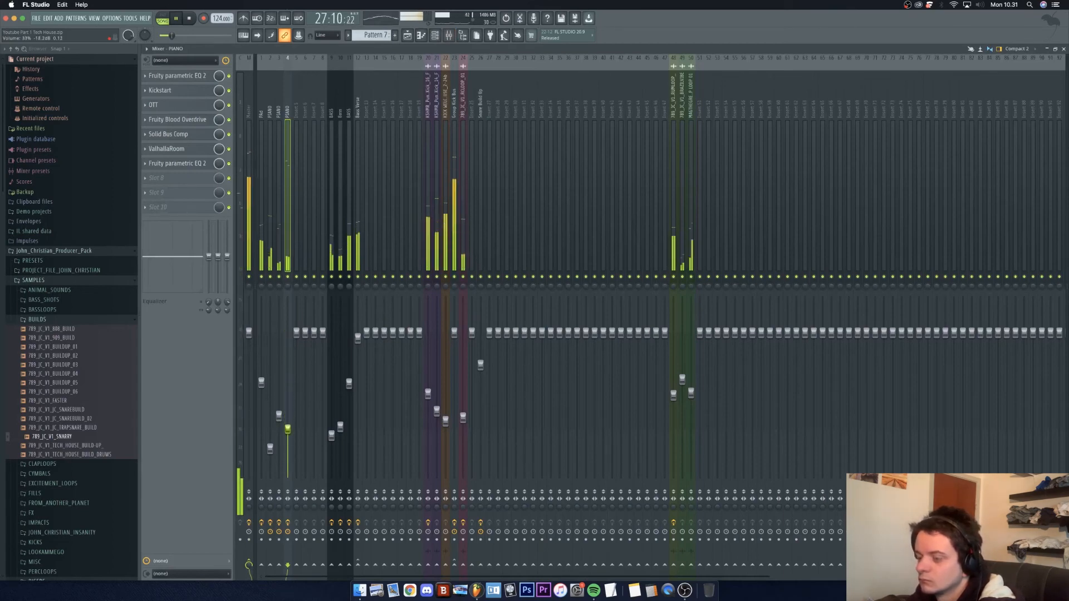
pyautogui.moveTo(287, 430); pyautogui.dragTo(287, 418)
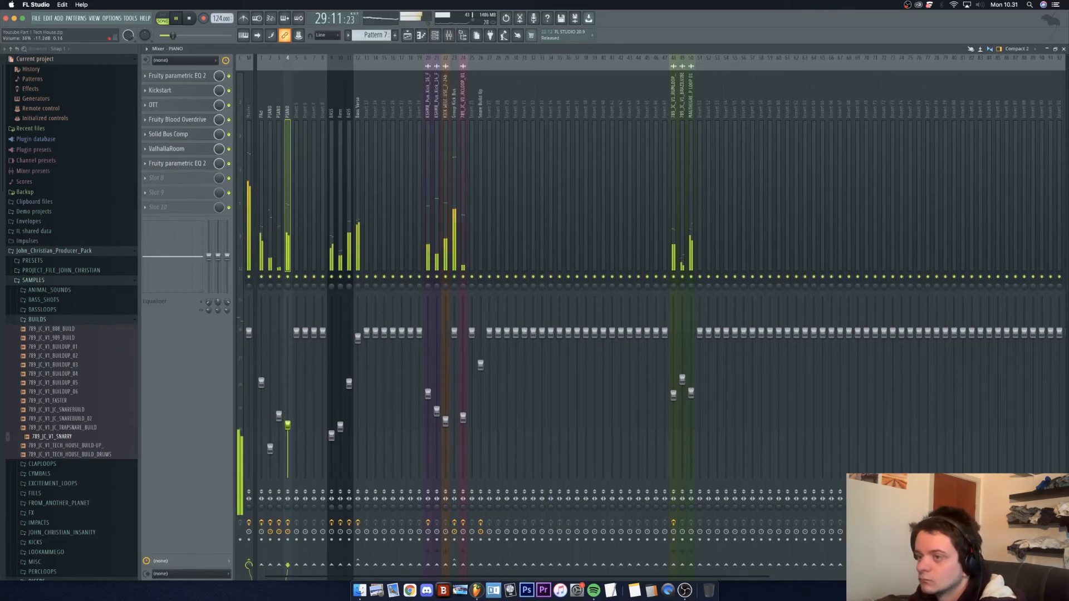
# Step: Check the full mix's spectrum and levels in SPAN on the Master track during playback, closing the analyzer
pyautogui.click(252, 263)
pyautogui.click(188, 75)
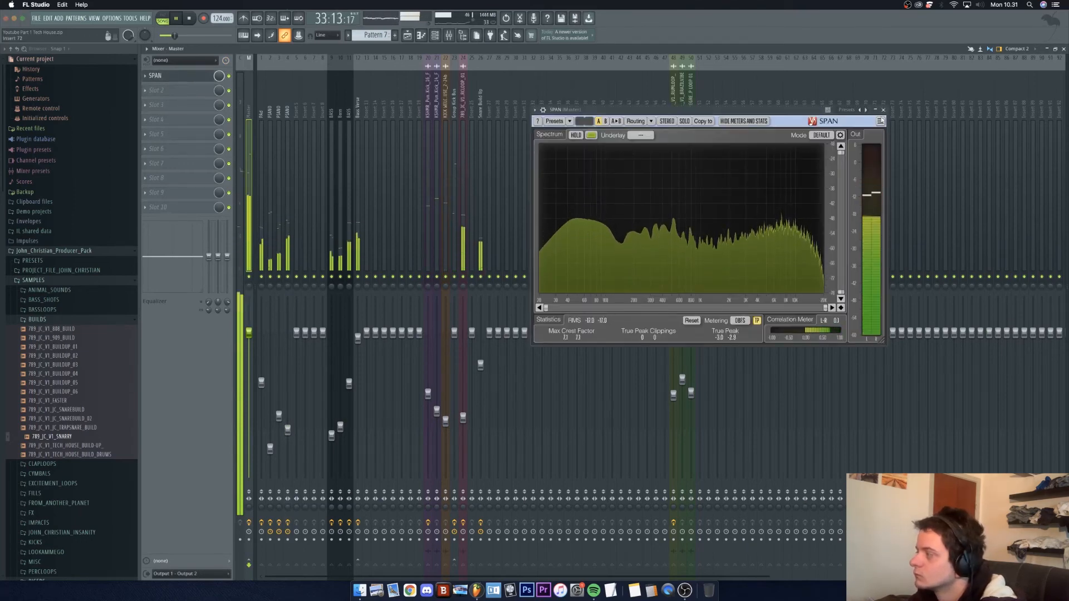
pyautogui.click(883, 110)
# Step: Extend the ARP EQ automation with a curved fall that reaches its low point at bar 49
pyautogui.click(408, 36)
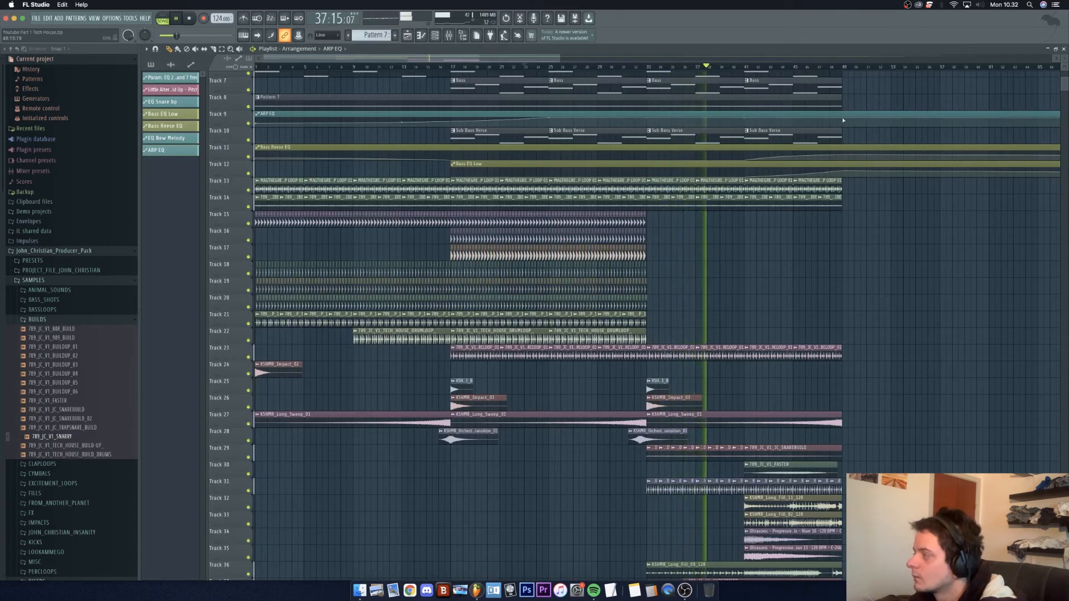
pyautogui.moveTo(845, 121); pyautogui.dragTo(843, 127)
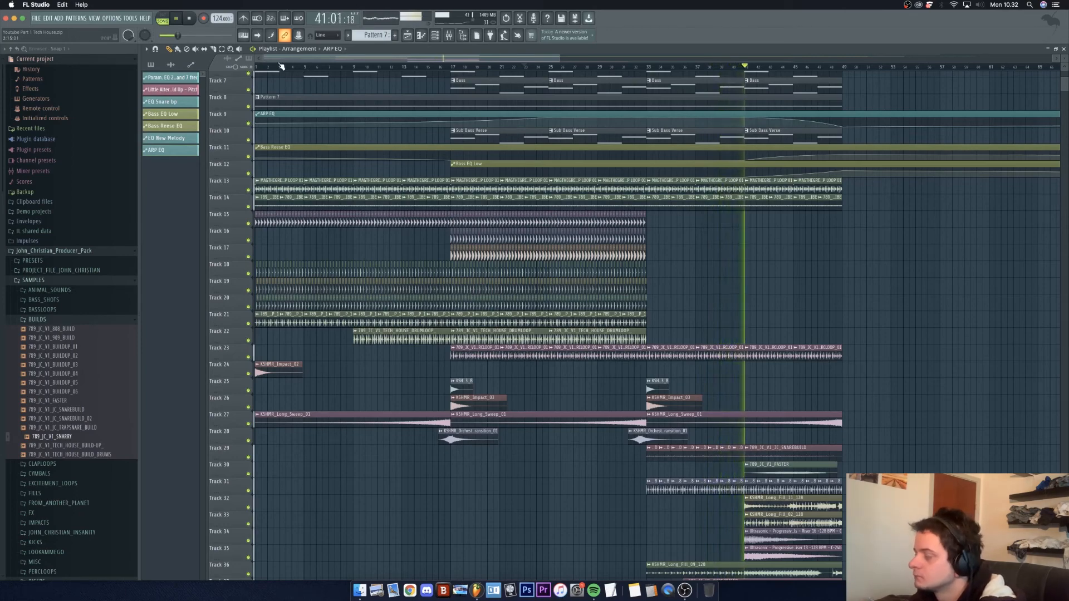
# Step: Insert an empty track above the Pattern 7 track, create Pattern 8, and place its clip from bar 1 to bar 49
pyautogui.scroll(-2, 707, 303)
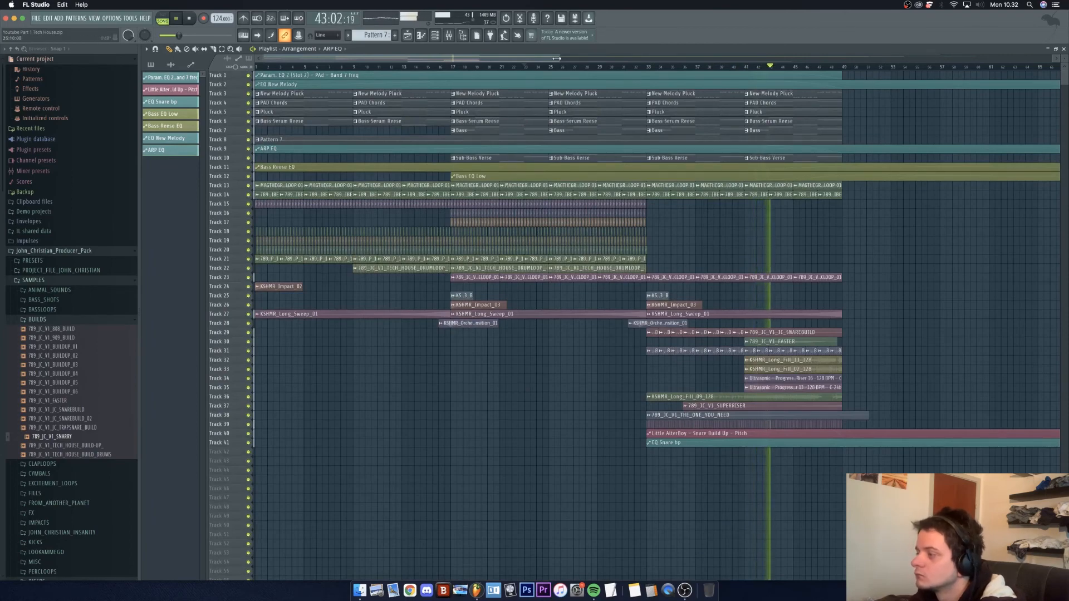
pyautogui.scroll(-1, 671, 78)
pyautogui.scroll(-2, 671, 78)
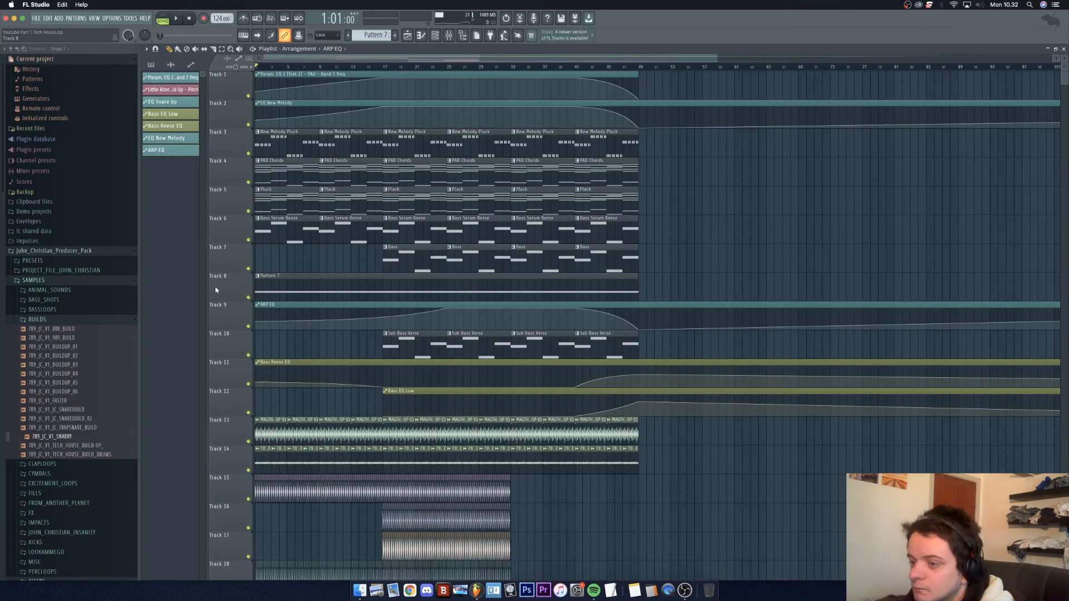
pyautogui.rightClick(216, 290)
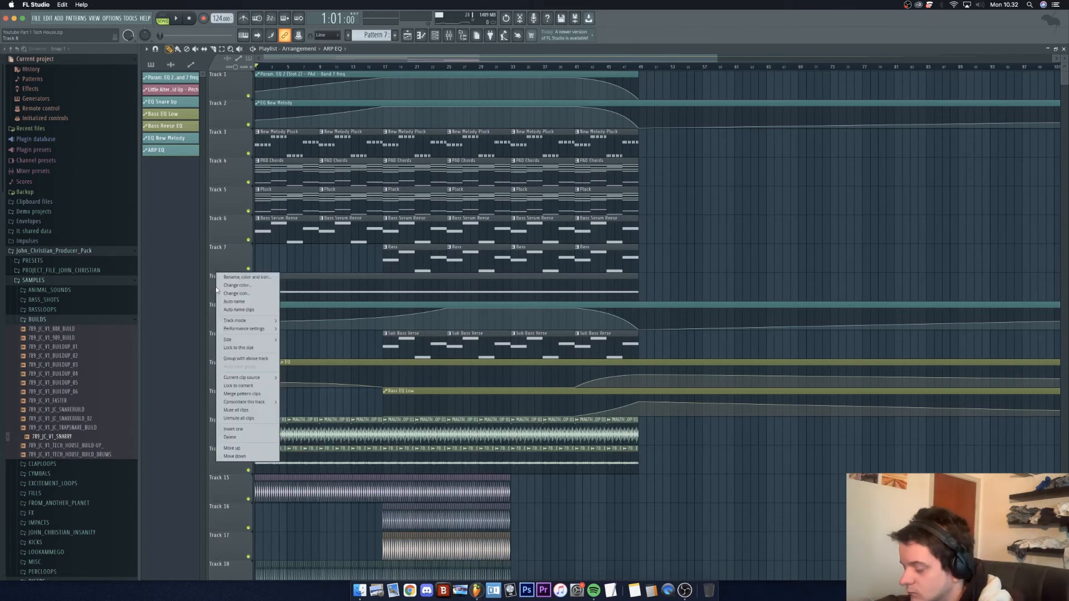
pyautogui.click(240, 429)
pyautogui.click(397, 39)
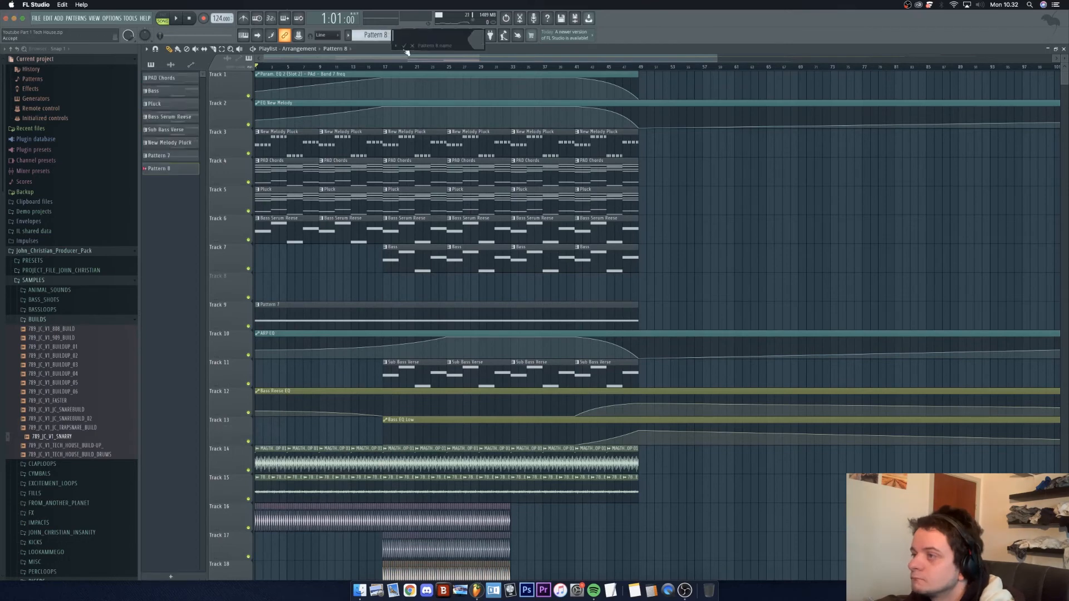
pyautogui.moveTo(263, 290); pyautogui.dragTo(635, 297)
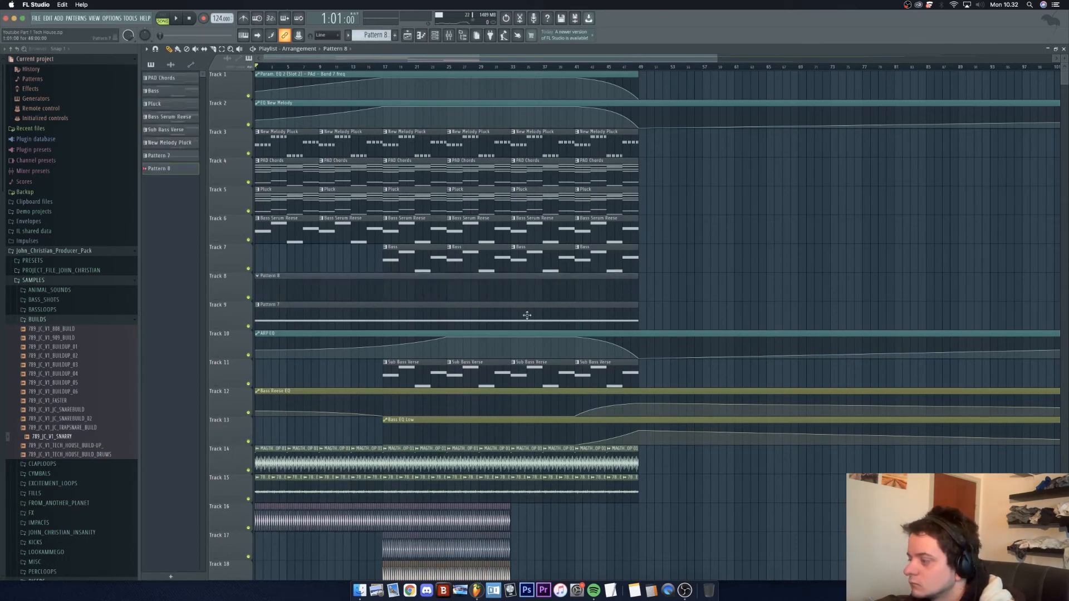
# Step: Open Pattern 7 in the piano roll, select its sustained note, and return to the playlist
pyautogui.doubleClick(346, 310)
pyautogui.moveTo(366, 60); pyautogui.dragTo(181, 59)
pyautogui.press('super+a')
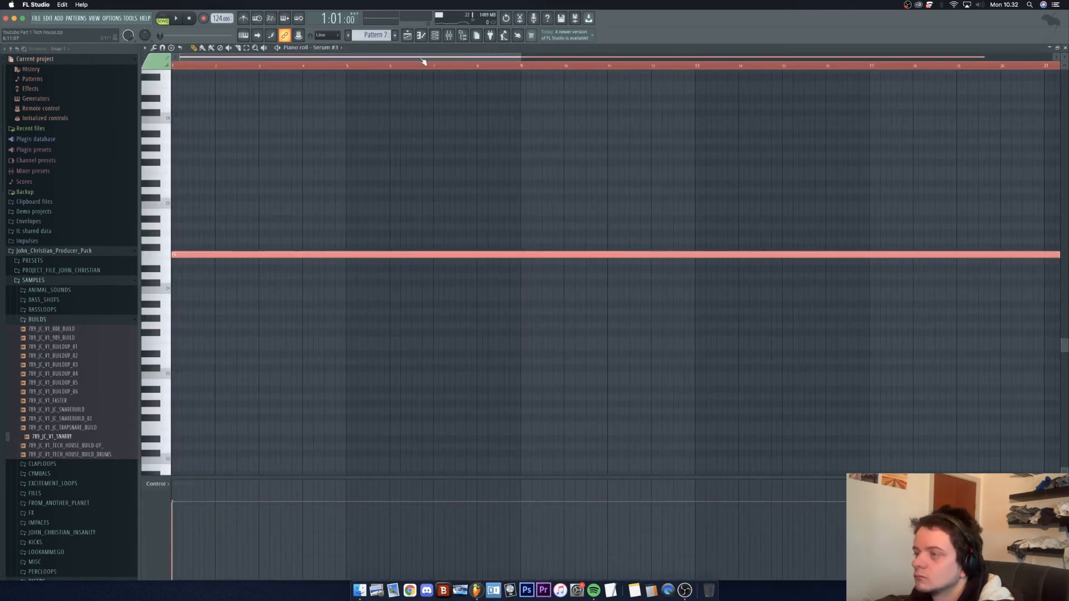
pyautogui.click(409, 37)
# Step: Add a reFX Nexus generator channel and load its AR Clockworks arpeggio preset, closing the plugin window
pyautogui.click(435, 35)
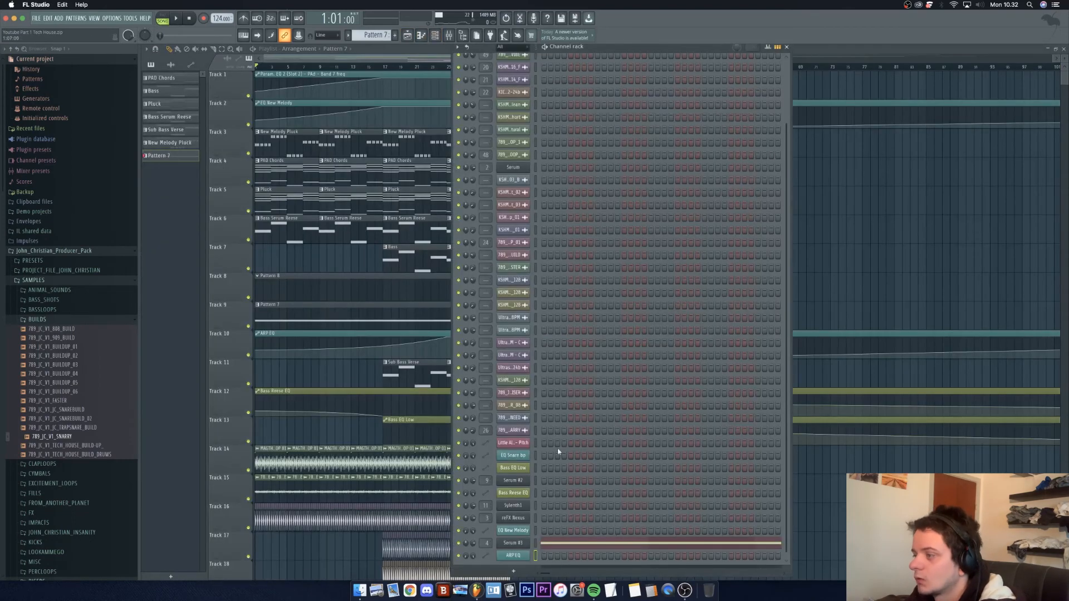
pyautogui.click(513, 572)
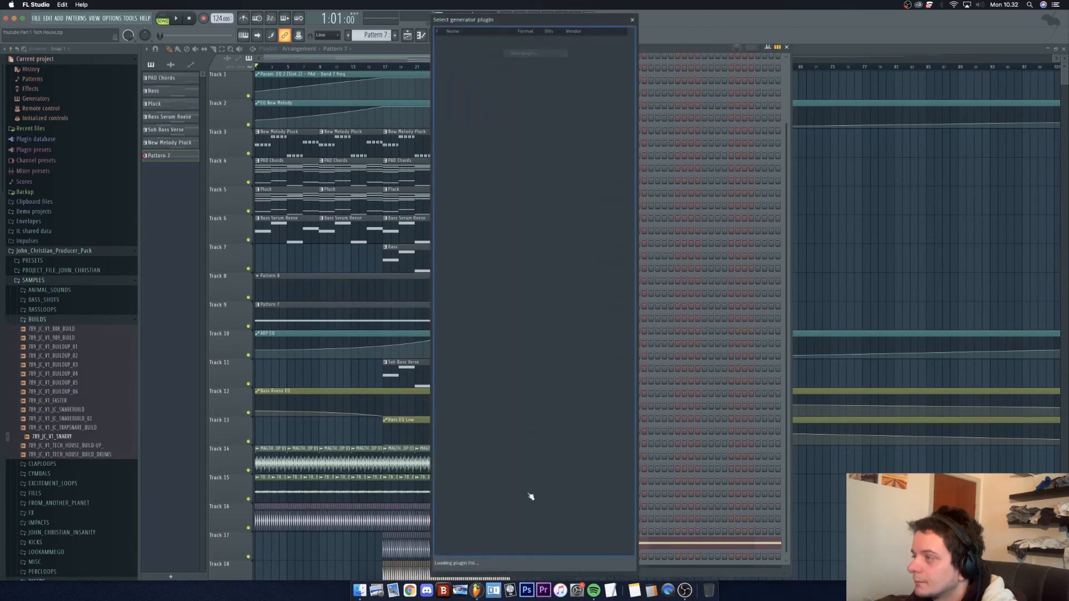
pyautogui.click(532, 55)
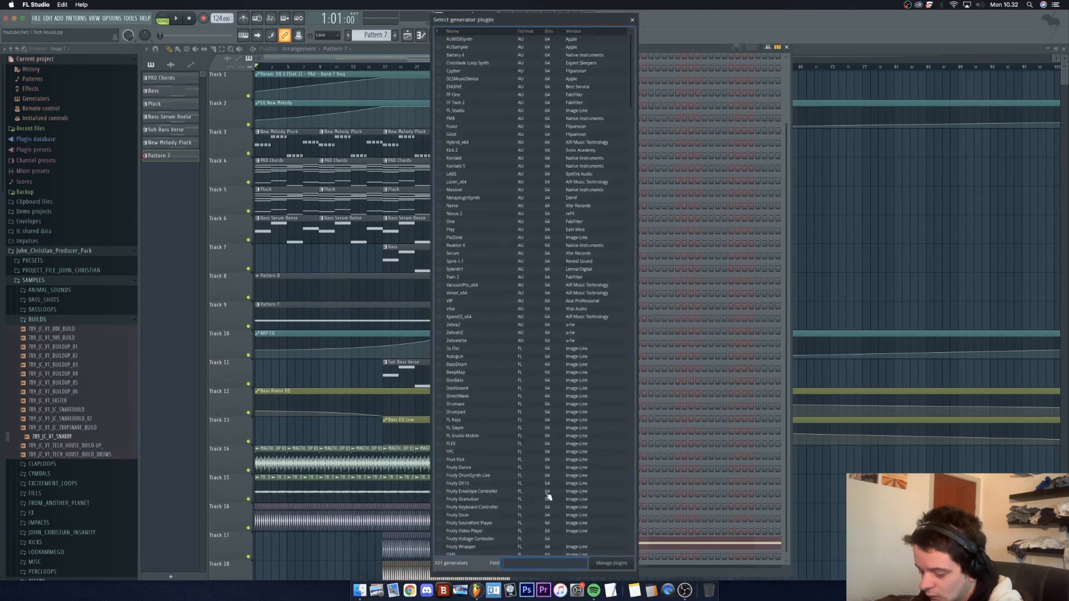
pyautogui.write('refx')
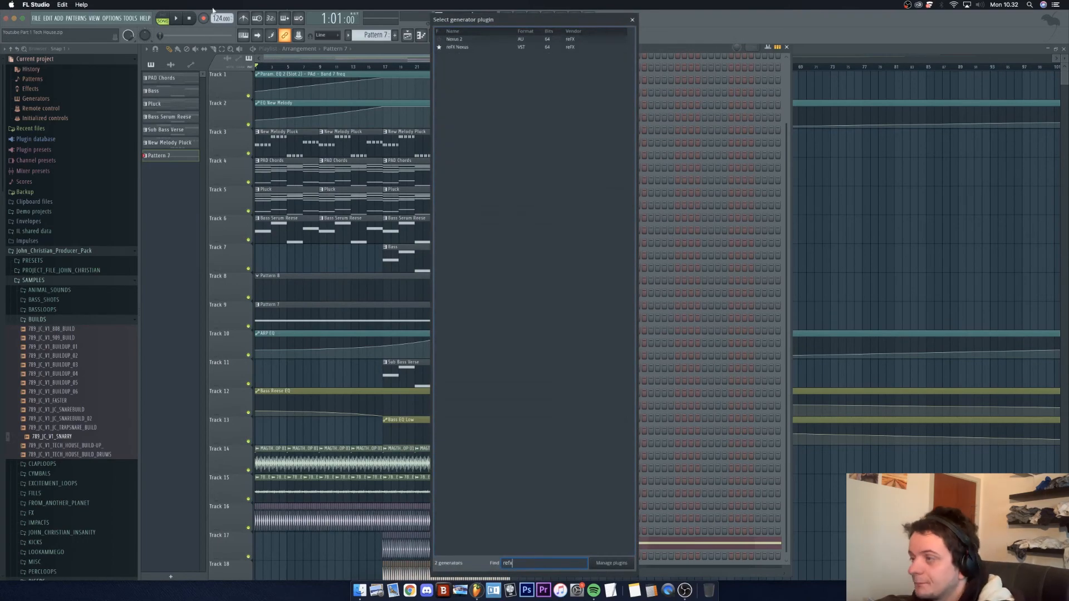
pyautogui.click(488, 48)
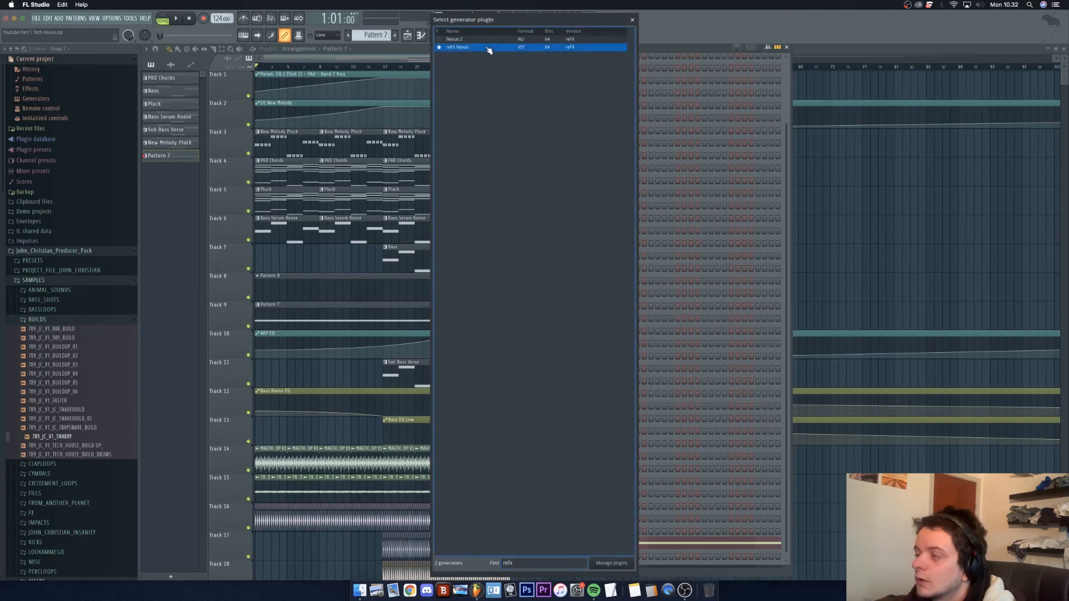
pyautogui.doubleClick(488, 48)
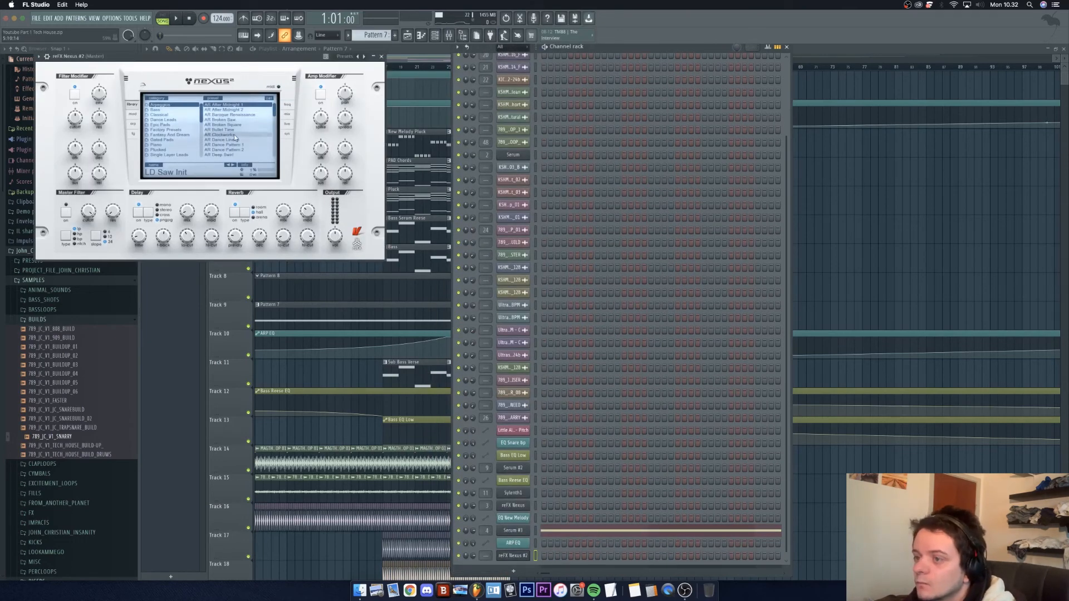
pyautogui.click(237, 135)
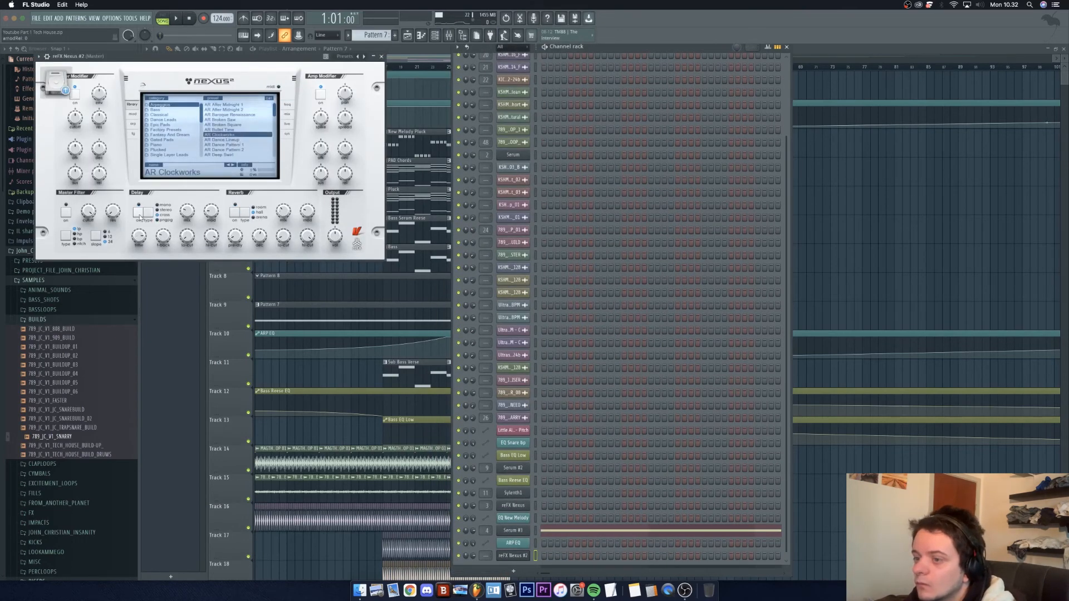
pyautogui.click(382, 56)
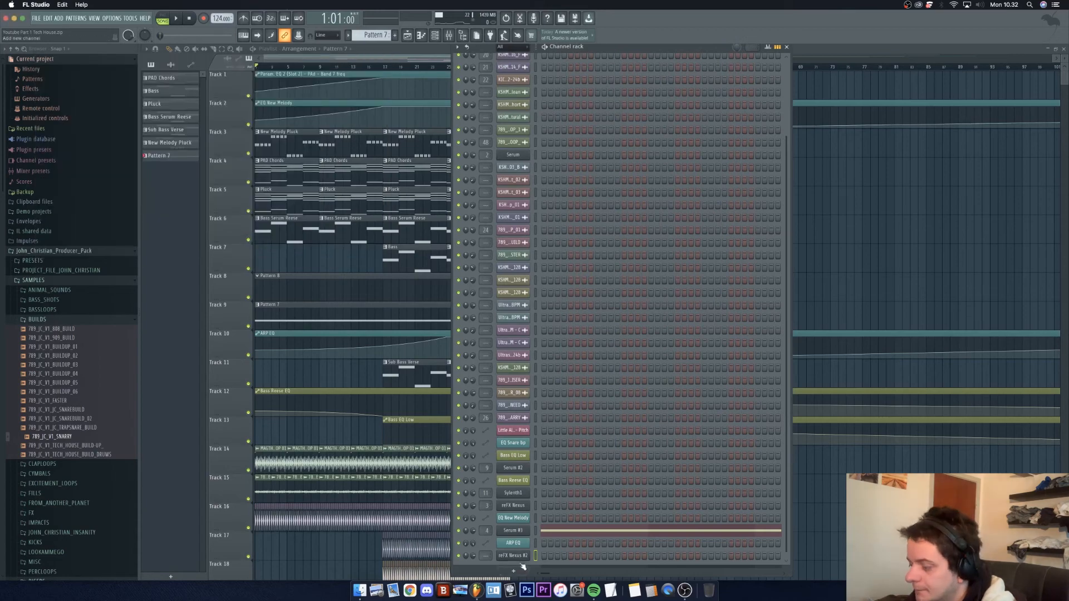
# Step: Paste the copied sustained note into the new Nexus channel's piano roll in Pattern 8 and return to the playlist
pyautogui.rightClick(513, 555)
pyautogui.click(557, 463)
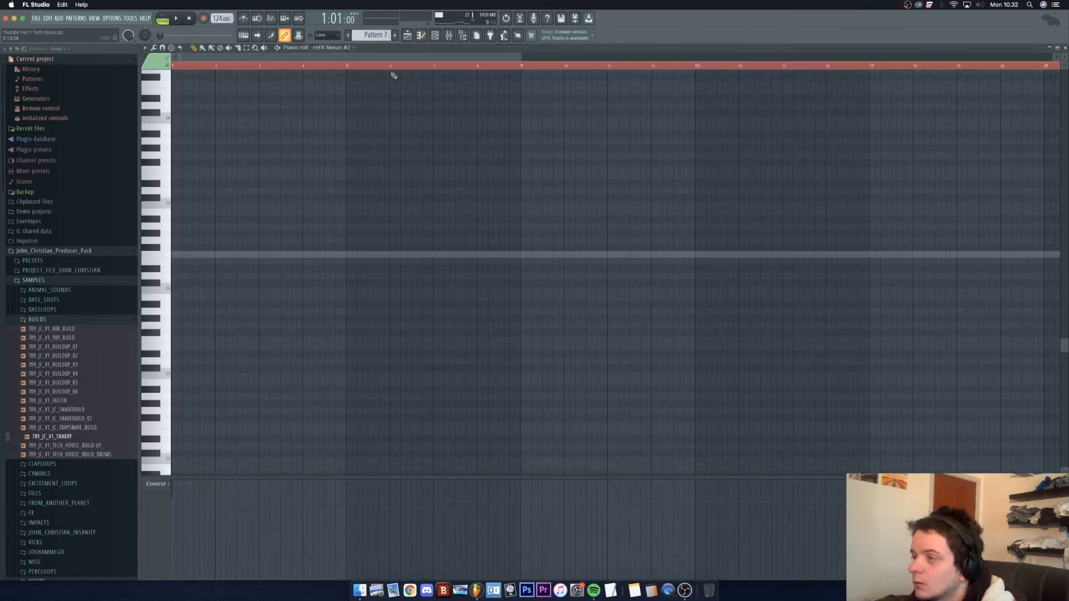
pyautogui.click(395, 36)
pyautogui.click(404, 46)
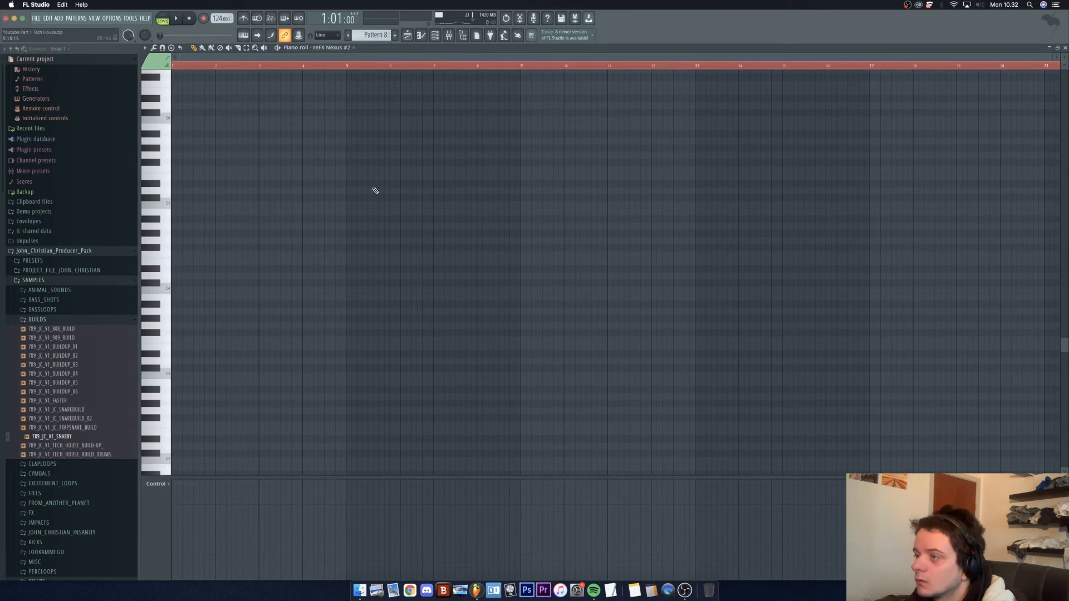
pyautogui.press('super+v')
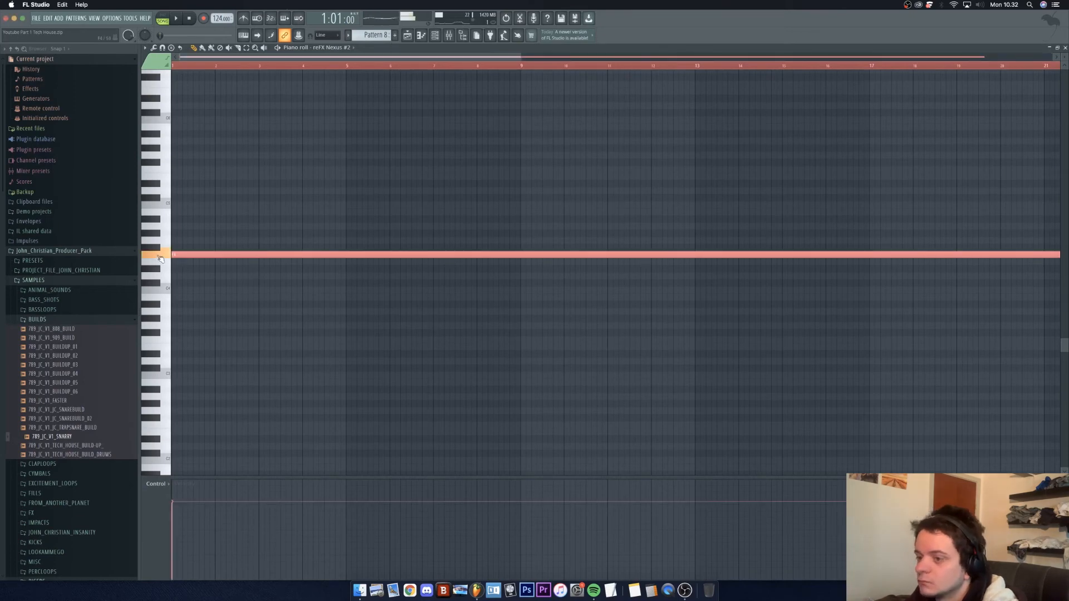
pyautogui.click(435, 35)
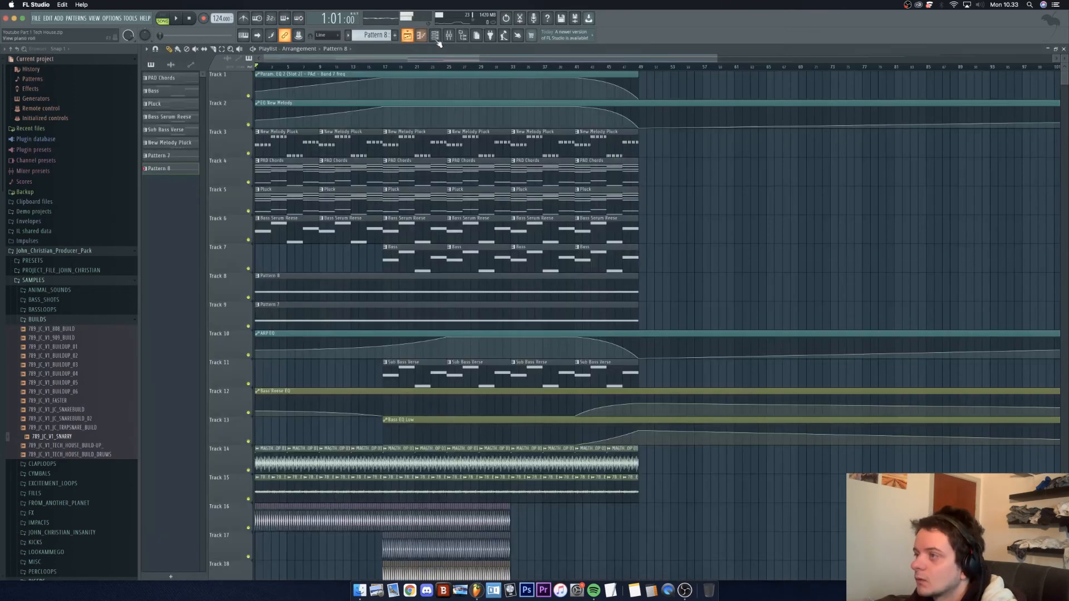
# Step: Rename Pattern 7 as Arp 1 and Pattern 8 as Arp 2
pyautogui.click(258, 305)
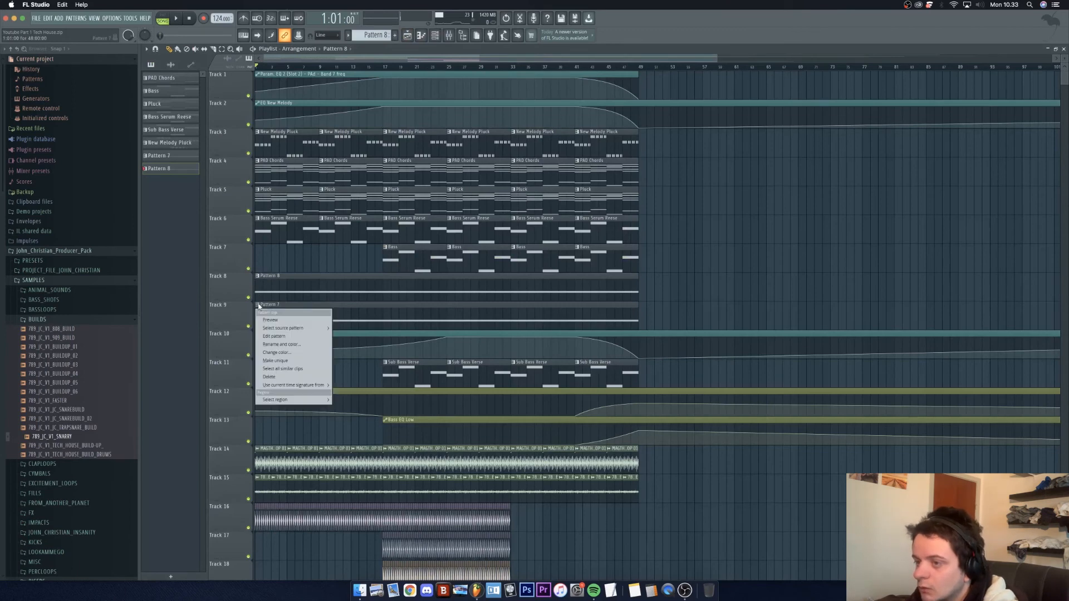
pyautogui.click(259, 305)
pyautogui.click(259, 306)
pyautogui.click(294, 352)
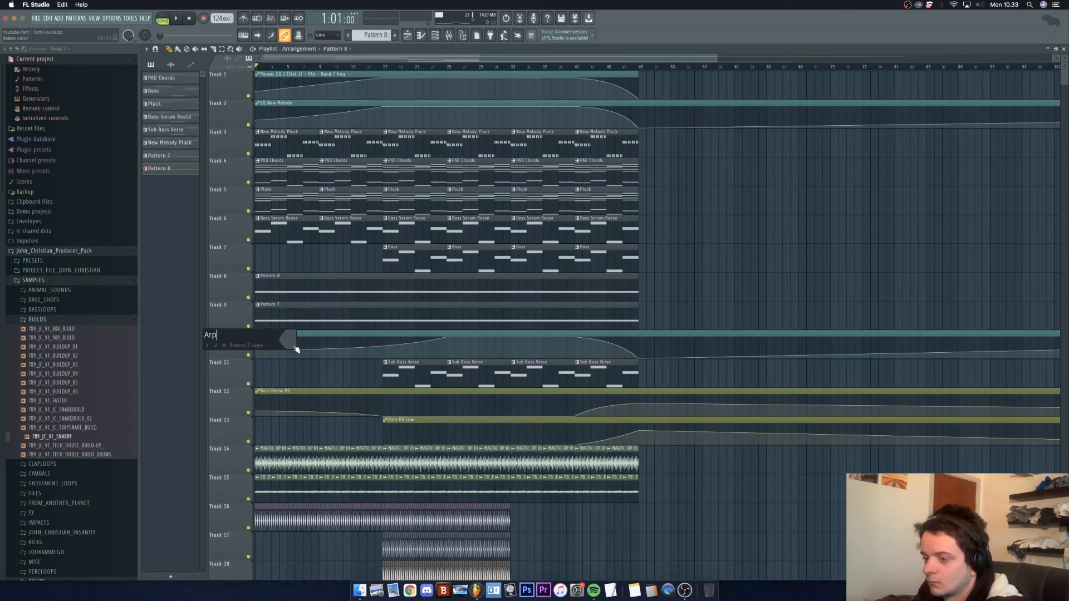
pyautogui.write('Arp 1')
pyautogui.press('Return')
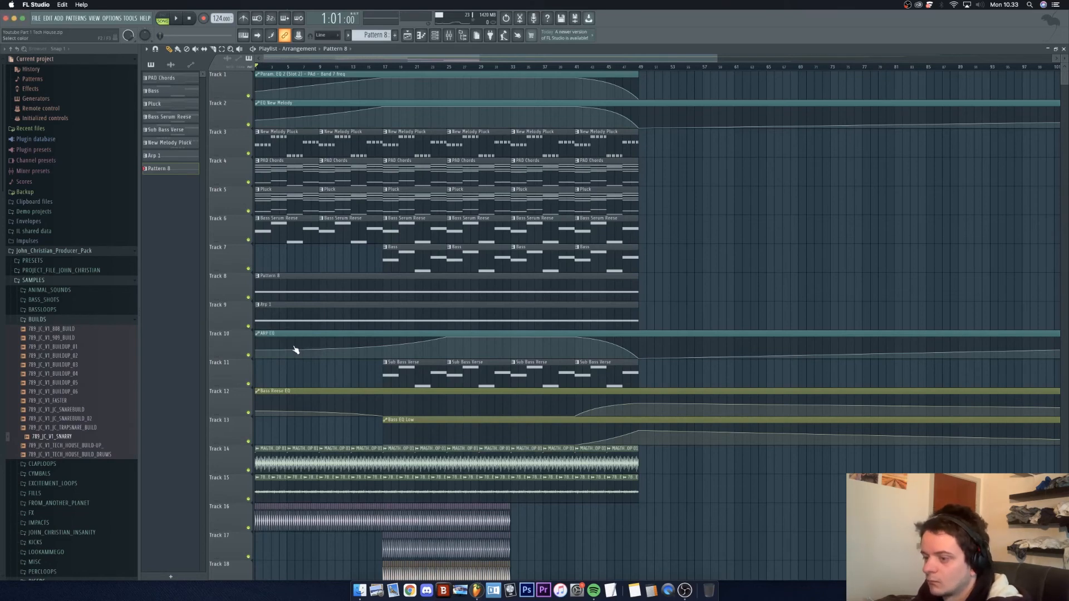
pyautogui.click(259, 282)
pyautogui.click(296, 315)
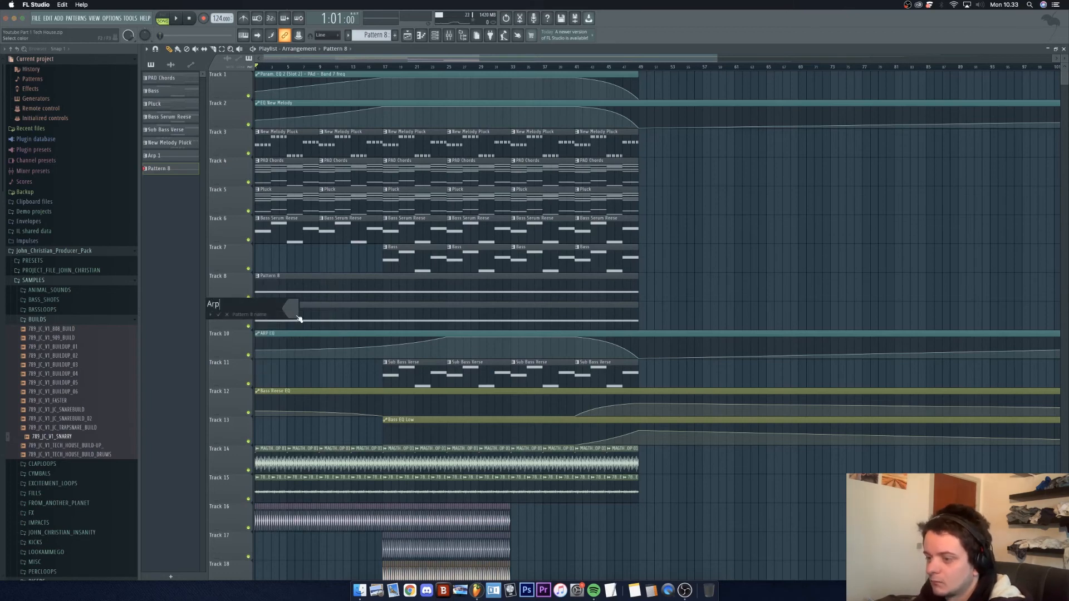
pyautogui.press('Return')
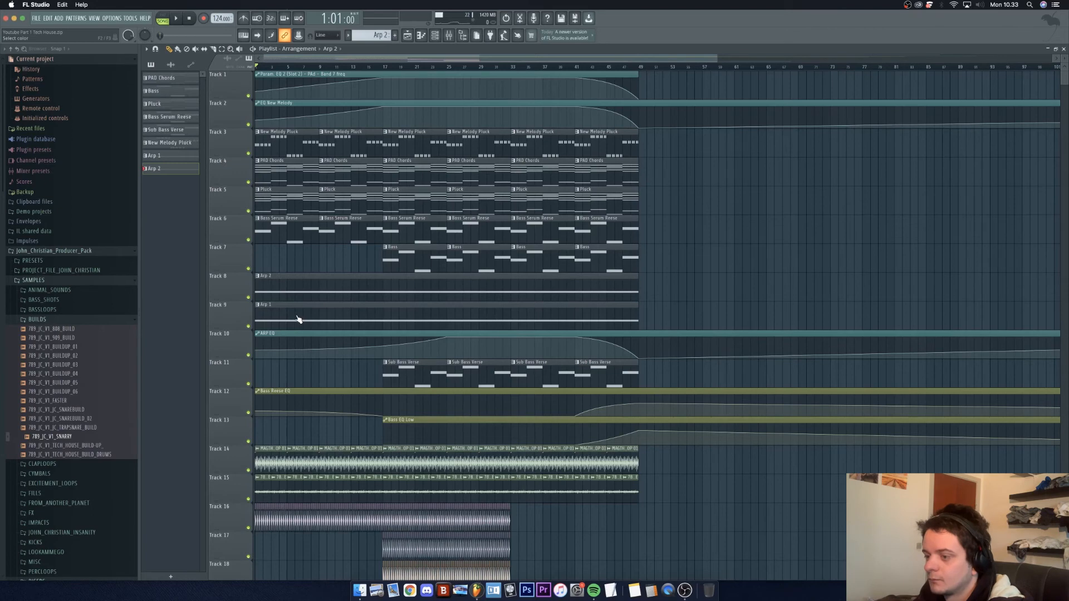
# Step: Route the reFX Nexus #2 channel to mixer insert 5
pyautogui.click(453, 43)
pyautogui.click(297, 111)
pyautogui.rightClick(300, 57)
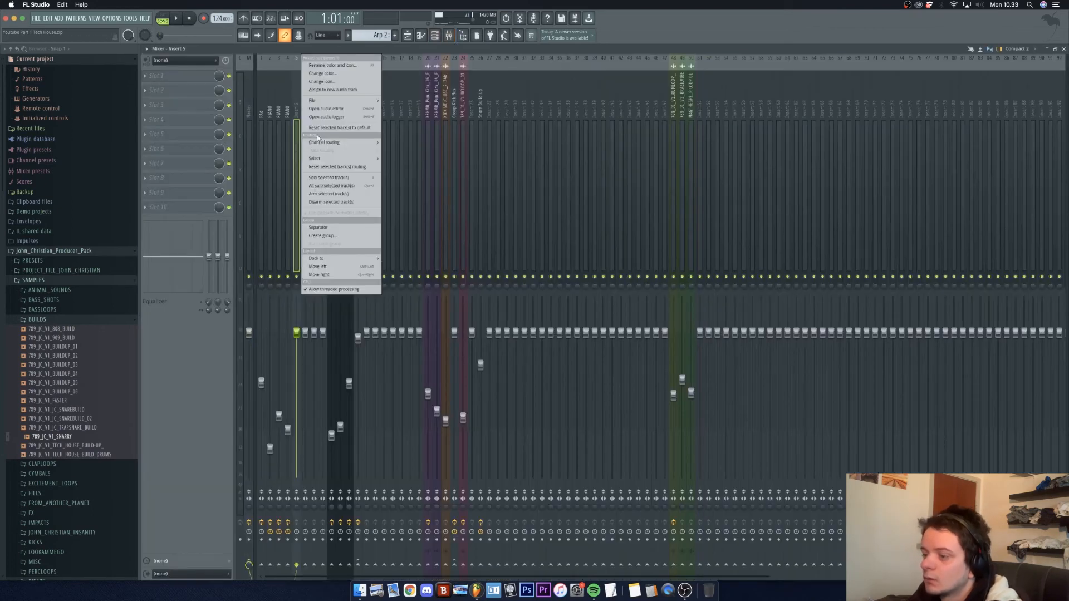
pyautogui.moveTo(340, 143)
pyautogui.click(455, 143)
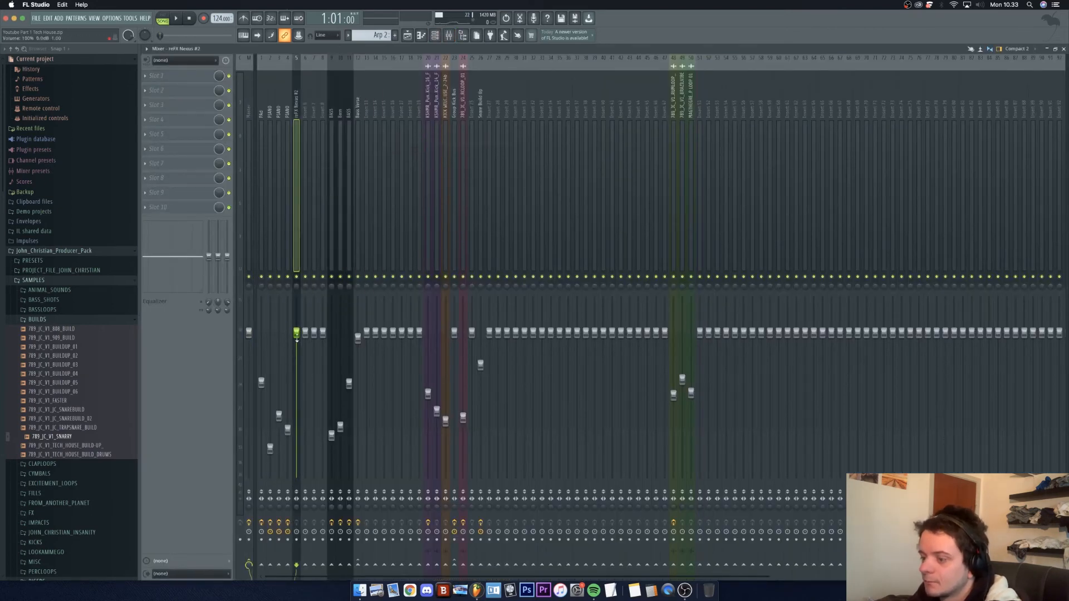
# Step: Load the saved PIANO mixer track state with its effect chain onto the Nexus insert
pyautogui.rightClick(301, 57)
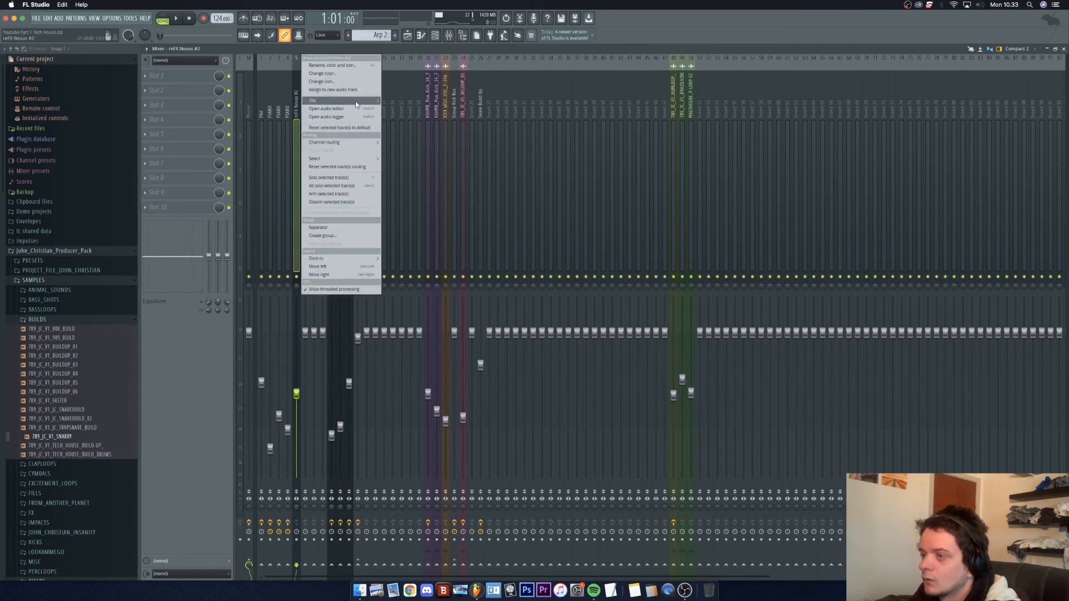
pyautogui.moveTo(340, 101)
pyautogui.click(422, 123)
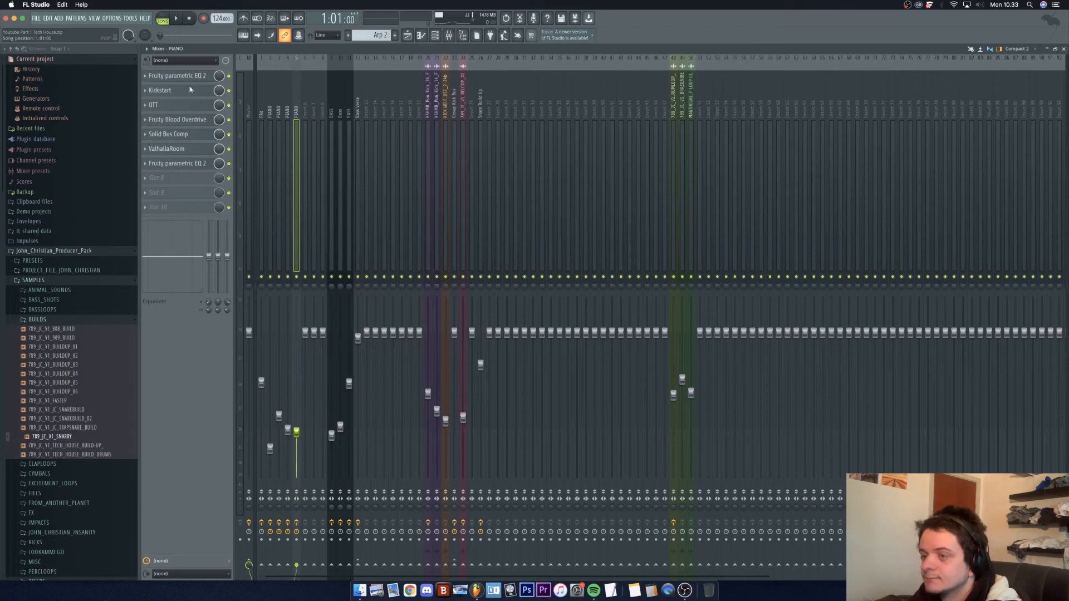
# Step: Set band 7 of the slot 7 Fruity parametric EQ 2 to a low-pass filter and lower its cutoff to about 775 Hz
pyautogui.click(198, 166)
pyautogui.rightClick(386, 204)
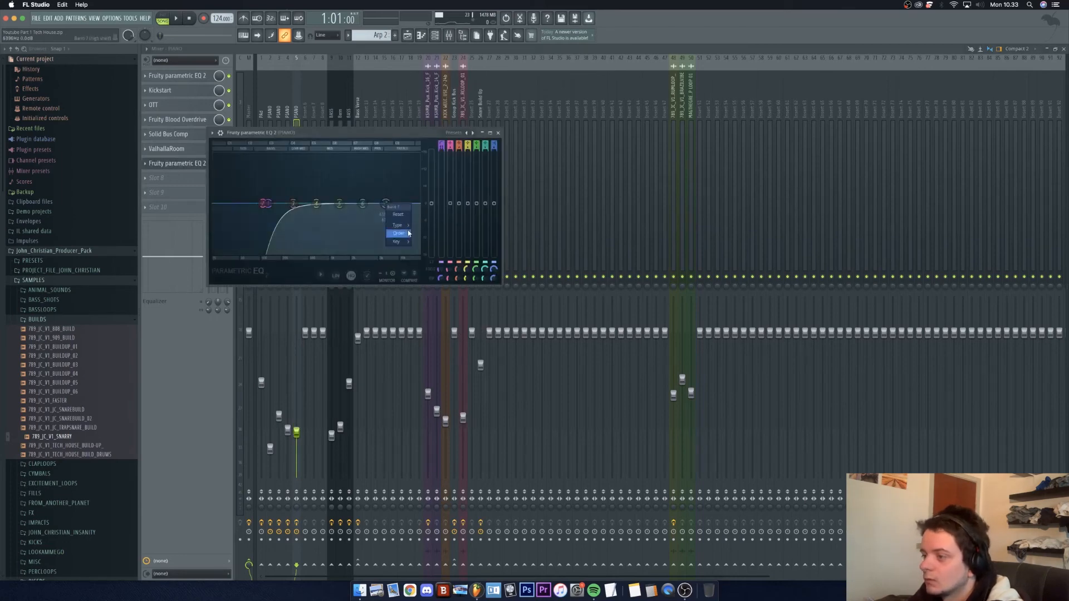
pyautogui.moveTo(407, 226)
pyautogui.click(437, 235)
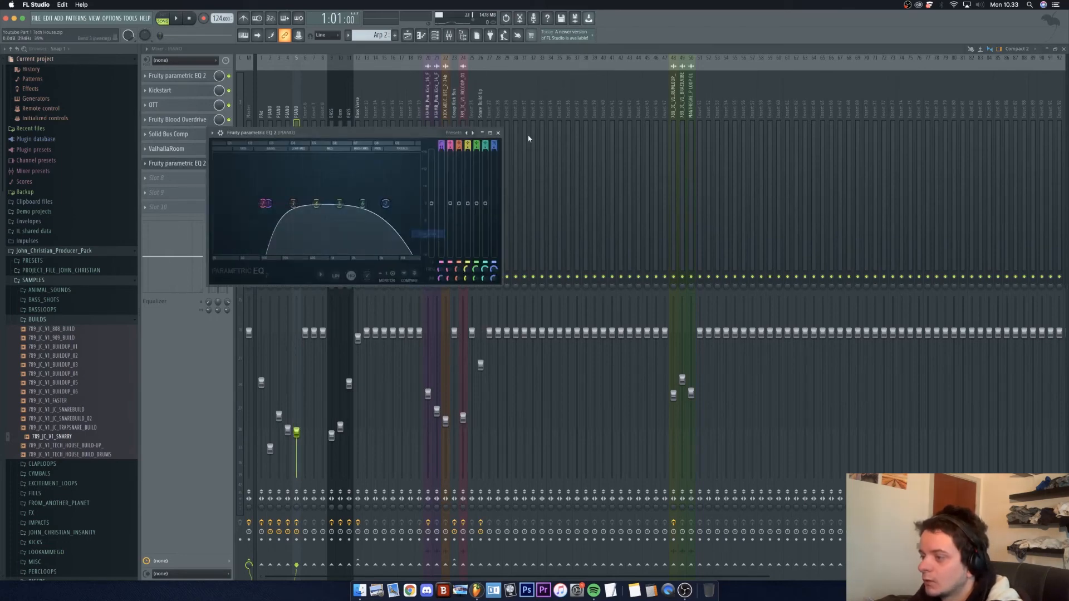
pyautogui.moveTo(496, 149); pyautogui.dragTo(496, 134)
pyautogui.moveTo(386, 204); pyautogui.dragTo(322, 204)
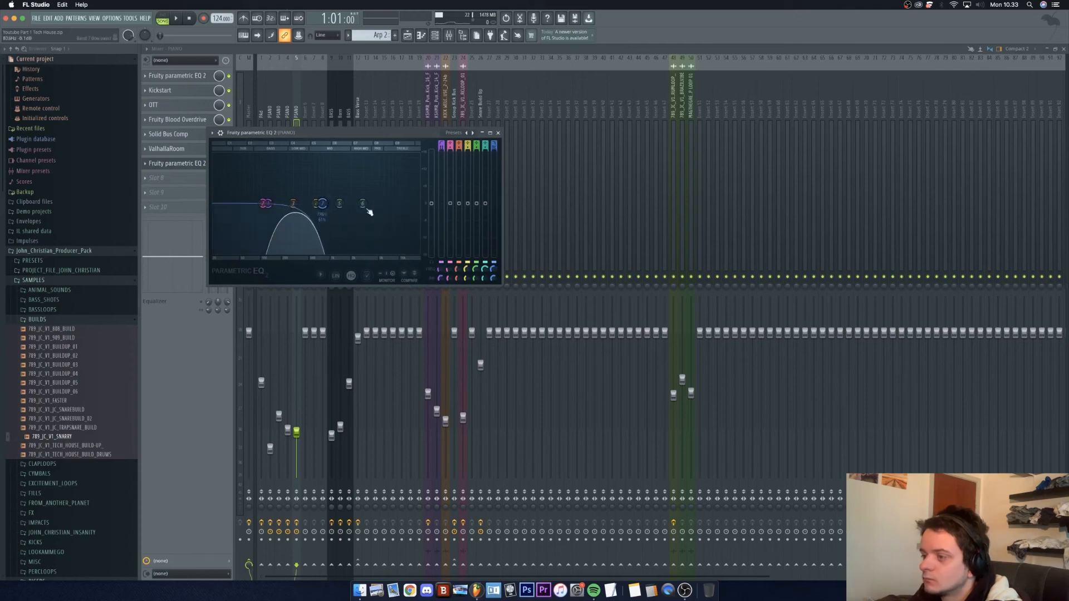
# Step: Create an automation clip for band 7's frequency and move its playlist track directly below the ARP EQ track
pyautogui.rightClick(494, 269)
pyautogui.click(521, 341)
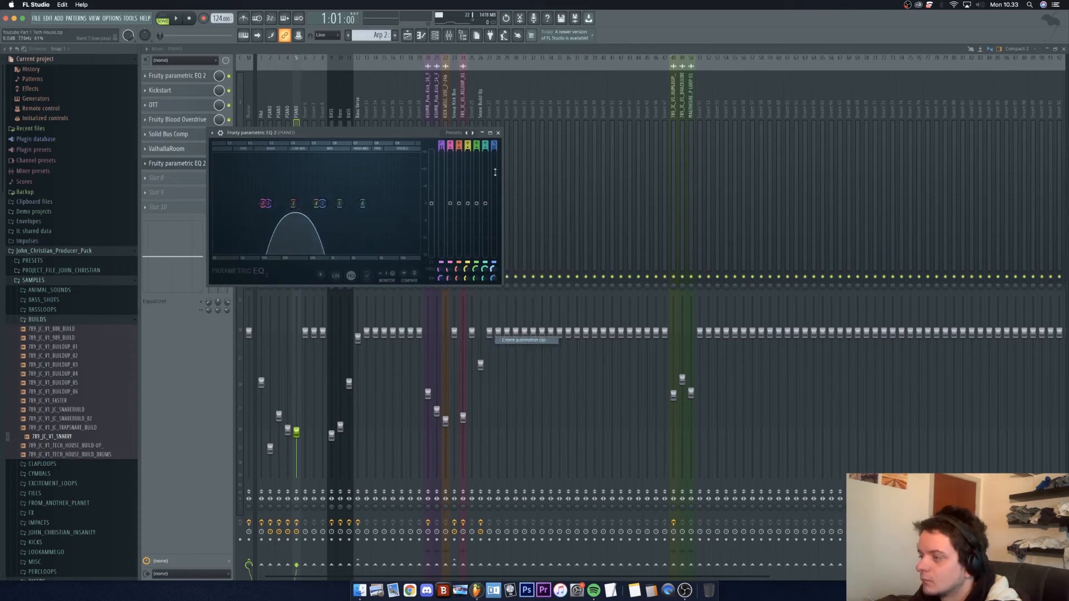
pyautogui.click(498, 133)
pyautogui.click(407, 35)
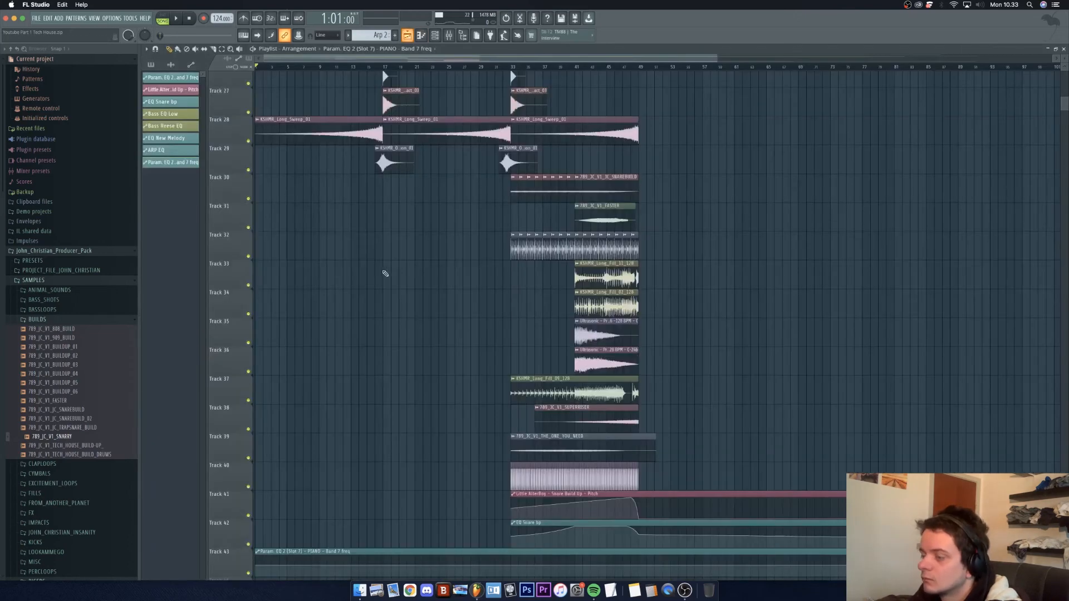
pyautogui.scroll(-2, 344, 434)
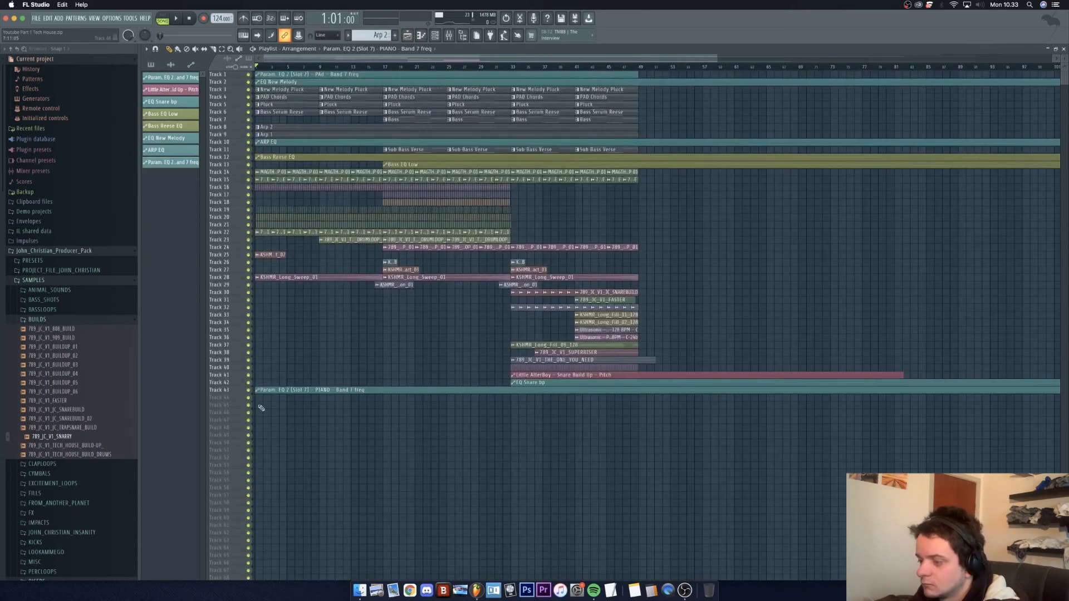
pyautogui.moveTo(228, 390); pyautogui.dragTo(347, 167)
pyautogui.scroll(5, 320, 164)
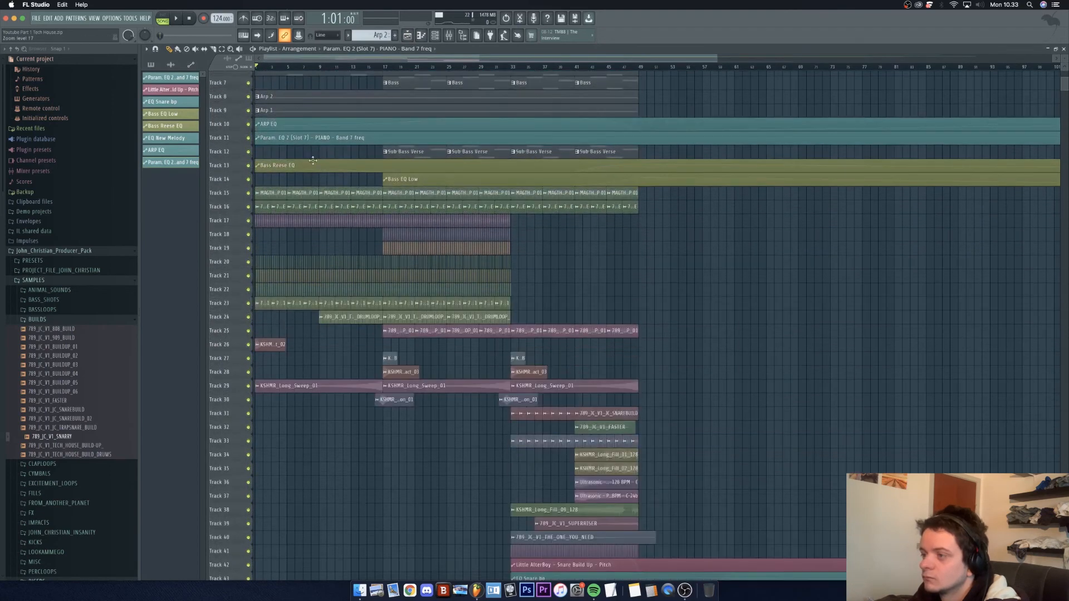
# Step: Rename the new EQ automation clip as ARP 2 EQ
pyautogui.rightClick(257, 133)
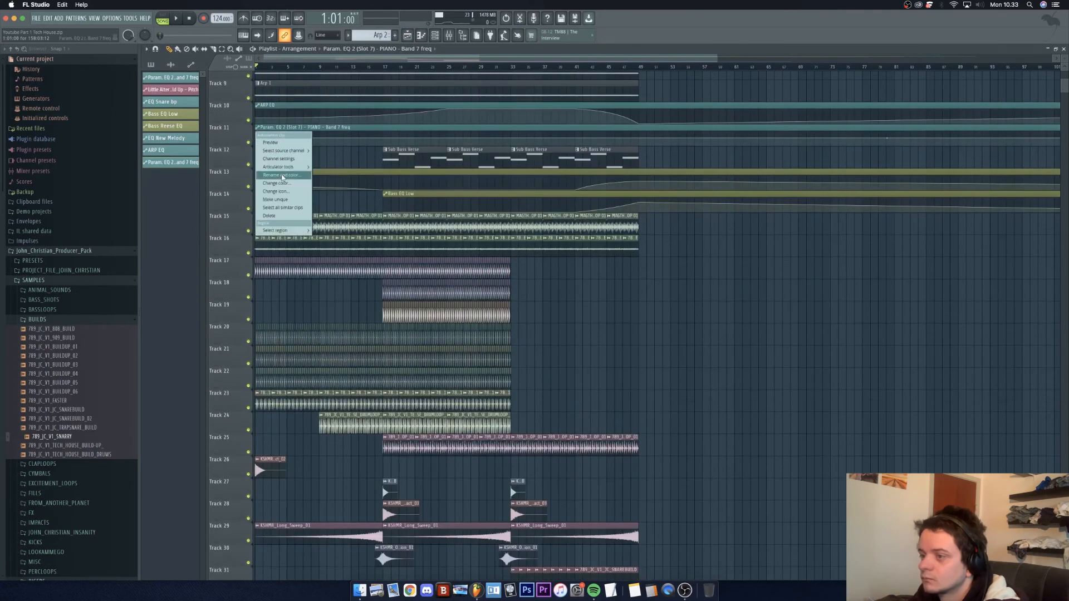
pyautogui.click(281, 175)
pyautogui.write('ARP 2 EQ')
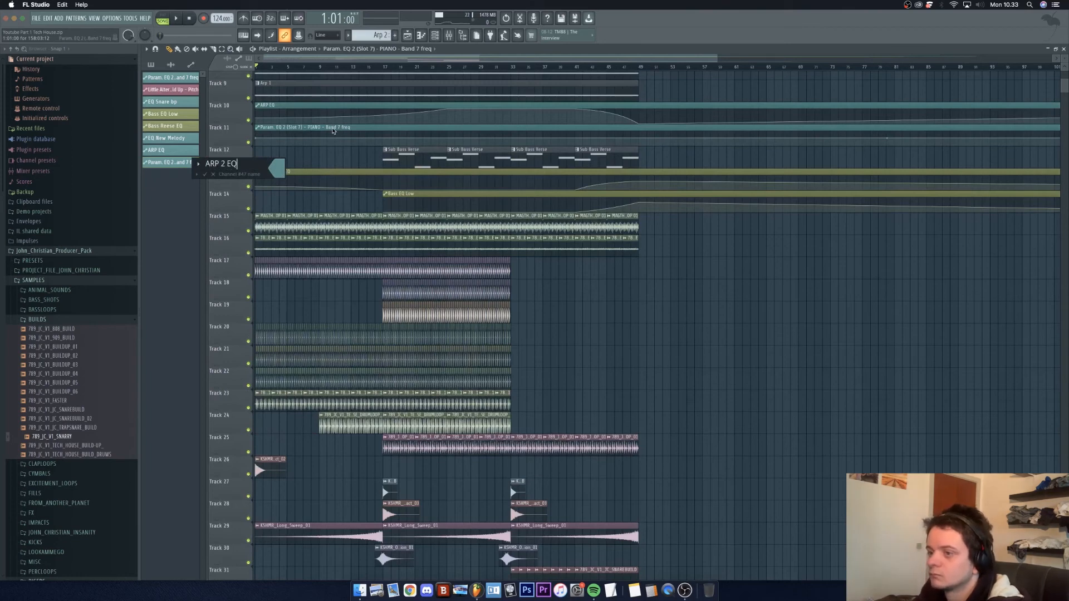
pyautogui.press('Return')
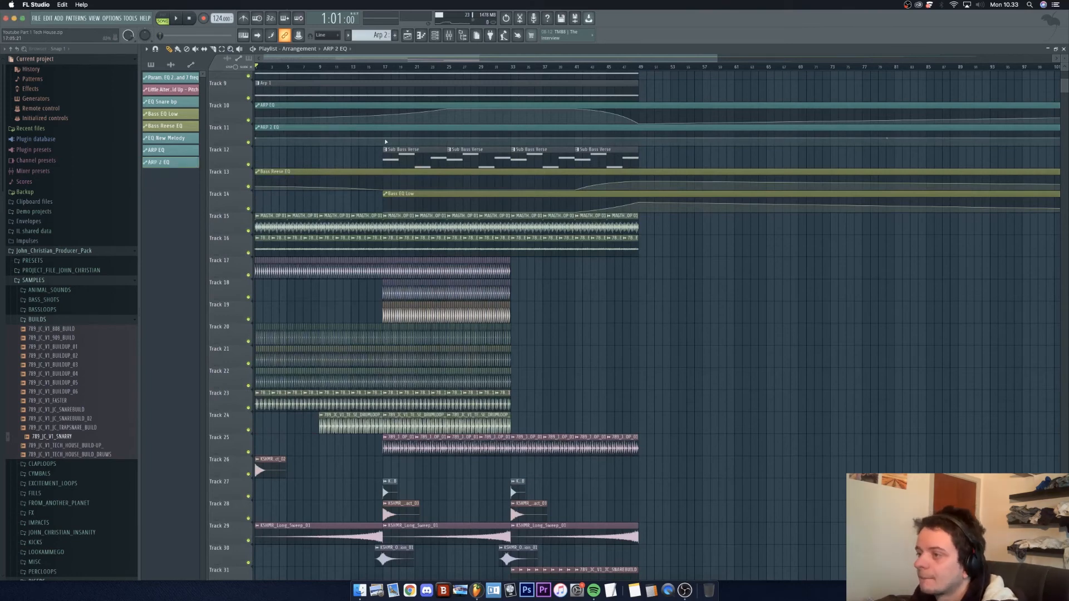
# Step: Shape the ARP 2 EQ automation with points at bars 17, 33 and 45, rising gradually before falling to a low point at bar 49
pyautogui.press('space')
pyautogui.scroll(5, 288, 154)
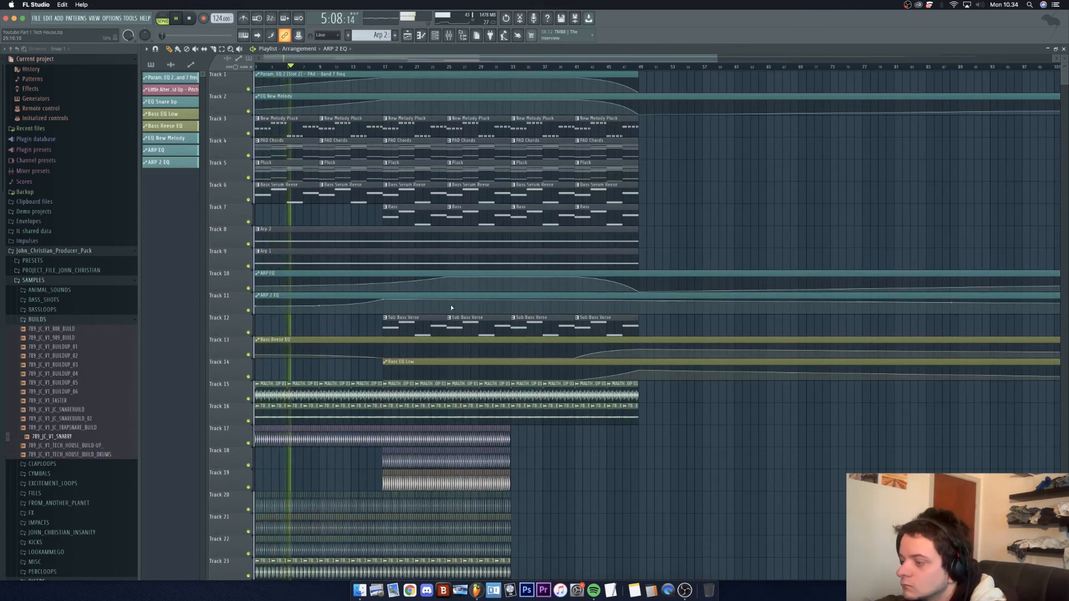
pyautogui.moveTo(384, 301); pyautogui.dragTo(384, 303)
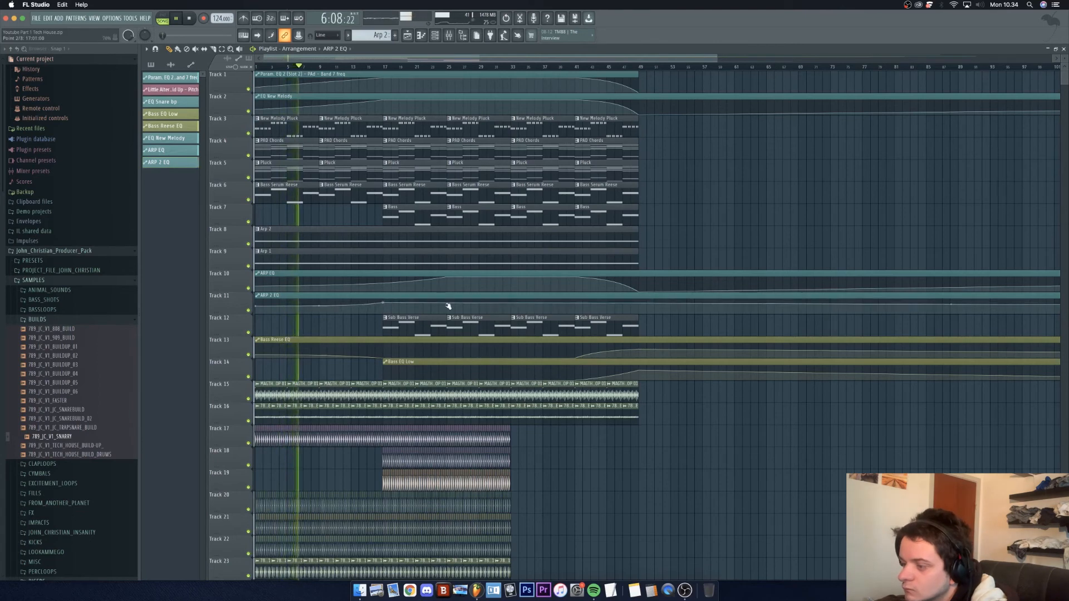
pyautogui.rightClick(511, 302)
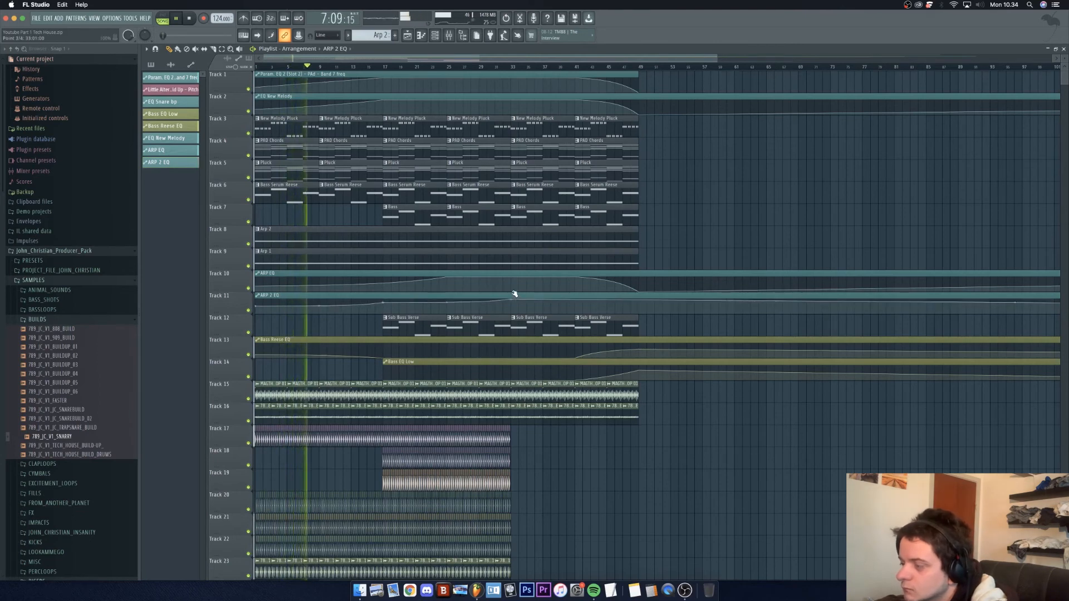
pyautogui.rightClick(602, 304)
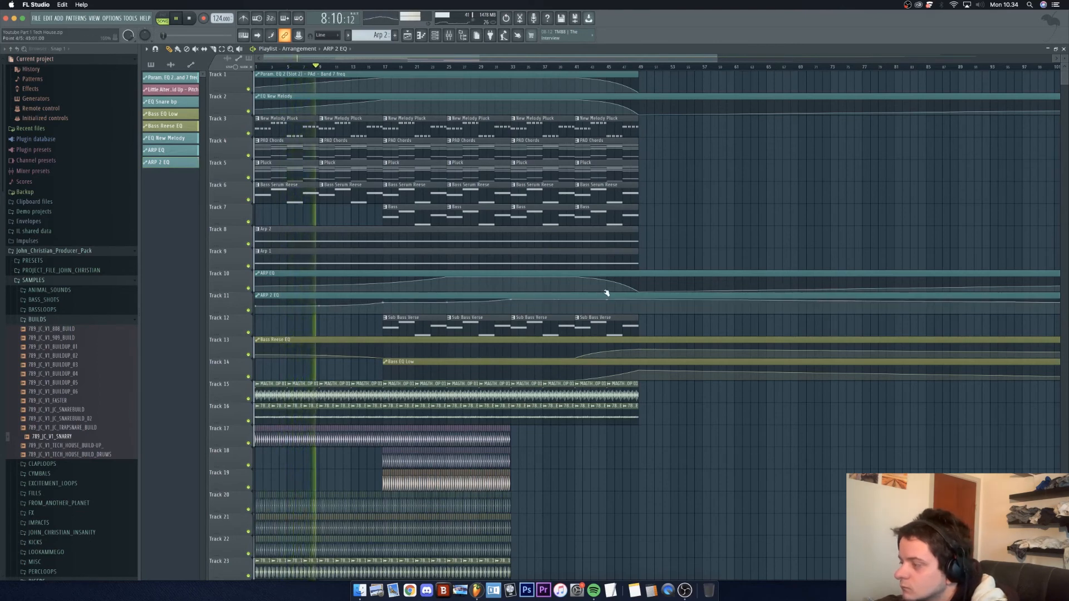
pyautogui.rightClick(639, 303)
pyautogui.moveTo(640, 303); pyautogui.dragTo(642, 332)
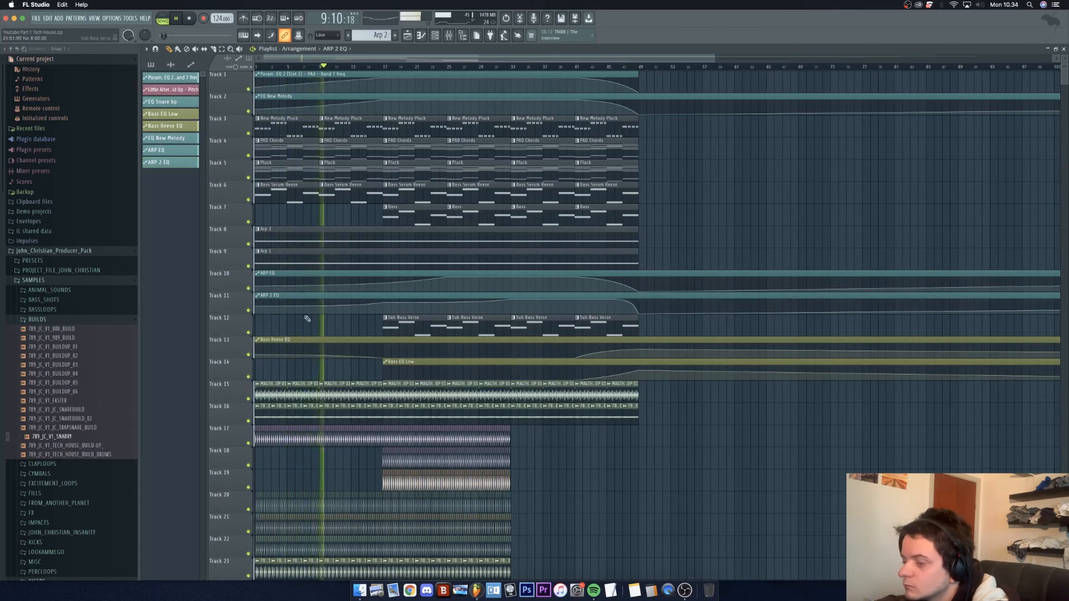
# Step: Insert an empty playlist track between the Arp 1 pattern track and the ARP EQ automation track
pyautogui.rightClick(235, 228)
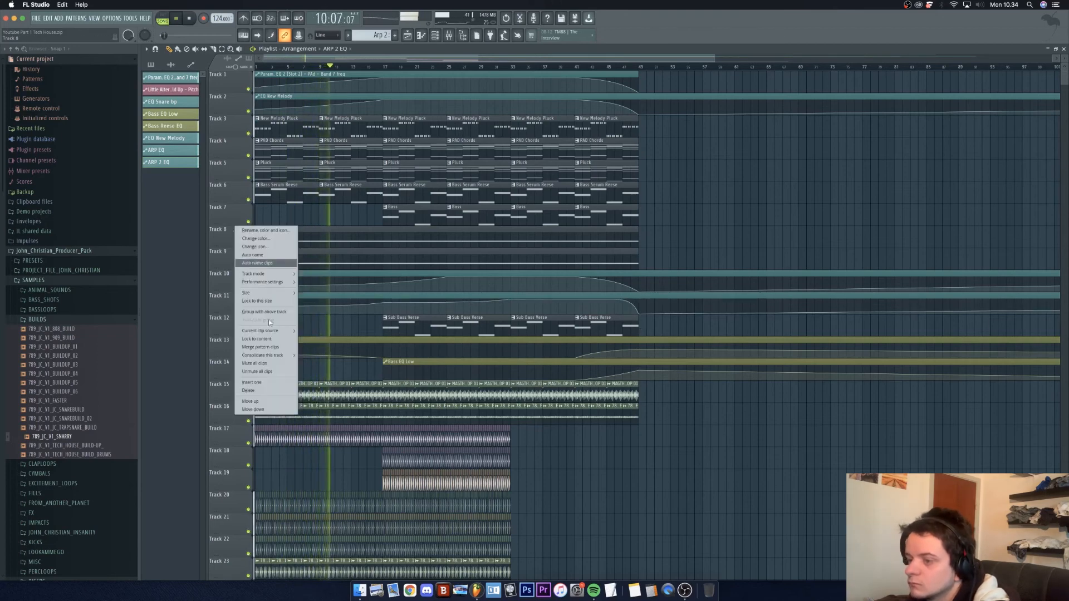
pyautogui.click(266, 382)
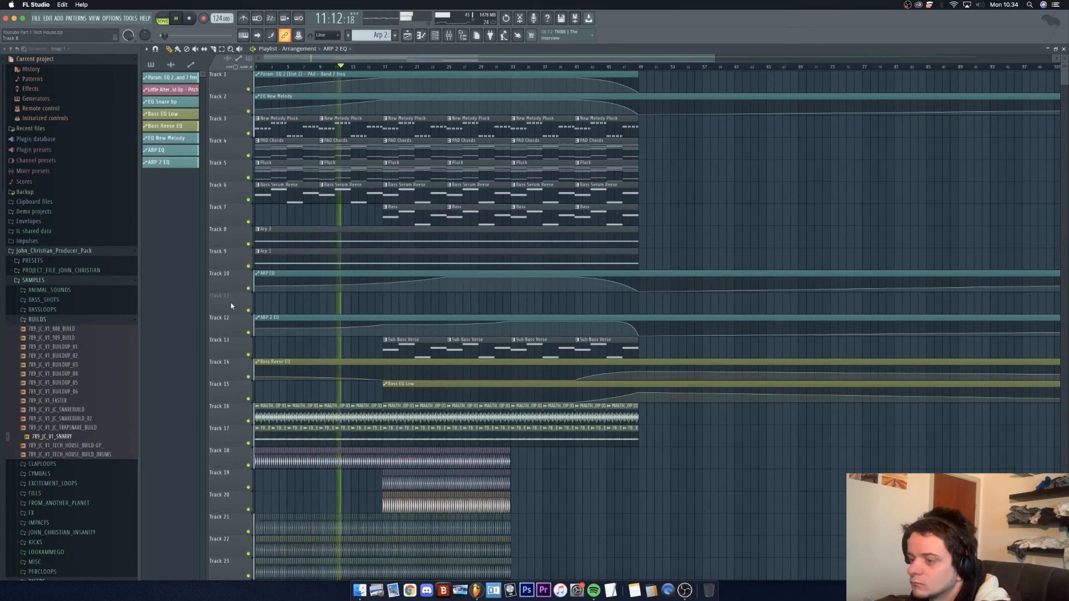
pyautogui.press('space')
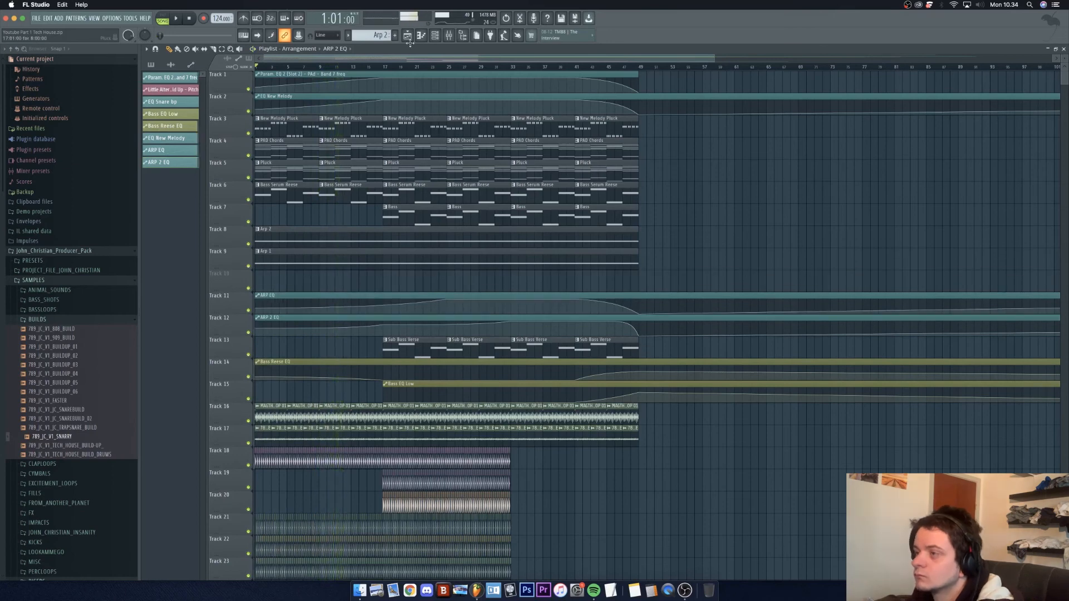
# Step: Rename the two arp mixer inserts, both called PIANO, as ARP 1 and ARP 2
pyautogui.click(452, 37)
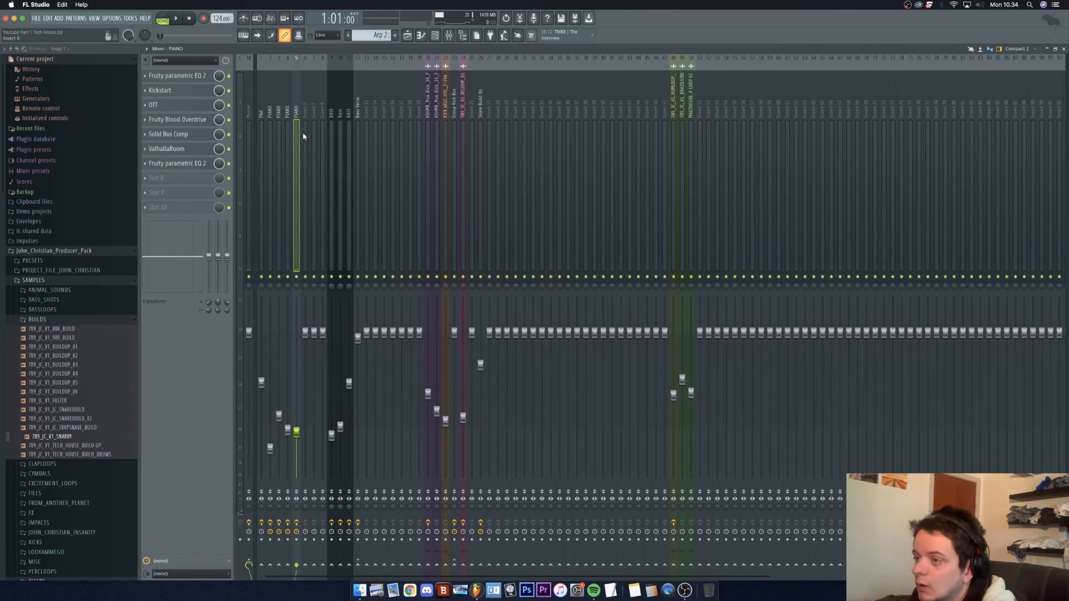
pyautogui.rightClick(288, 92)
pyautogui.click(316, 65)
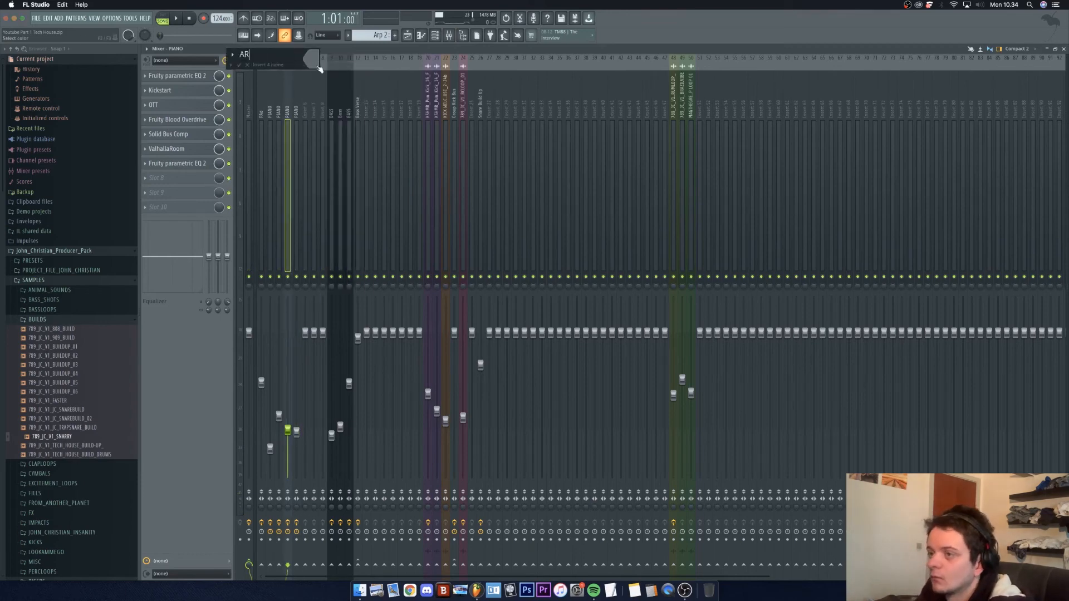
pyautogui.press('Return')
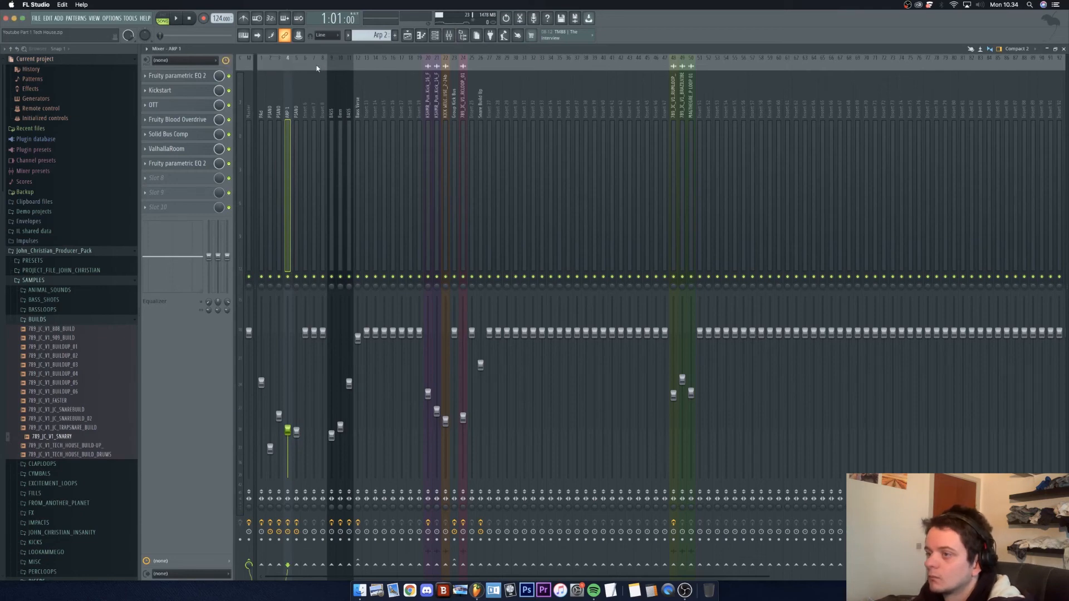
pyautogui.rightClick(296, 90)
pyautogui.click(318, 62)
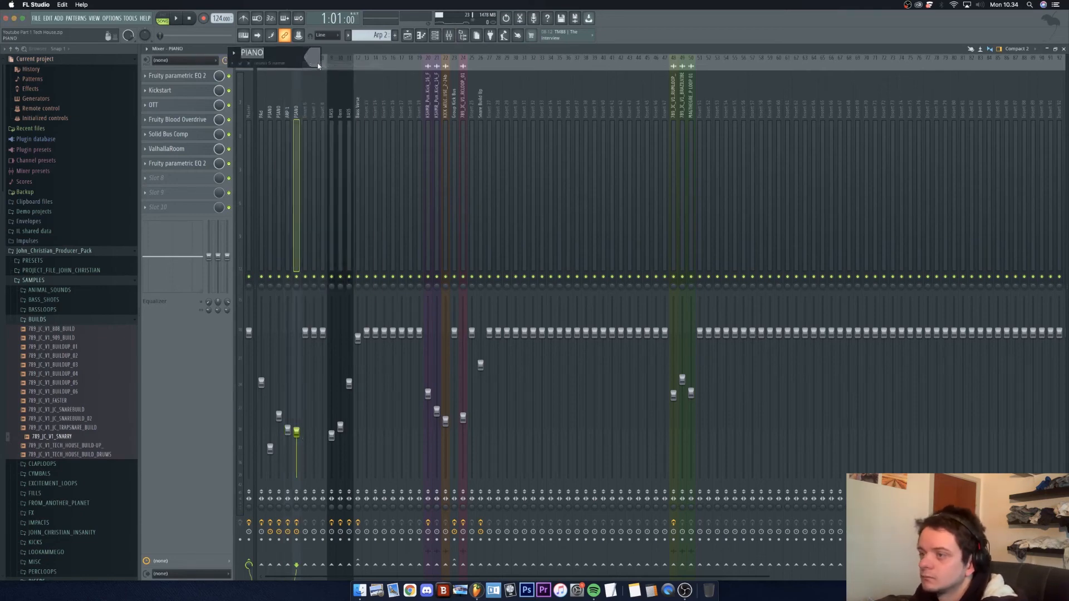
pyautogui.write('ARP 2')
pyautogui.press('Return')
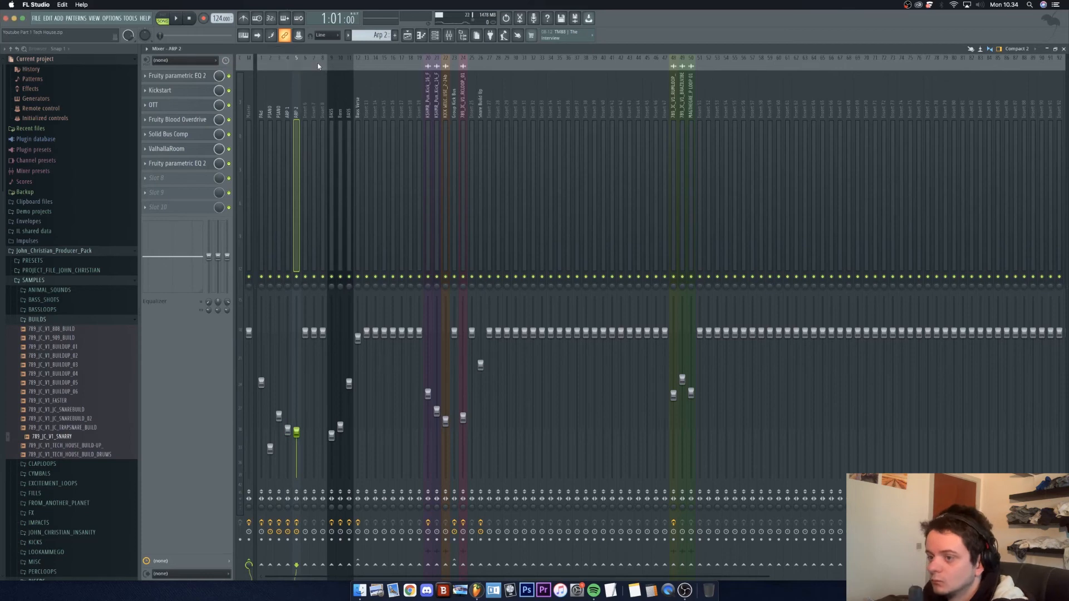
# Step: Raise the ValhallaRoom mix on the ARP 2 insert and create an automation clip for that parameter
pyautogui.click(190, 149)
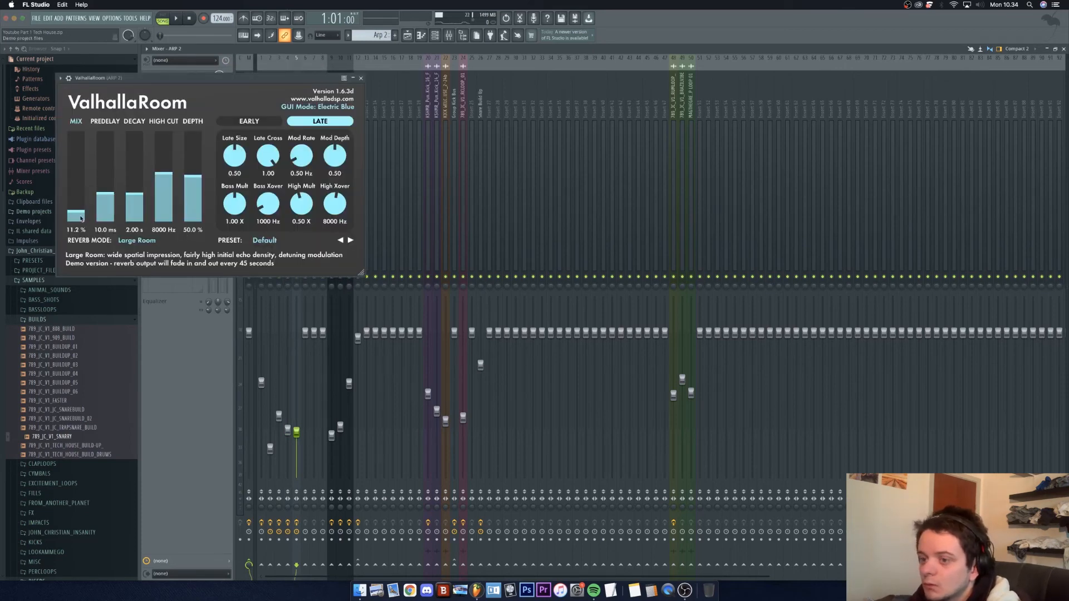
pyautogui.moveTo(81, 219); pyautogui.dragTo(80, 133)
pyautogui.click(360, 78)
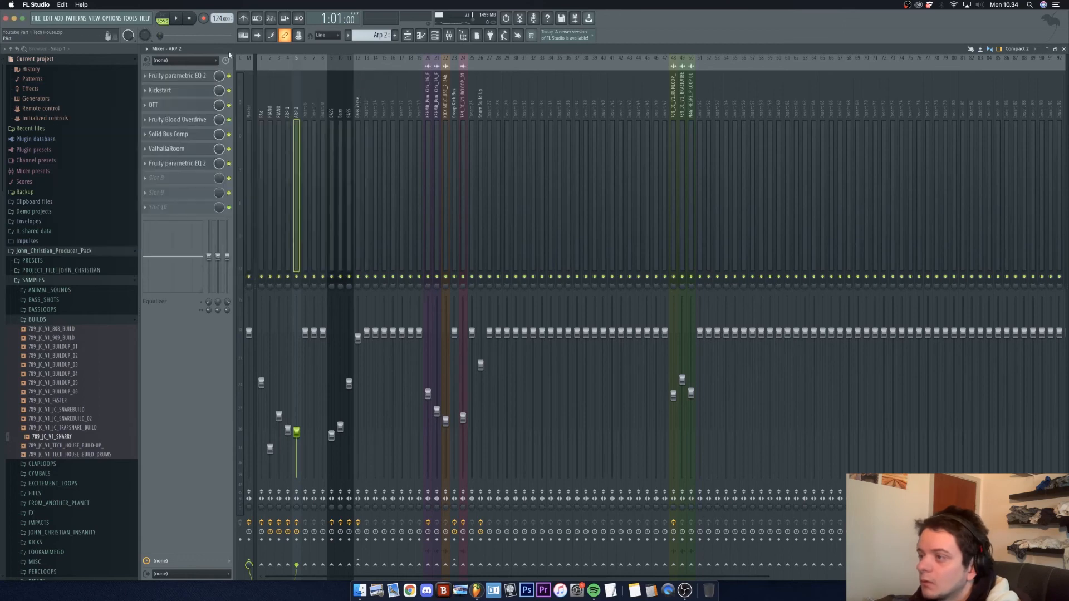
pyautogui.click(129, 19)
pyautogui.moveTo(182, 126)
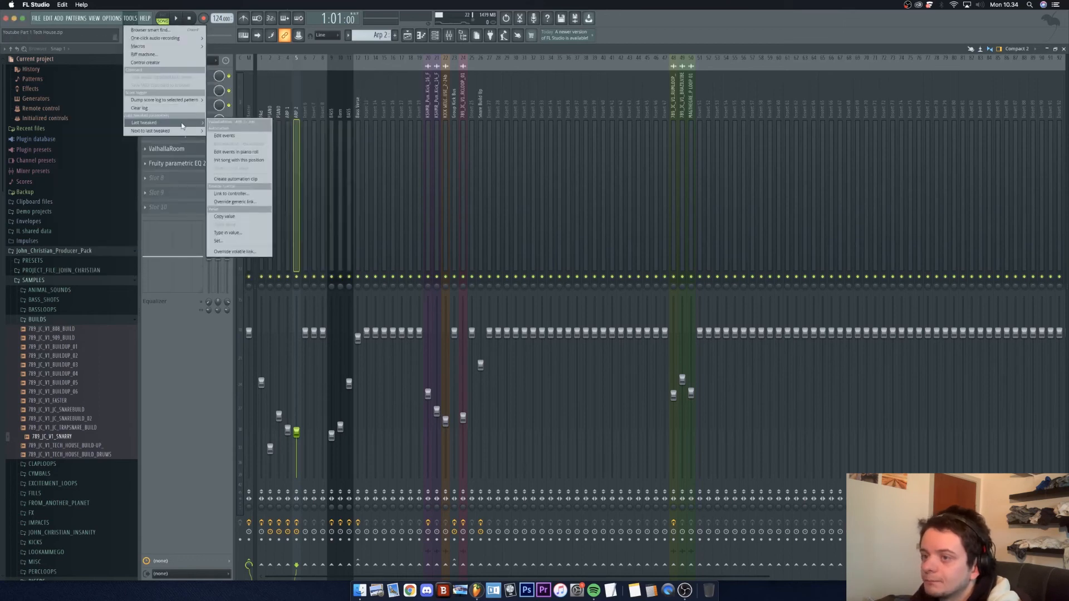
pyautogui.click(237, 179)
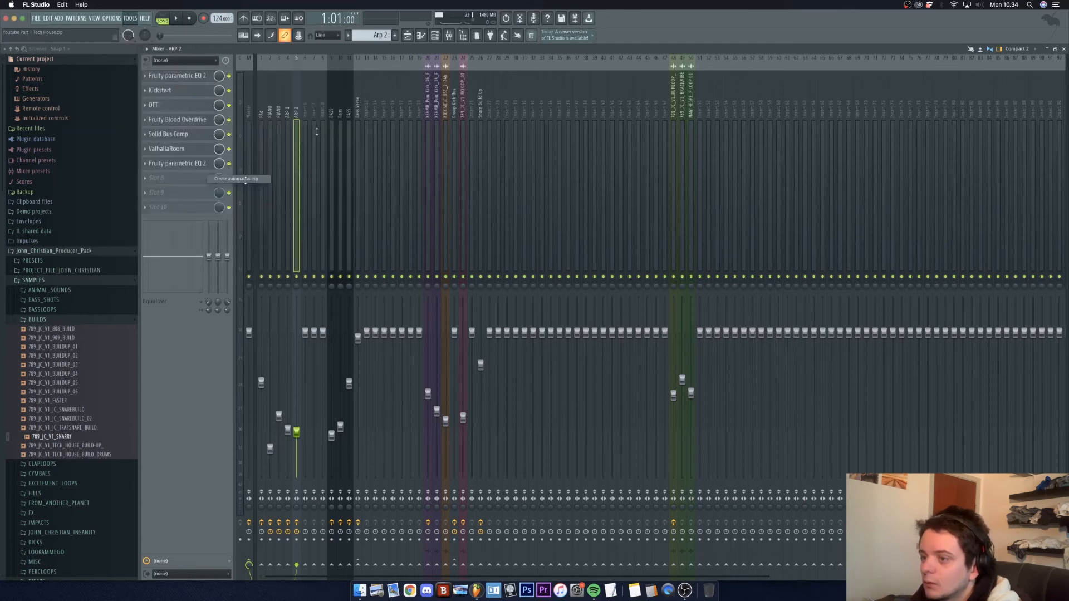
# Step: Shape the ValhallaRoom mix automation from a low start, rising slightly to bar 17, holding to bar 33 and rising again to bar 49
pyautogui.click(408, 36)
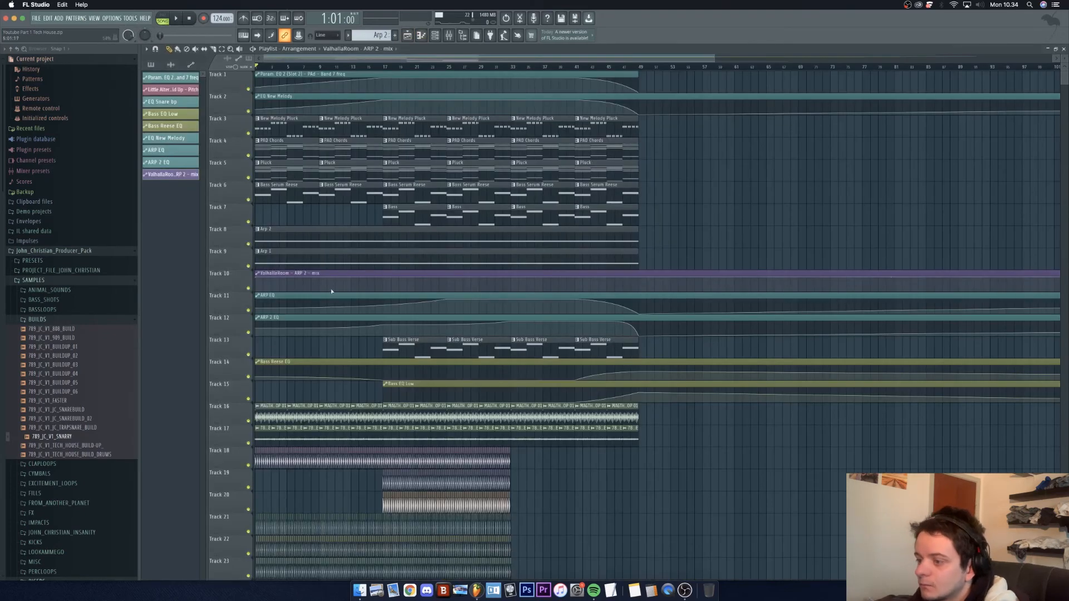
pyautogui.moveTo(387, 282); pyautogui.dragTo(387, 270)
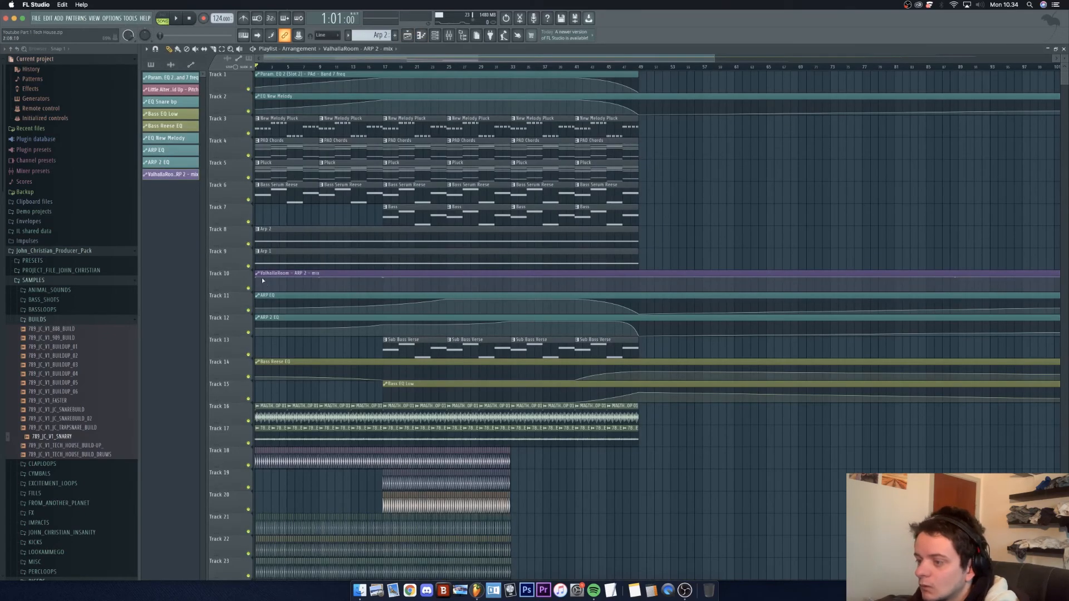
pyautogui.moveTo(258, 277); pyautogui.dragTo(251, 292)
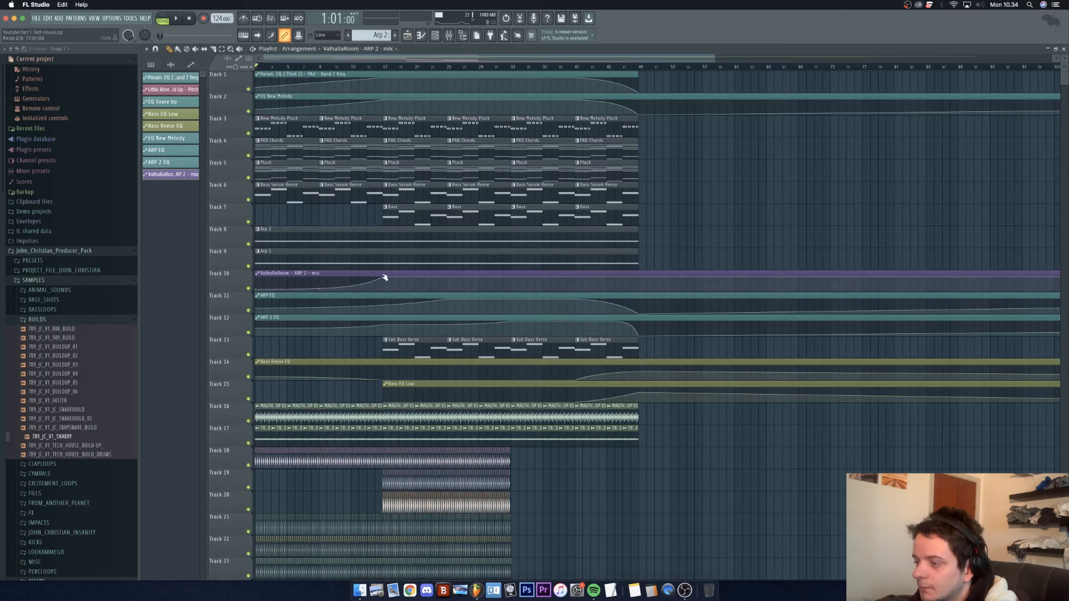
pyautogui.moveTo(384, 278); pyautogui.dragTo(385, 286)
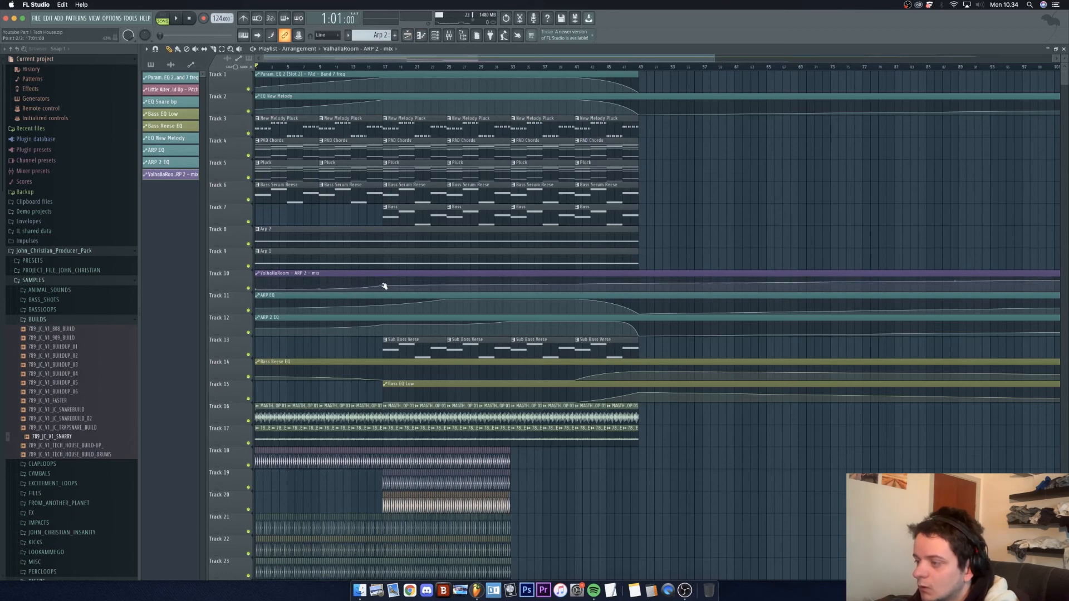
pyautogui.rightClick(513, 286)
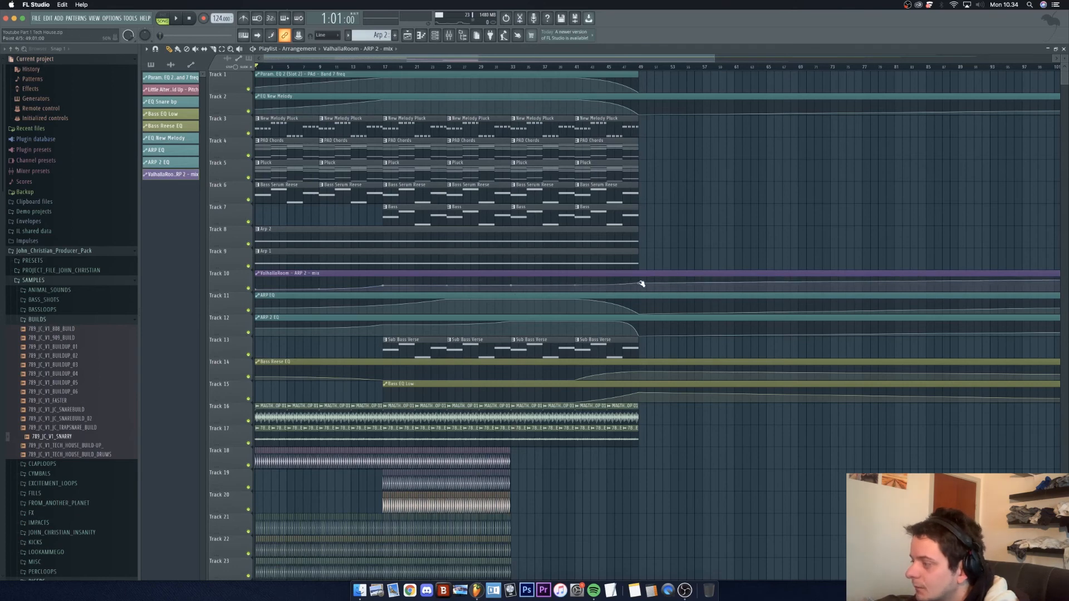
pyautogui.moveTo(642, 284); pyautogui.dragTo(641, 282)
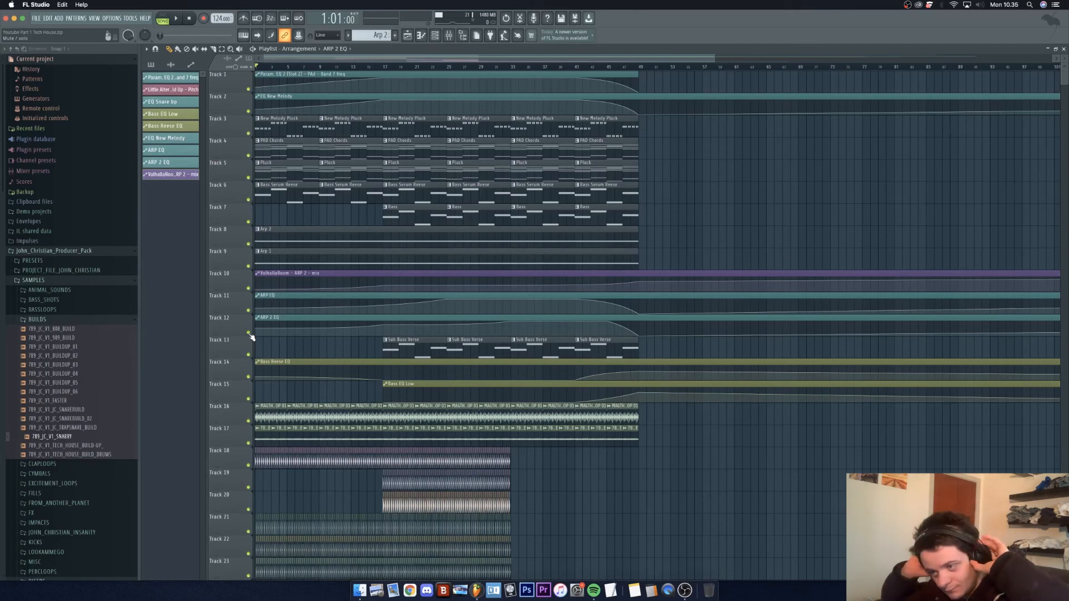
# Step: Rename the ValhallaRoom mix automation clip as ARP 2 REB
pyautogui.rightClick(262, 280)
pyautogui.click(291, 322)
pyautogui.write('A')
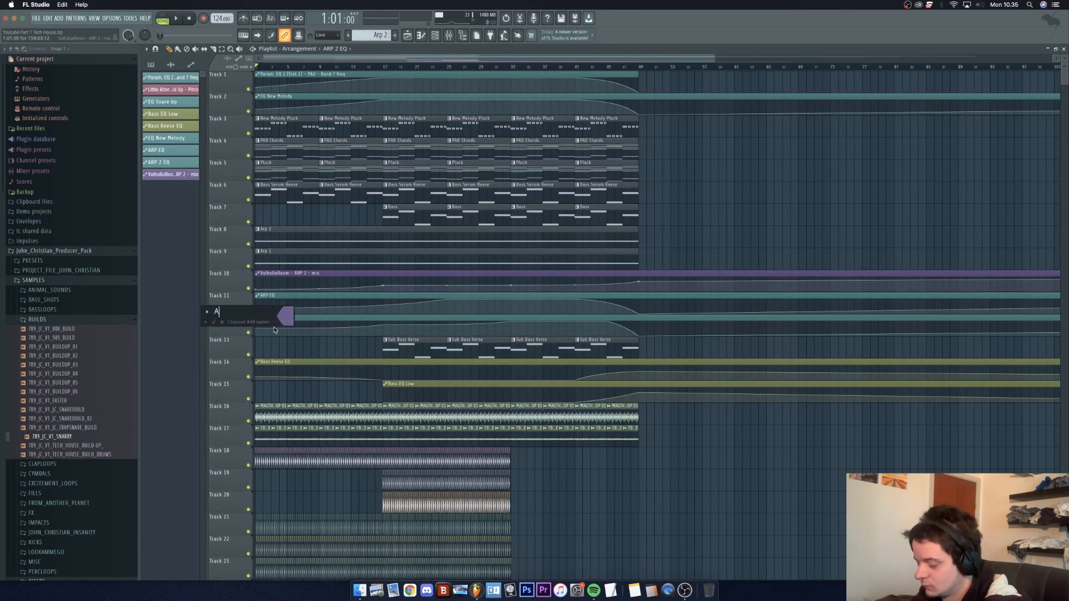
pyautogui.write('RP 2 REB')
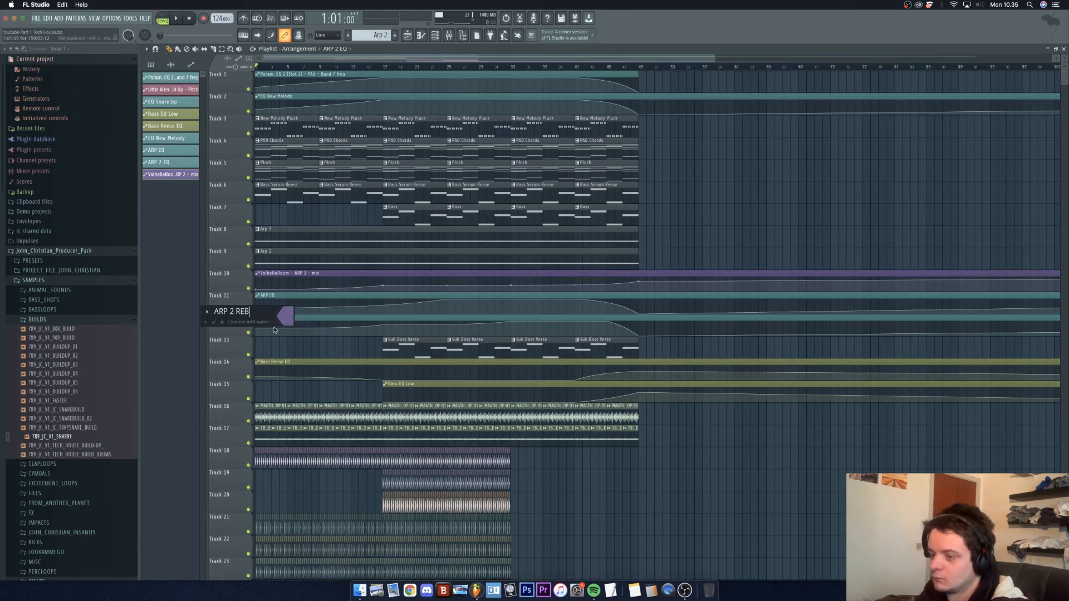
pyautogui.write('.')
pyautogui.press('Return')
# Step: Solo the Arp 2 and ARP 2 REB. tracks, audition the reverb build at several positions up to bar 45, and unsolo them
pyautogui.keyDown('ctrl'); pyautogui.click(248, 288); pyautogui.keyUp('ctrl')
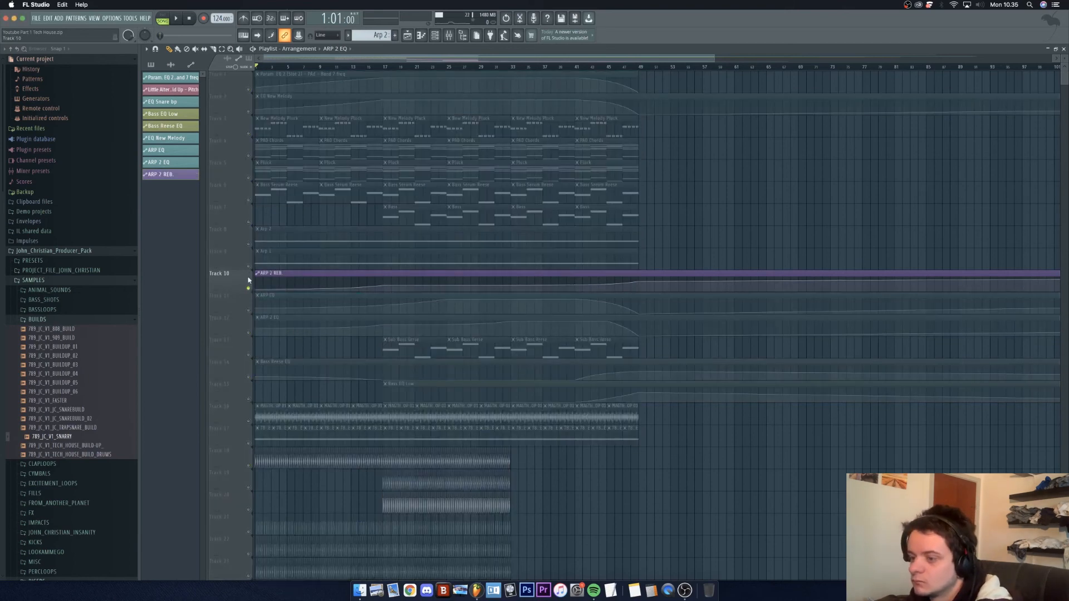
pyautogui.keyDown('ctrl'); pyautogui.click(248, 244); pyautogui.keyUp('ctrl')
pyautogui.press('space')
pyautogui.click(248, 288)
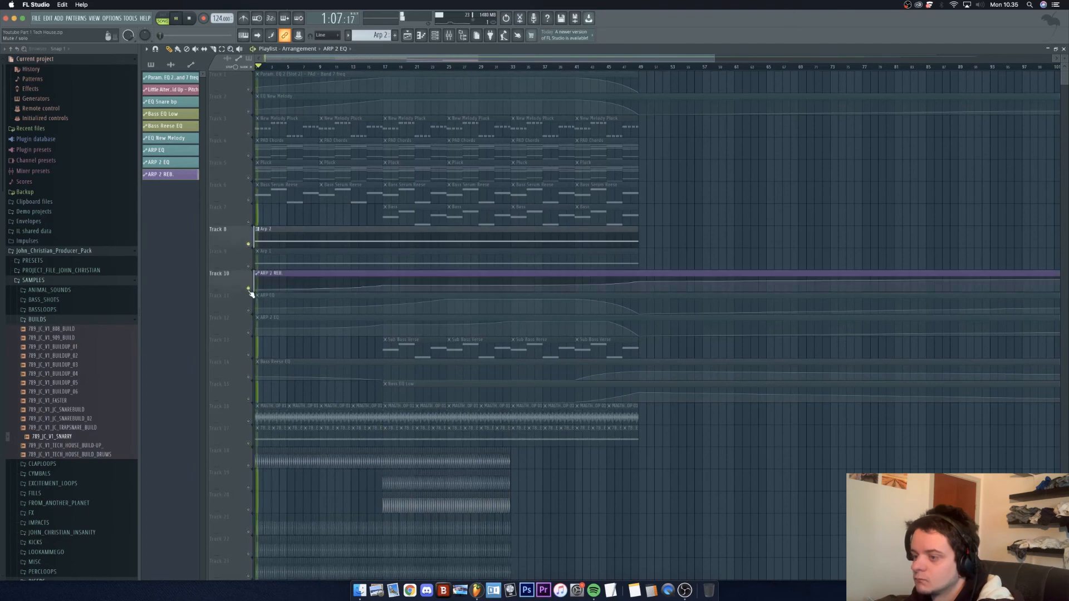
pyautogui.press('space')
pyautogui.press('space')
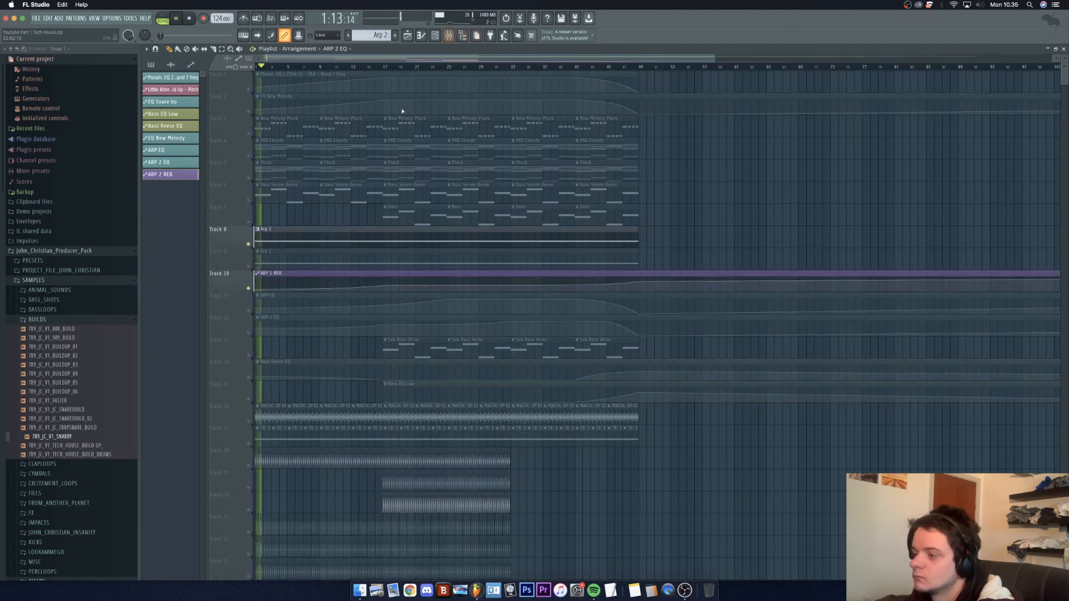
pyautogui.click(386, 68)
pyautogui.click(534, 67)
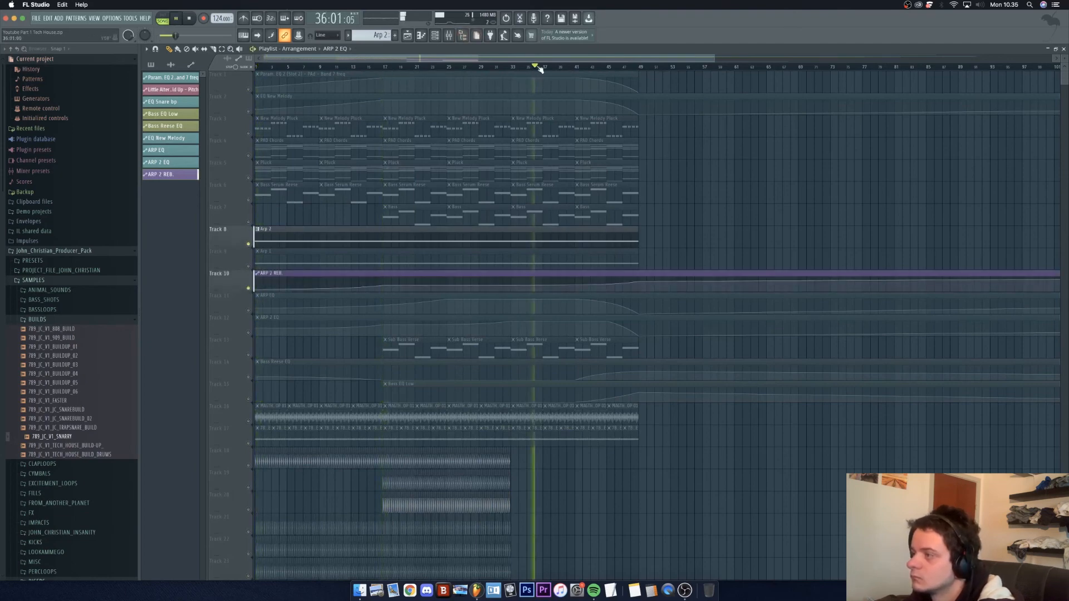
pyautogui.click(579, 67)
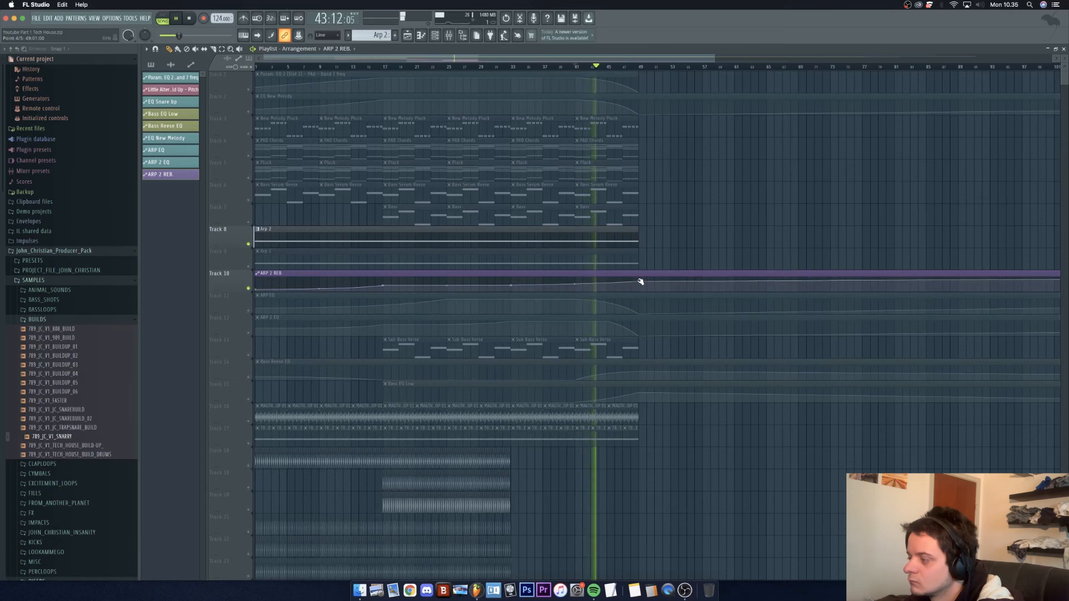
pyautogui.rightClick(248, 288)
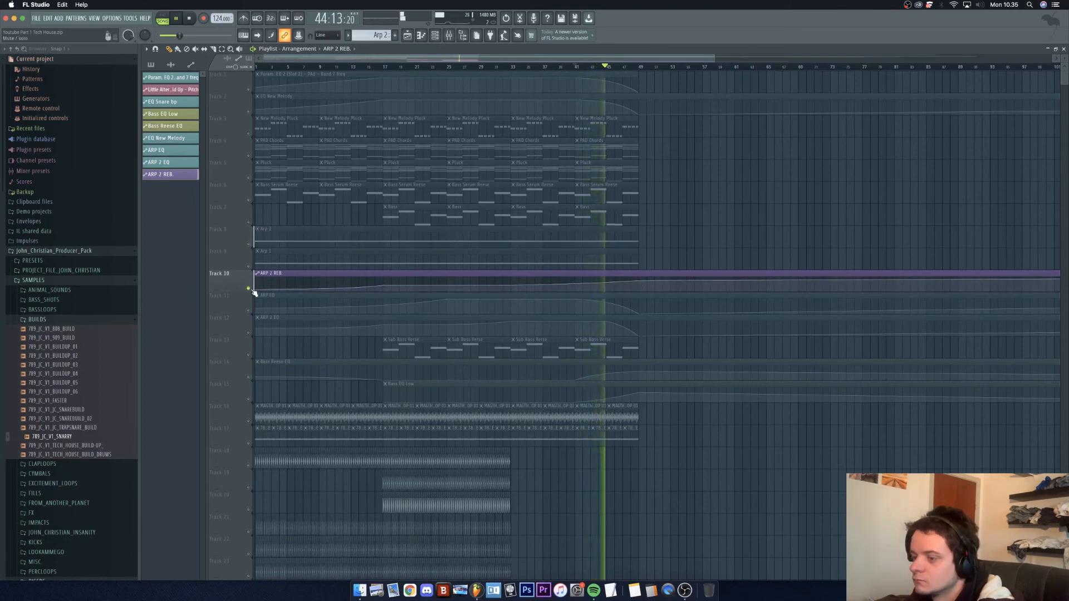
pyautogui.rightClick(249, 288)
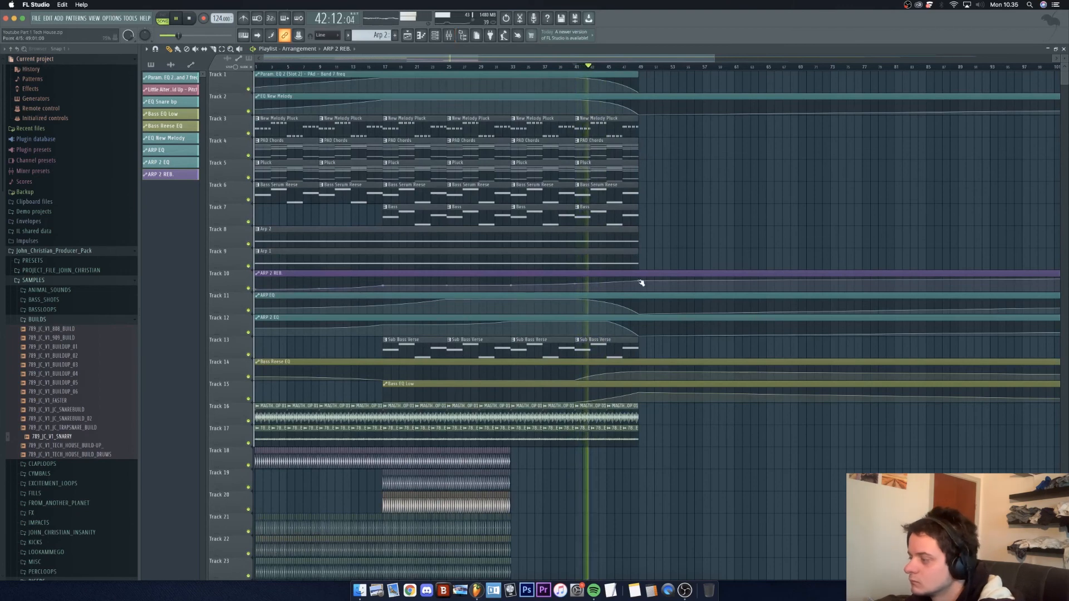
# Step: Adjust the final rise of the ARP 2 REB. automation and trim the clip to end at bar 49
pyautogui.moveTo(640, 282); pyautogui.dragTo(634, 283)
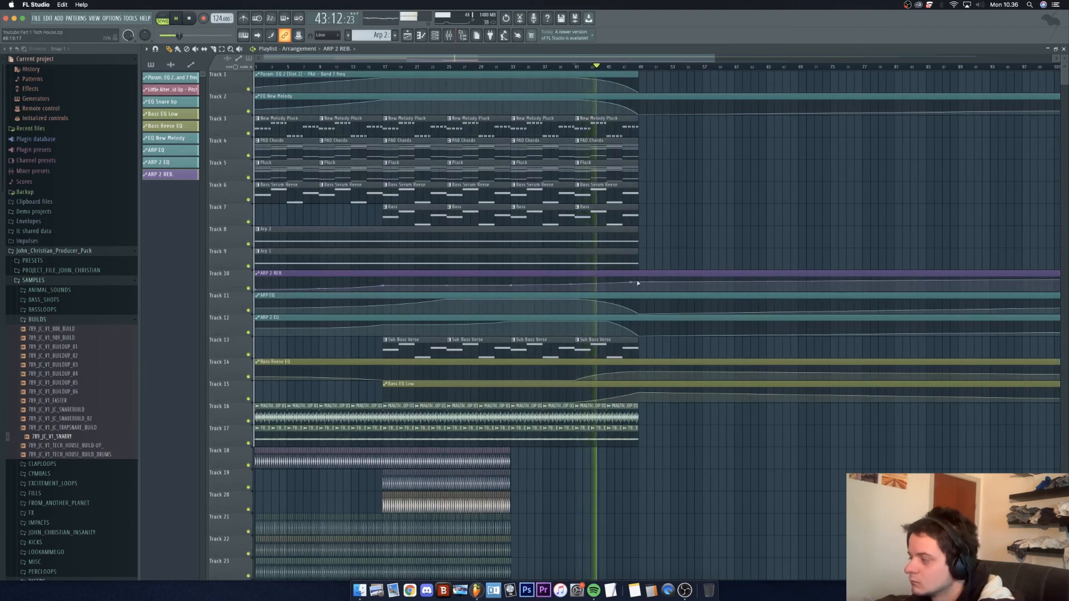
pyautogui.press('c')
pyautogui.moveTo(641, 271); pyautogui.dragTo(640, 281)
pyautogui.rightClick(656, 276)
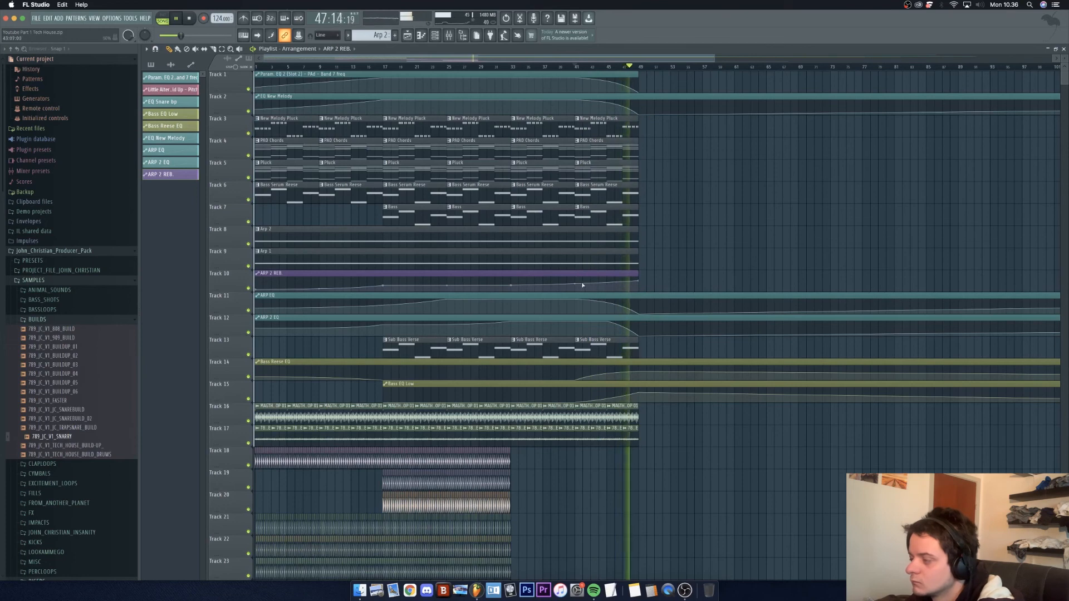
# Step: Adjust the ARP 2 EQ curve tension between bars 45 and 49 so the cutoff stays high longer before dropping
pyautogui.moveTo(622, 328); pyautogui.dragTo(623, 322)
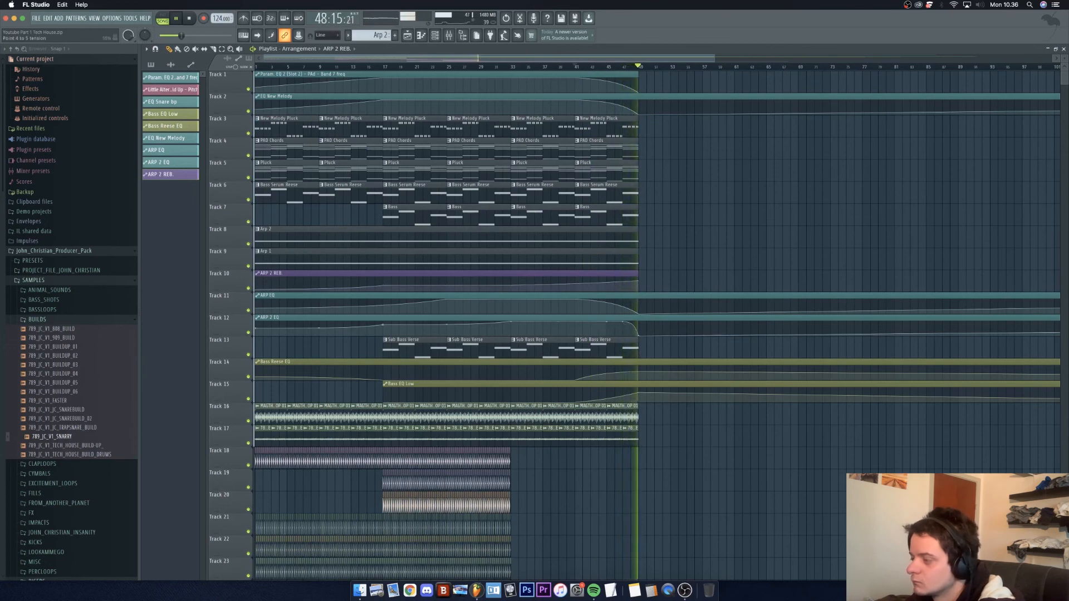
# Step: Play the arrangement from the start and rebalance the arps in the mixer, raising ARP 1 and lowering ARP 2 slightly
pyautogui.press('space')
pyautogui.press('space')
pyautogui.click(258, 66)
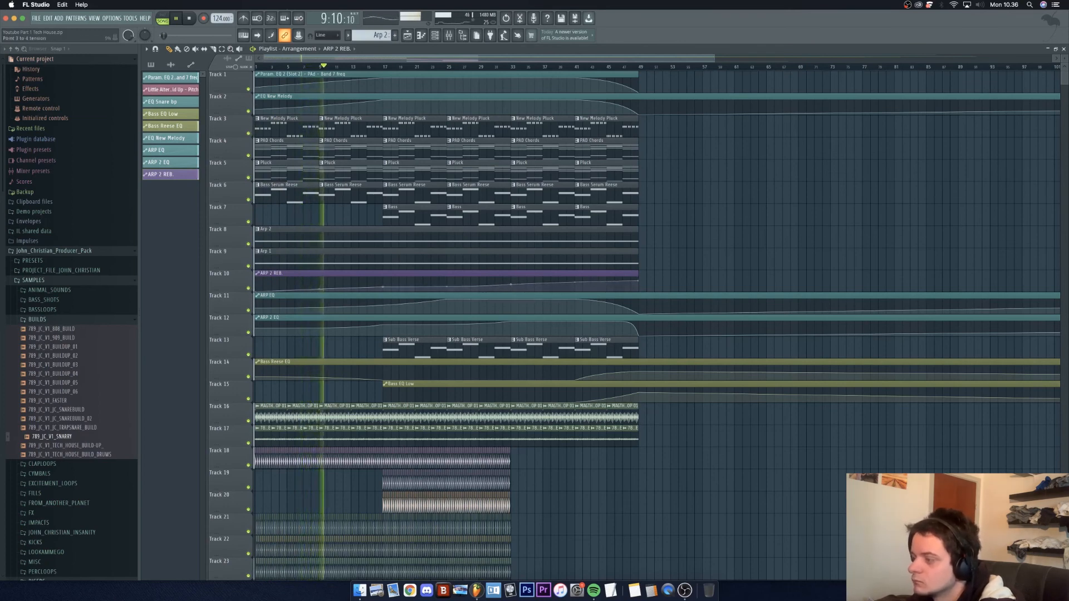
pyautogui.scroll(-1, 407, 282)
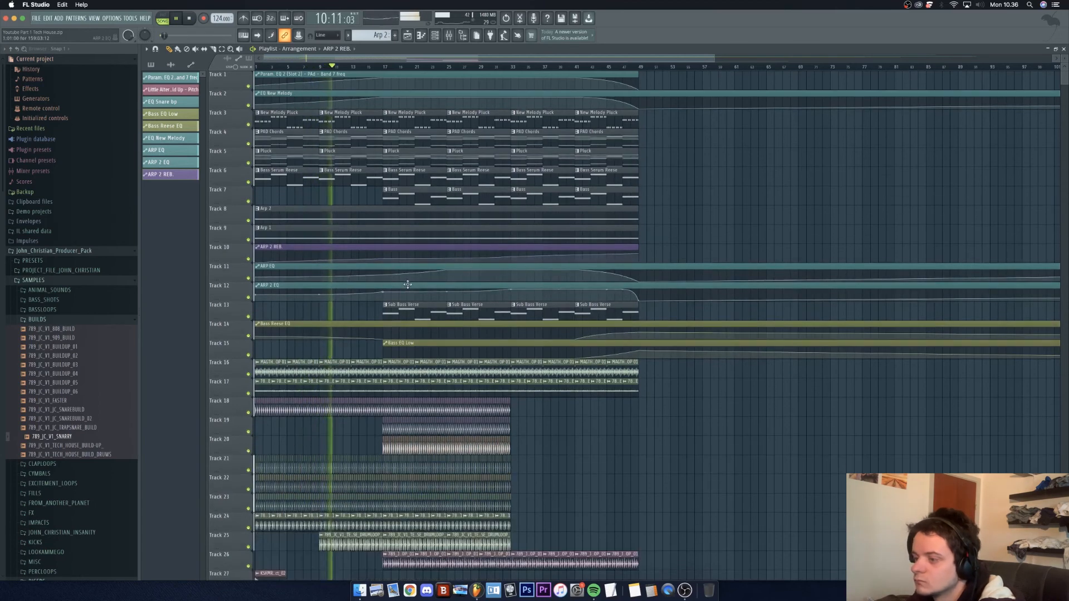
pyautogui.scroll(-1, 408, 285)
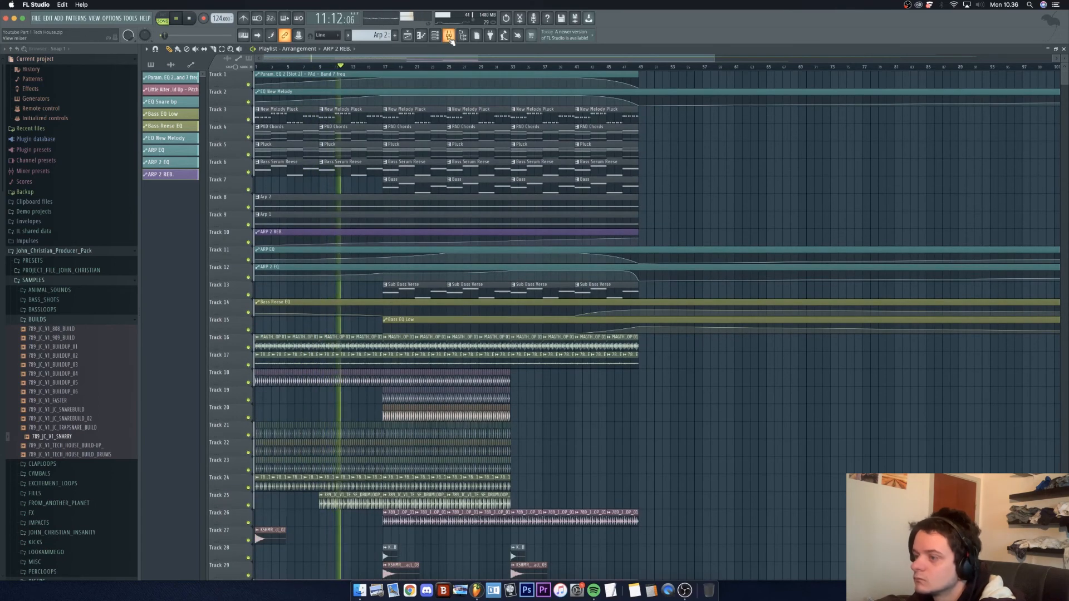
pyautogui.click(450, 38)
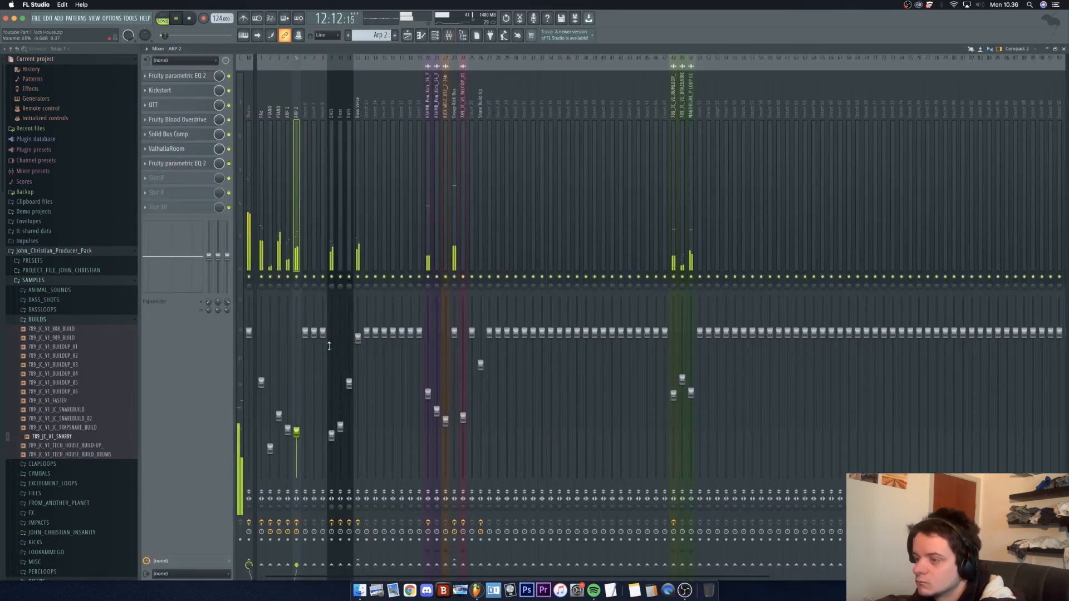
pyautogui.moveTo(296, 433)
pyautogui.mouseDown()
pyautogui.moveTo(296, 397)
pyautogui.moveTo(287, 410)
pyautogui.moveTo(296, 434)
pyautogui.mouseUp()
pyautogui.click(296, 406)
pyautogui.rightClick(296, 421)
pyautogui.click(297, 417)
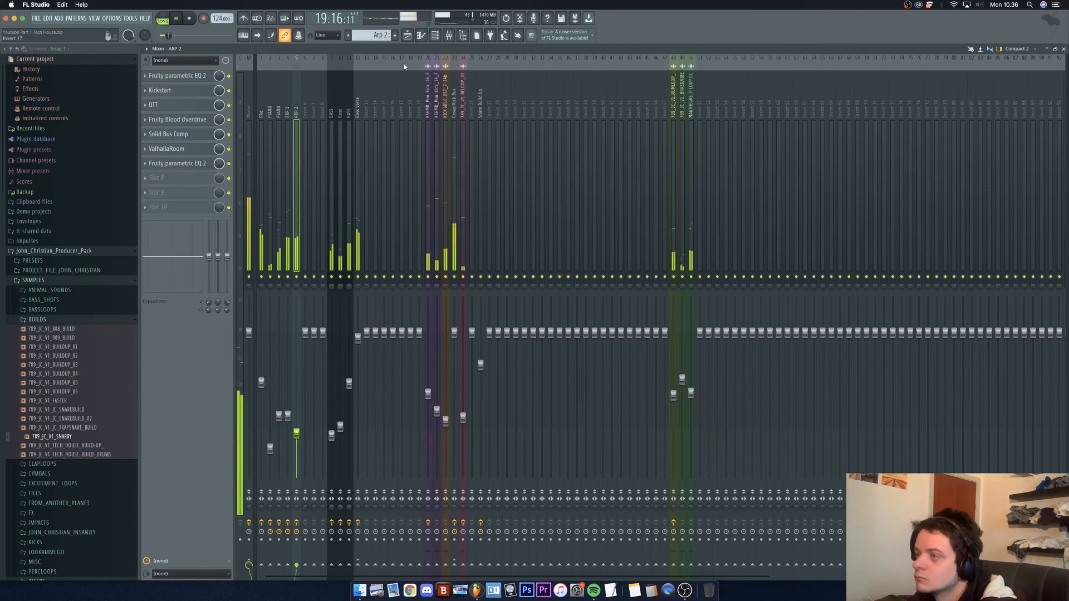
# Step: Adjust the channel volume of the 789_JC_V1_PERCLOOP_01 sample used on Track 26 of the playlist
pyautogui.press('F5')
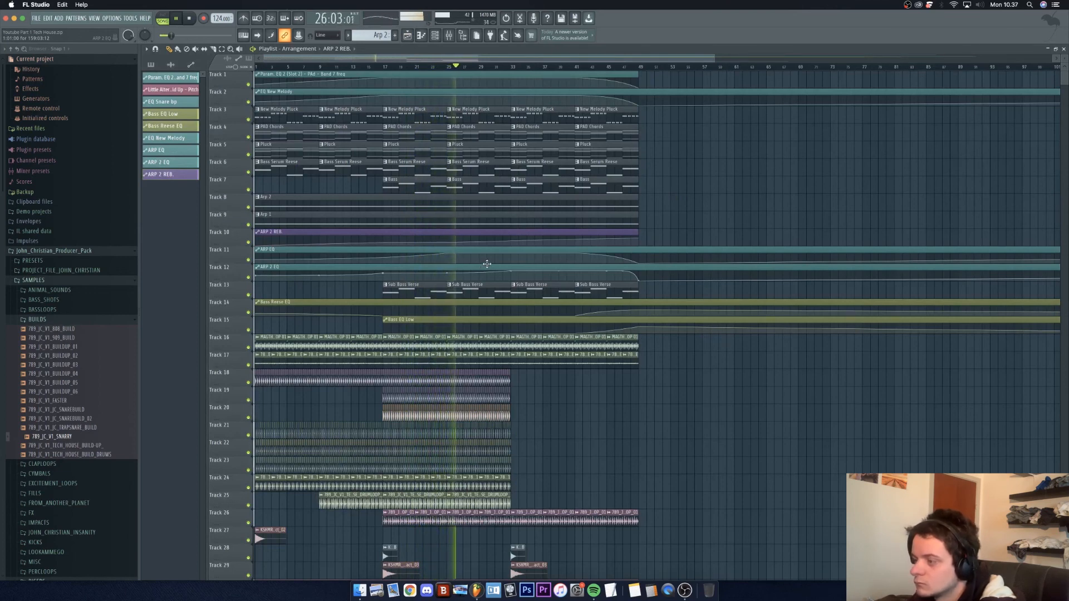
pyautogui.scroll(-4, 508, 335)
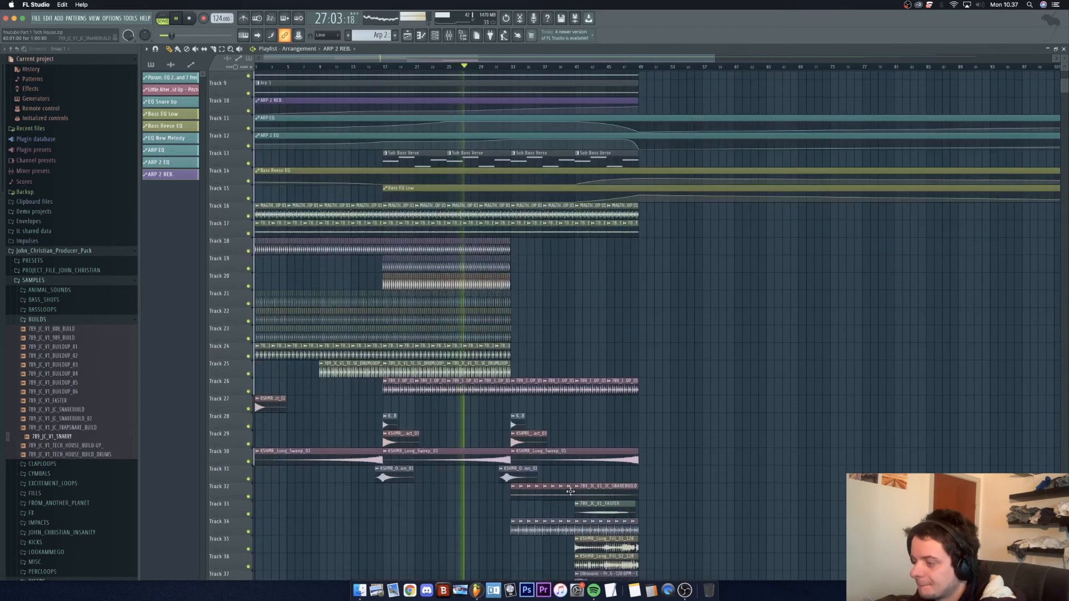
pyautogui.click(407, 388)
pyautogui.doubleClick(407, 389)
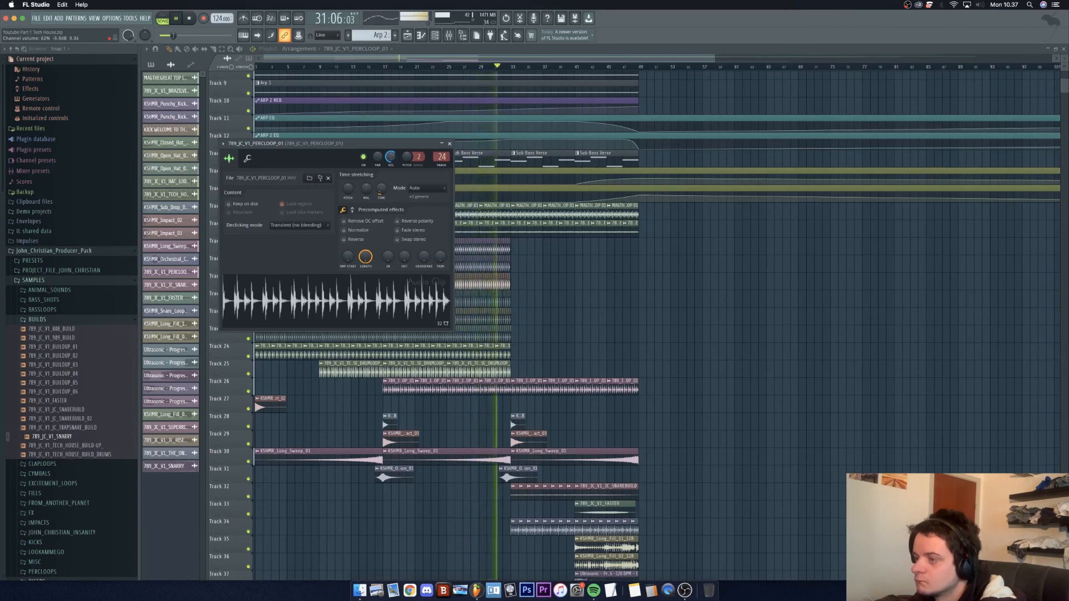
pyautogui.click(448, 144)
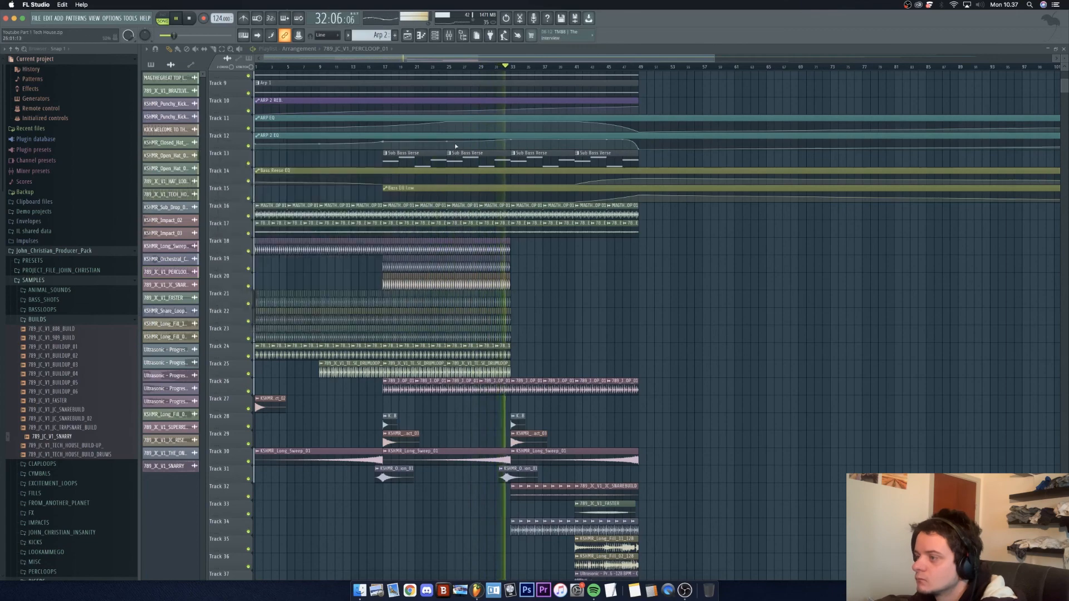
# Step: Delete the ARP 2 EQ automation point at bar 45 and refine the drop into bar 49 while playing from bar 45
pyautogui.scroll(-4, 582, 356)
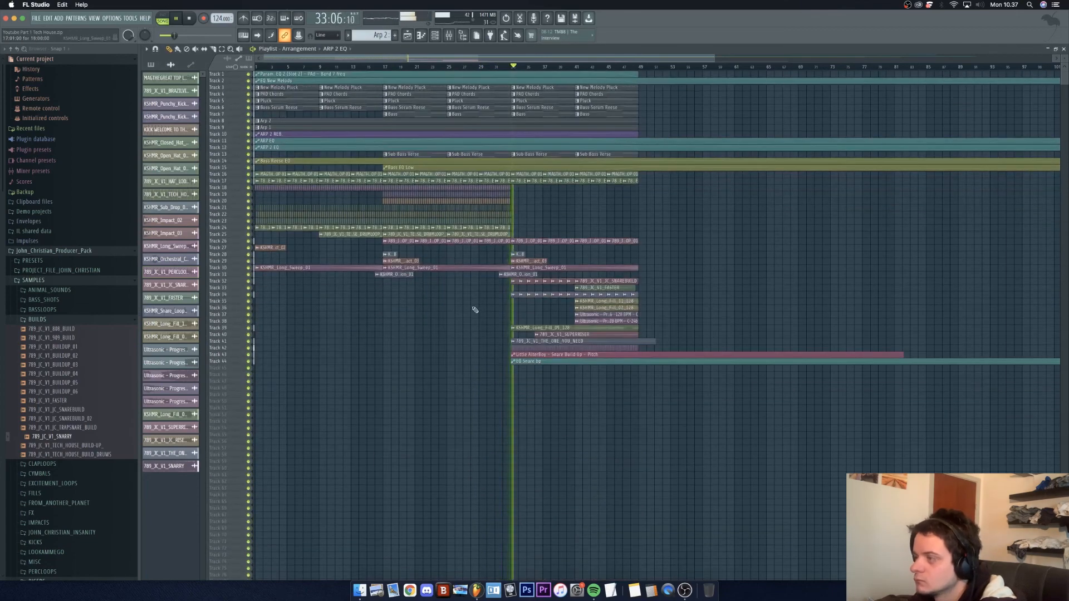
pyautogui.scroll(4, 573, 223)
pyautogui.scroll(3, 574, 245)
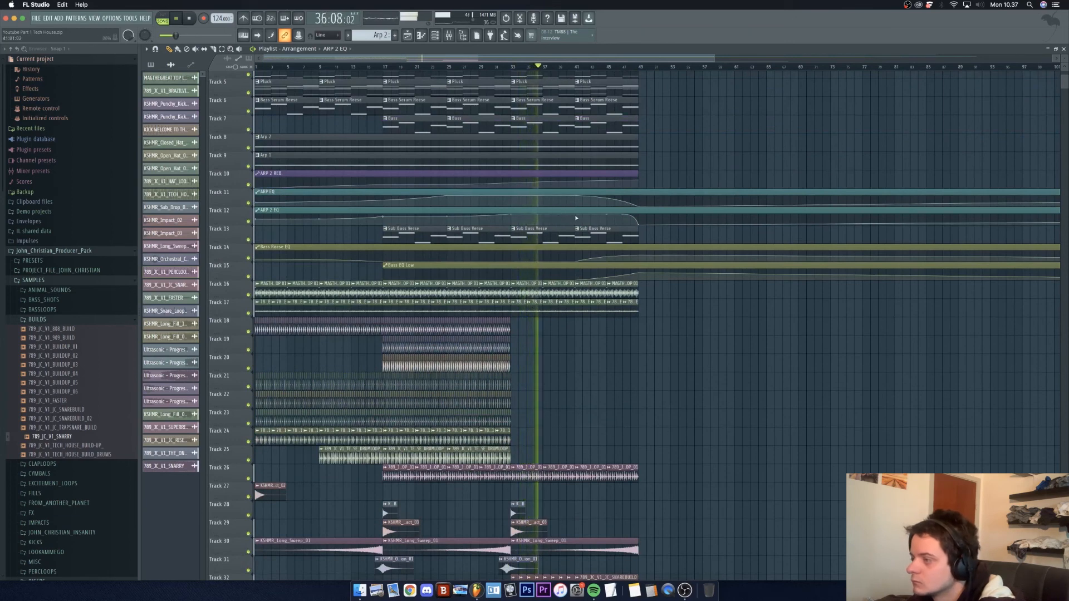
pyautogui.rightClick(607, 215)
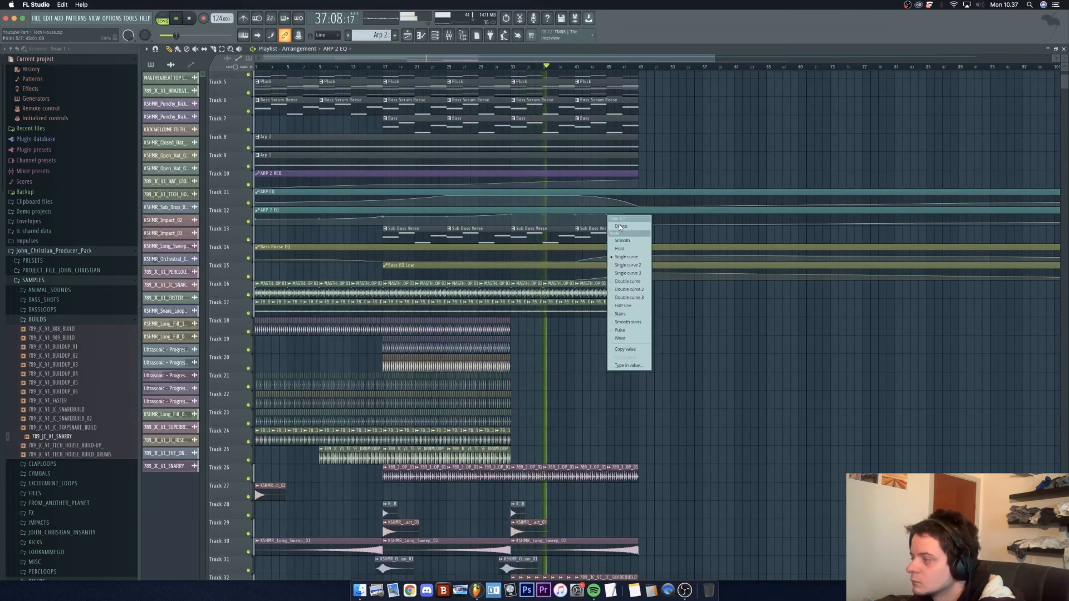
pyautogui.click(628, 224)
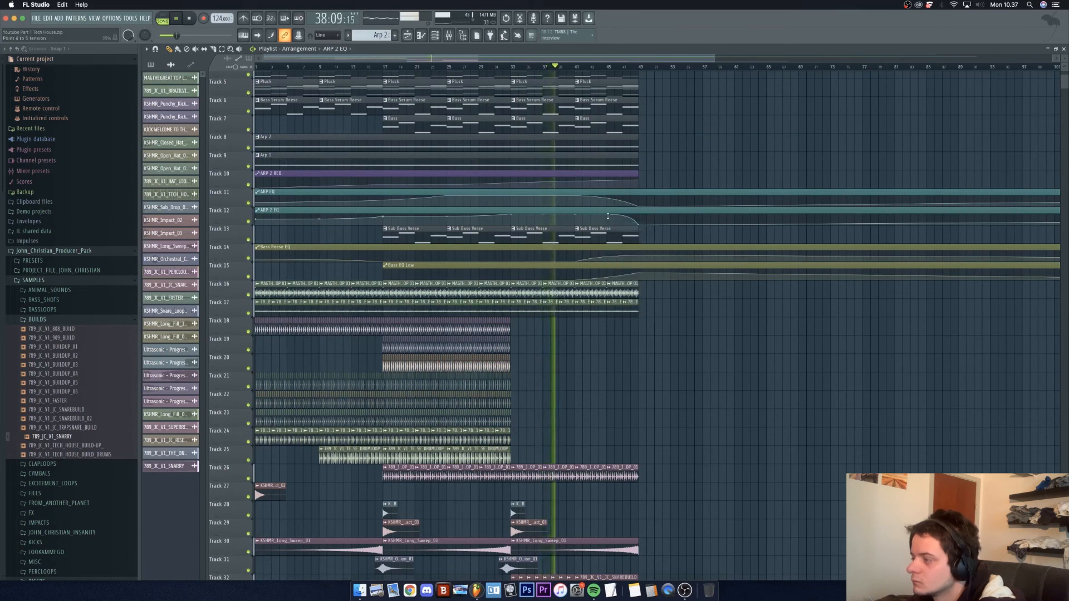
pyautogui.click(605, 66)
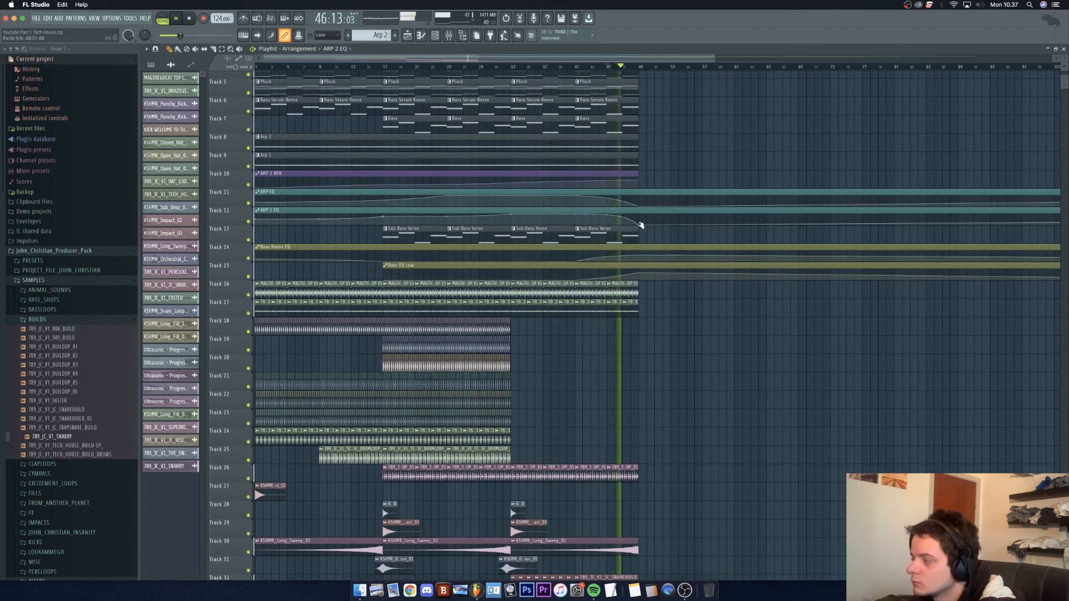
pyautogui.moveTo(644, 227); pyautogui.dragTo(641, 222)
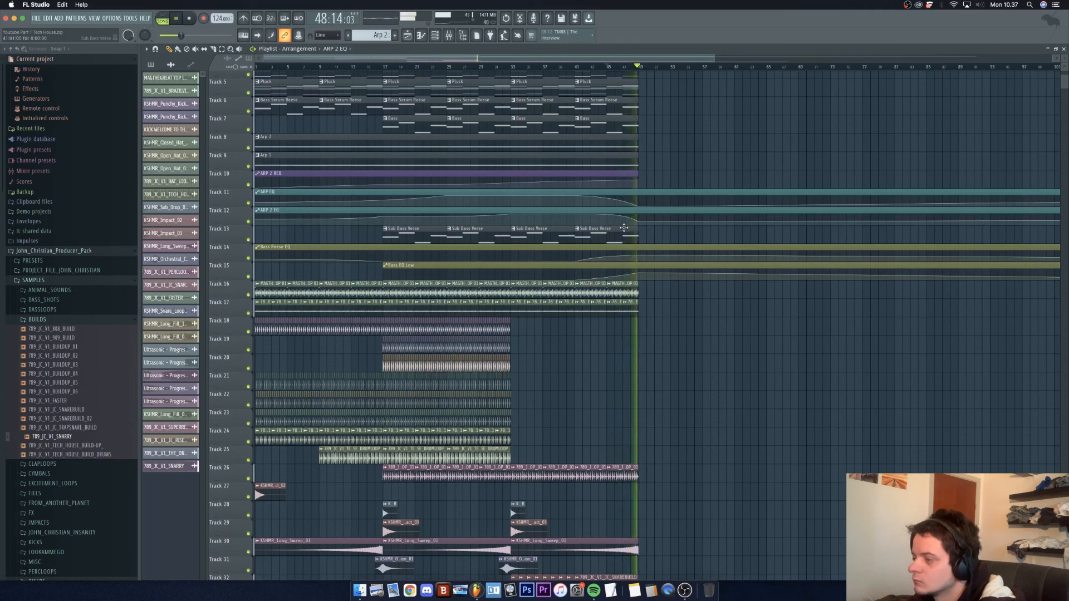
pyautogui.press('space')
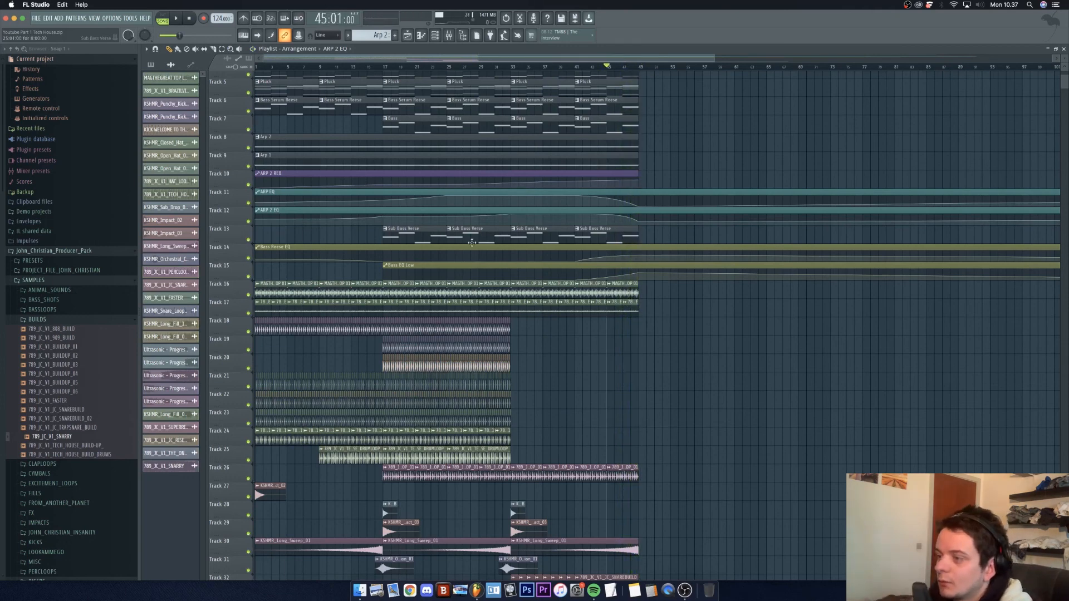
# Step: Select the Sub Bass Verse pattern and inspect the Fruity Parametric EQ 2 settings on the BASS mixer track
pyautogui.click(411, 238)
pyautogui.click(449, 36)
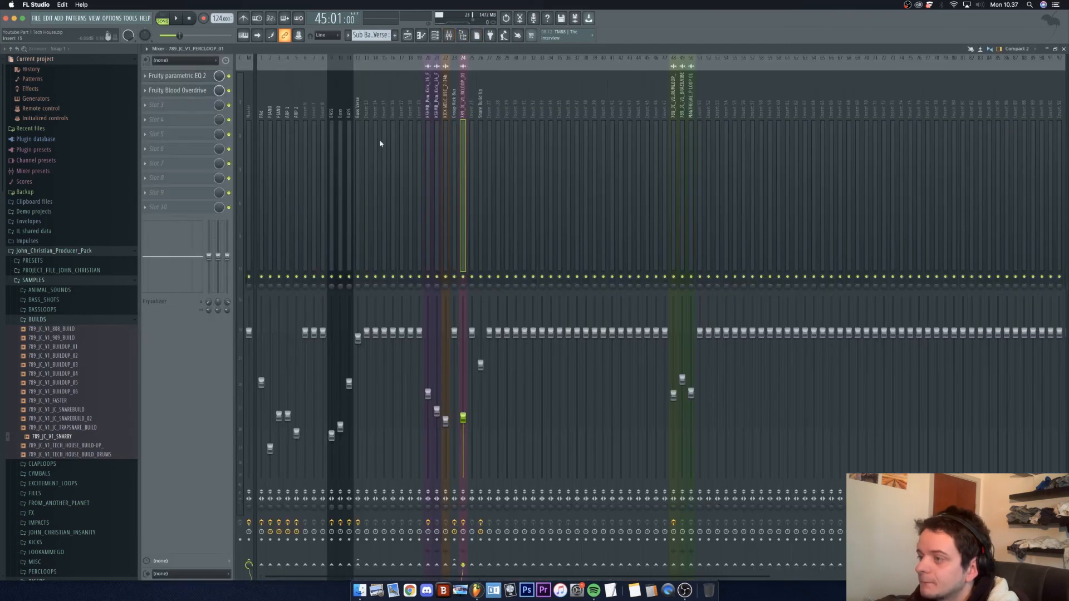
pyautogui.click(349, 160)
pyautogui.click(194, 76)
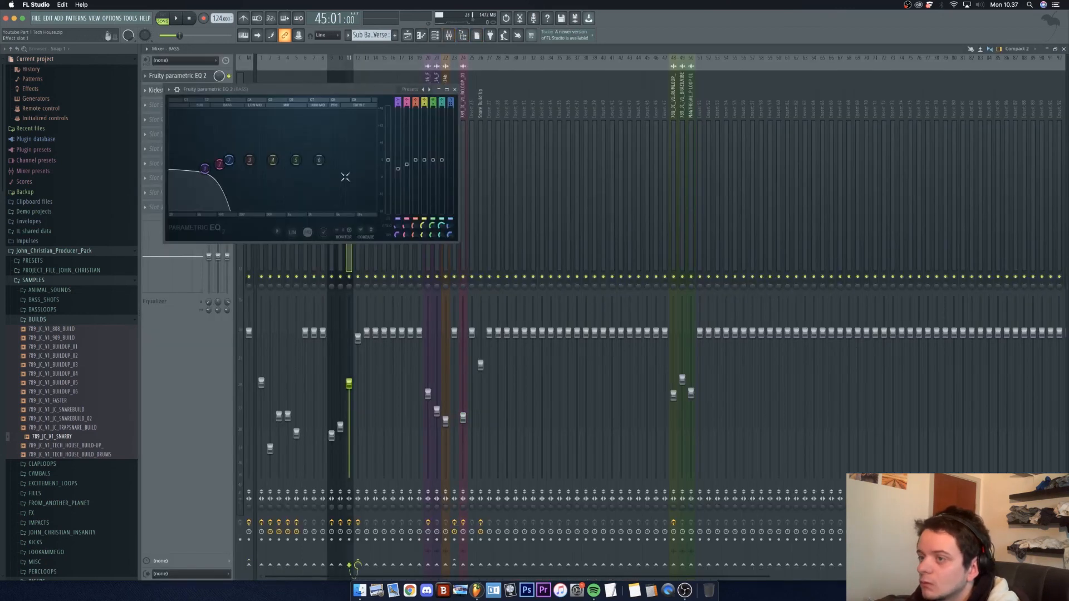
pyautogui.click(455, 89)
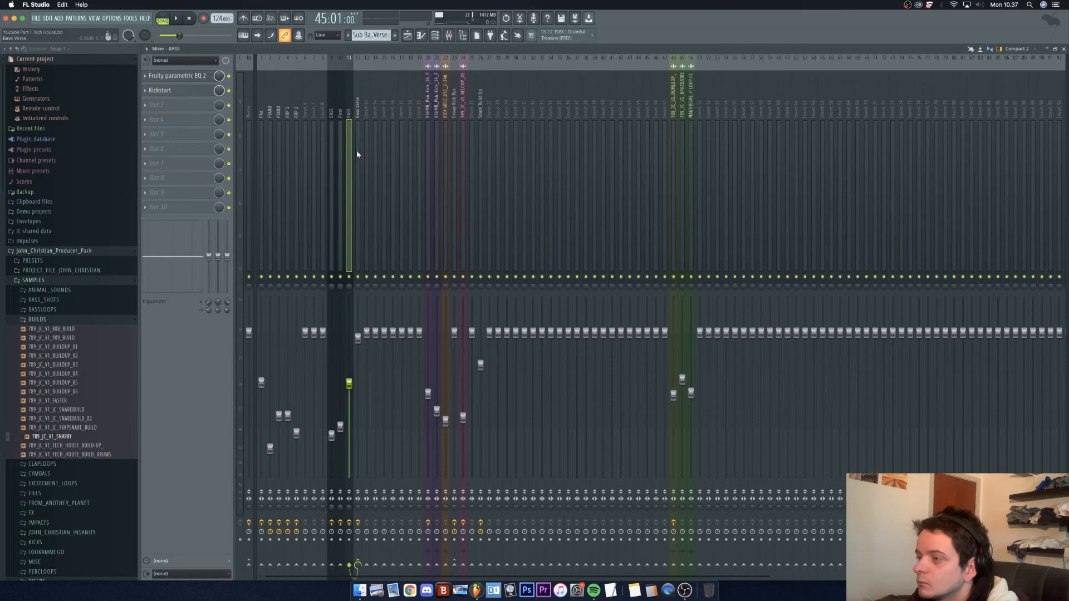
# Step: Add Fruity Parametric EQ 2 to the Bass Verse mixer track and make band 1 a steep high-pass with a raised cutoff
pyautogui.click(357, 149)
pyautogui.click(186, 92)
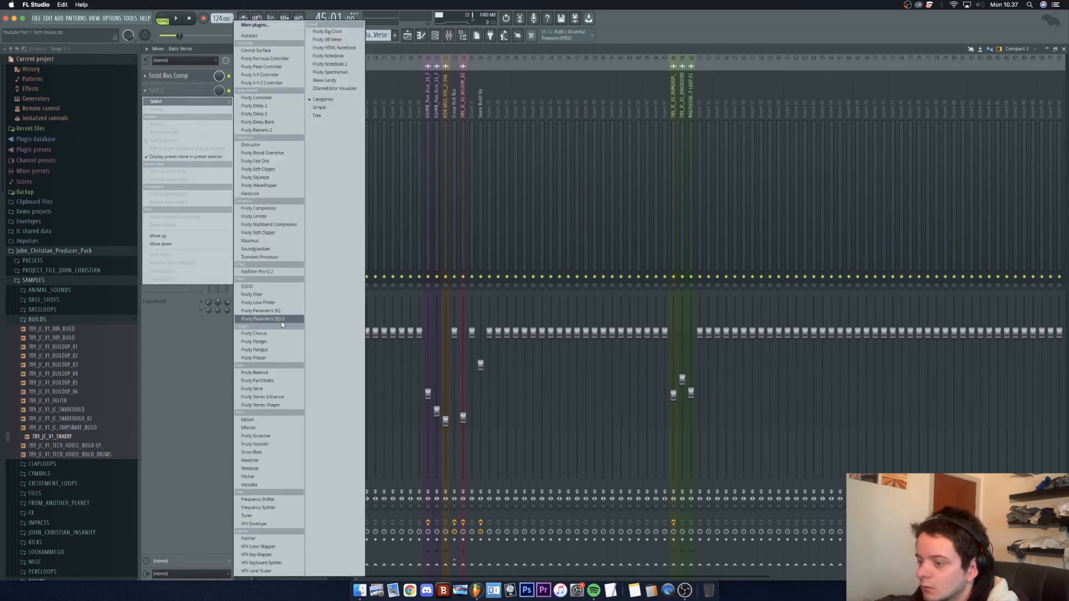
pyautogui.click(263, 318)
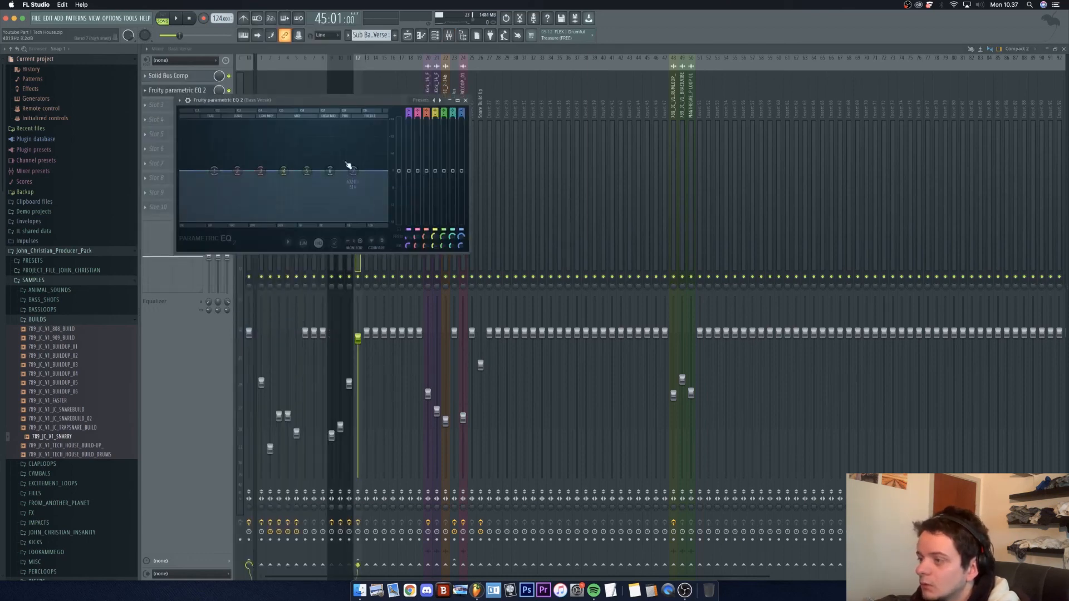
pyautogui.rightClick(214, 172)
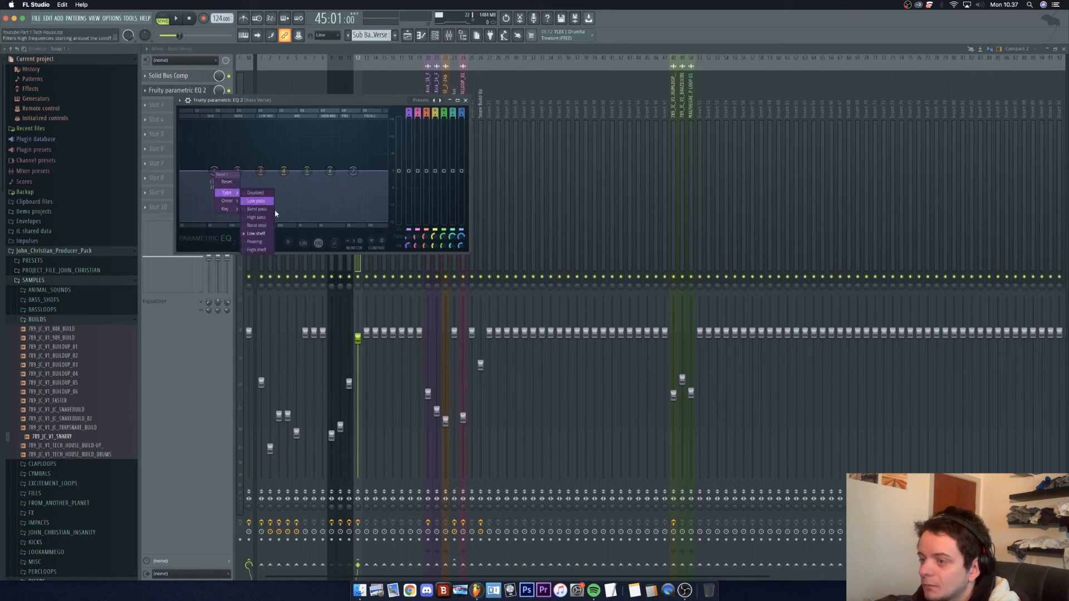
pyautogui.moveTo(227, 192)
pyautogui.click(267, 219)
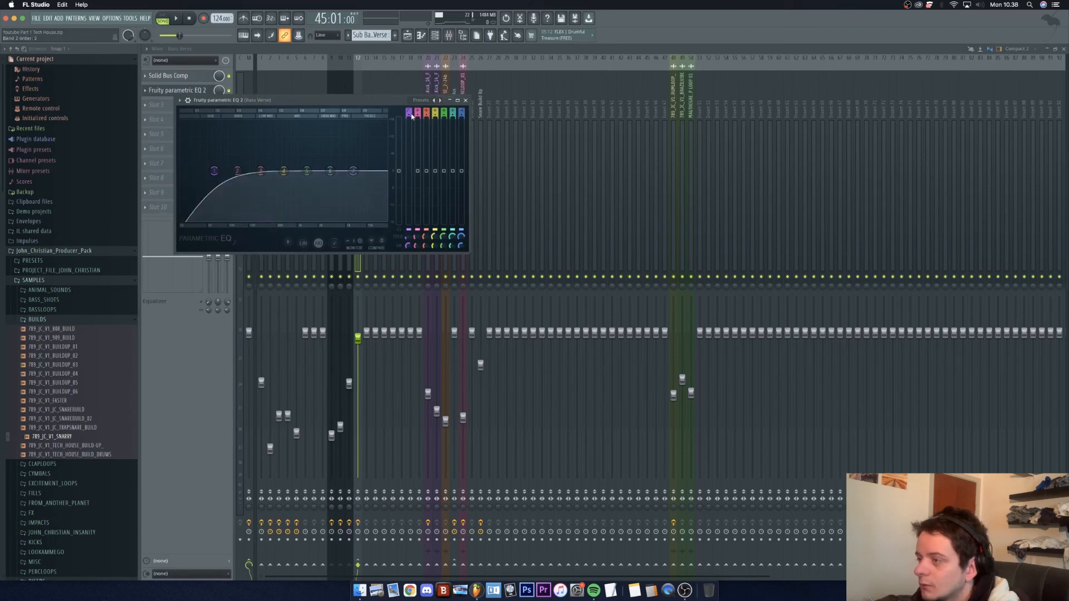
pyautogui.moveTo(214, 171); pyautogui.dragTo(248, 171)
pyautogui.click(466, 101)
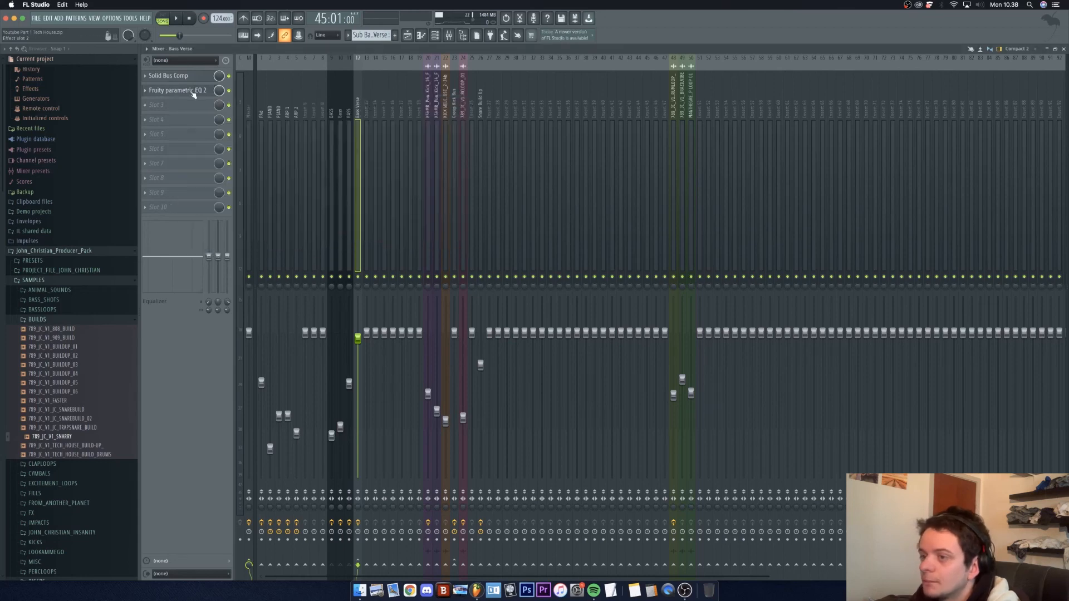
# Step: Create an automation clip for the band 1 frequency of the Bass Verse EQ and return to the playlist
pyautogui.click(195, 90)
pyautogui.rightClick(408, 237)
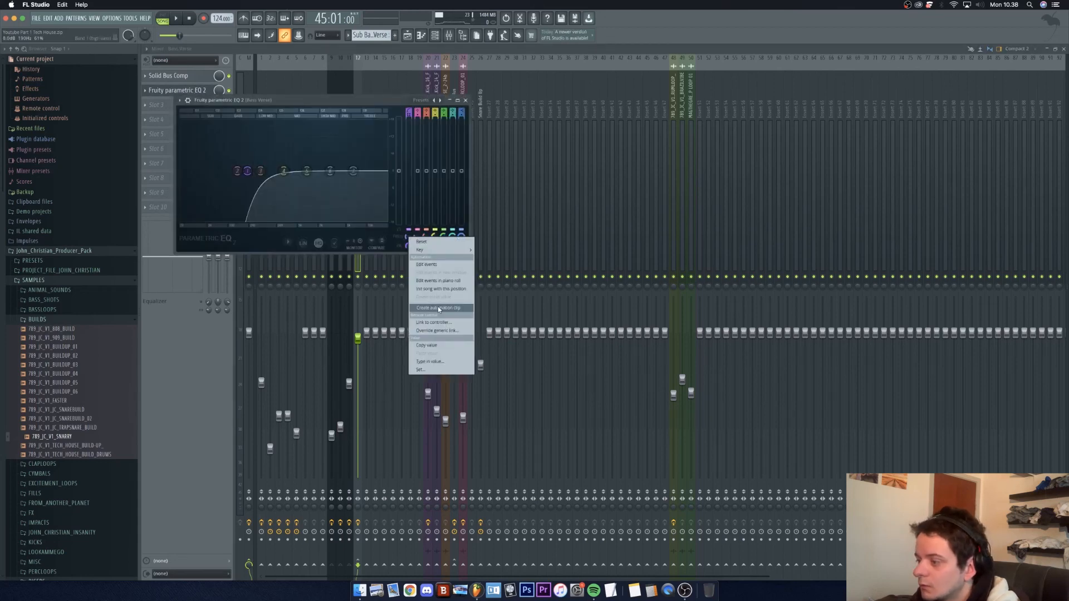
pyautogui.click(438, 308)
pyautogui.click(465, 101)
pyautogui.click(410, 36)
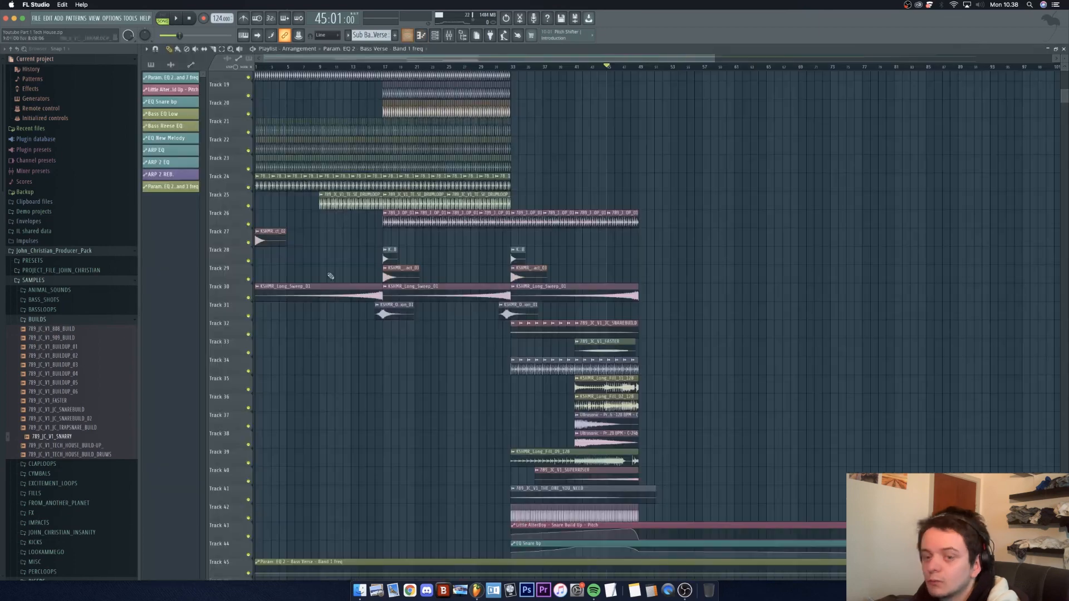
# Step: Move the new Bass Verse EQ automation track up to Track 16, directly below the Bass EQ Low track
pyautogui.scroll(6, 319, 295)
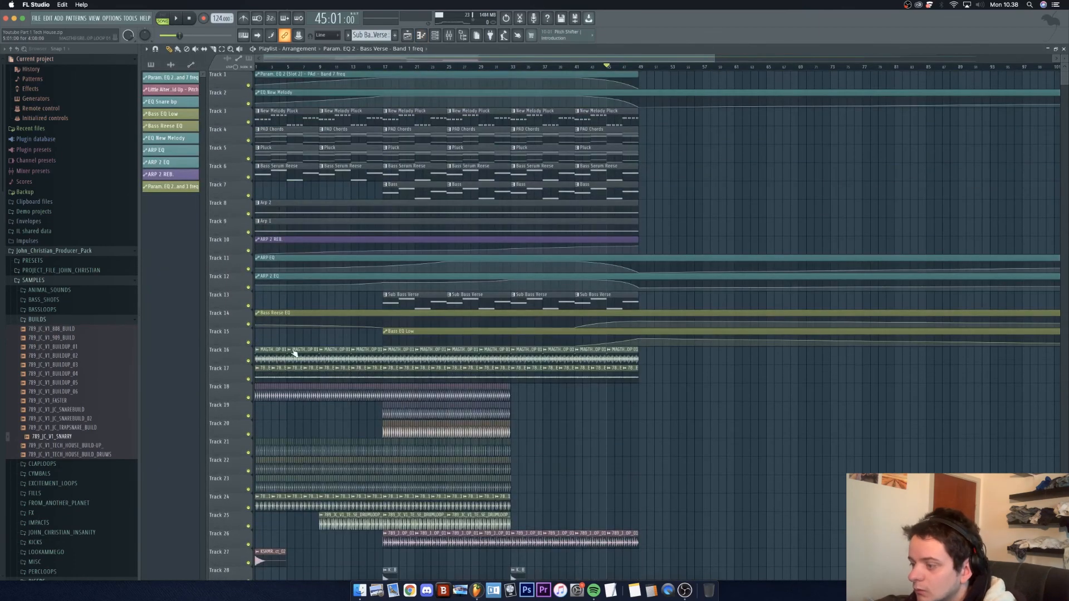
pyautogui.scroll(-6, 313, 422)
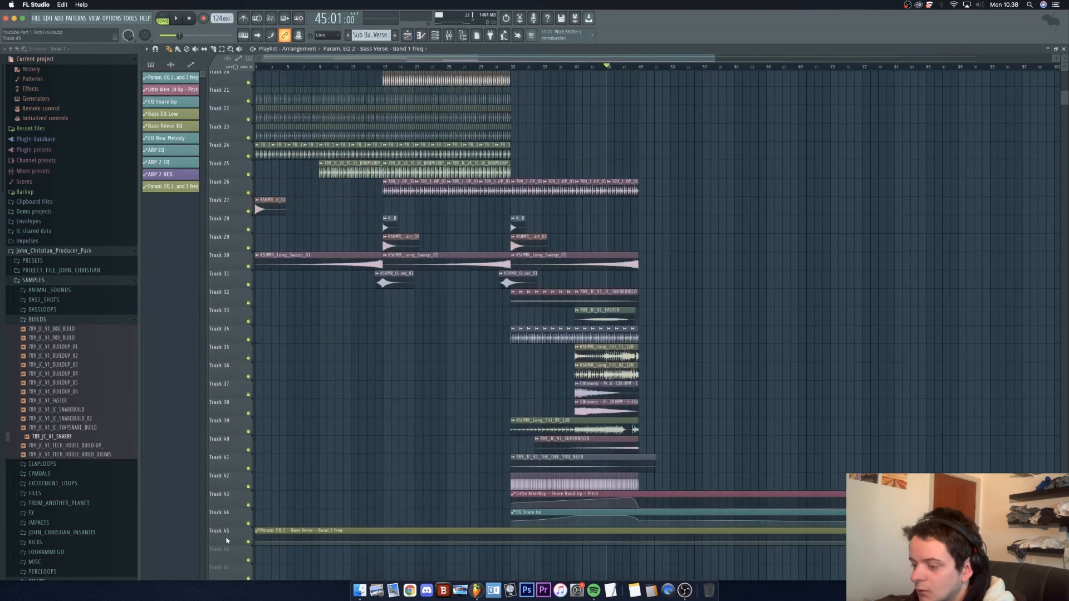
pyautogui.moveTo(227, 537); pyautogui.dragTo(227, 118)
pyautogui.scroll(4, 290, 288)
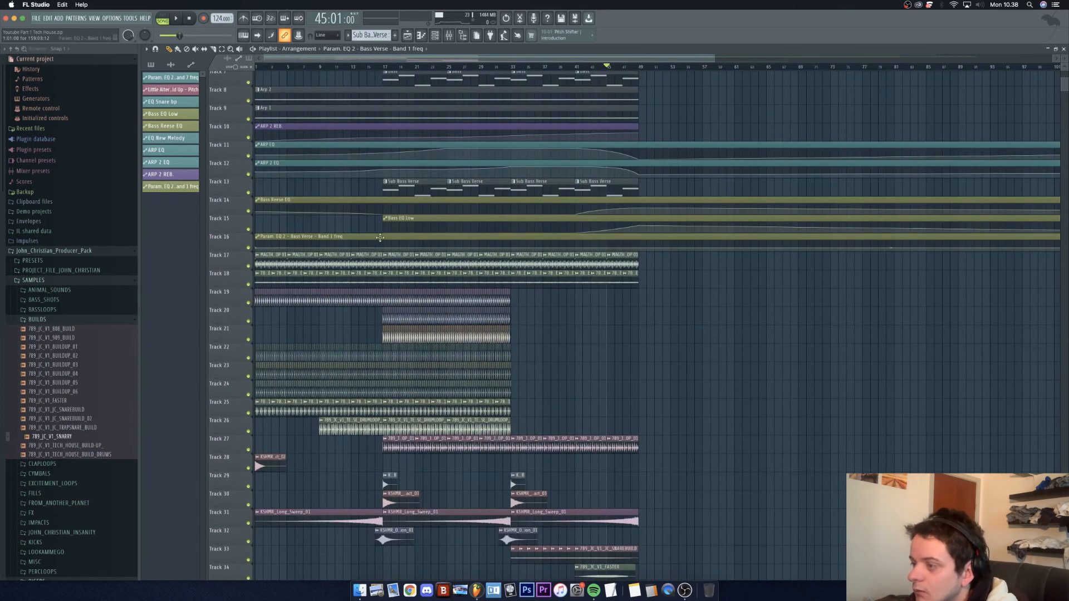
pyautogui.rightClick(258, 206)
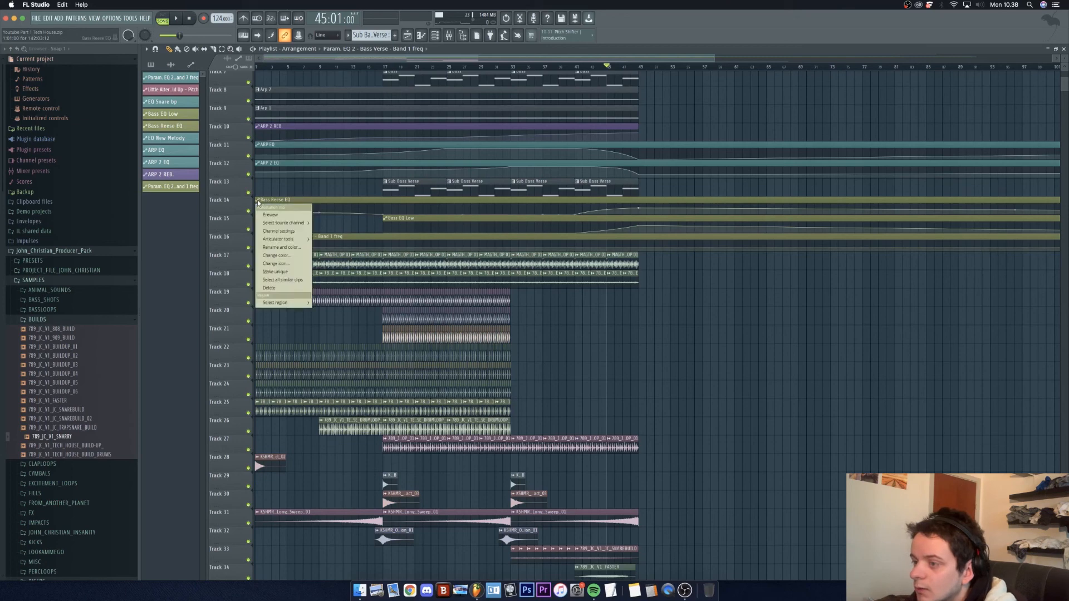
pyautogui.moveTo(287, 240)
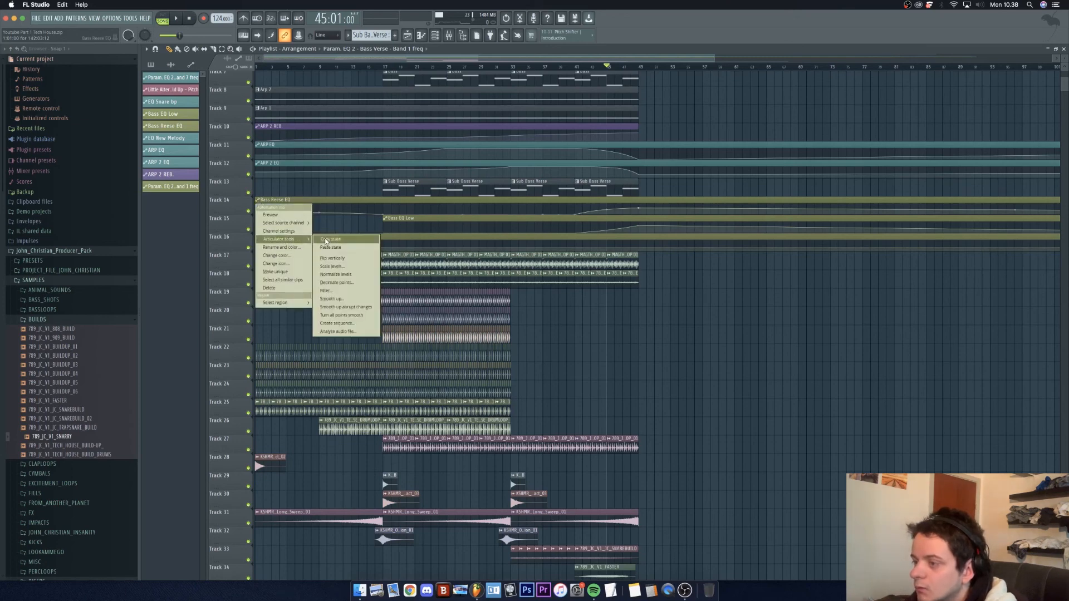
pyautogui.click(332, 239)
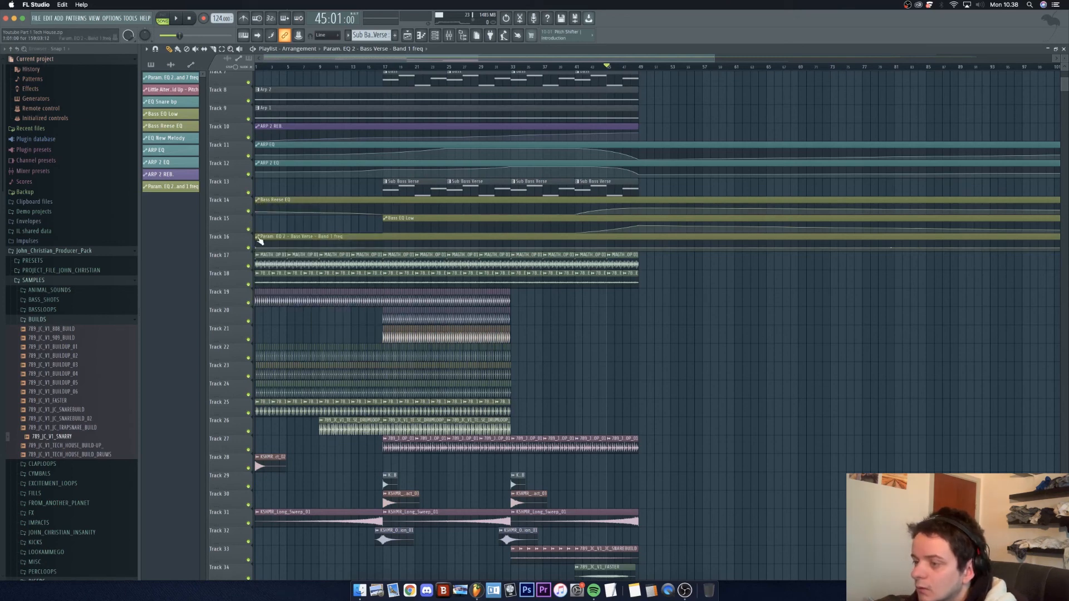
pyautogui.rightClick(258, 238)
pyautogui.click(262, 217)
# Step: Copy the Bass Reese EQ automation state, paste it into the Bass Verse band 1 frequency clip, and adjust its starting point
pyautogui.rightClick(258, 204)
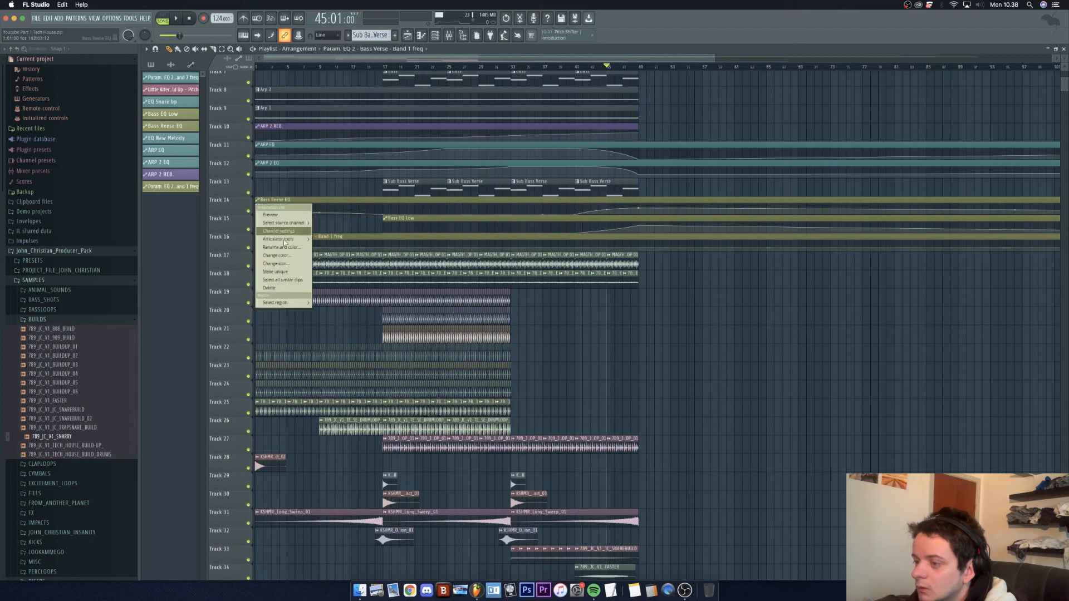
pyautogui.moveTo(290, 239)
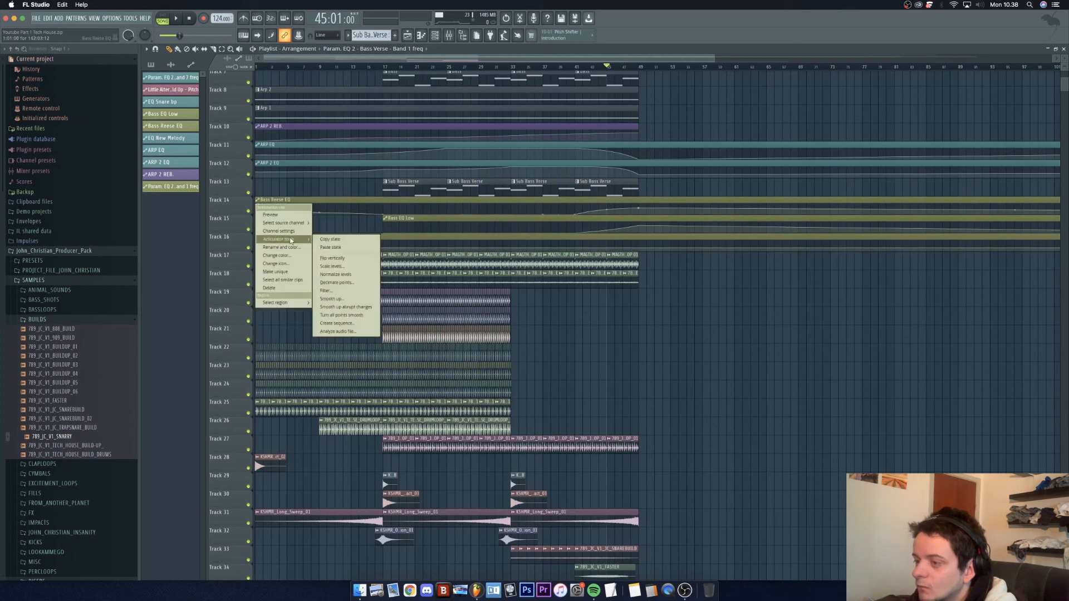
pyautogui.click(329, 243)
pyautogui.rightClick(257, 239)
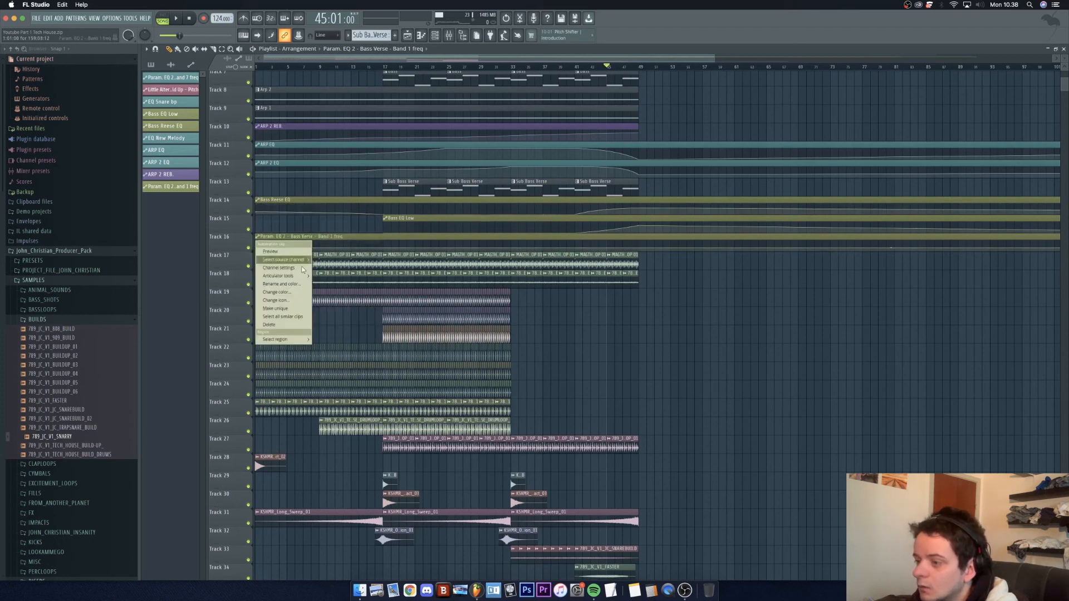
pyautogui.moveTo(299, 275)
pyautogui.click(331, 285)
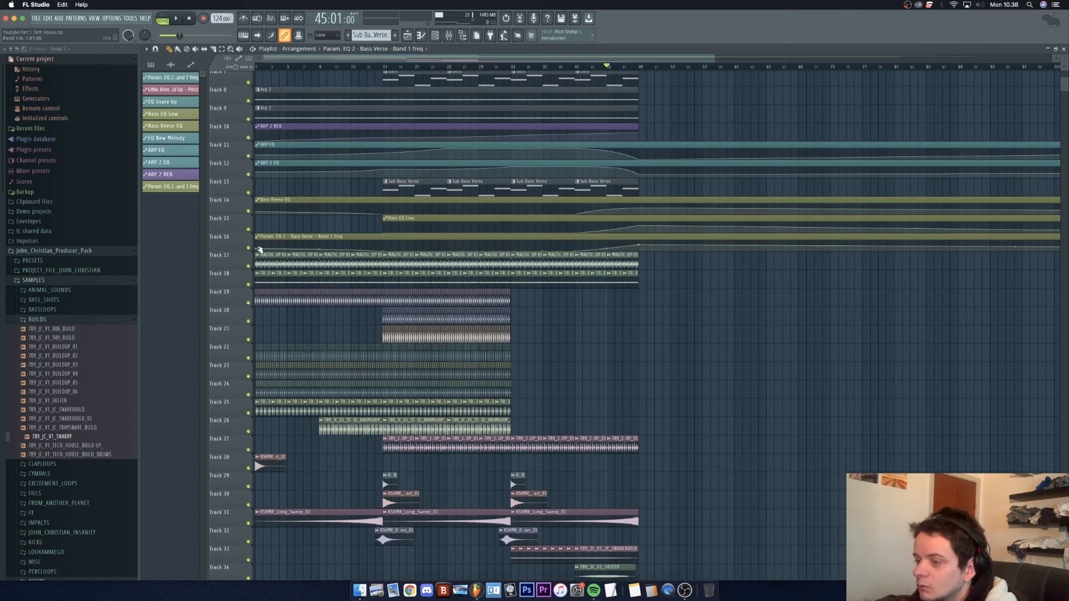
pyautogui.moveTo(258, 249); pyautogui.dragTo(258, 250)
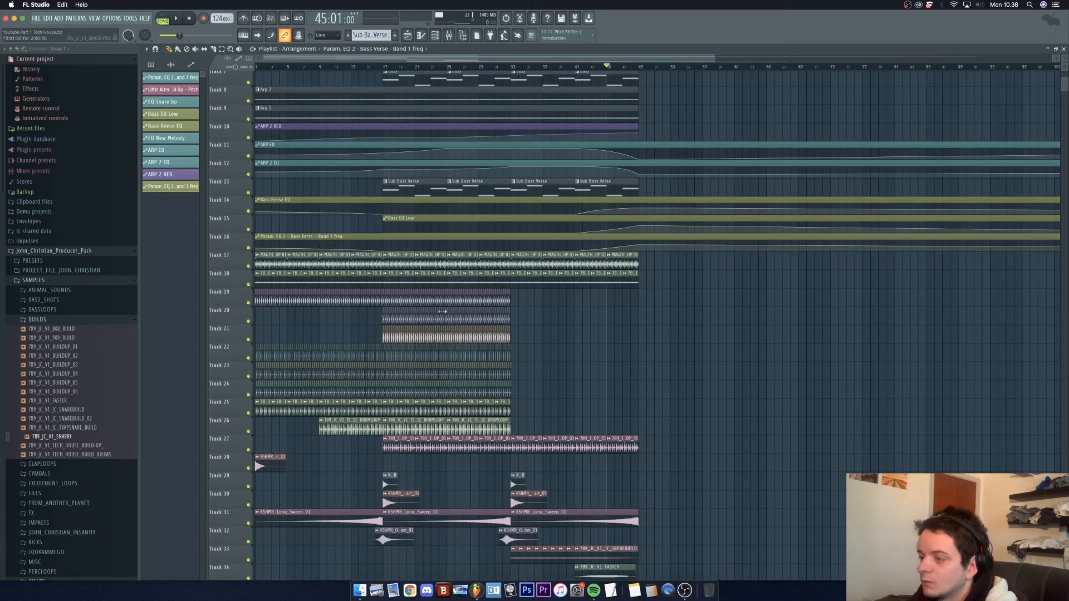